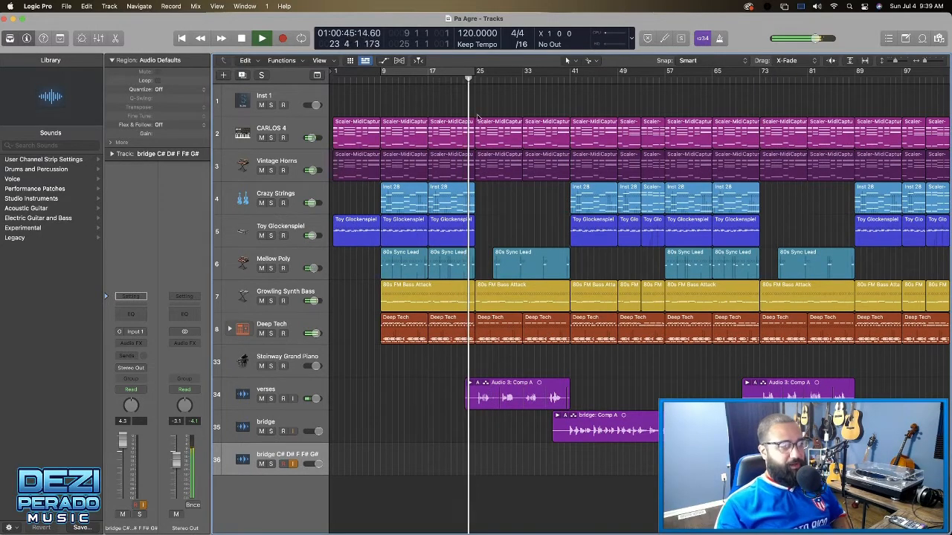
Select the Deep Tech drum track and set a cycle range from bar 9 to bar 24
click(257, 324)
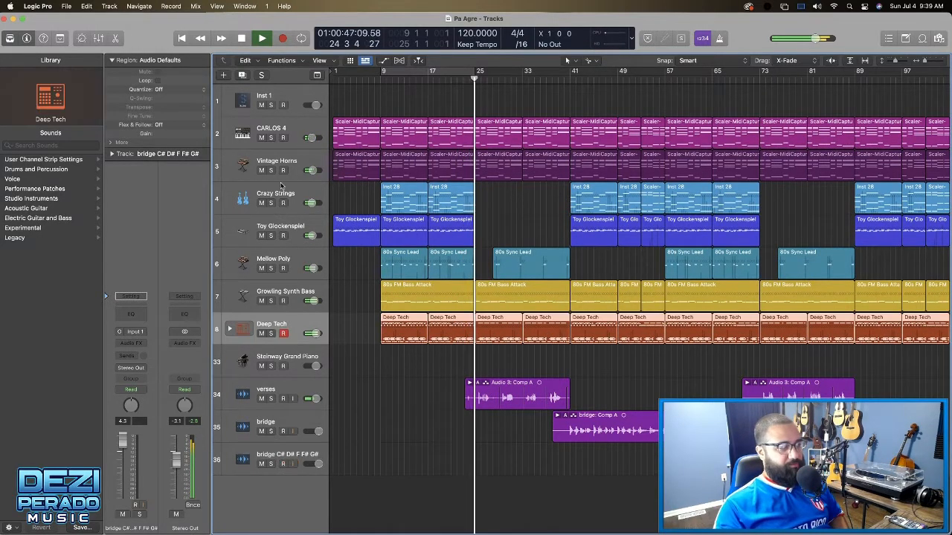
click(395, 446)
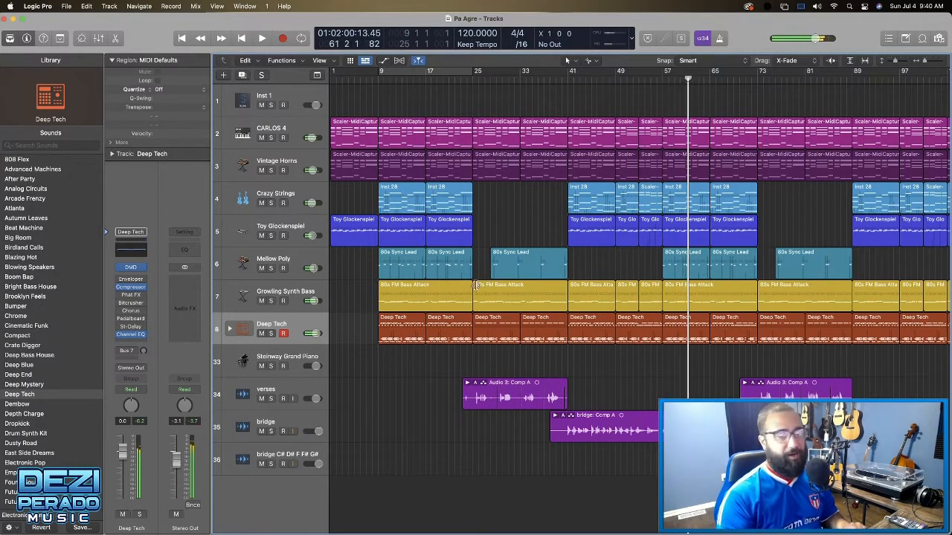
scroll(459, 113, left, 1)
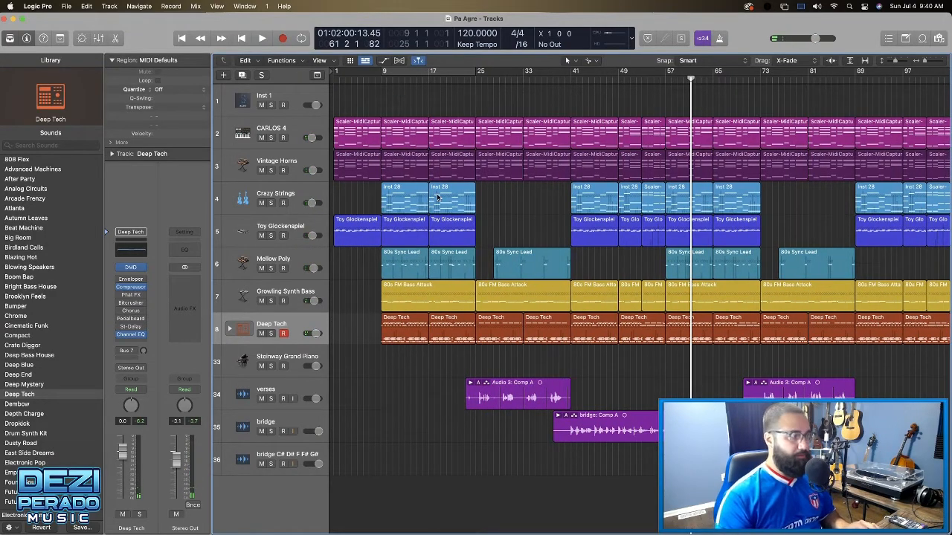
key(super+Down)
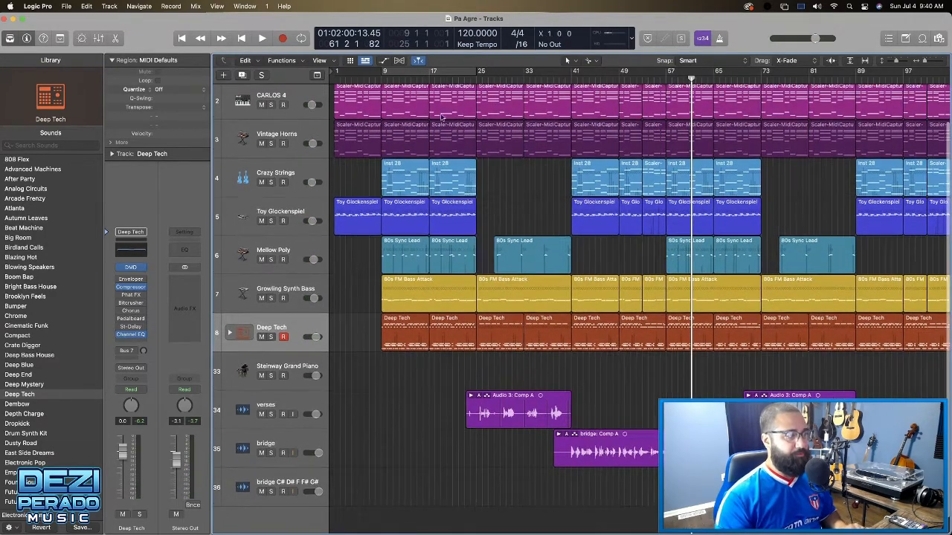
mouse_move(390, 73)
mouse_down()
mouse_move(496, 83)
mouse_move(383, 73)
mouse_up()
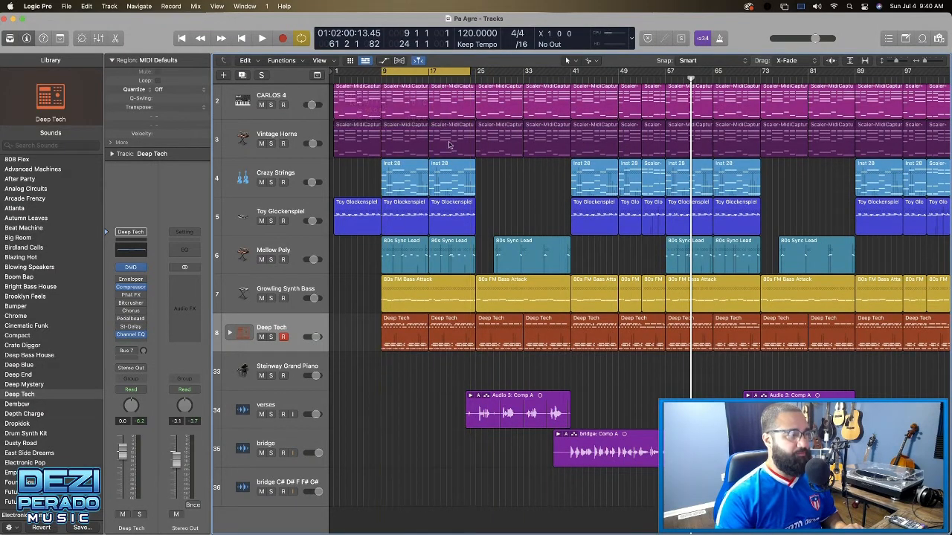
Open the first Deep Tech region at bar 9 in the Piano Roll and check its notes with playback
scroll(452, 153, down, 2)
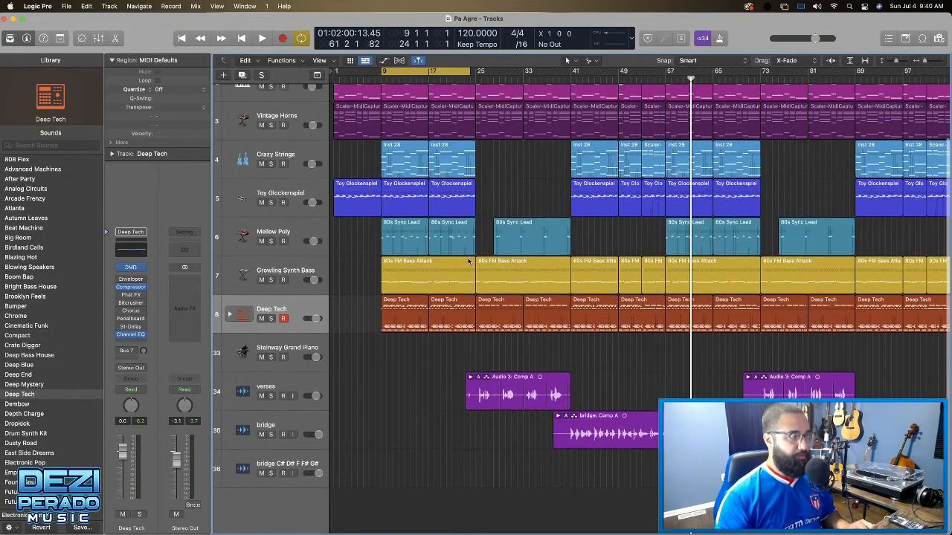
key(super+Up)
key(super+Down)
key(super+Down)
key(super+Down)
key(super+Right)
key(super+Right)
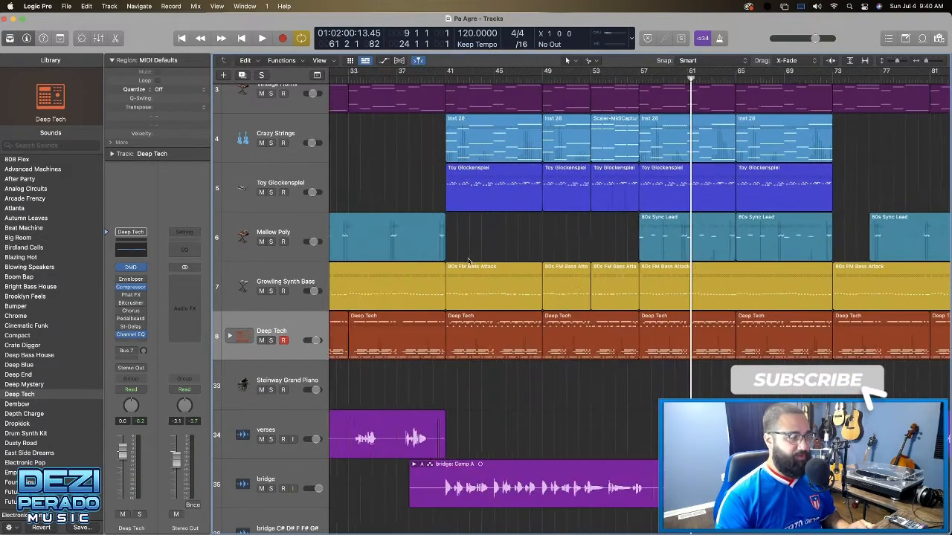
scroll(469, 260, left, 10)
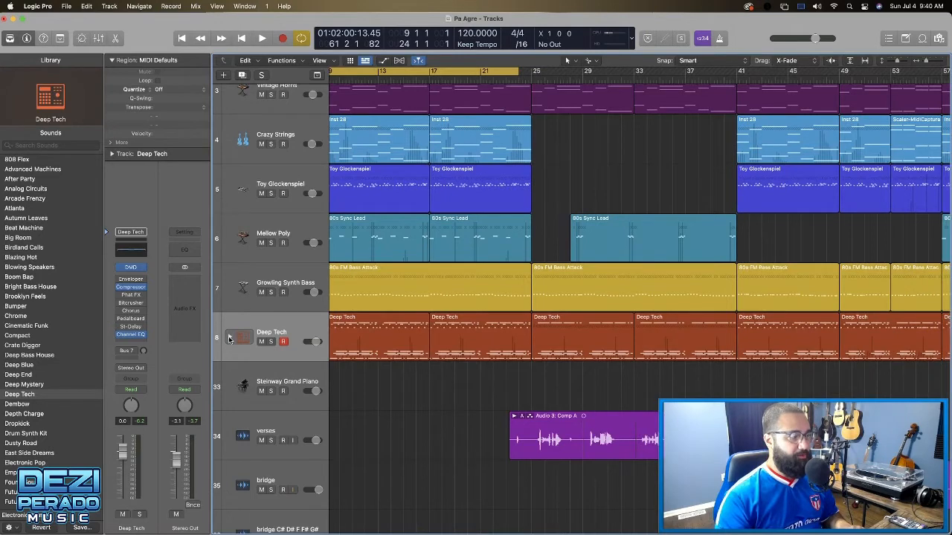
double_click(386, 350)
scroll(574, 352, down, 5)
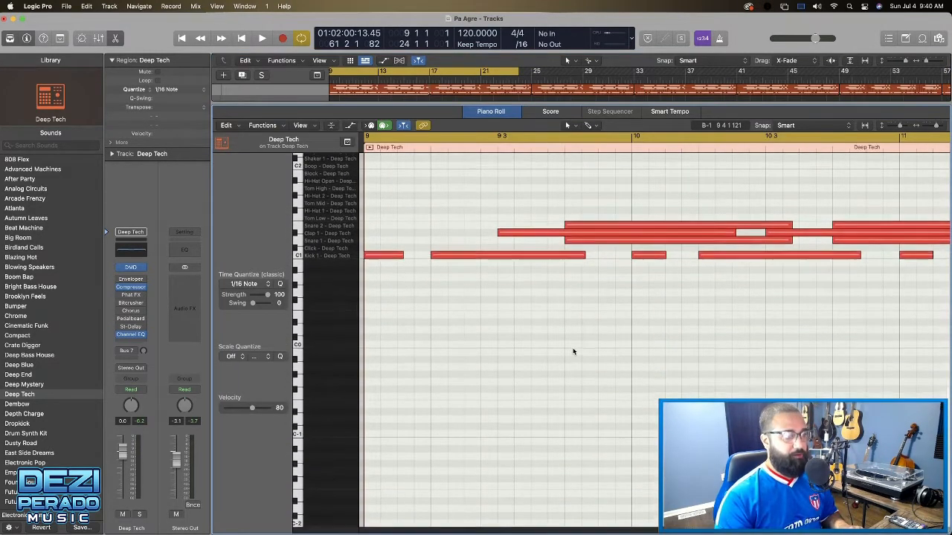
key(space)
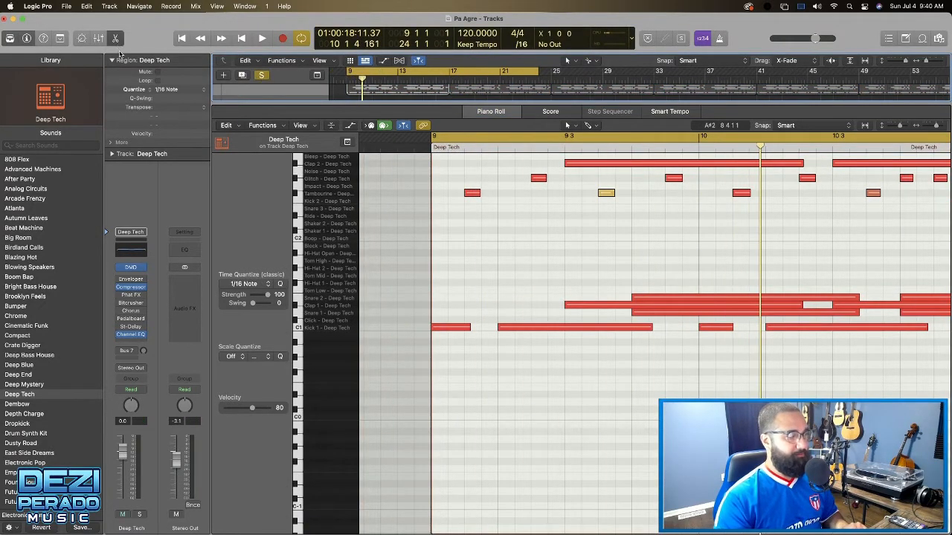
Close the note editor, solo the Deep Tech track and play the cycle range
key(p)
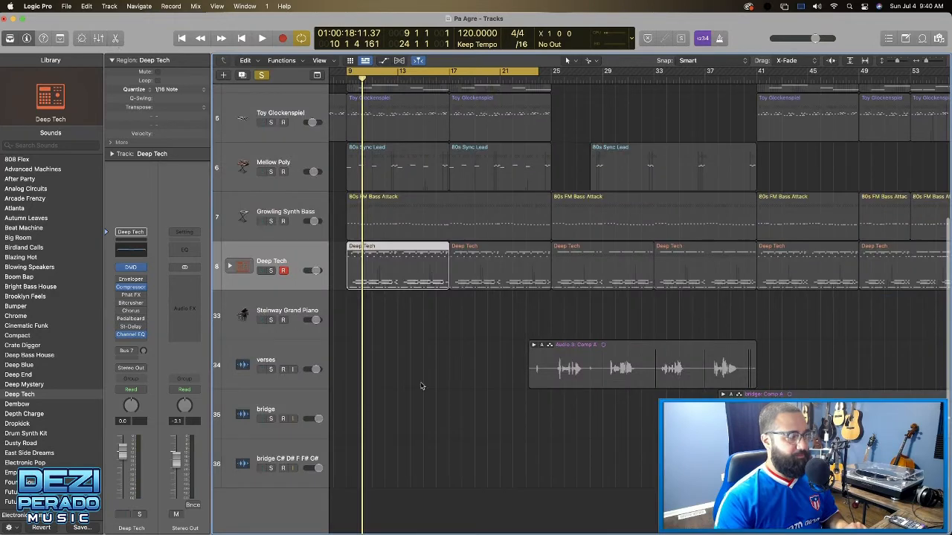
click(276, 273)
click(271, 271)
key(space)
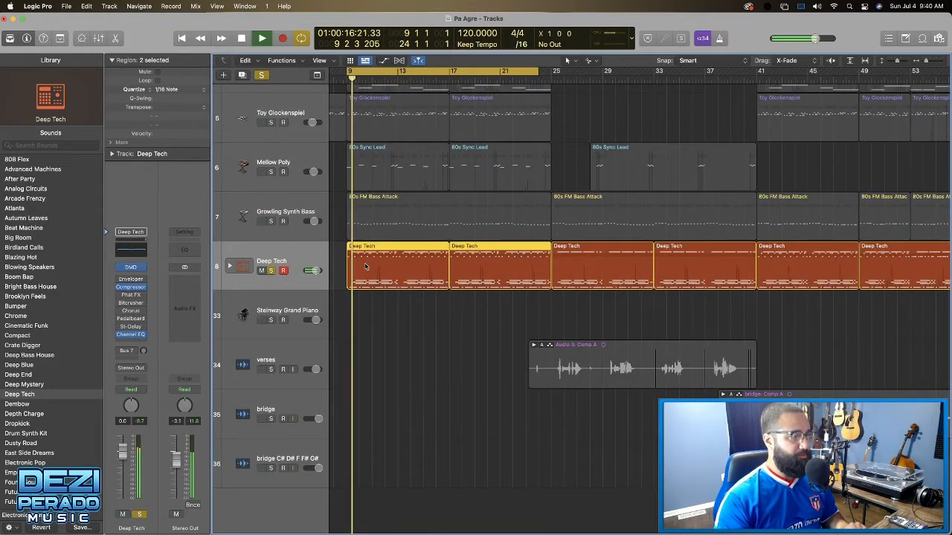
Examine the drum notes of the Deep Tech regions from bar 9 in the Piano Roll during playback, and close the editor
key(p)
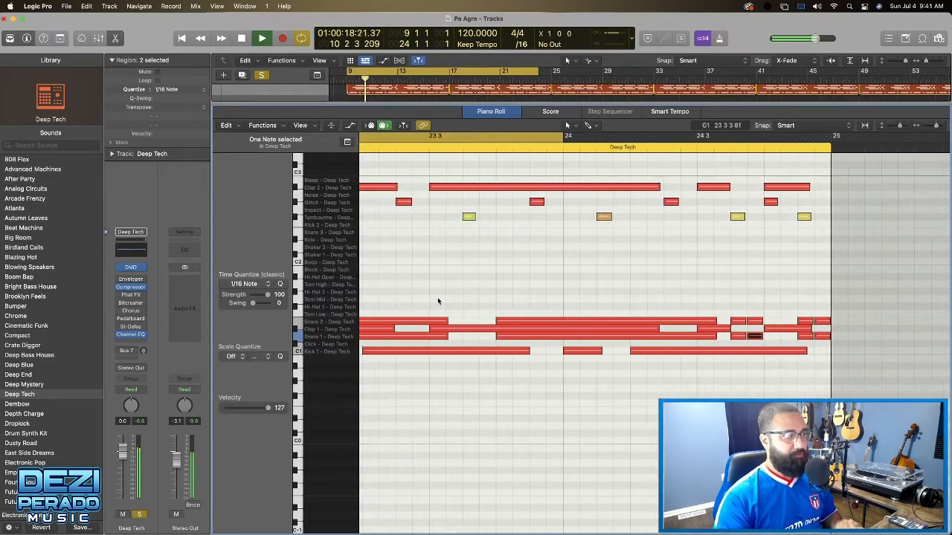
scroll(438, 301, left, 7)
scroll(438, 299, left, 5)
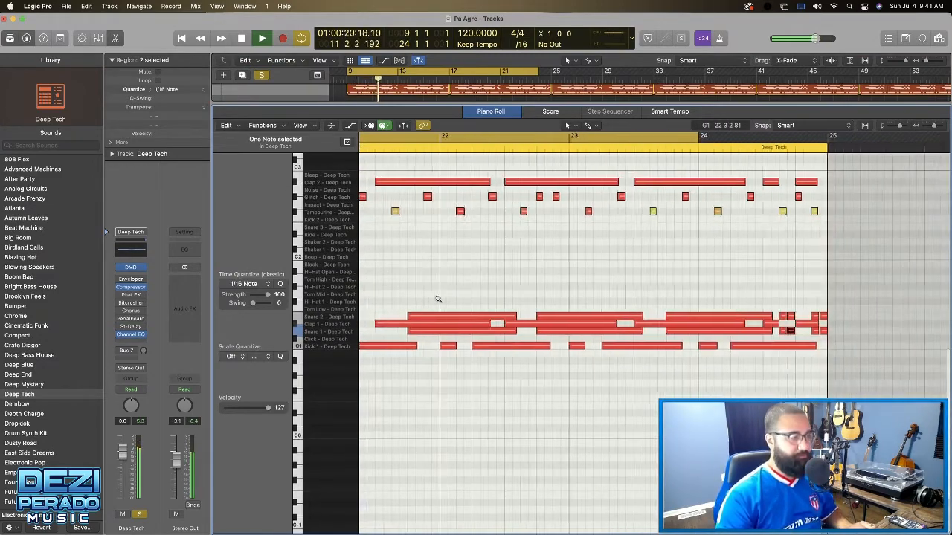
scroll(438, 299, down, 5)
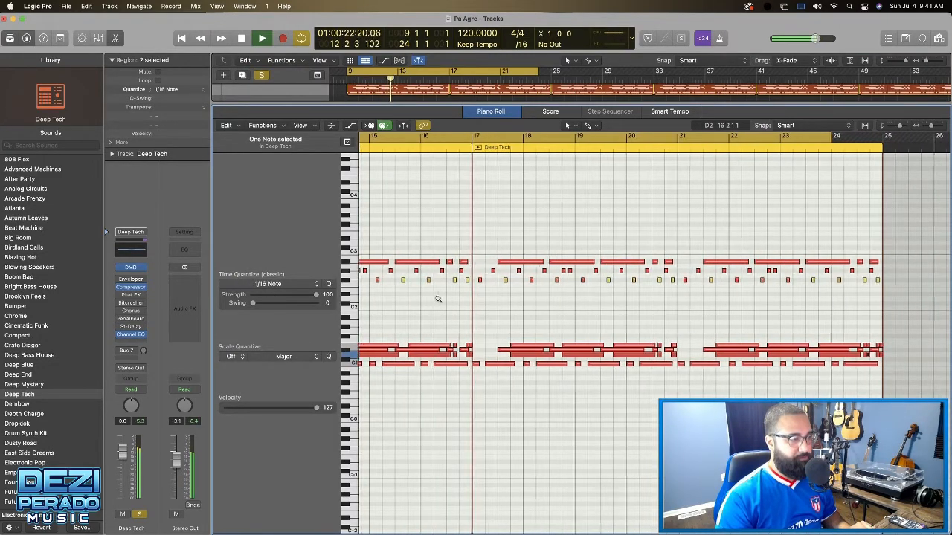
scroll(438, 299, up, 3)
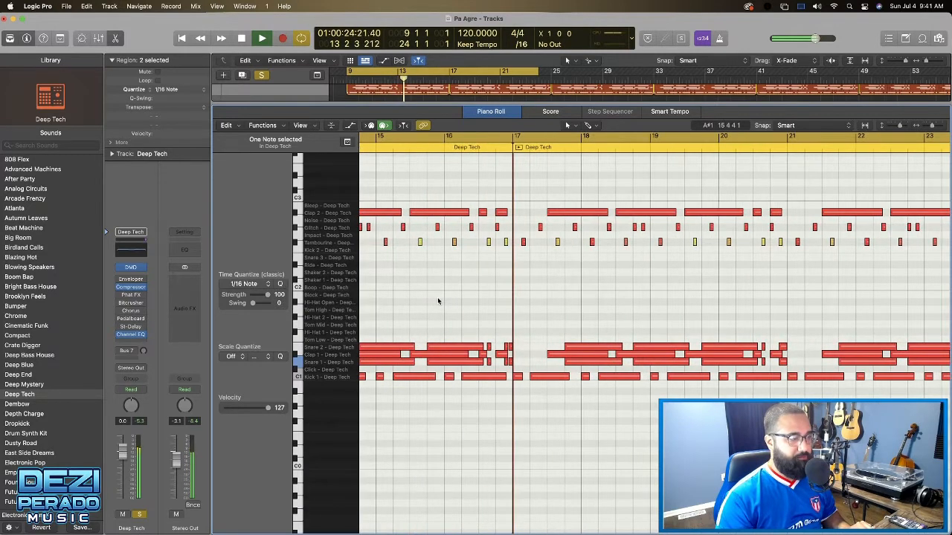
scroll(422, 260, up, 1)
key(space)
key(space)
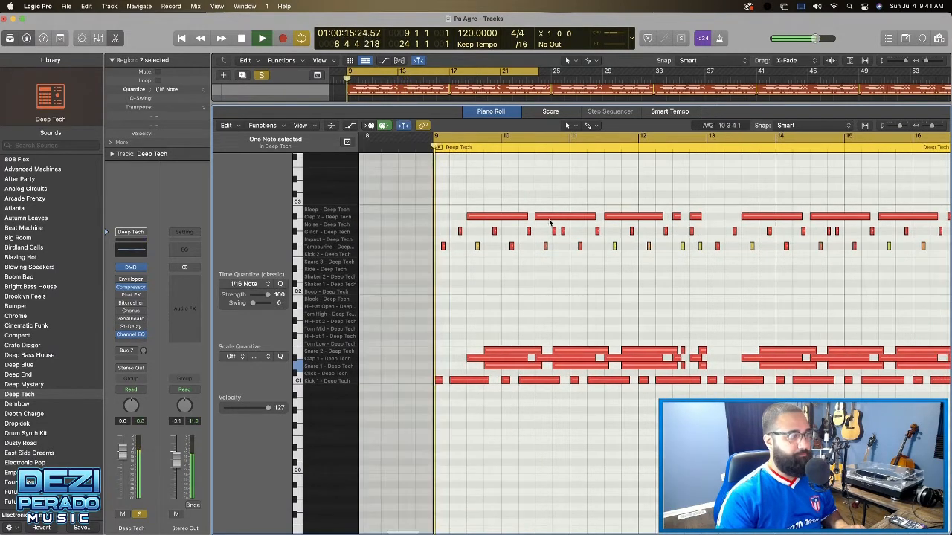
scroll(573, 322, right, 2)
scroll(574, 322, right, 1)
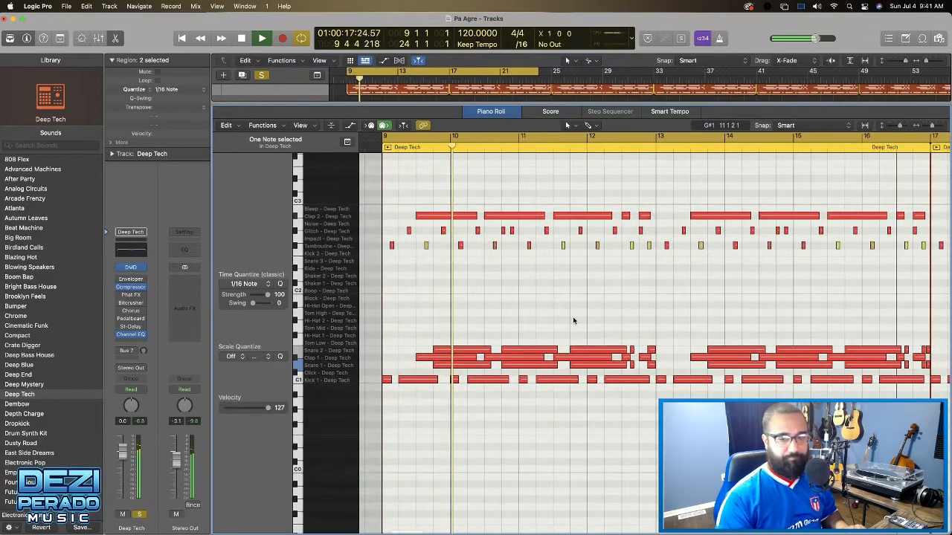
scroll(573, 321, right, 1)
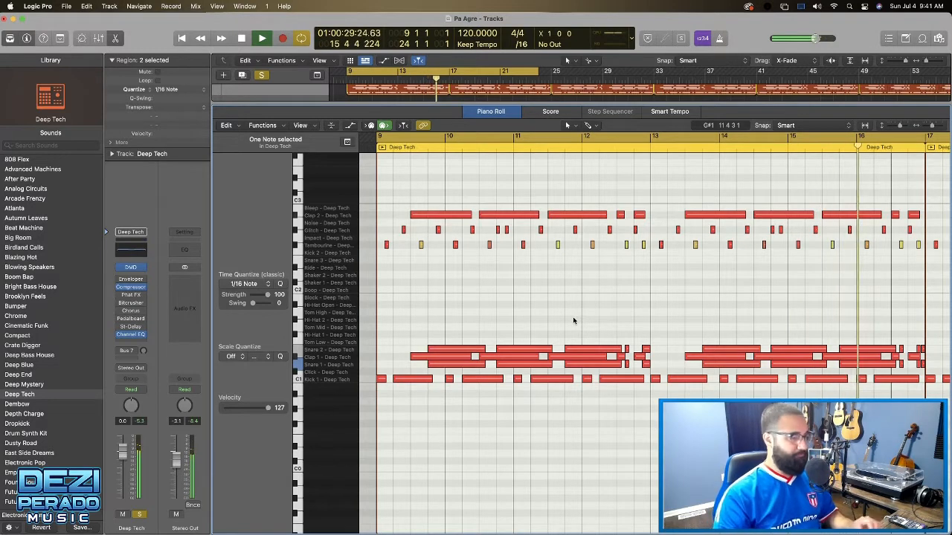
key(space)
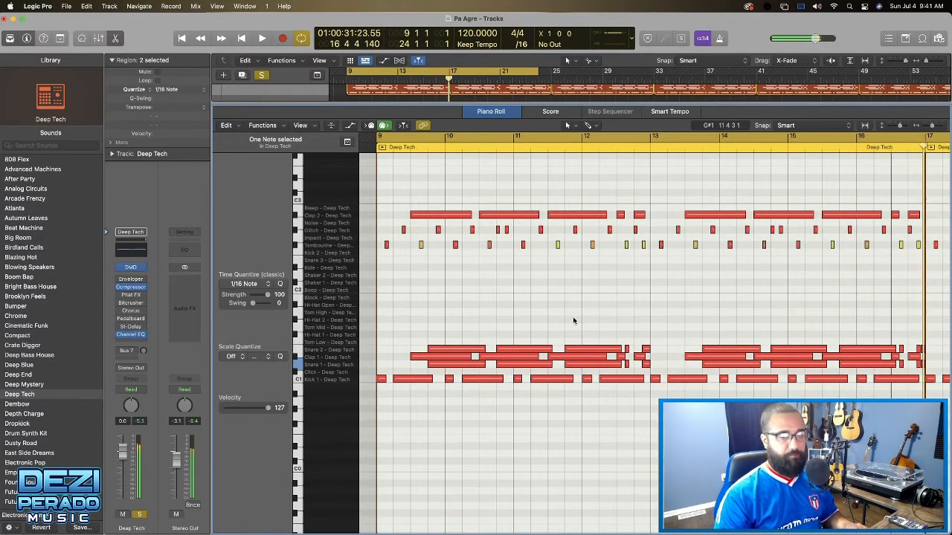
click(117, 39)
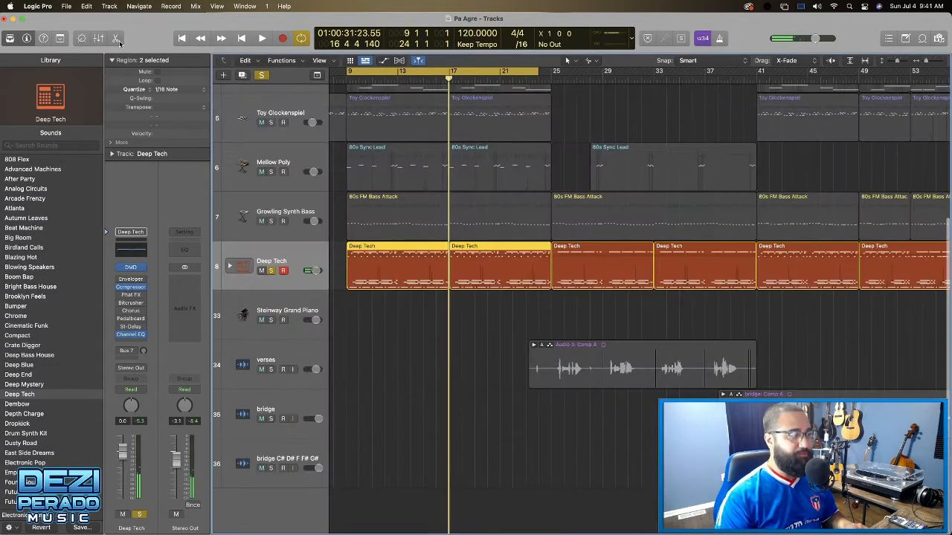
Clear the region selection and expand the Deep Tech track stack to show its individual drum tracks
click(417, 336)
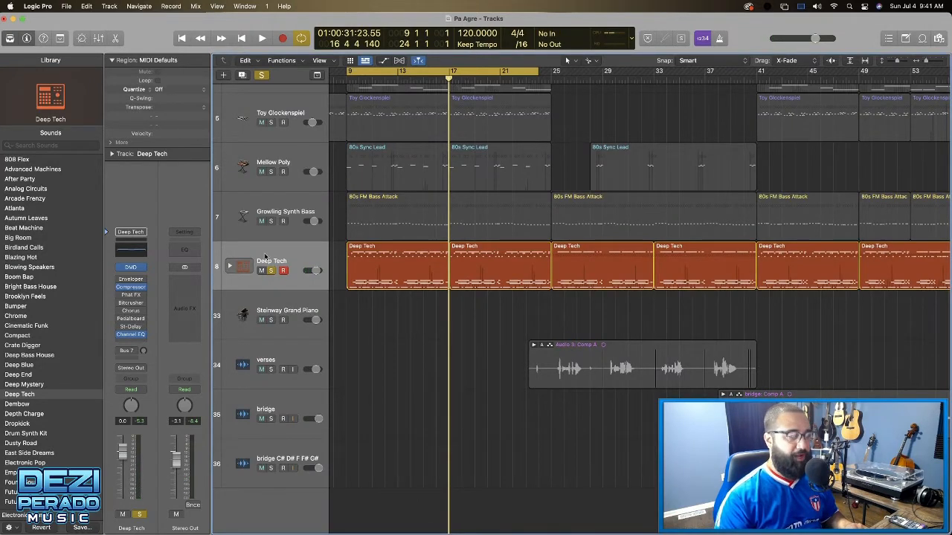
click(230, 268)
scroll(375, 323, down, 8)
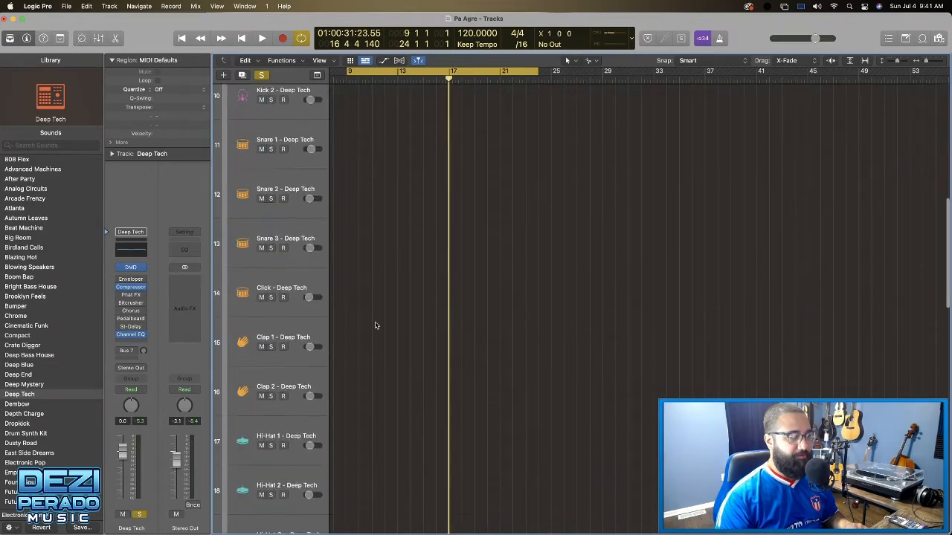
scroll(376, 325, up, 10)
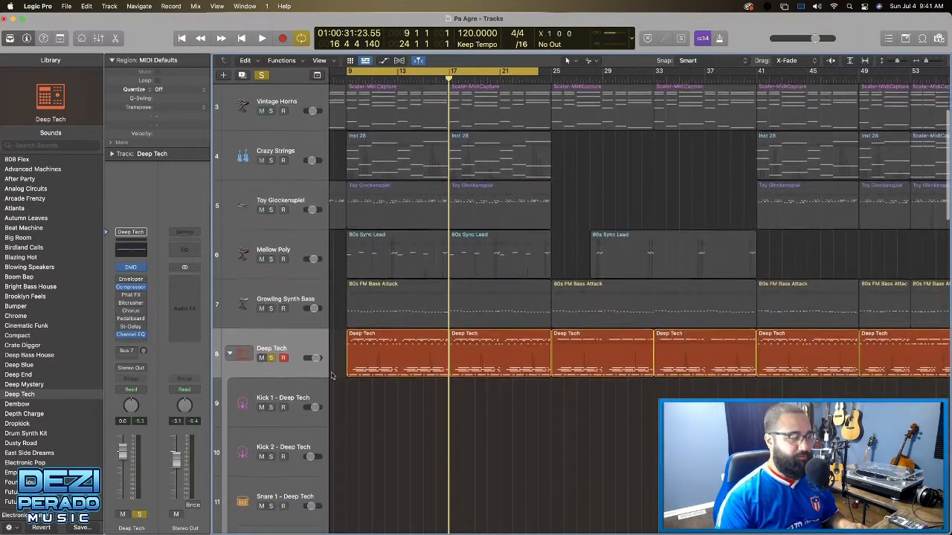
Turn off cycle mode and separate all regions on the Deep Tech track by note pitch
scroll(331, 375, down, 1)
click(366, 333)
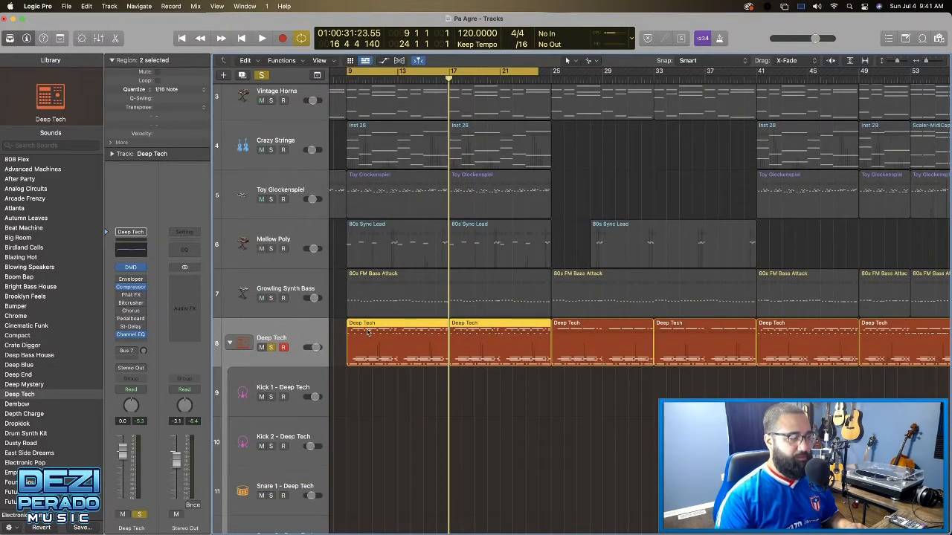
click(414, 71)
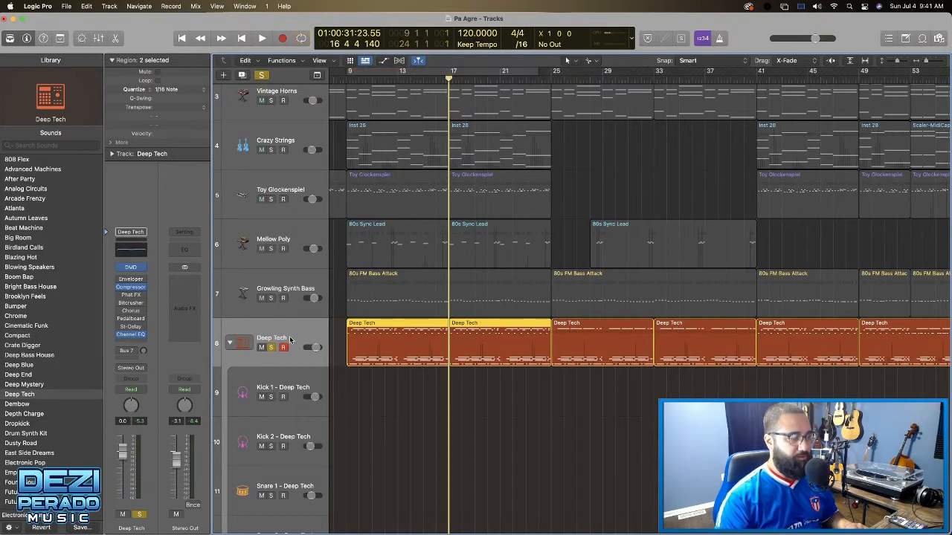
click(290, 340)
right_click(391, 323)
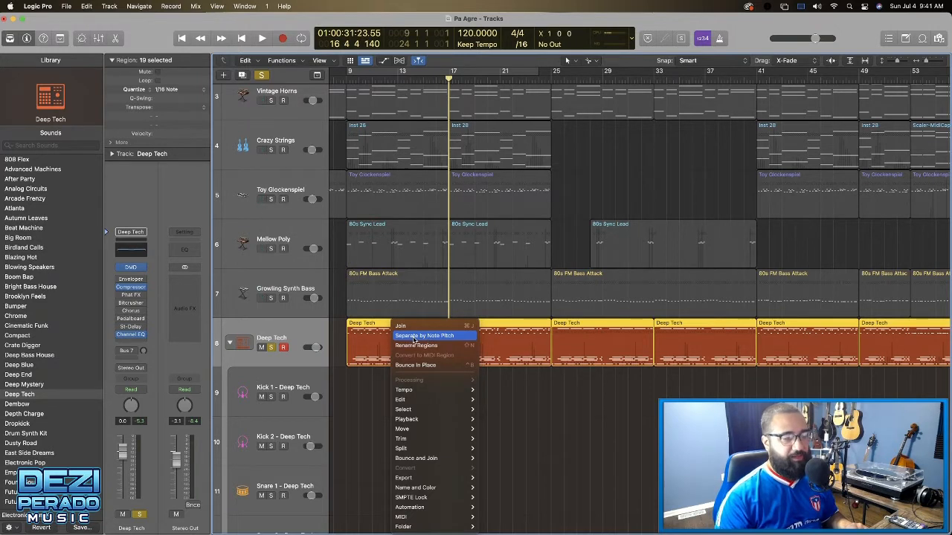
mouse_move(418, 518)
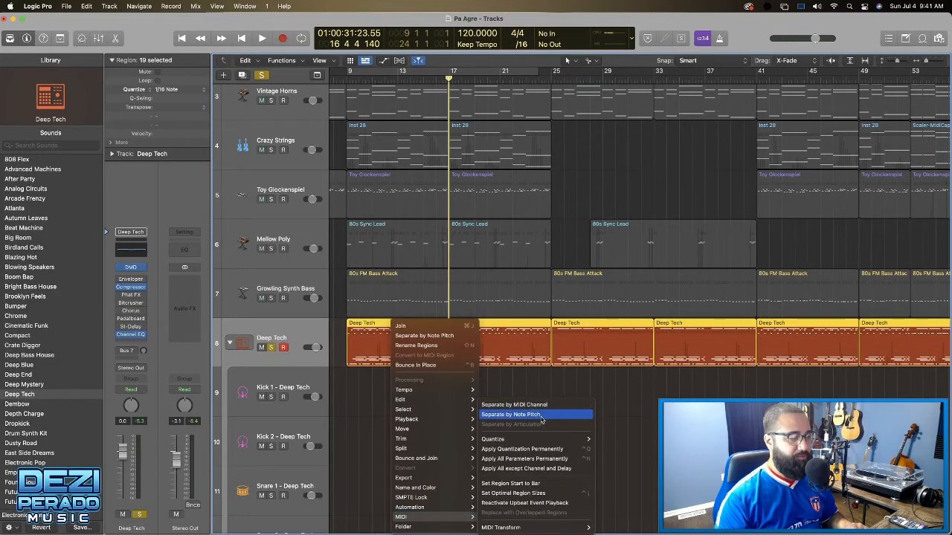
click(428, 337)
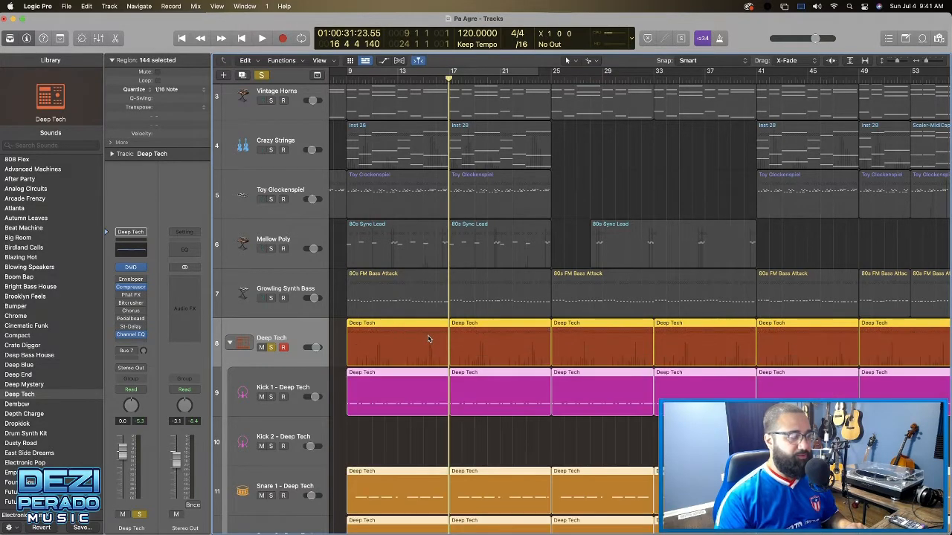
Review the separated drum tracks and delete the empty Kick 2 track from the Deep Tech stack
scroll(422, 344, down, 15)
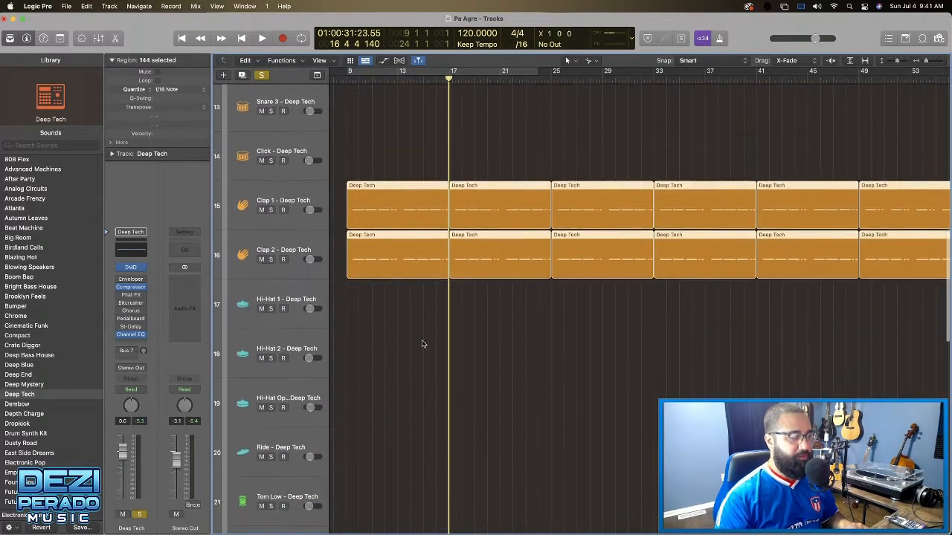
scroll(422, 344, down, 10)
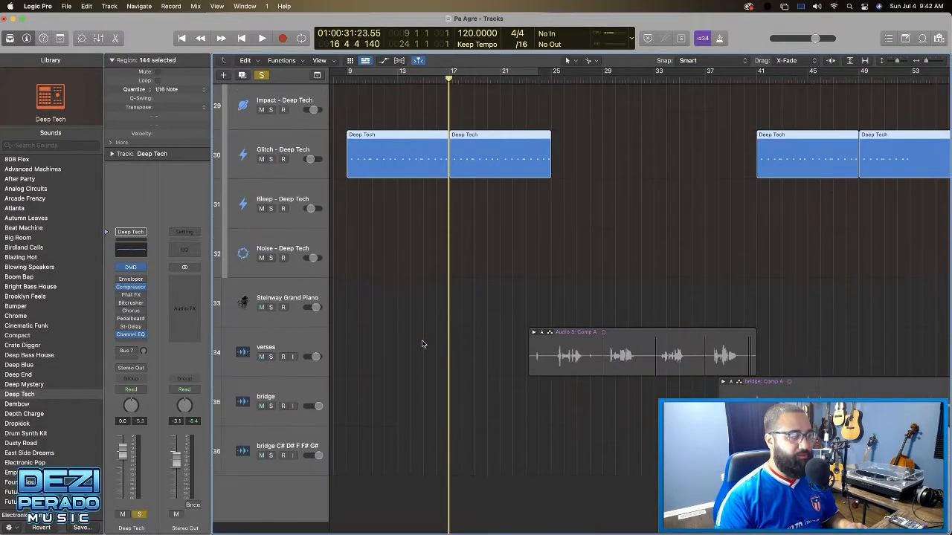
scroll(421, 343, up, 20)
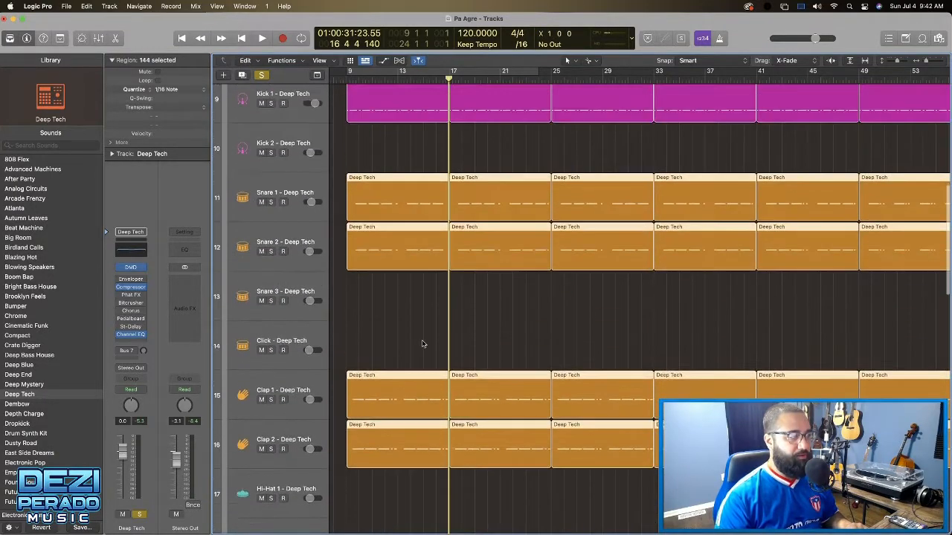
scroll(421, 343, up, 3)
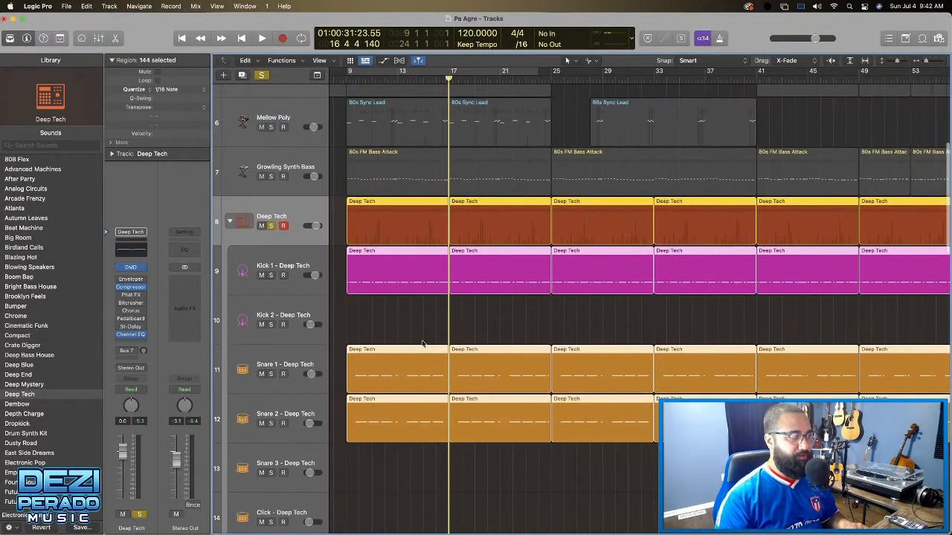
click(269, 316)
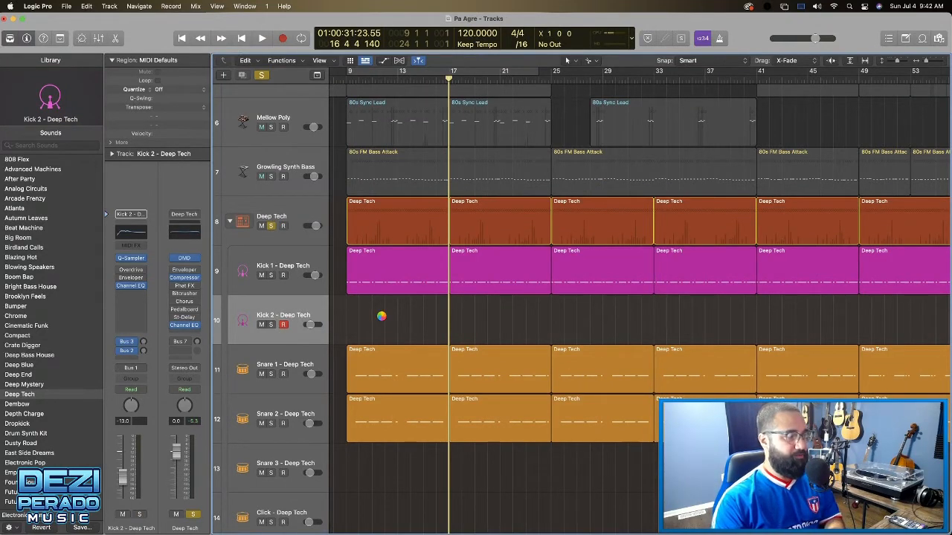
key(Delete)
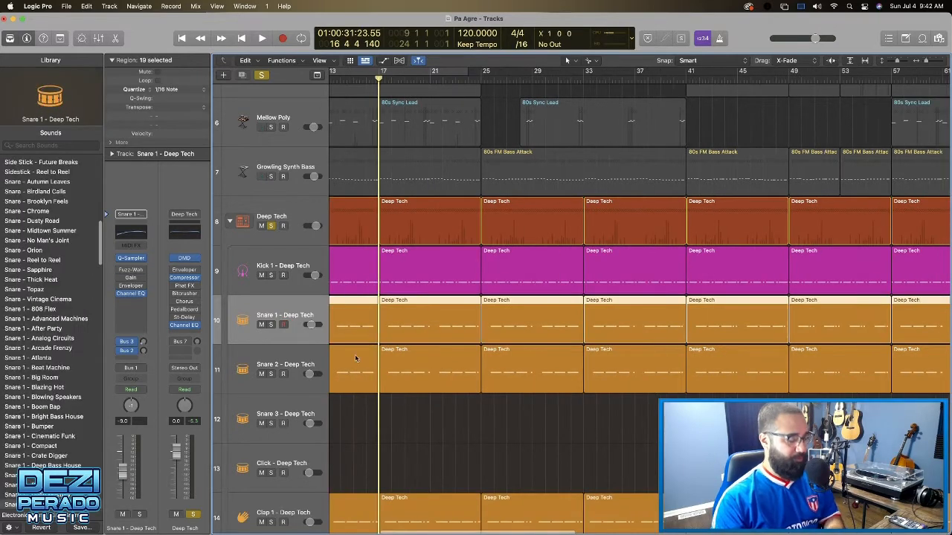
Delete the empty Snare 3 and Click tracks from the Deep Tech stack
scroll(369, 422, left, 5)
scroll(370, 423, down, 5)
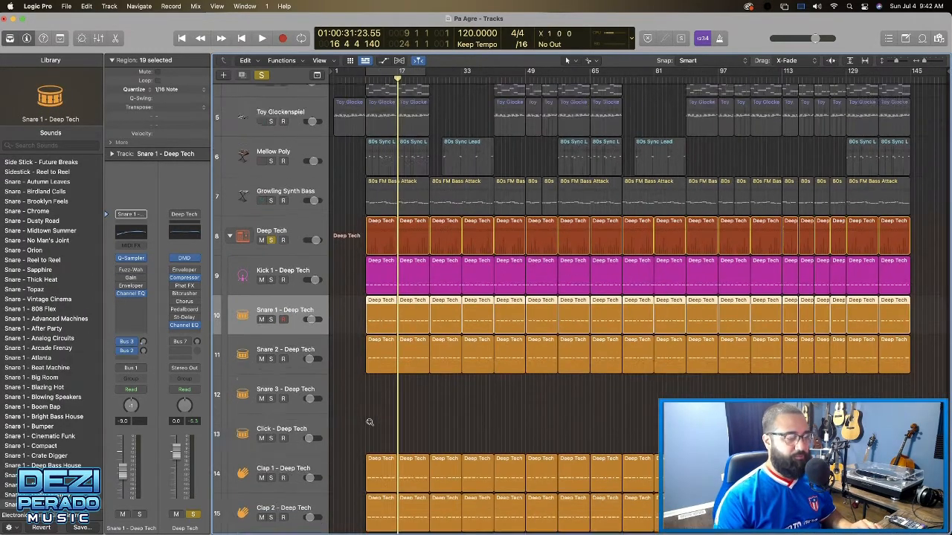
scroll(369, 422, down, 3)
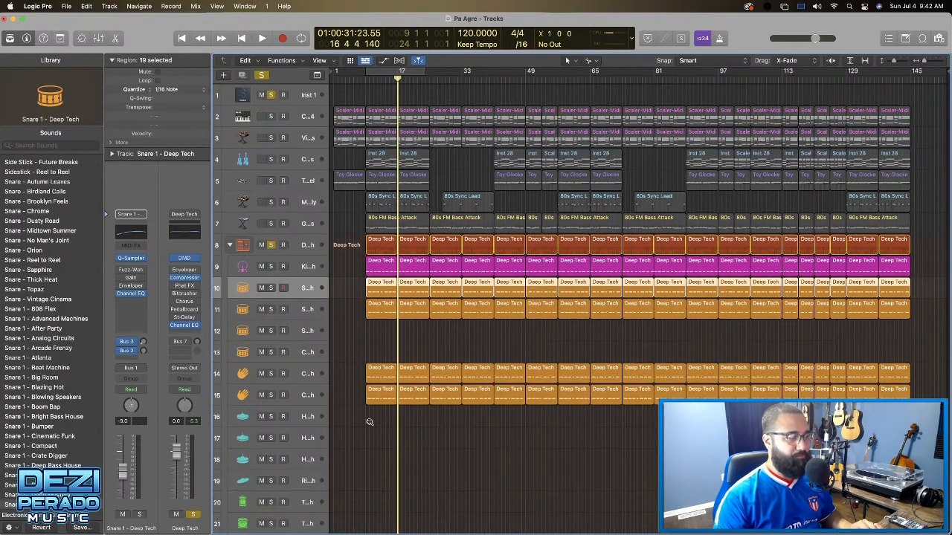
scroll(370, 423, down, 3)
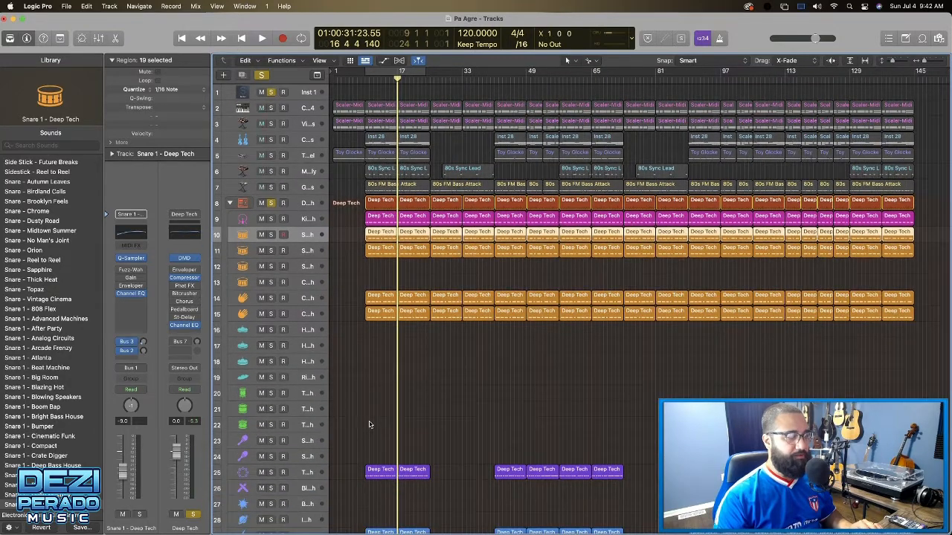
click(264, 265)
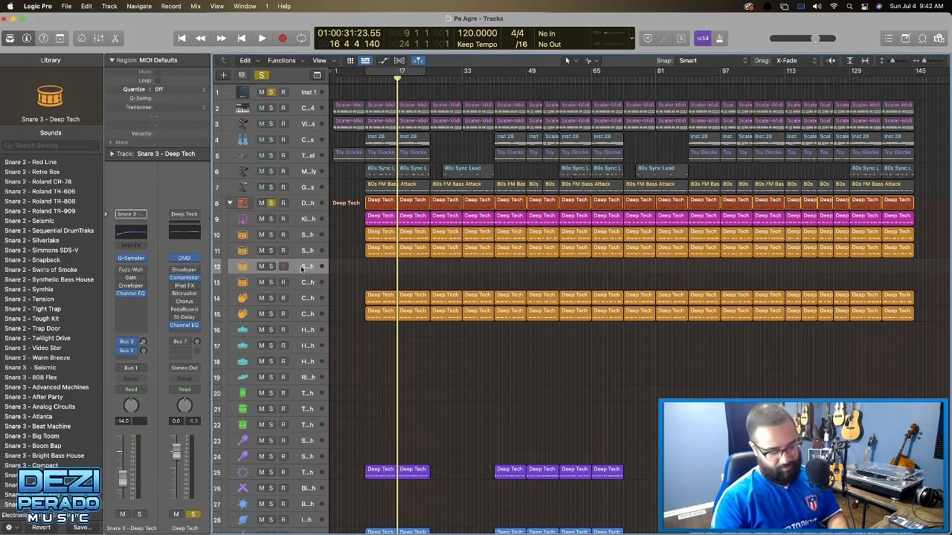
key(super+BackSpace)
key(super+BackSpace)
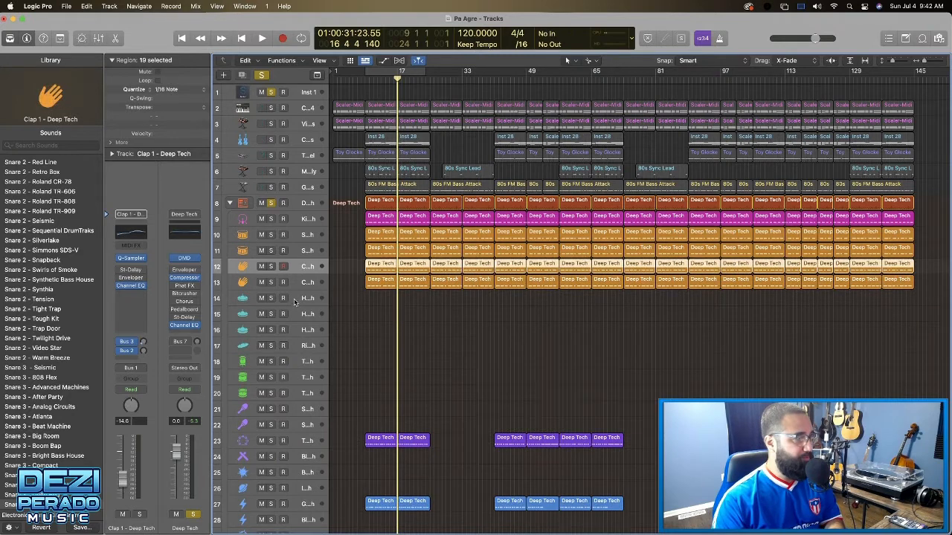
Delete the empty hi-hat, ride, tom and shaker tracks between Clap 2 and Tambourine in the Deep Tech stack
click(295, 301)
key(super+BackSpace)
key(super+BackSpace)
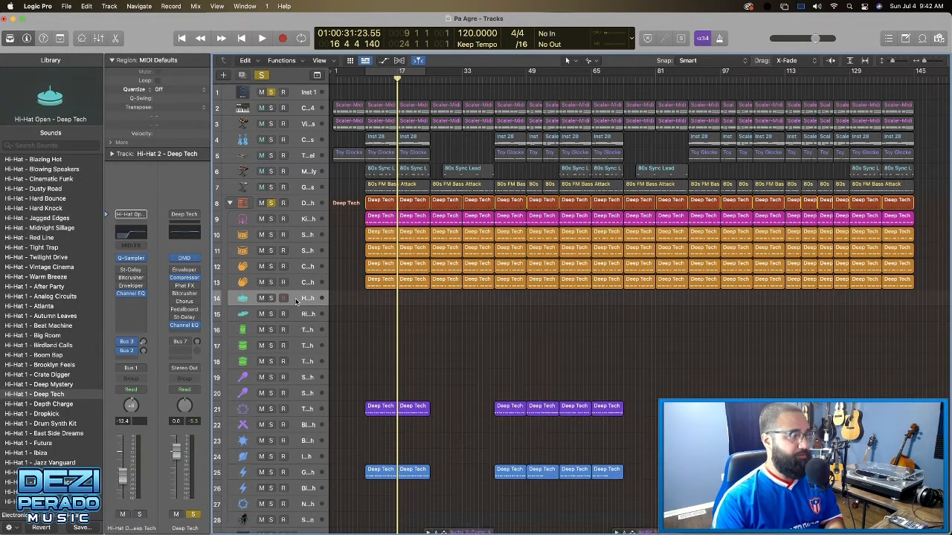
key(super+BackSpace)
key(super+BackSpace)
key(super+BackSpace)
key(super+BackSpace)
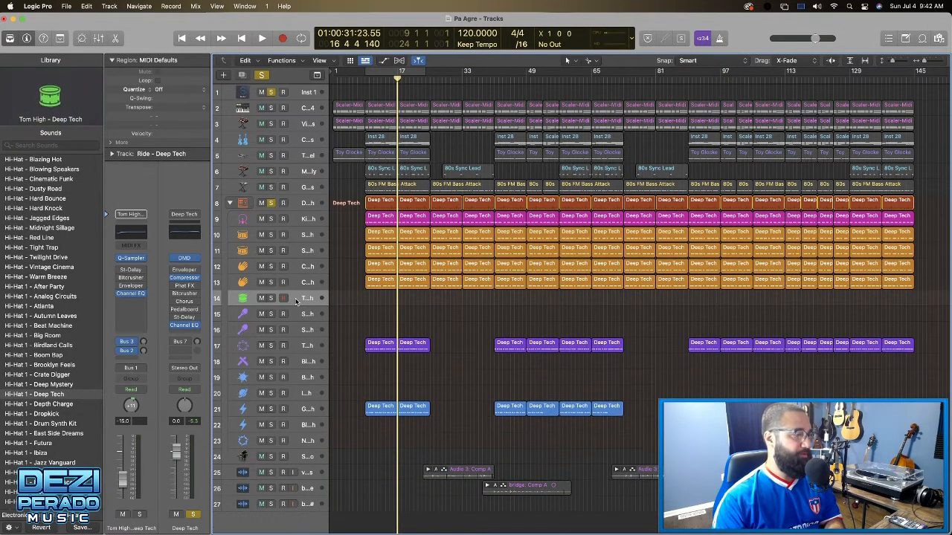
key(super+BackSpace)
key(super+BackSpace)
key(super+BackSpace)
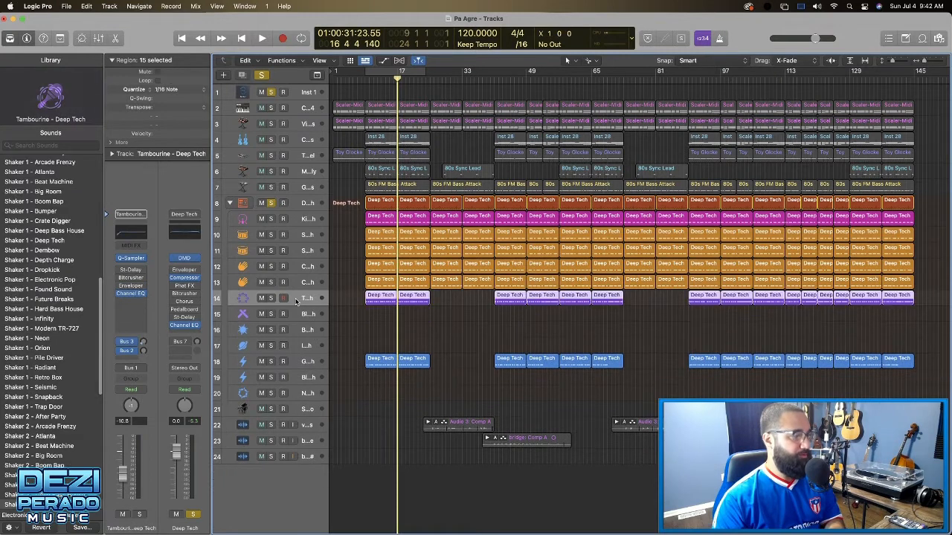
Delete the remaining empty tracks around Glitch in the Deep Tech stack, including Impact and Noise, keeping Tambourine and Glitch
click(294, 322)
key(super+BackSpace)
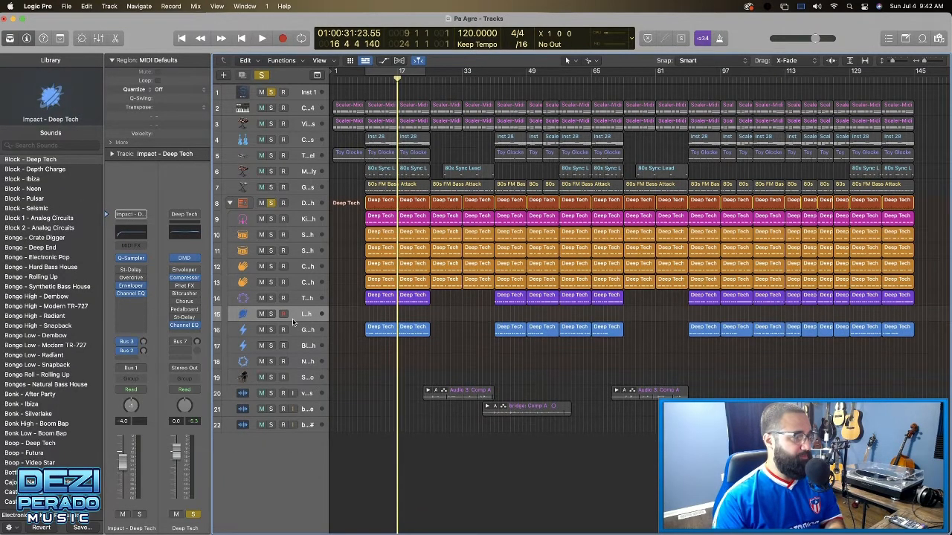
key(super+BackSpace)
click(293, 333)
key(super+BackSpace)
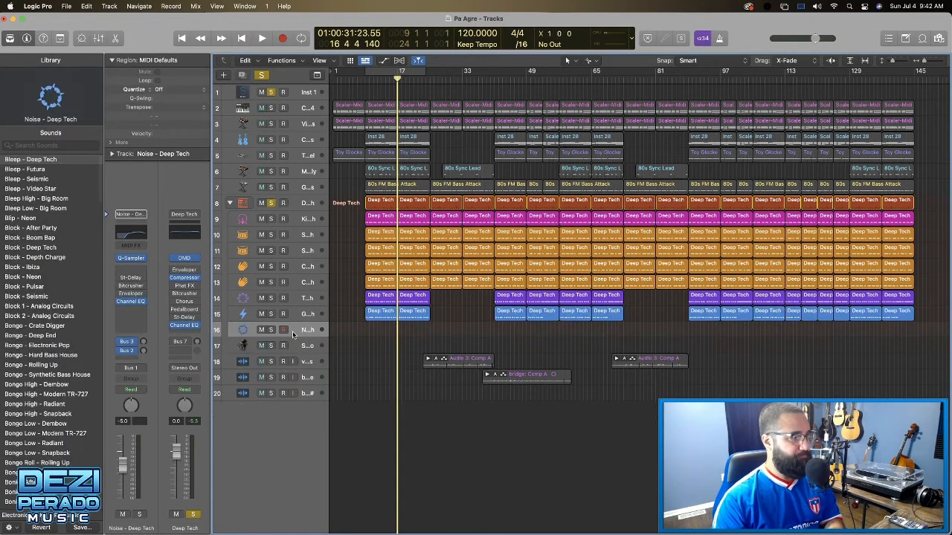
key(super+BackSpace)
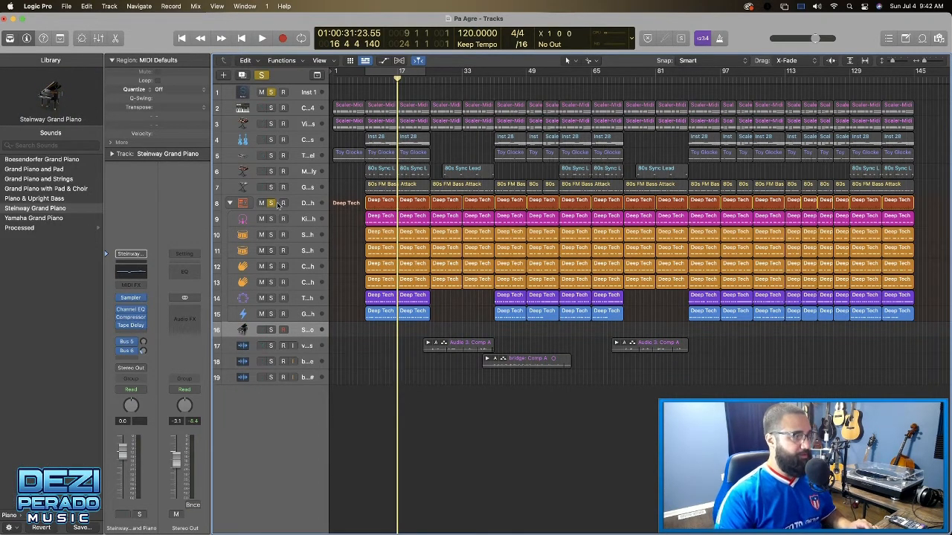
Recolor the Kick 1 track yellow and the Snare 1 and Snare 2 tracks in successive yellow-green shades
click(293, 221)
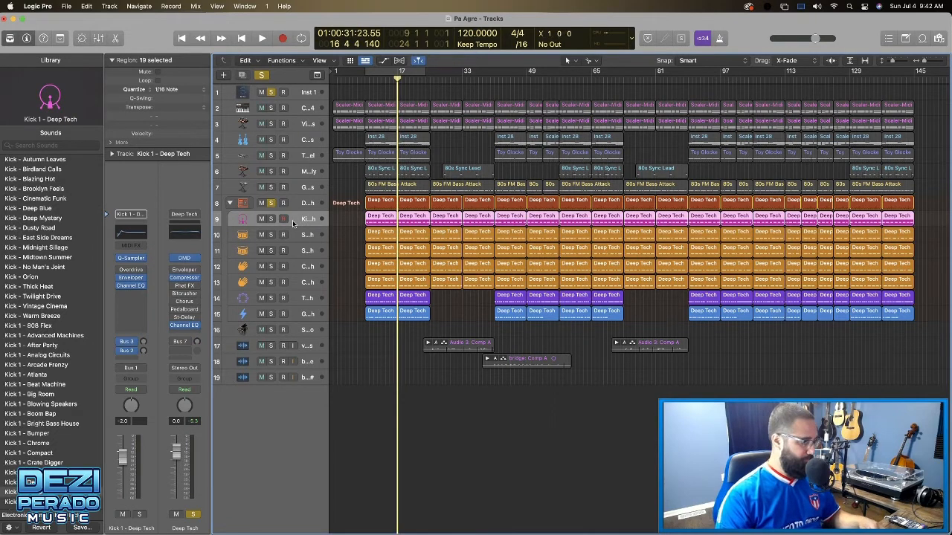
key(alt+c)
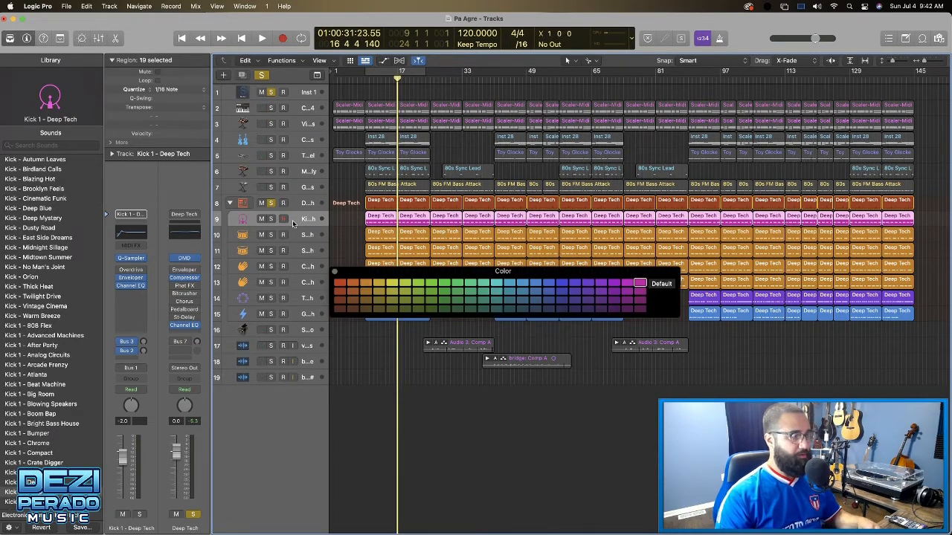
click(391, 286)
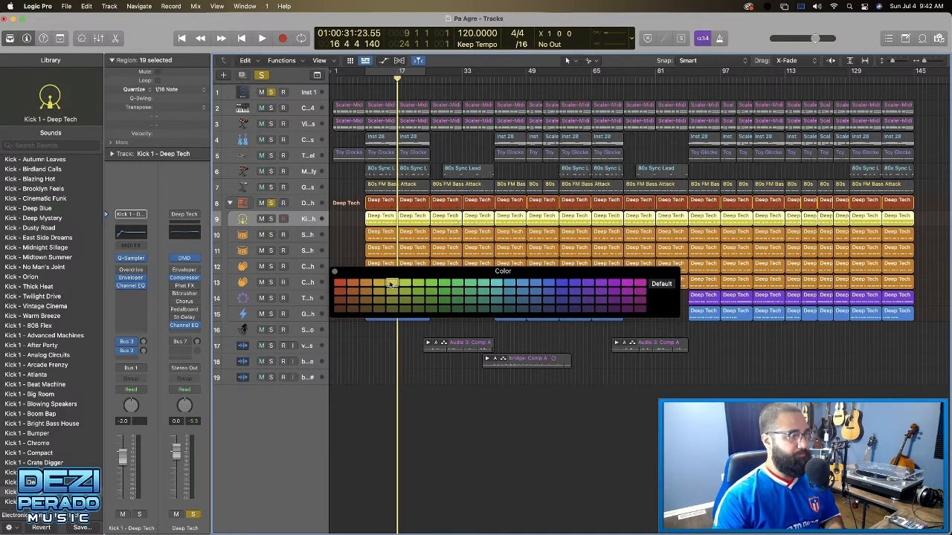
key(Down)
click(426, 287)
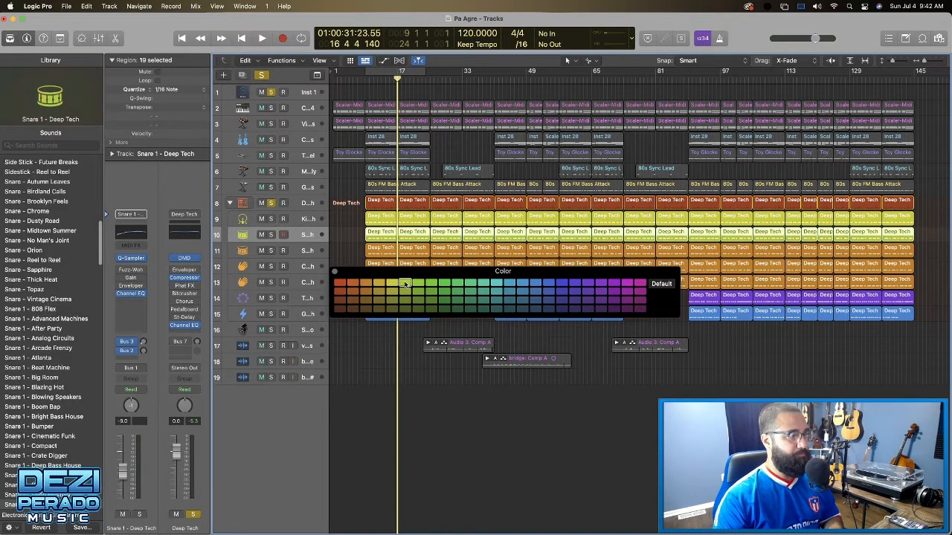
key(Down)
click(437, 287)
Recolor the Clap 1, Clap 2, Tambourine and Glitch tracks in successive green shades, ending with blue-green for Glitch
key(Down)
click(447, 287)
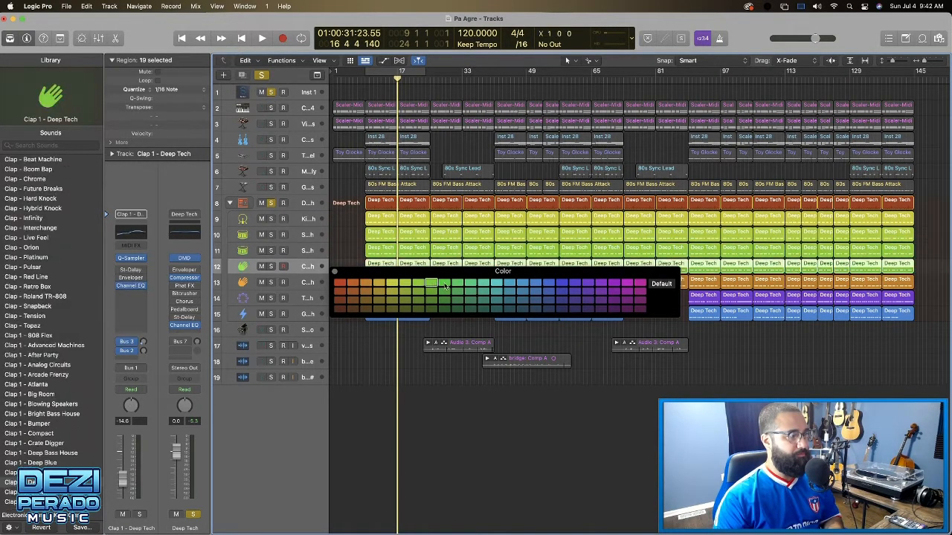
key(Down)
click(447, 287)
key(Down)
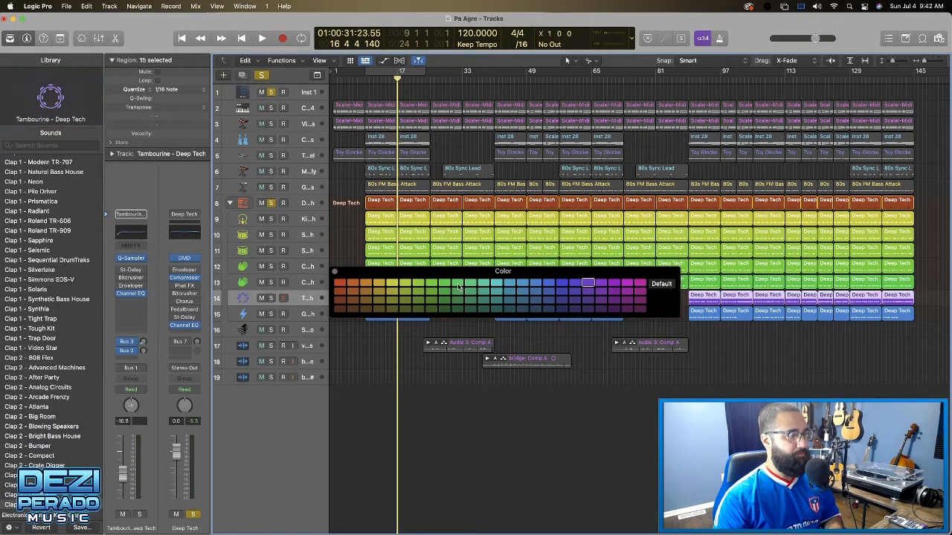
click(459, 287)
key(Down)
click(470, 287)
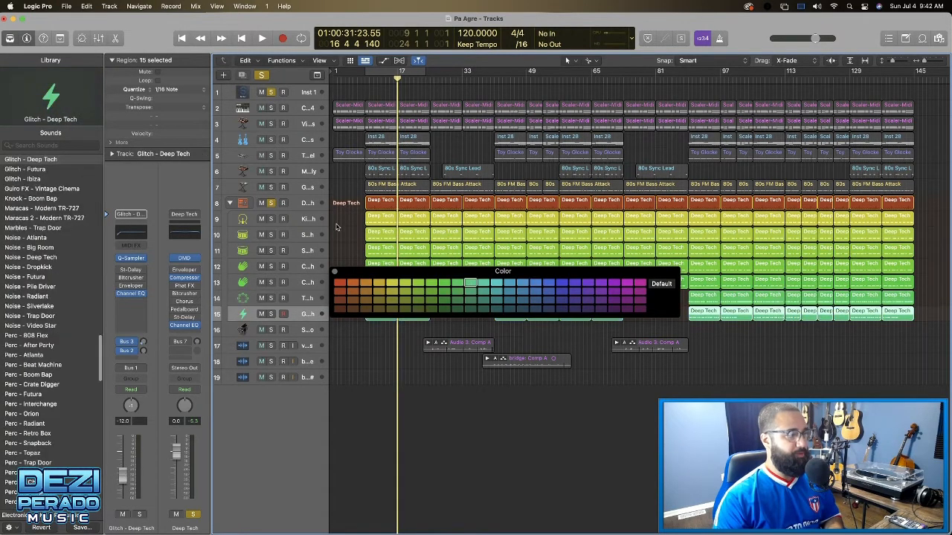
click(335, 273)
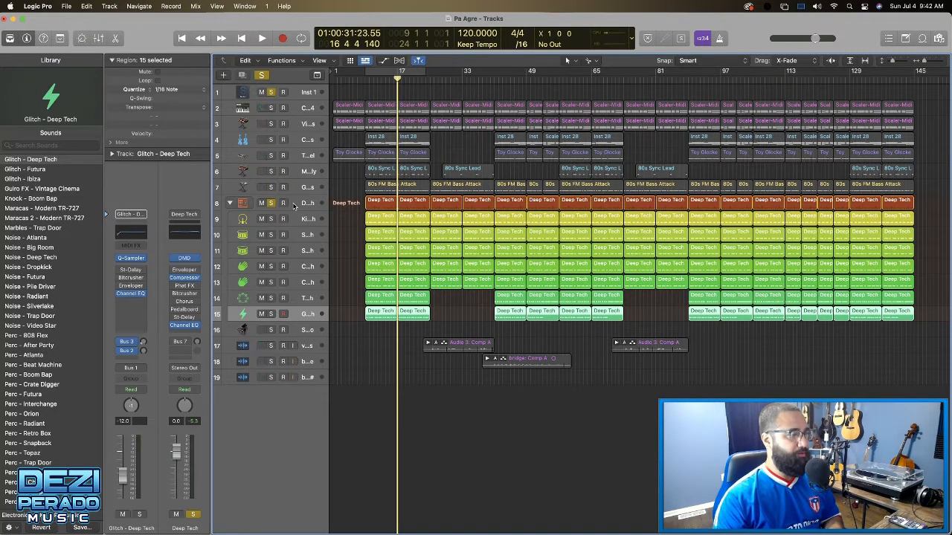
Recolor the main Deep Tech stack track and its regions orange, and clear the region selection
click(295, 206)
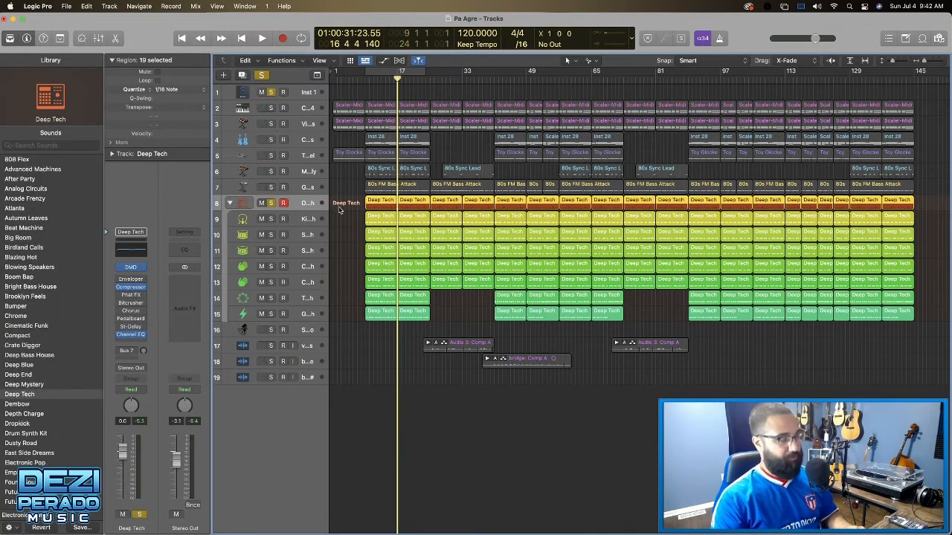
key(alt+c)
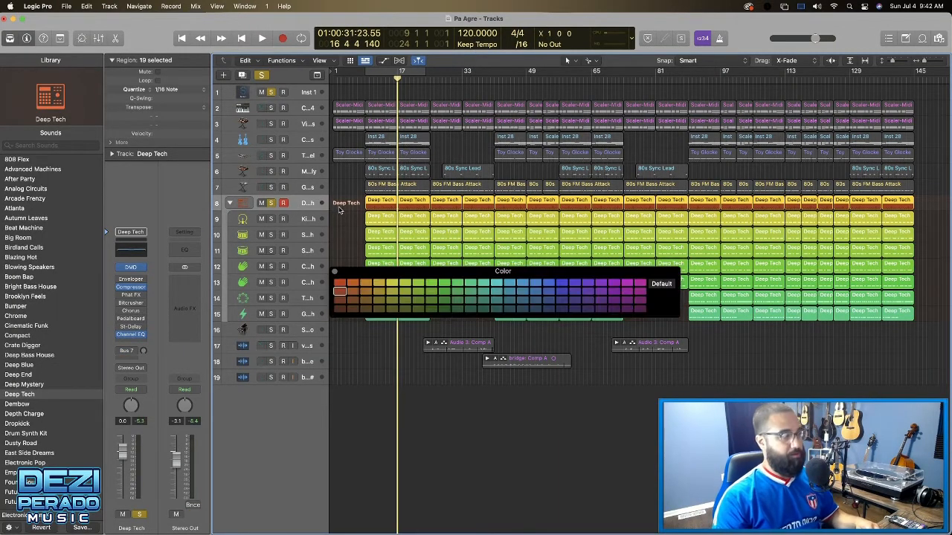
click(393, 285)
click(379, 286)
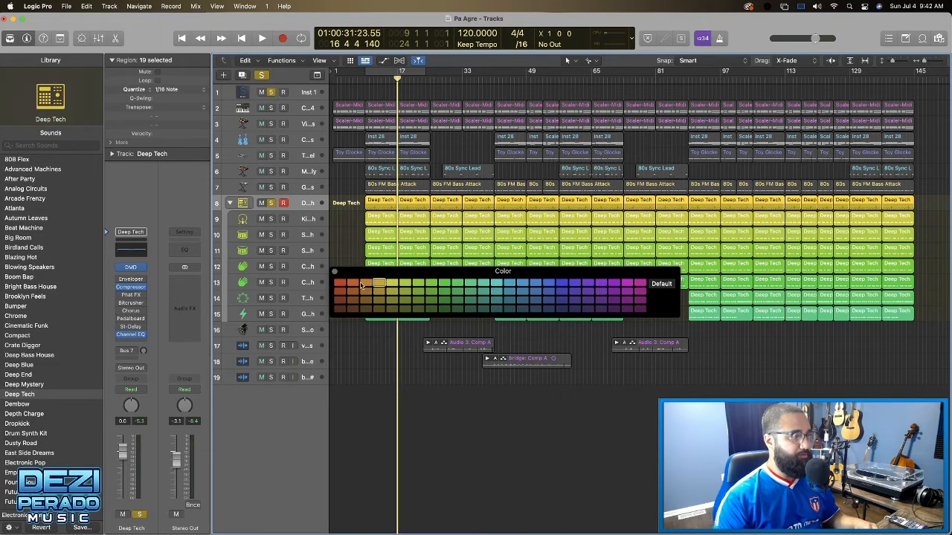
click(354, 285)
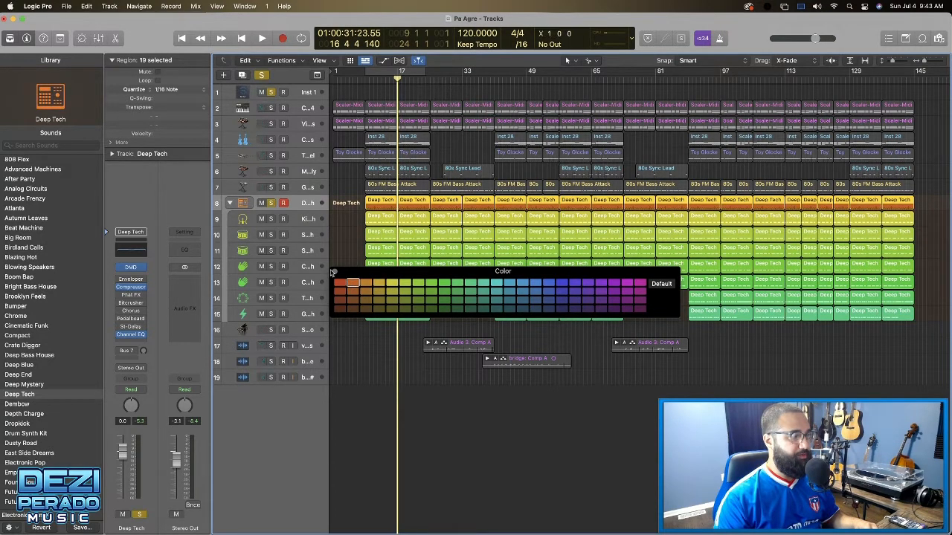
click(333, 272)
click(353, 381)
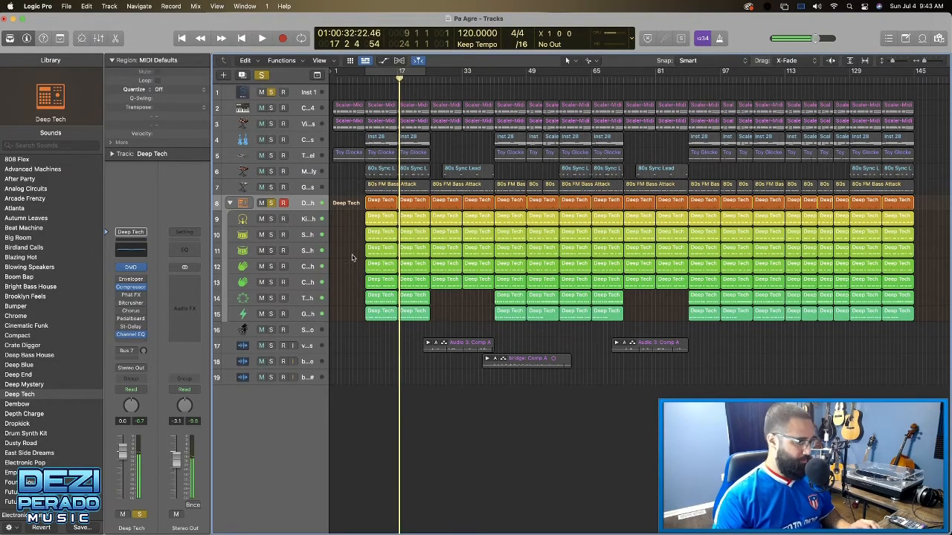
Play the drums from bar 17 and compare the channel strips of the Deep Tech stack and the Kick 1 track
scroll(354, 230, up, 5)
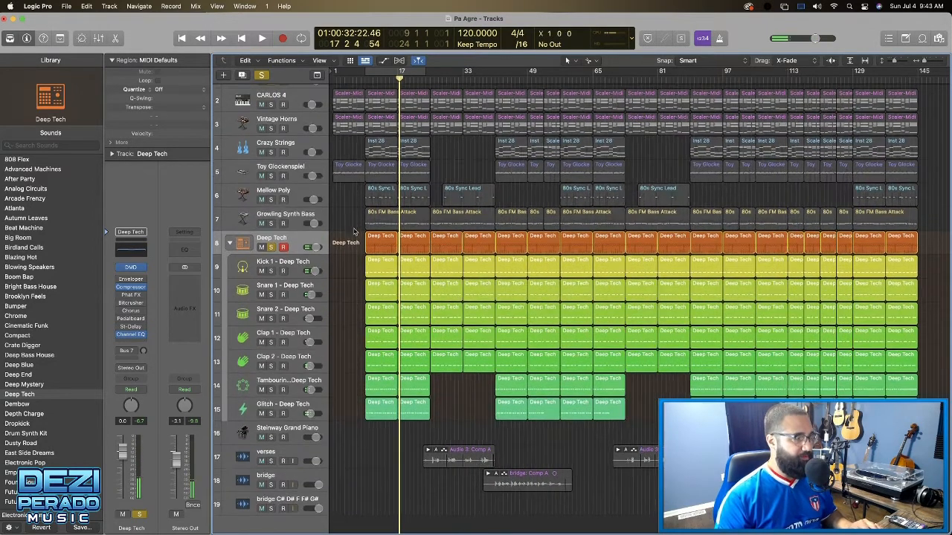
scroll(354, 230, up, 4)
scroll(354, 230, up, 2)
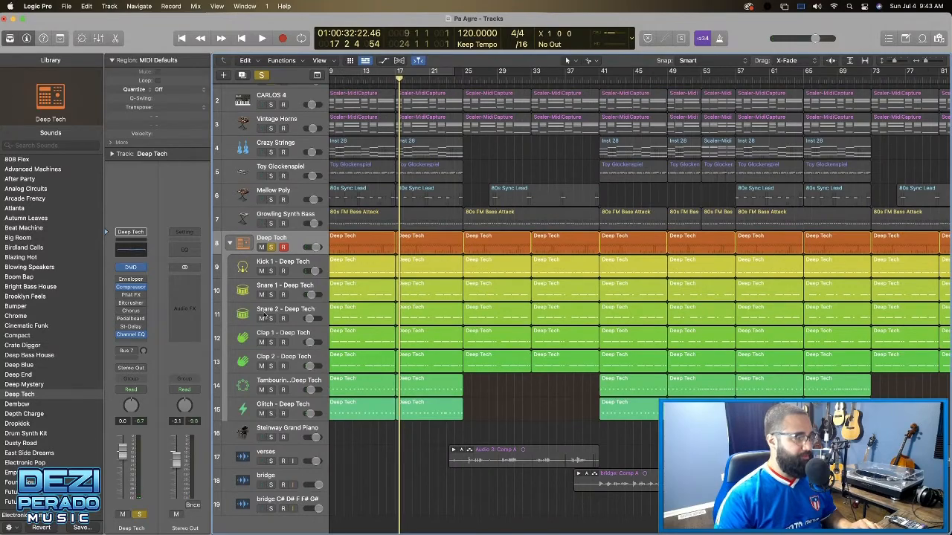
scroll(288, 378, down, 1)
scroll(339, 412, down, 1)
scroll(339, 412, left, 3)
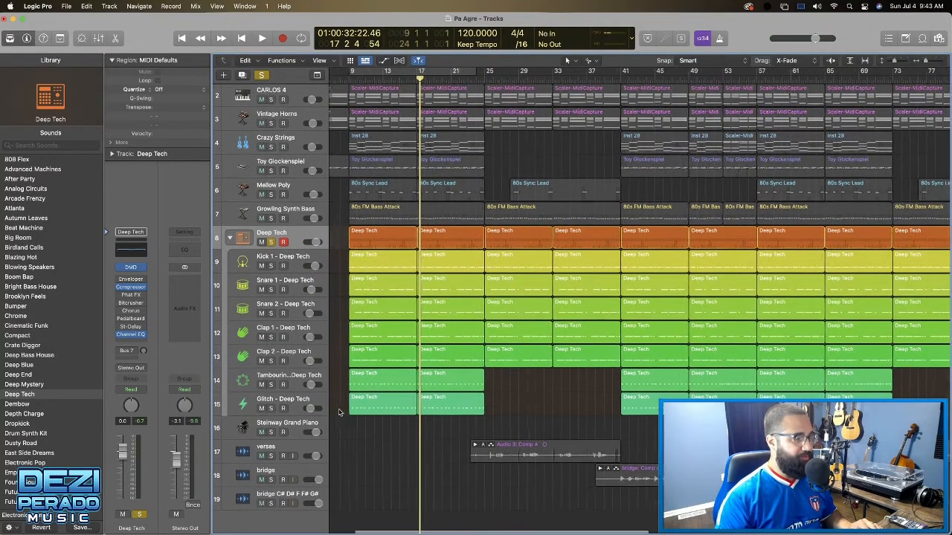
scroll(338, 412, left, 2)
key(space)
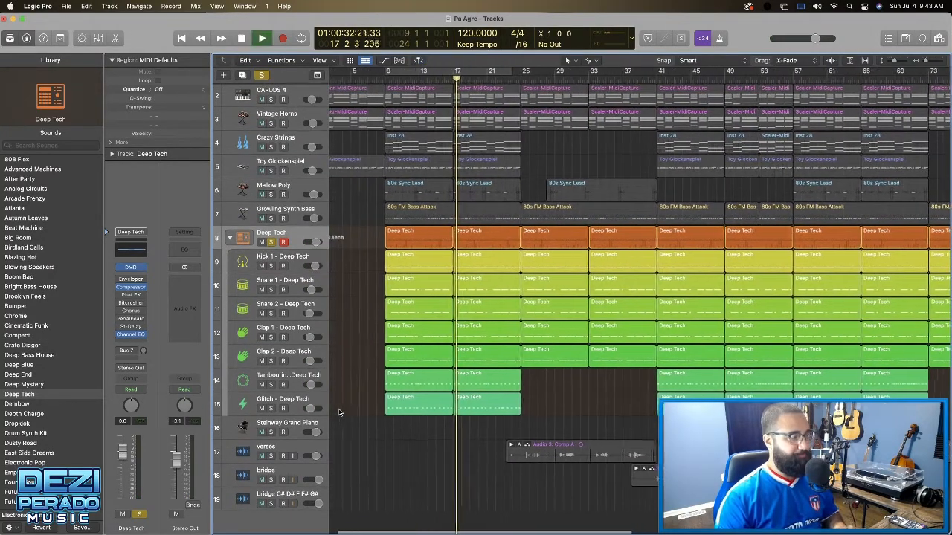
click(284, 235)
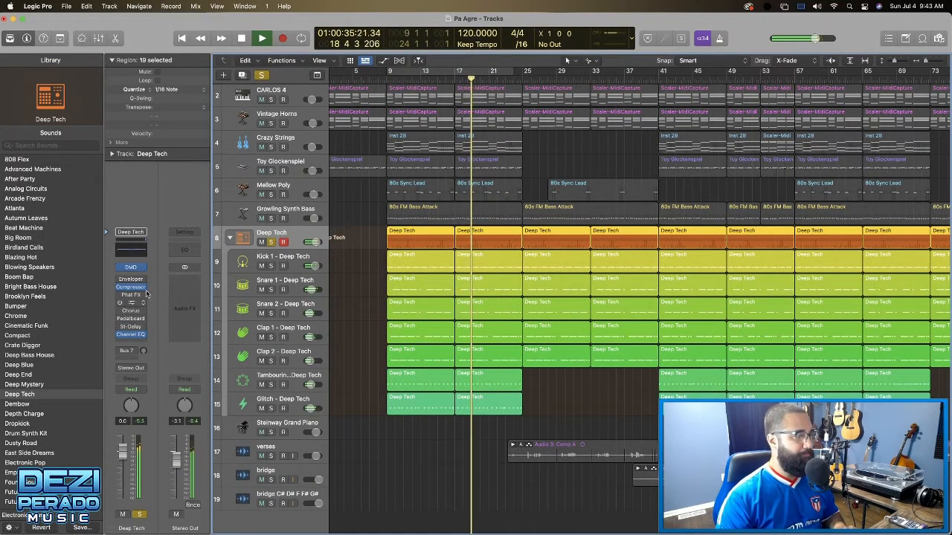
click(292, 260)
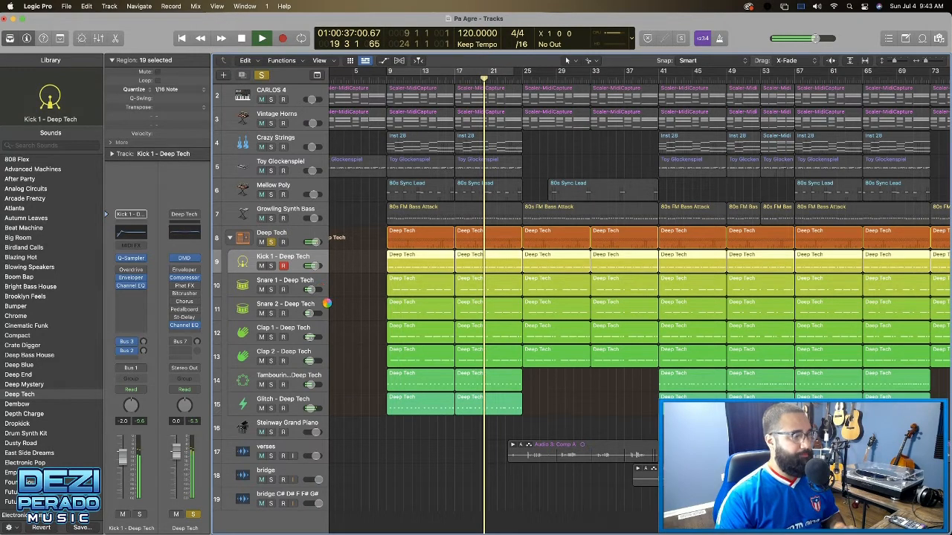
click(275, 235)
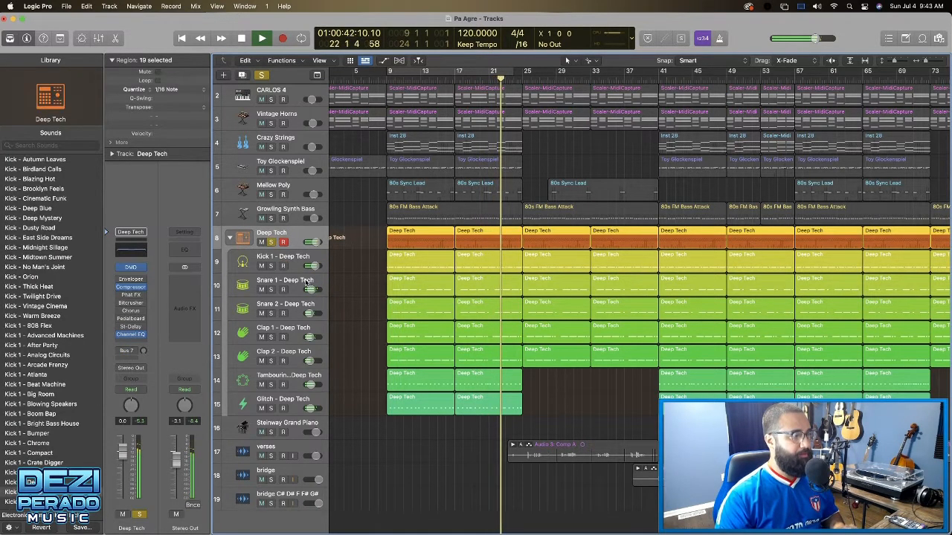
key(space)
Select the Kick 1 track and solo it during playback
click(283, 257)
key(space)
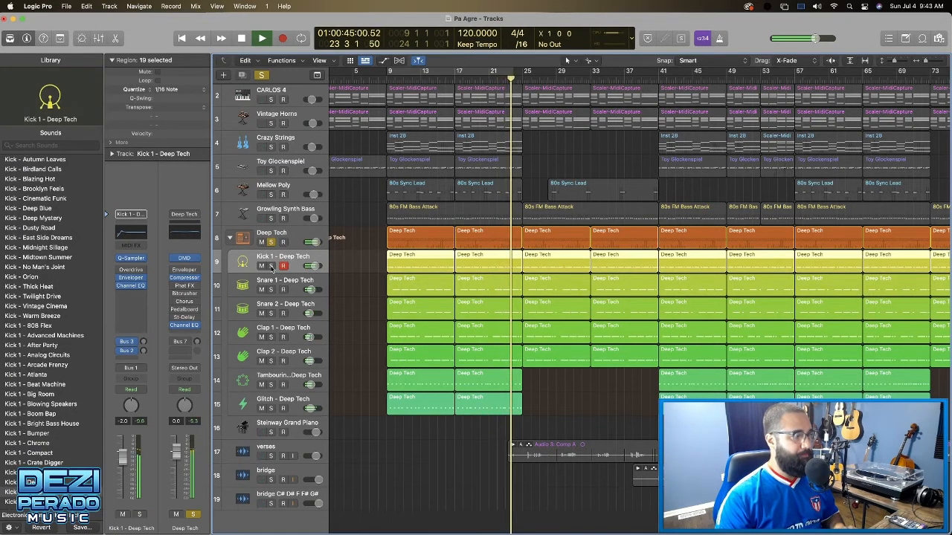
click(272, 266)
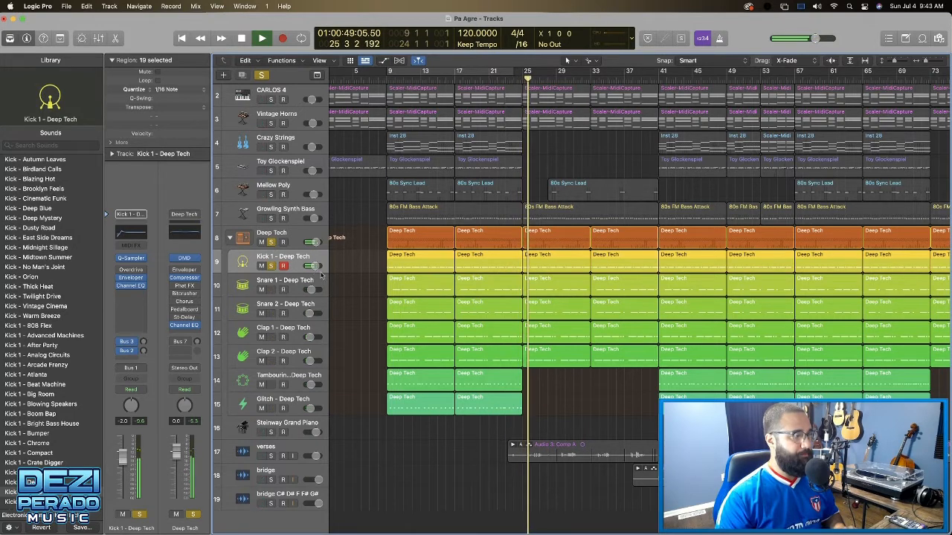
Add a Compressor to the Kick 1 channel strip after its Channel EQ while the kick plays
key(space)
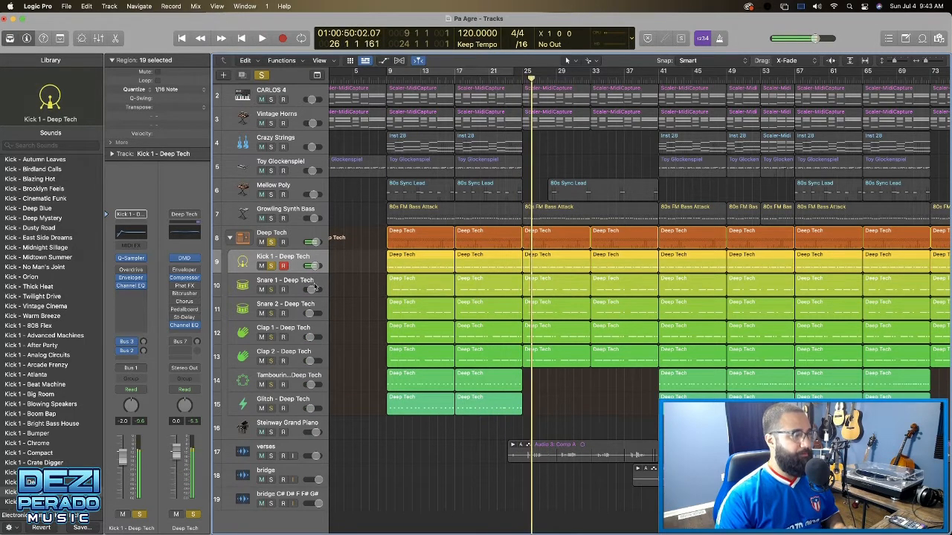
key(space)
click(131, 294)
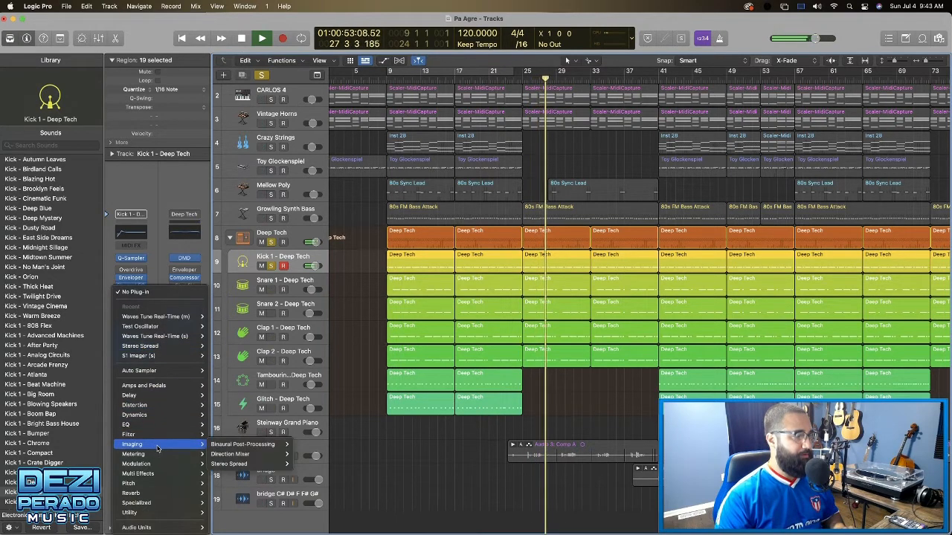
mouse_move(149, 488)
mouse_move(151, 504)
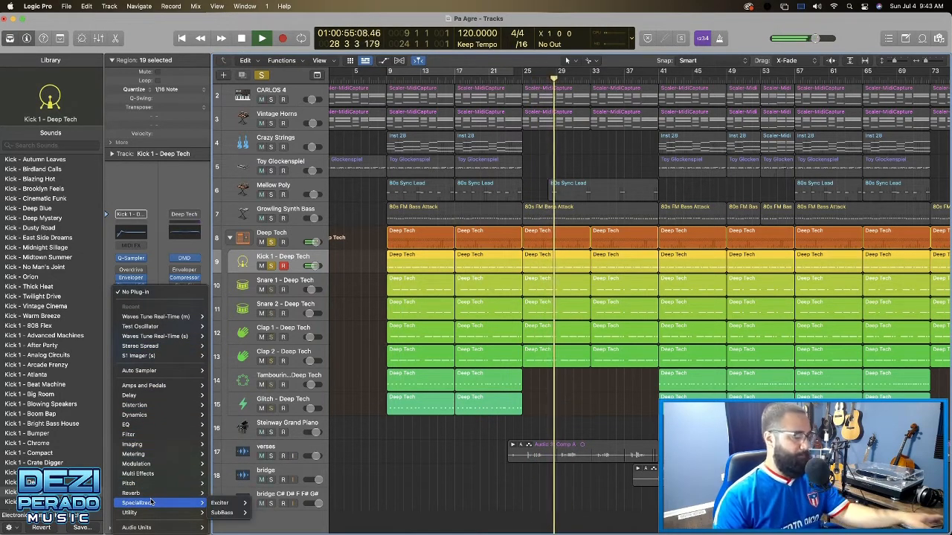
mouse_move(154, 422)
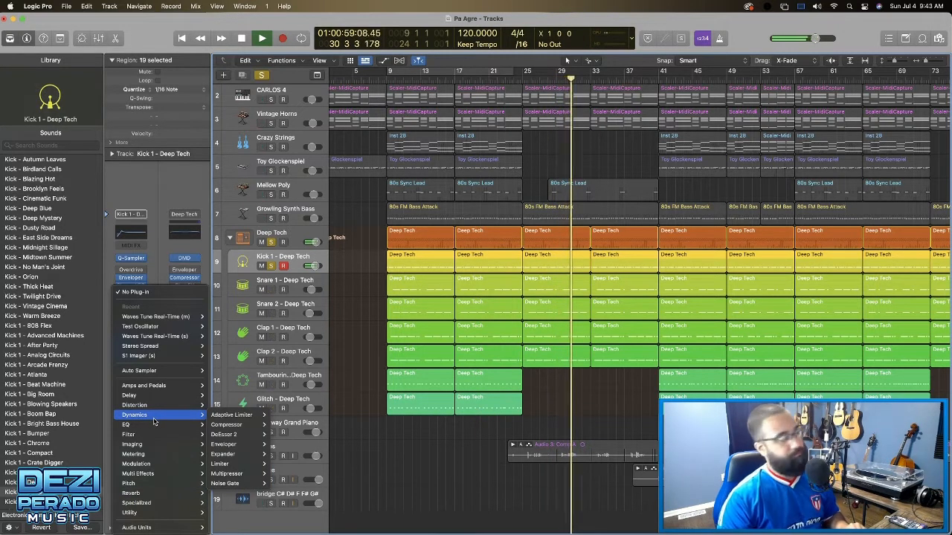
click(232, 427)
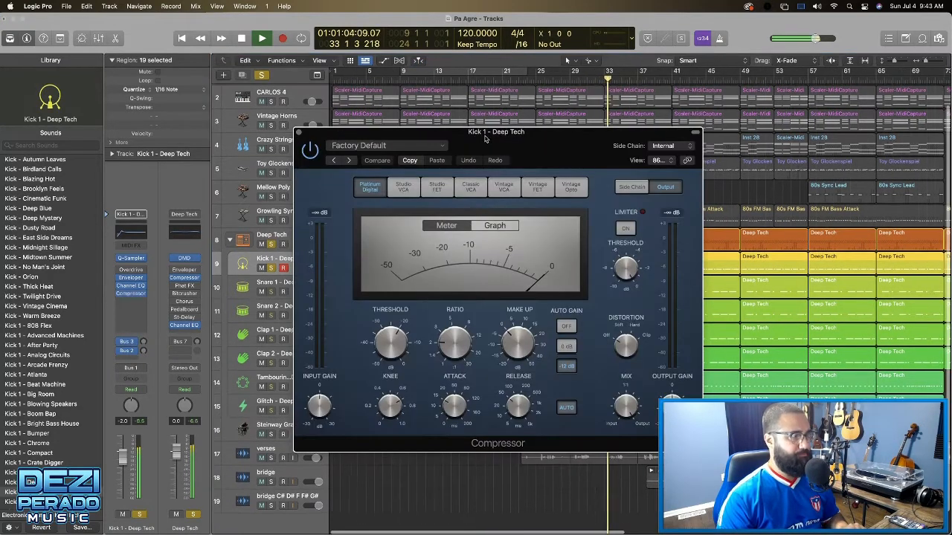
drag(498, 163, 372, 121)
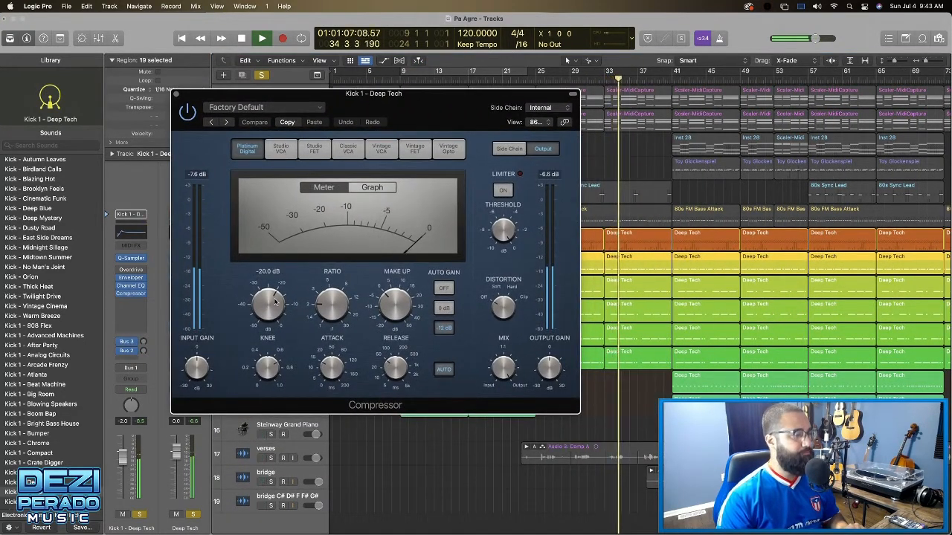
Lower the Kick 1 compressor's threshold, set its ratio to 3.1:1, and close the plug-in with playback stopped
mouse_move(270, 302)
mouse_down()
mouse_move(272, 313)
mouse_move(265, 297)
mouse_move(265, 305)
mouse_up()
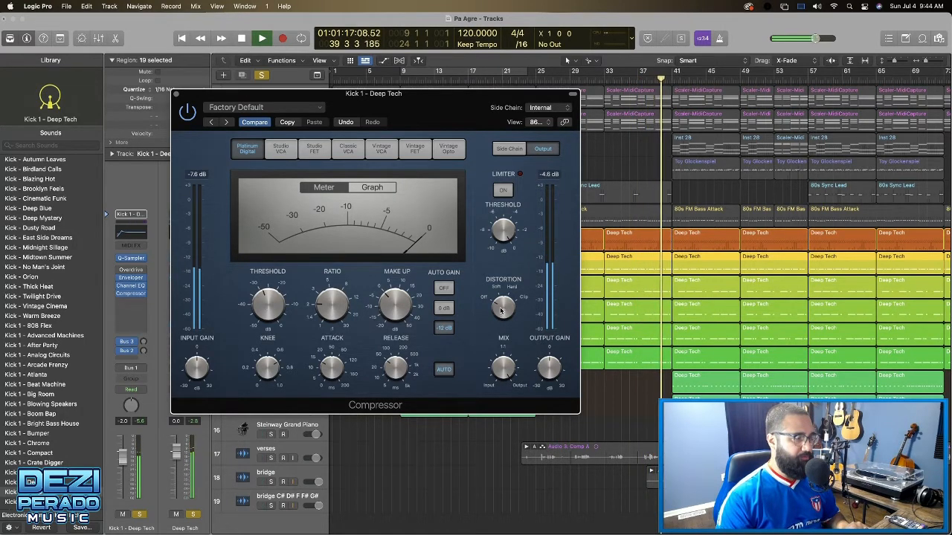
drag(332, 311, 325, 304)
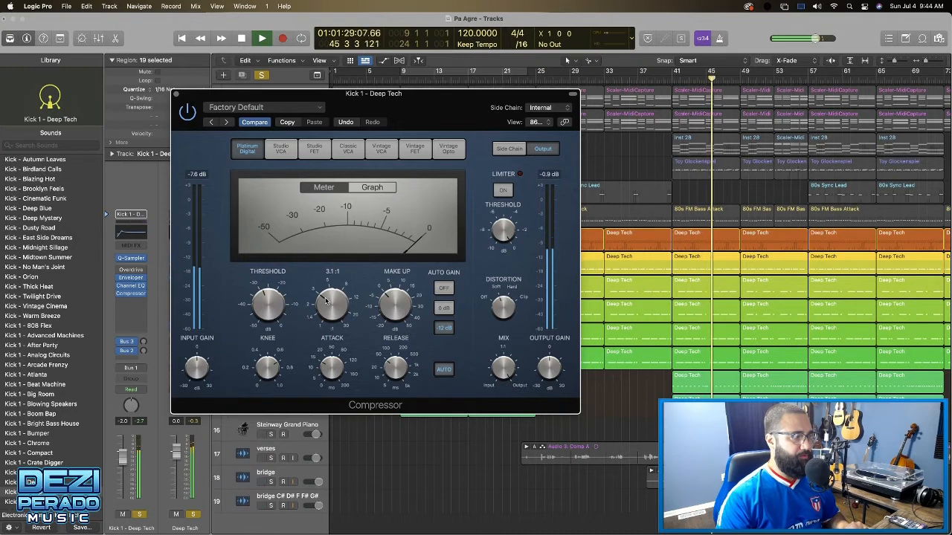
mouse_move(396, 313)
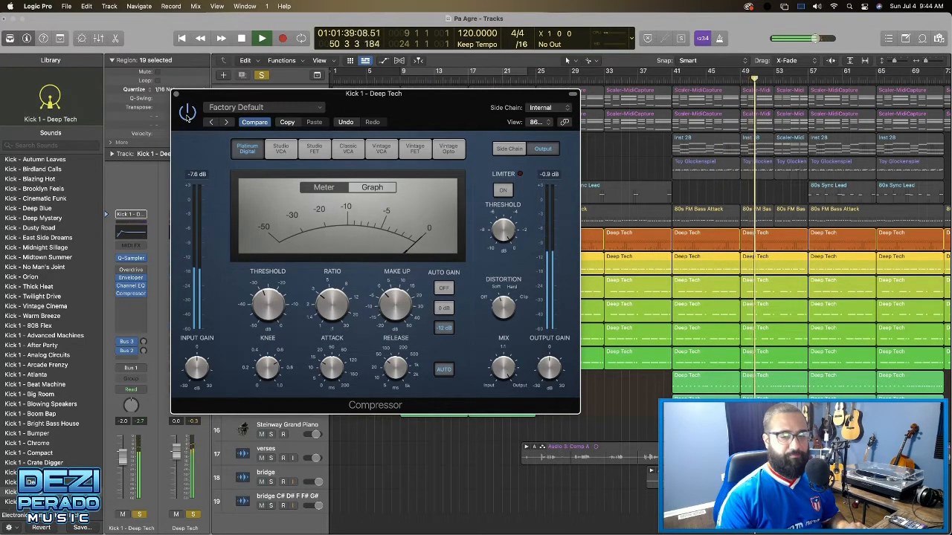
key(space)
click(176, 94)
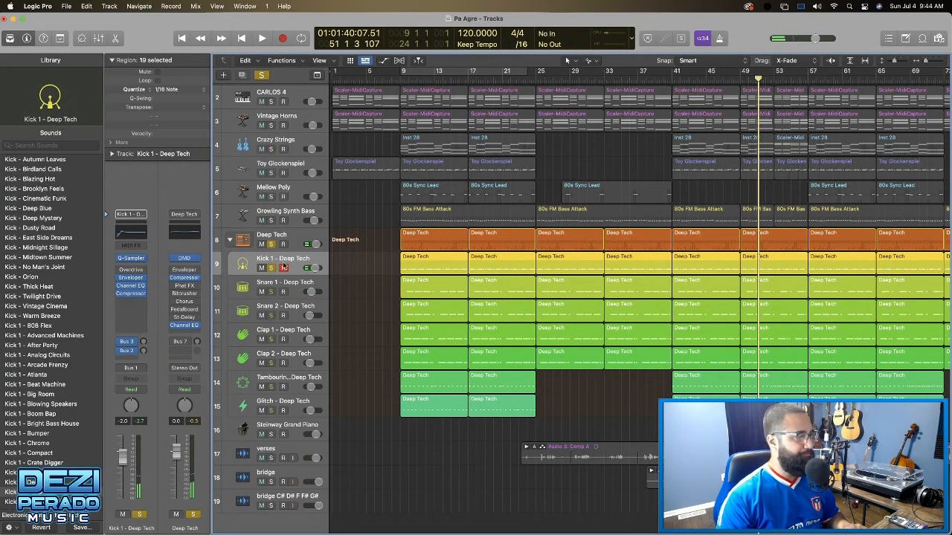
Reselect the Kick 1 track and cycle playback over bars 9 to 24
click(294, 285)
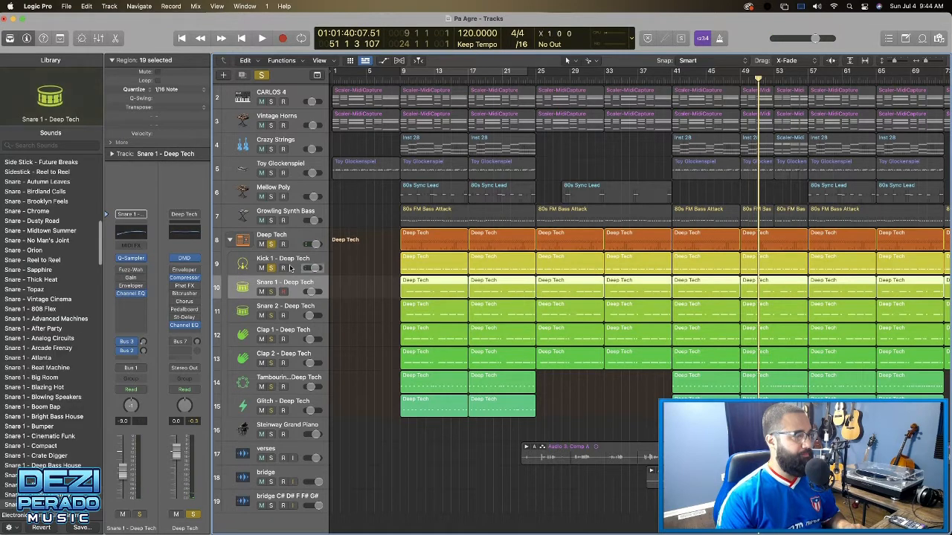
click(292, 268)
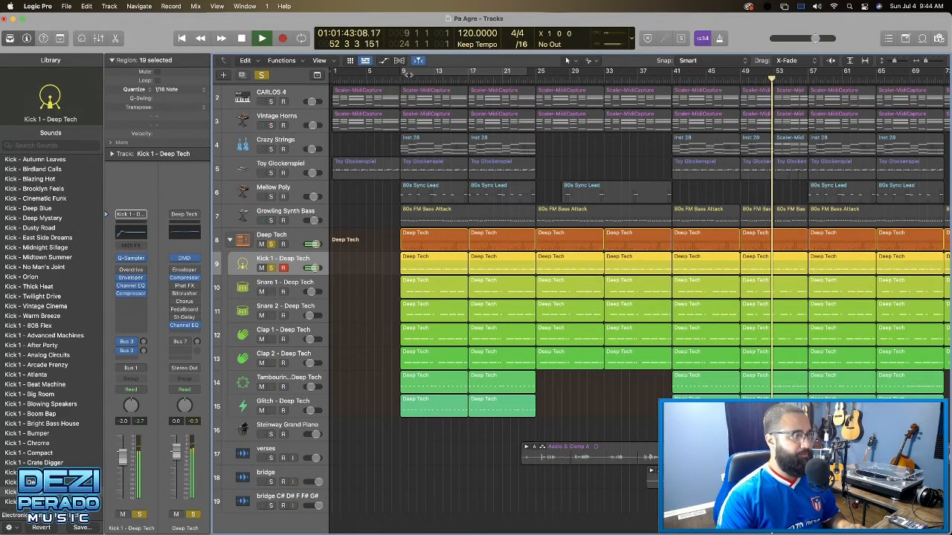
key(c)
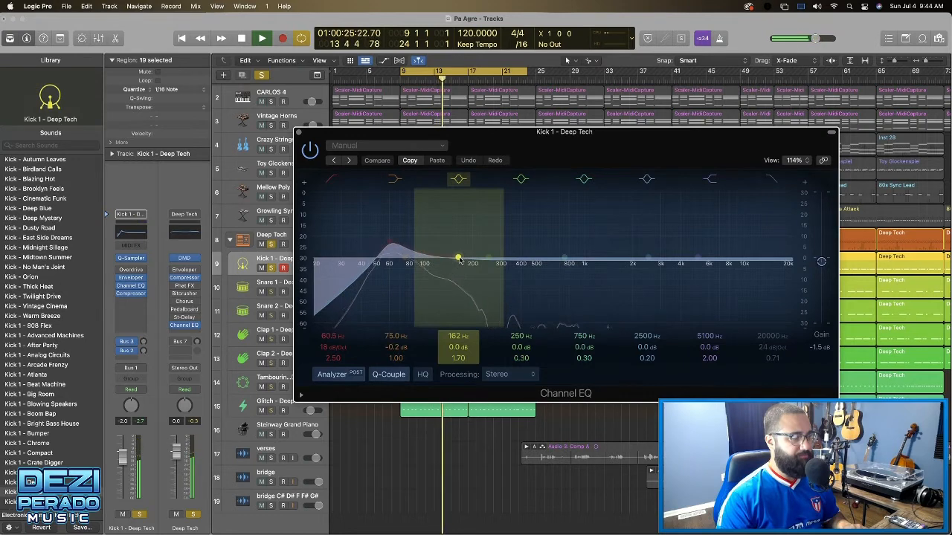
Boost the Kick 1 Channel EQ by 0.4 dB at 163 Hz and 1 dB at 1880 Hz, and close it
drag(458, 259, 459, 256)
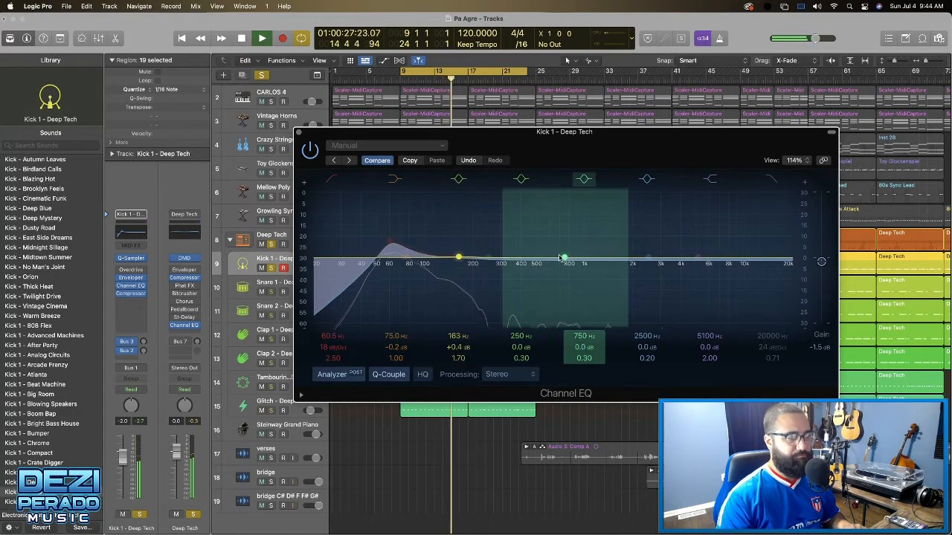
mouse_move(647, 258)
mouse_down()
mouse_move(625, 251)
mouse_move(612, 217)
mouse_move(639, 228)
mouse_move(631, 262)
mouse_up()
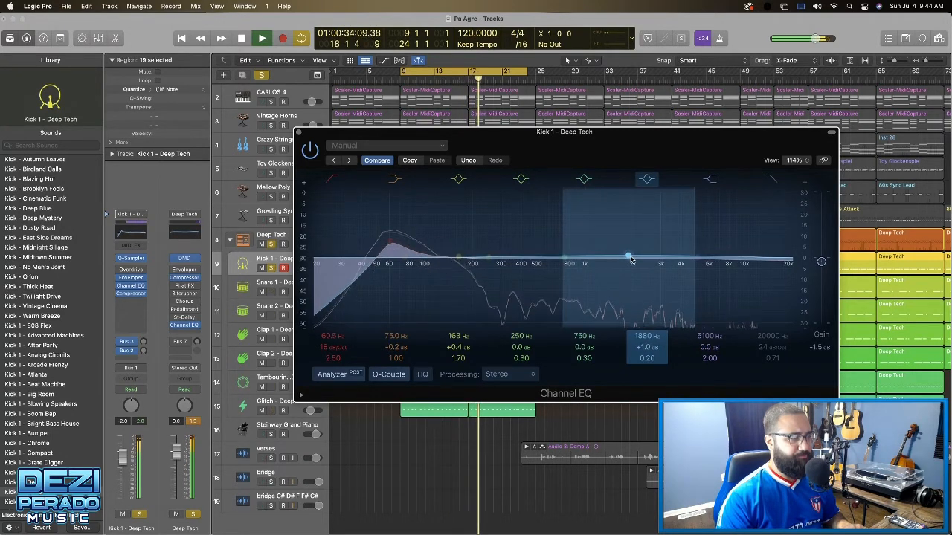
click(298, 133)
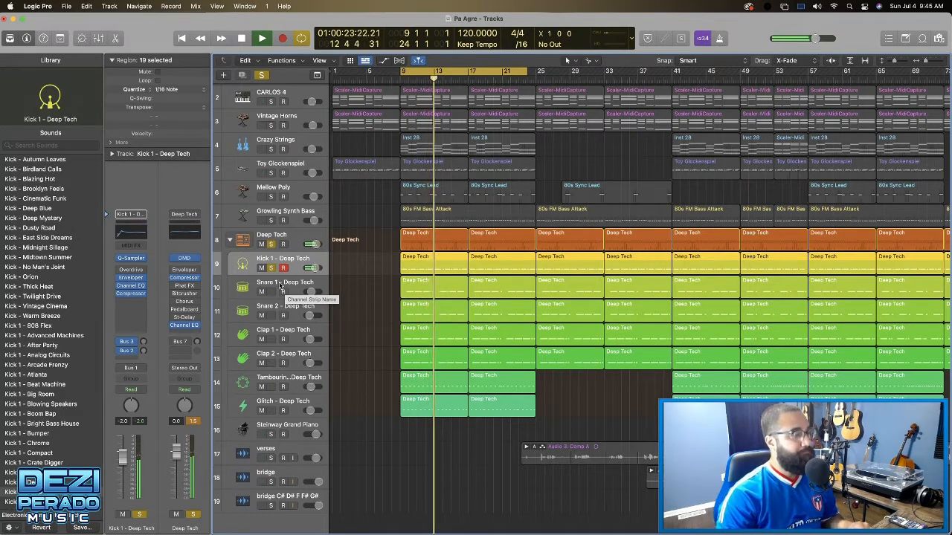
Solo the Snare 1 track alongside Kick 1 and compare the two drum tracks during playback
click(270, 287)
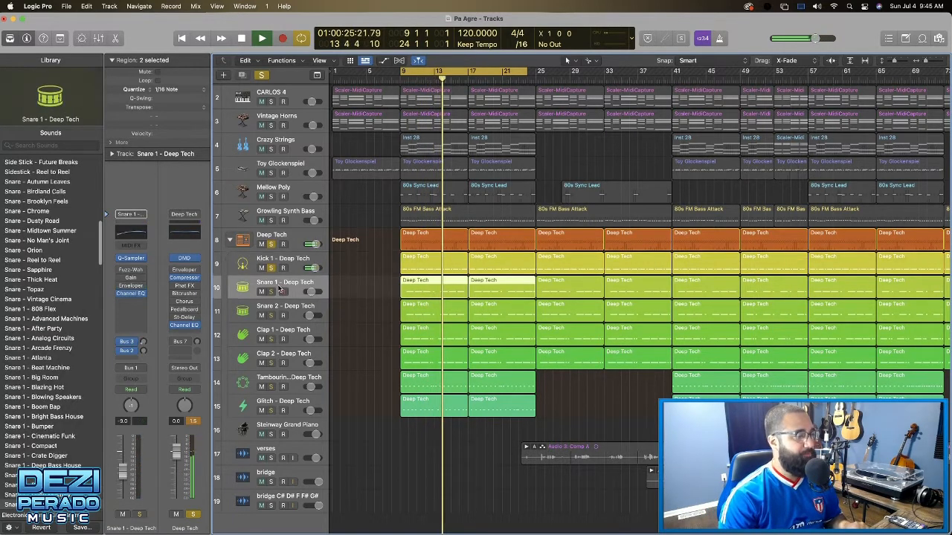
click(272, 293)
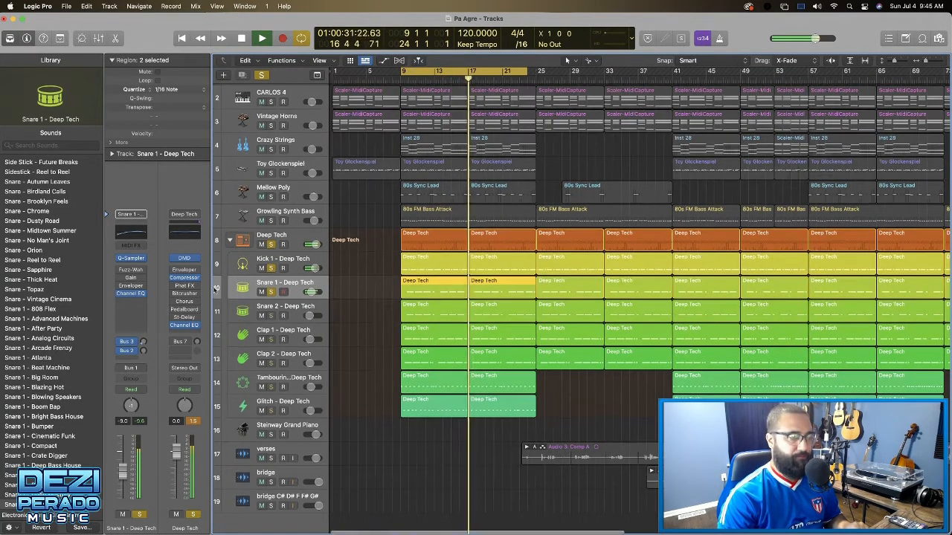
click(290, 262)
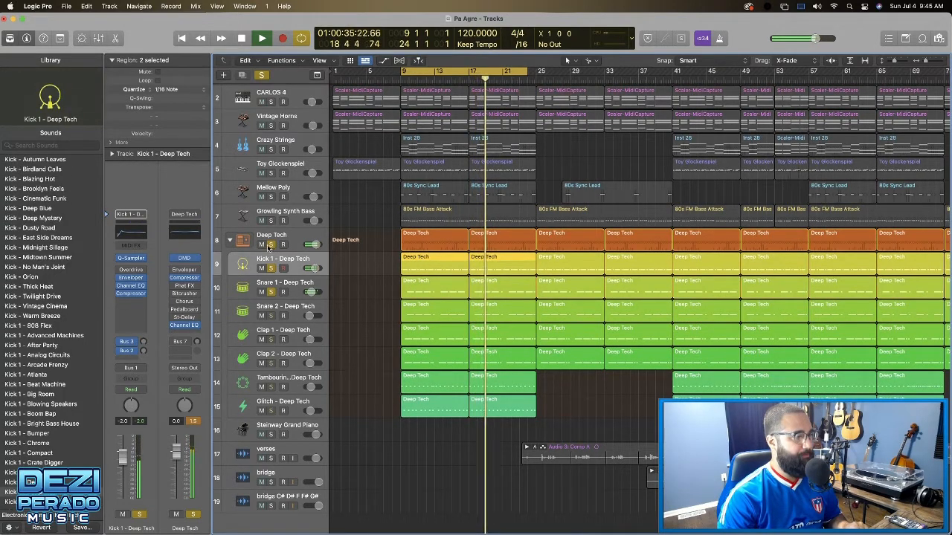
click(270, 244)
click(271, 245)
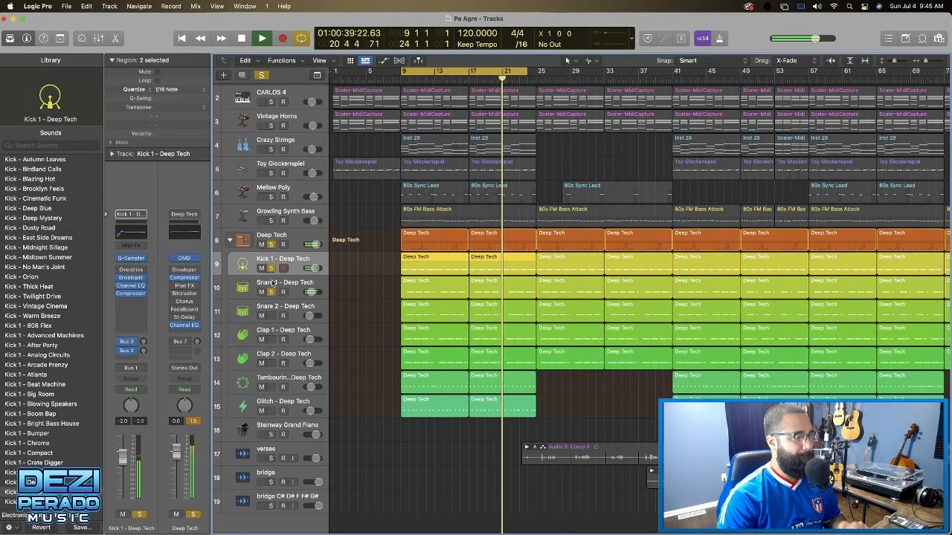
Reselect the Snare 1 track and lower the Deep Tech stack's volume to -3.5 dB
click(287, 286)
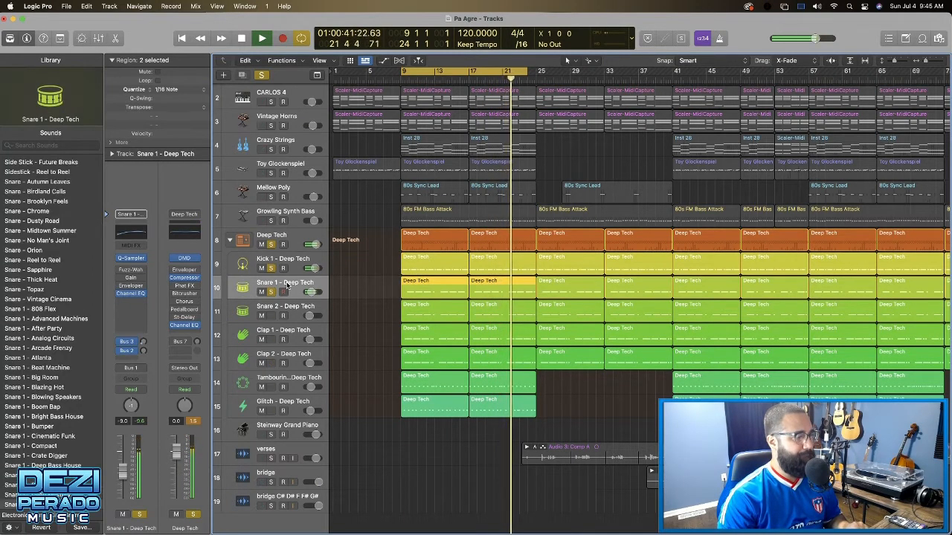
drag(177, 448, 178, 475)
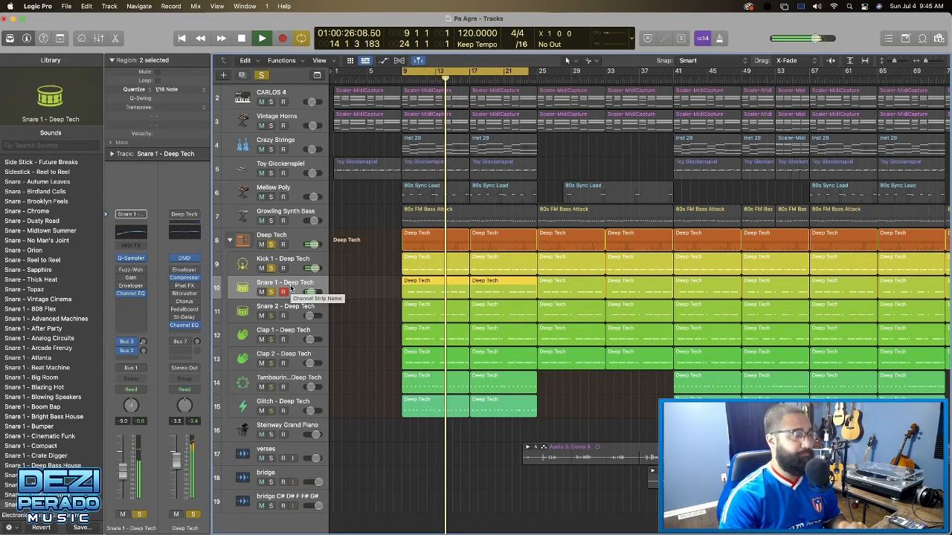
Add a Compressor to the Snare 1 channel strip and switch it to the Studio FET model
click(131, 302)
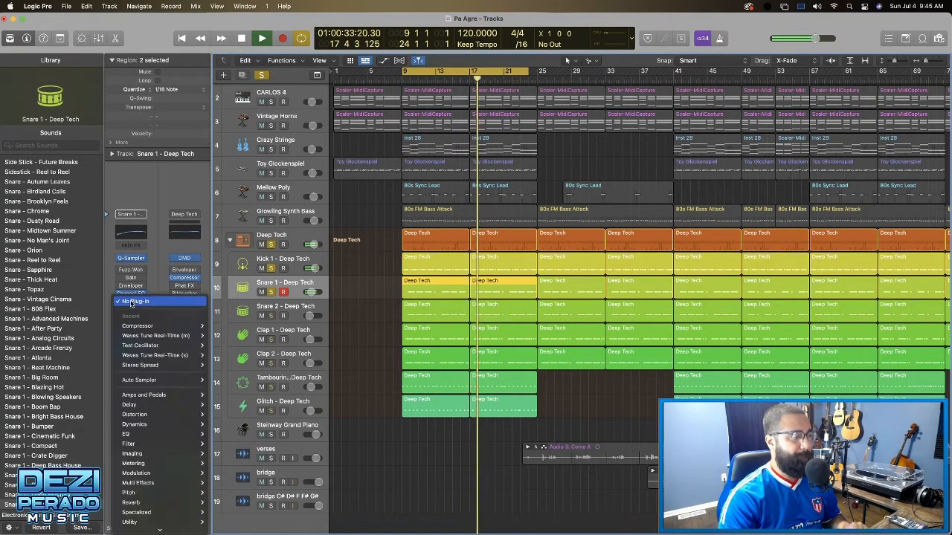
click(159, 326)
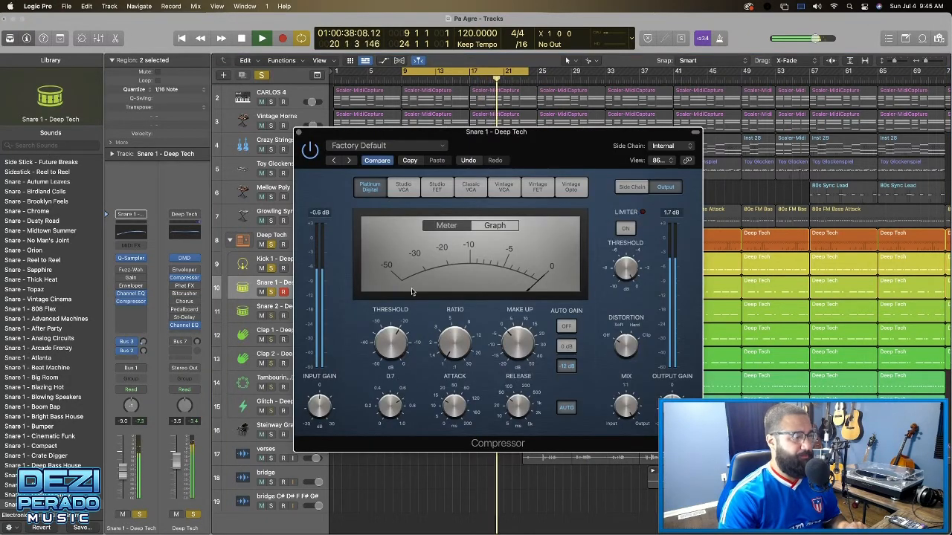
click(470, 191)
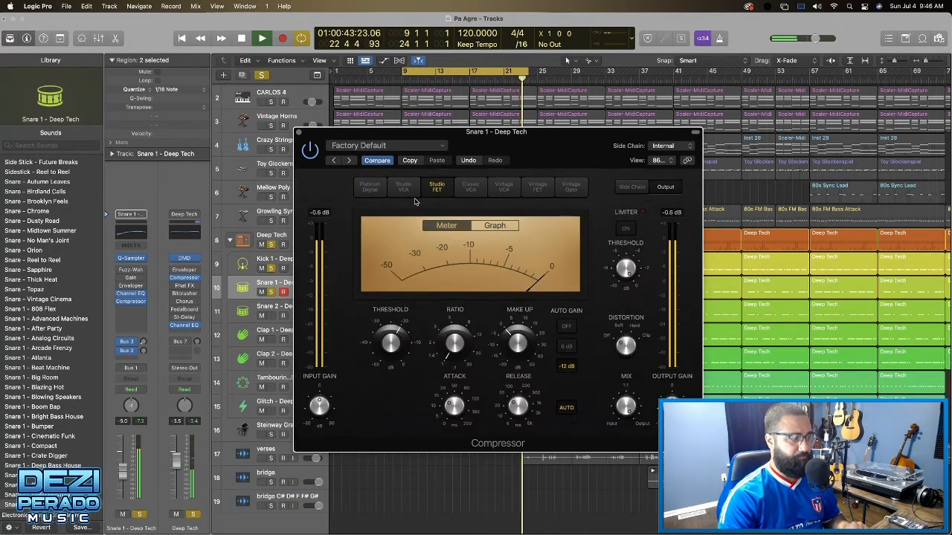
drag(493, 142, 541, 92)
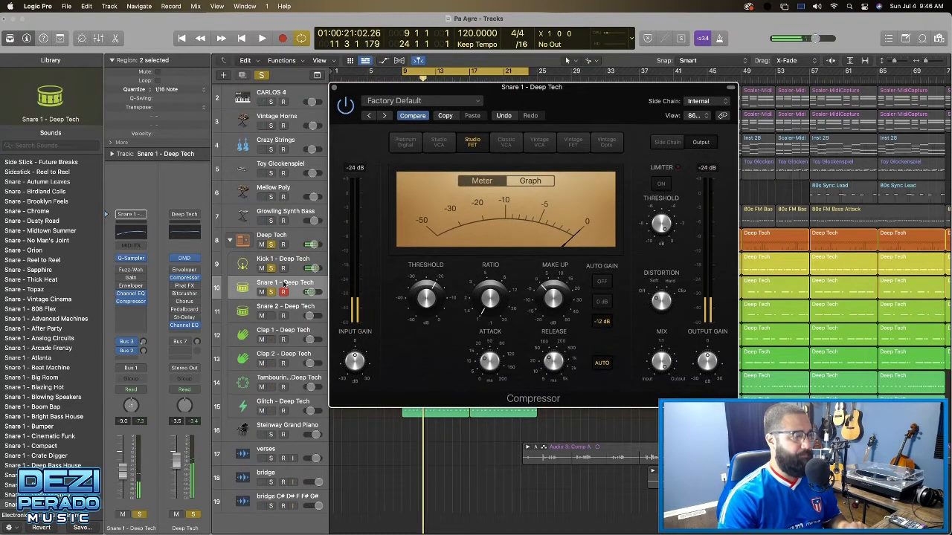
Set the Snare 1 compressor's threshold to -25 dB while looping the drums, and disarm the track for recording
key(space)
mouse_move(426, 322)
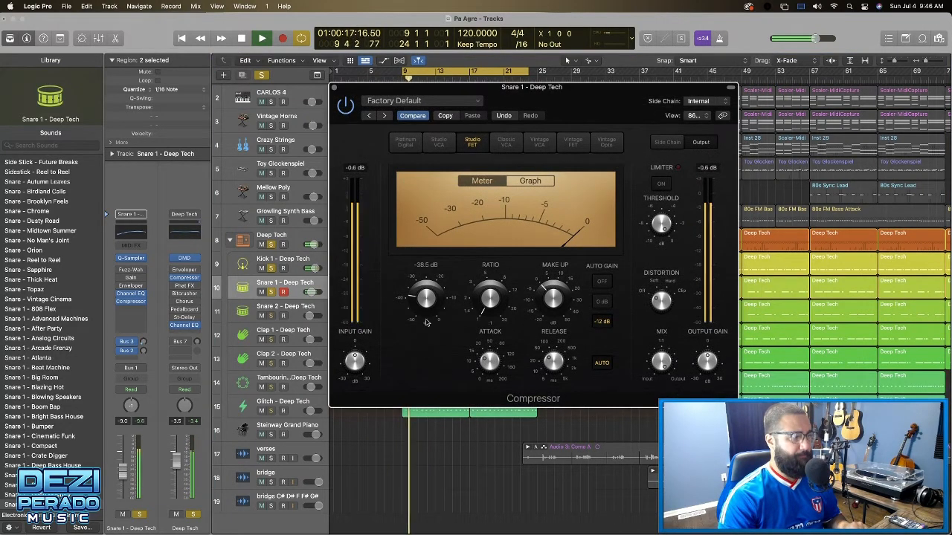
drag(425, 314, 423, 280)
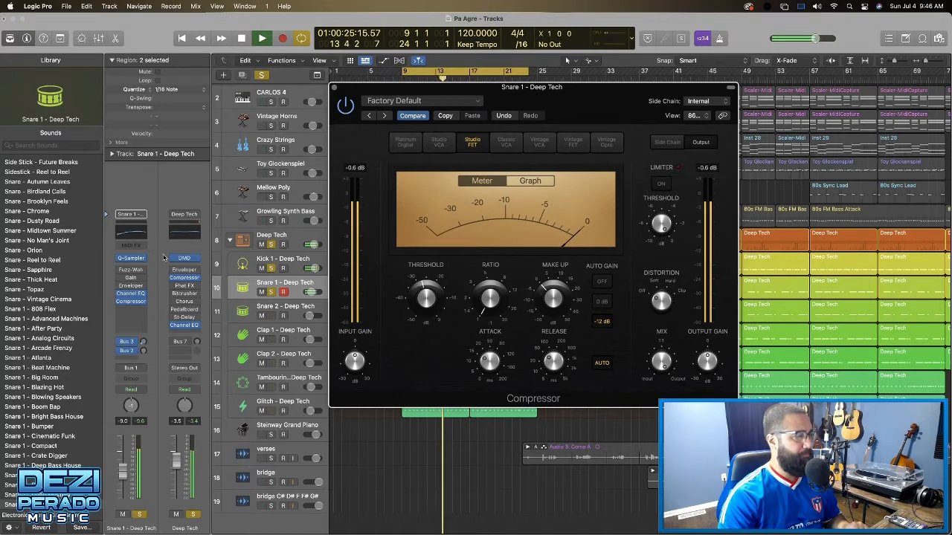
key(super+w)
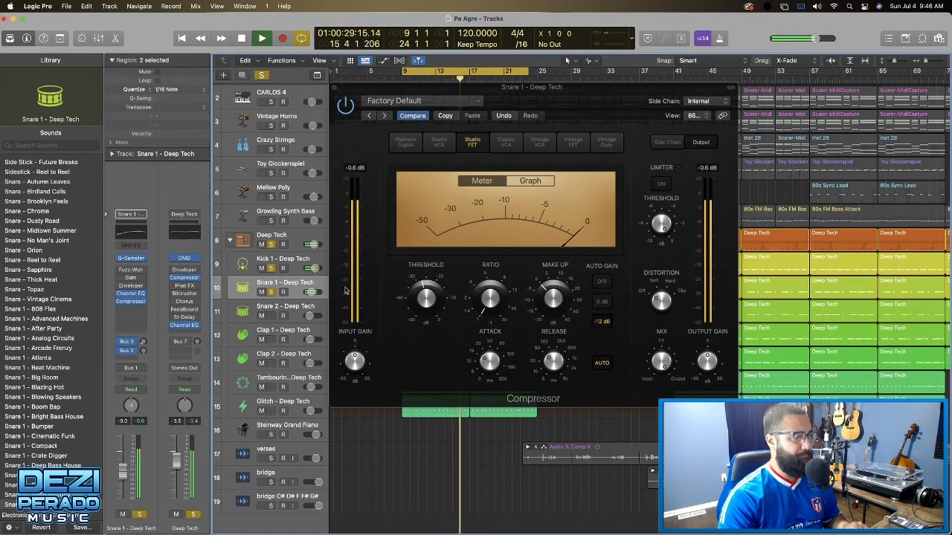
key(space)
mouse_move(408, 296)
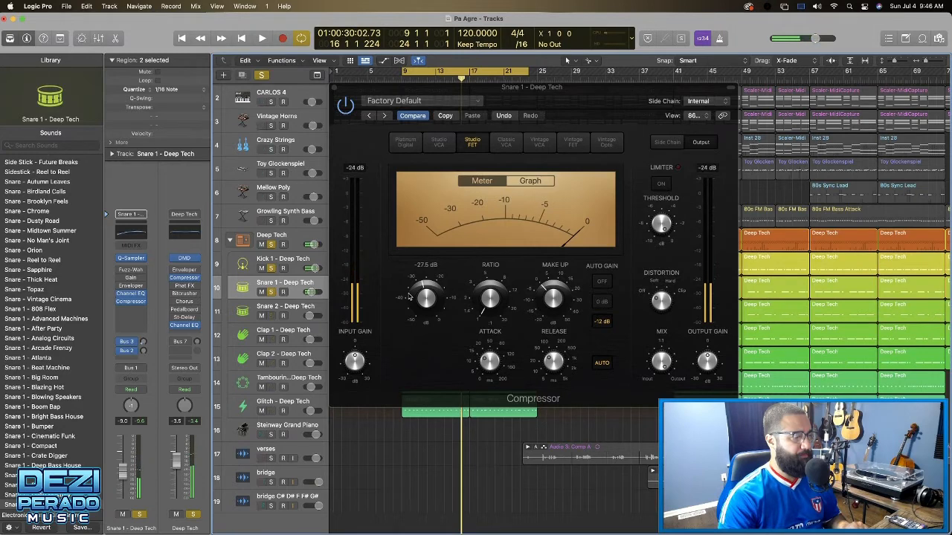
key(space)
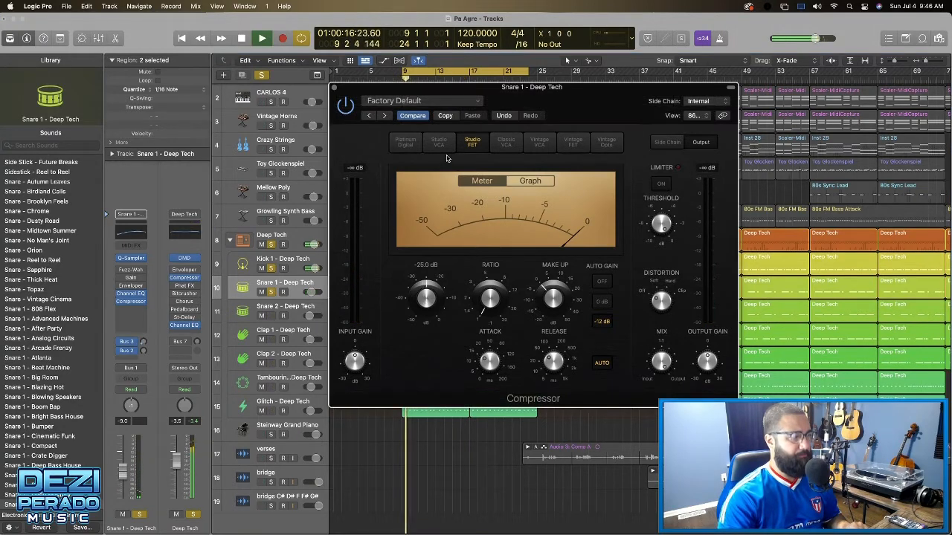
Switch the Snare 1 compressor to Platinum Digital, readjust its threshold, and close it with playback stopped
click(405, 142)
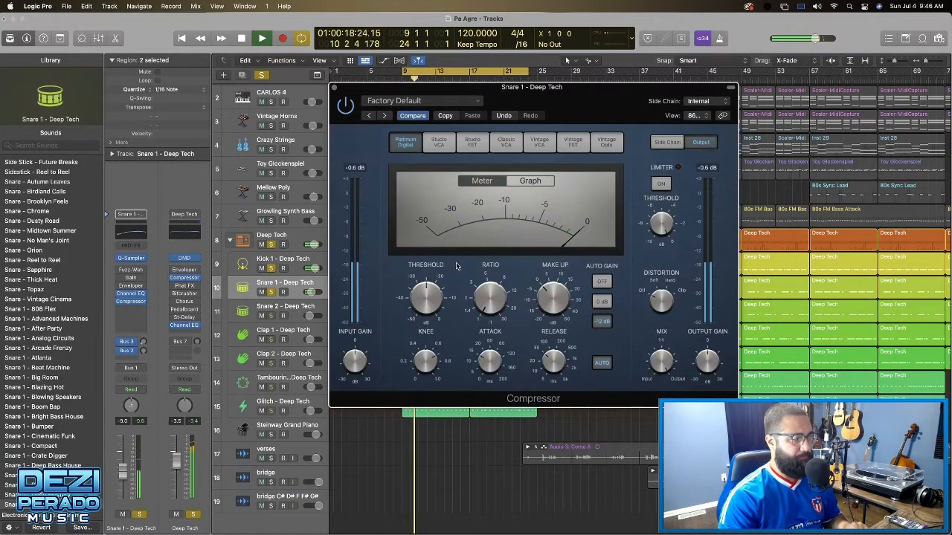
drag(429, 296, 427, 298)
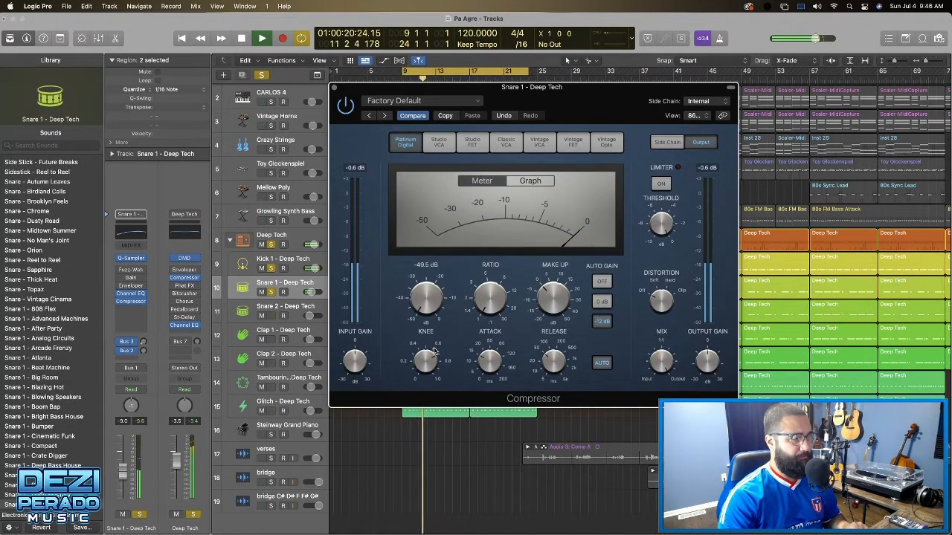
drag(435, 351, 429, 297)
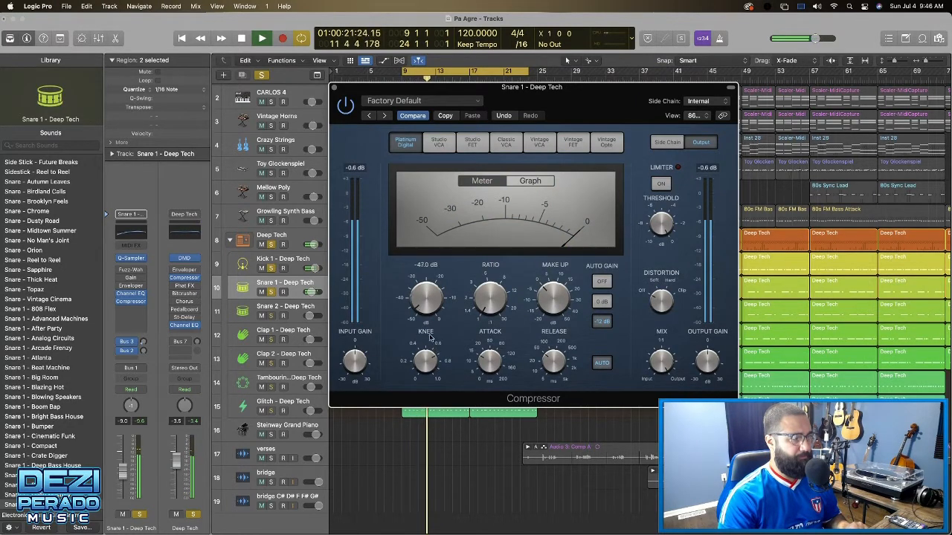
click(335, 88)
key(space)
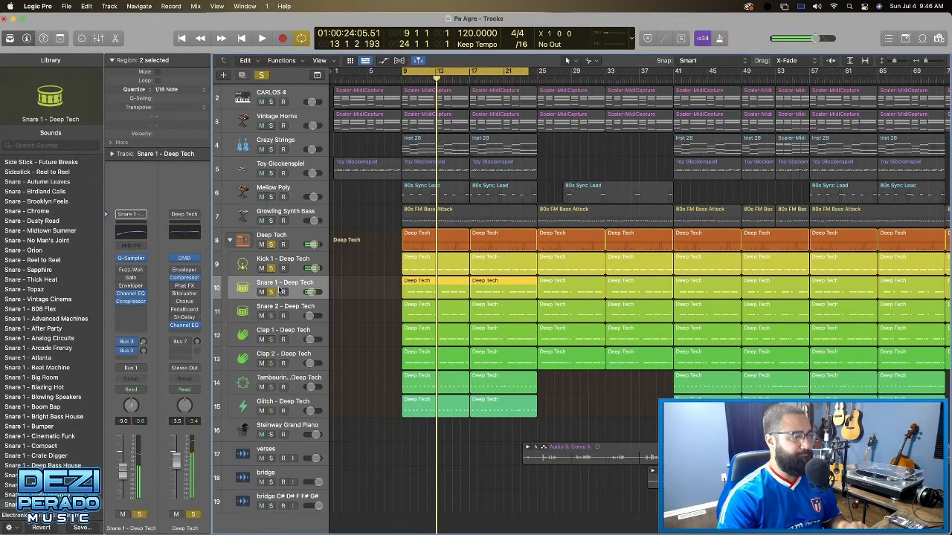
Remove the existing Compressor from the Snare 1 channel strip and insert a fresh stereo Compressor in its place
click(143, 303)
click(149, 293)
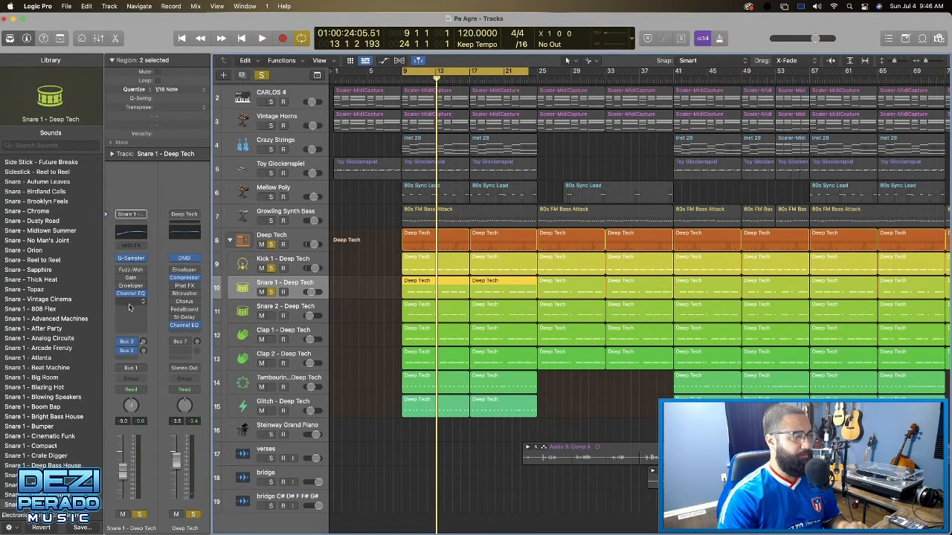
click(145, 303)
mouse_move(141, 328)
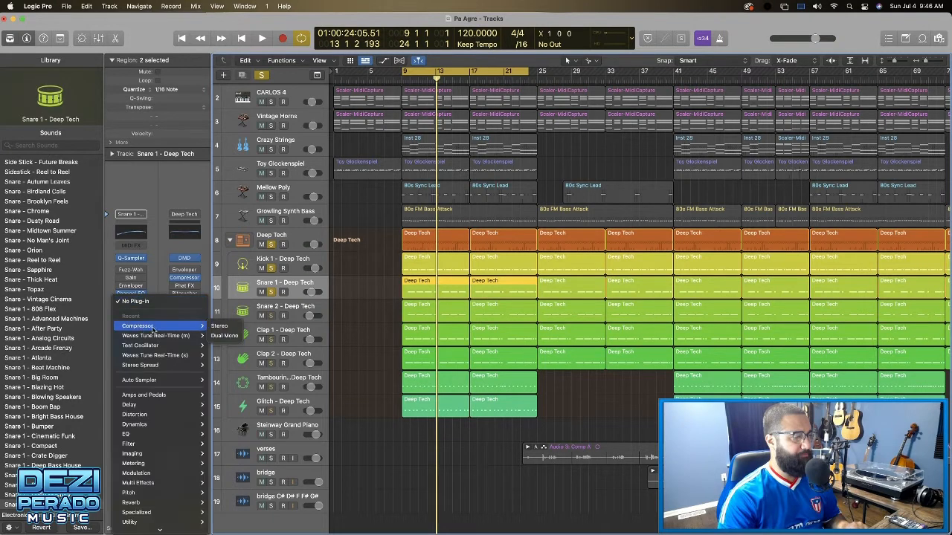
click(218, 327)
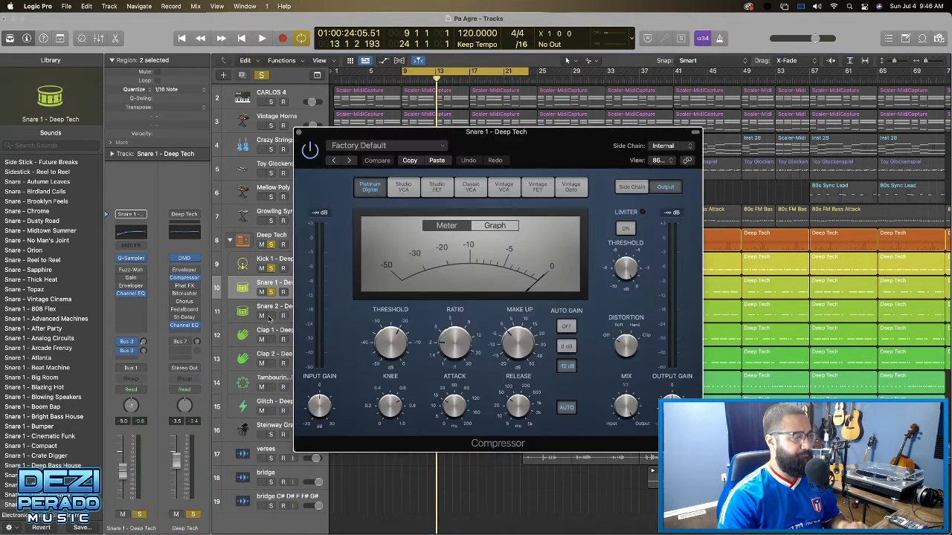
Adjust the new Snare 1 compressor's threshold and raise its ratio while looping the drums, and close its window
key(space)
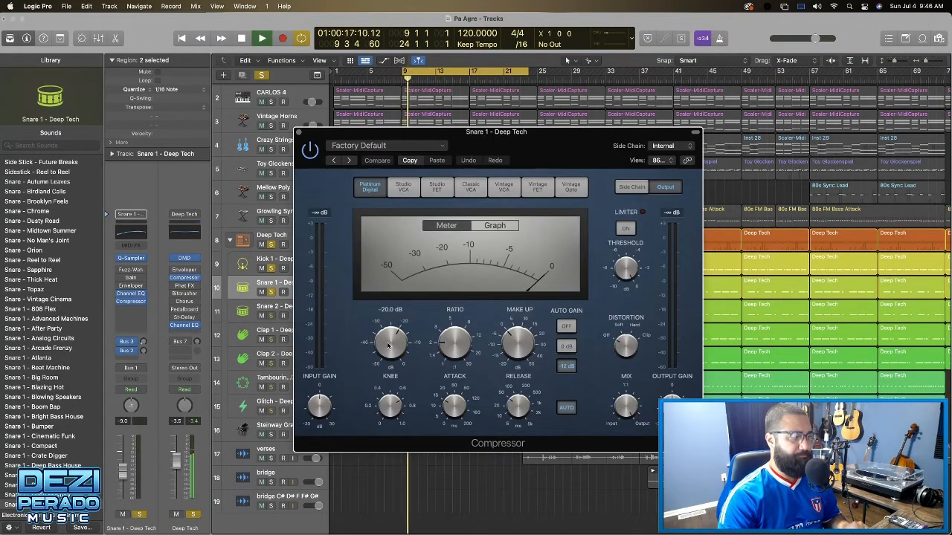
mouse_move(391, 344)
mouse_down()
mouse_move(394, 360)
mouse_move(395, 343)
mouse_up()
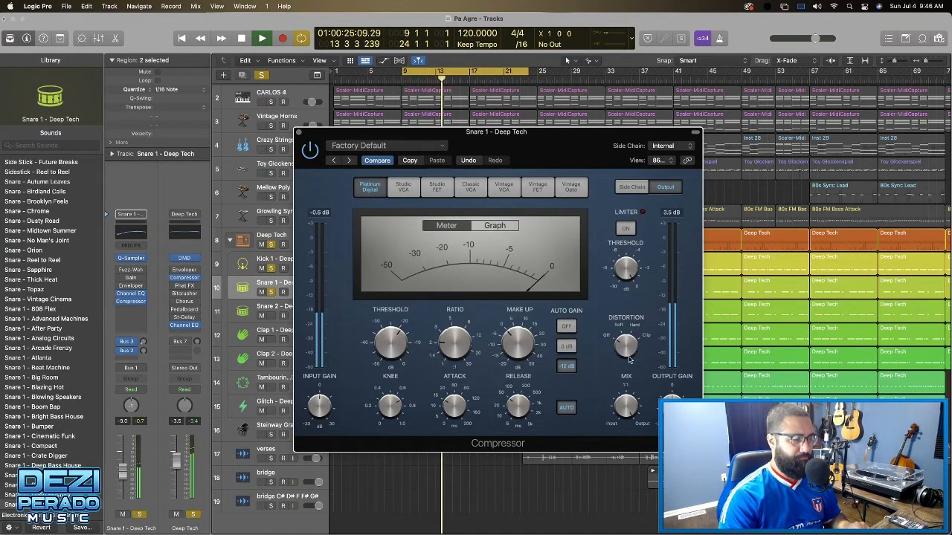
mouse_move(455, 345)
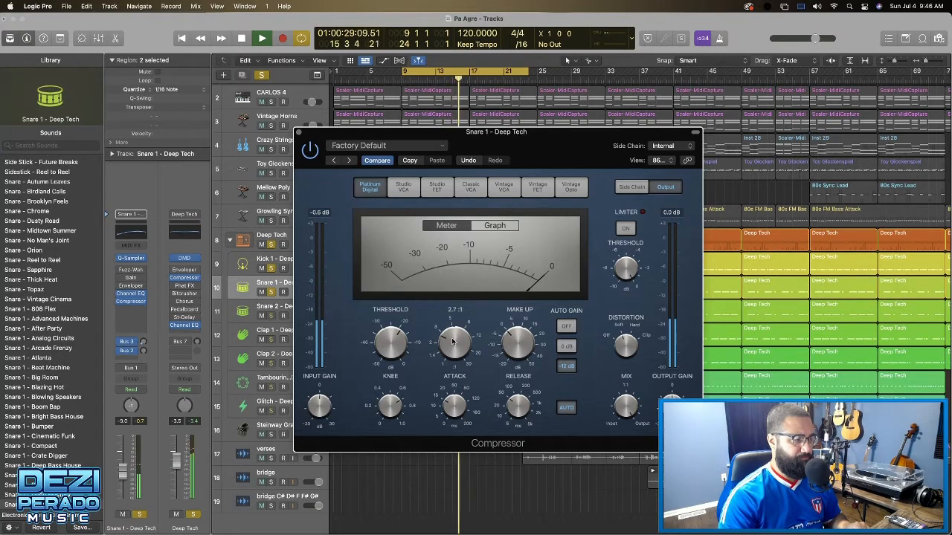
drag(452, 342, 456, 328)
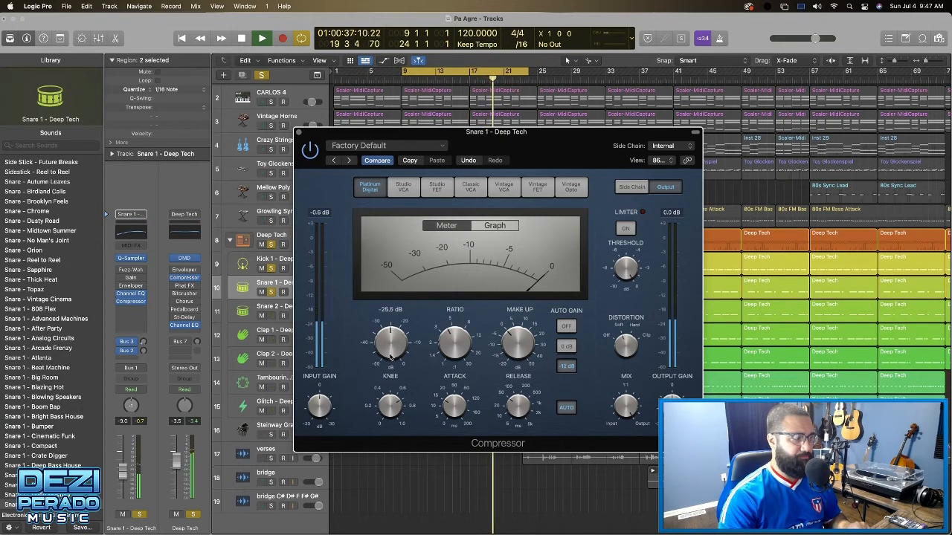
drag(391, 358, 389, 361)
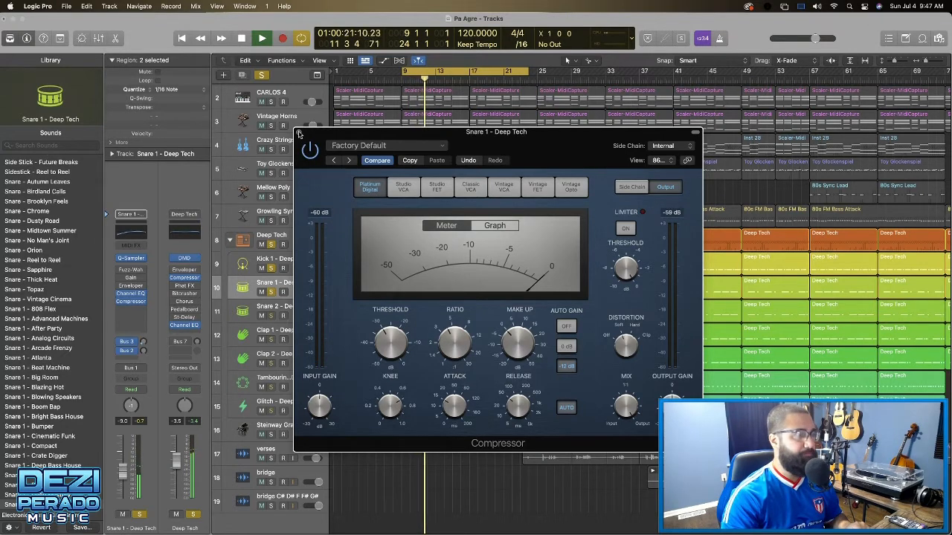
click(298, 133)
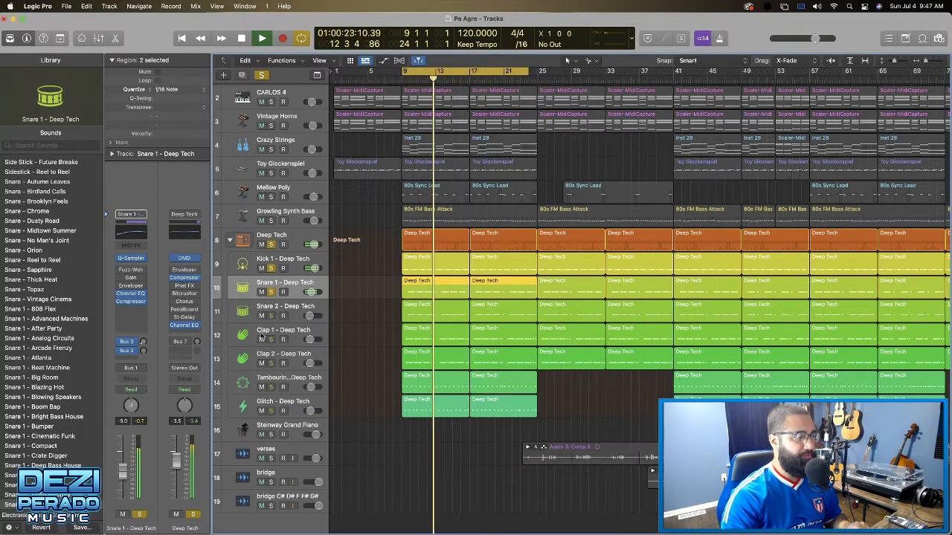
Remove Fuzz-Wah, Gain and Enveloper from the Snare 1 channel strip and move Channel EQ up to the first effect slot
scroll(272, 310, left, 1)
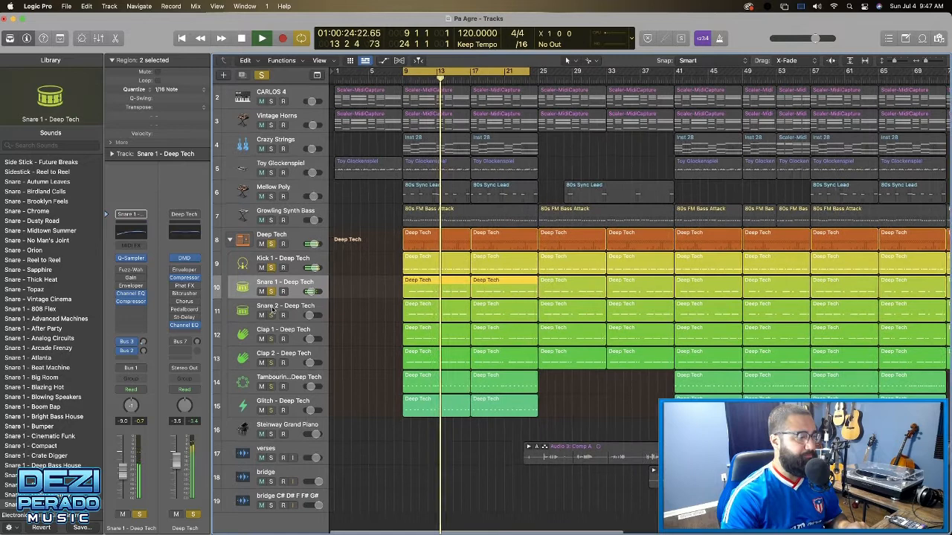
click(145, 286)
click(147, 286)
click(144, 286)
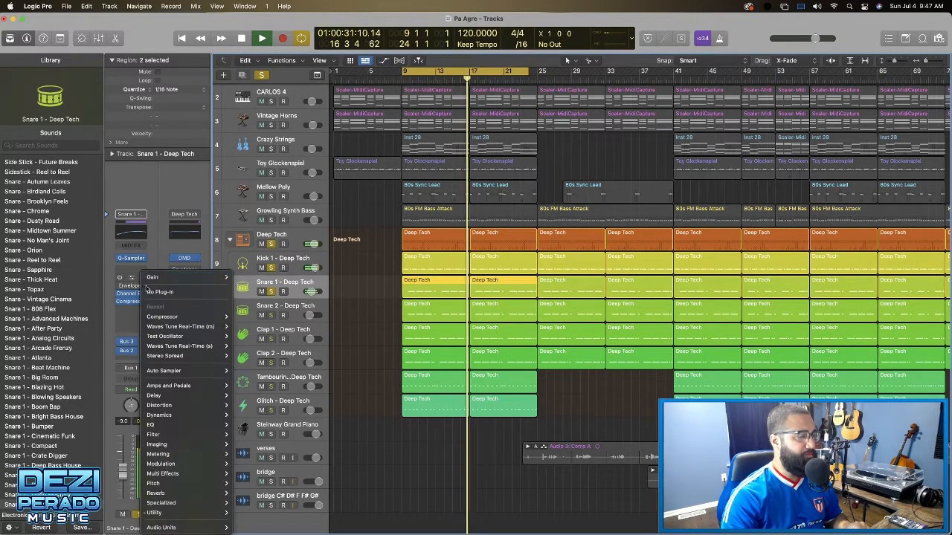
click(148, 290)
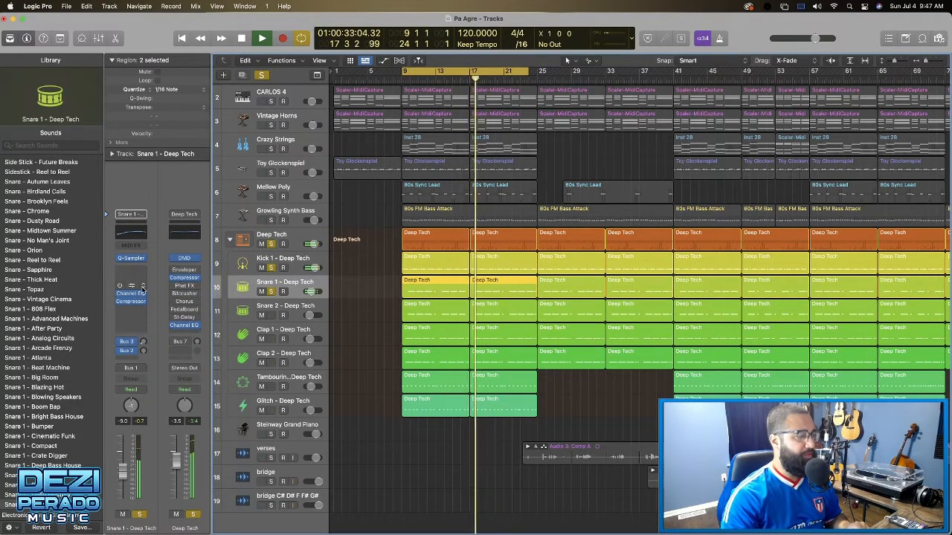
click(144, 286)
click(150, 291)
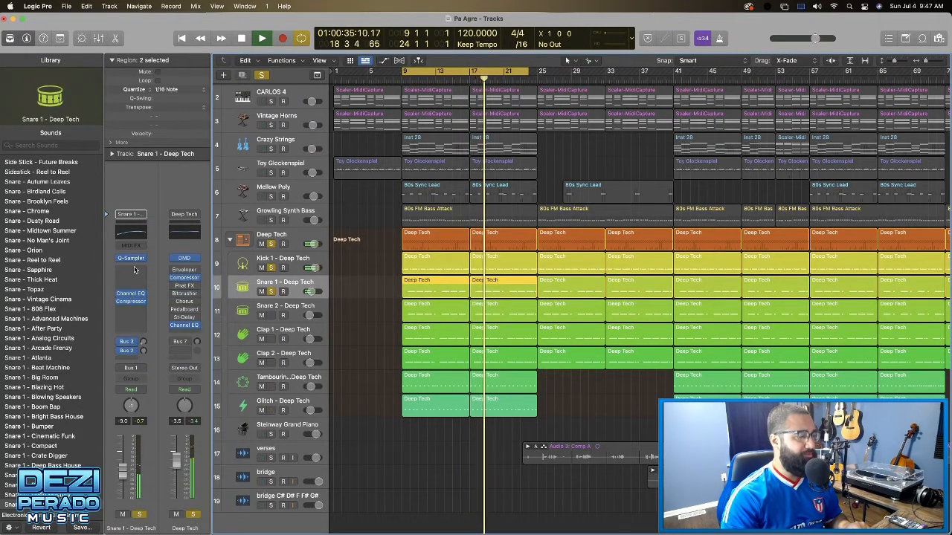
mouse_move(131, 294)
mouse_down()
mouse_move(133, 271)
mouse_move(134, 280)
mouse_up()
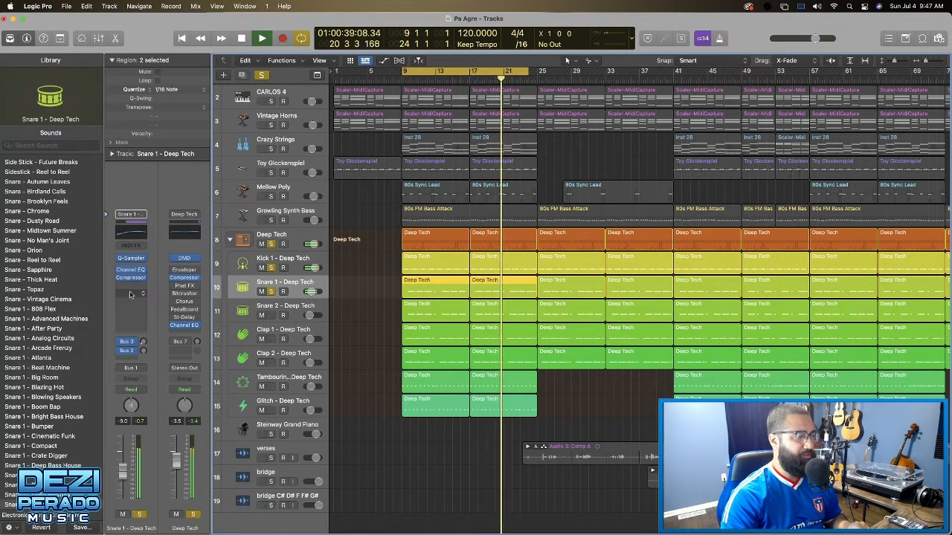
Add a stereo SilverVerb reverb to Snare 1, set dry to 100% and wet to 10%, and close it
click(133, 288)
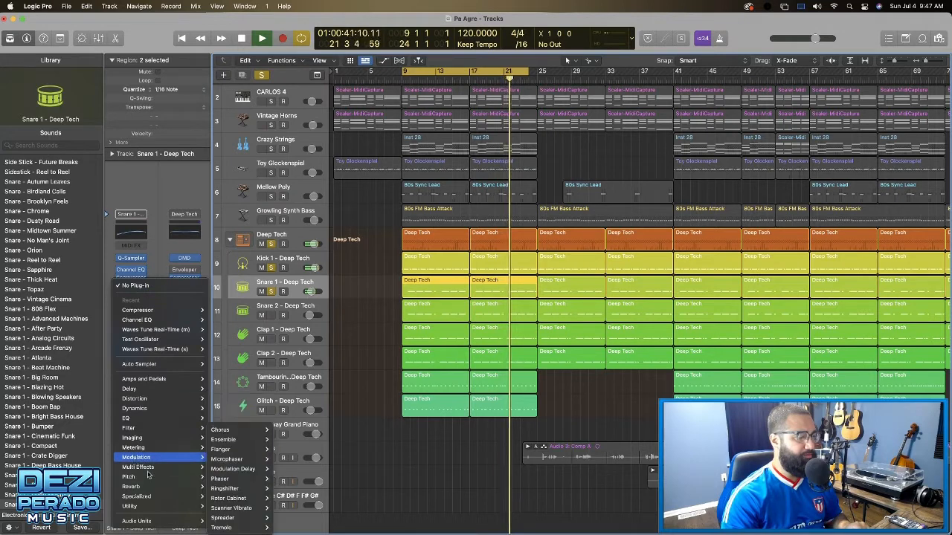
mouse_move(131, 487)
mouse_move(231, 487)
mouse_move(250, 506)
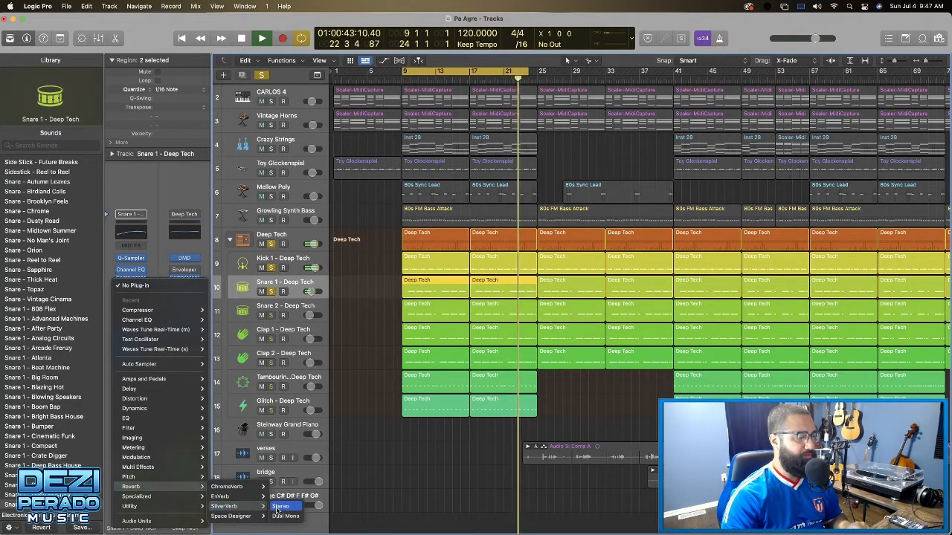
click(287, 508)
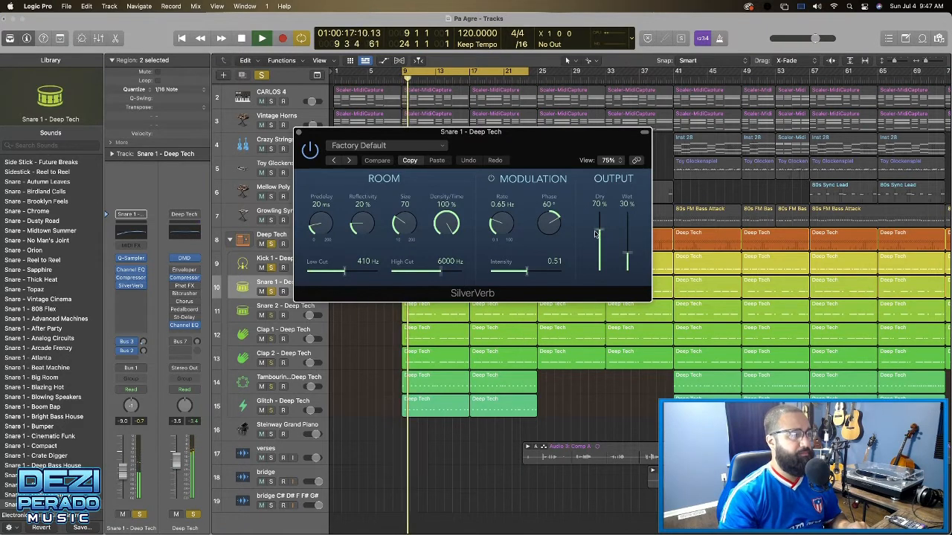
drag(599, 230, 599, 212)
drag(628, 258, 631, 269)
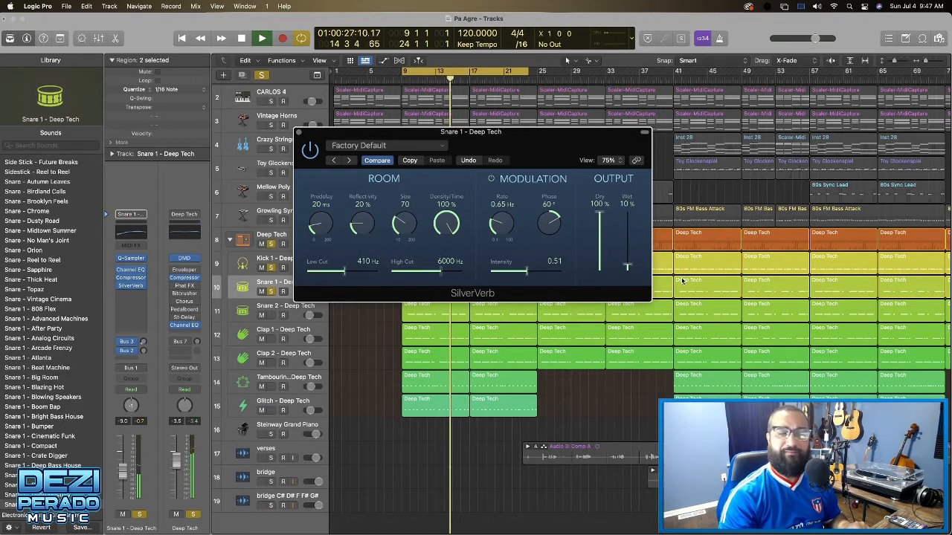
click(299, 132)
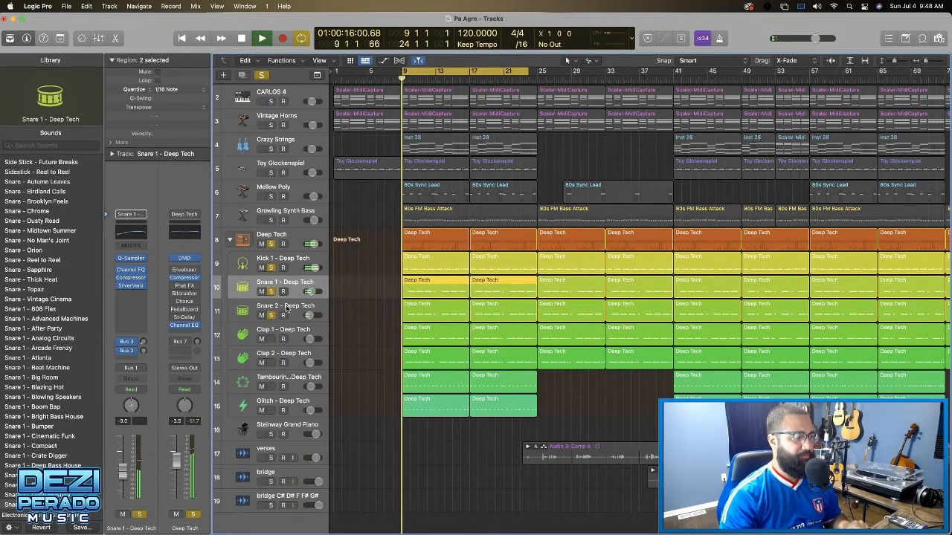
Select the Snare 2 track, arm it for recording, and audition it within the soloed drum loop
click(287, 309)
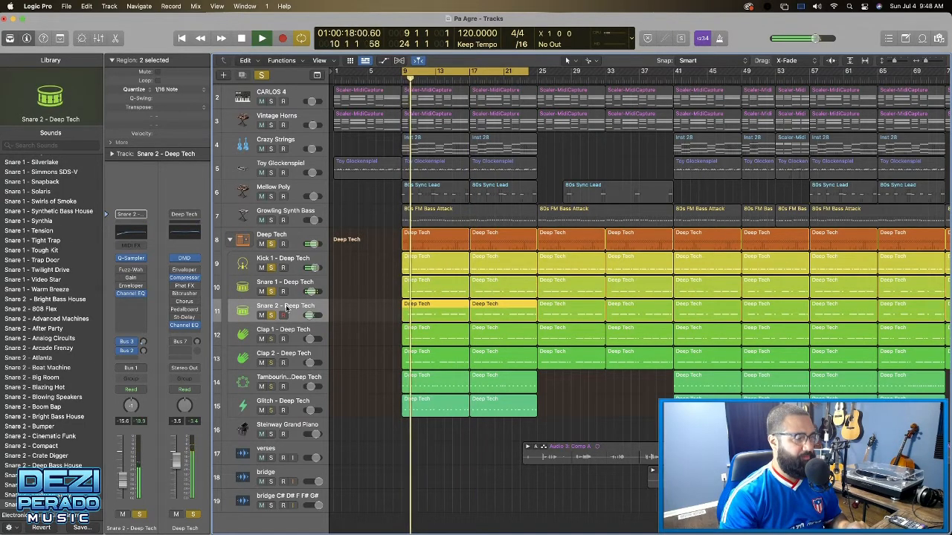
click(282, 315)
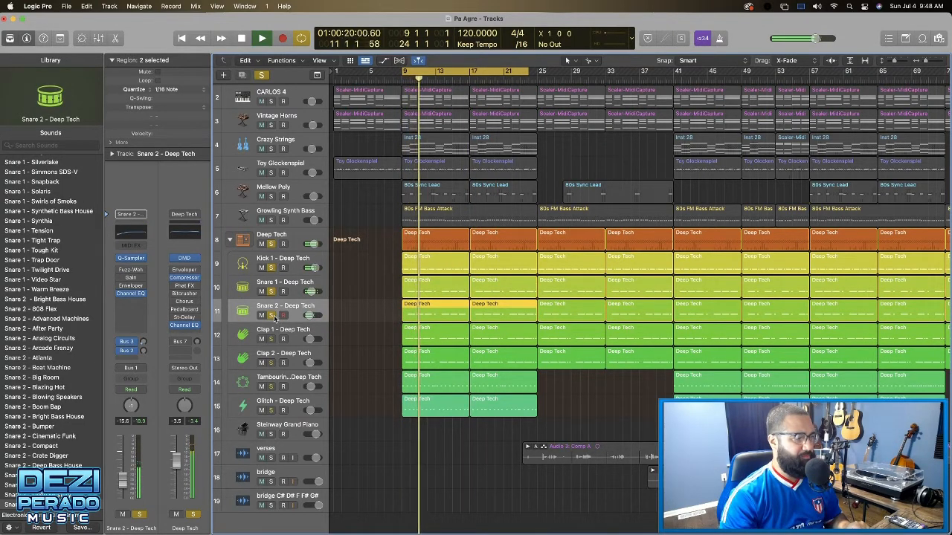
key(space)
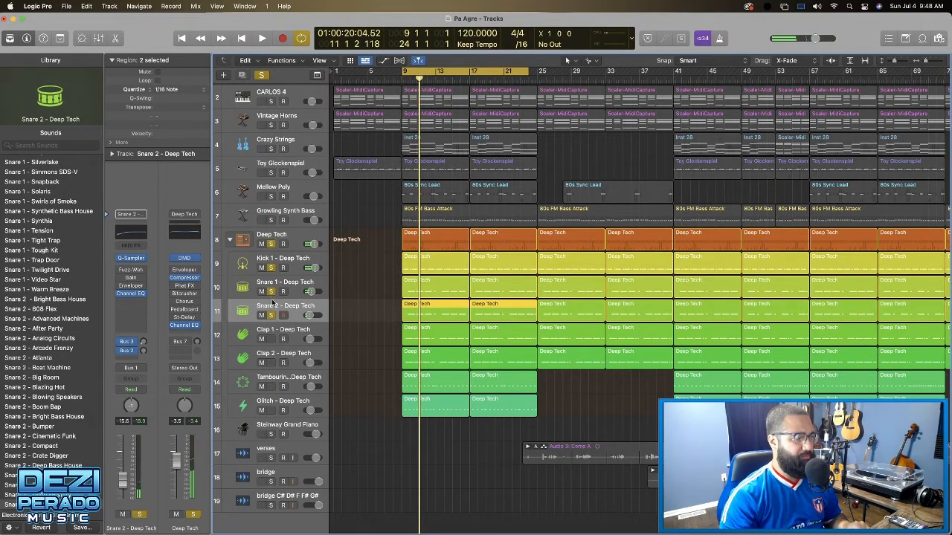
key(space)
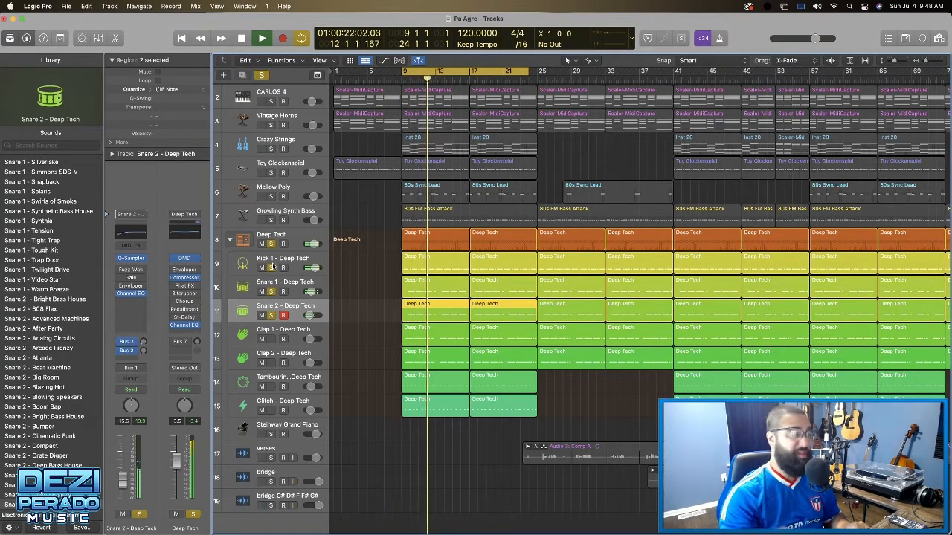
key(space)
click(271, 293)
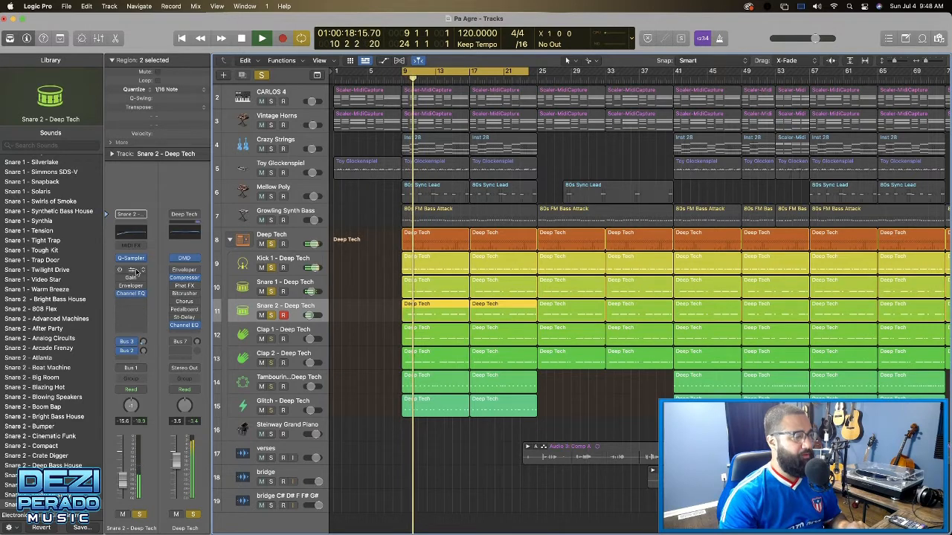
Add Stereo Spread to Snare 2 using the Medium LF & HF Spread preset, with upper intensity at 74% and order at 6
click(131, 304)
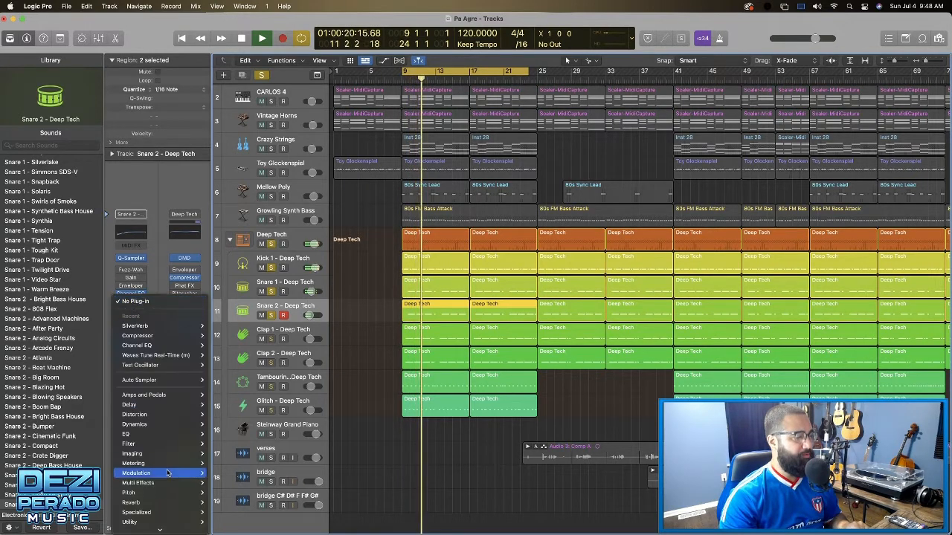
mouse_move(156, 444)
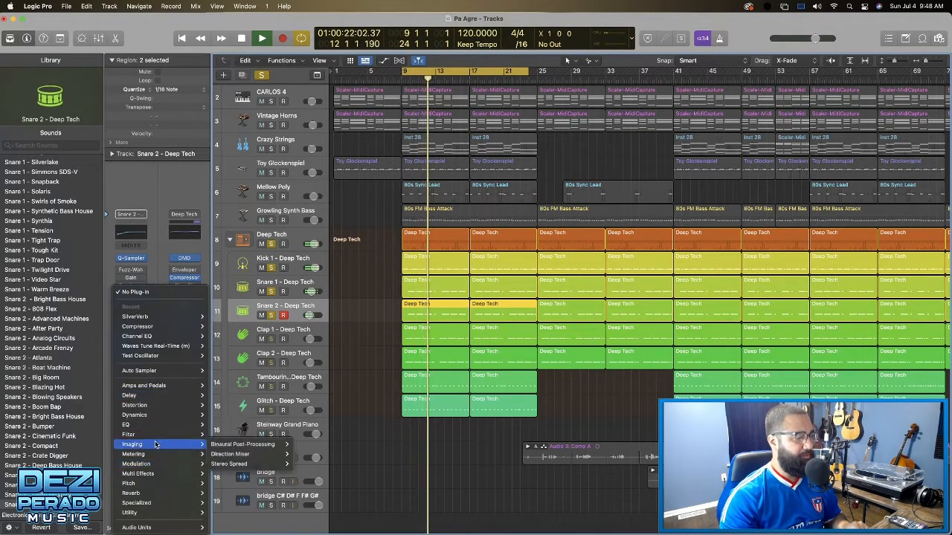
click(225, 464)
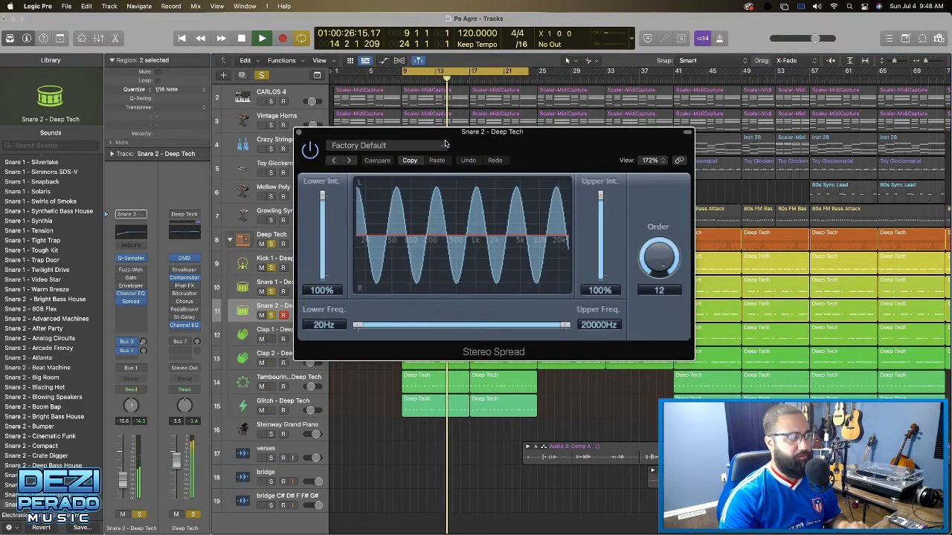
click(444, 149)
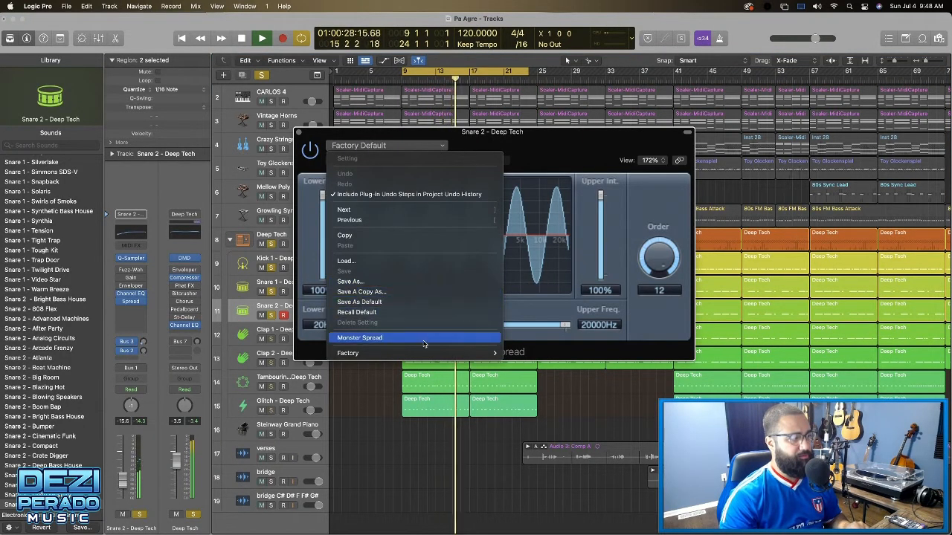
mouse_move(439, 353)
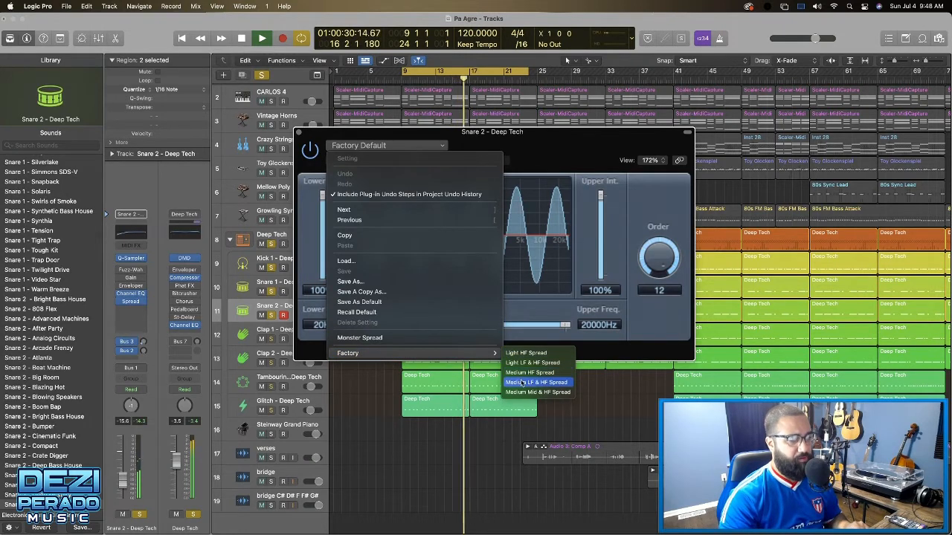
click(523, 382)
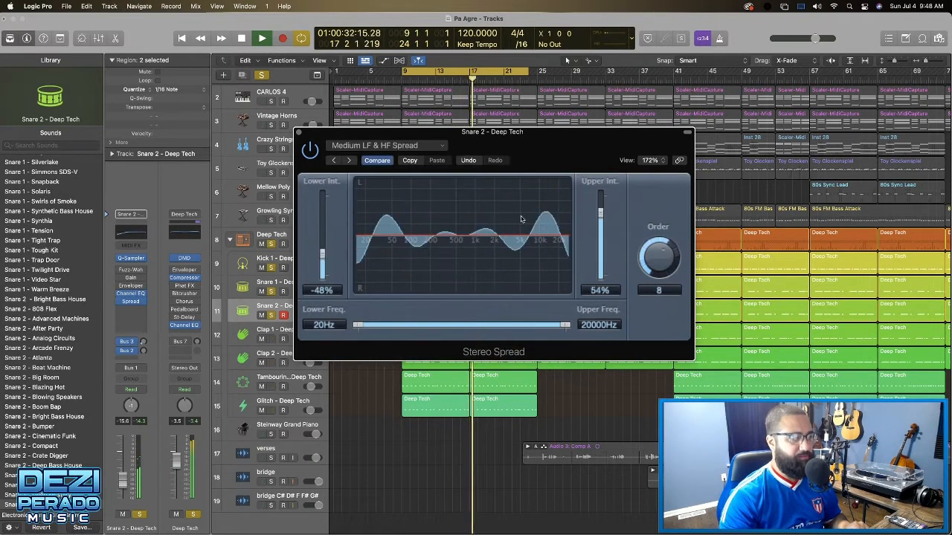
drag(602, 216, 602, 204)
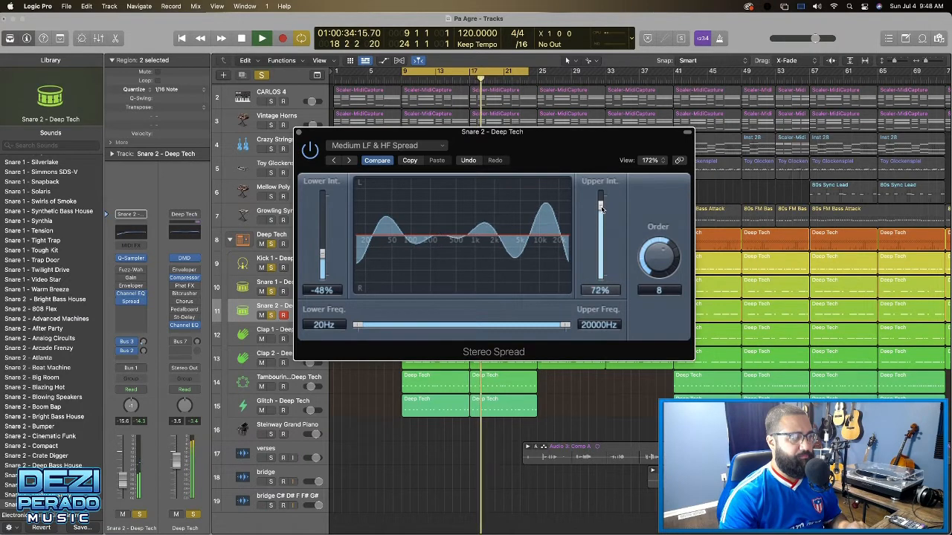
drag(660, 253, 659, 263)
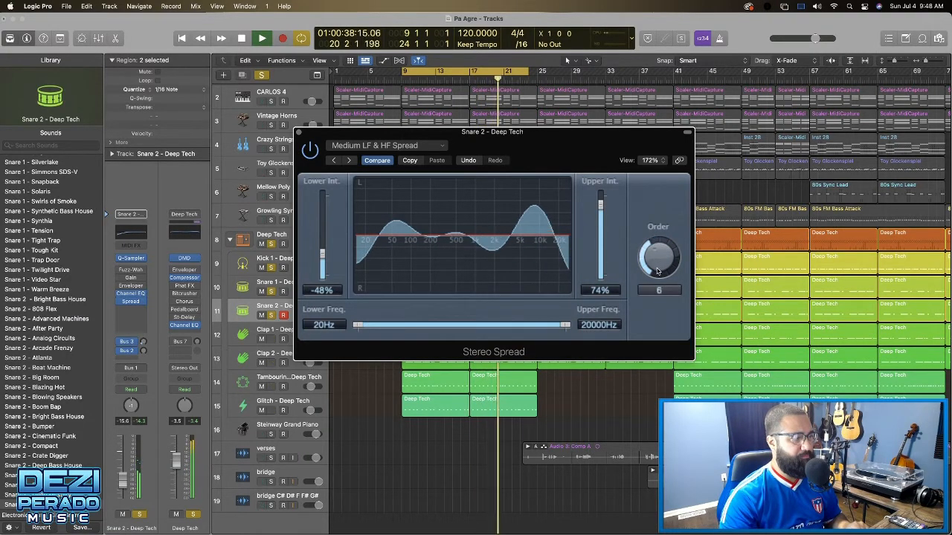
Mute Kick 1 and toggle Snare 2's mute on and off to compare the drums with and without it
click(273, 305)
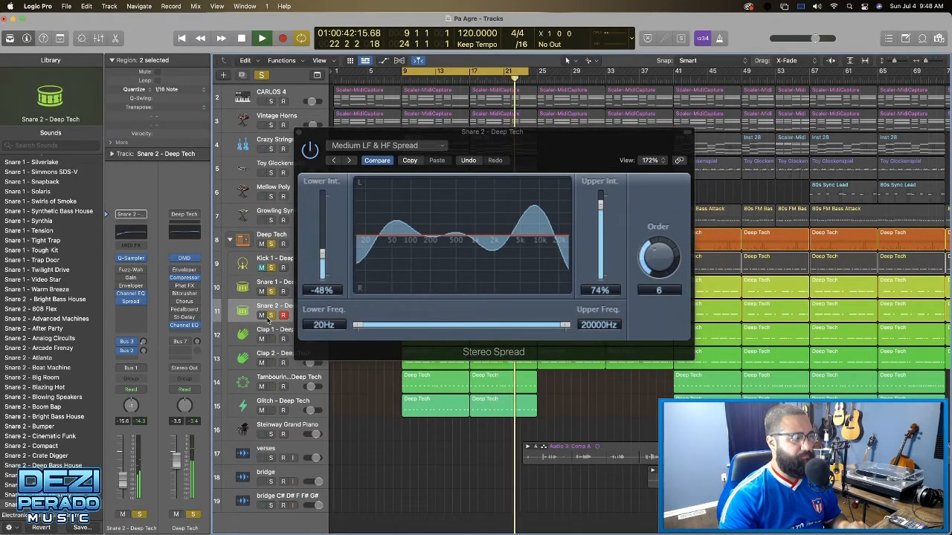
click(264, 319)
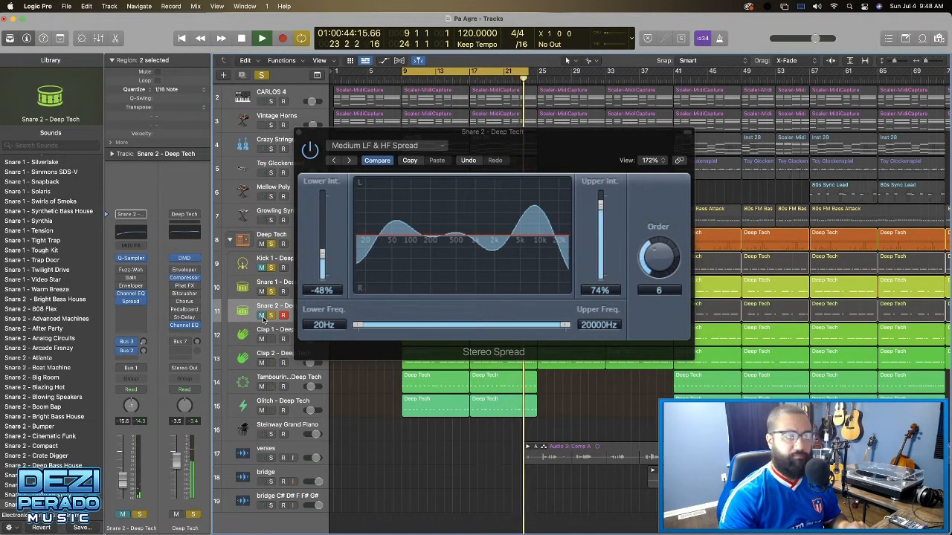
click(264, 318)
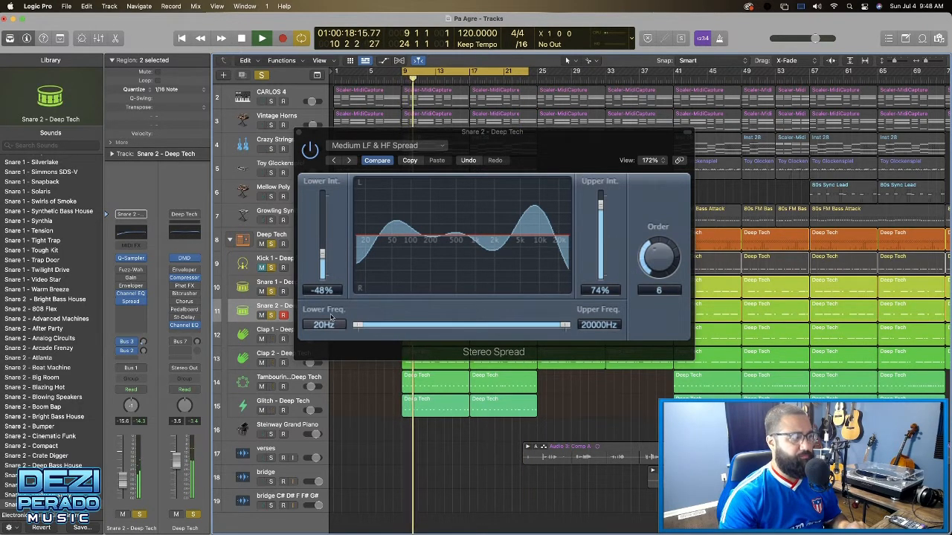
Raise Snare 2's level to -5.2 dB, set its Stereo Spread order to 4, and close the effect
drag(117, 490, 121, 450)
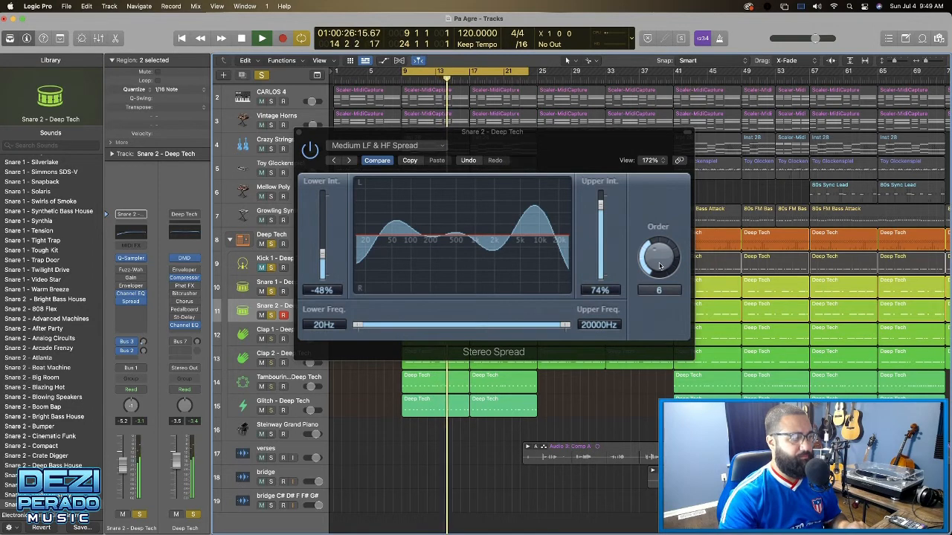
drag(644, 270, 660, 253)
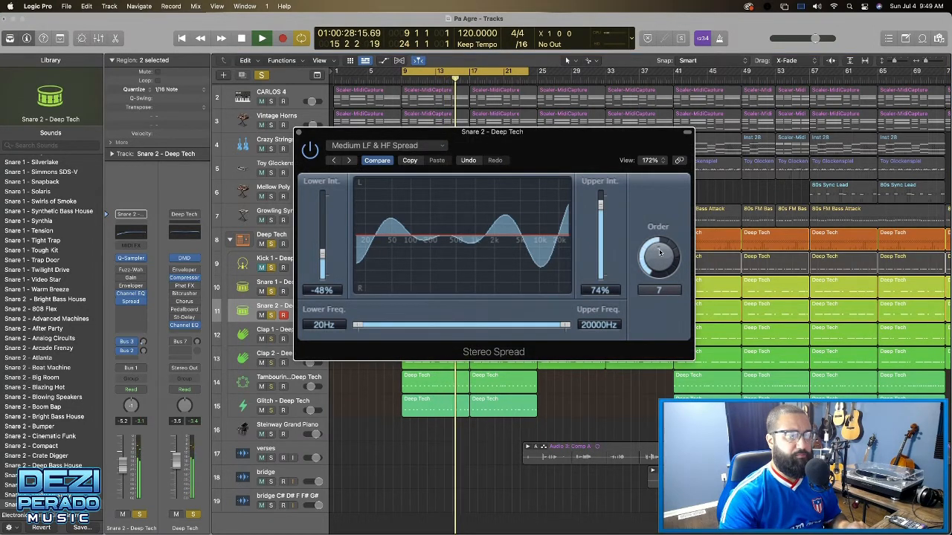
drag(659, 253, 660, 227)
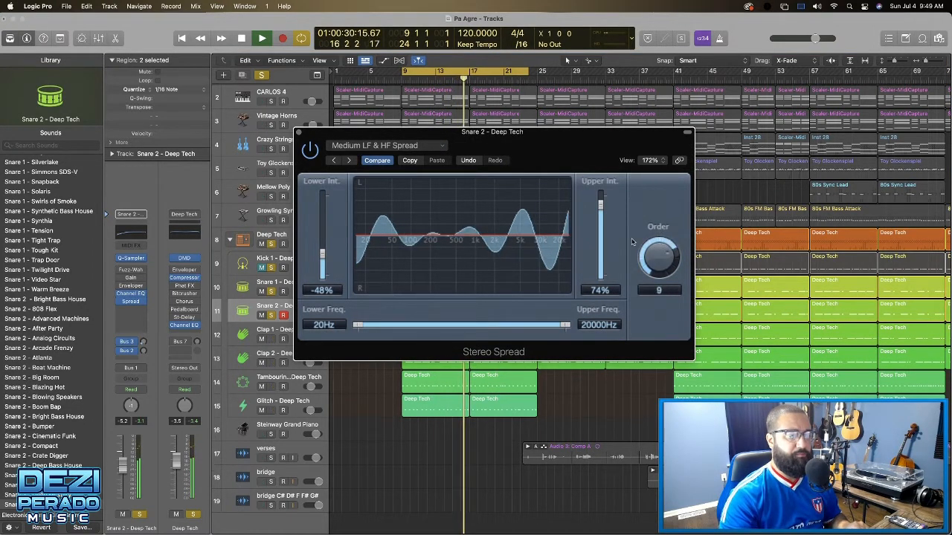
mouse_move(656, 266)
mouse_down()
mouse_move(658, 277)
mouse_move(658, 261)
mouse_up()
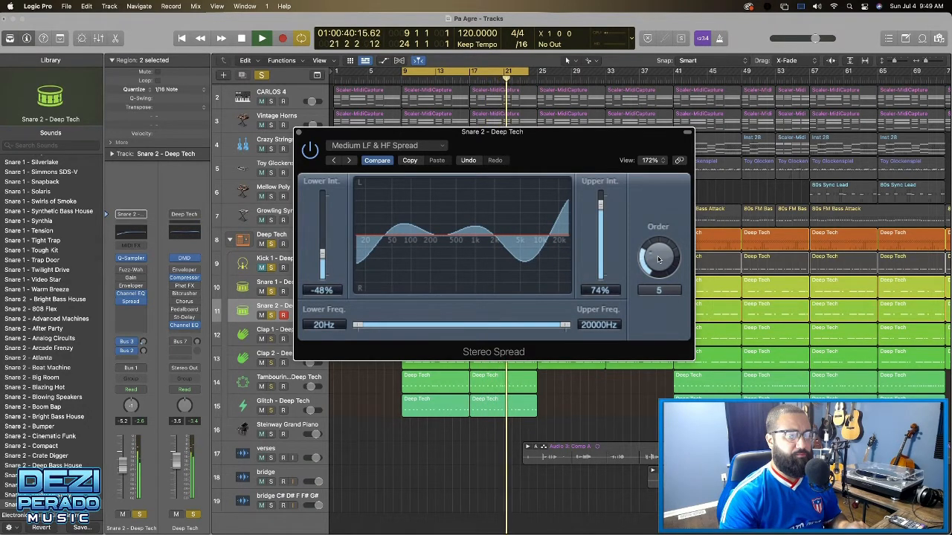
scroll(658, 259, up, 2)
scroll(658, 259, down, 3)
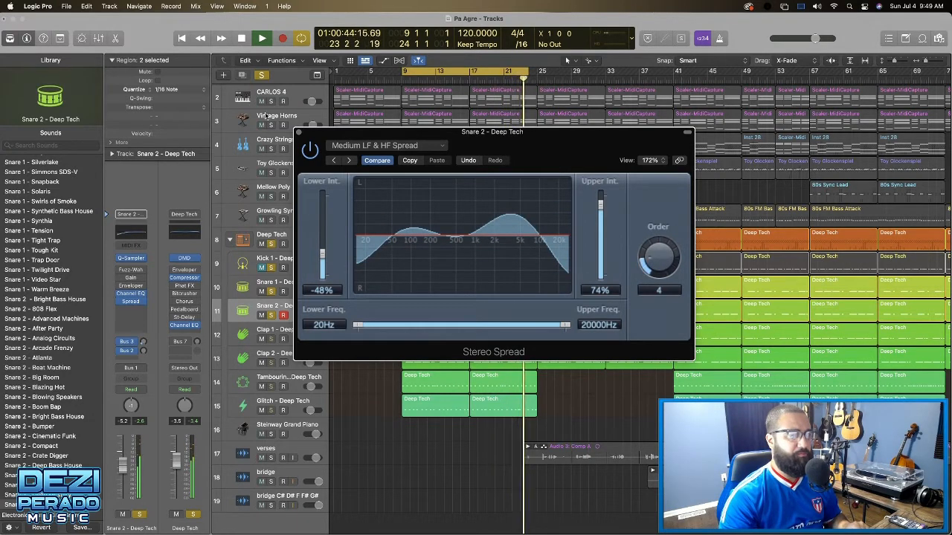
click(298, 133)
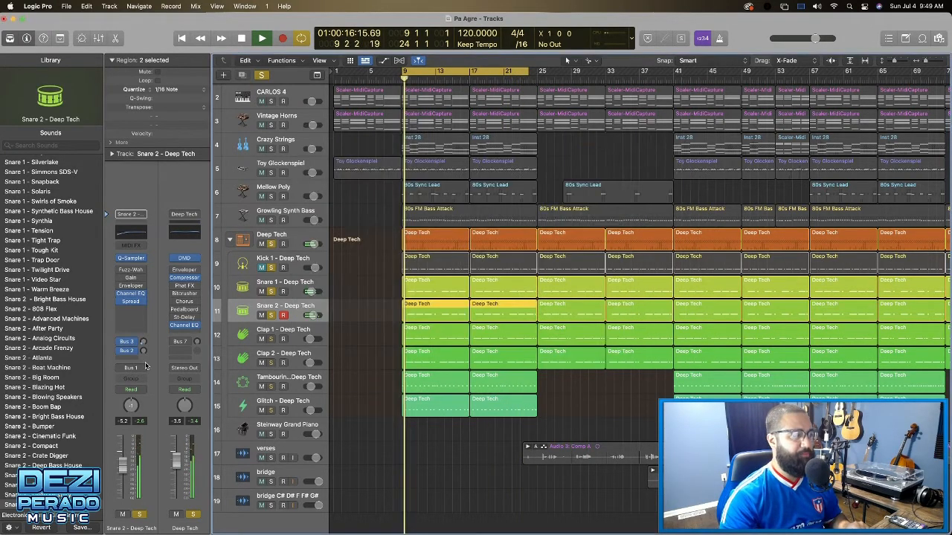
Boost Snare 2 by 5.2 dB at 4000 Hz with a Q of 0.79 in Channel EQ, and close it
click(130, 256)
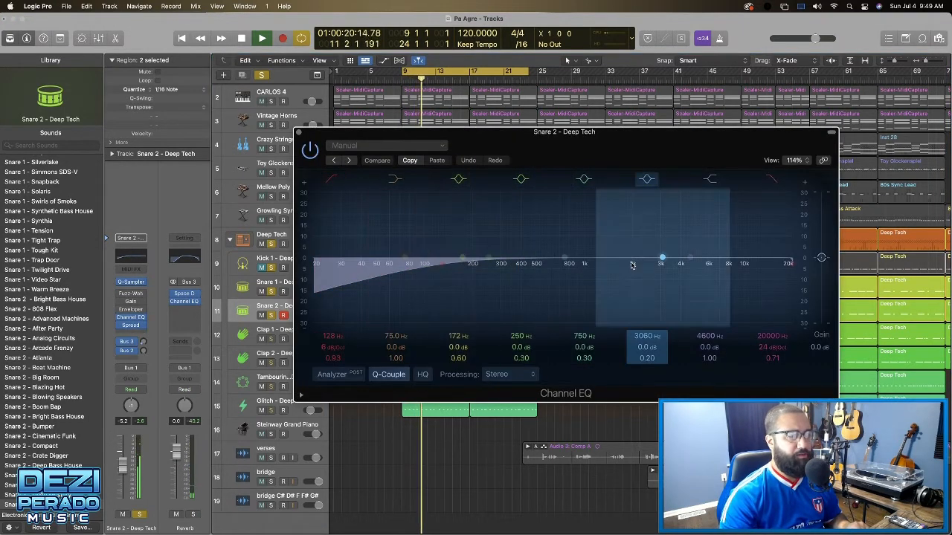
drag(663, 259, 682, 249)
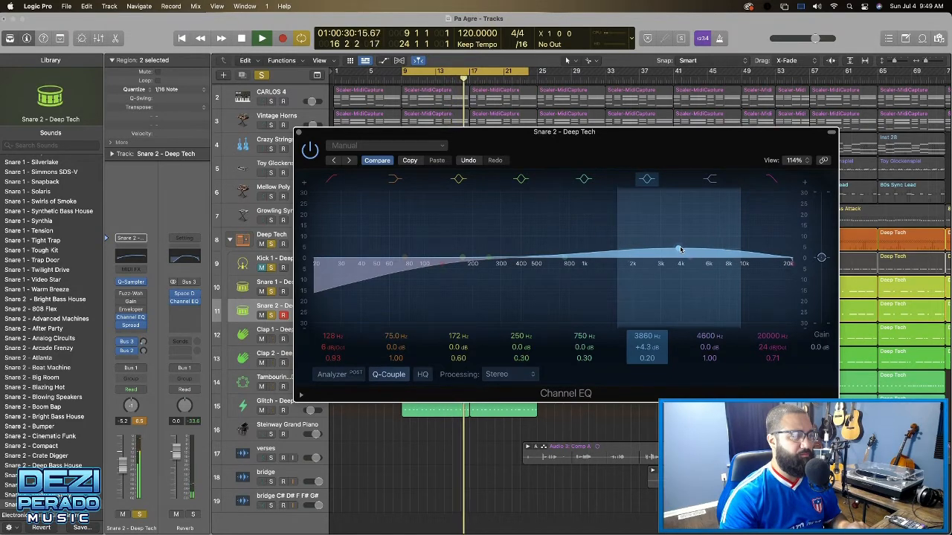
drag(681, 249, 677, 249)
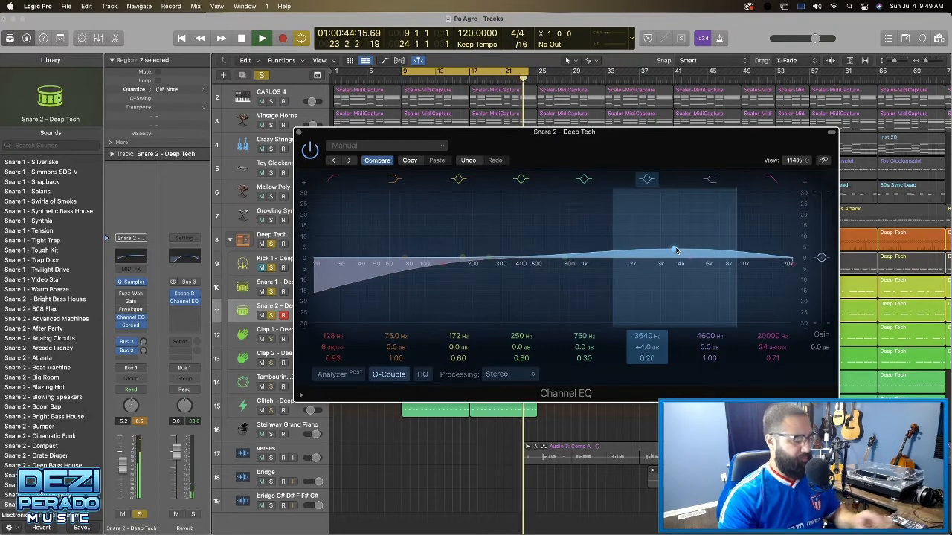
key(space)
key(space)
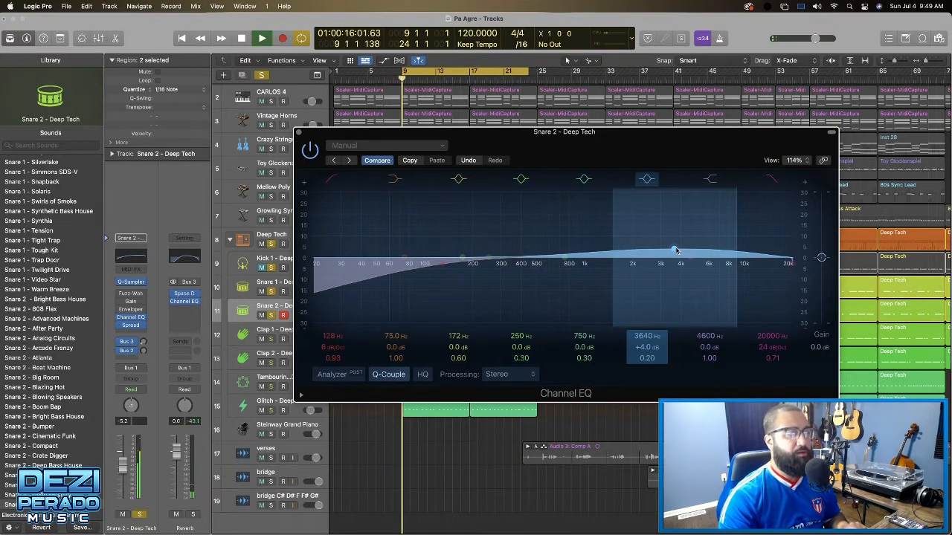
drag(737, 250, 681, 248)
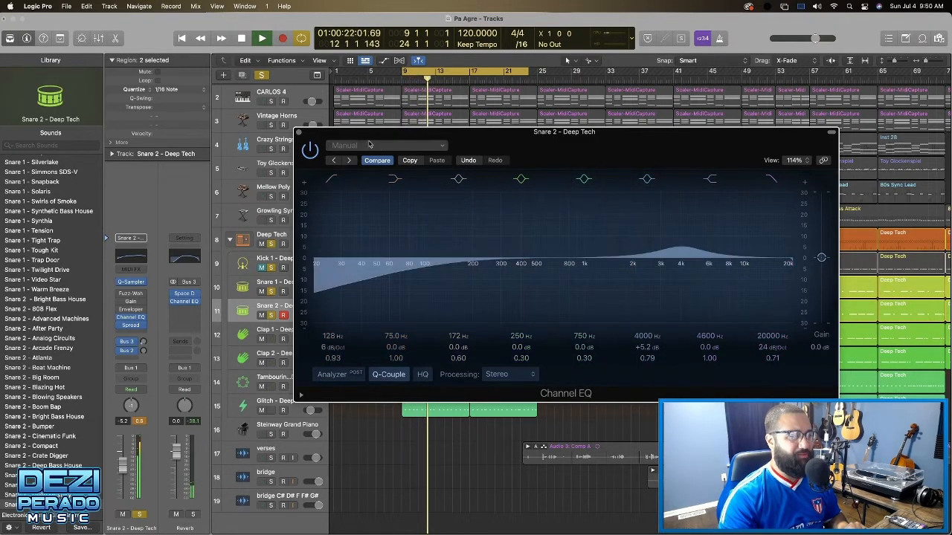
click(298, 133)
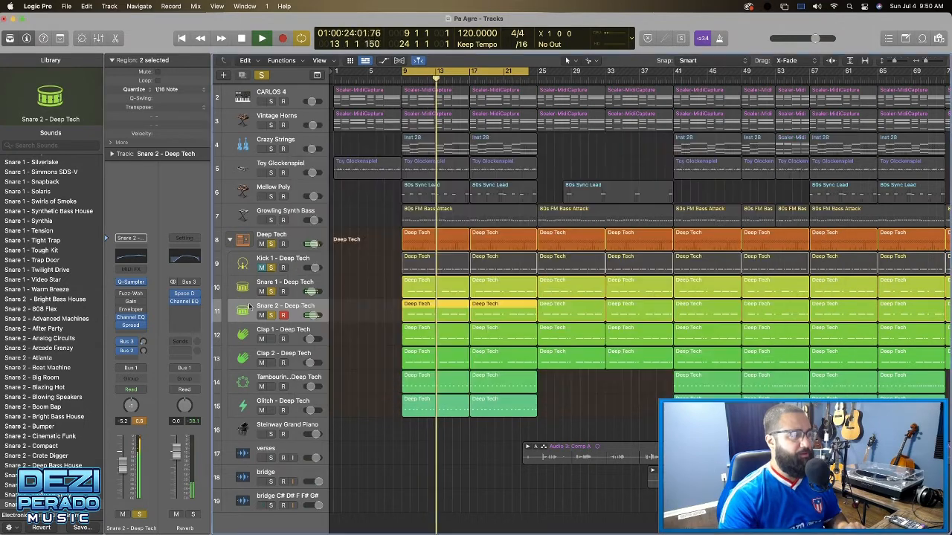
Pan Snare 2 to +10 and add a Compressor to it, lowering the threshold, raising the ratio and setting make-up gain to 0 dB
click(301, 288)
scroll(302, 287, down, 1)
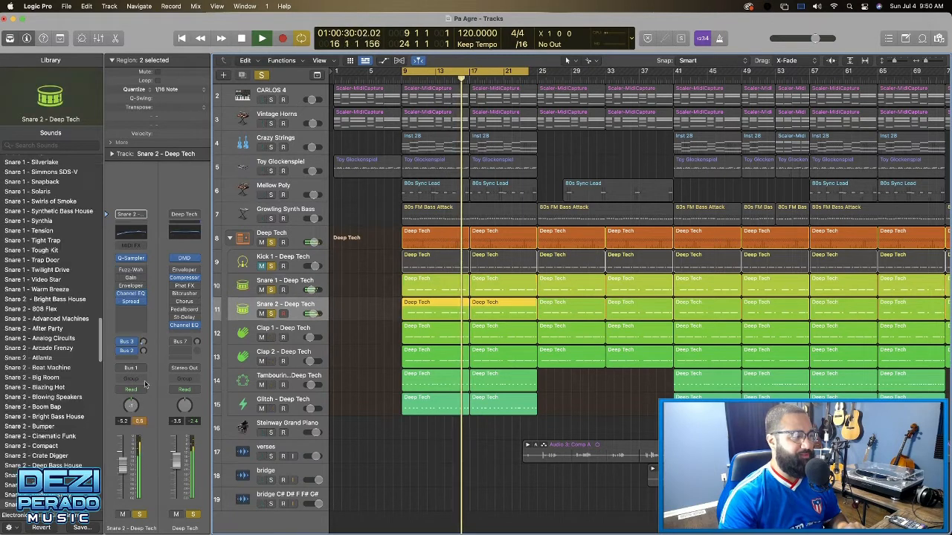
click(282, 307)
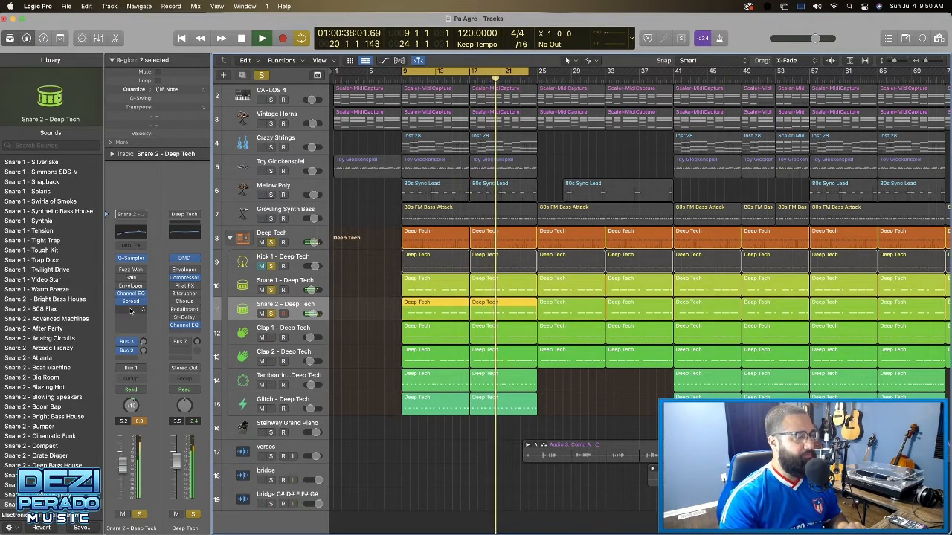
click(131, 310)
mouse_move(159, 372)
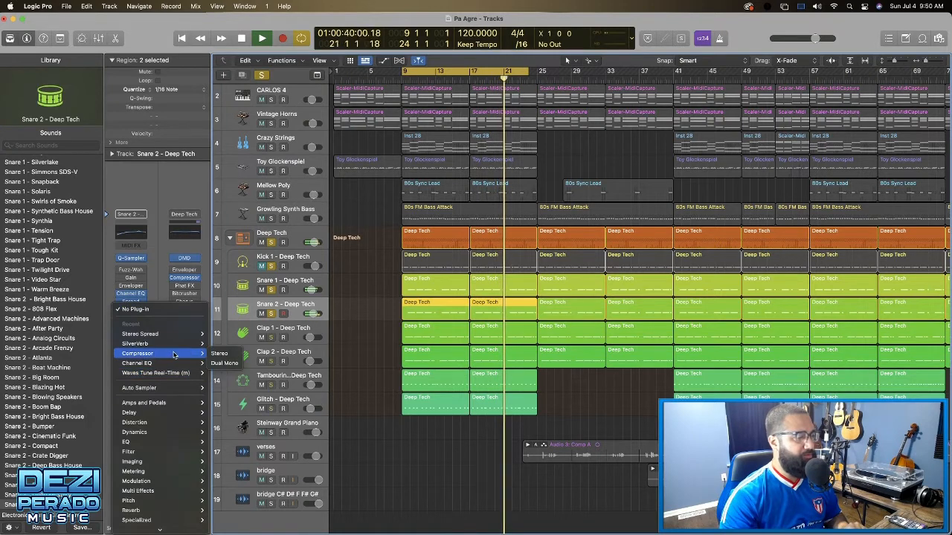
click(228, 364)
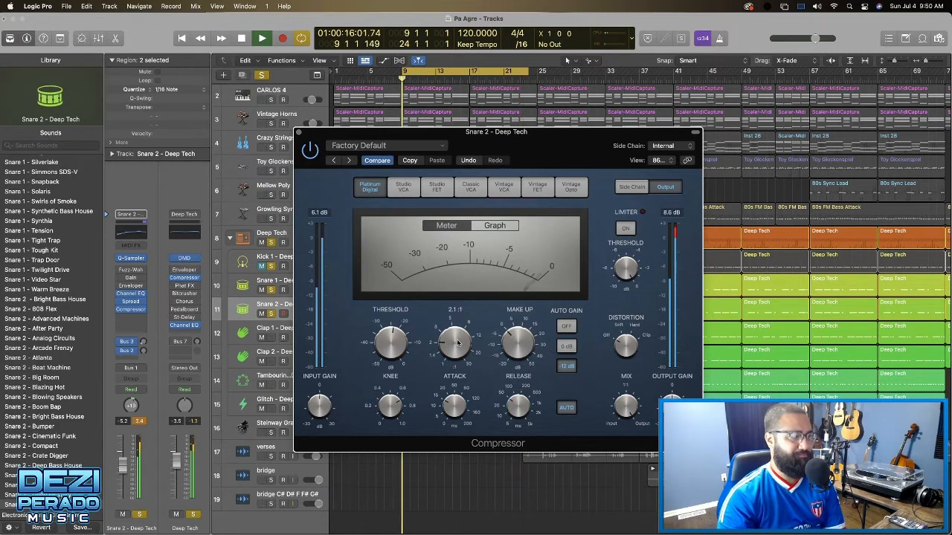
drag(443, 339, 451, 342)
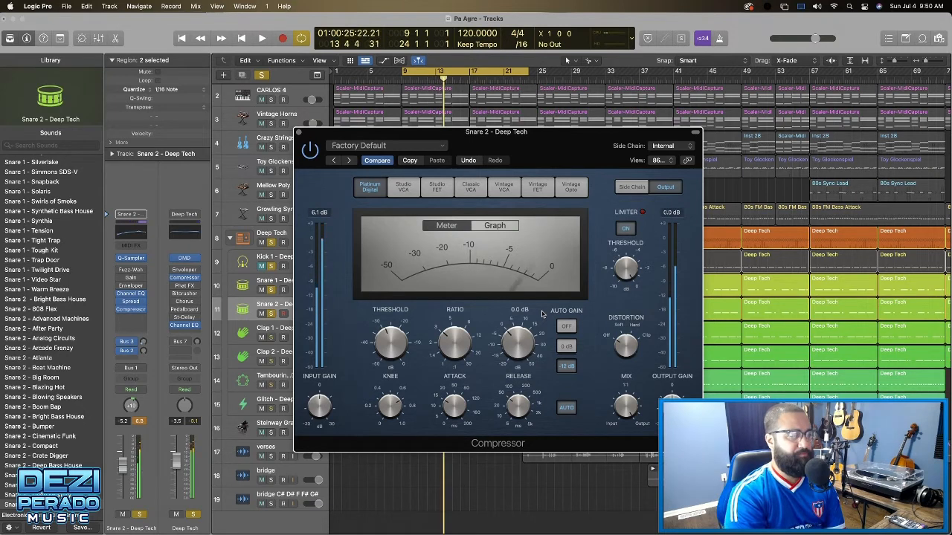
Play the loop to compare Snare 2 with its Compressor bypassed and active, leave it active, and close it
key(space)
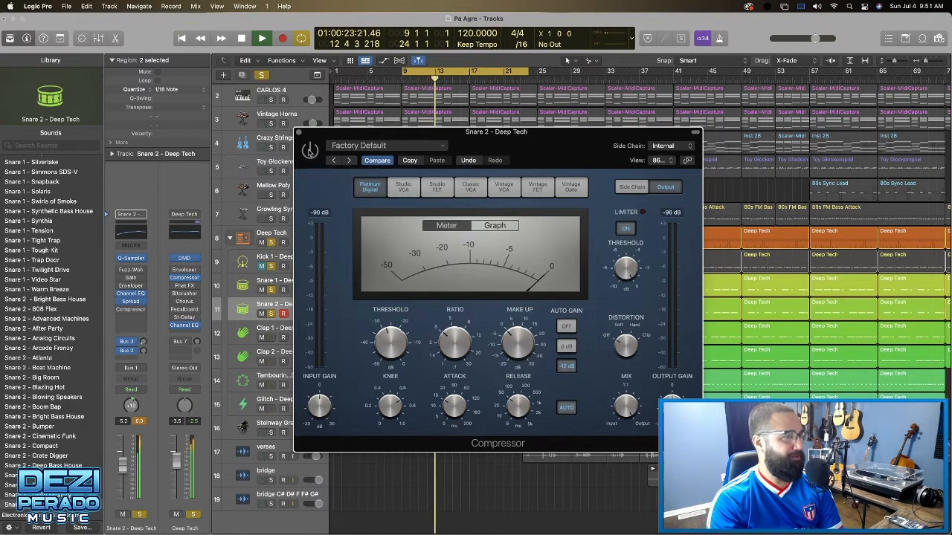
click(309, 151)
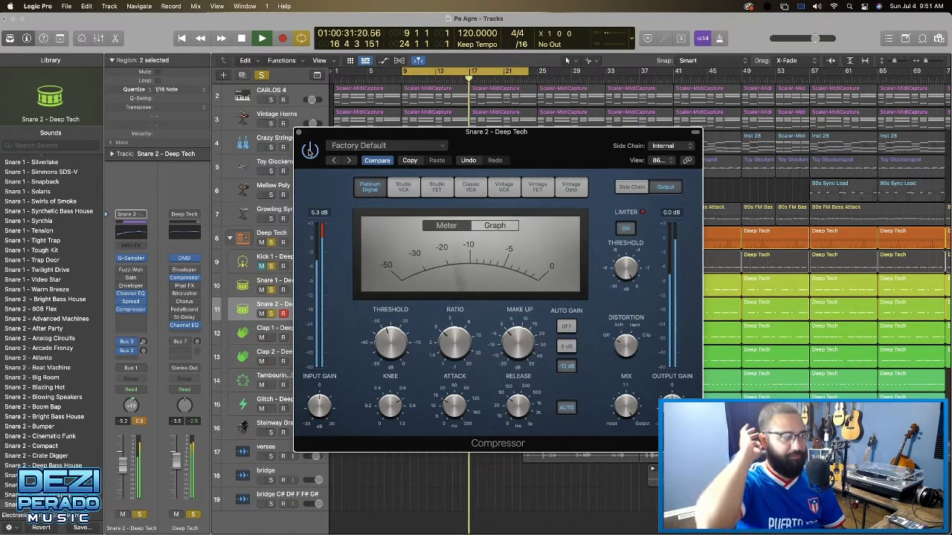
click(299, 133)
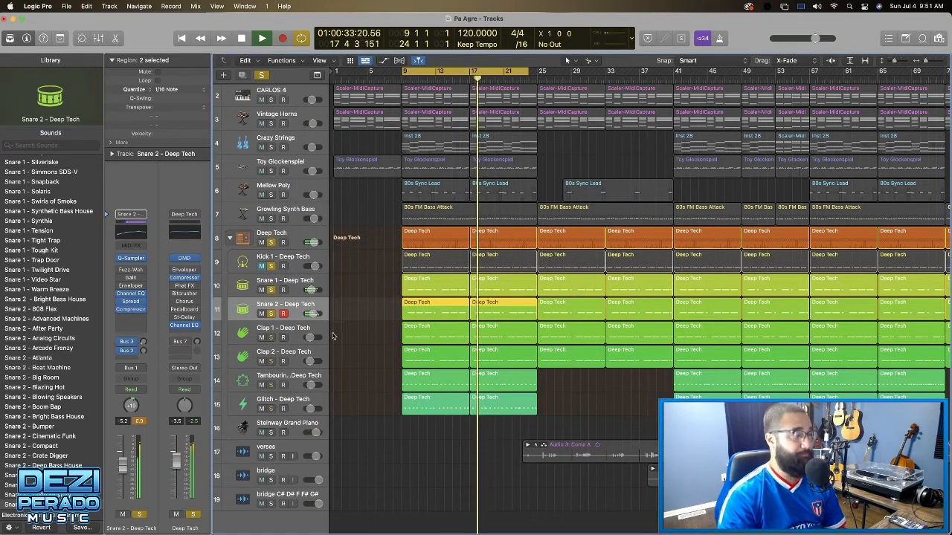
Review the Snare 1, Kick 1 and Snare 2 tracks, and solo Clap 1 and Clap 2 along with them
click(294, 285)
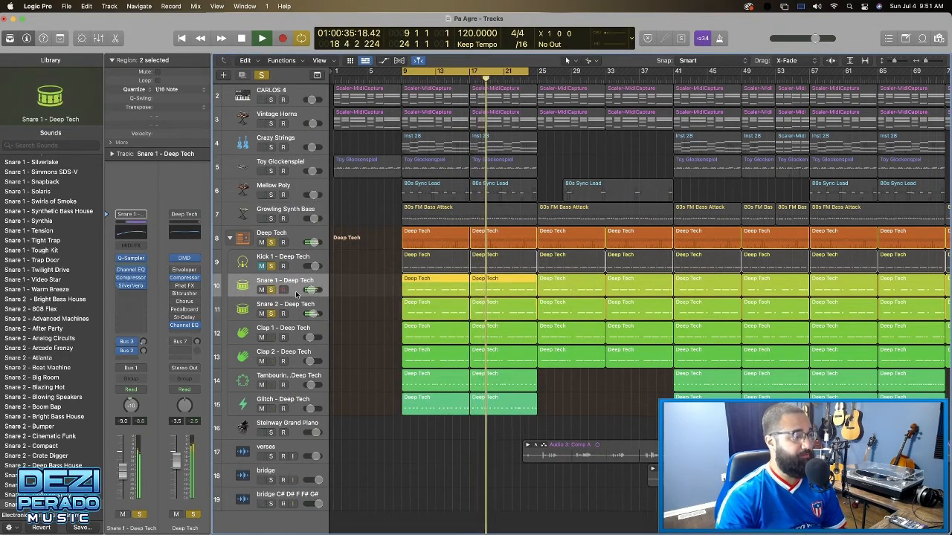
click(296, 260)
click(294, 286)
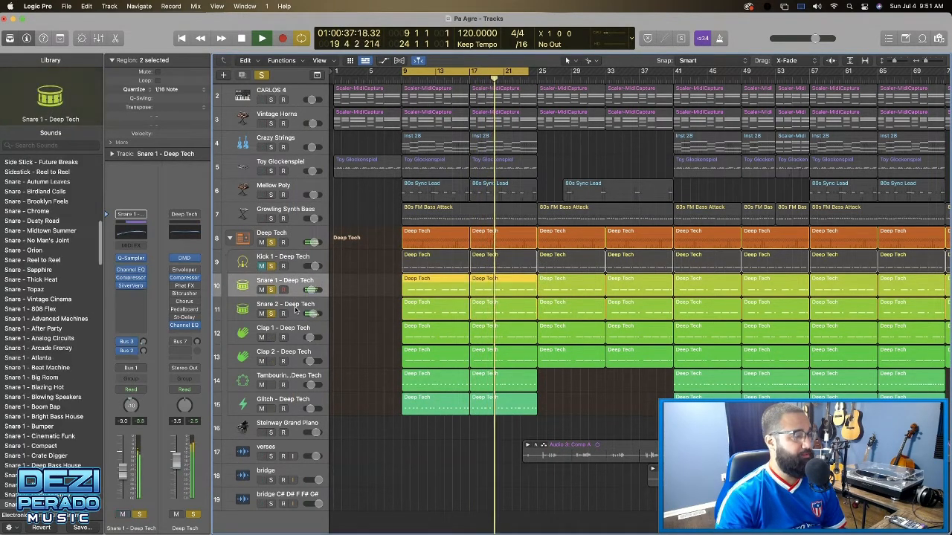
click(296, 309)
click(291, 334)
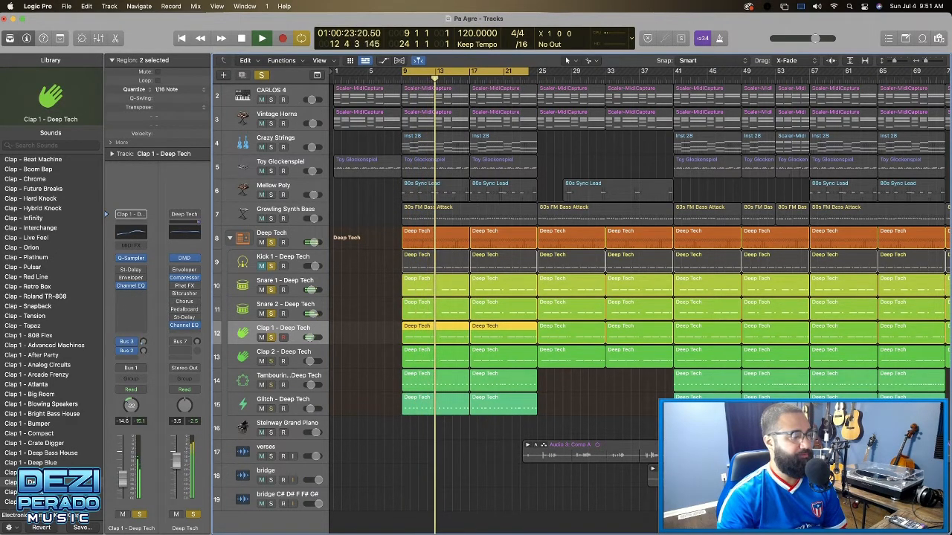
click(272, 362)
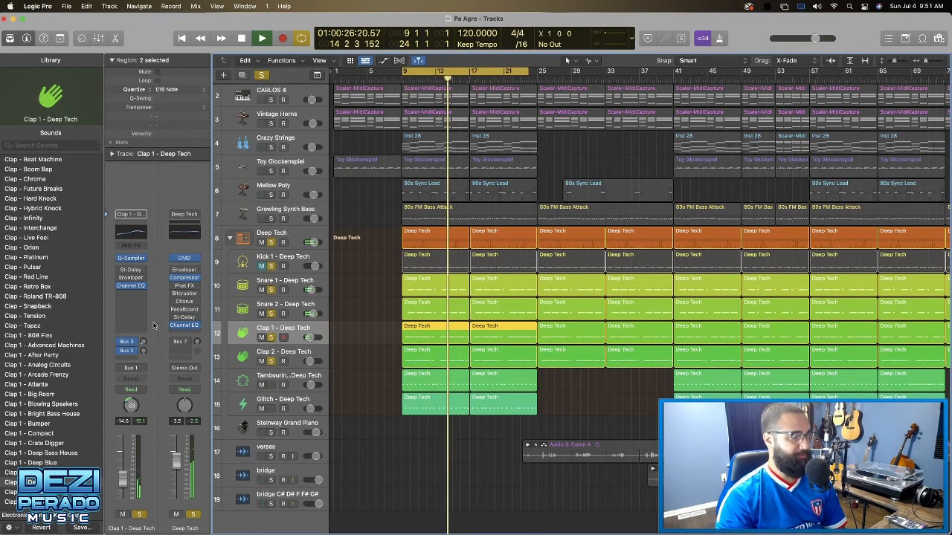
Pan Clap 1 to -64 and Clap 2 to +63, raising their levels to about -7.2 dB and -9.4 dB
click(276, 355)
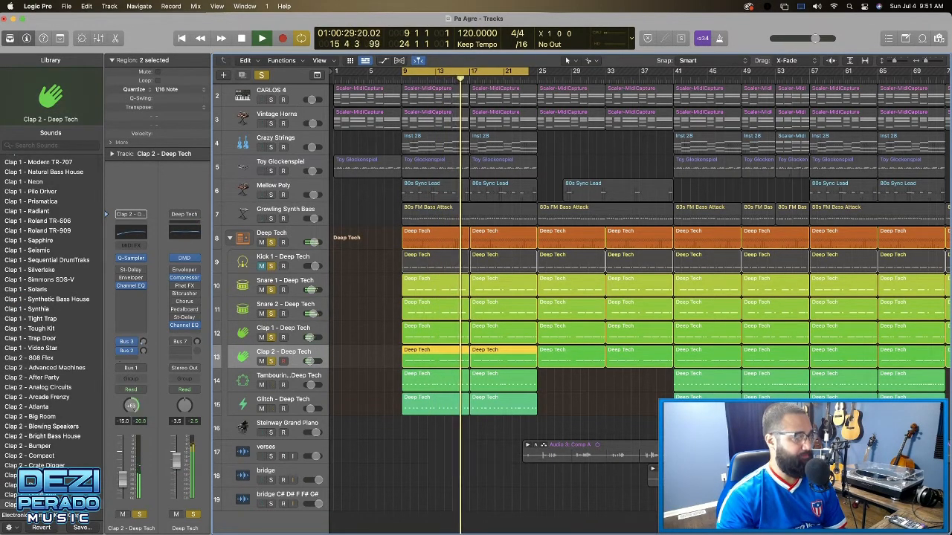
click(249, 334)
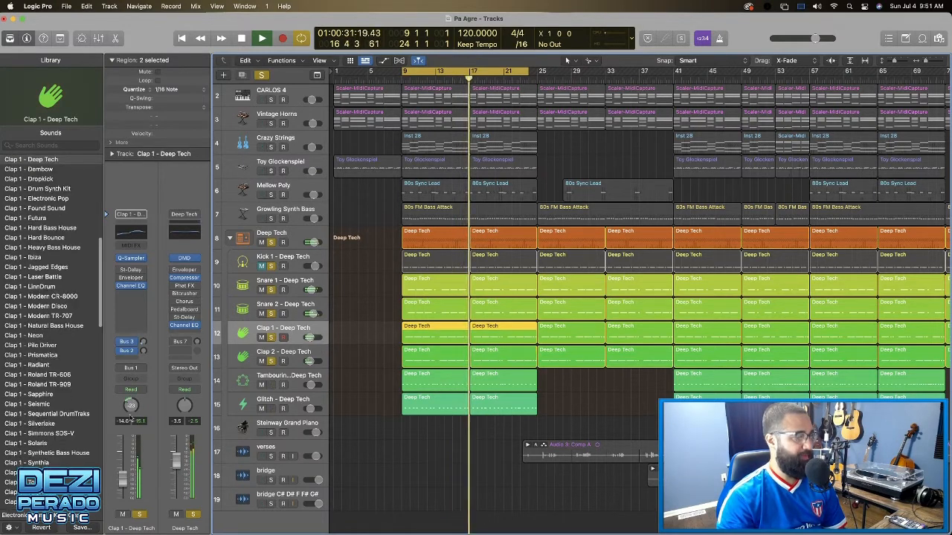
click(245, 361)
click(245, 333)
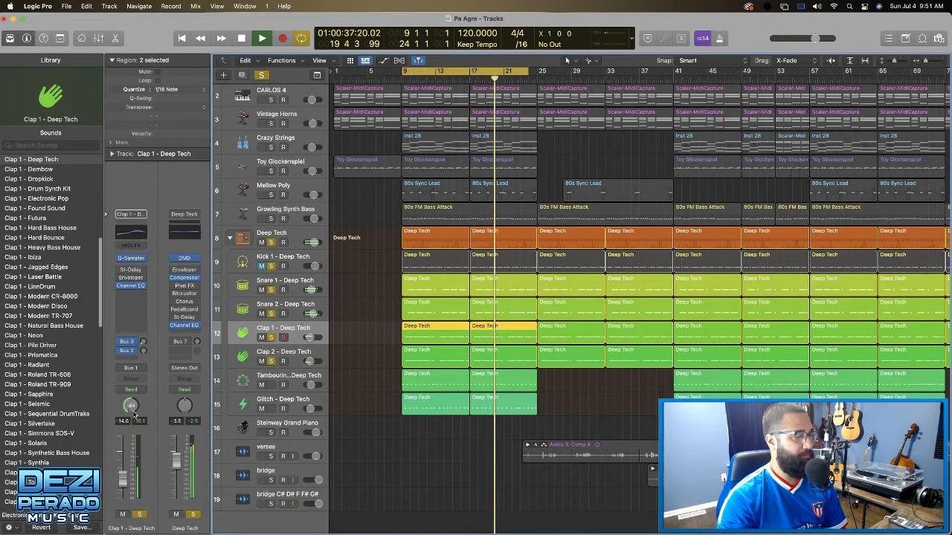
drag(126, 480, 126, 468)
click(242, 361)
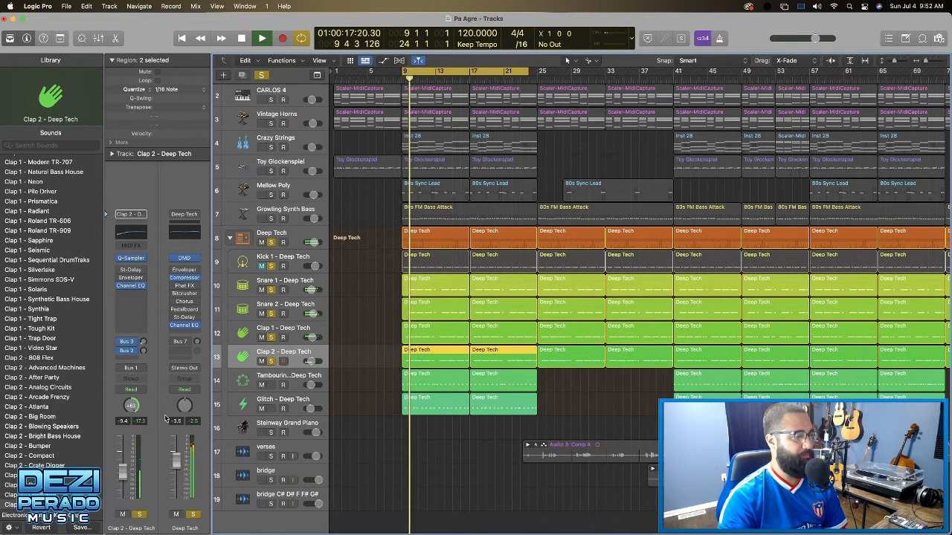
Unmute Kick 1, raise Clap 1's level to -6.6 dB within the drum loop, and check its Channel EQ curve
click(261, 265)
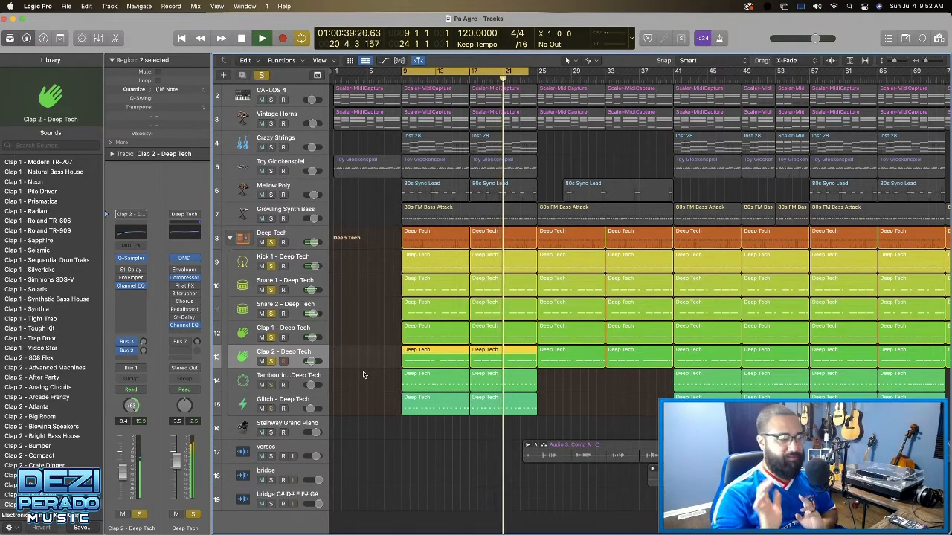
click(289, 328)
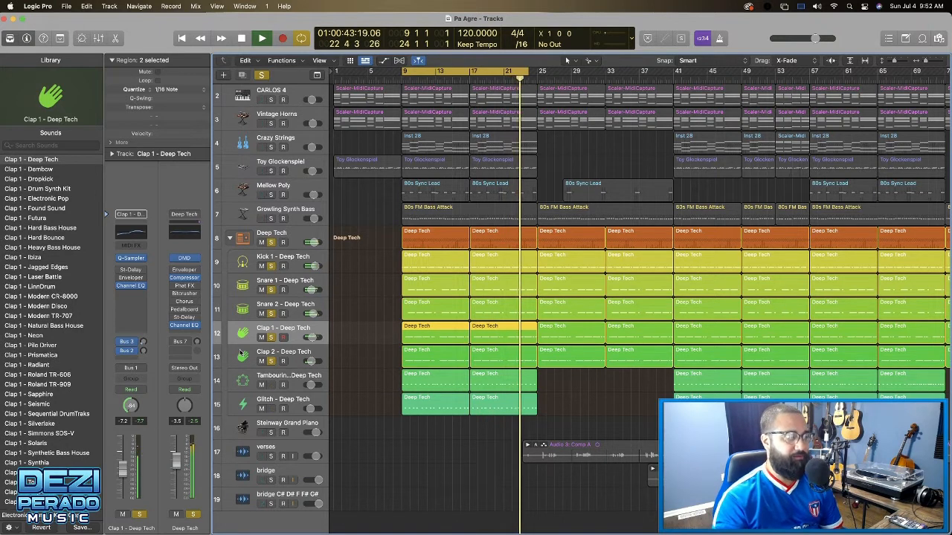
key(Down)
key(Up)
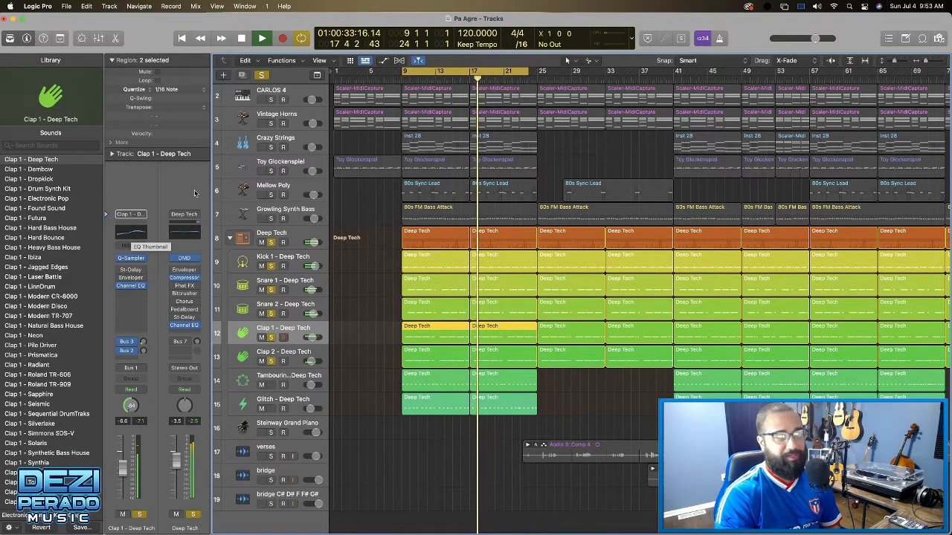
click(131, 234)
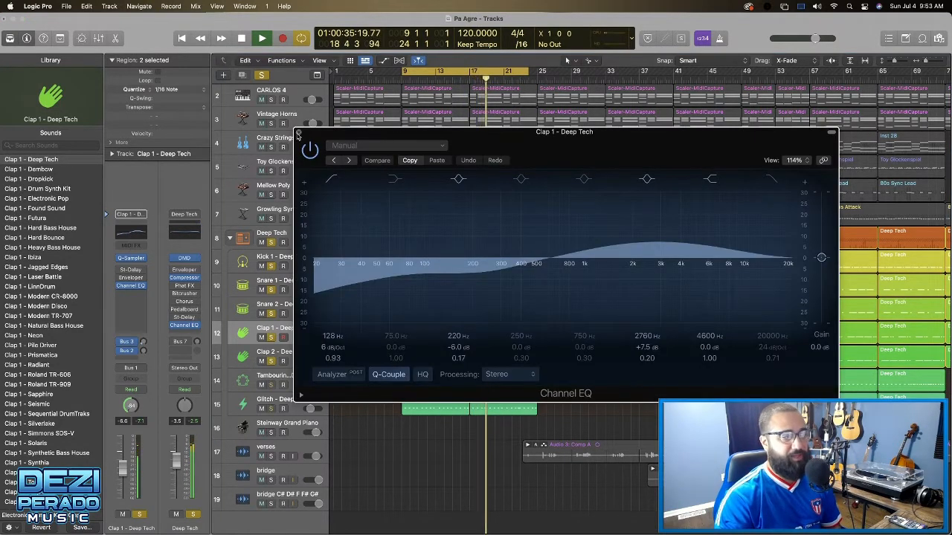
click(297, 132)
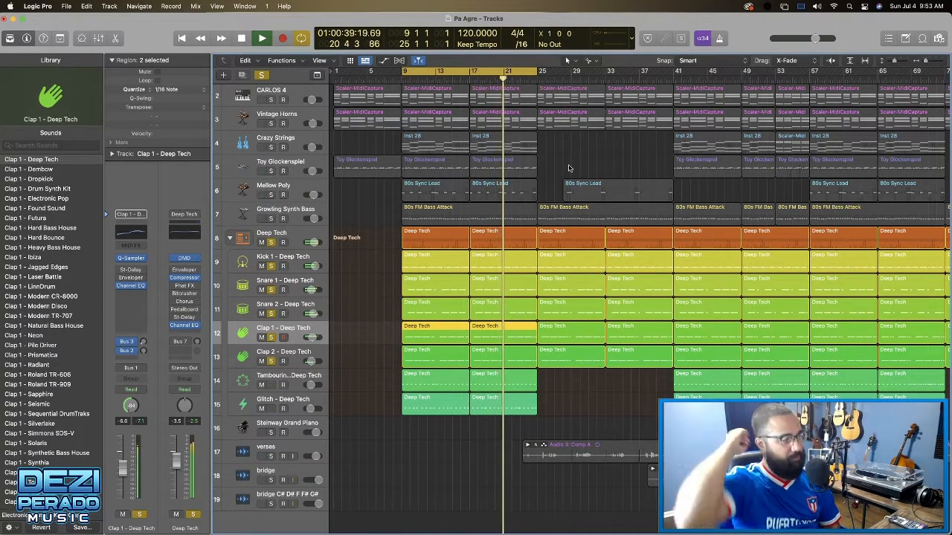
Solo the Tambourine track with the other drums and insert a Stereo Spread effect on it using the Light HF Spread preset
click(272, 388)
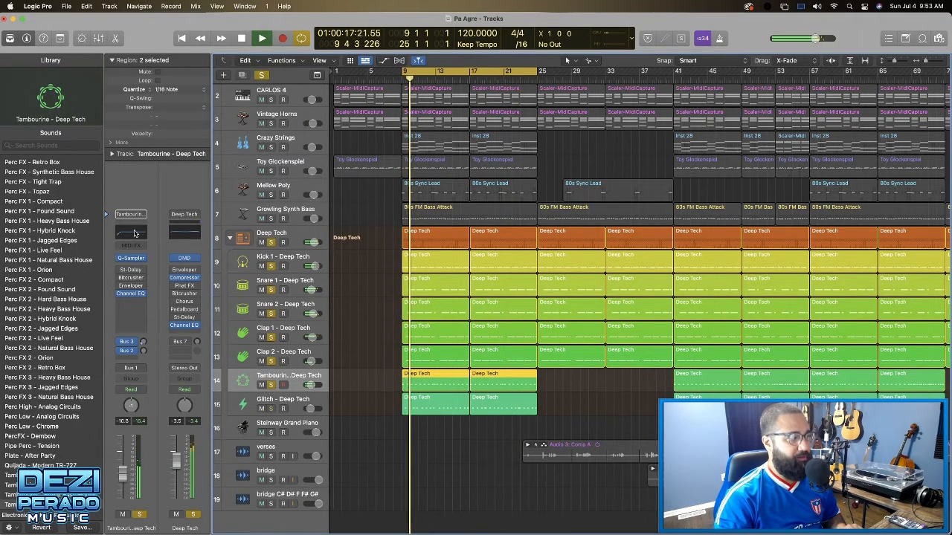
click(131, 302)
mouse_move(155, 454)
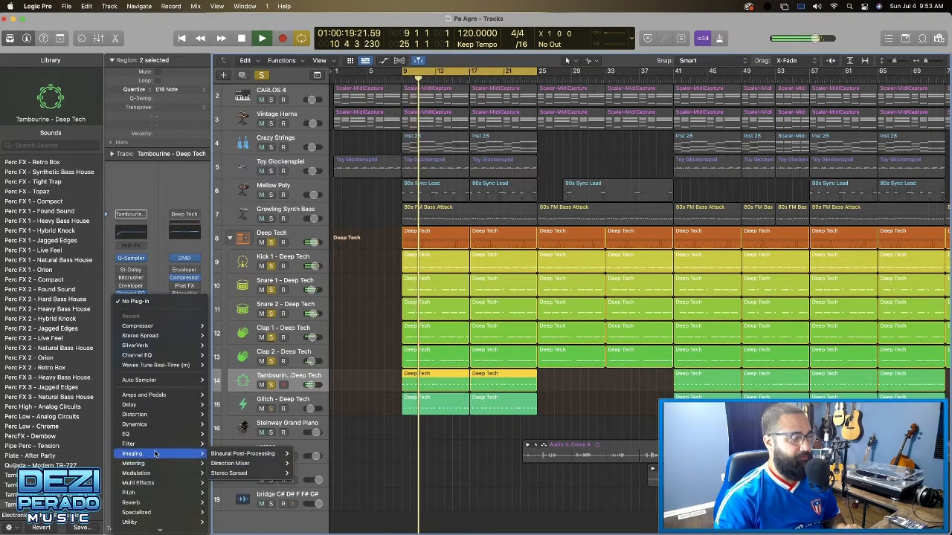
click(229, 473)
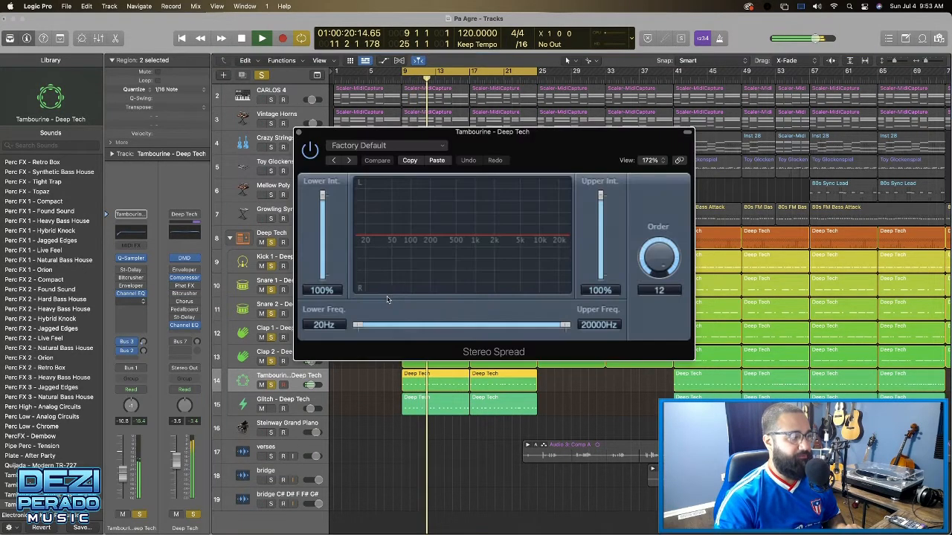
click(439, 147)
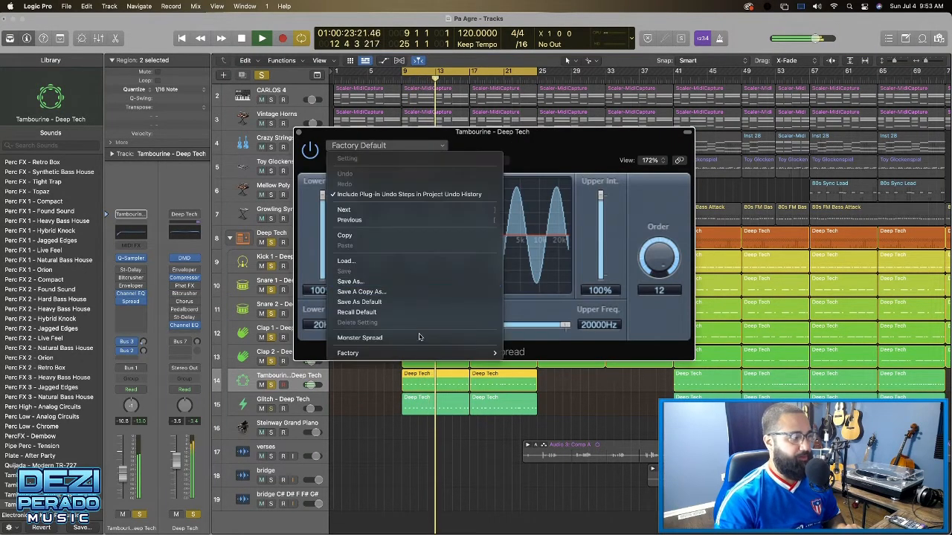
mouse_move(476, 353)
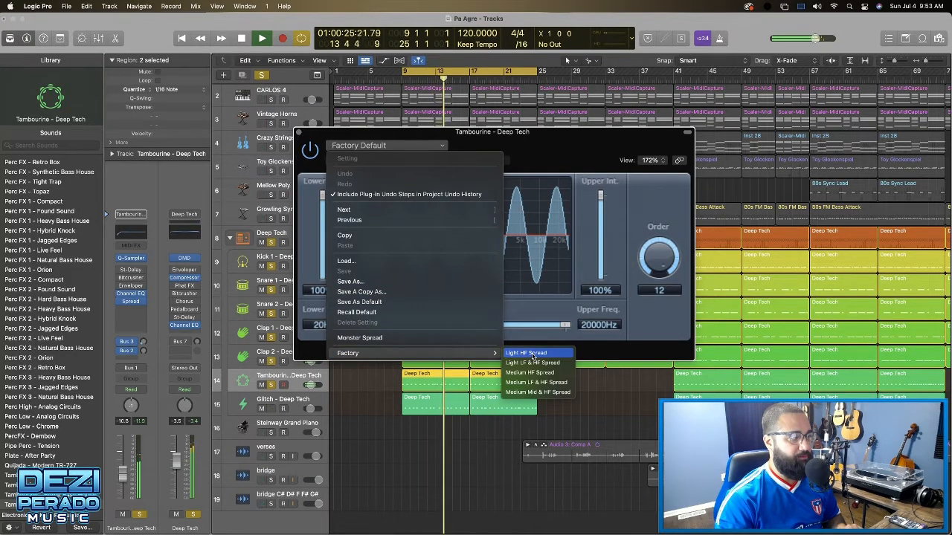
click(532, 355)
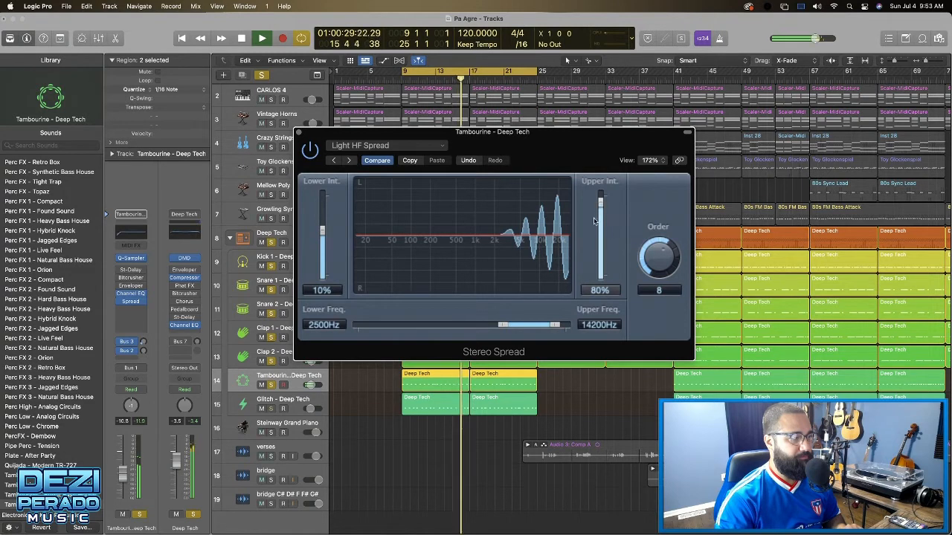
Set the Tambourine's Stereo Spread to a lower frequency of 1400 Hz and order 6 during loop playback, and close it
drag(502, 326, 485, 326)
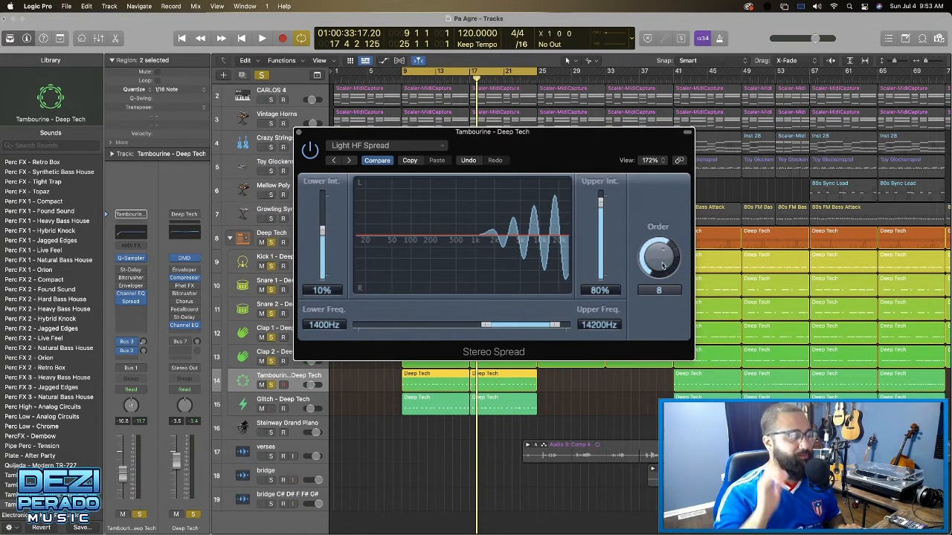
key(space)
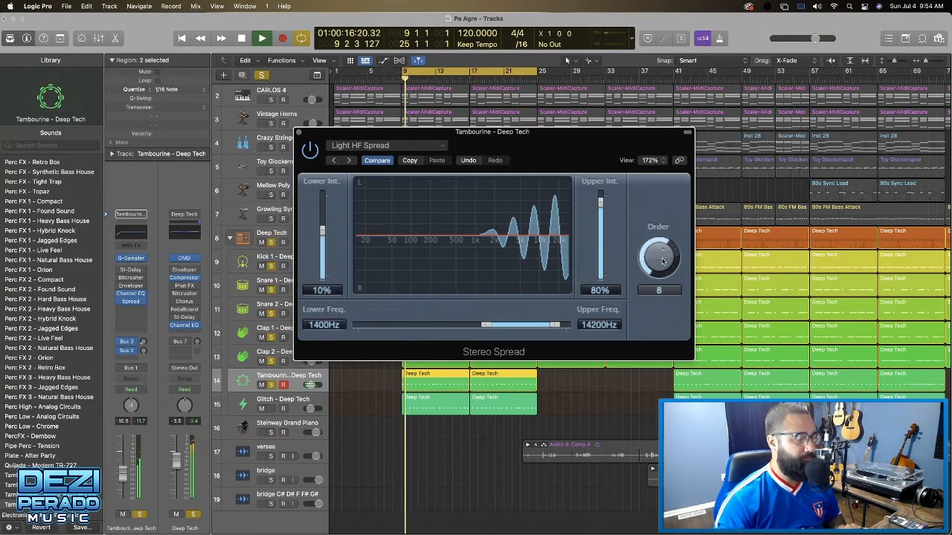
mouse_move(662, 261)
mouse_down()
mouse_move(662, 290)
mouse_move(663, 242)
mouse_move(663, 271)
mouse_move(662, 257)
mouse_up()
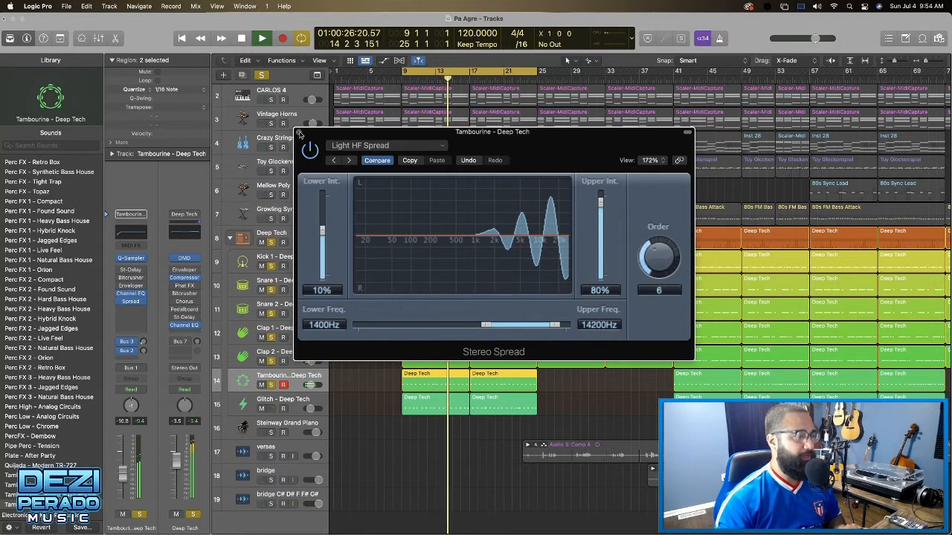
click(299, 134)
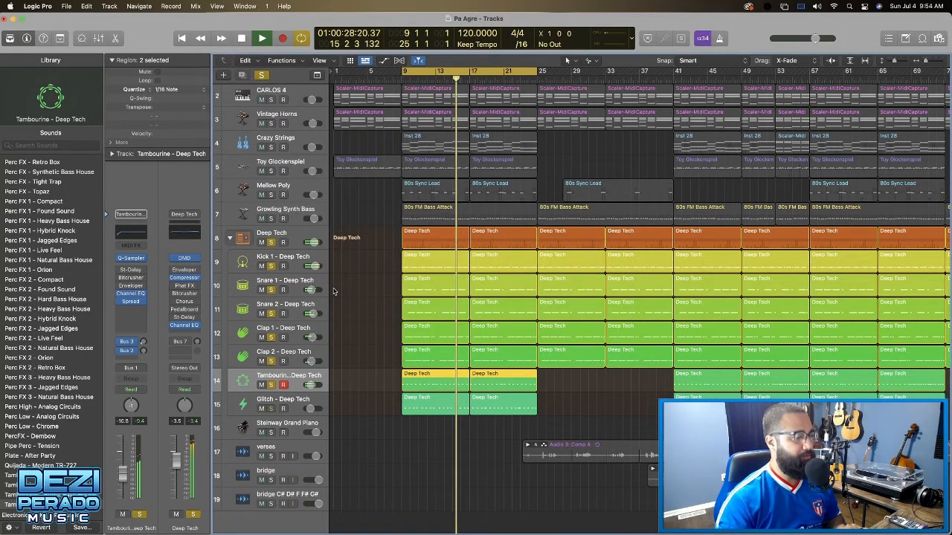
Set the Tambourine's Channel EQ to +9.5 dB at 5550 Hz (Q 0.48) and +0.5 dB at 6550 Hz, and its level to -12.0 dB
drag(117, 489, 122, 473)
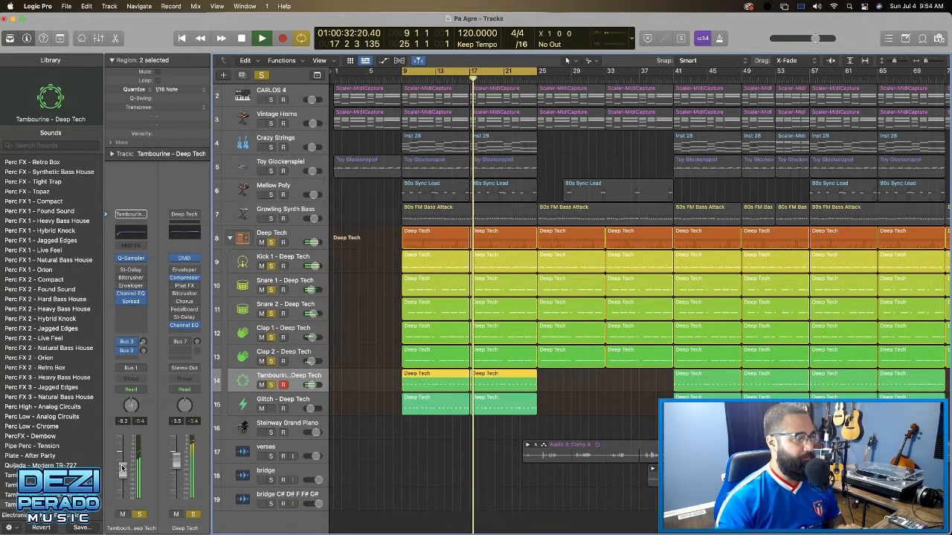
click(131, 234)
drag(697, 260, 695, 256)
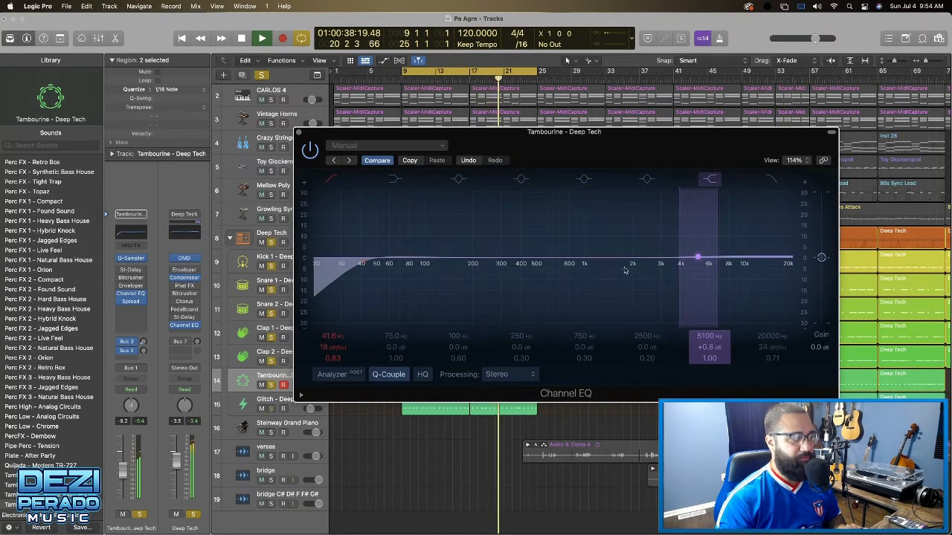
drag(699, 258, 715, 257)
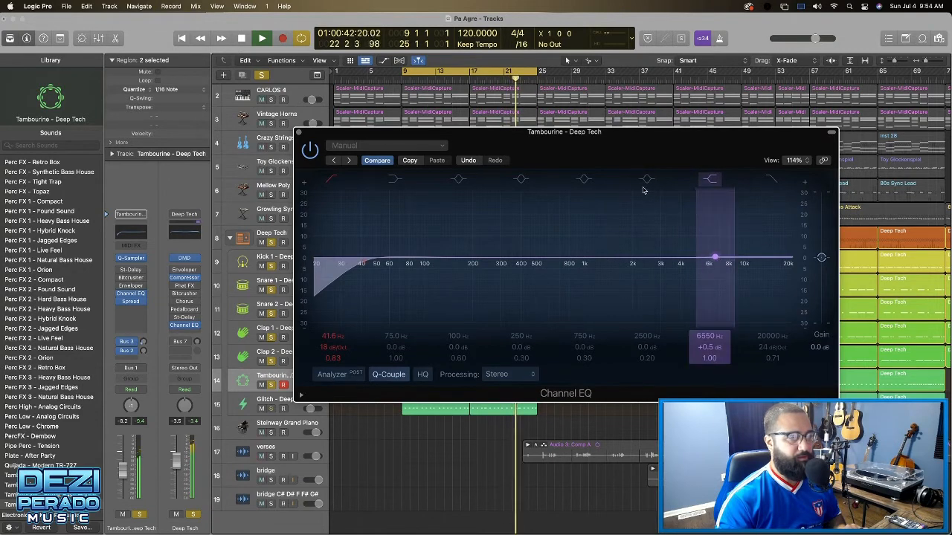
drag(649, 259, 665, 247)
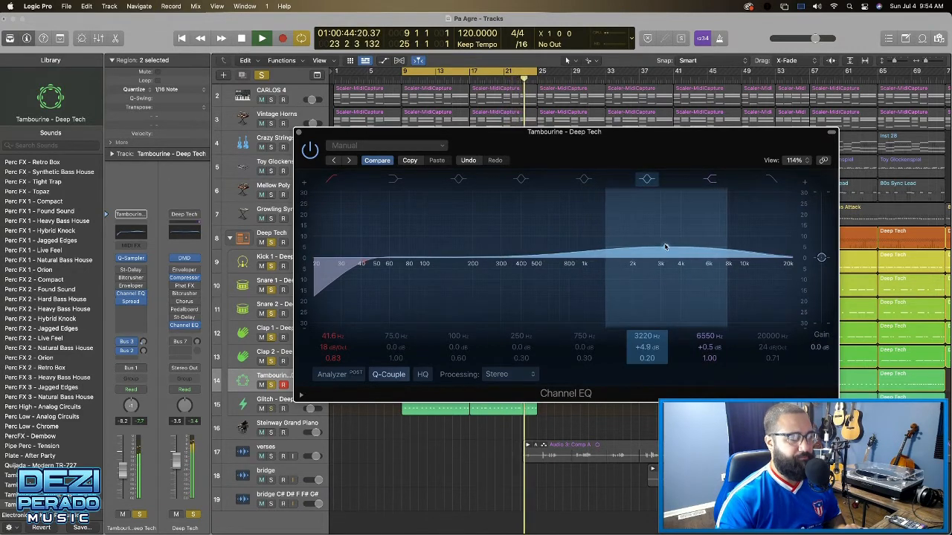
drag(604, 244, 706, 235)
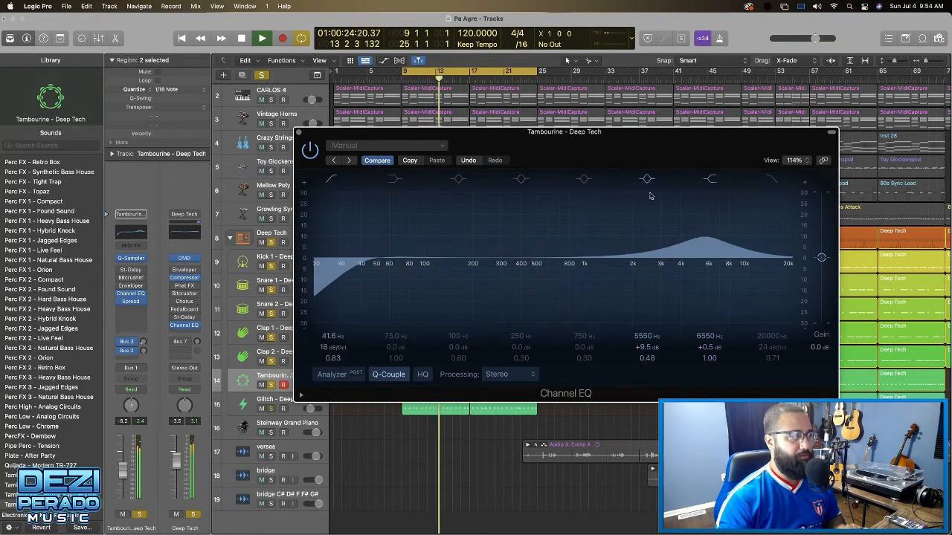
click(299, 133)
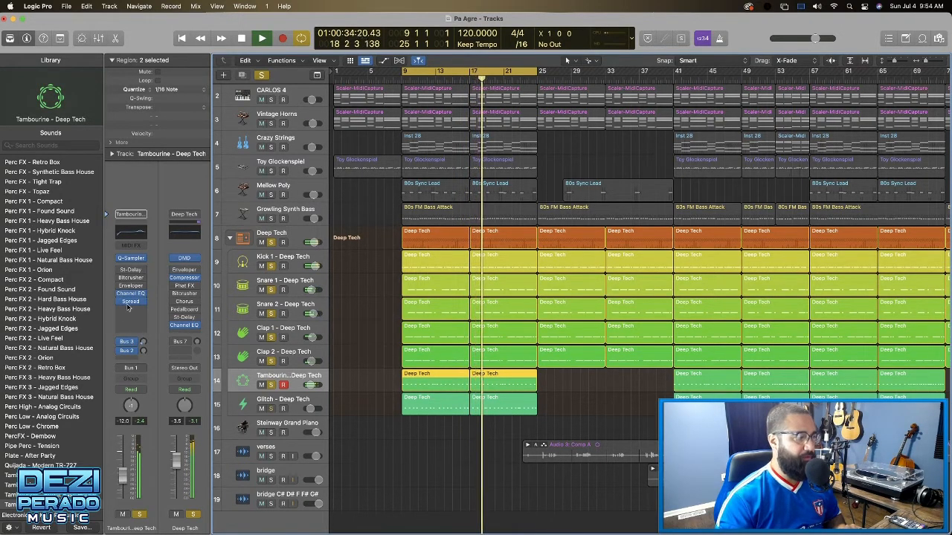
Adjust the Tambourine's reverb send on Bus 3 and delay send on Bus 2 within the drum loop
click(143, 347)
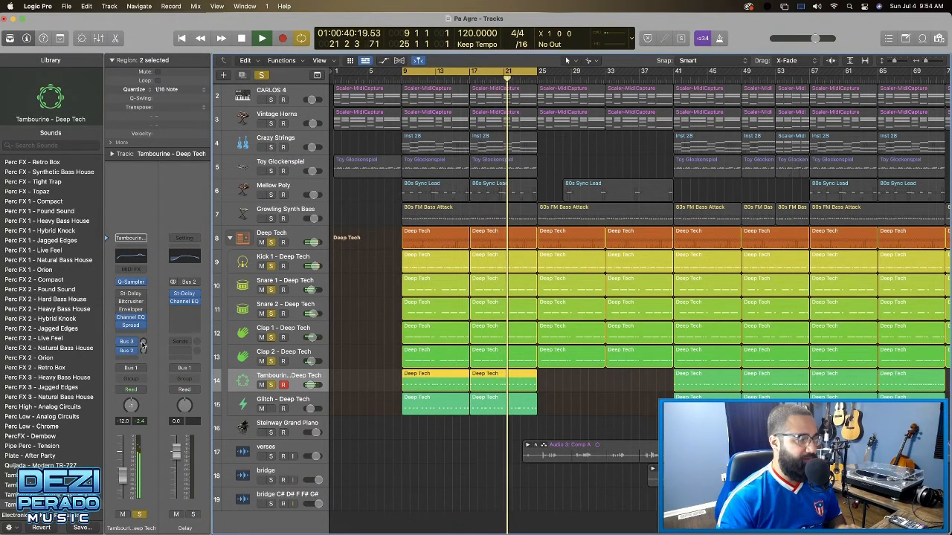
mouse_move(144, 343)
mouse_down()
mouse_move(143, 355)
mouse_move(143, 341)
mouse_up()
click(144, 350)
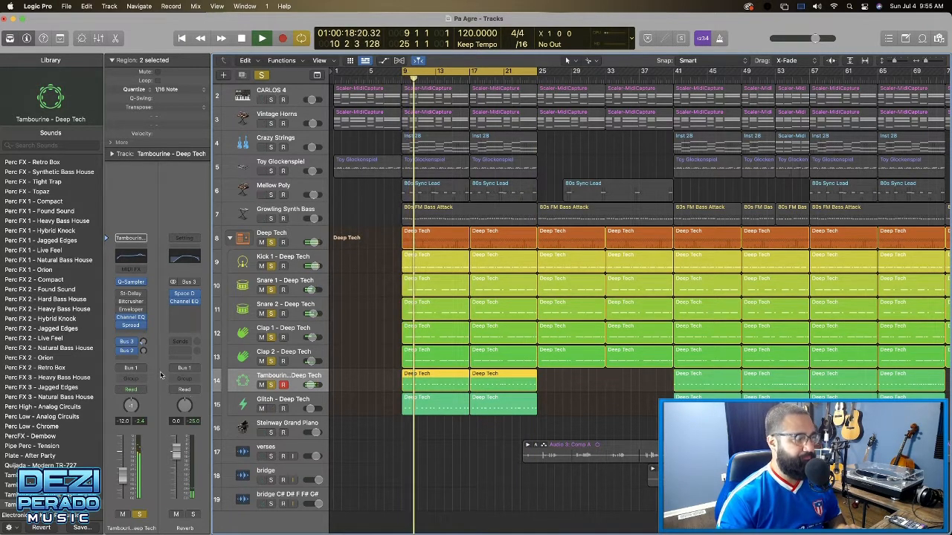
key(space)
Solo the Glitch track with the other drums and insert the Waves S1 Imager (s) on it during loop playback
click(281, 401)
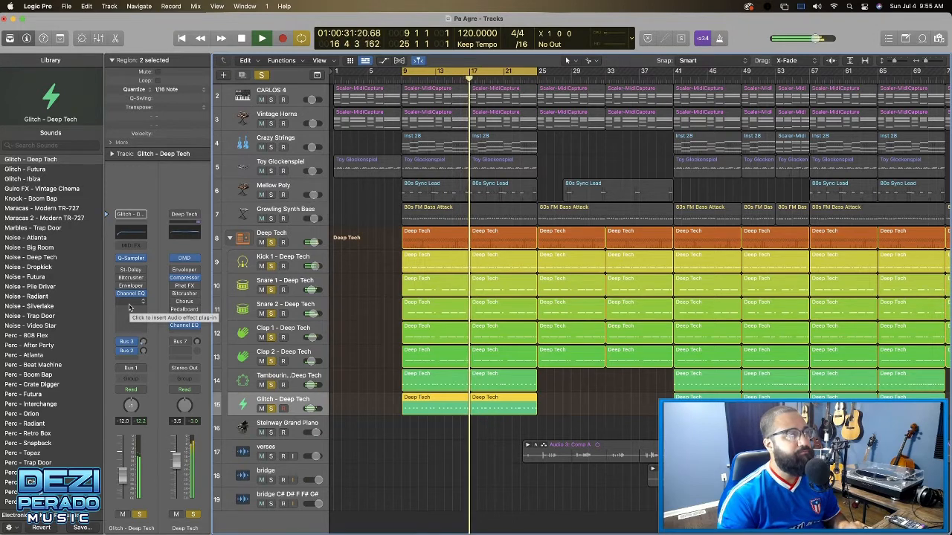
key(space)
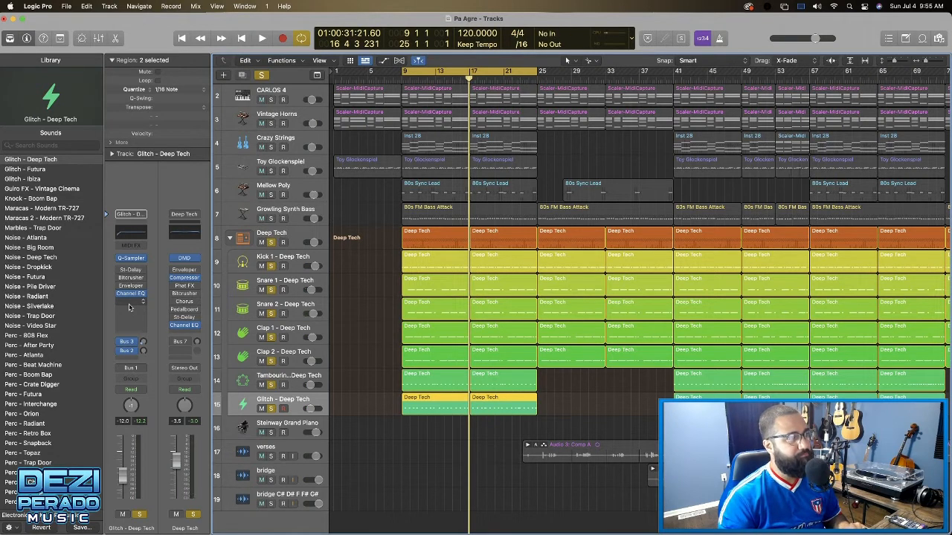
key(space)
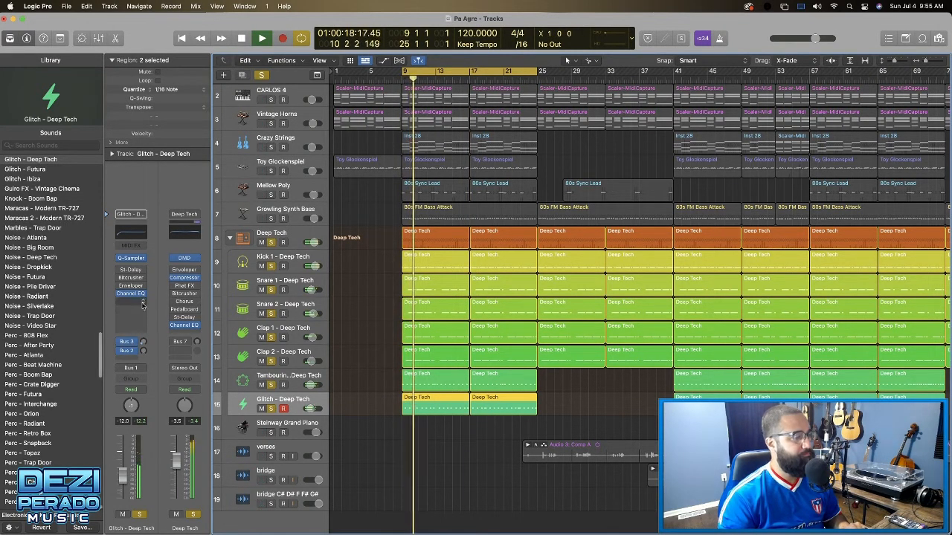
click(129, 302)
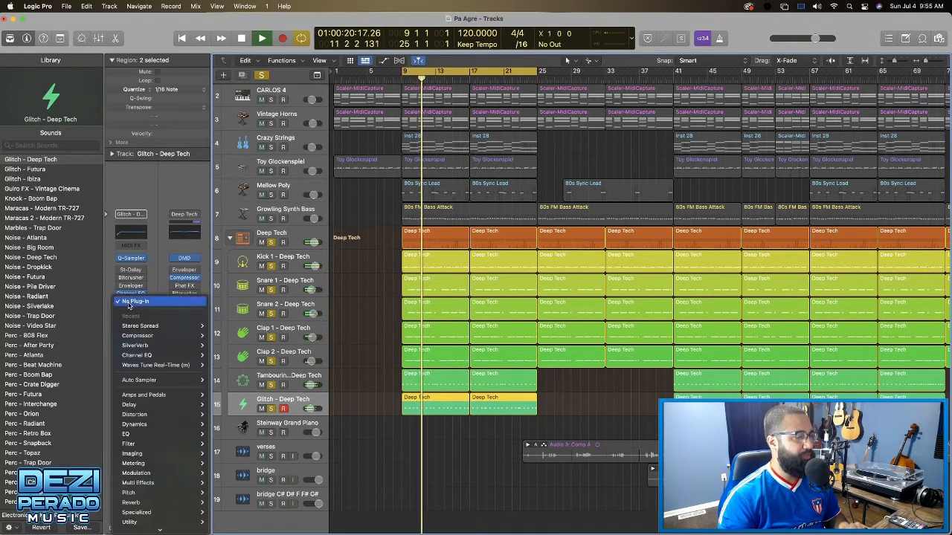
mouse_move(158, 503)
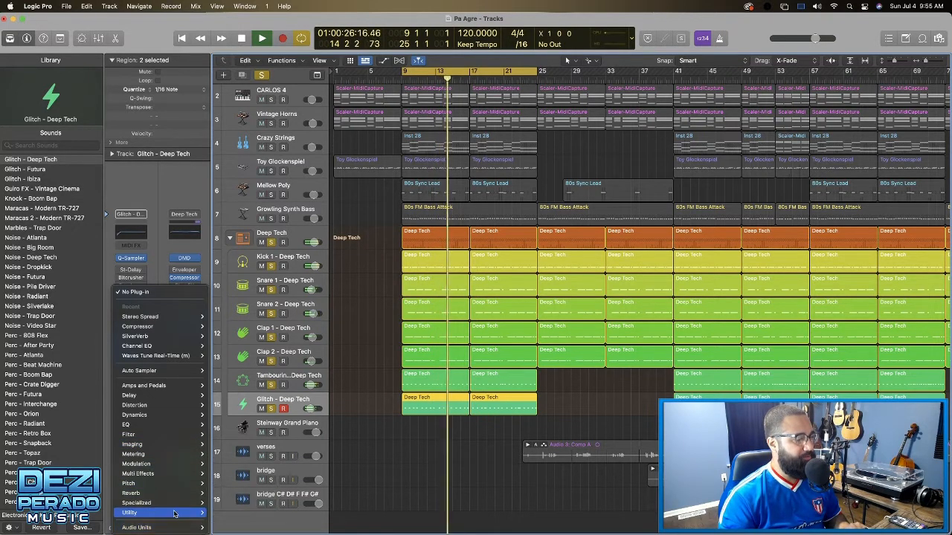
mouse_move(171, 527)
mouse_move(252, 525)
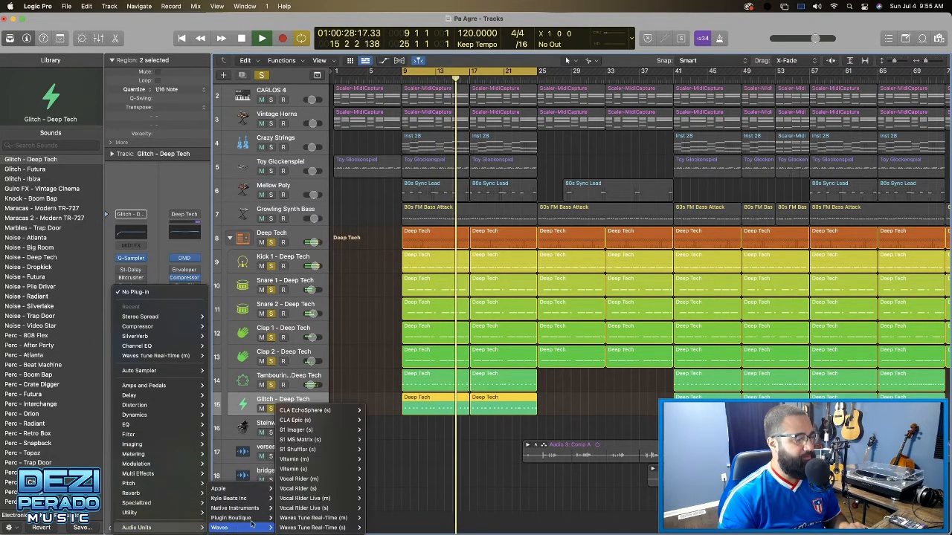
mouse_move(294, 434)
click(313, 432)
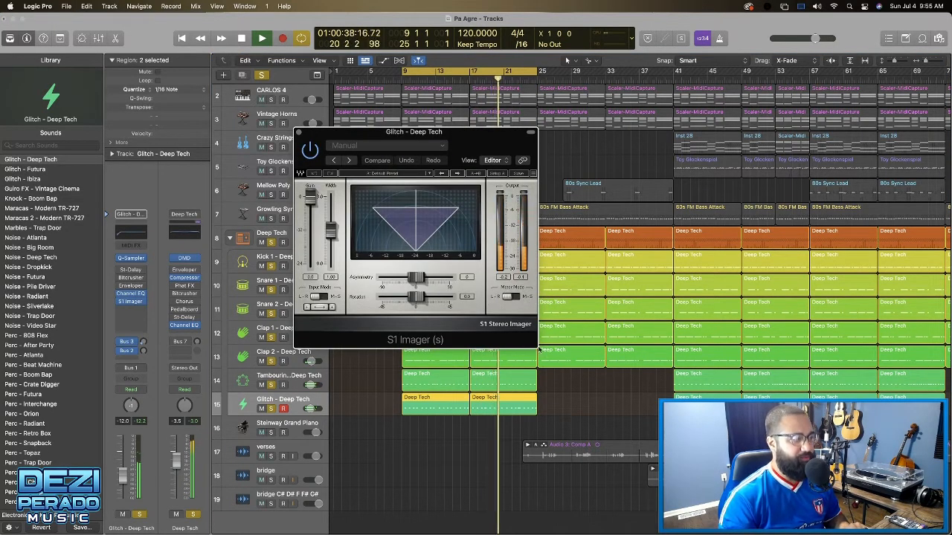
Isolate the Glitch track, set its S1 Imager width to 1.22 and asymmetry to 27, and re-solo the other drums
click(272, 242)
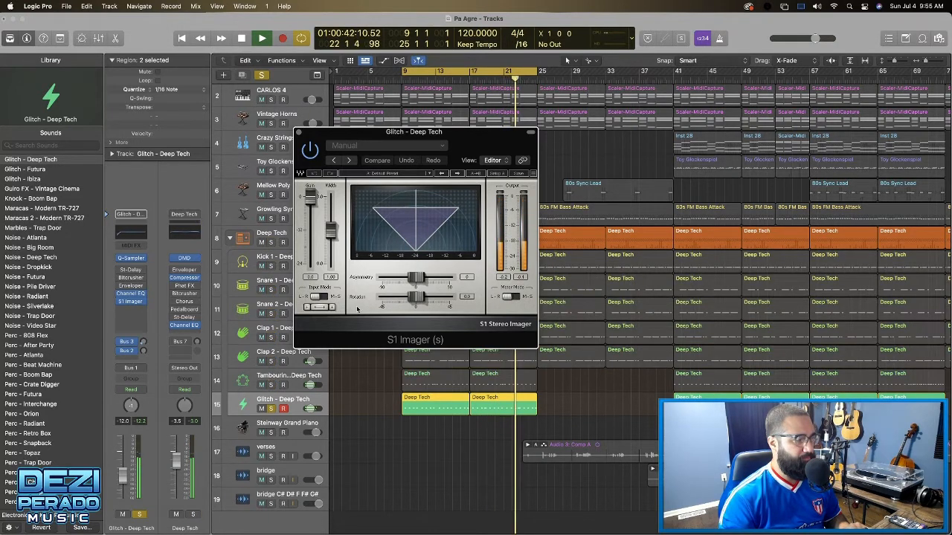
mouse_move(329, 232)
mouse_down()
mouse_move(330, 201)
mouse_move(331, 233)
mouse_up()
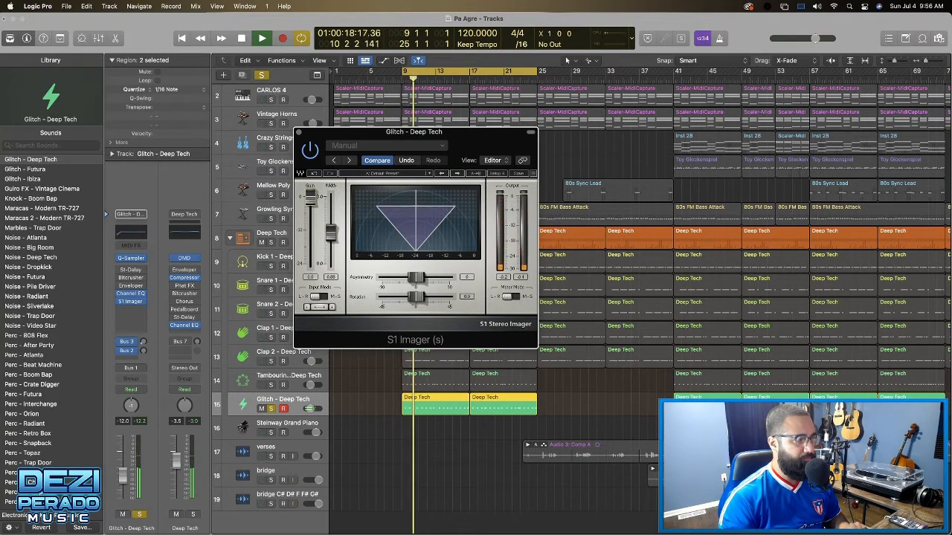
mouse_move(417, 279)
mouse_down()
mouse_move(401, 278)
mouse_move(439, 278)
mouse_move(405, 278)
mouse_move(426, 278)
mouse_up()
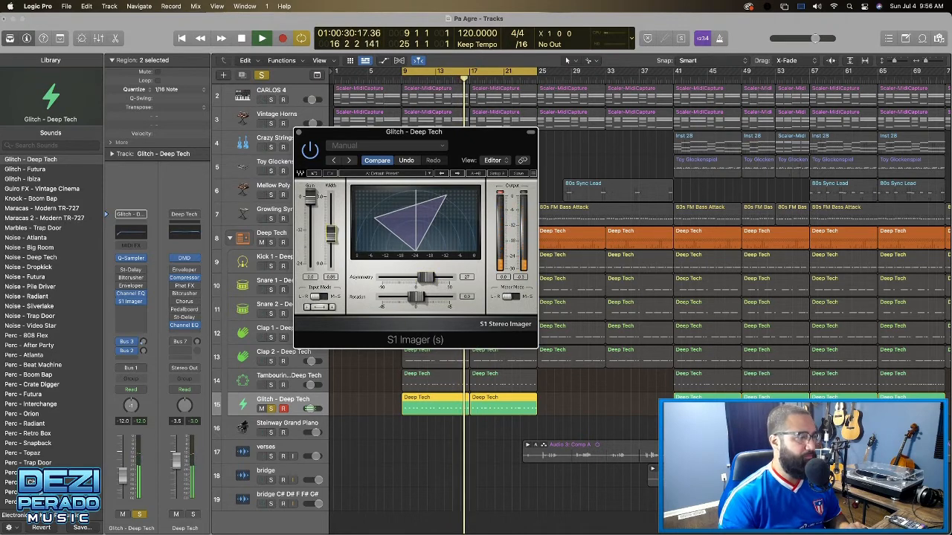
mouse_move(329, 232)
mouse_down()
mouse_move(330, 244)
mouse_move(329, 225)
mouse_up()
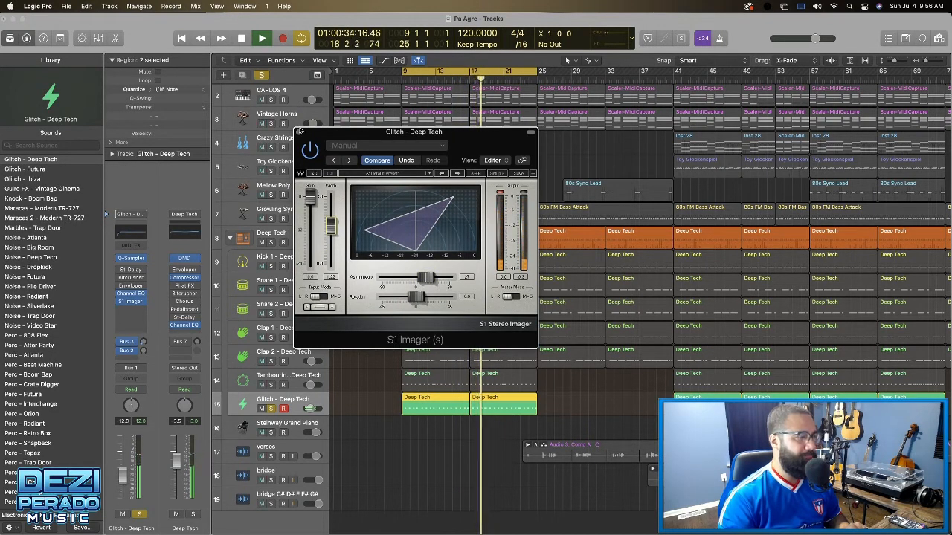
drag(271, 265, 269, 384)
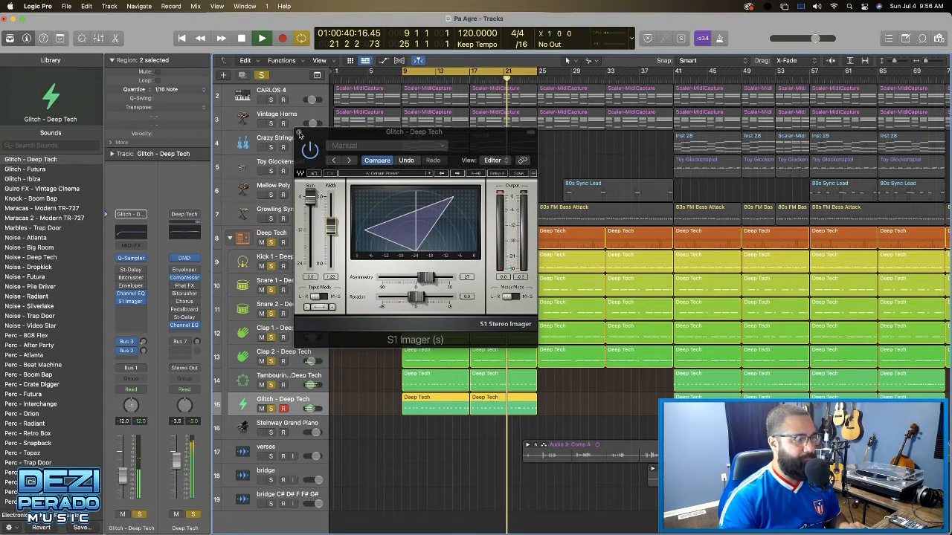
click(300, 134)
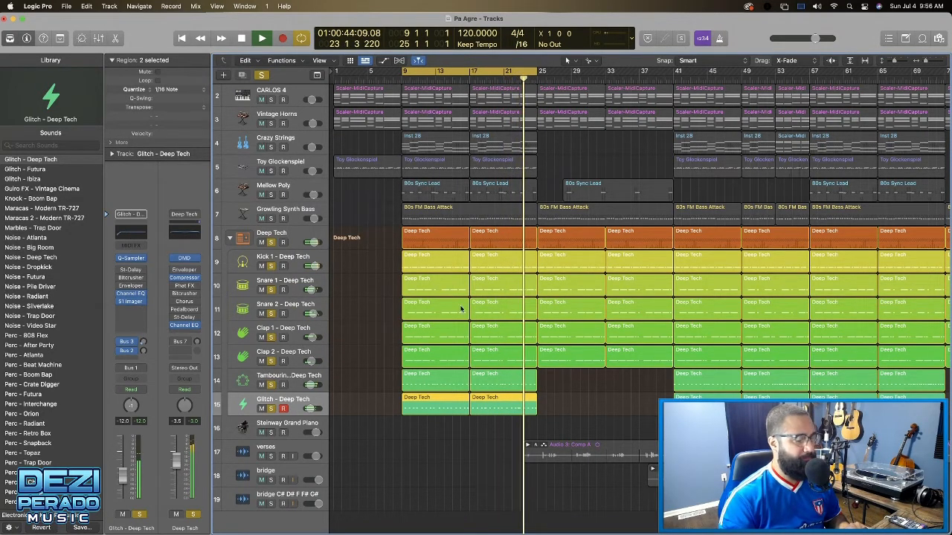
Boost the Glitch track's Channel EQ by +12.7 dB at 5000 Hz with a Q of 0.20, and close the EQ
click(130, 293)
drag(689, 259, 696, 231)
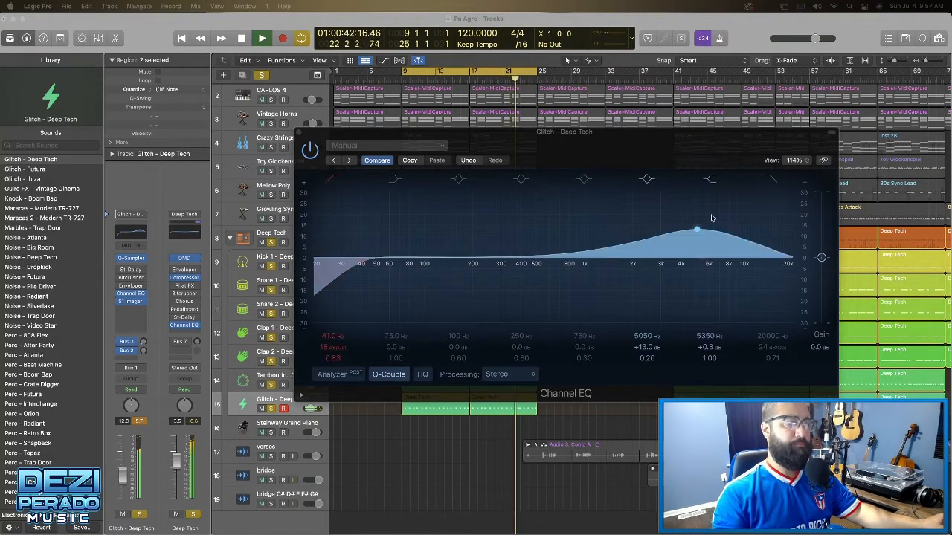
drag(696, 235, 694, 236)
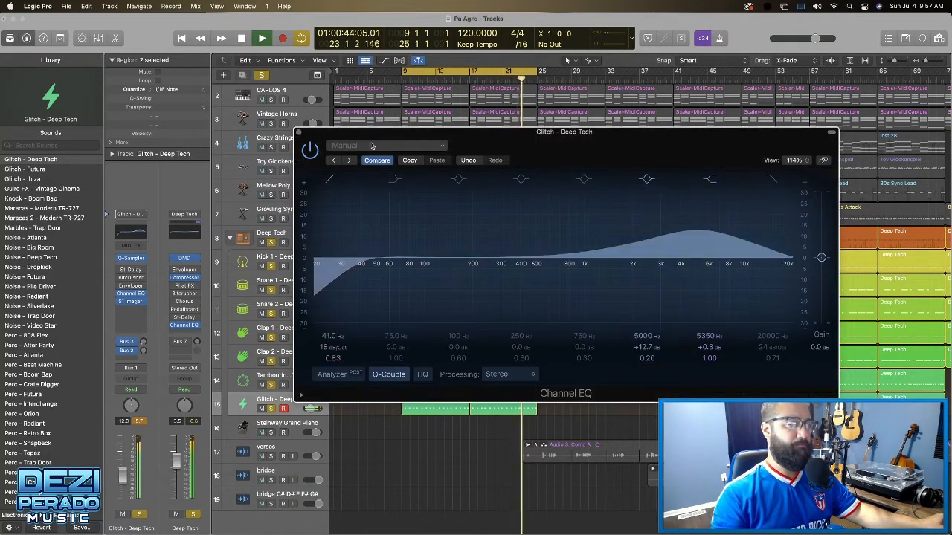
click(299, 133)
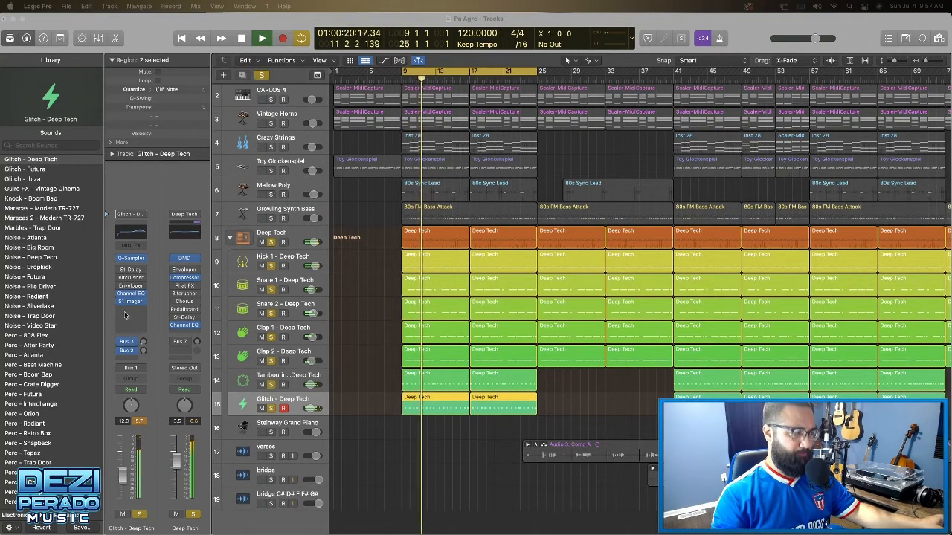
Adjust the Glitch track's reverb send on Bus 3 and replay the drum loop from its start
click(143, 345)
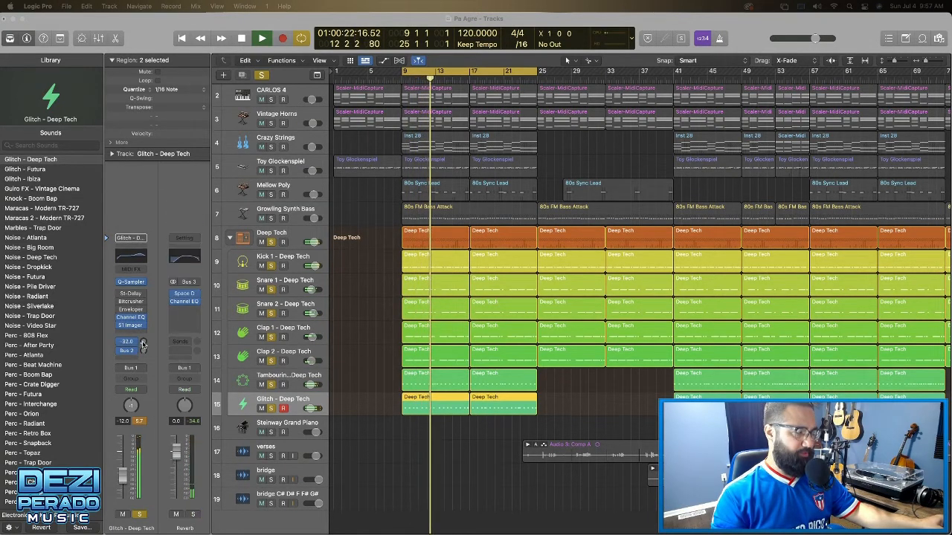
mouse_move(143, 346)
mouse_down()
mouse_move(147, 316)
mouse_move(145, 338)
mouse_up()
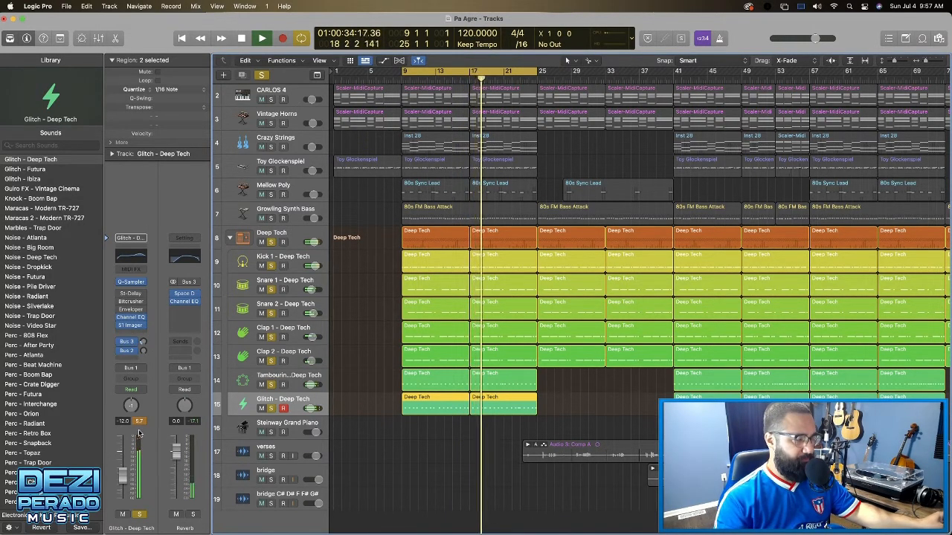
key(Return)
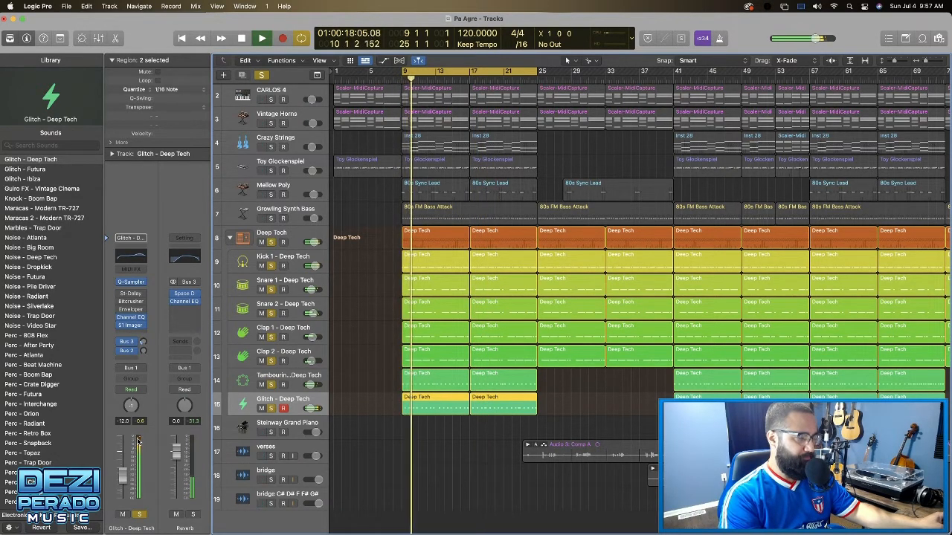
Insert a Compressor on the Glitch track with a -27 dB threshold and 3.1:1 ratio, and turn its limiter on
click(131, 334)
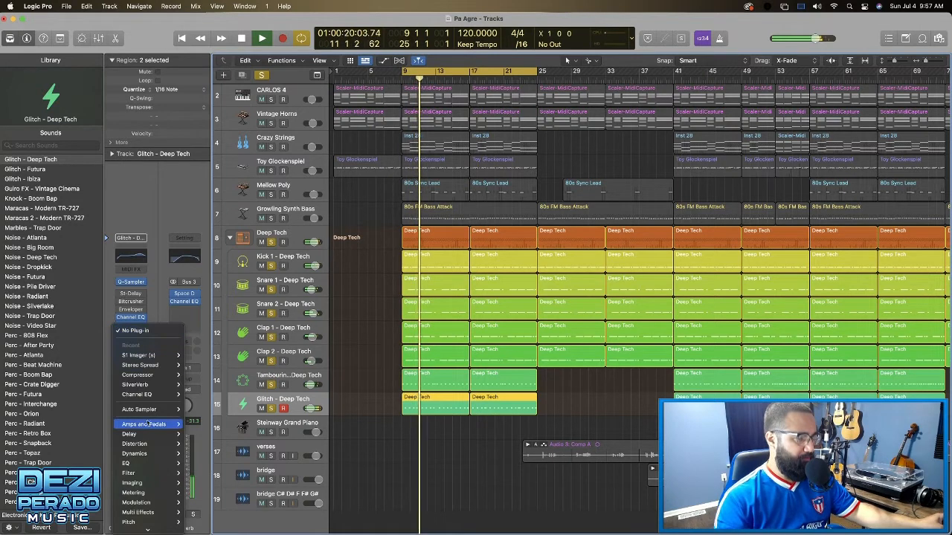
click(140, 356)
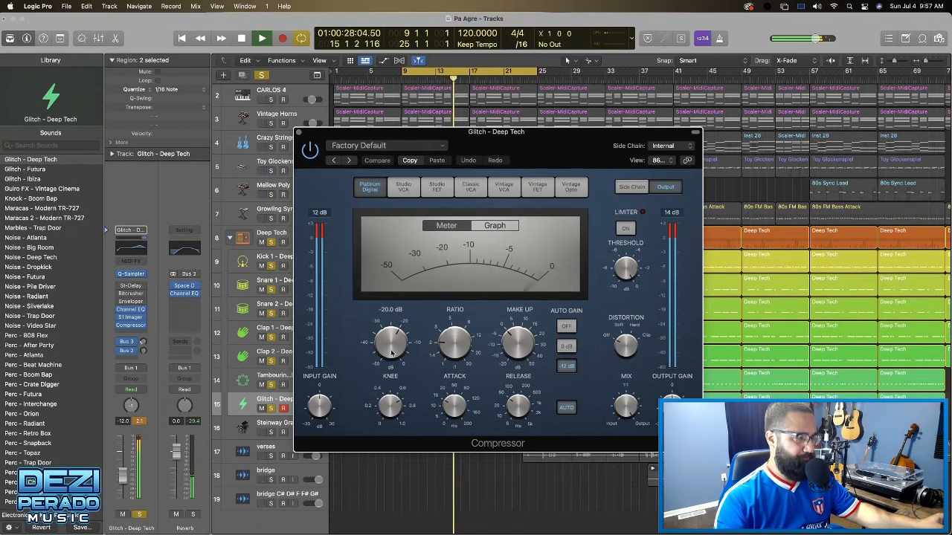
drag(408, 329, 392, 359)
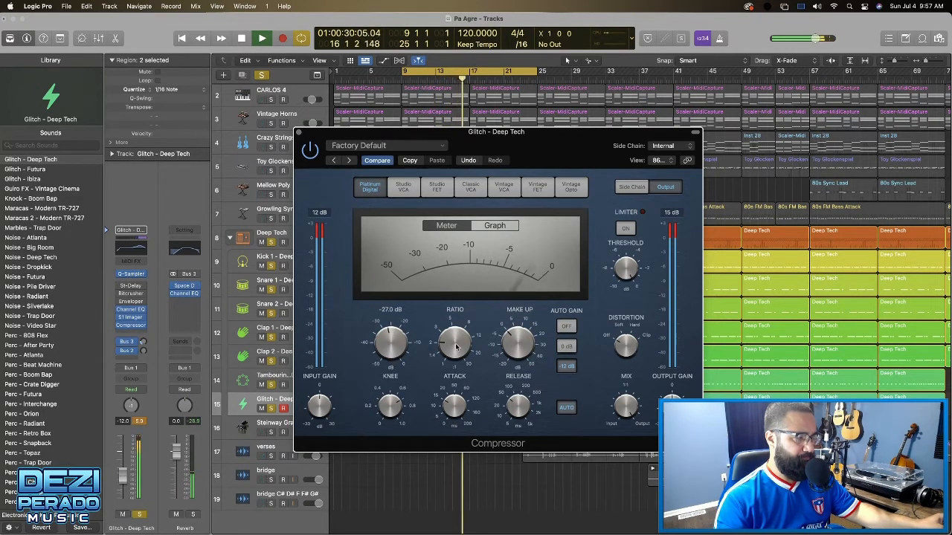
mouse_move(456, 348)
mouse_down()
mouse_move(456, 326)
mouse_move(454, 334)
mouse_up()
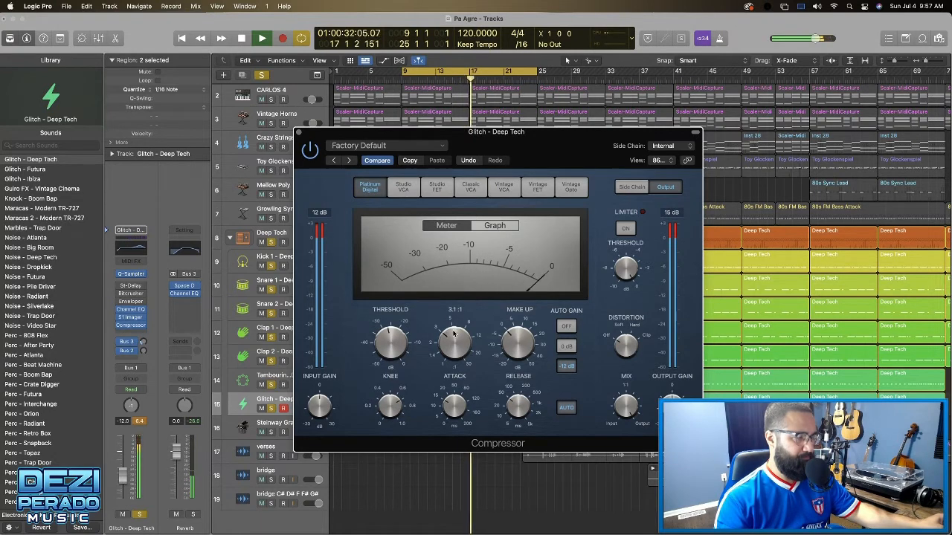
click(626, 232)
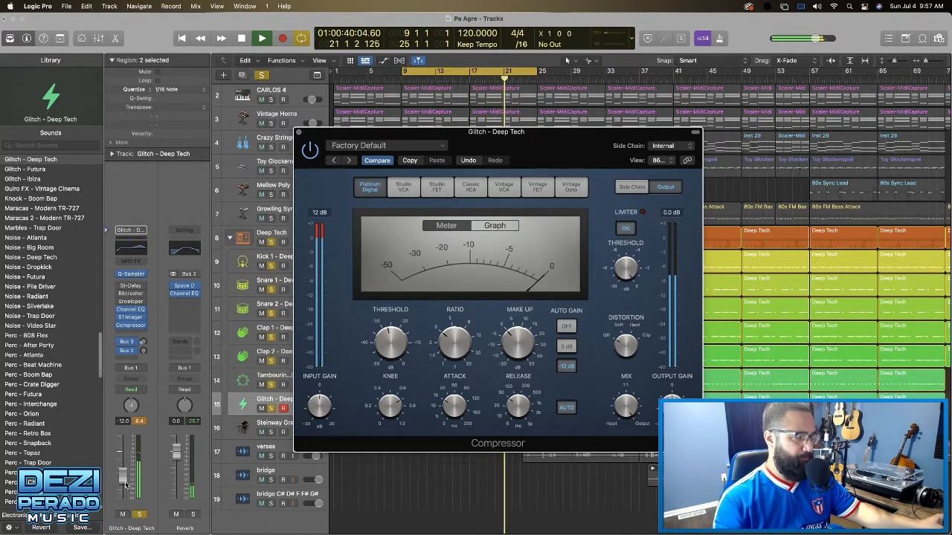
Raise the Glitch track's level to -2.9 dB, check the Compressor's output gain and audition the loop
drag(127, 485, 124, 459)
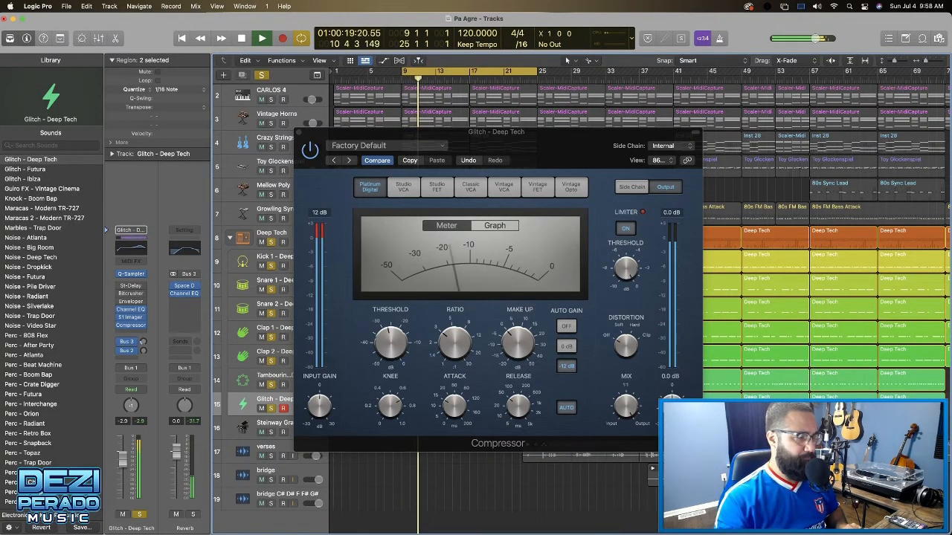
drag(672, 405, 672, 402)
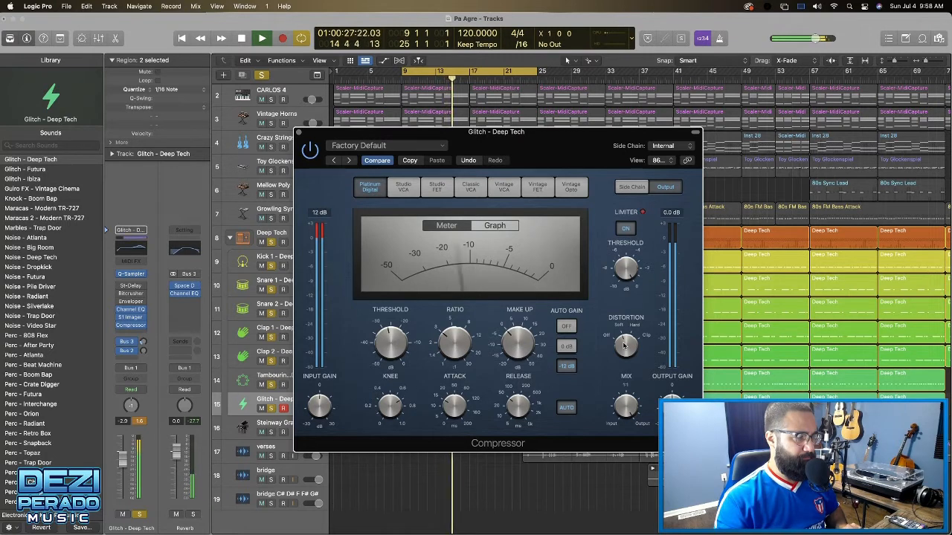
key(space)
key(space)
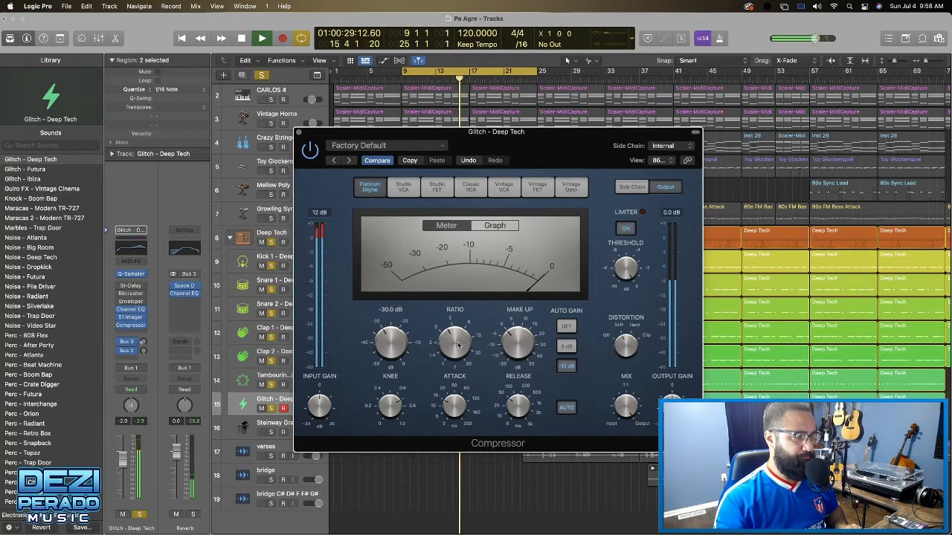
Set the Glitch Compressor's threshold to -31 dB and its ratio to about 5.6:1, and stop playback
drag(452, 348, 454, 337)
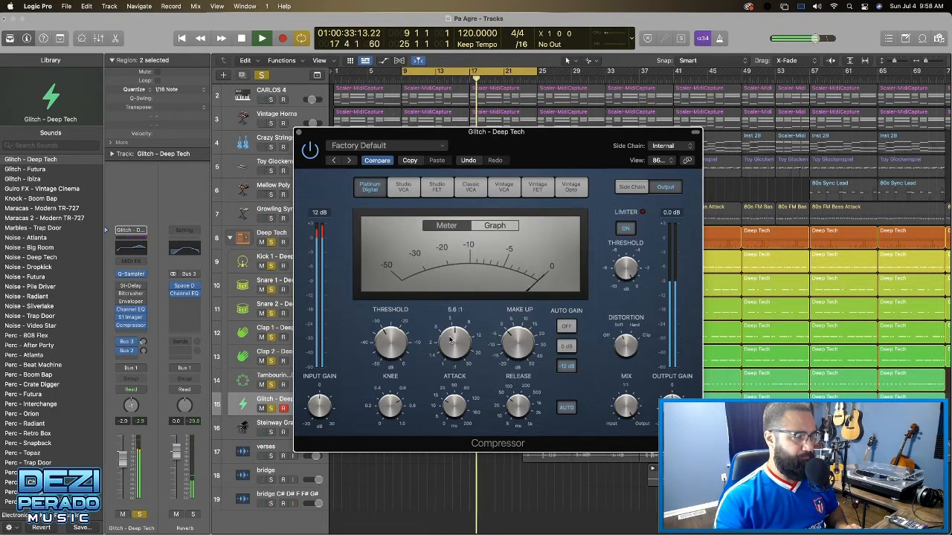
drag(448, 339, 448, 340)
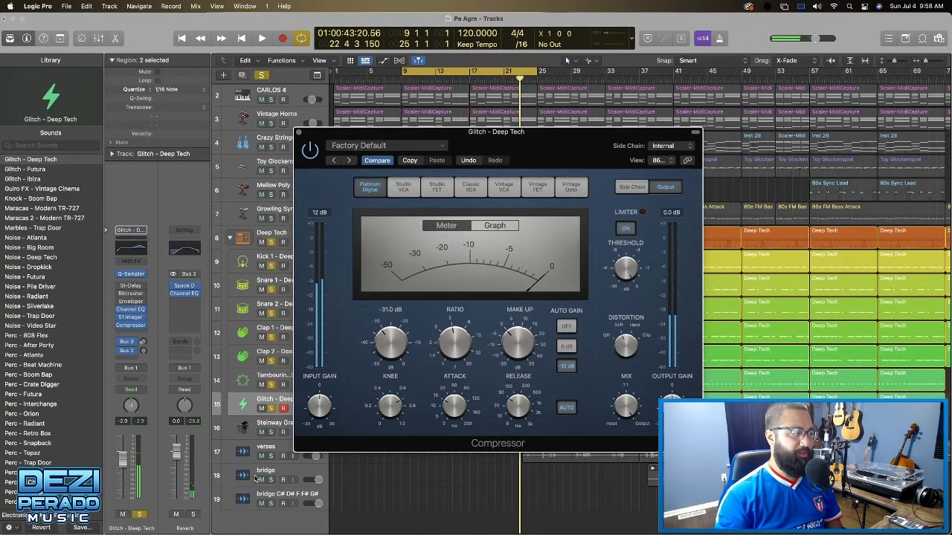
scroll(257, 478, right, 2)
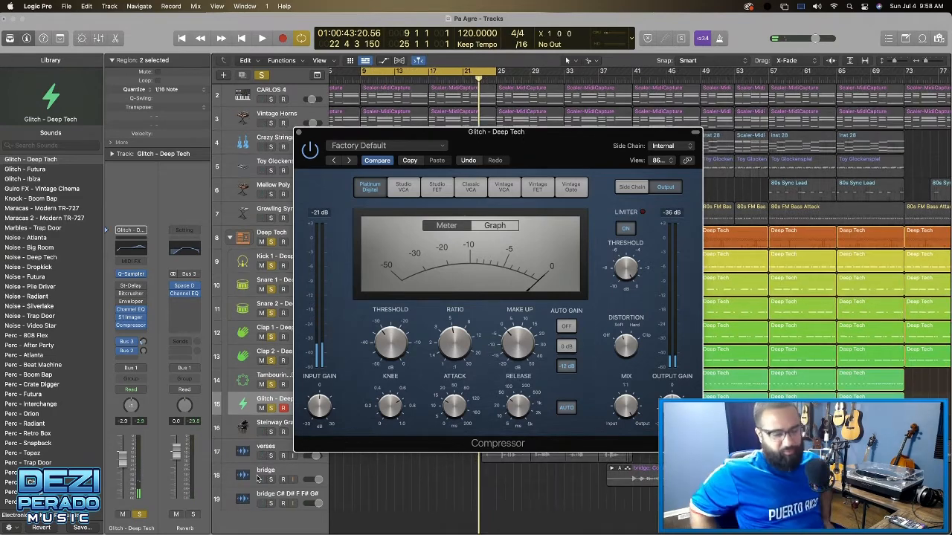
scroll(257, 478, up, 2)
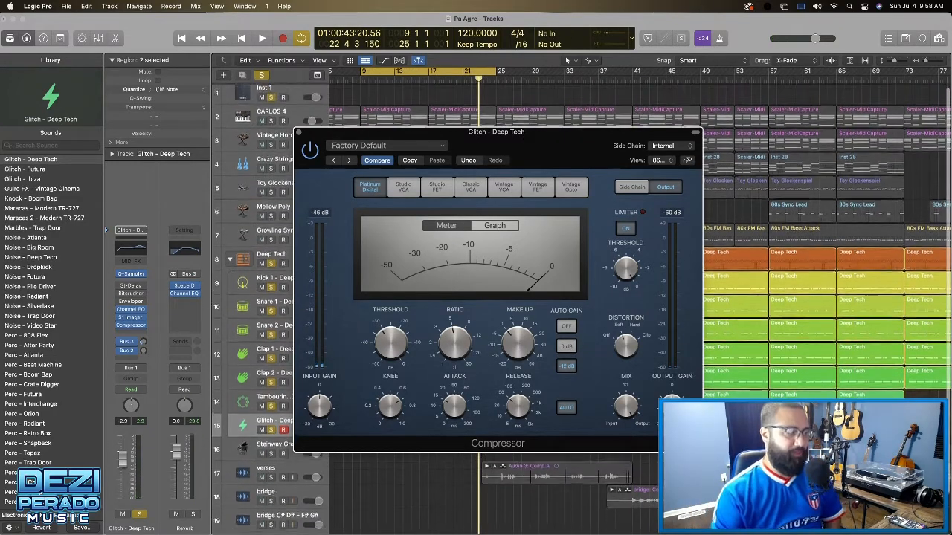
Set the Glitch track's level to -3.3 dB and compare the loop with its Compressor bypassed and active
click(216, 400)
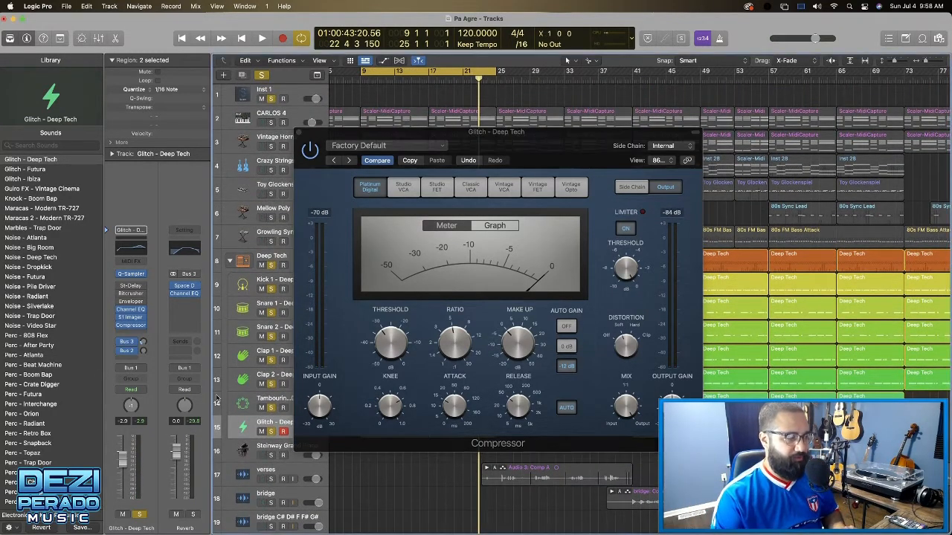
key(space)
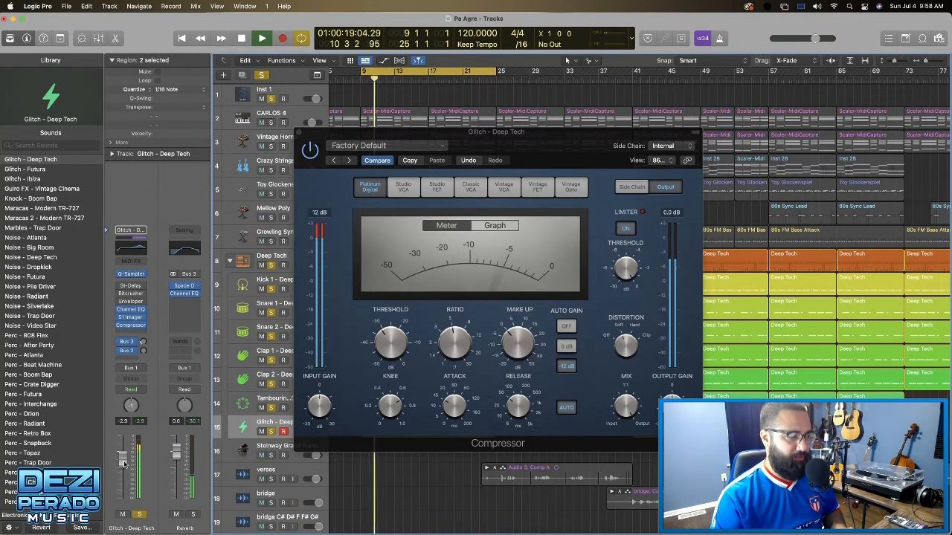
click(310, 151)
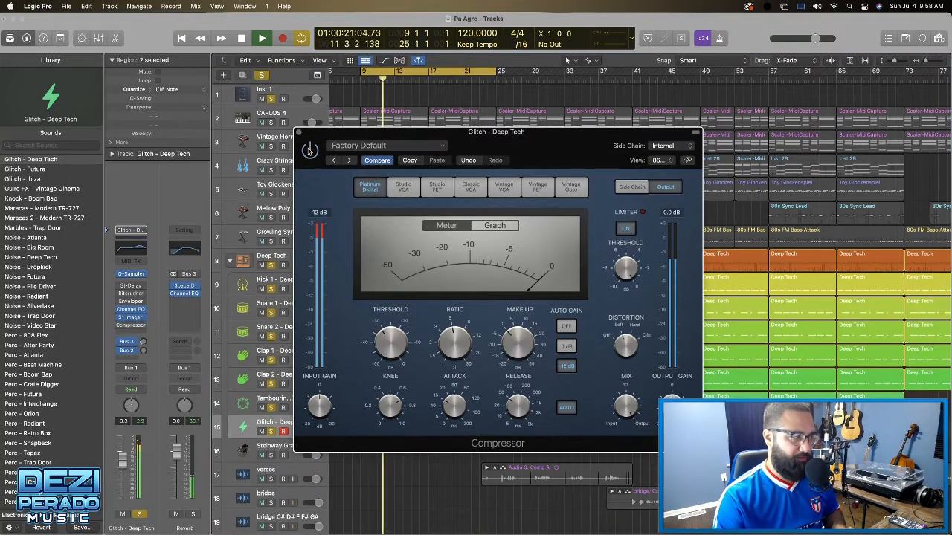
click(310, 153)
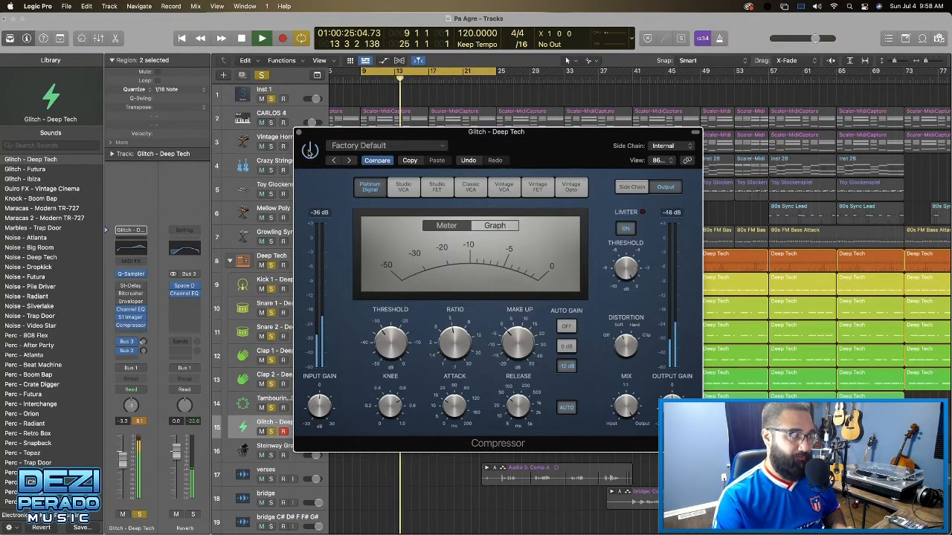
key(Return)
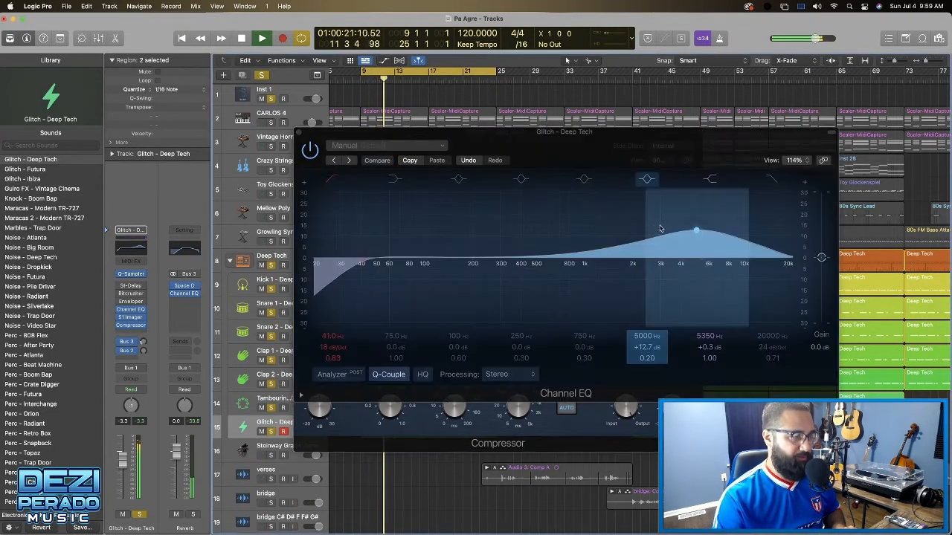
Reduce the Glitch Channel EQ boost to +9.5 dB at 4840 Hz and close the EQ
drag(695, 231, 695, 239)
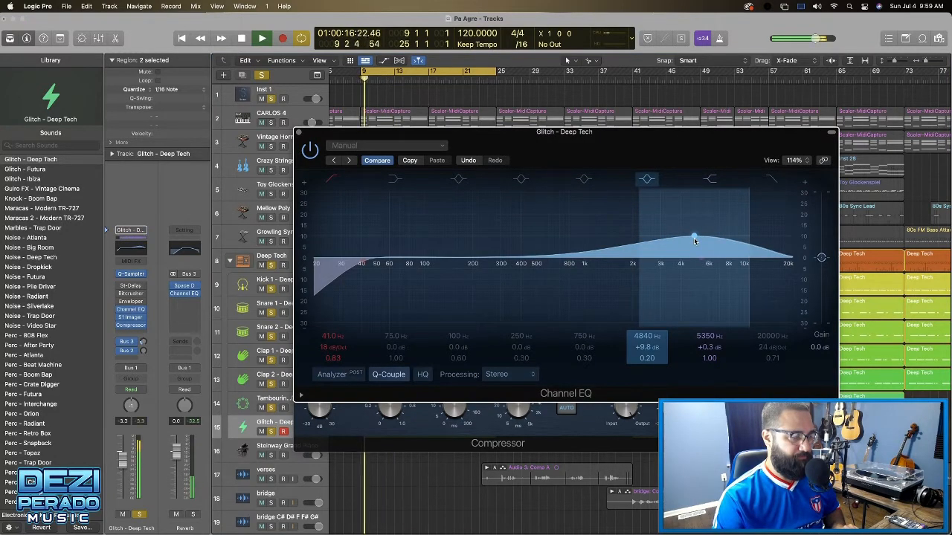
drag(694, 239, 695, 240)
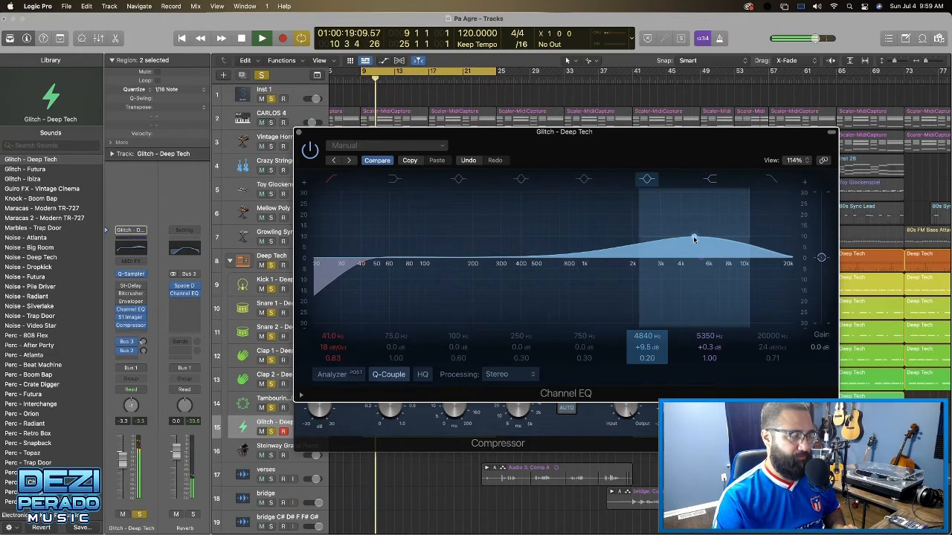
click(298, 132)
Stop playback, close the Glitch Compressor and save the project
key(space)
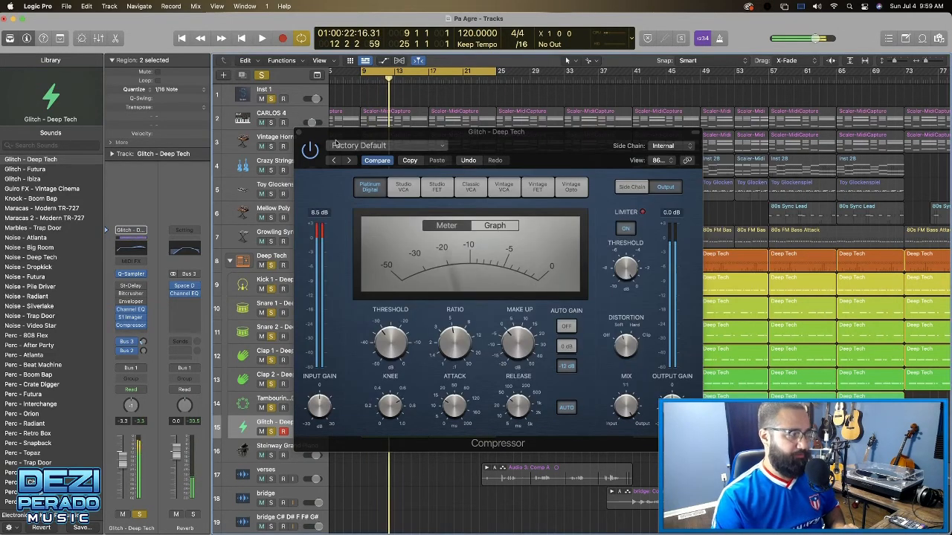
click(299, 133)
key(super+s)
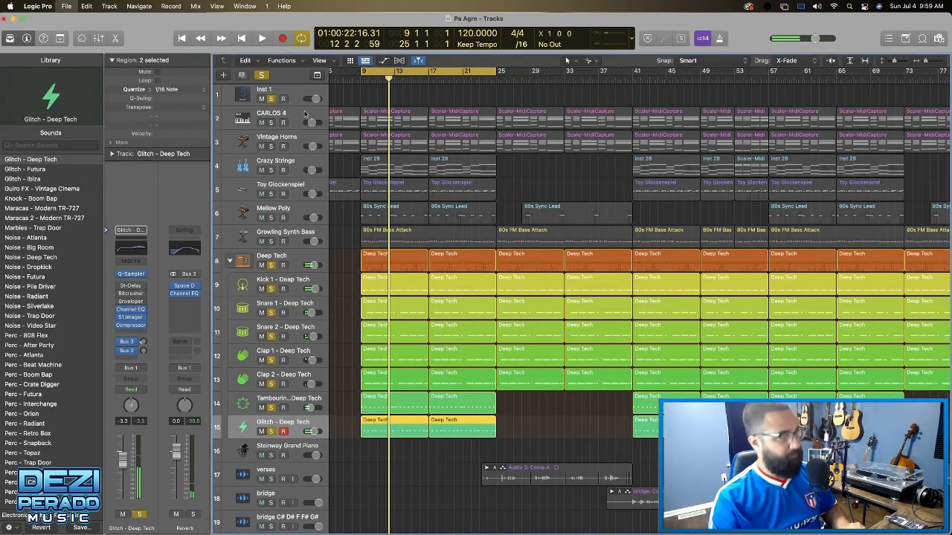
Open the mixer and play the soloed drum loop to check the balance of the drum channels
click(99, 39)
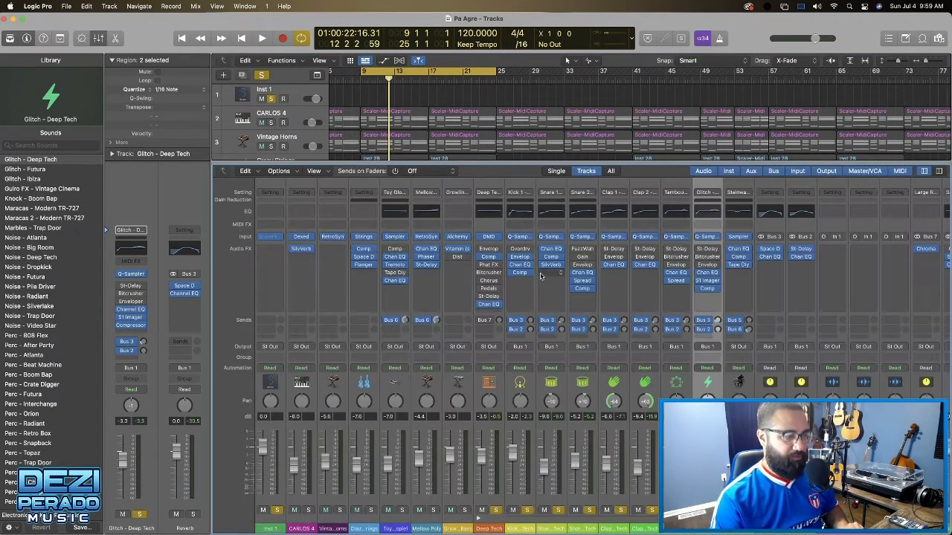
key(space)
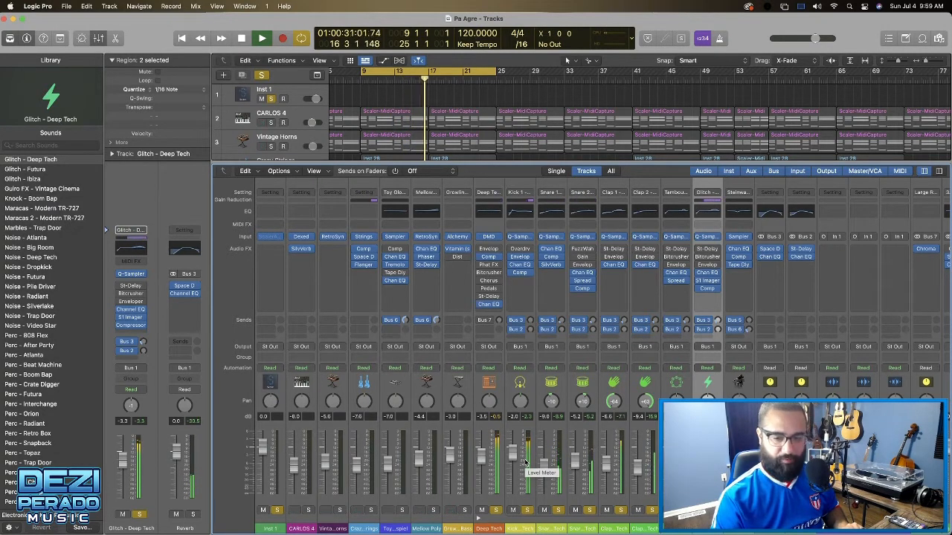
key(space)
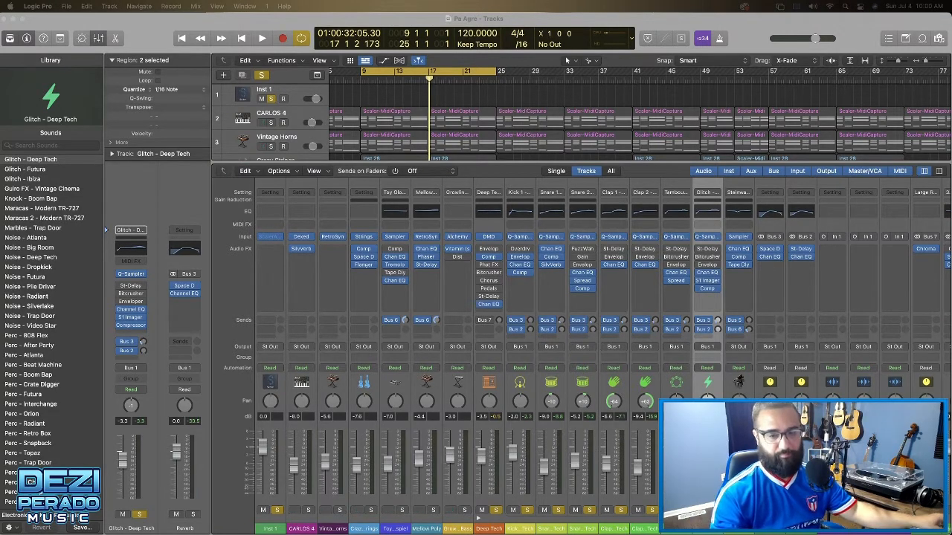
Balance the snares in the mixer during loop playback, with Snare 1 at -6.8 dB and Snare 2 at -4.8 dB
click(401, 89)
key(space)
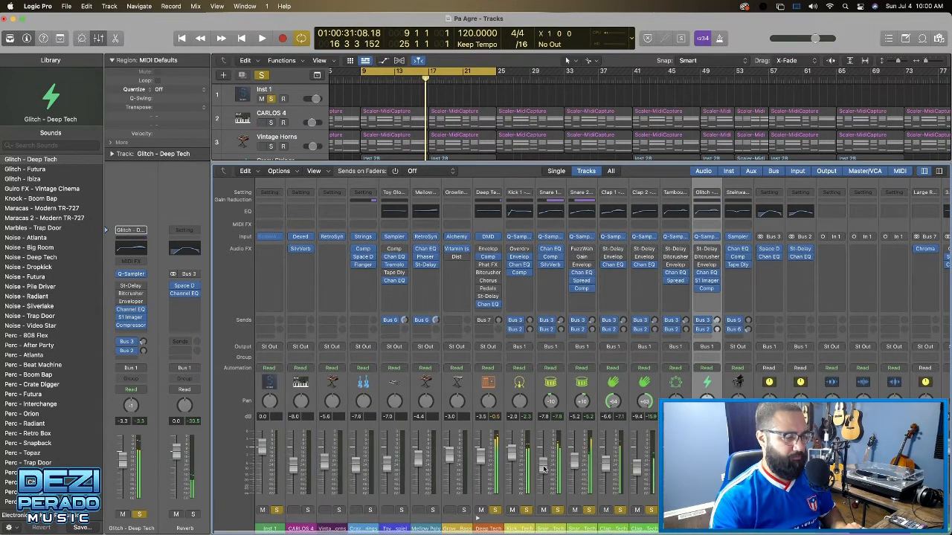
key(space)
key(space)
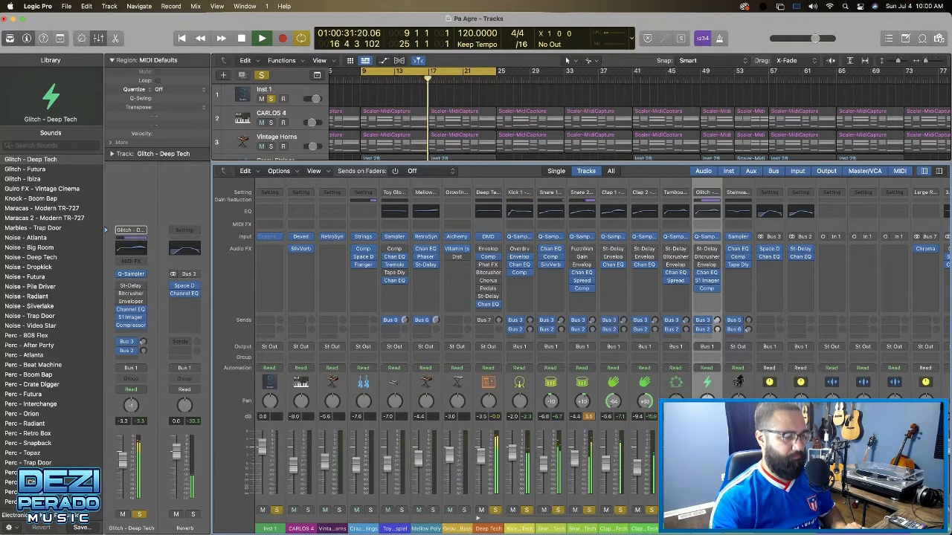
key(space)
key(space)
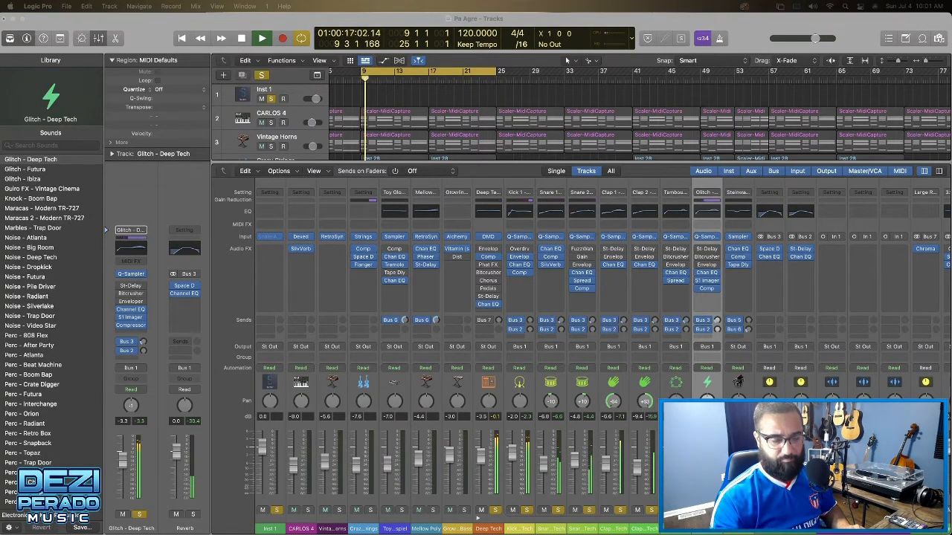
click(241, 38)
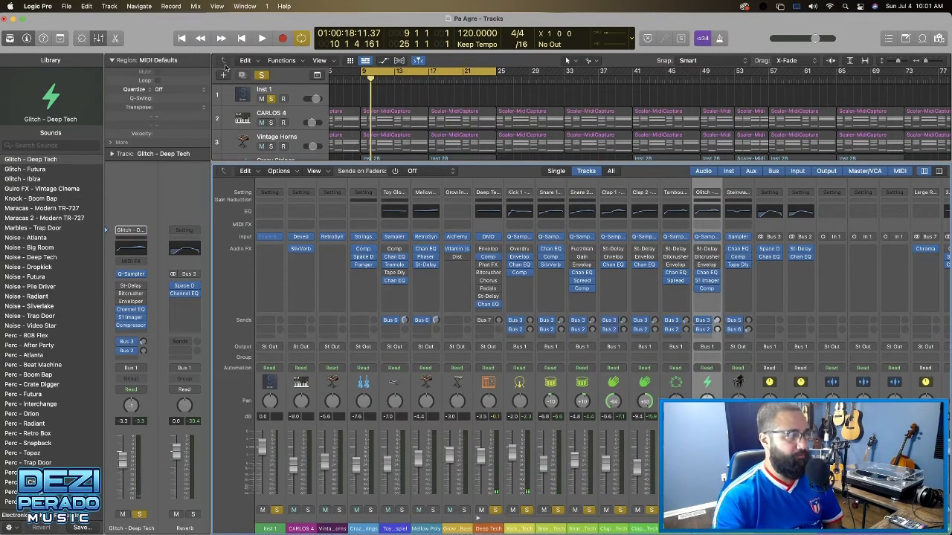
Hide the mixer, clear the solos on the drum tracks and Inst 1, and solo the whole Deep Tech track stack
click(97, 39)
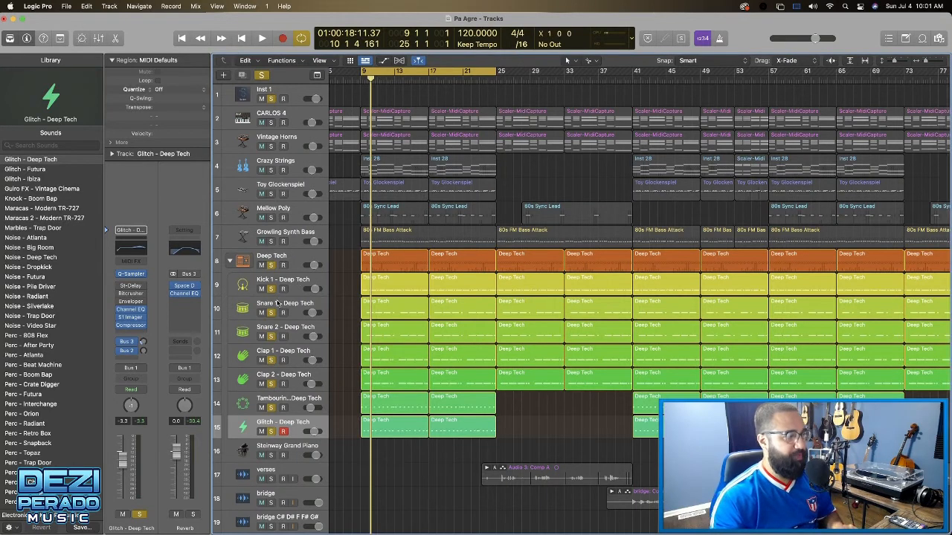
drag(271, 265, 272, 433)
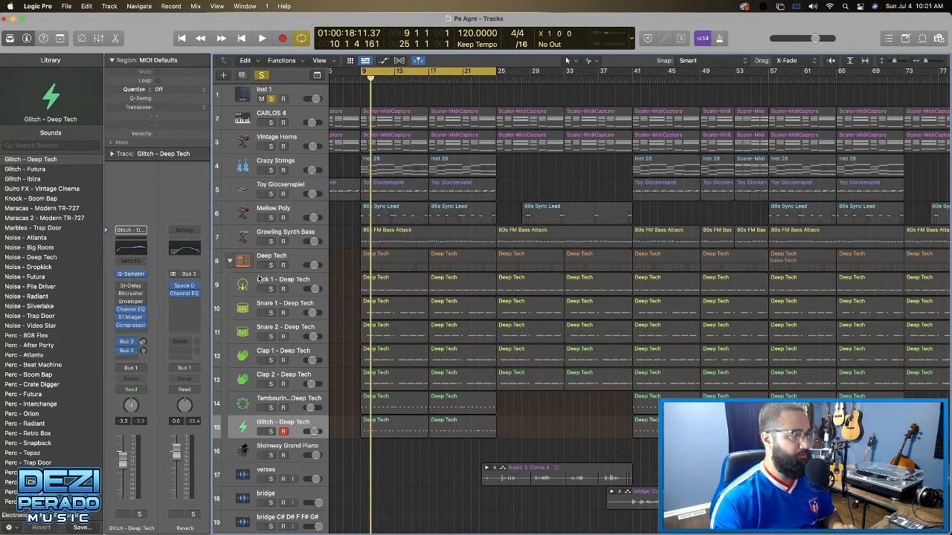
click(271, 99)
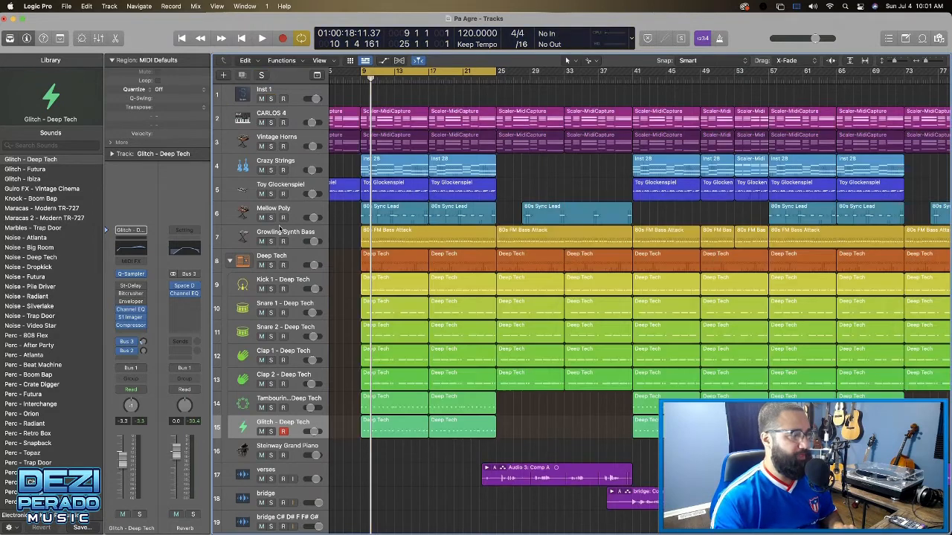
click(271, 265)
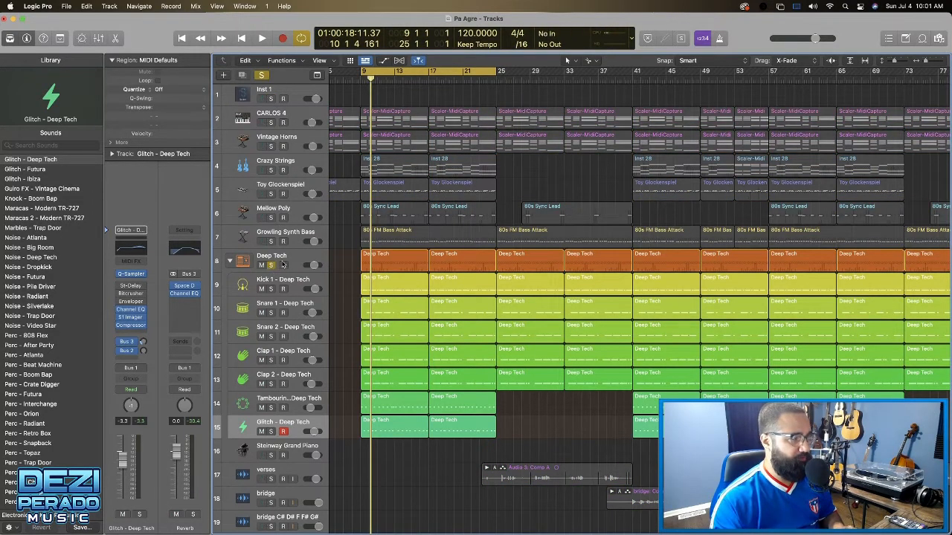
Set the Deep Tech stack's volume to -5.0 dB while its soloed drum loop plays, and stop playback
click(282, 264)
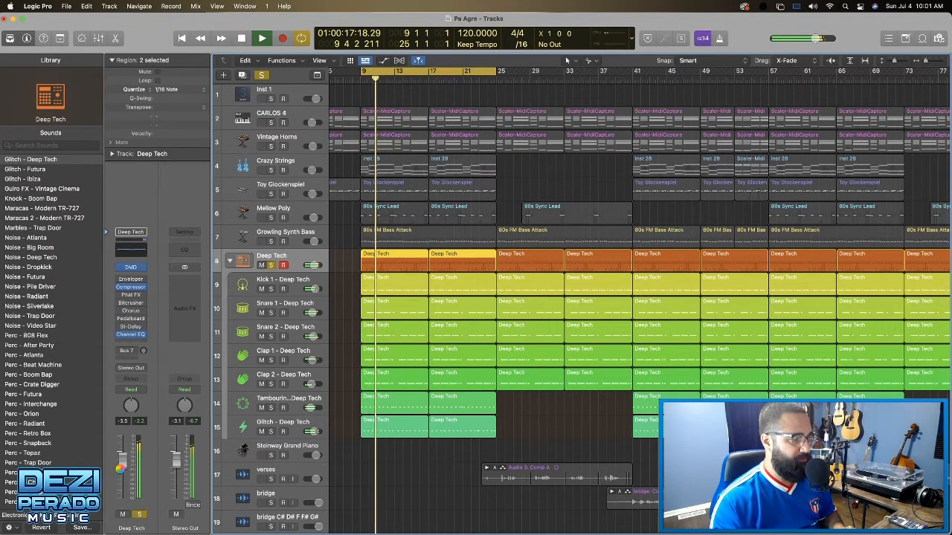
mouse_move(121, 470)
mouse_down()
mouse_move(123, 510)
mouse_move(123, 466)
mouse_up()
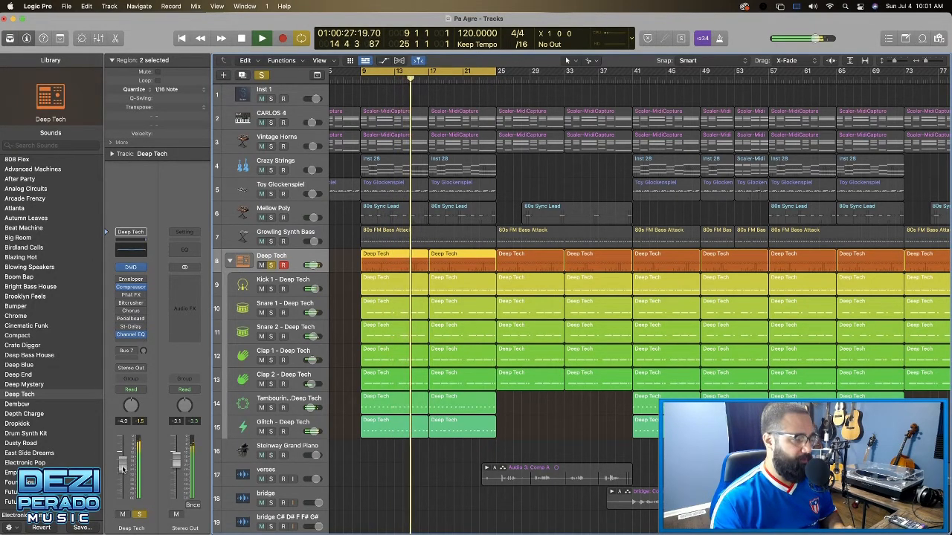
key(Return)
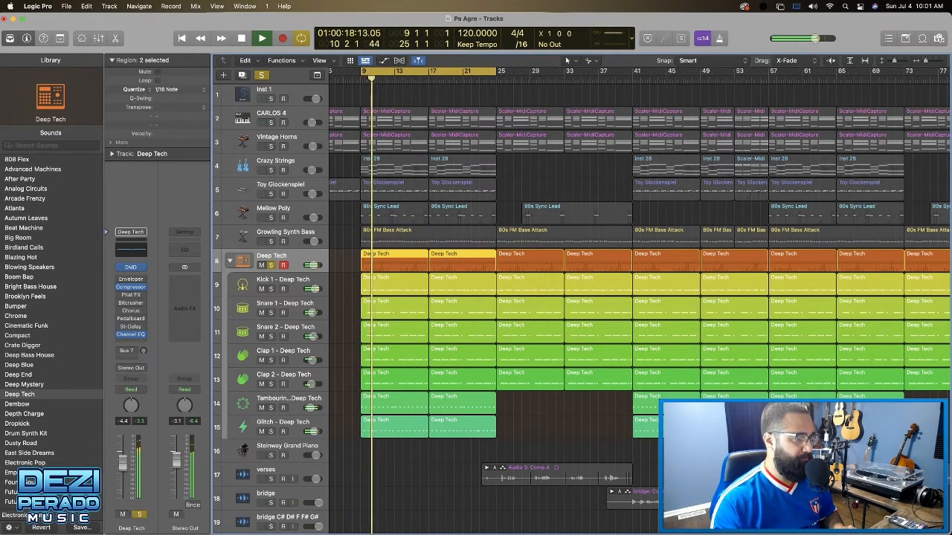
key(Return)
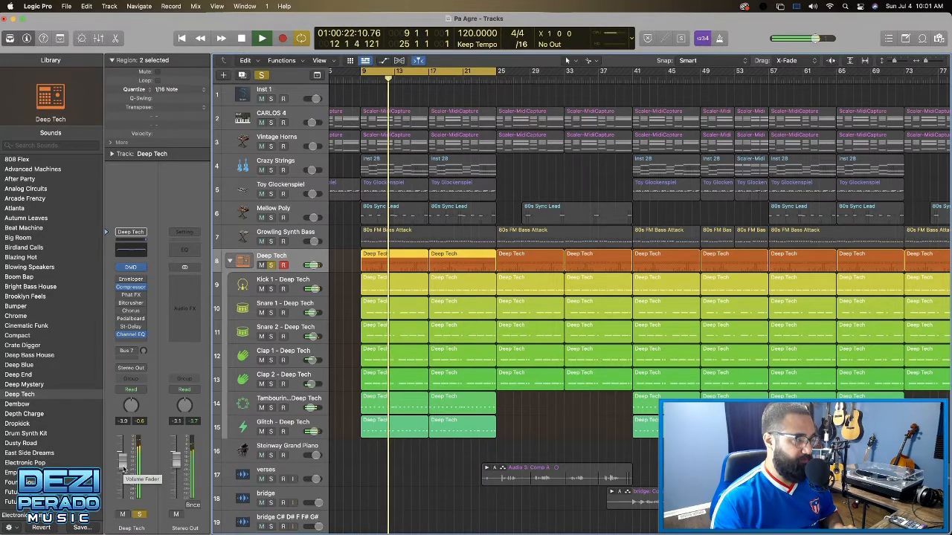
drag(123, 468, 133, 473)
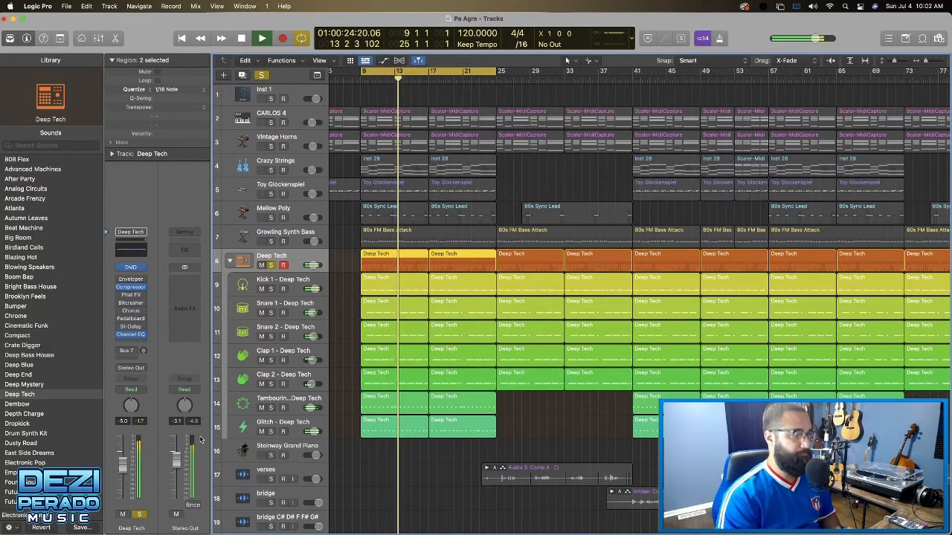
key(space)
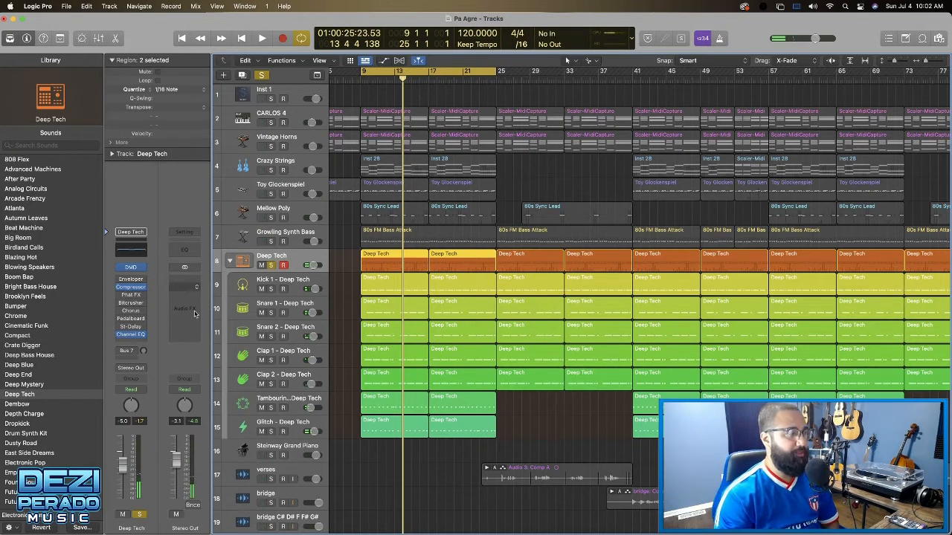
Clear the Deep Tech stack's solo and play the full arrangement to check the drums against the other tracks
click(270, 265)
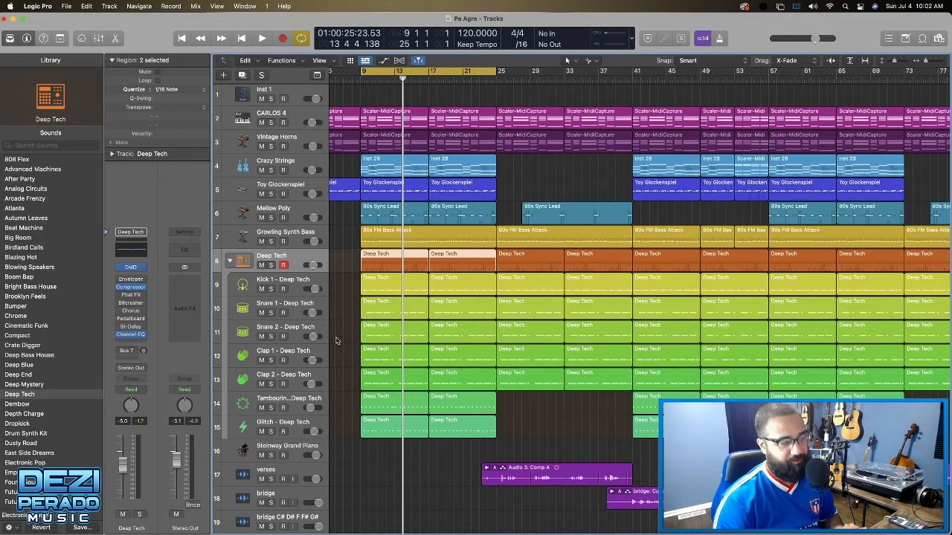
key(space)
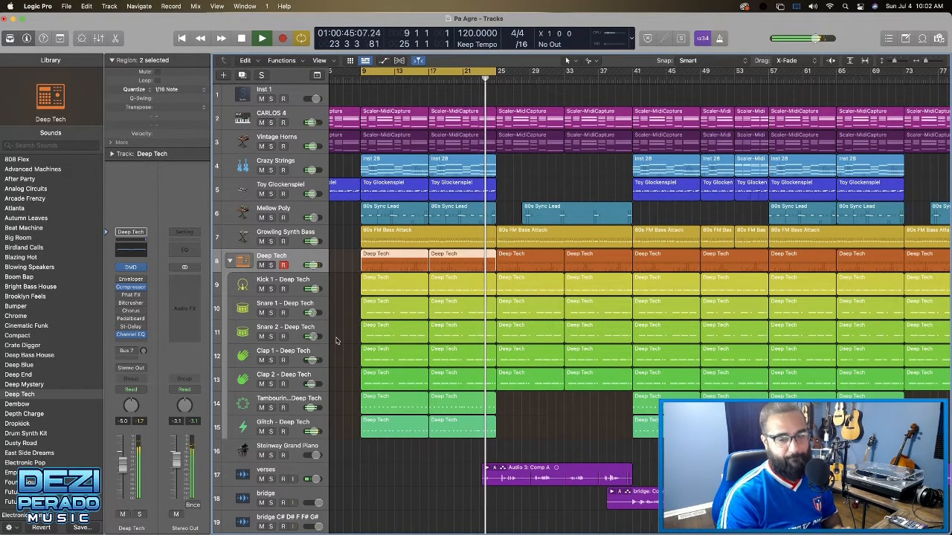
key(space)
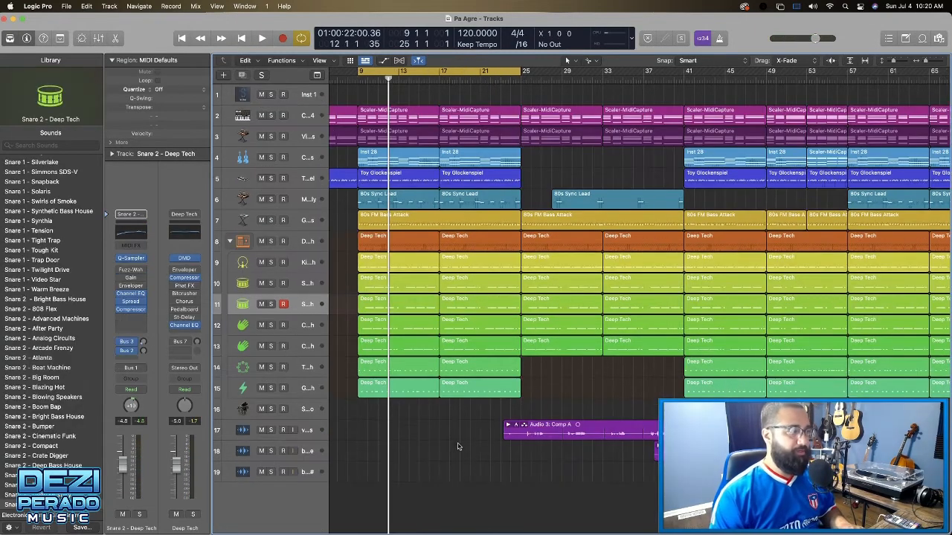
Solo the Growling Synth Bass together with the Deep Tech stack and start loop playback
scroll(468, 320, up, 3)
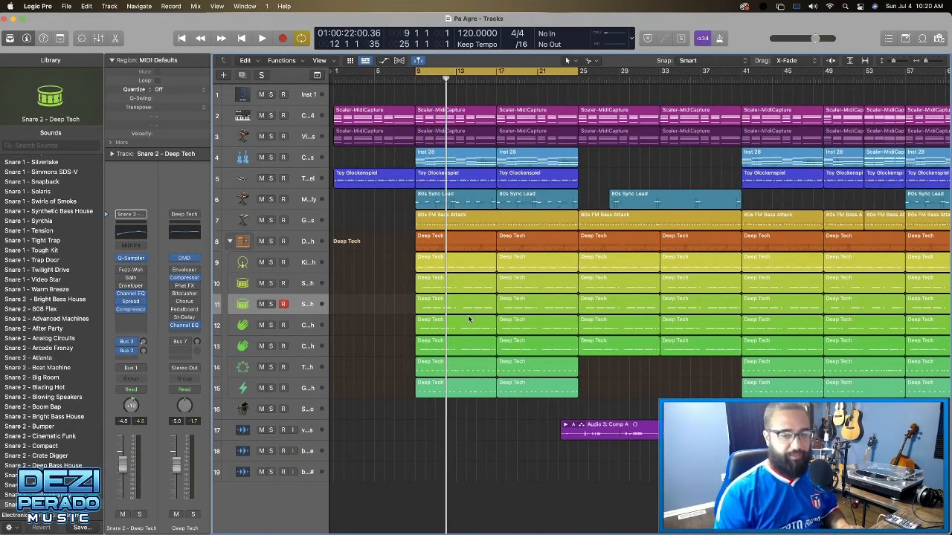
click(294, 220)
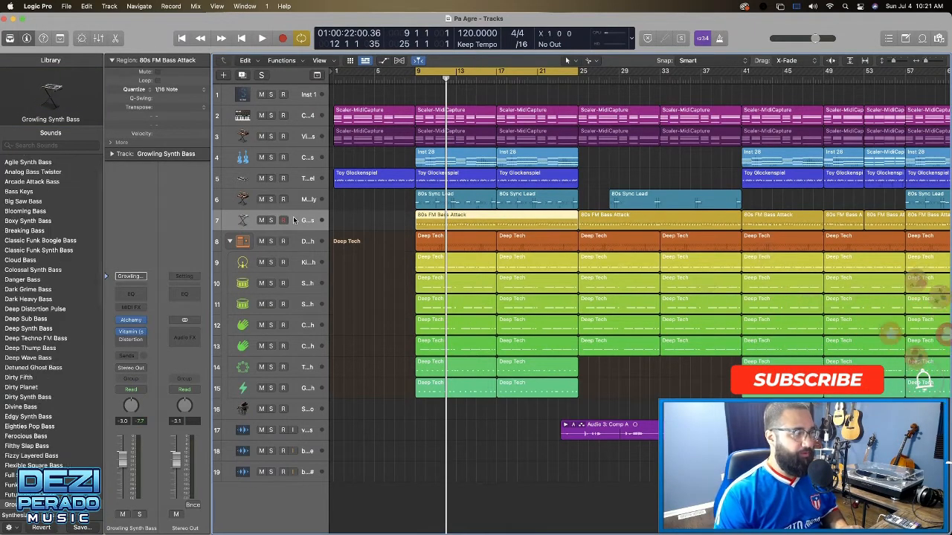
click(271, 220)
click(270, 241)
key(space)
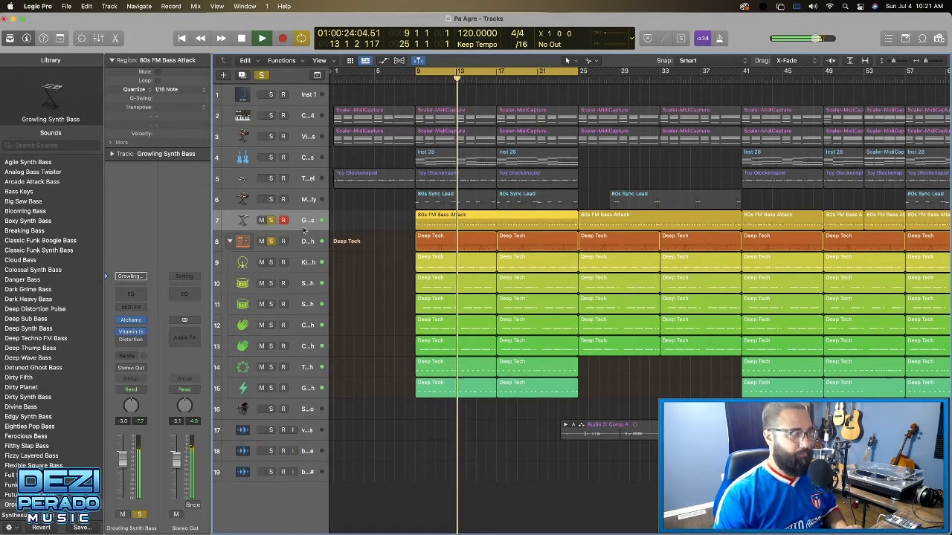
Open the Growling Synth Bass's Vitamin plug-in and raise its MID band to about 22.5
click(131, 333)
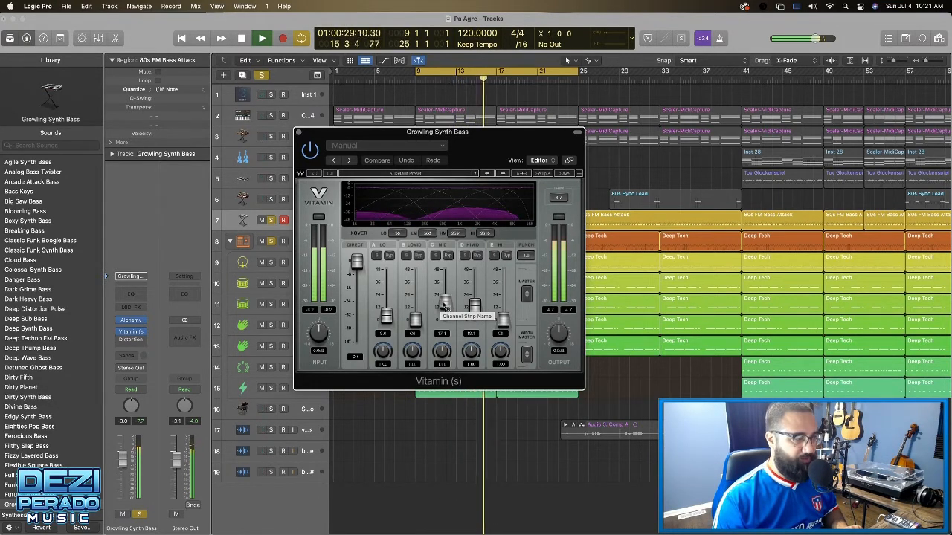
drag(445, 305, 445, 271)
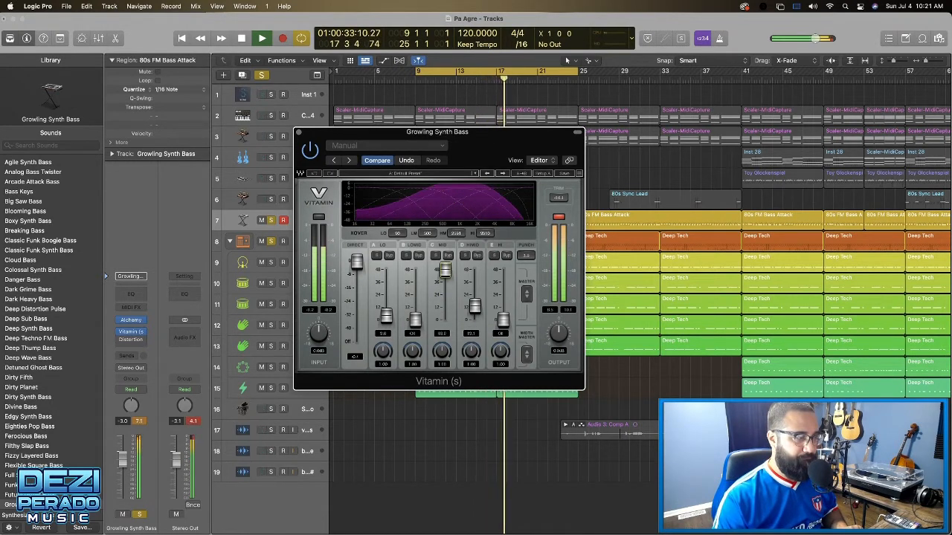
drag(445, 270, 445, 296)
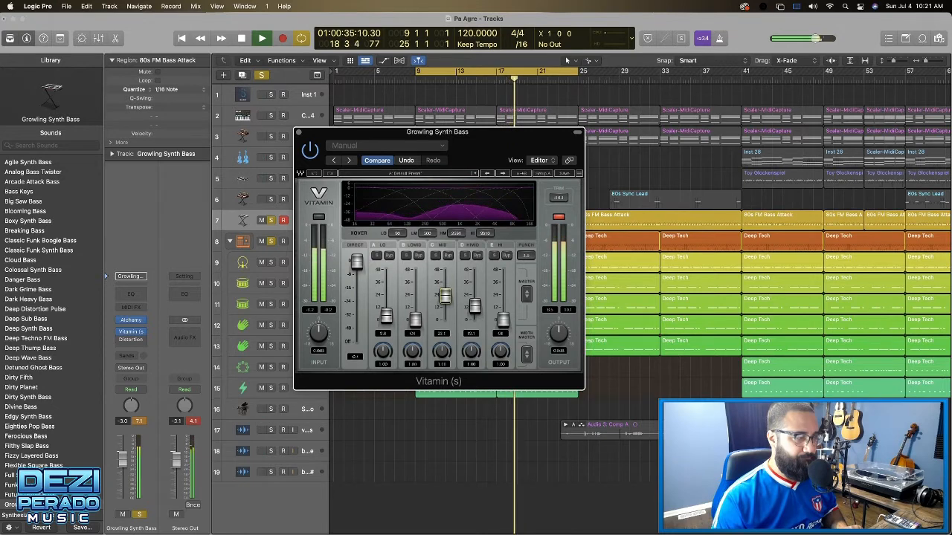
Try raising Vitamin's LO band to 12.0 and its HIMID band slightly, and undo both changes
mouse_move(386, 316)
mouse_down()
mouse_move(385, 274)
mouse_move(385, 307)
mouse_up()
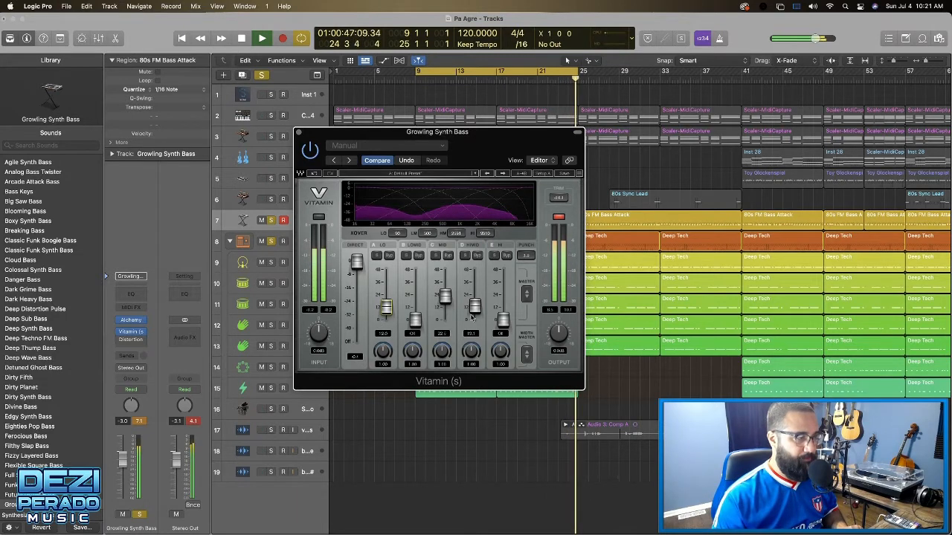
drag(471, 317, 475, 299)
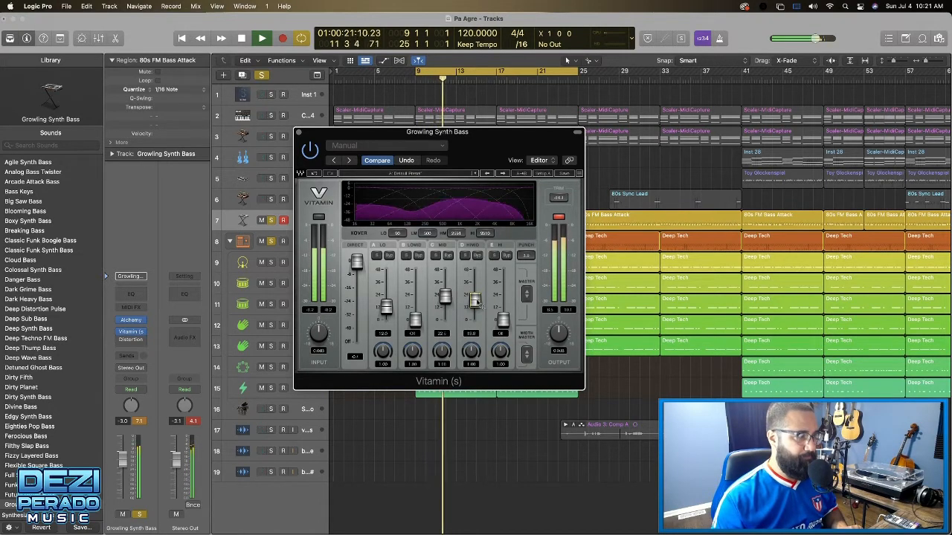
key(super+z)
key(super+z)
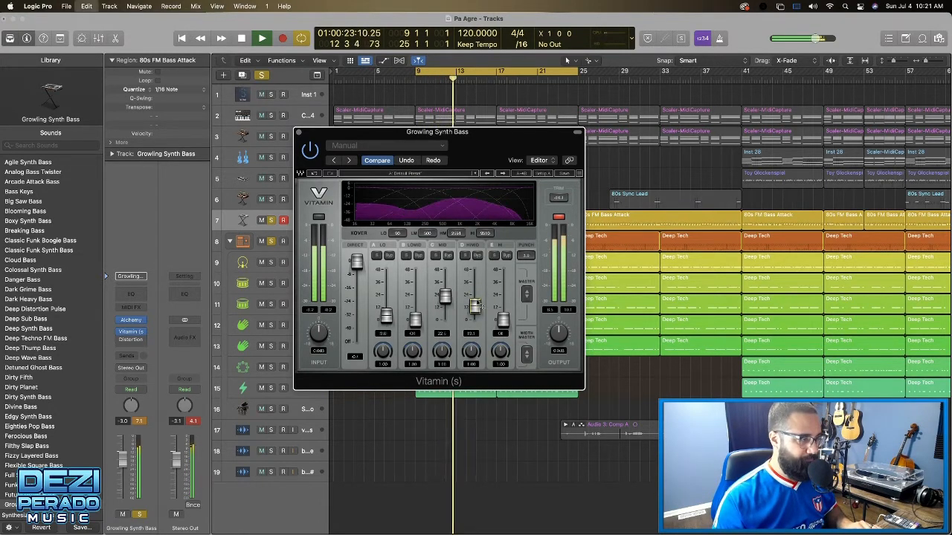
Fine-tune Vitamin's HIMID band, compare the bass with the plug-in bypassed and active, and close Vitamin
click(475, 288)
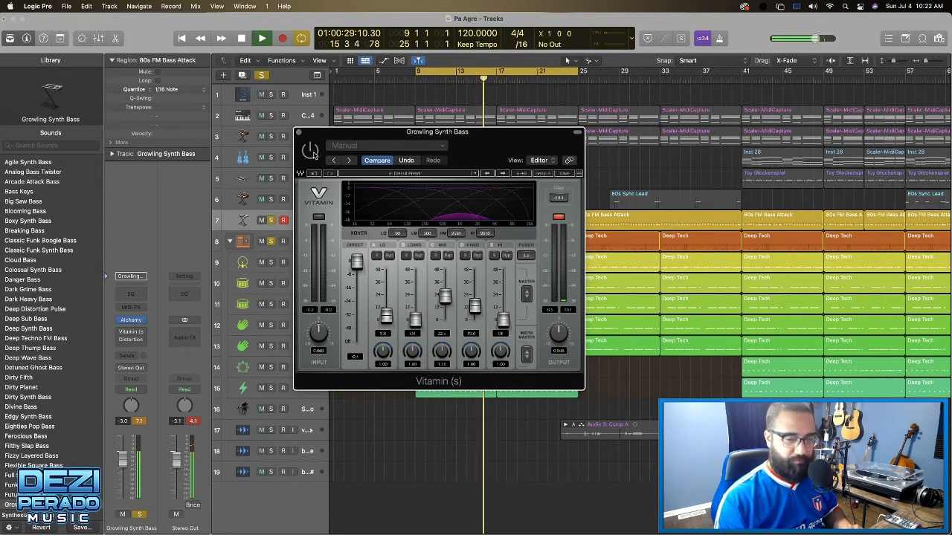
click(310, 151)
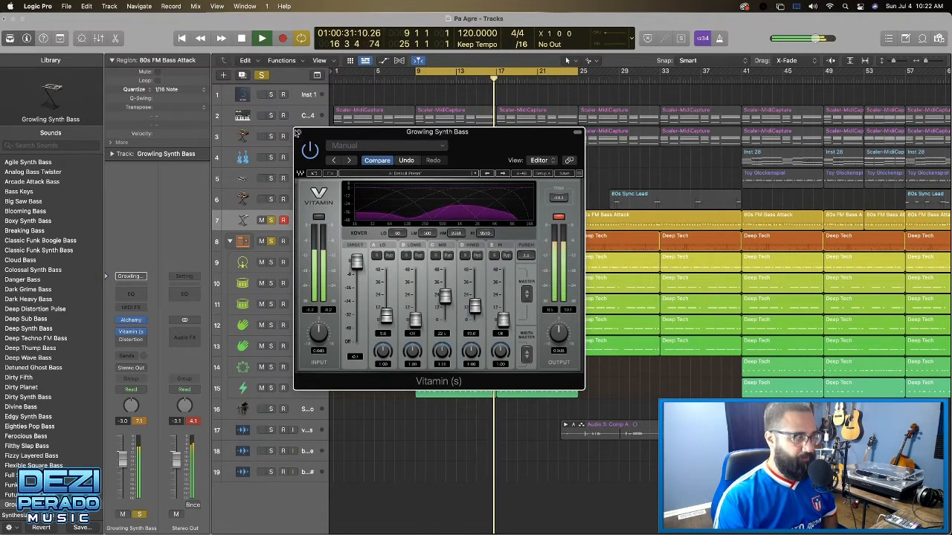
click(297, 133)
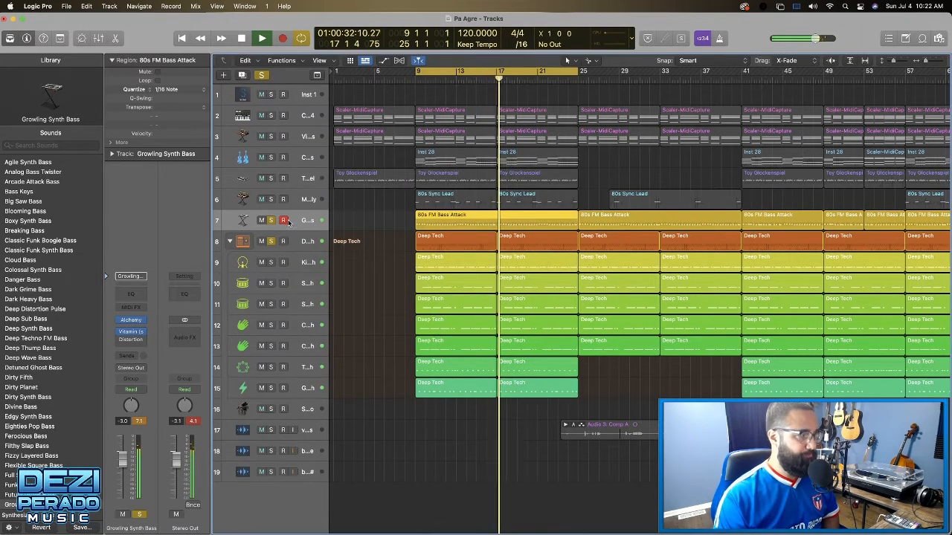
Add a Channel EQ to the Growling Synth Bass with a 20 Hz low cut at Q 1.20 and a +0.6 dB boost at 96.5 Hz, Q 3.10
click(140, 296)
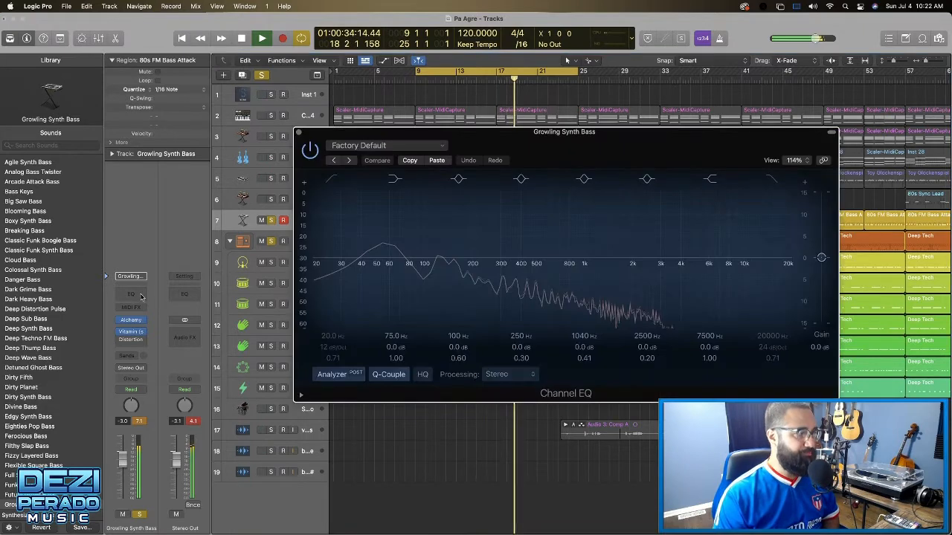
click(332, 180)
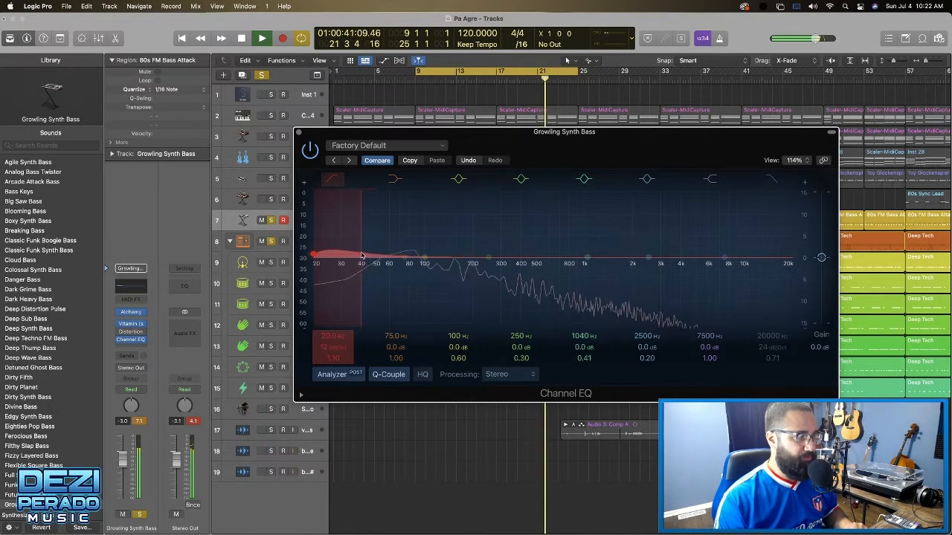
drag(424, 259, 420, 254)
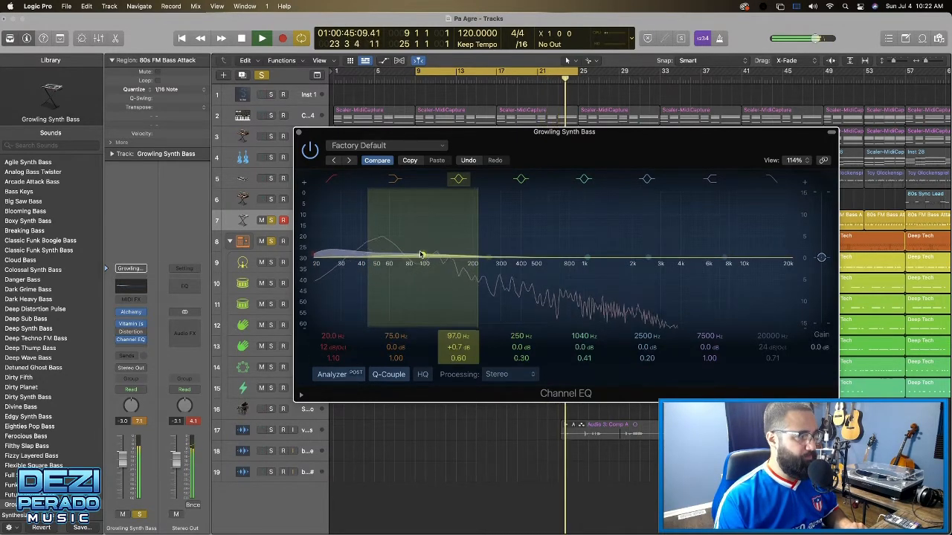
drag(368, 236, 411, 238)
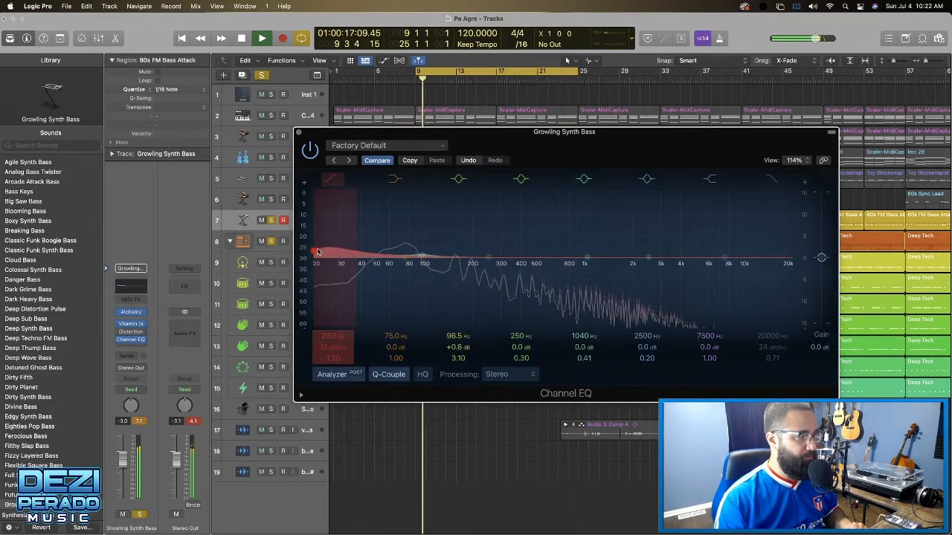
drag(333, 253, 333, 250)
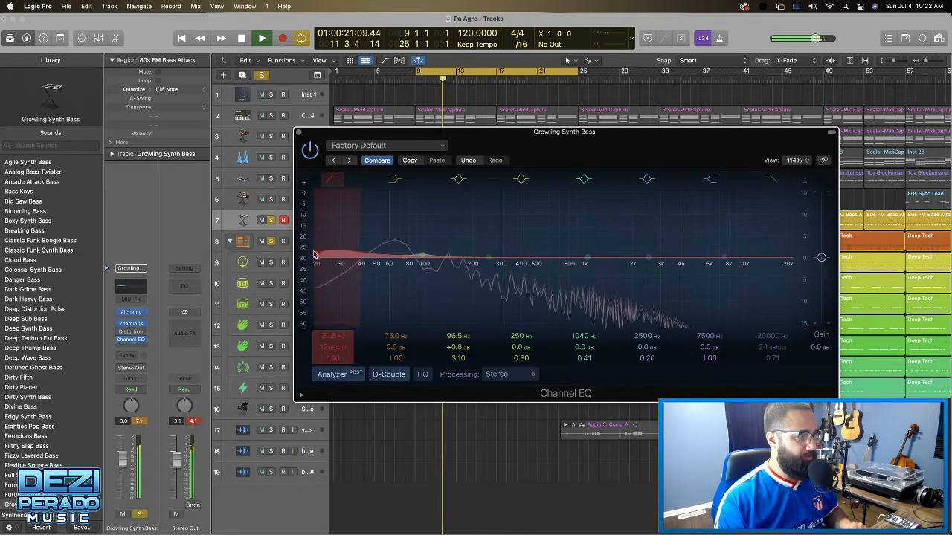
drag(314, 254, 313, 250)
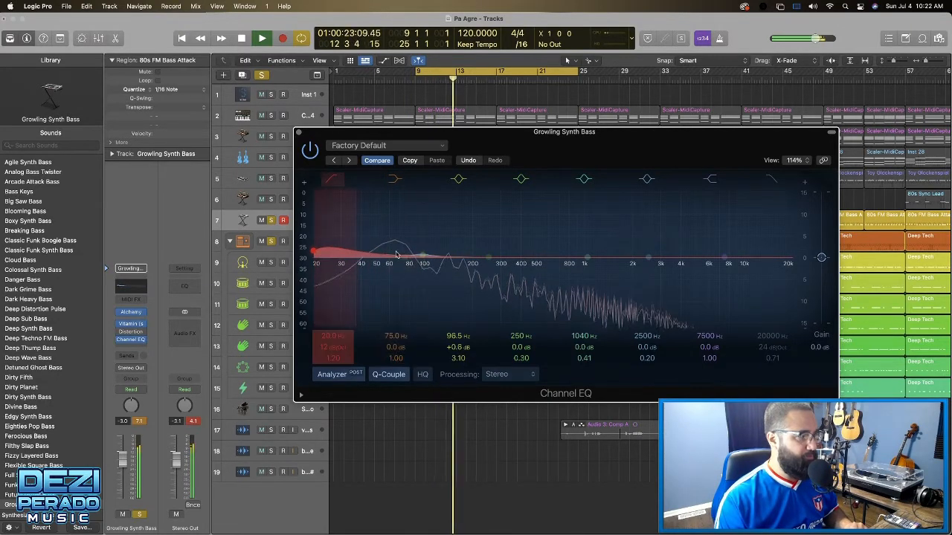
Boost the bass EQ's low shelf by 1.3 dB at 71.5 Hz and restart playback
mouse_move(404, 258)
mouse_down()
mouse_move(389, 253)
mouse_move(400, 254)
mouse_up()
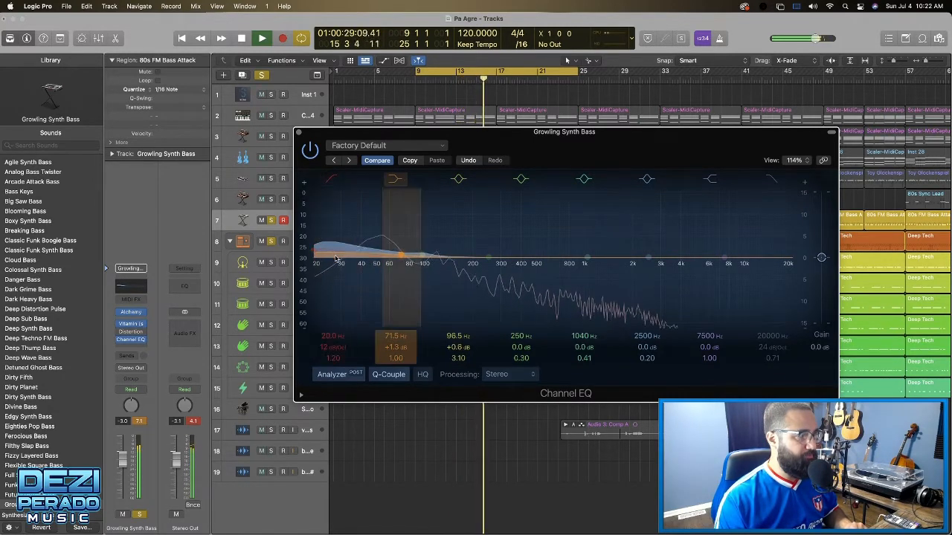
key(space)
key(space)
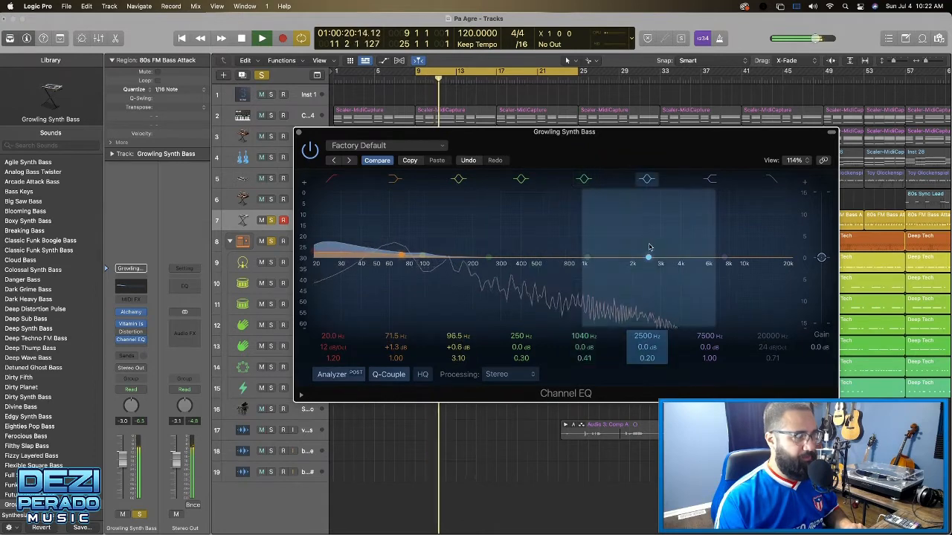
Boost the bass EQ by 1.8 dB at 2520 Hz with a Q of 0.71, and stop playback
drag(649, 258, 649, 251)
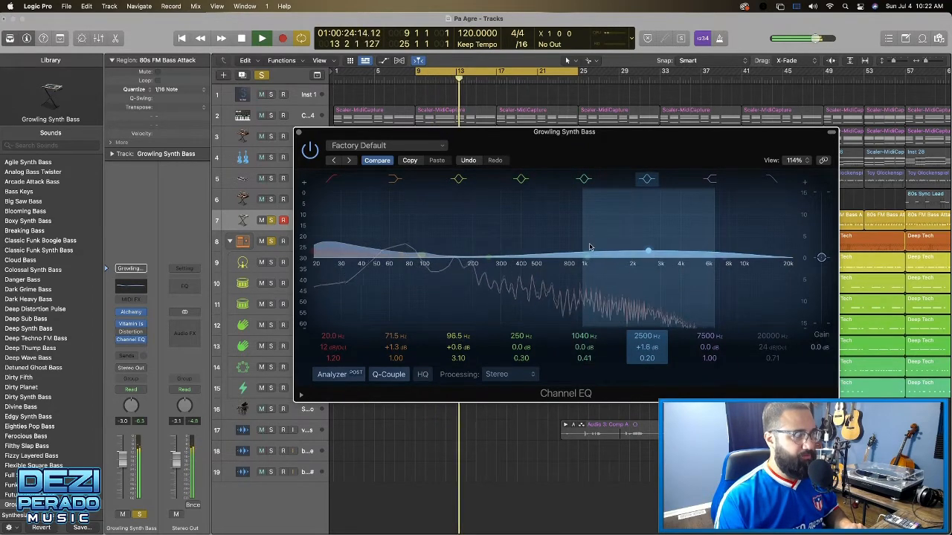
drag(584, 246, 647, 252)
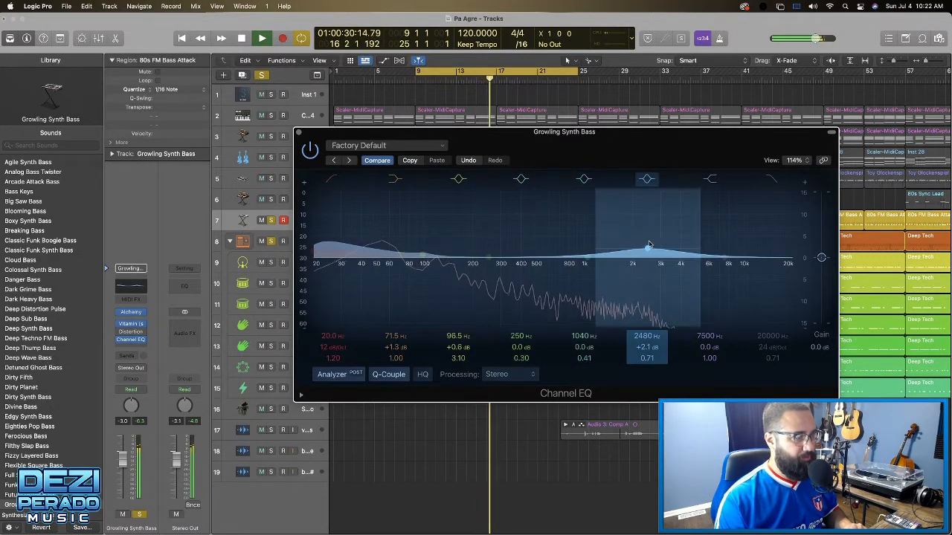
drag(646, 251, 648, 252)
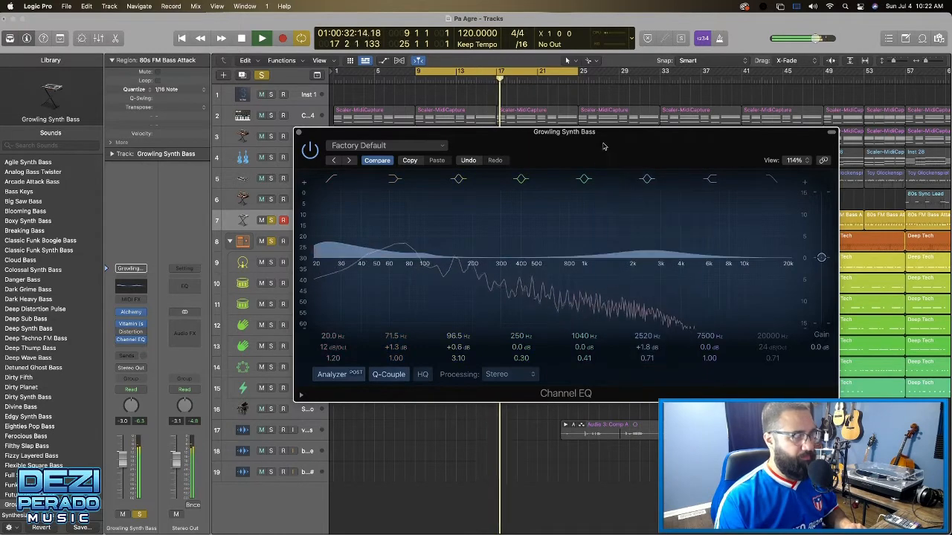
key(space)
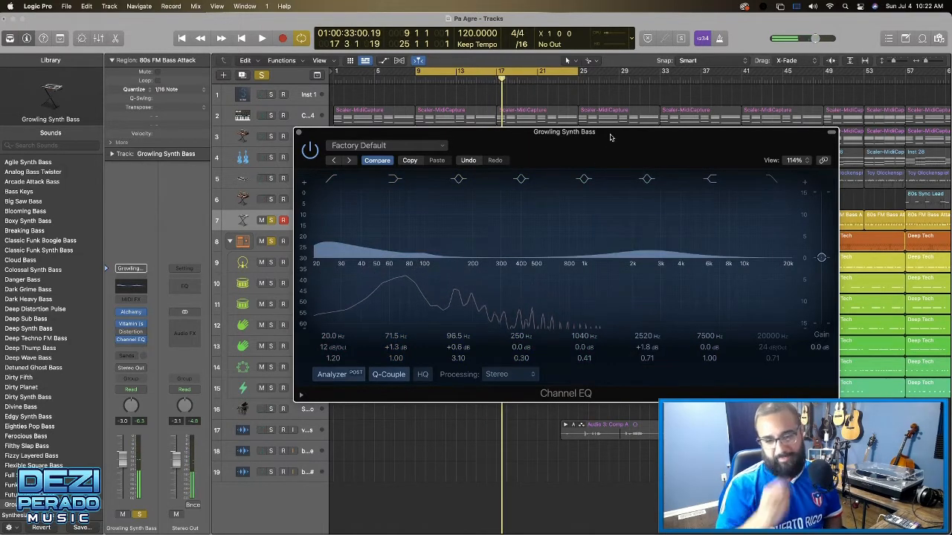
Place the Channel EQ before the Distortion in the bass effect chain, and open and close the Distortion's settings
click(131, 339)
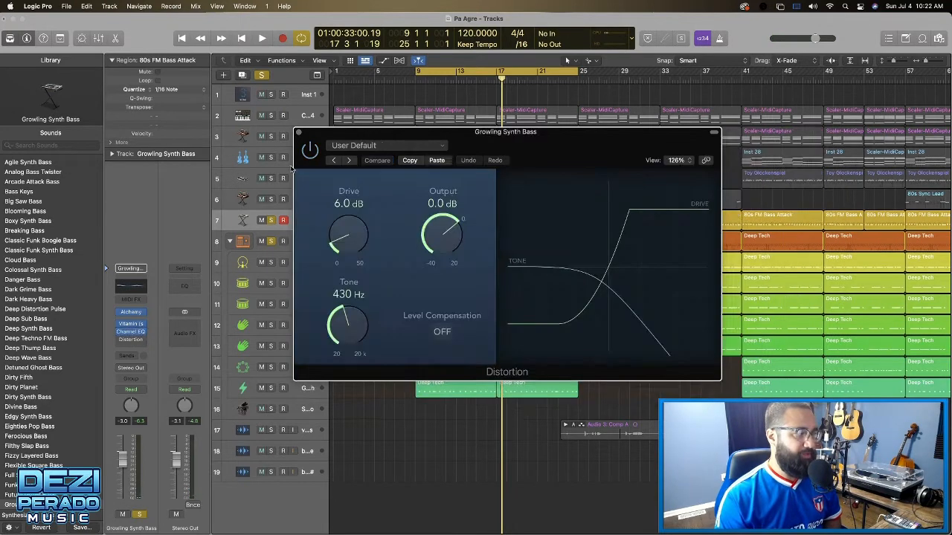
click(299, 134)
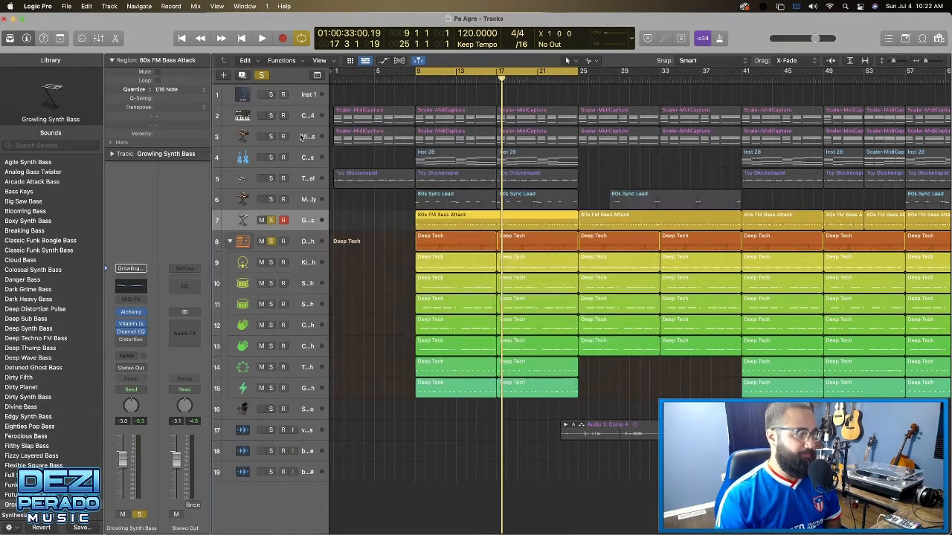
Review the Growling Synth Bass Channel EQ curve during playback, and close the EQ
click(131, 331)
key(space)
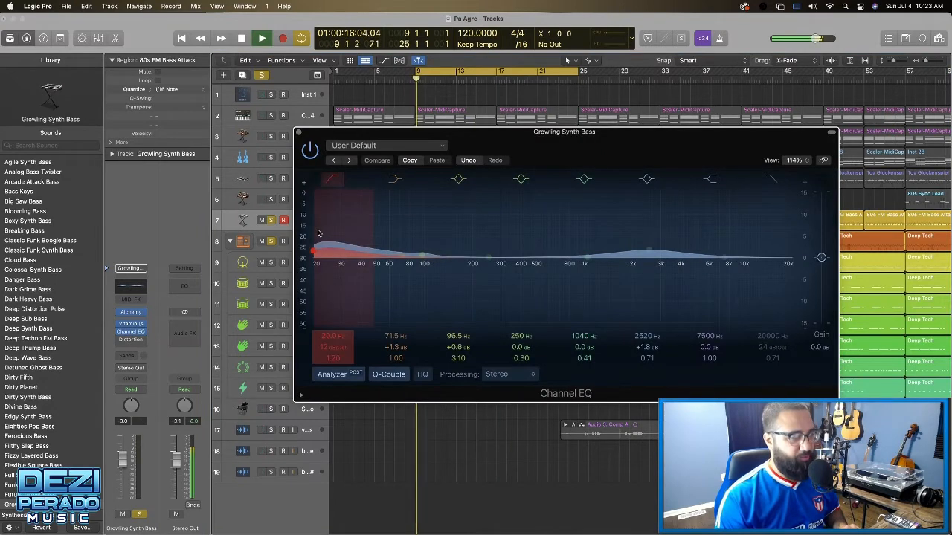
click(299, 134)
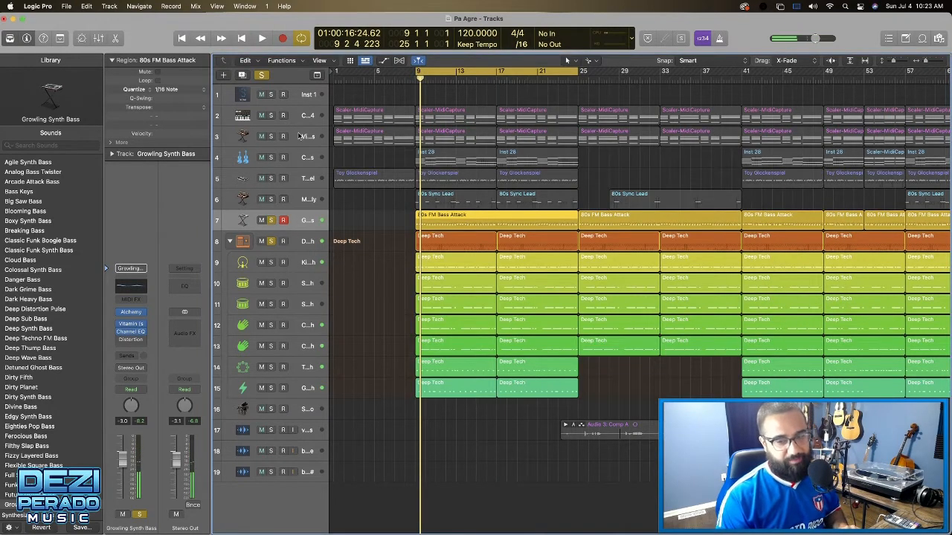
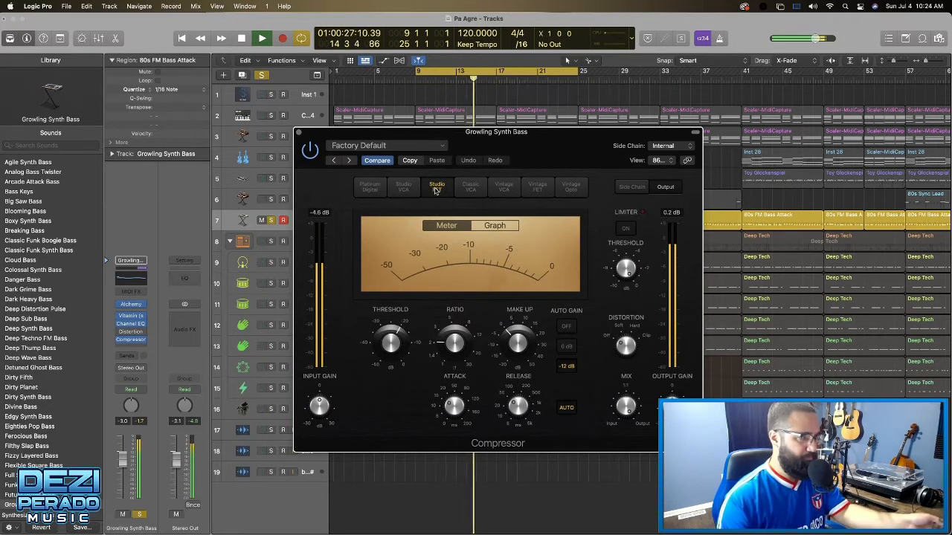
Audition the Classic VCA, Vintage VCA, Vintage FET and Vintage Opto models on the bass Compressor, choose Platinum Digital, and stop playback
click(471, 187)
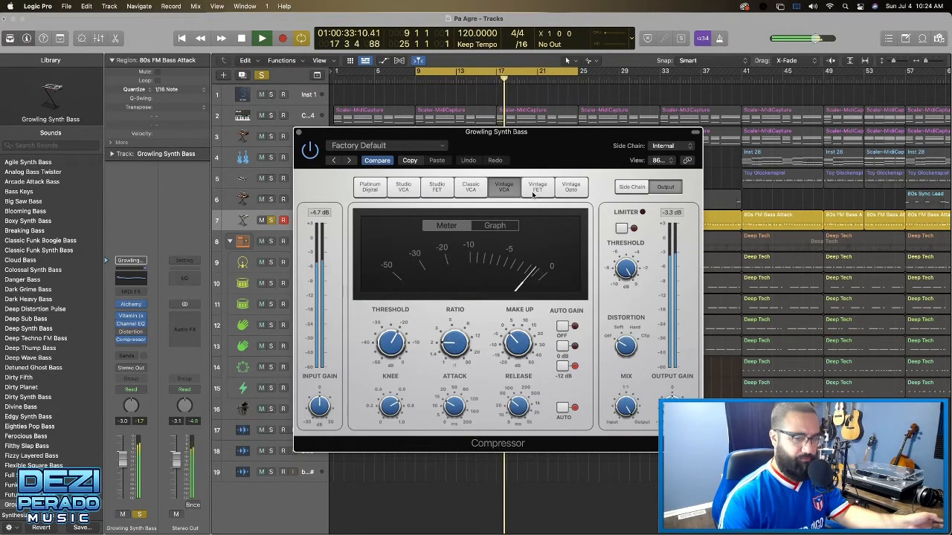
drag(507, 138, 393, 101)
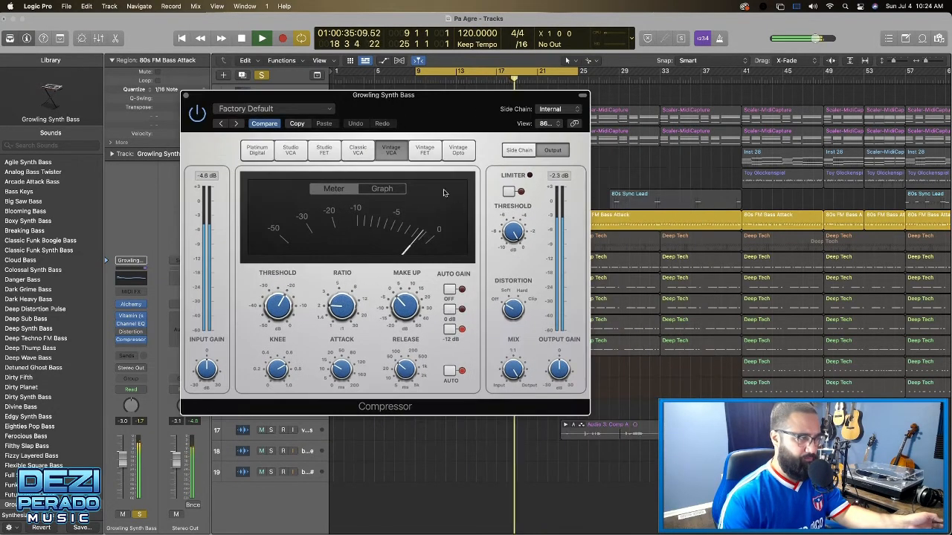
click(420, 152)
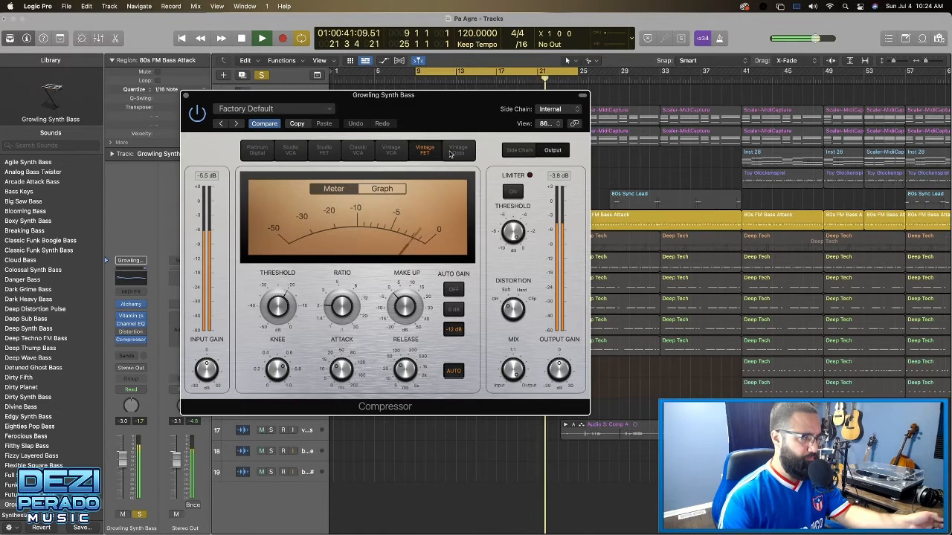
click(456, 151)
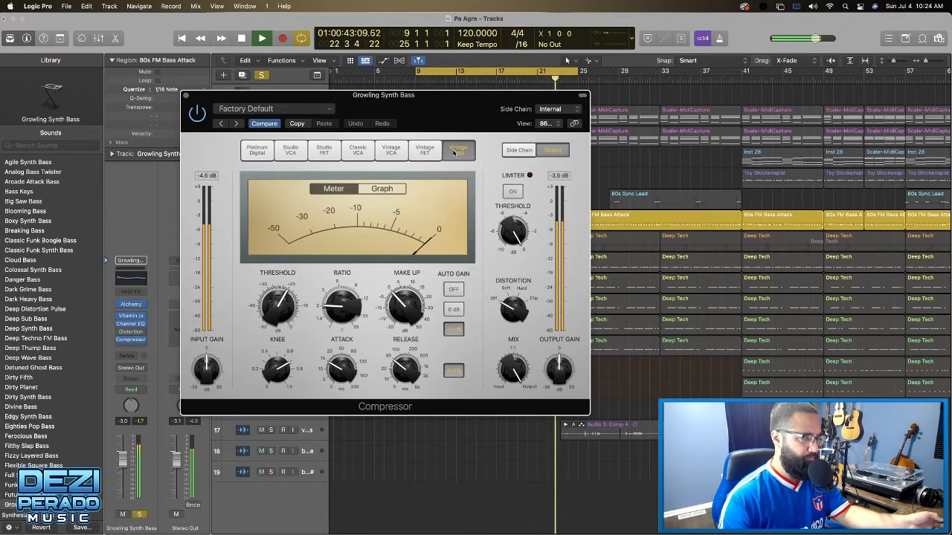
click(257, 151)
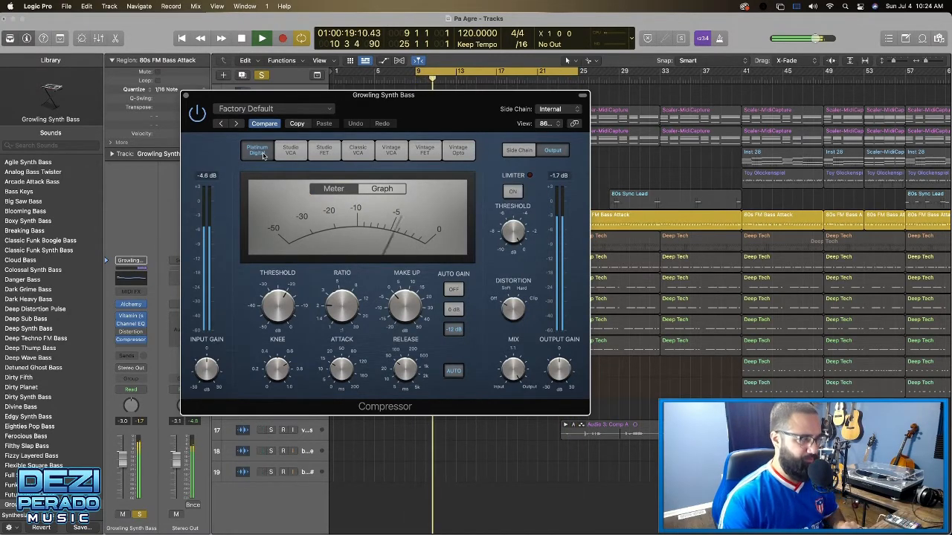
key(space)
drag(322, 98, 428, 90)
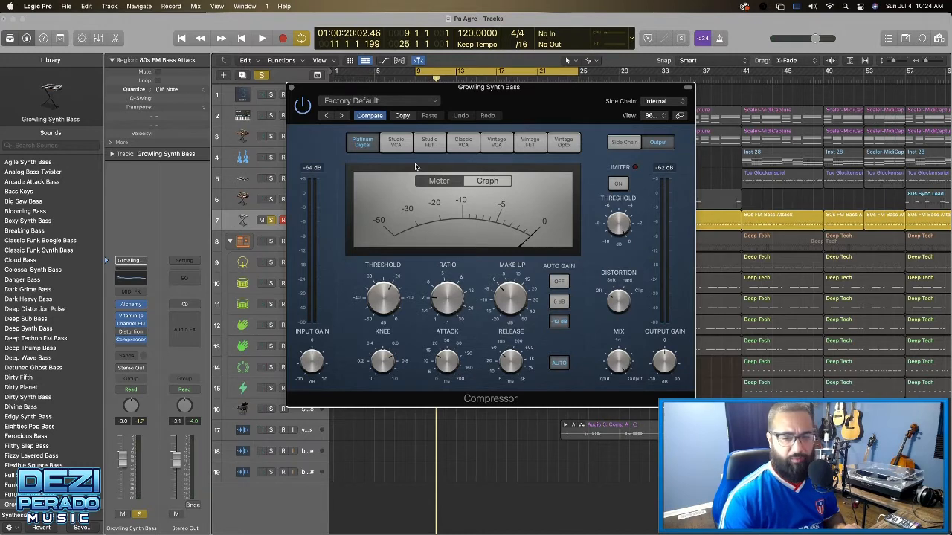
Turn the Delay down slightly in the bass track's Alchemy synth while listening, and close the synth
key(space)
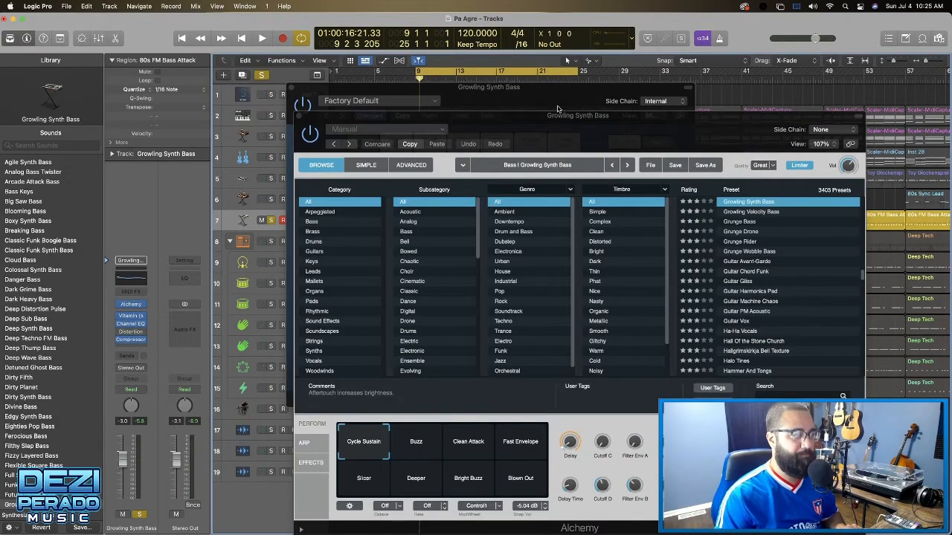
drag(558, 109, 399, 55)
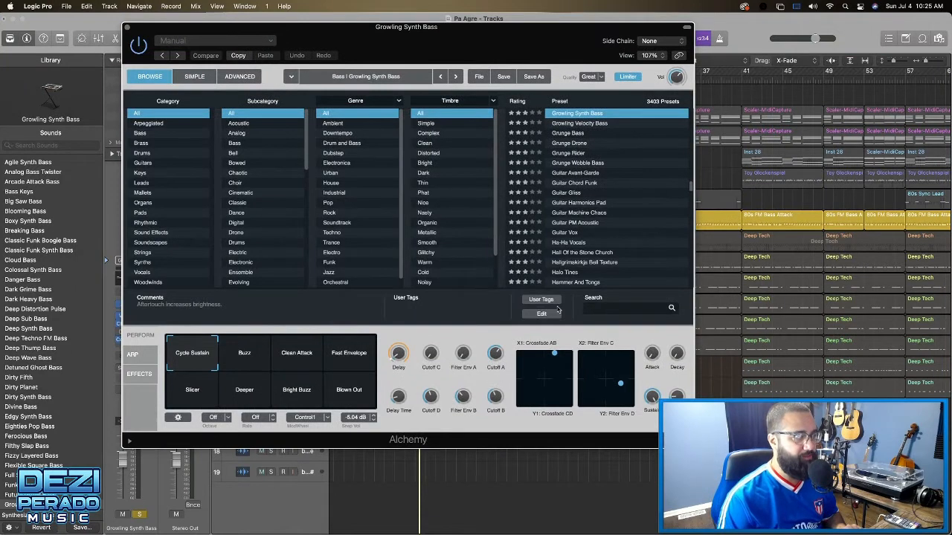
drag(399, 357, 397, 363)
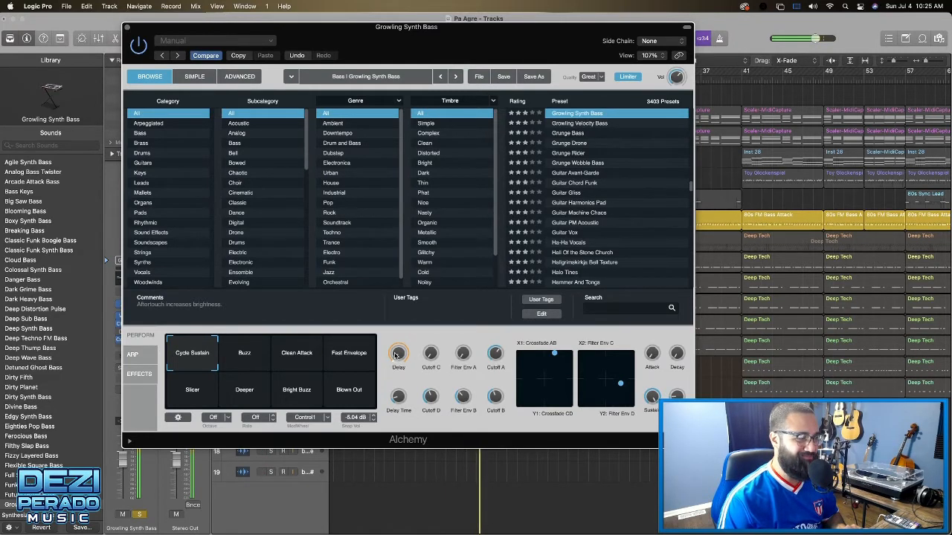
click(126, 27)
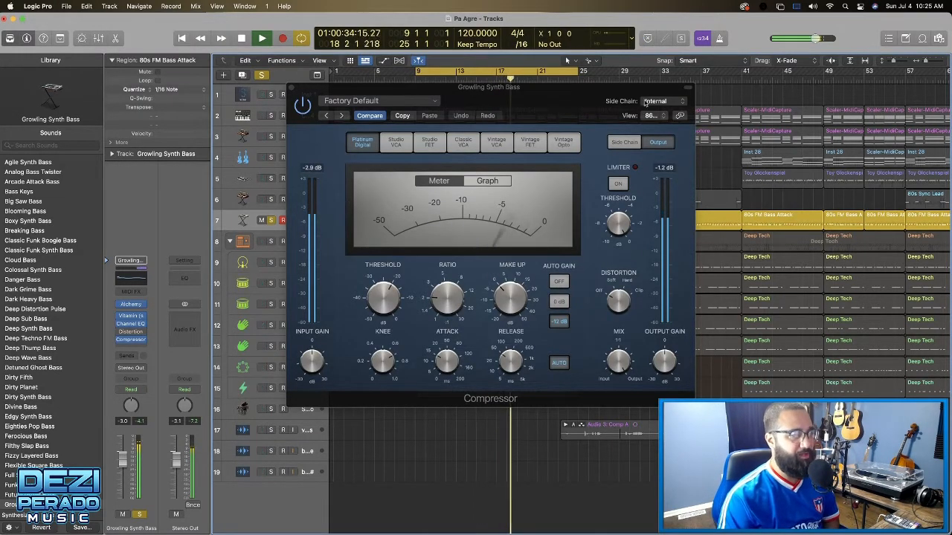
Set the bass Compressor's side chain source to the instrument Kick 1 - Deep Tech (Inst 2)
drag(509, 105, 377, 81)
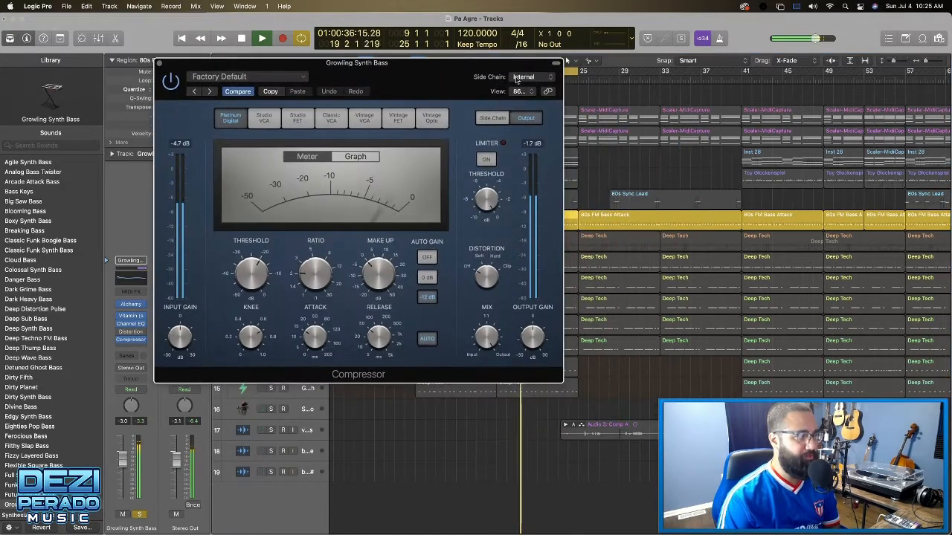
click(549, 79)
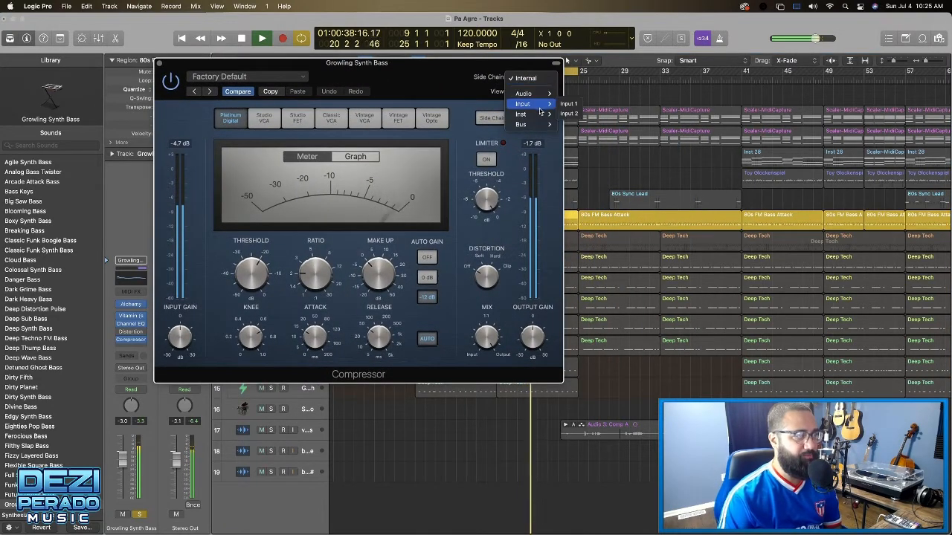
mouse_move(541, 127)
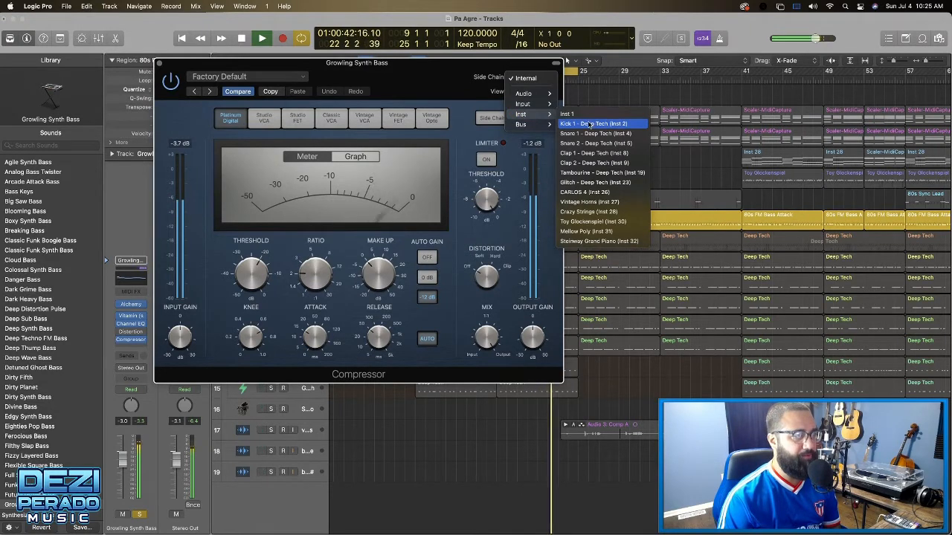
click(592, 123)
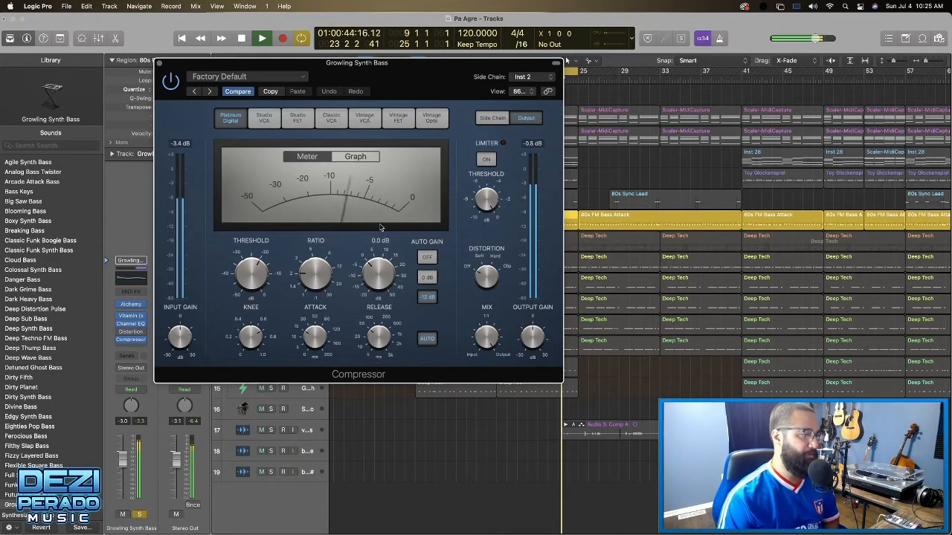
drag(314, 63, 434, 53)
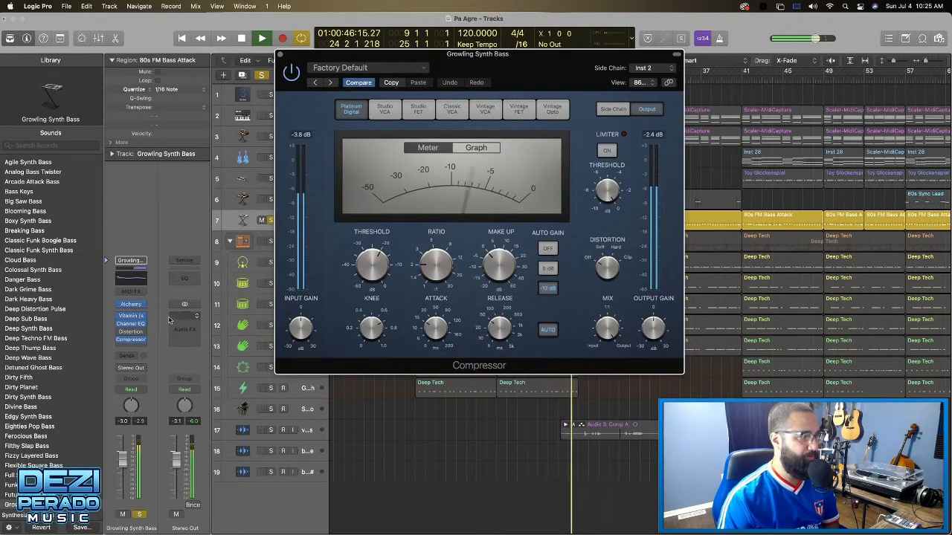
Solo the Deep Tech drum stack together with the bass, and select the Kick 1 track, keeping the bass Compressor open
click(271, 241)
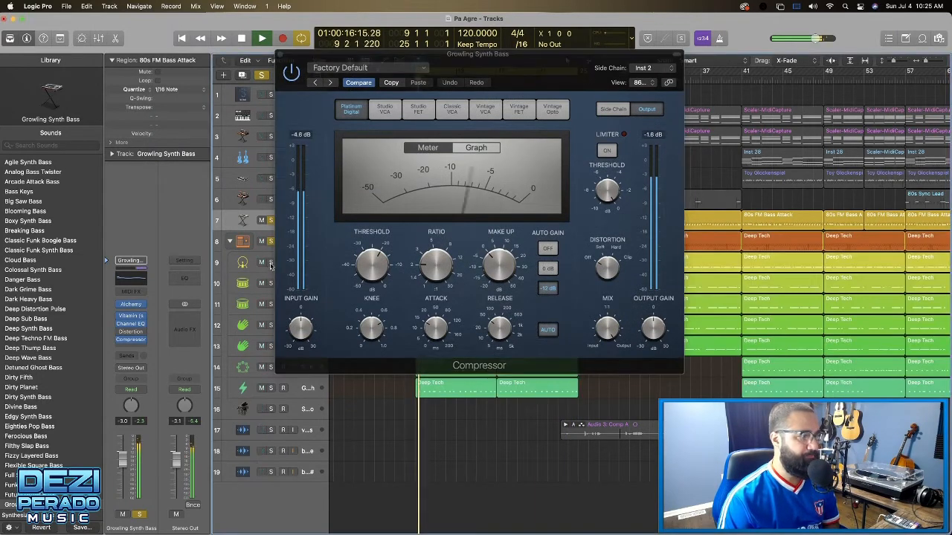
drag(400, 58, 513, 58)
click(303, 263)
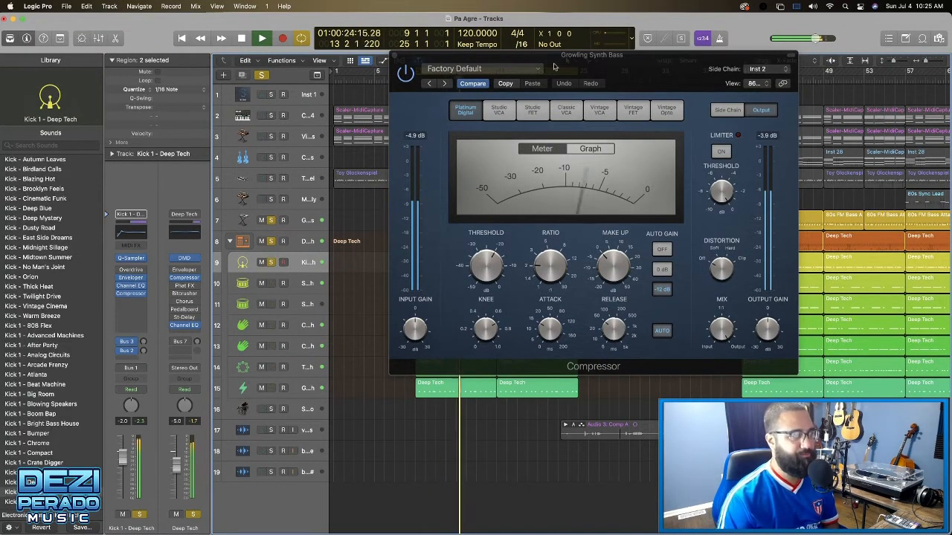
drag(584, 59, 538, 50)
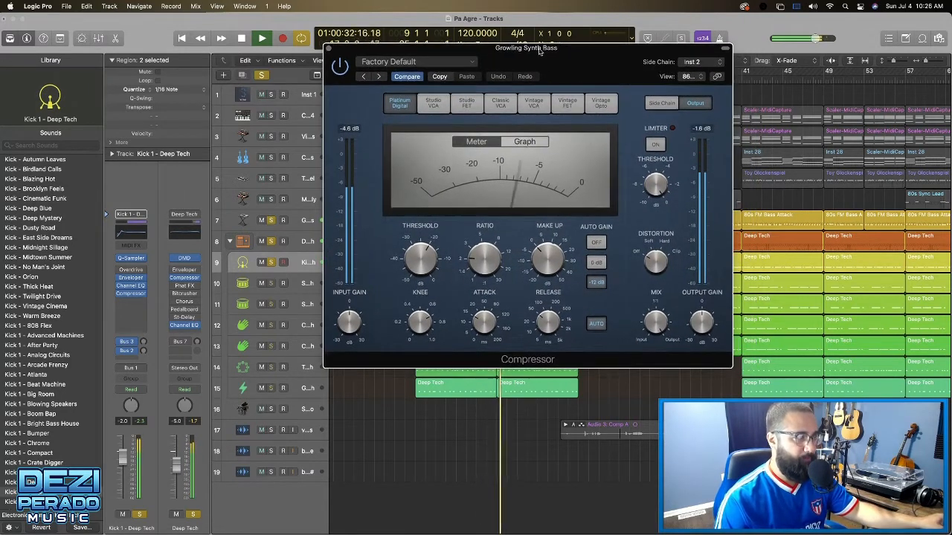
Set the bass Compressor's ratio to about 3.2:1, try a threshold of -50 dB, and settle on -26 dB
drag(468, 253, 475, 255)
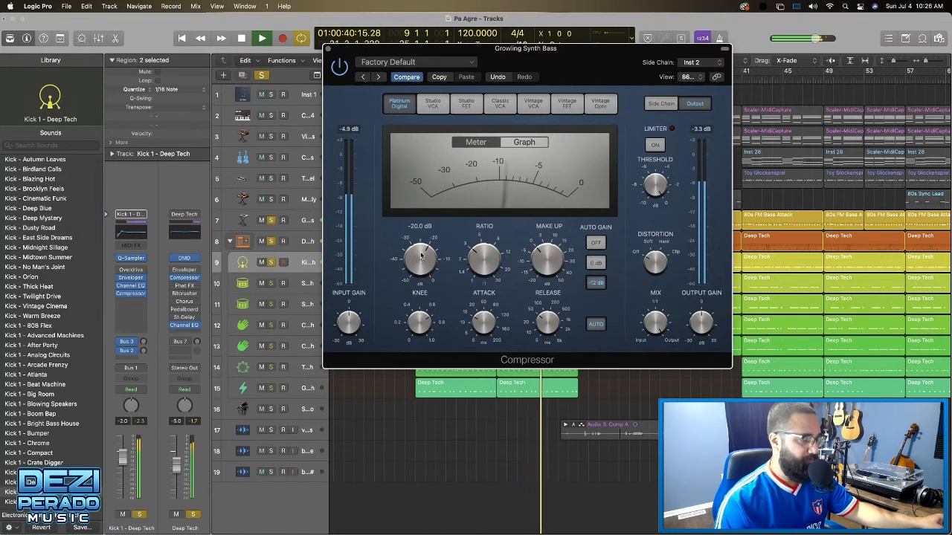
drag(418, 256, 428, 336)
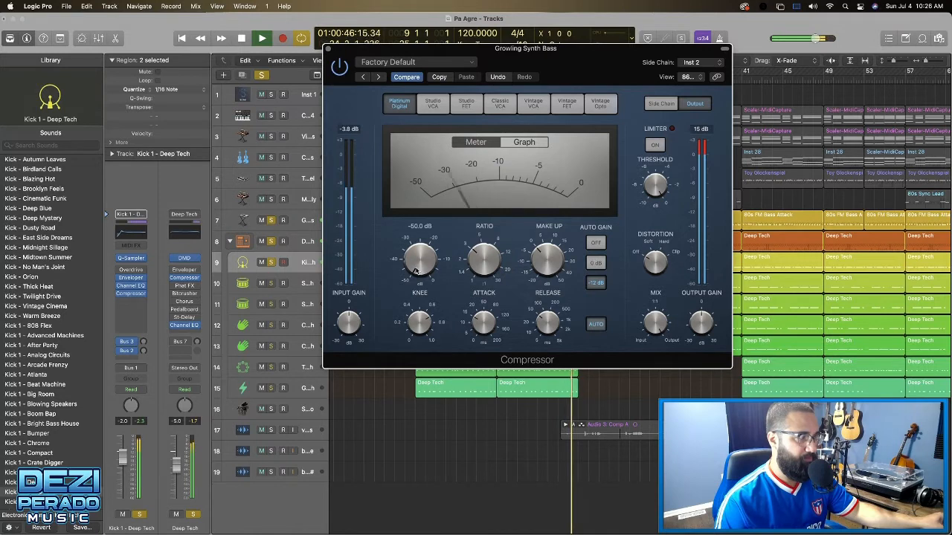
mouse_move(414, 269)
mouse_down()
mouse_move(416, 236)
mouse_move(420, 261)
mouse_up()
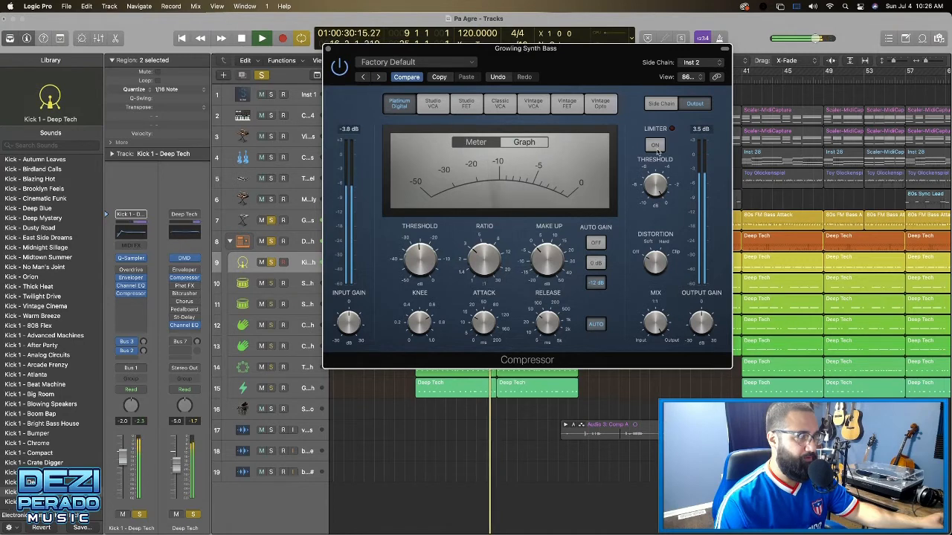
Turn on the bass Compressor's limiter, and bypass and re-enable the Compressor to compare the sound
click(655, 146)
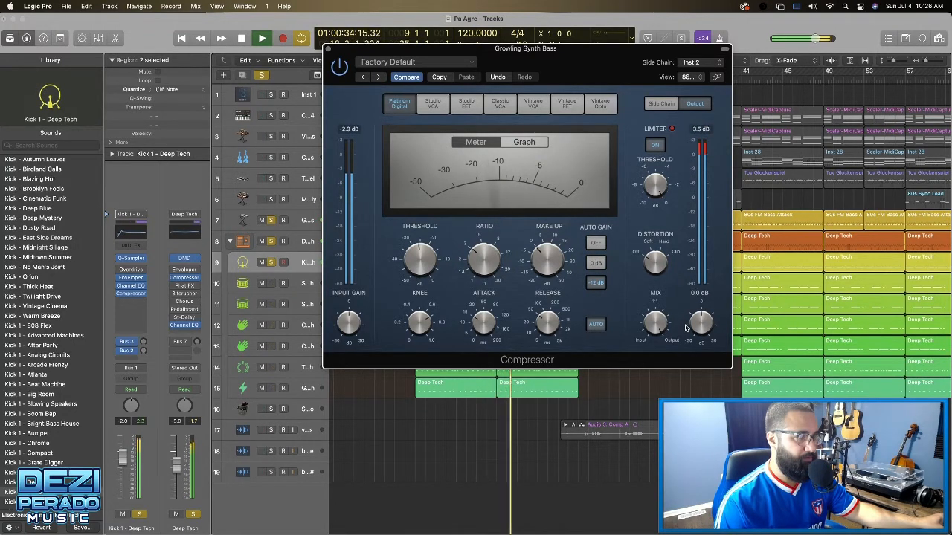
click(340, 67)
click(340, 67)
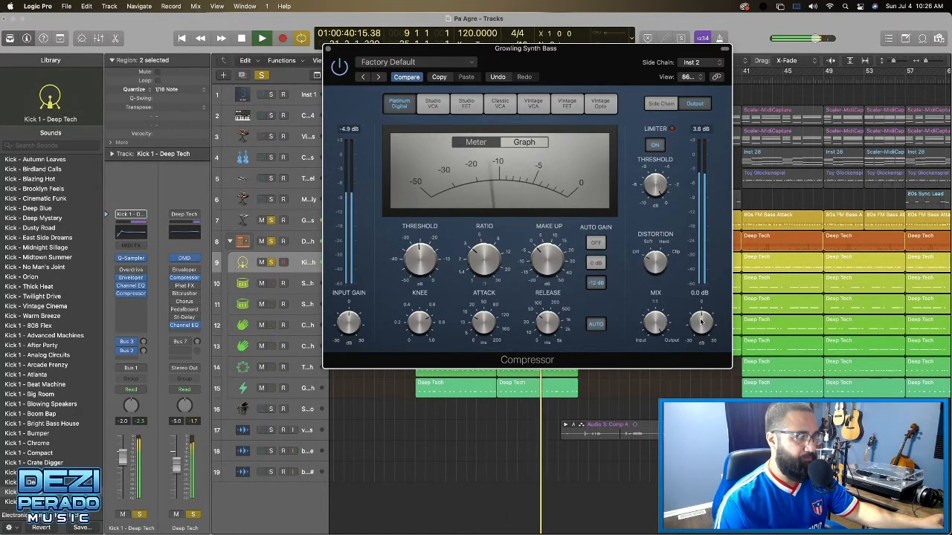
mouse_move(701, 323)
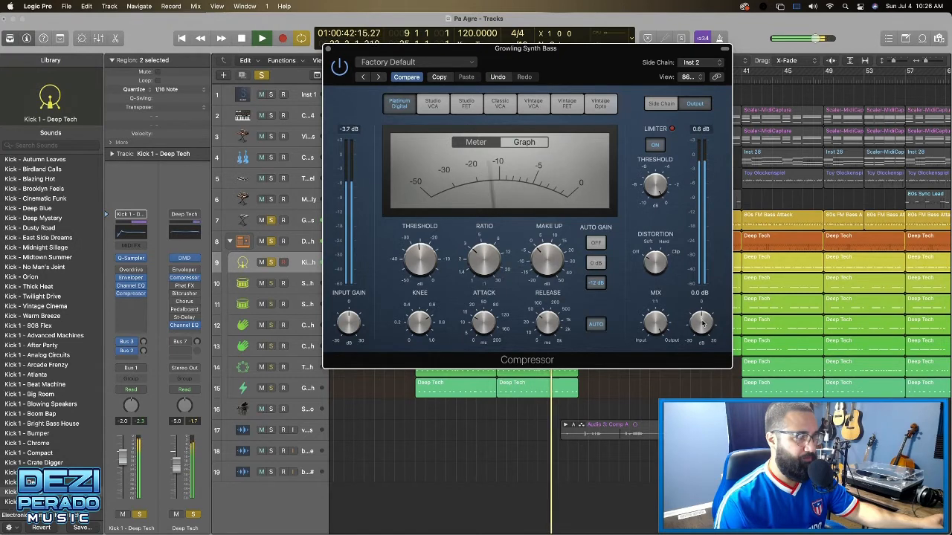
mouse_move(348, 322)
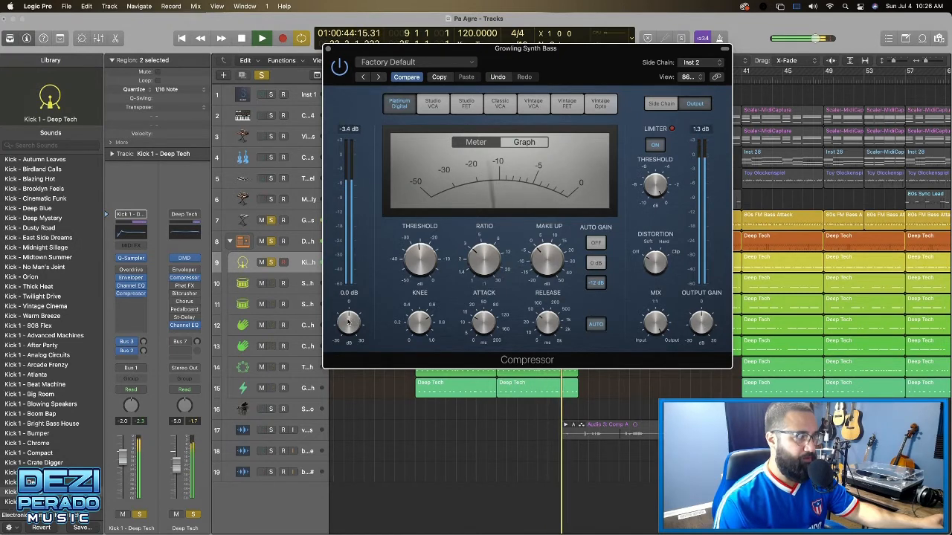
Fine-tune the bass Compressor's ratio and make-up gain, resetting the output peak reading to recheck the level
mouse_move(484, 257)
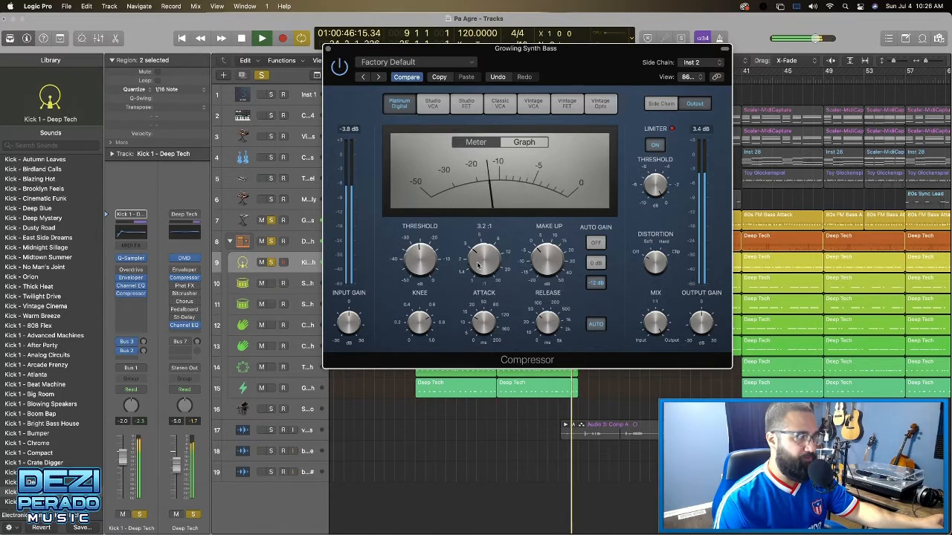
drag(480, 262, 479, 265)
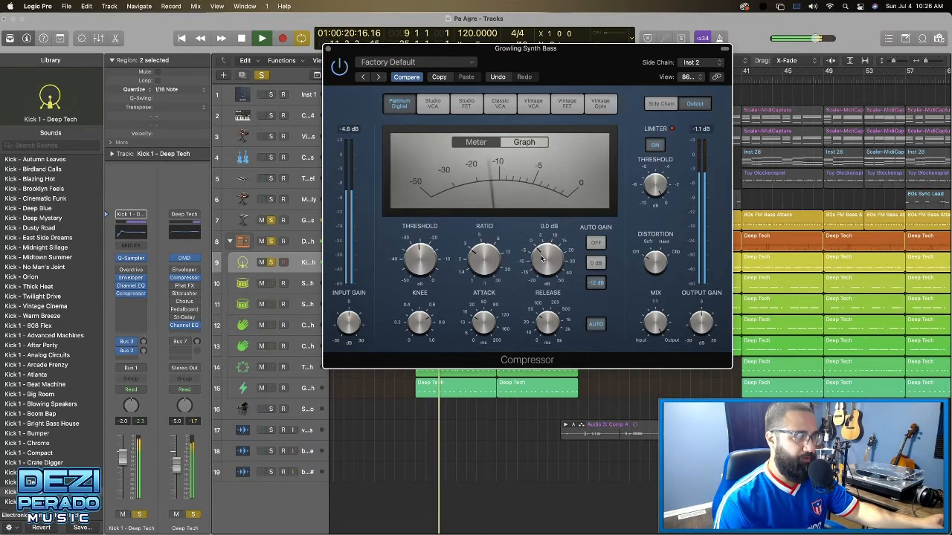
drag(541, 259, 535, 250)
click(702, 133)
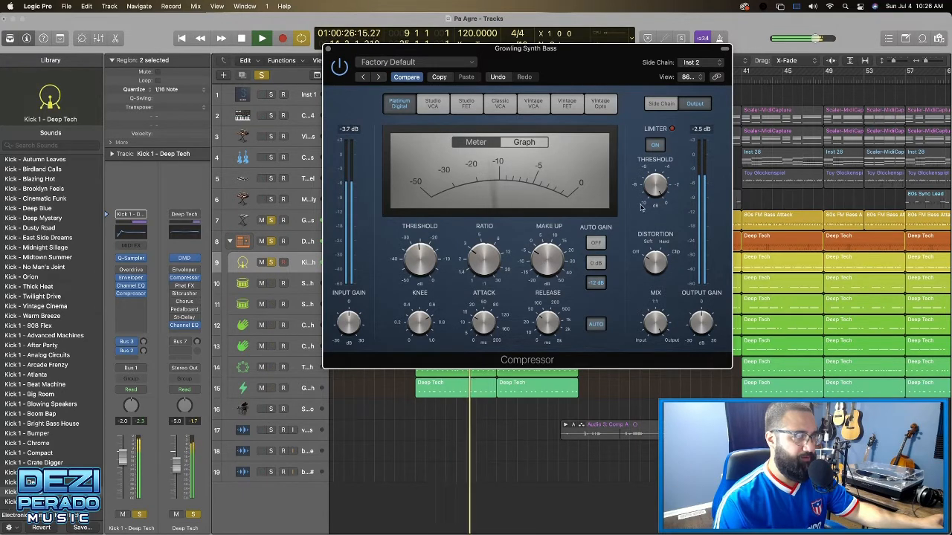
click(702, 133)
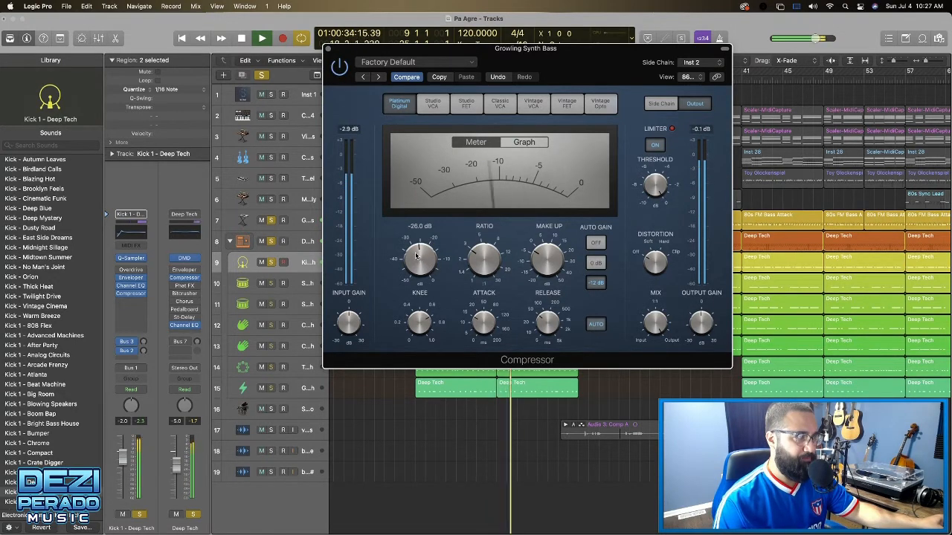
Lower the bass Compressor's threshold slightly during playback, and stop playback
mouse_move(418, 256)
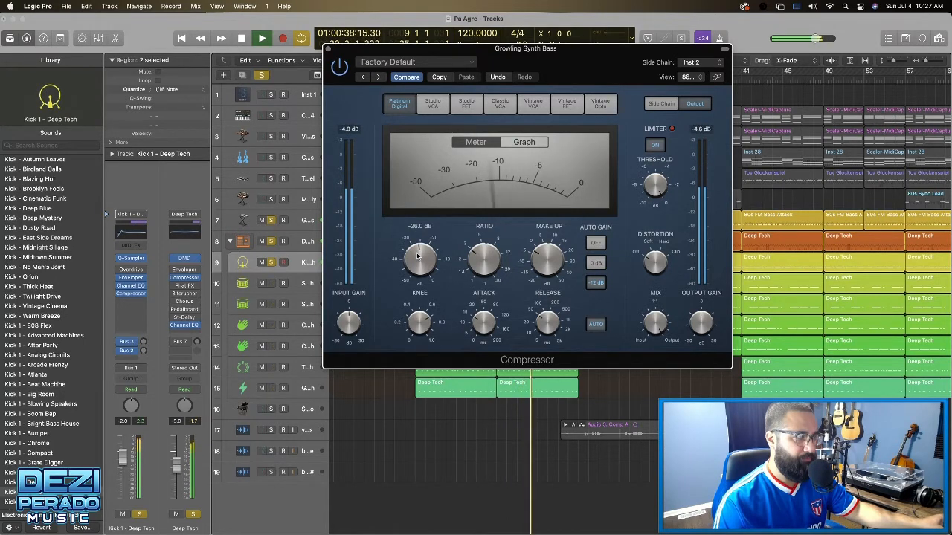
drag(418, 255, 417, 256)
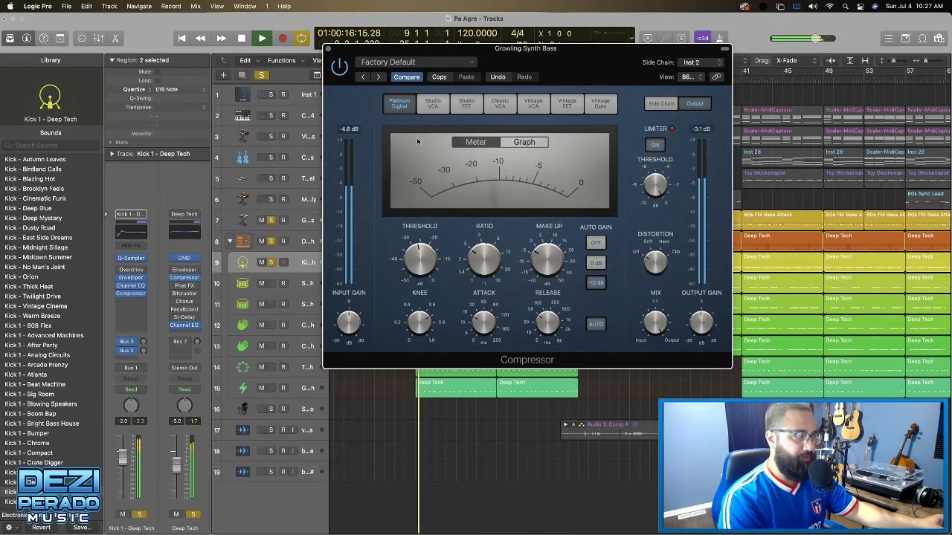
key(space)
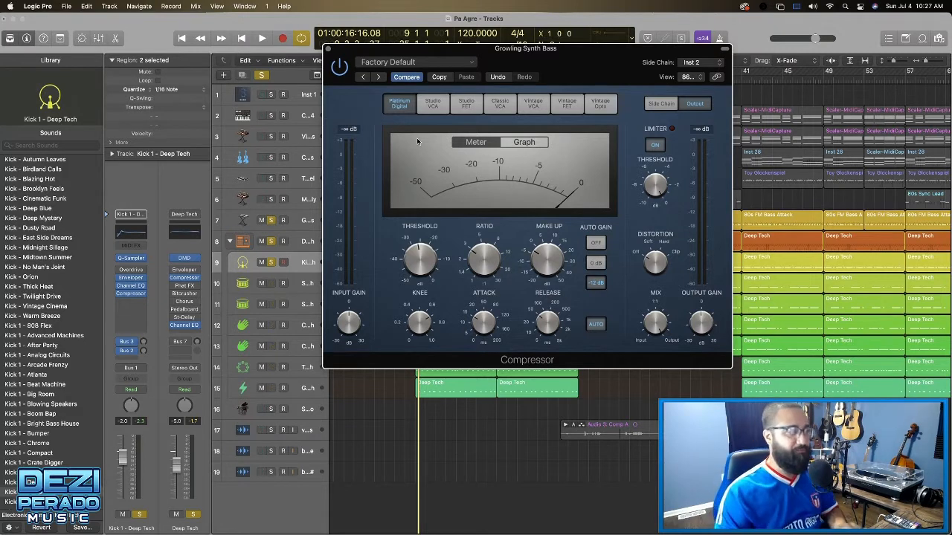
Play the looped drums and bass, and fine-tune the bass Compressor's release and attack around 45 ms and 15 ms
key(space)
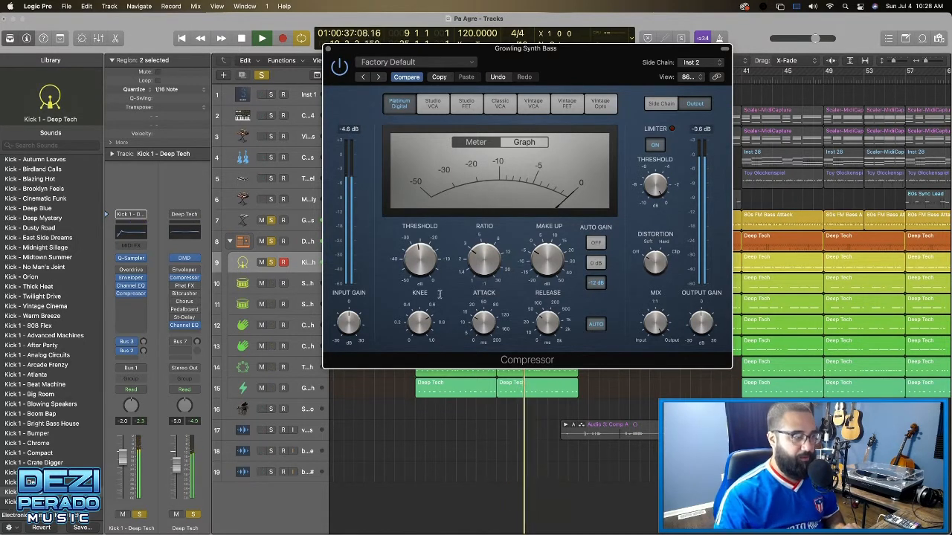
mouse_move(485, 319)
mouse_move(419, 325)
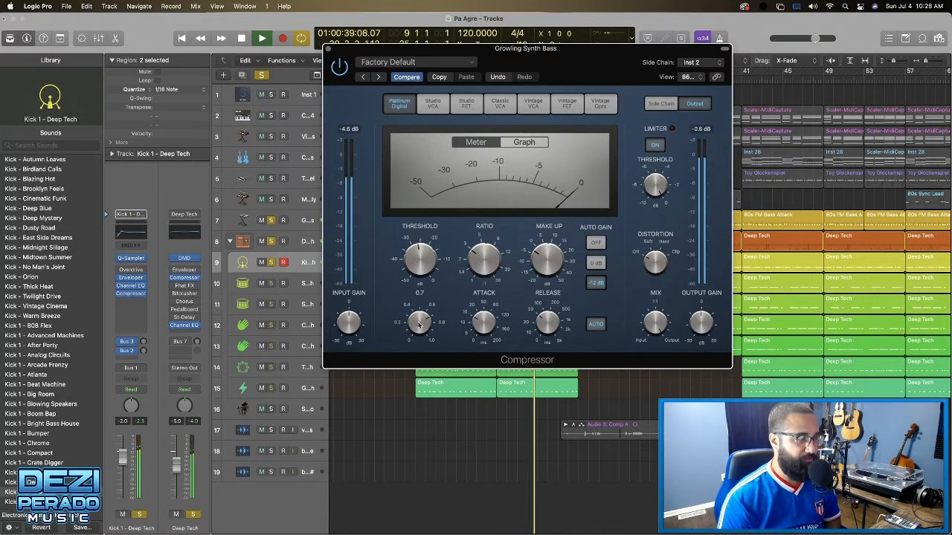
mouse_move(547, 322)
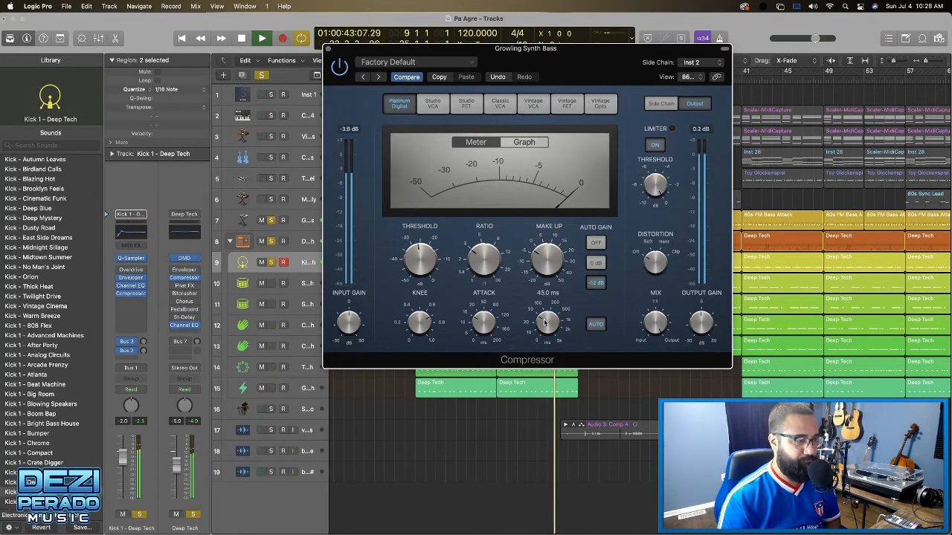
drag(547, 321, 544, 320)
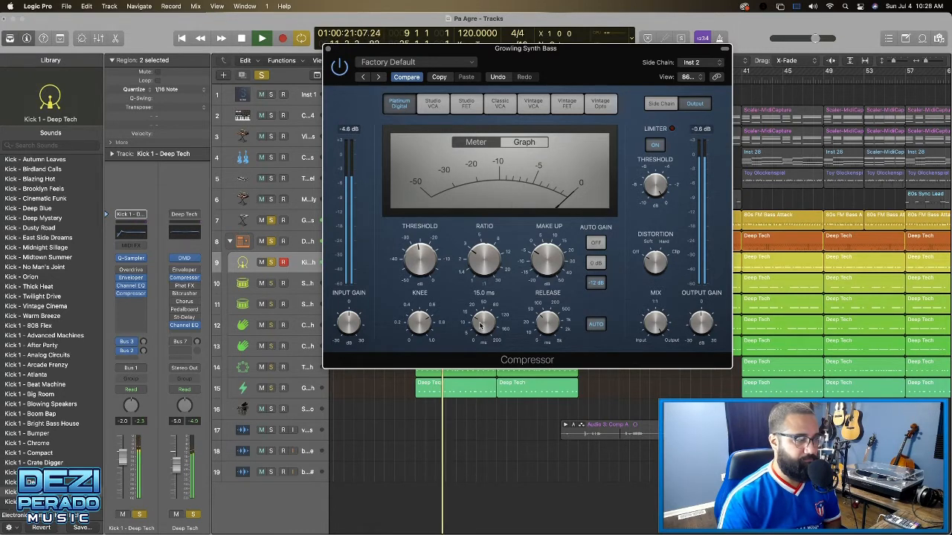
drag(480, 327, 480, 329)
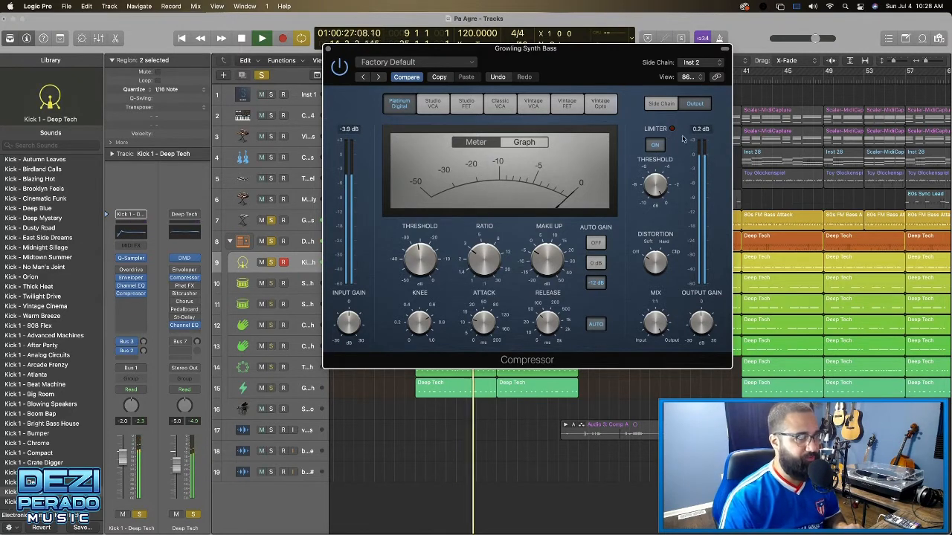
Close the bass Compressor, unsolo the bass and drum tracks to hear the full mix, and stop playback
click(328, 49)
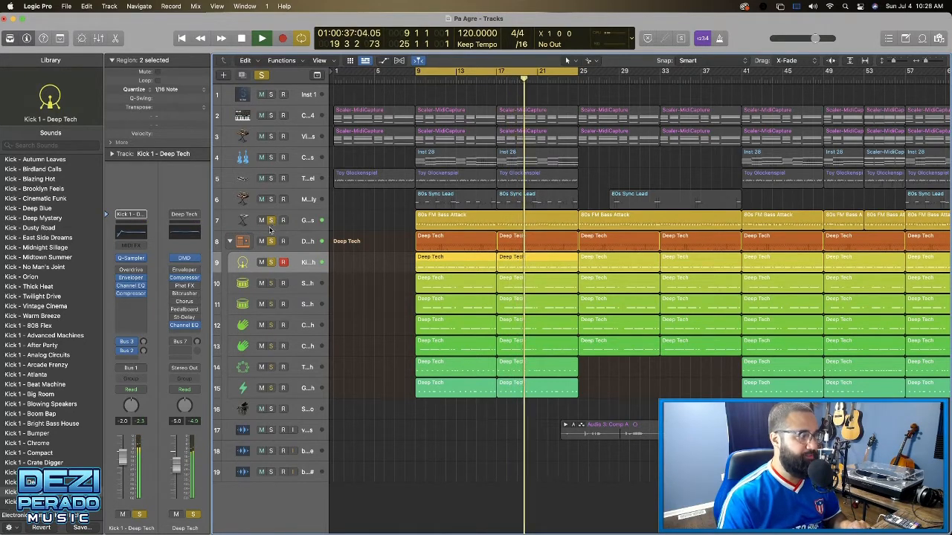
drag(271, 221, 271, 262)
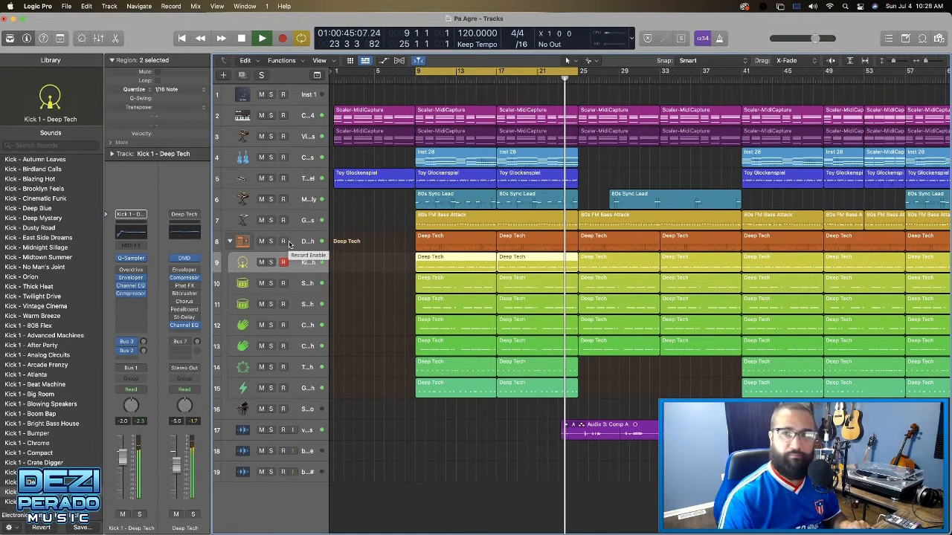
key(space)
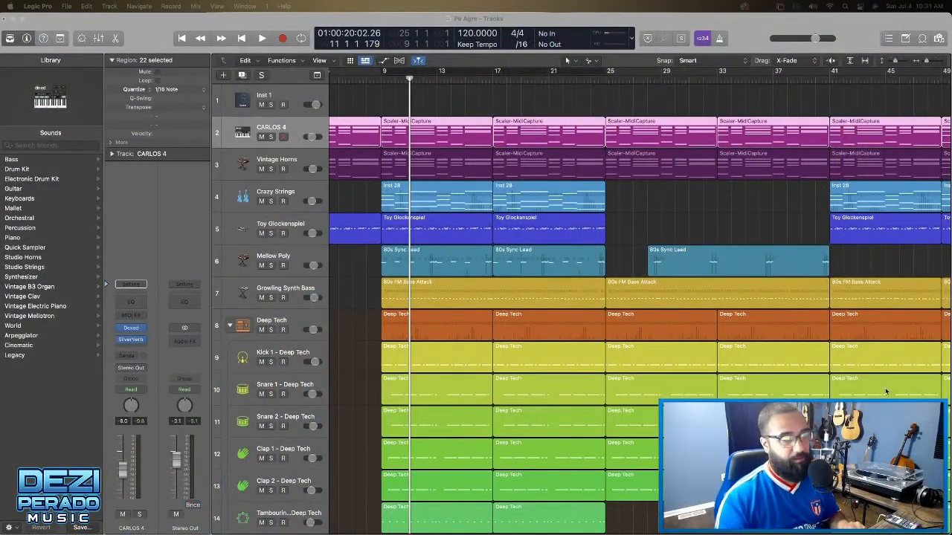
Collapse the Deep Tech drum stack, set the cycle range from bar 9 to bar 25, and briefly play it
scroll(567, 388, down, 8)
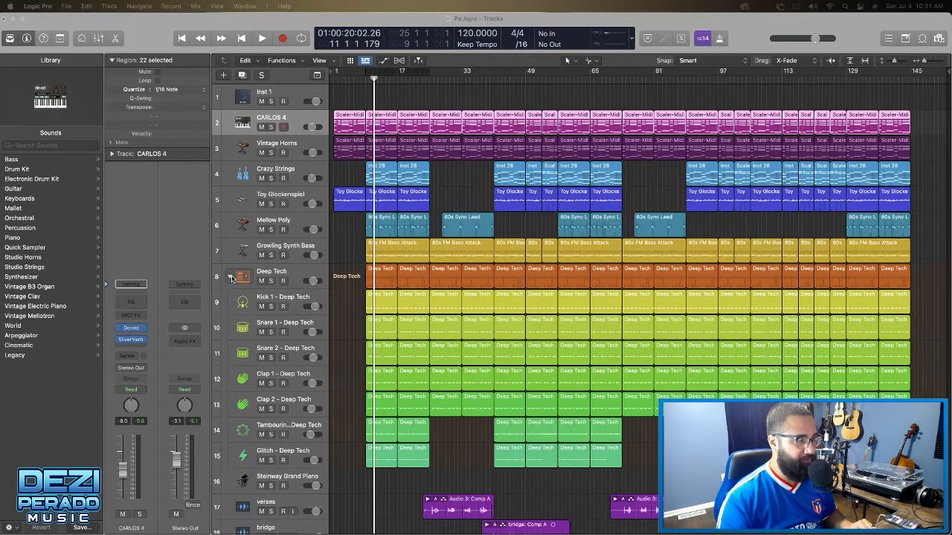
click(230, 276)
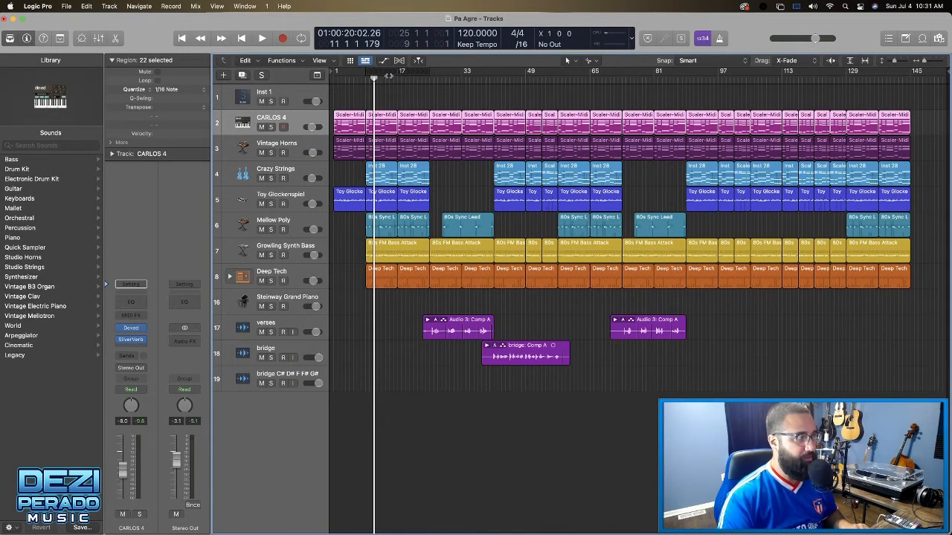
mouse_move(372, 73)
mouse_down()
mouse_move(429, 73)
mouse_move(364, 75)
mouse_up()
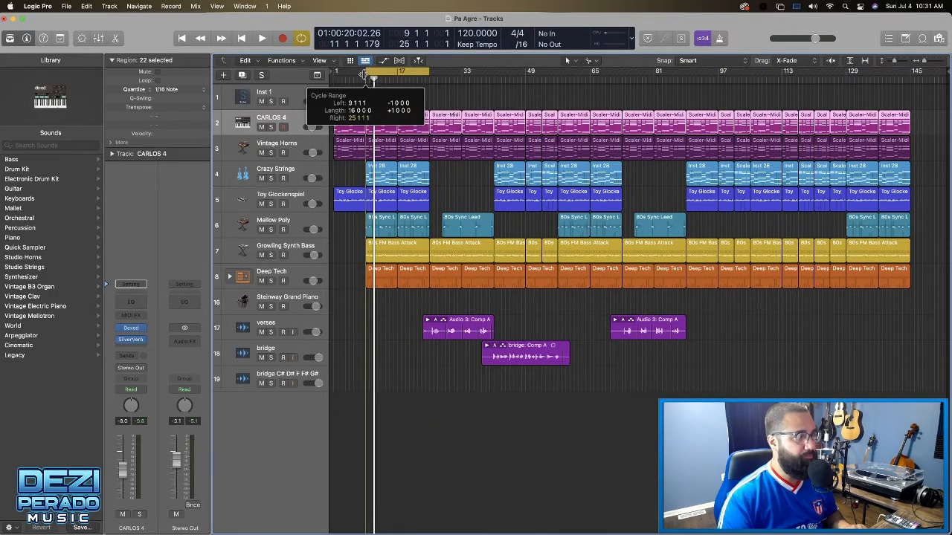
key(space)
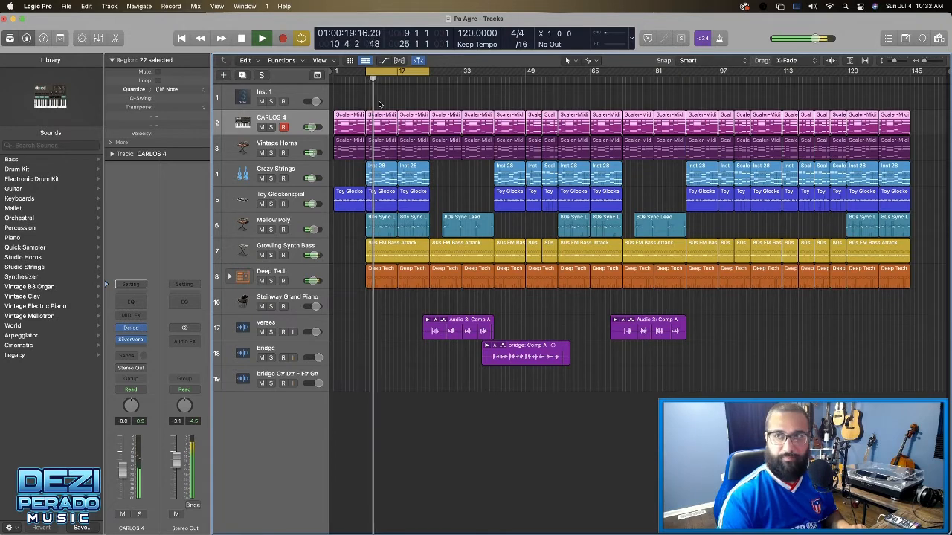
key(space)
Mute the Deep Tech drums and the Growling Synth Bass, and restart playback
click(261, 280)
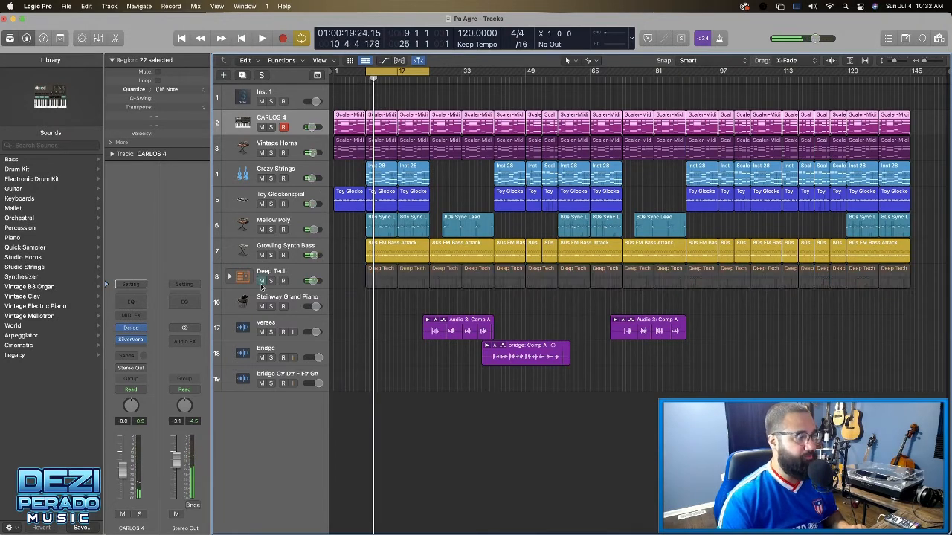
key(space)
click(261, 255)
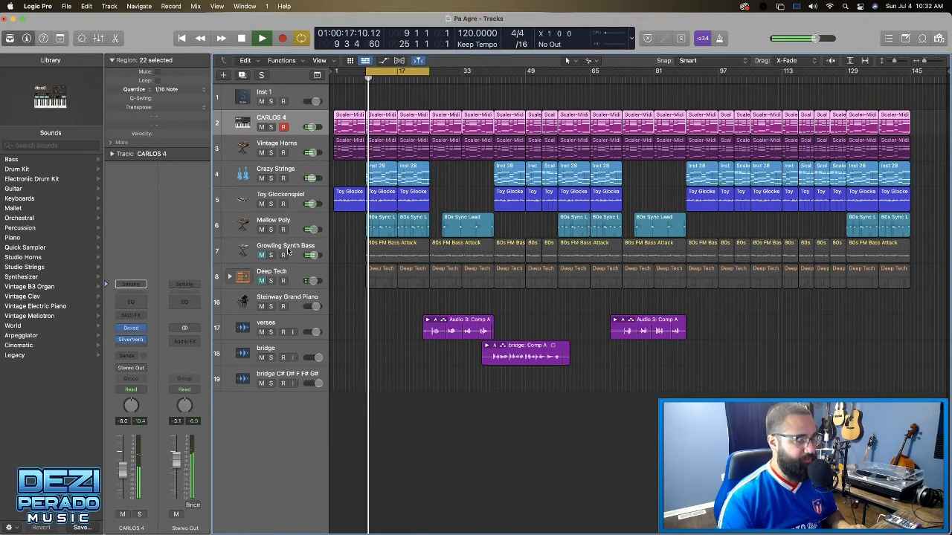
Listen to the remaining instruments in the loop, deselect all regions, and stop playback
key(super+Right)
key(super+Right)
key(super+Right)
key(super+Right)
key(super+Right)
key(super+Right)
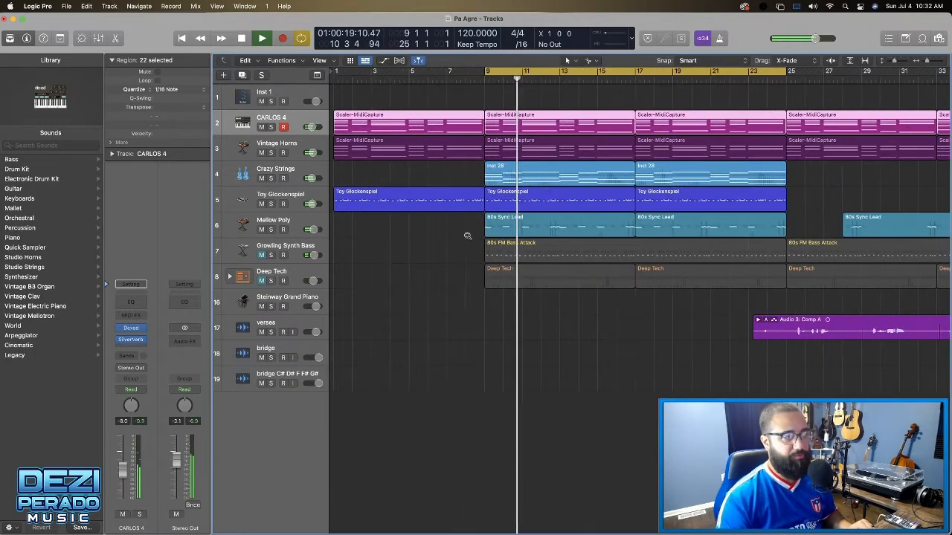
key(super+Down)
key(super+Down)
key(super+Down)
key(super+Down)
scroll(468, 238, right, 3)
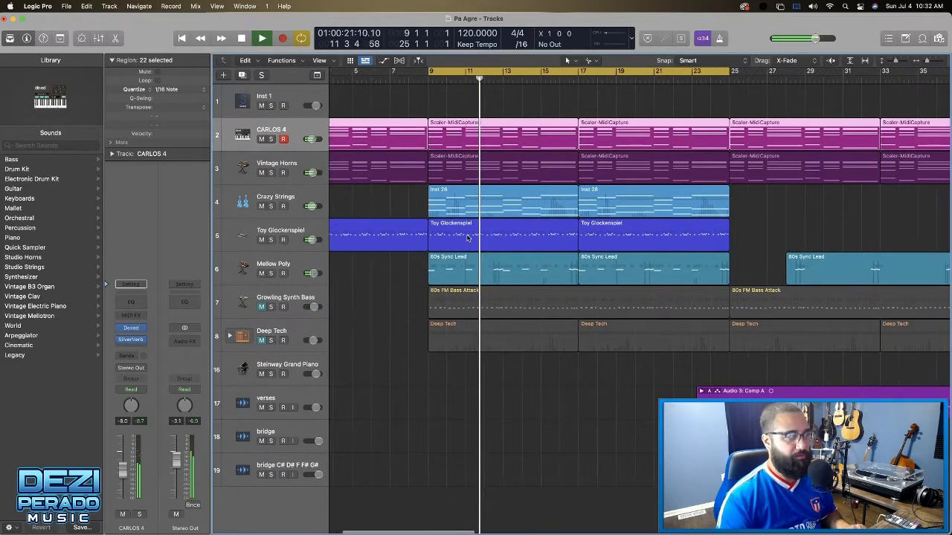
click(458, 380)
key(space)
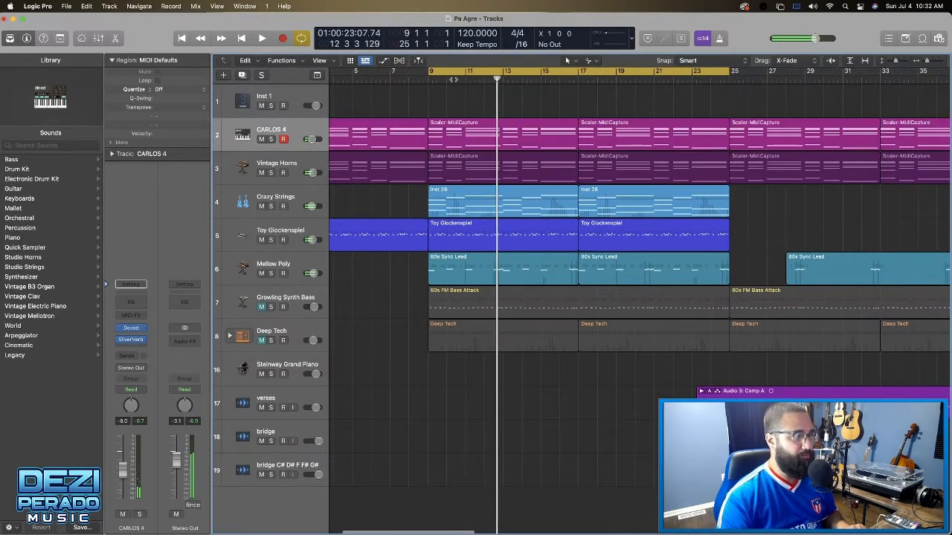
Turn off cycle mode and place the playhead at bar 10
click(448, 72)
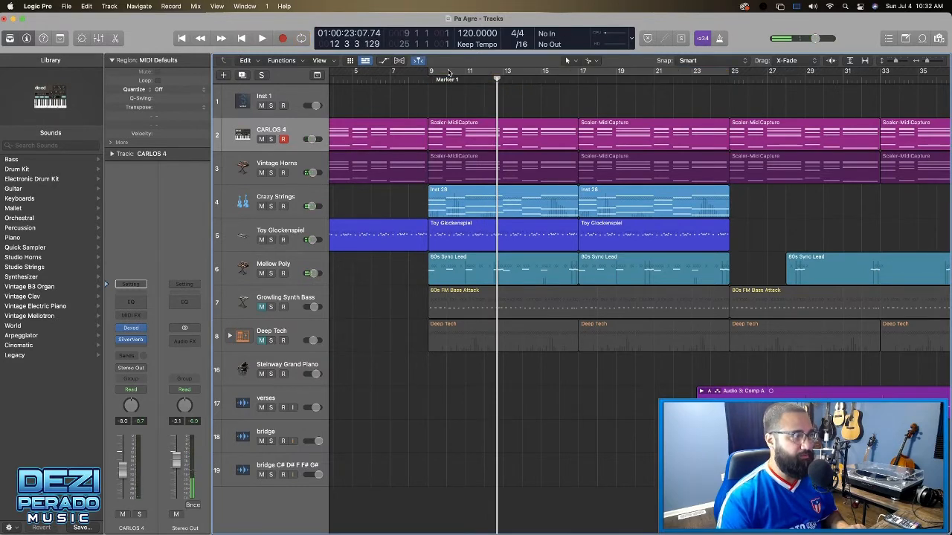
scroll(289, 131, right, 1)
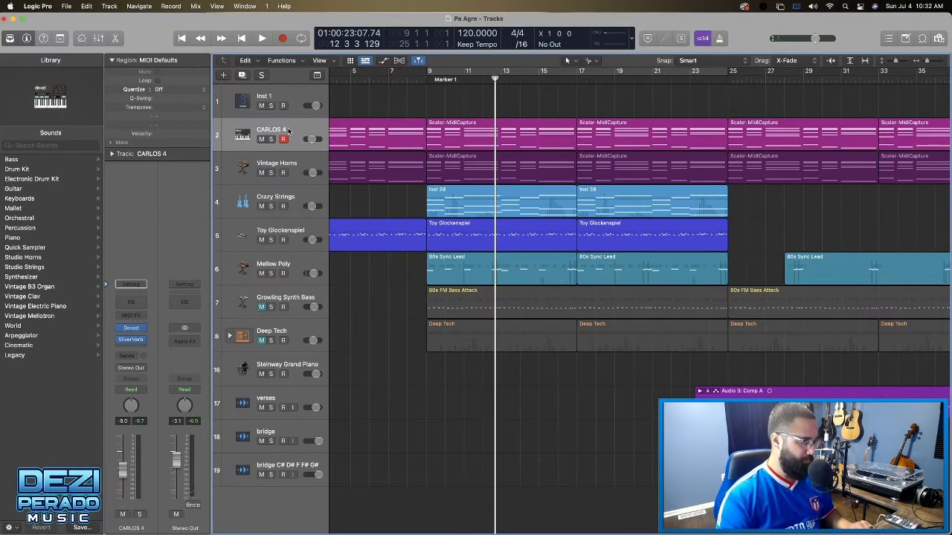
click(446, 80)
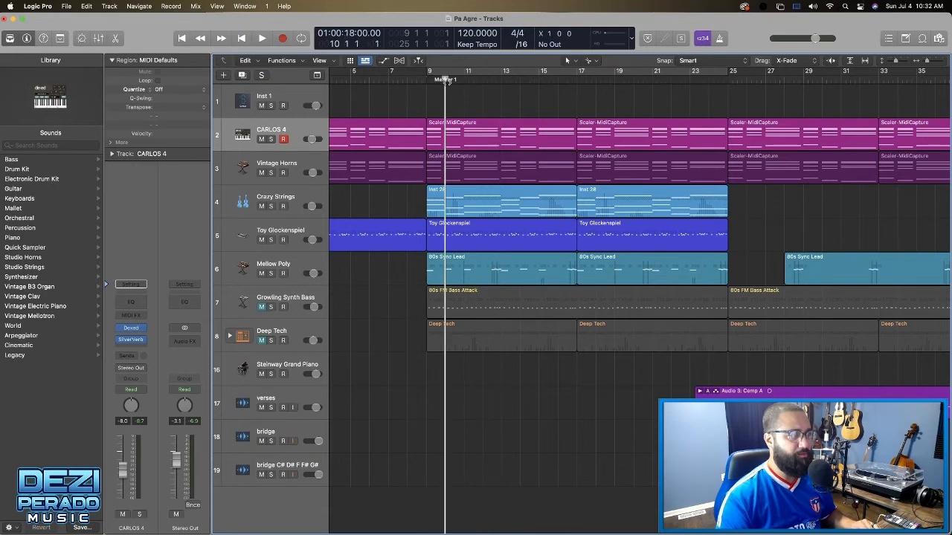
Position the playhead at bar 9, at the Marker 1 position, leaving cycle mode off
click(446, 78)
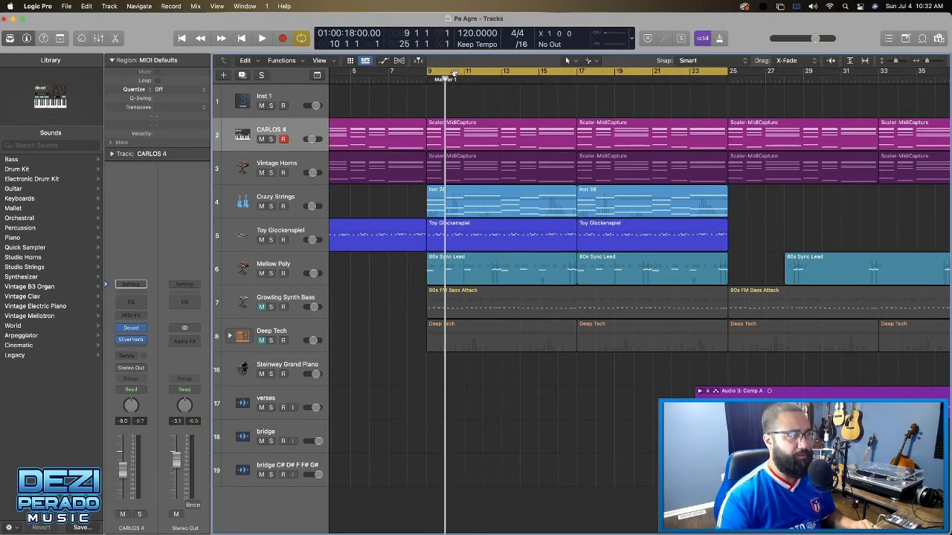
click(454, 76)
click(428, 77)
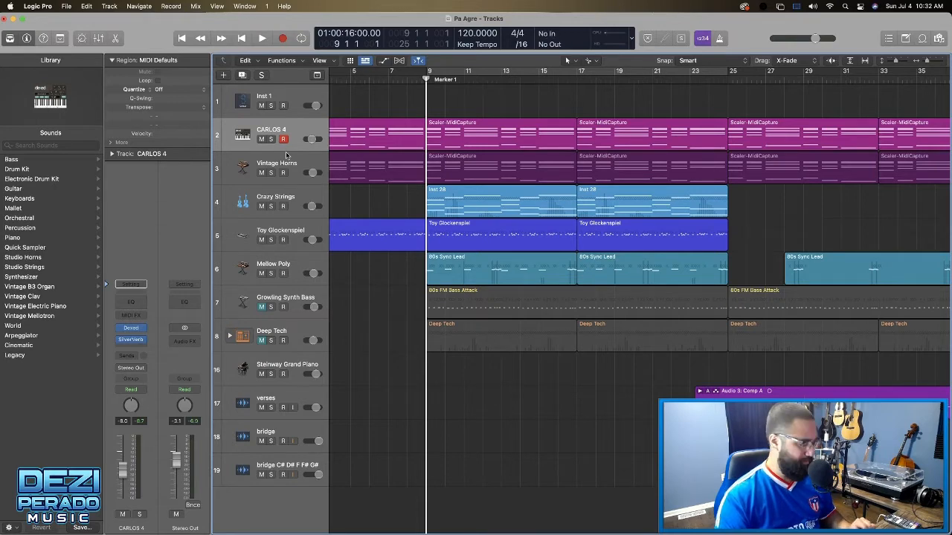
Group the tracks from CARLOS 4 through Mellow Poly into a new Summing Stack
scroll(286, 155, right, 1)
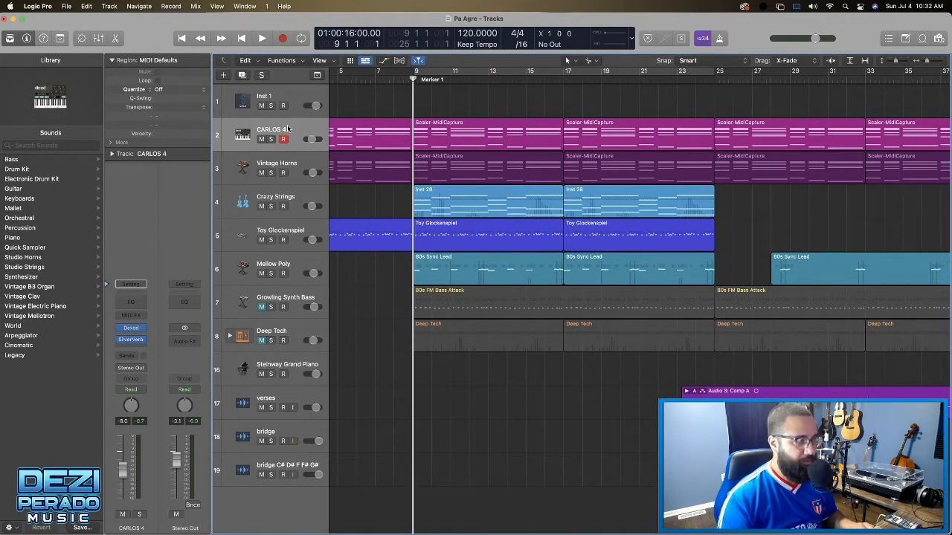
shift+click(289, 164)
shift+click(293, 202)
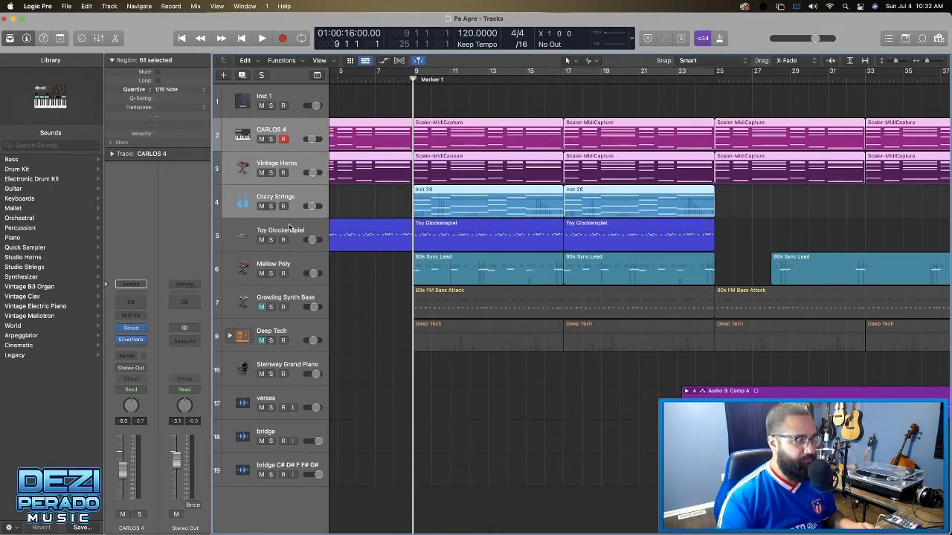
shift+click(290, 229)
shift+click(292, 269)
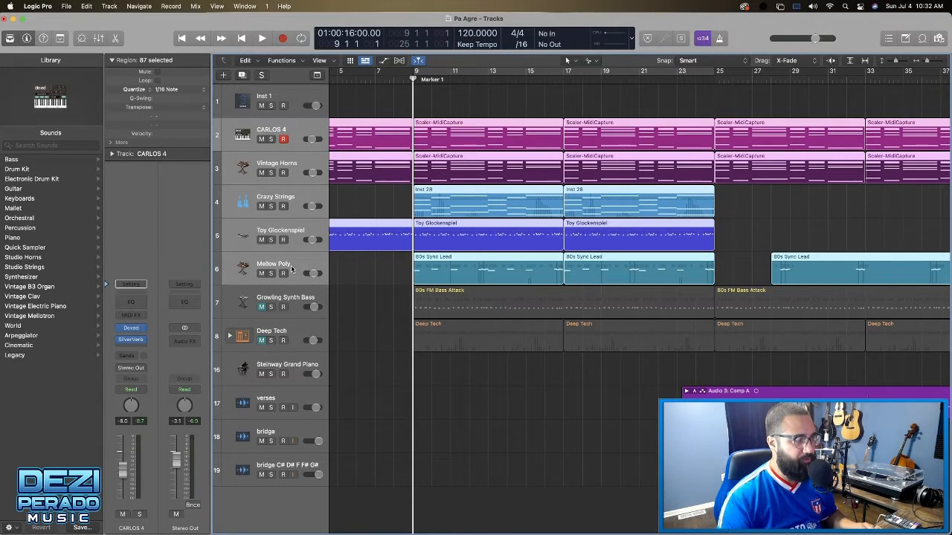
right_click(374, 127)
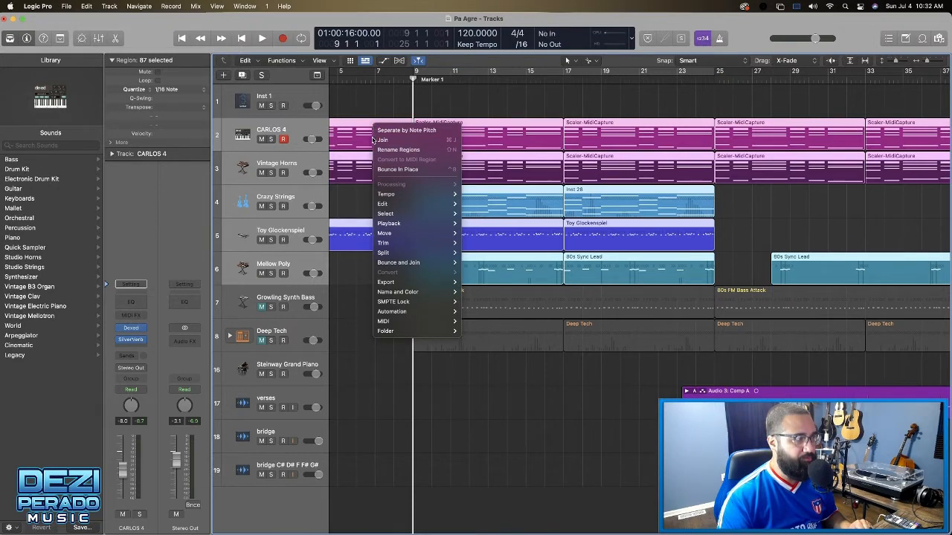
click(270, 128)
right_click(268, 130)
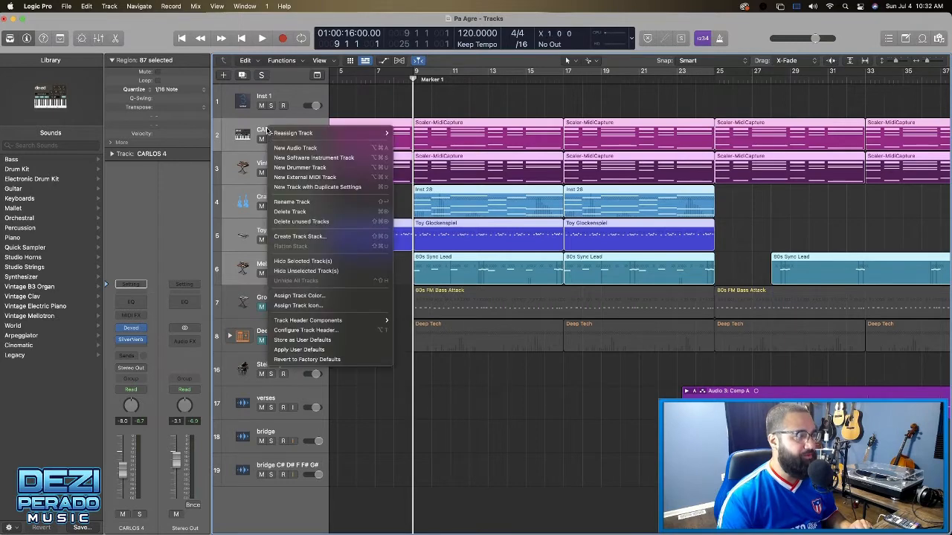
click(267, 131)
right_click(266, 131)
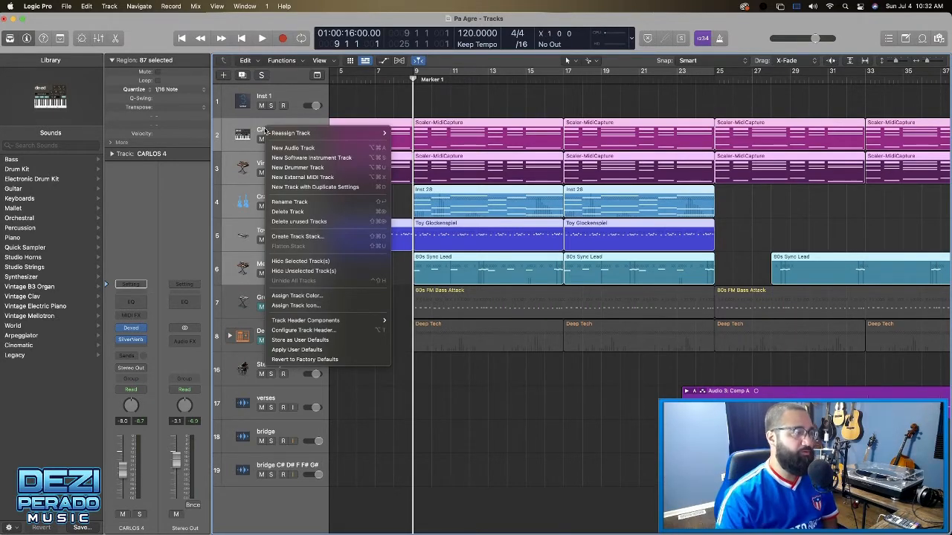
click(304, 237)
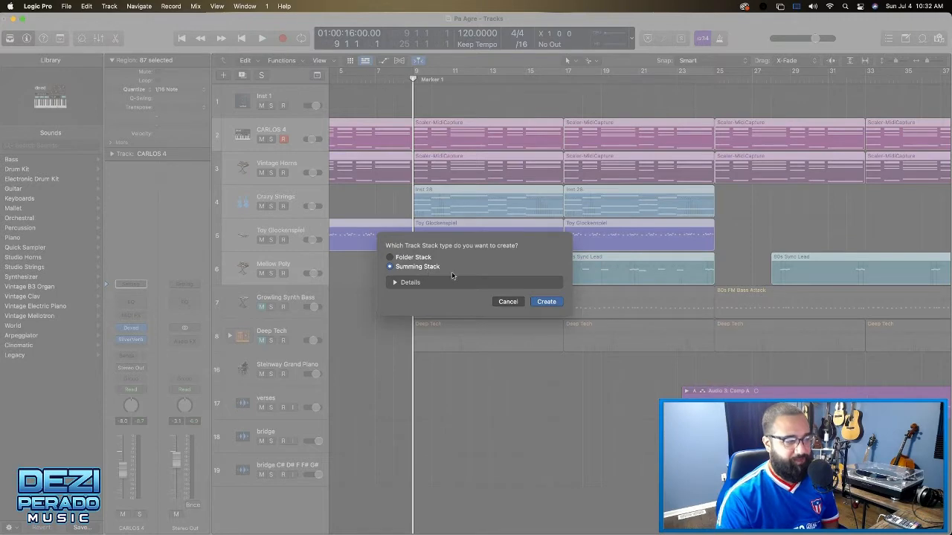
click(539, 303)
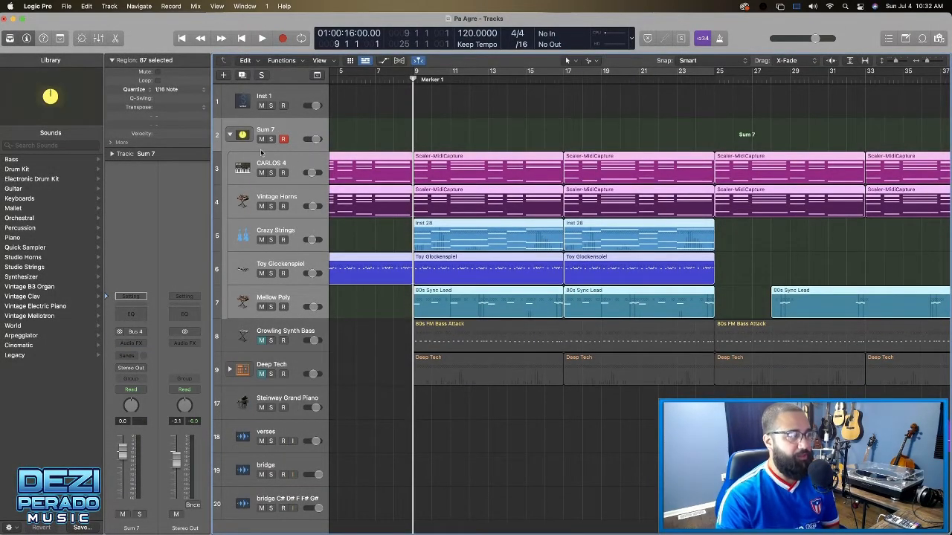
Rename the new summing stack Melodies and give it the keyboard synth module icon from the Keyboards category
click(279, 132)
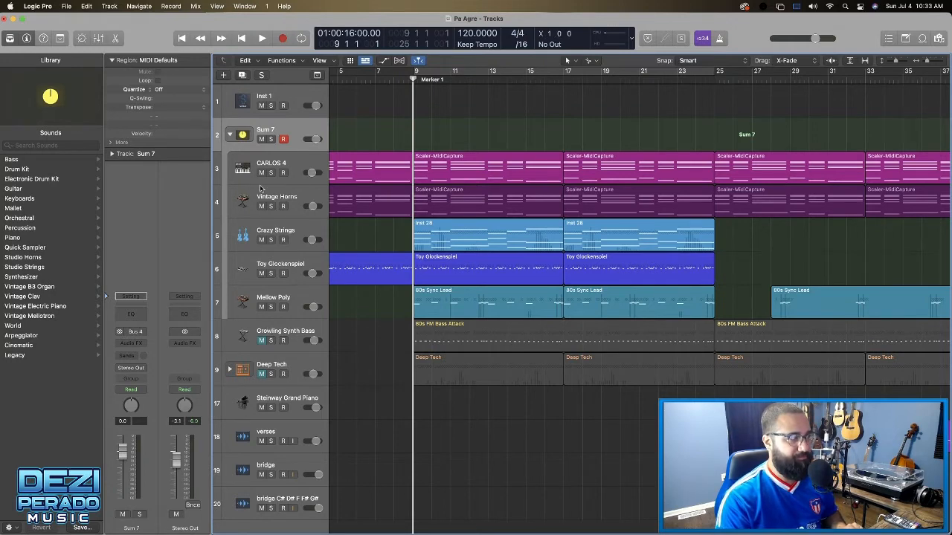
key(space)
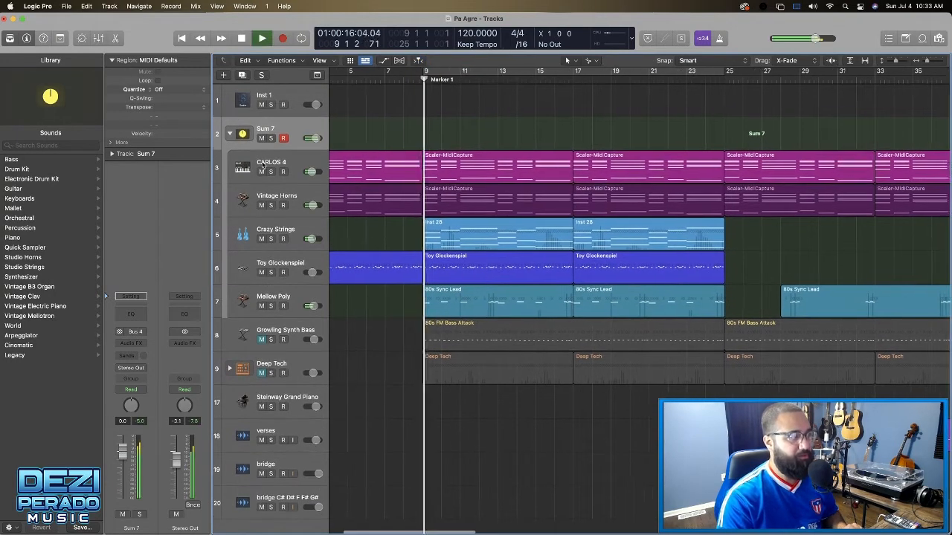
right_click(268, 128)
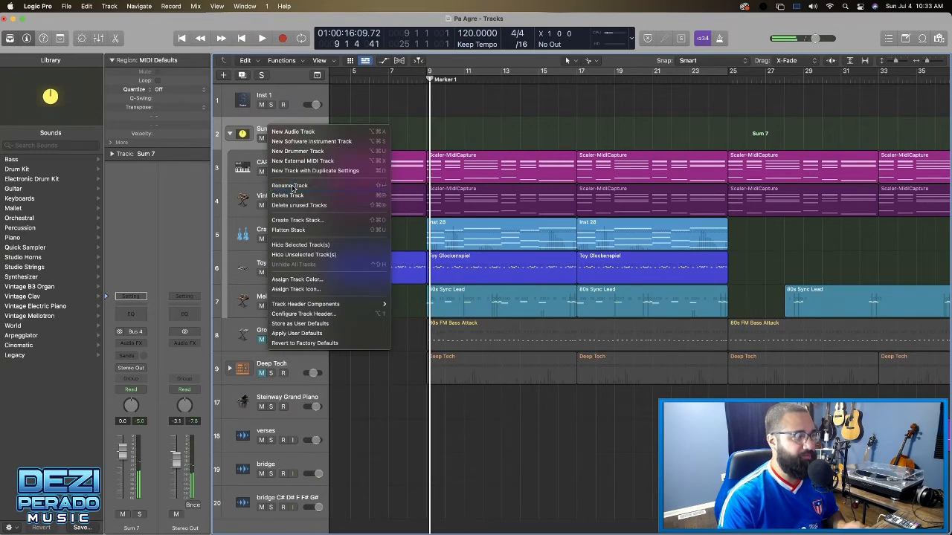
click(292, 187)
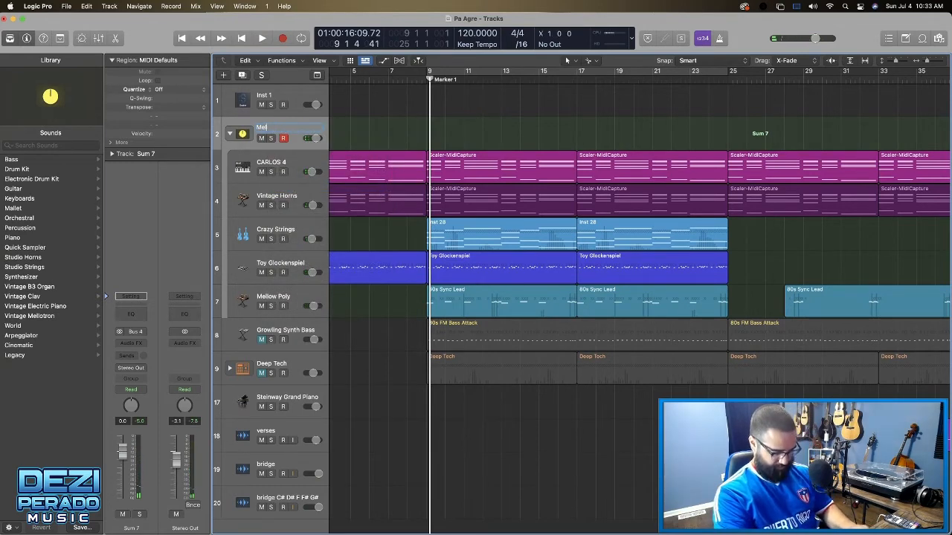
click(242, 134)
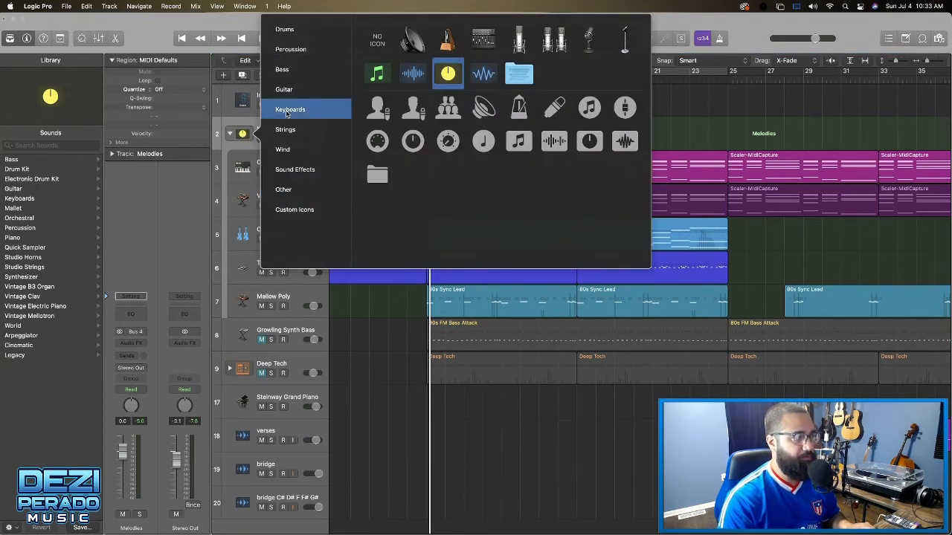
click(344, 106)
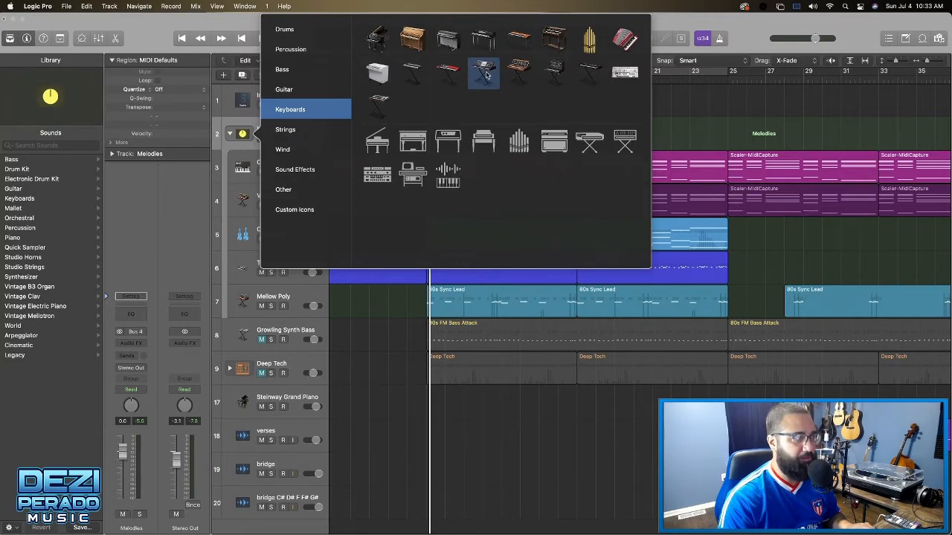
click(625, 72)
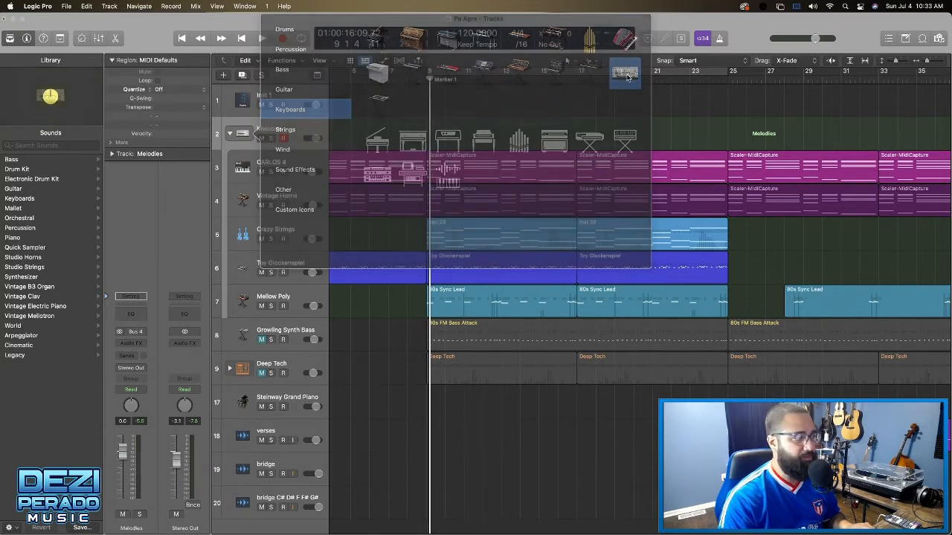
Play the arrangement with cycle enabled over bars 9 to 25, auditioning CARLOS 4 alone and together with Vintage Horns
key(space)
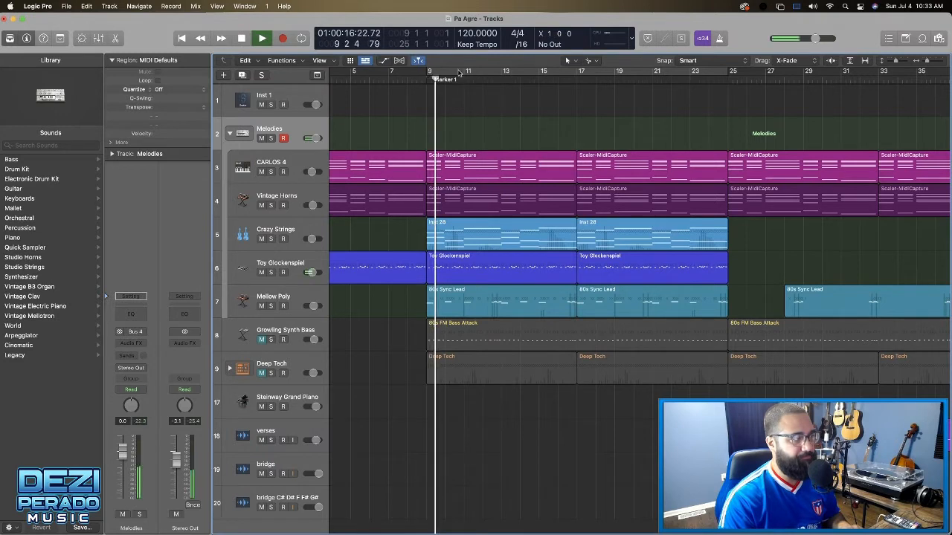
key(c)
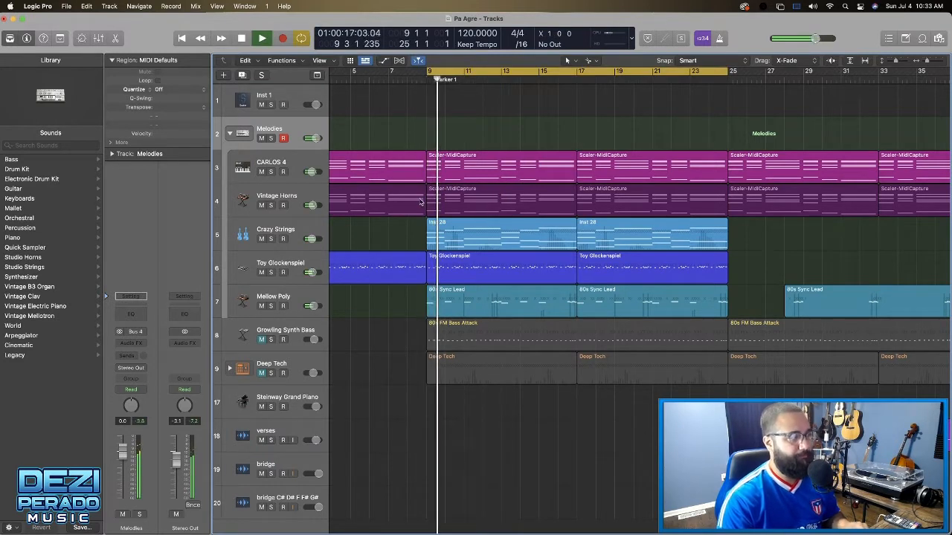
click(271, 172)
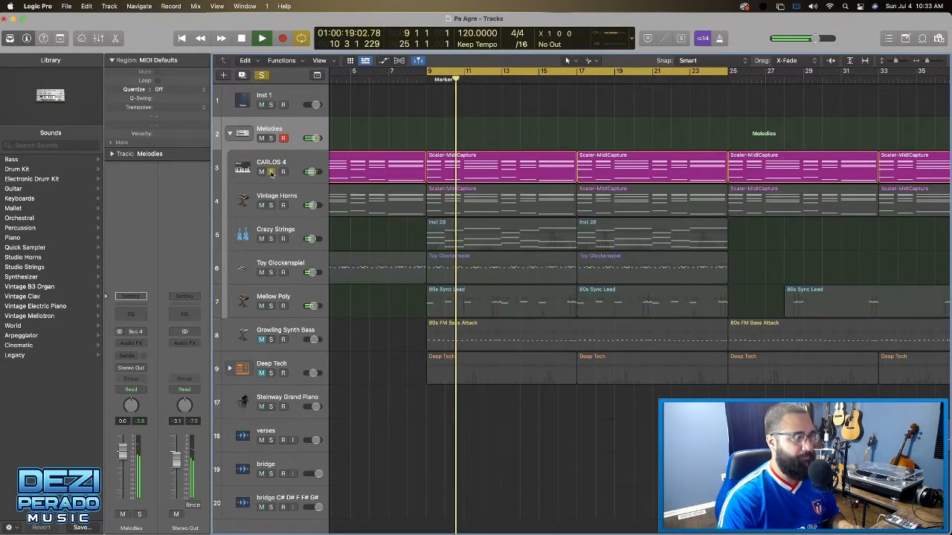
click(271, 205)
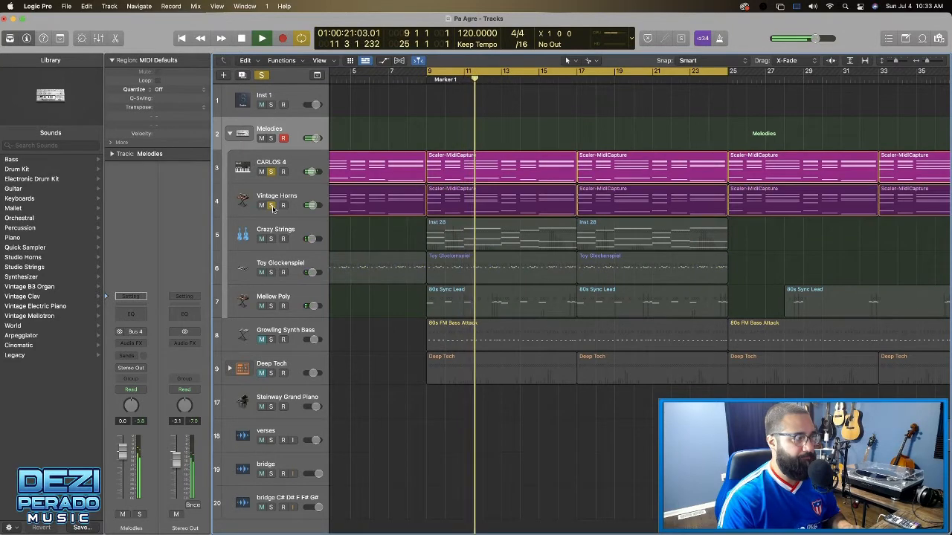
click(271, 205)
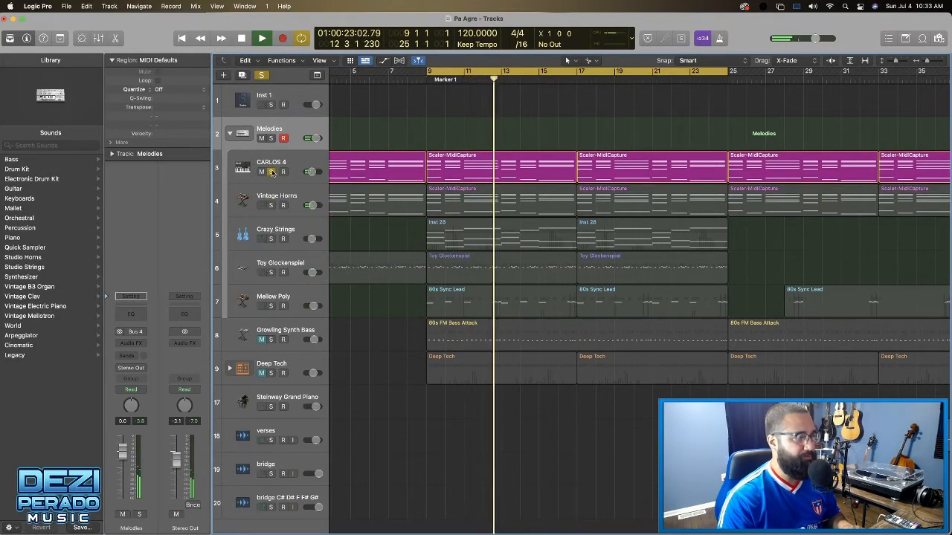
click(271, 171)
Move the Toy Glockenspiel track to the top of the Melodies stack, above CARLOS 4, and restart playback
mouse_move(276, 263)
mouse_down()
mouse_move(286, 198)
mouse_move(294, 270)
mouse_up()
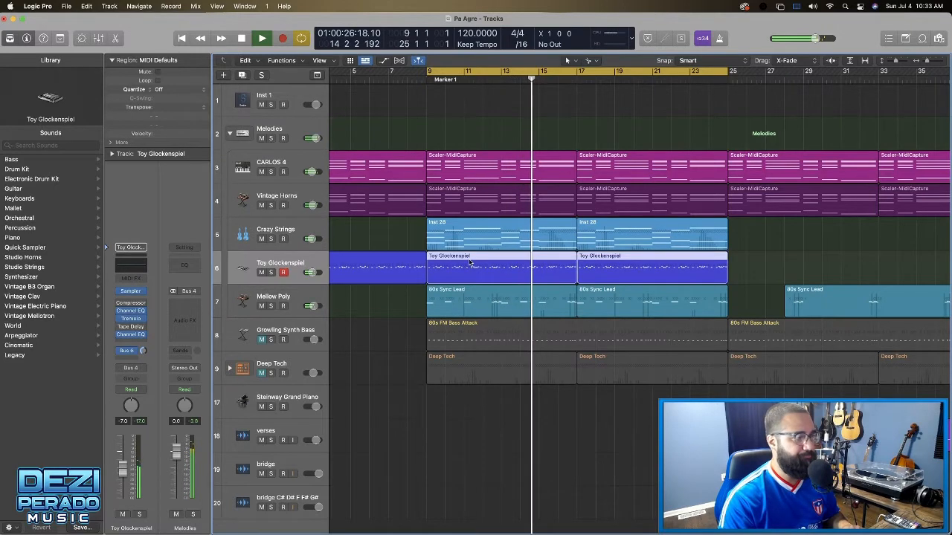
scroll(402, 374, left, 3)
click(406, 377)
key(space)
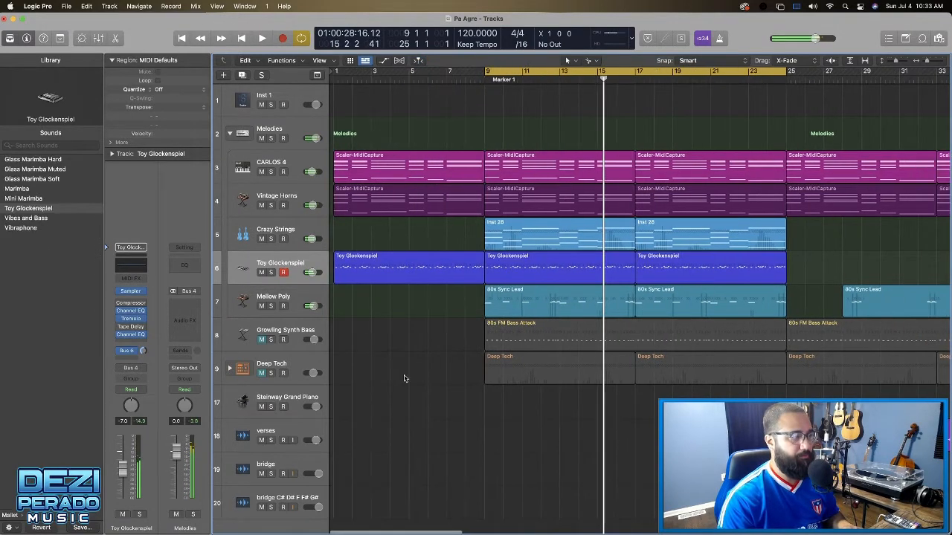
key(space)
key(space)
drag(267, 262, 277, 167)
key(space)
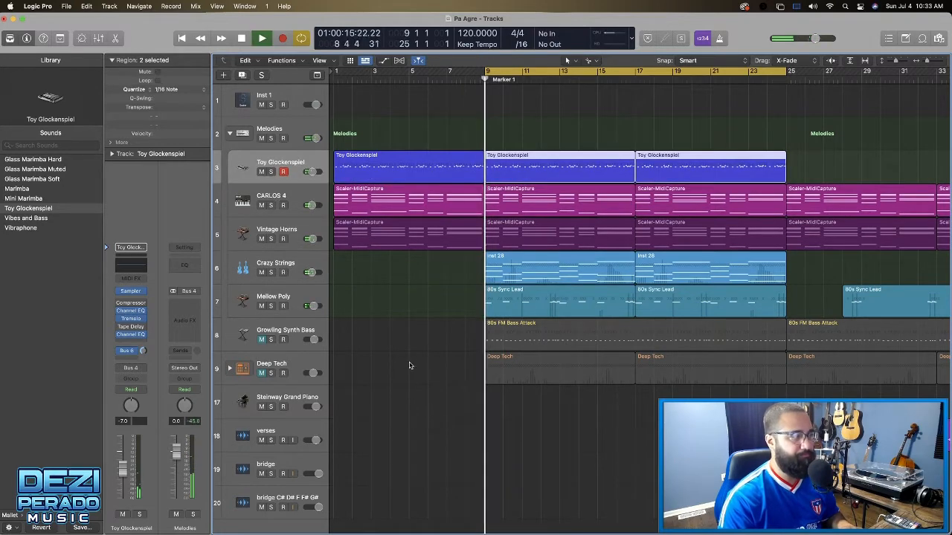
Solo the Toy Glockenspiel, compare it with the full mix during playback, and leave it soloed, playing from bar 9
click(271, 172)
key(space)
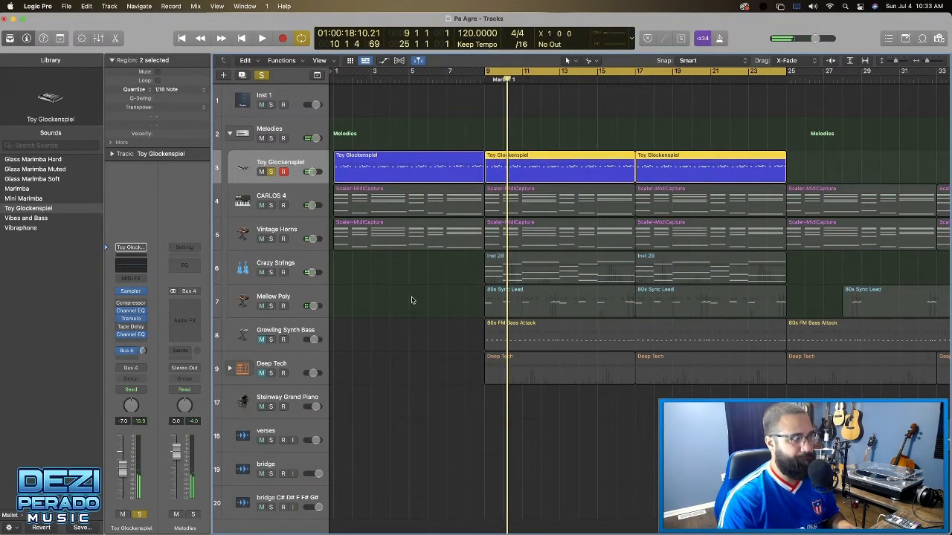
key(space)
key(s)
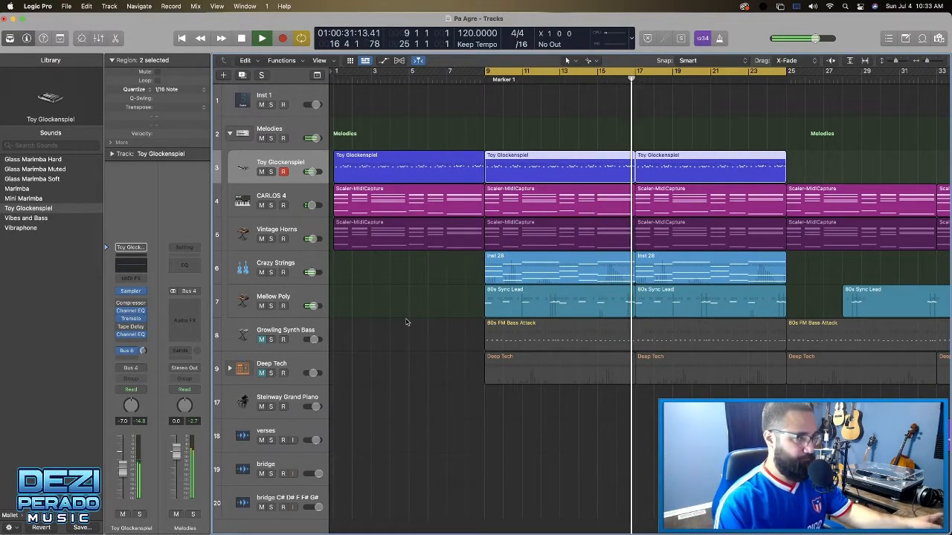
click(271, 172)
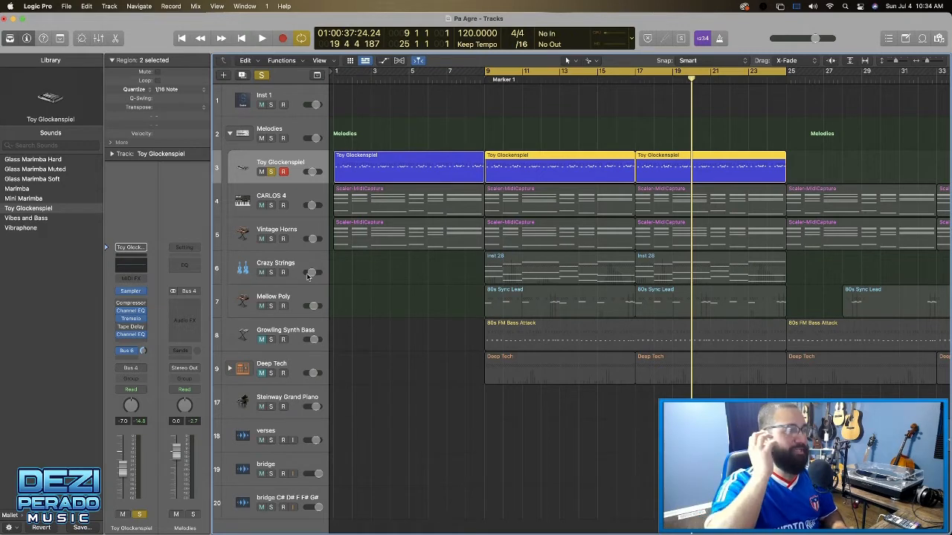
key(shift+space)
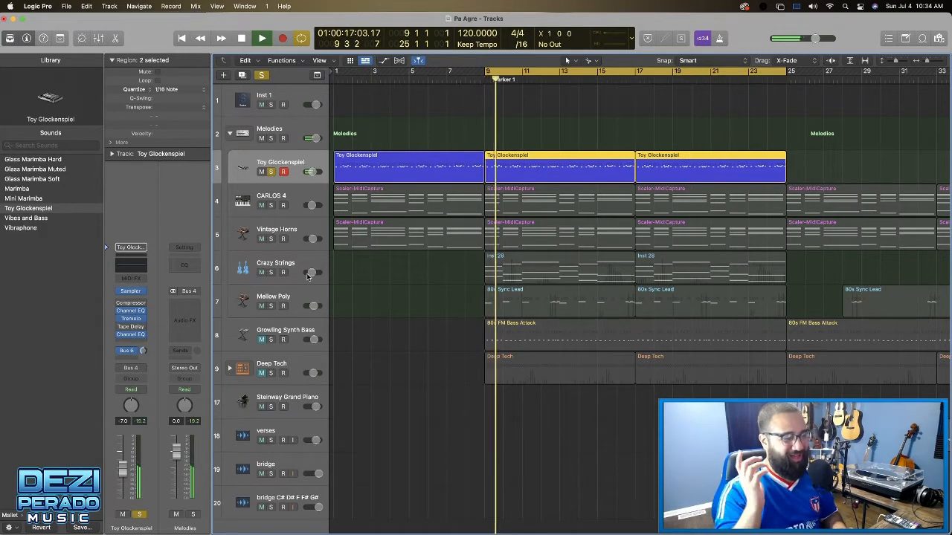
In the Toy Glockenspiel's Channel EQ, enable a high cut at about 2320 Hz with Q 0.60 and boost about 1390 Hz by 2.3 dB
click(139, 272)
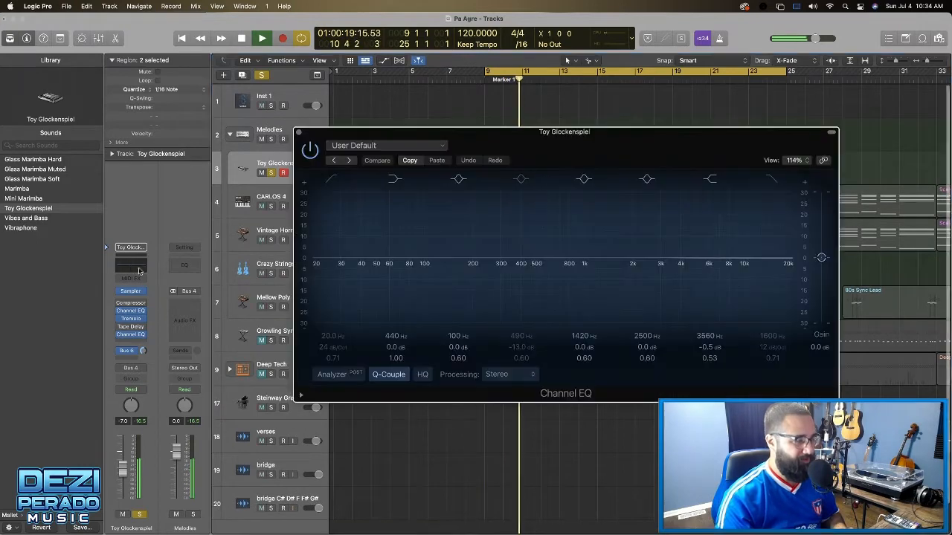
click(772, 183)
drag(689, 147, 513, 85)
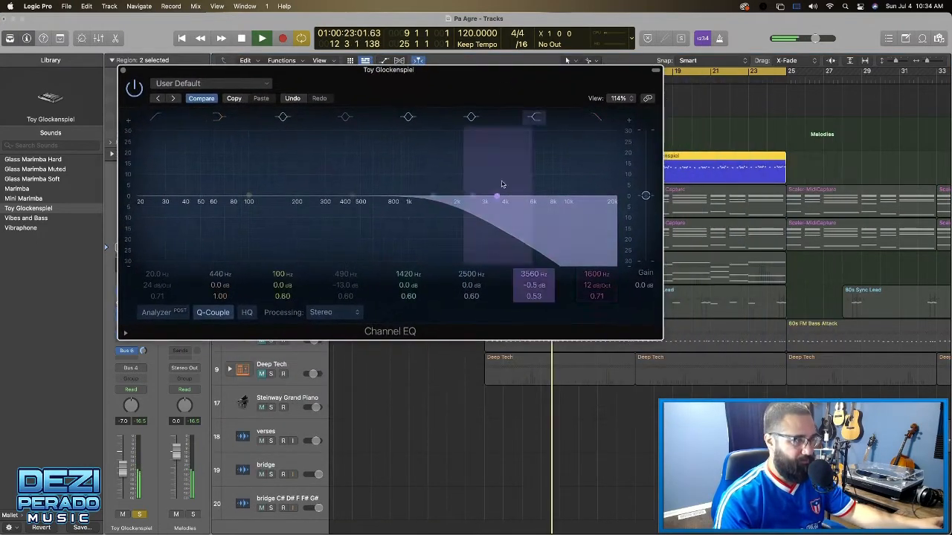
drag(442, 201, 586, 201)
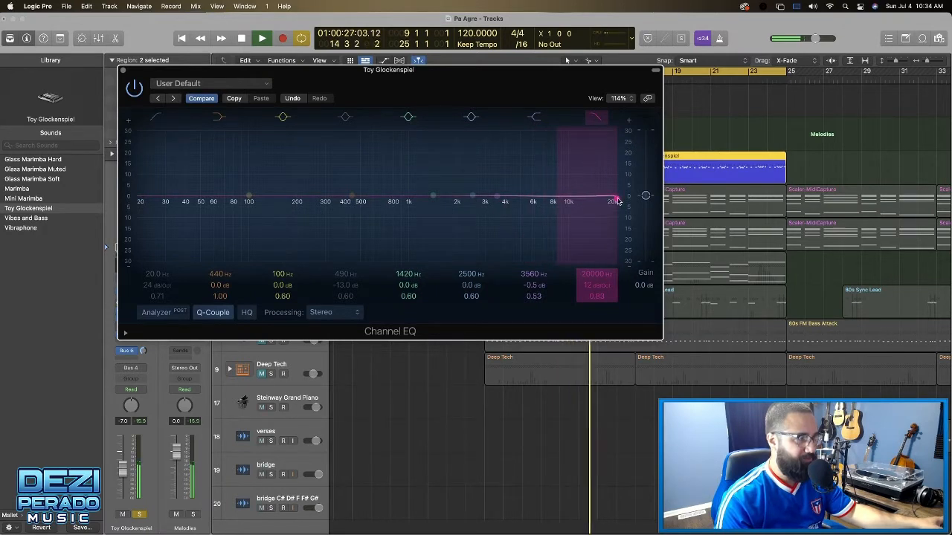
drag(615, 201, 476, 203)
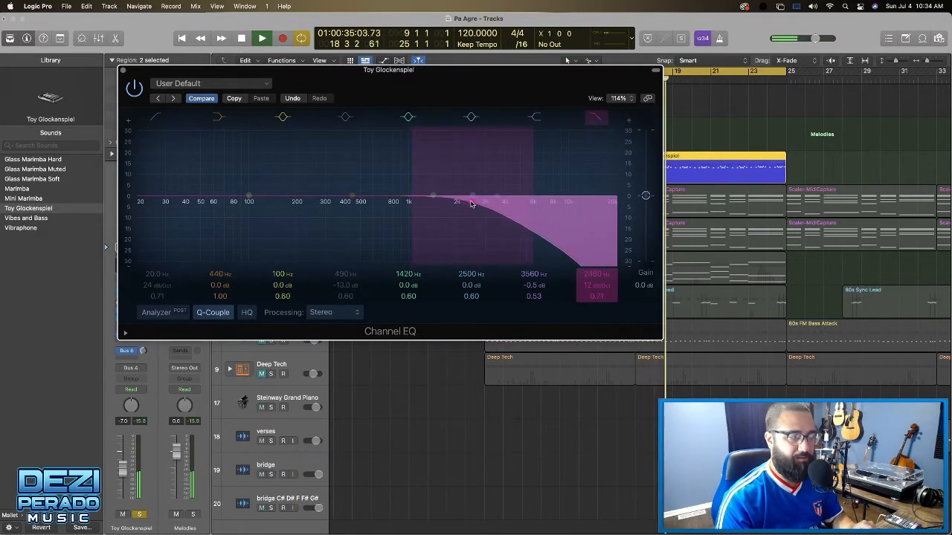
mouse_move(470, 203)
mouse_down()
mouse_move(484, 204)
mouse_move(465, 207)
mouse_up()
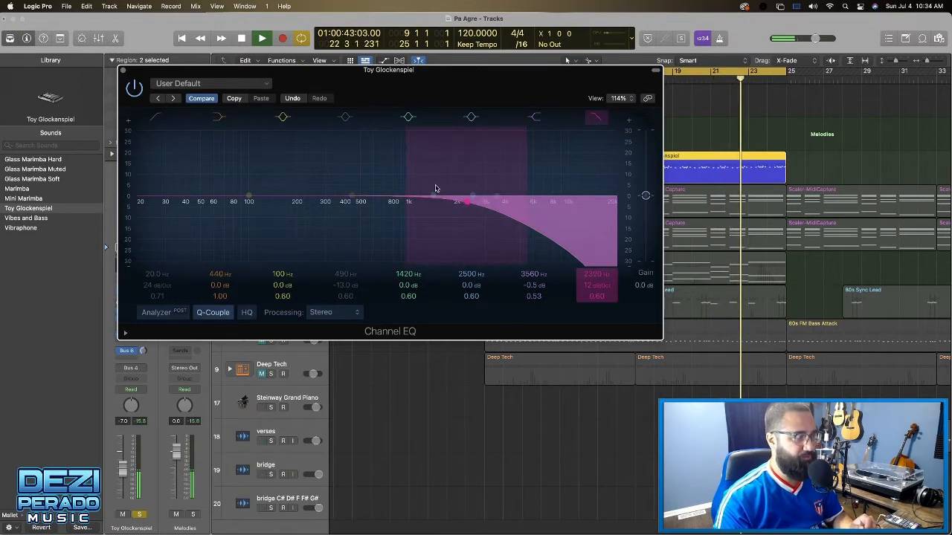
drag(435, 188, 430, 193)
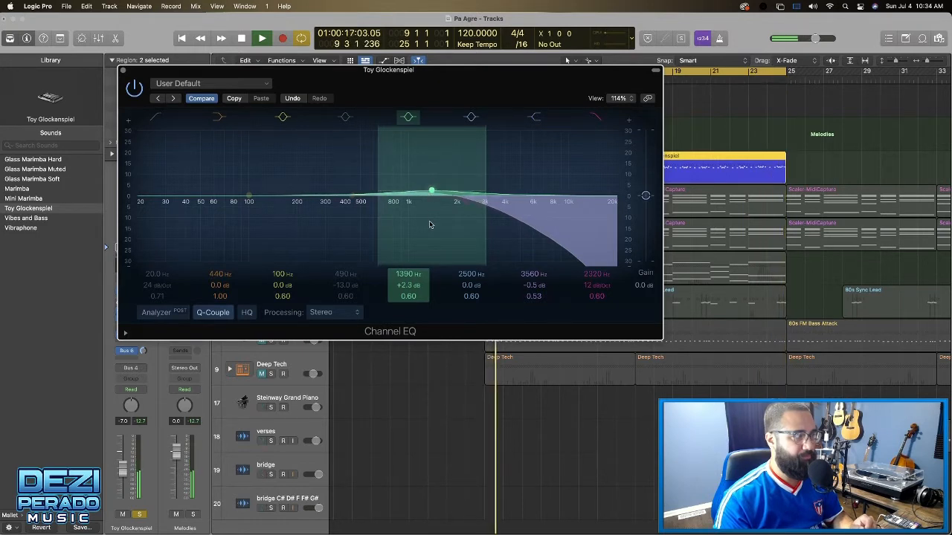
Compare the Toy Glockenspiel with its Channel EQ bypassed and active, leaving the EQ on with the 100 Hz band's Q at 0.27
click(134, 90)
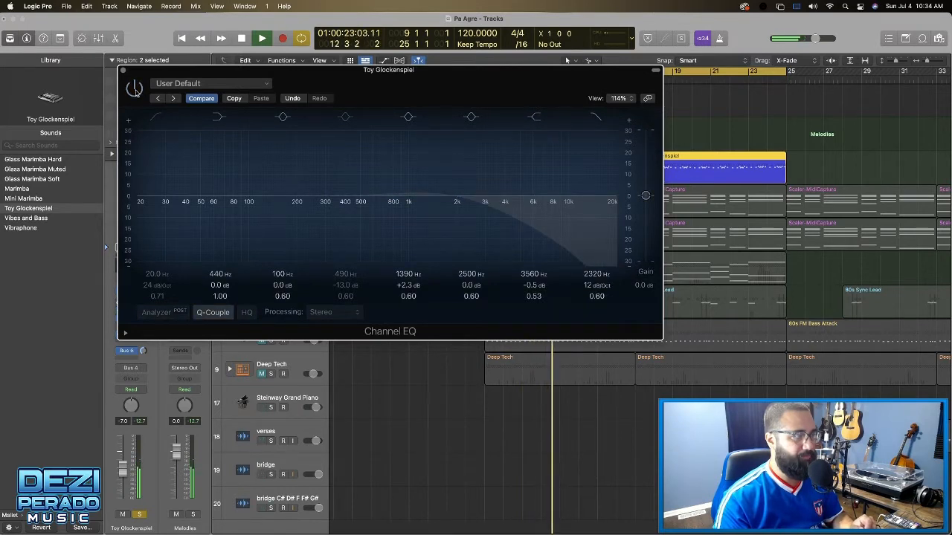
click(135, 90)
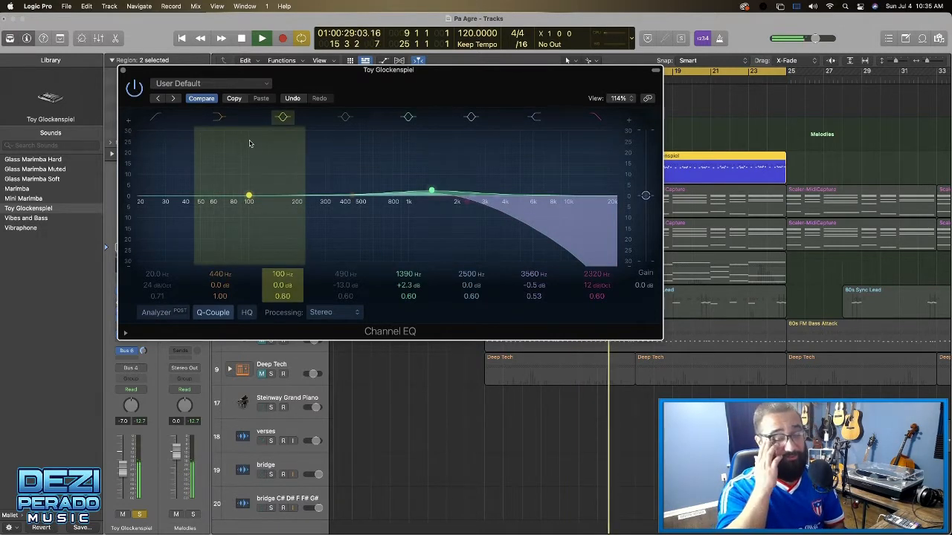
scroll(250, 144, down, 3)
click(137, 90)
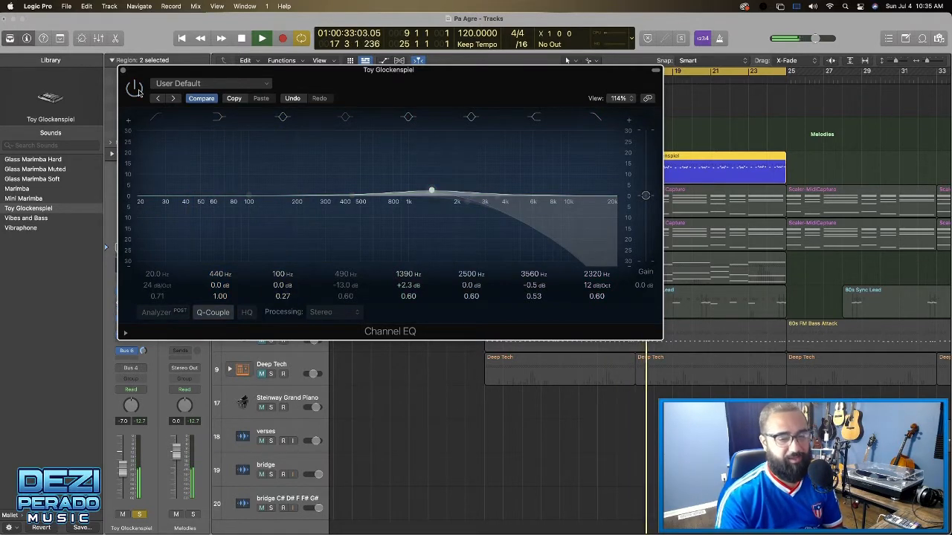
click(137, 90)
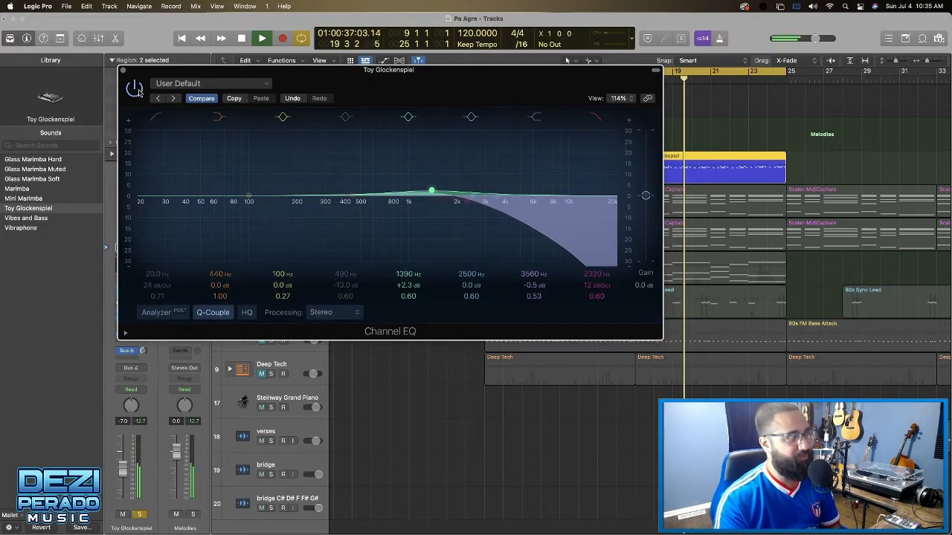
click(124, 72)
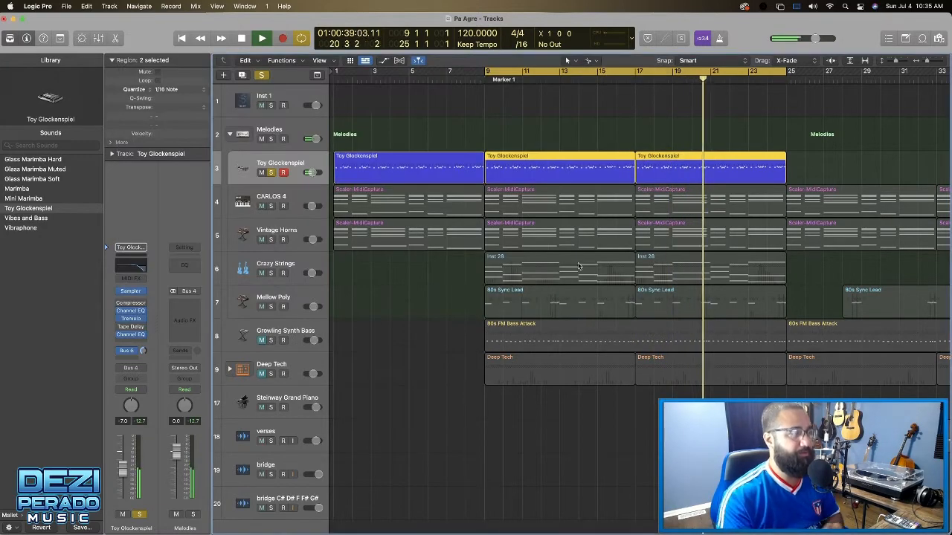
Briefly solo CARLOS 4 with the Toy Glockenspiel, replay from bar 9, and raise the Toy Glockenspiel's volume to about -3.9 dB
click(271, 206)
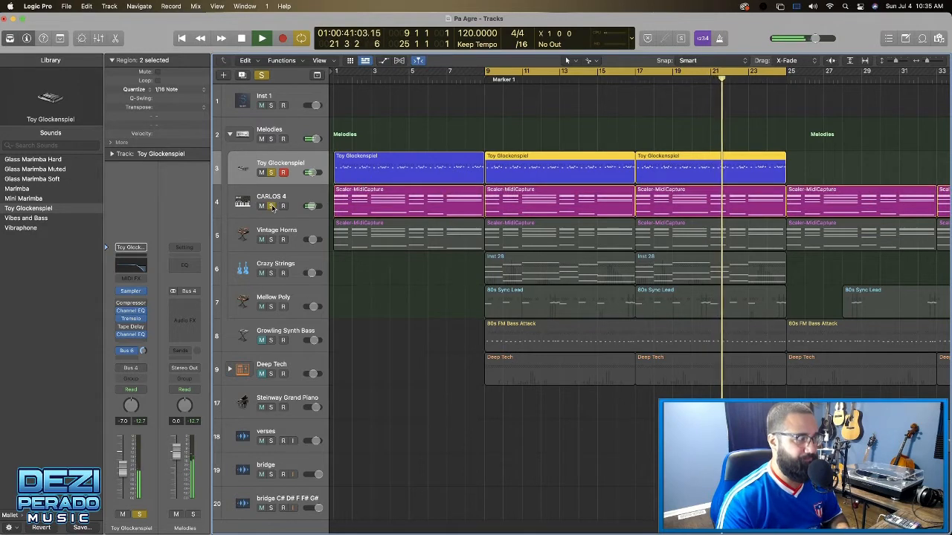
click(271, 206)
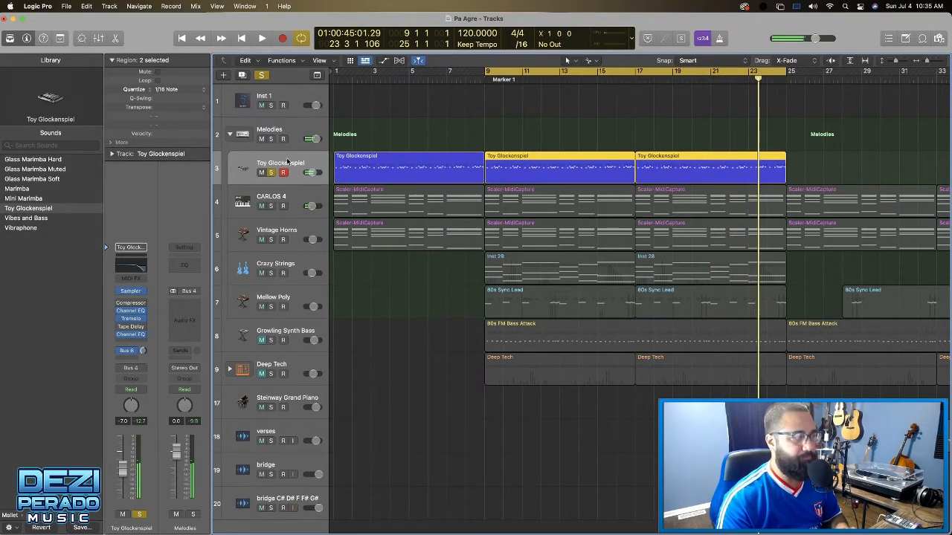
key(shift+space)
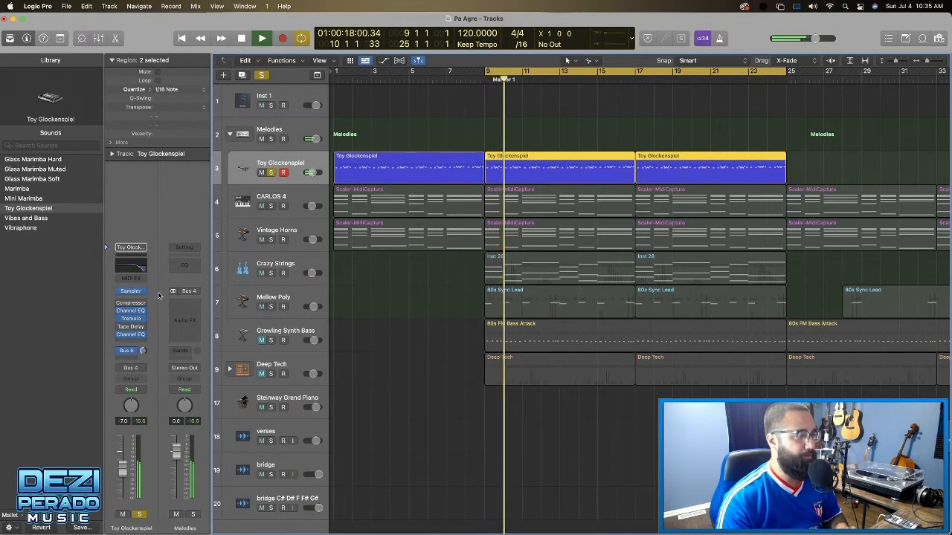
drag(121, 460, 122, 453)
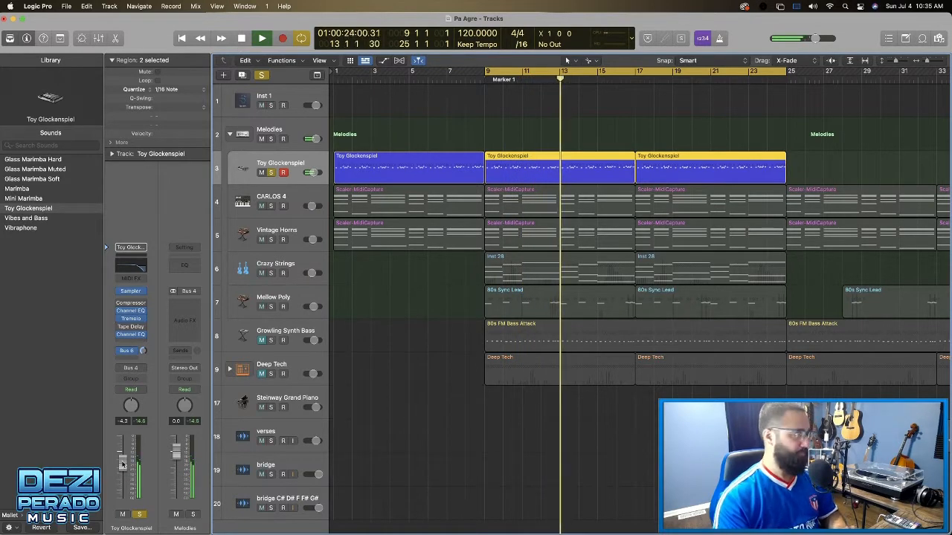
key(Return)
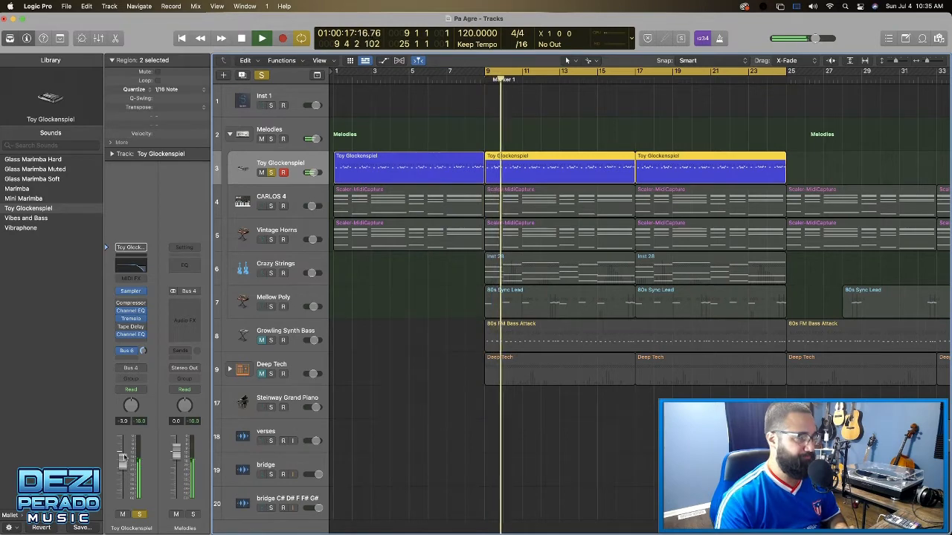
Audition the Toy Glockenspiel's Tape Delay, switch it to the 1/2 Note Dotted preset, and leave it bypassed
click(131, 328)
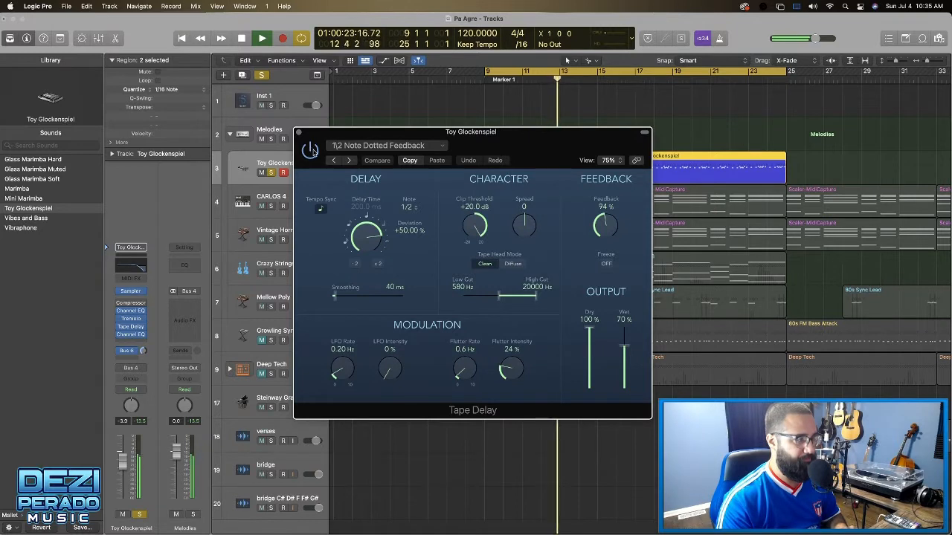
click(350, 161)
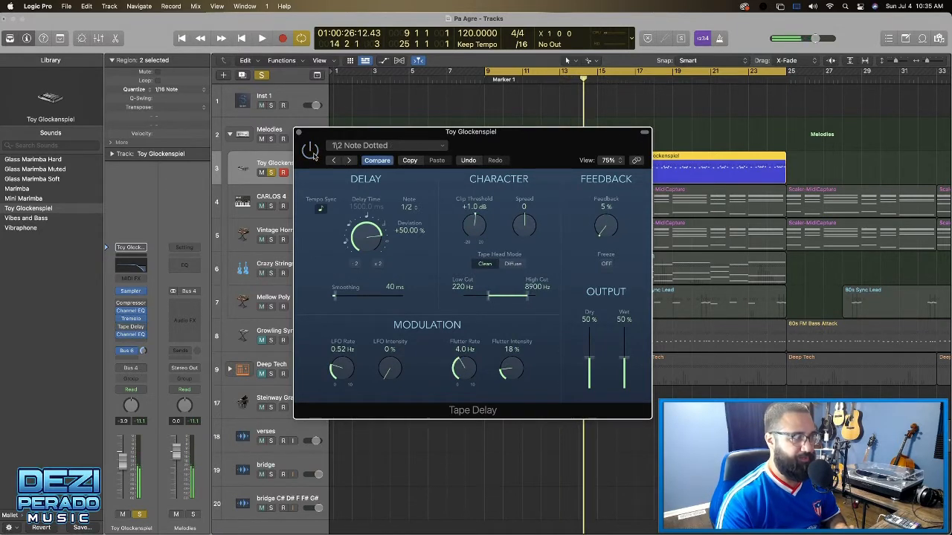
click(298, 134)
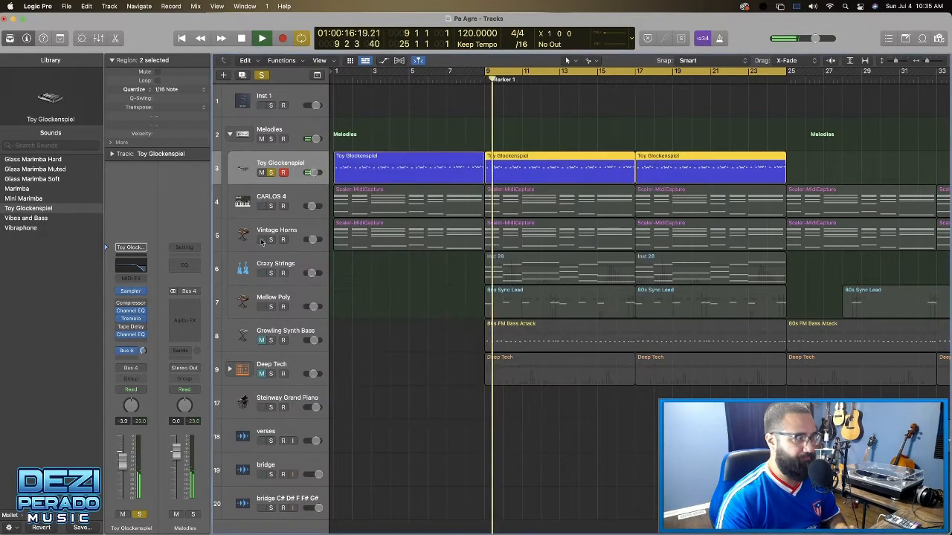
Set the Toy Glockenspiel's Tremolo rate to 5.73 Hz and its smoothing to 24%, keeping the Soft Tremolo preset
click(132, 319)
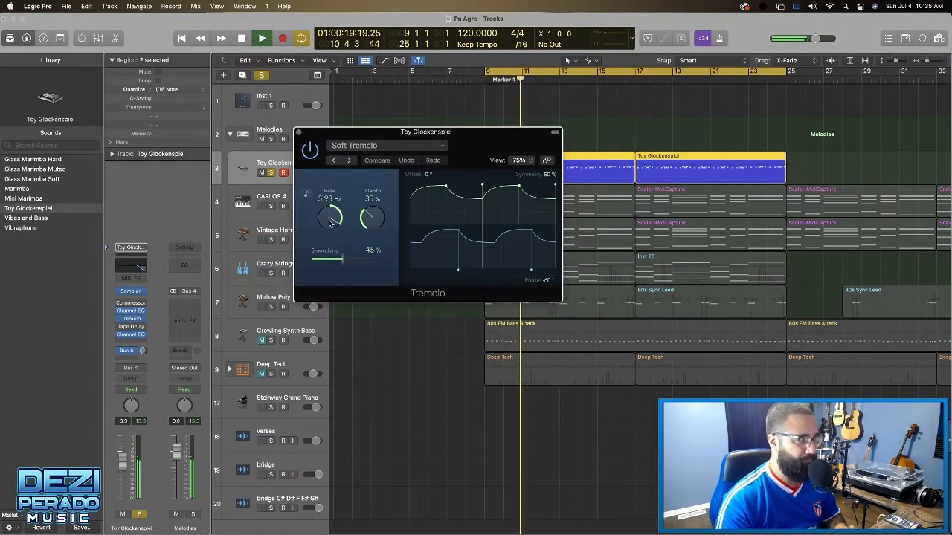
drag(329, 224, 329, 224)
click(307, 195)
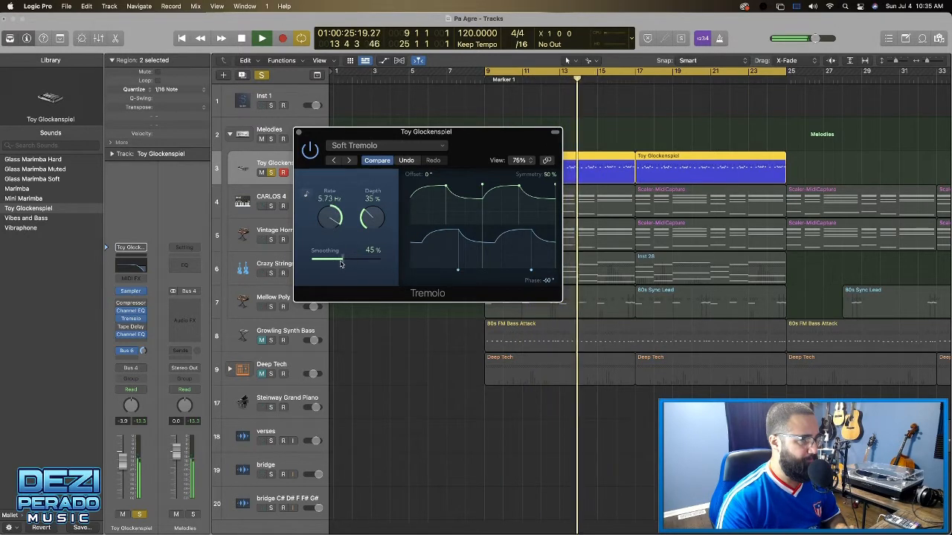
mouse_move(342, 259)
mouse_down()
mouse_move(358, 262)
mouse_move(318, 260)
mouse_move(328, 260)
mouse_up()
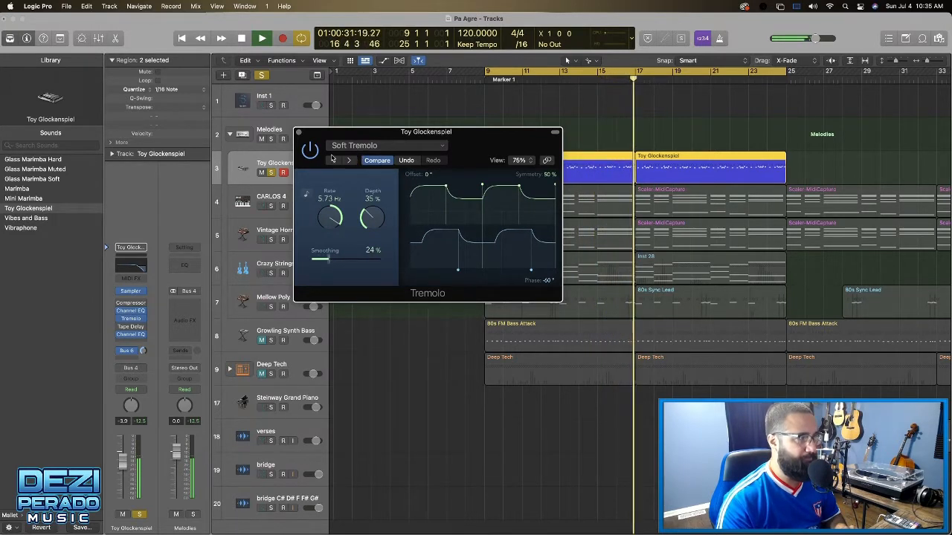
click(298, 131)
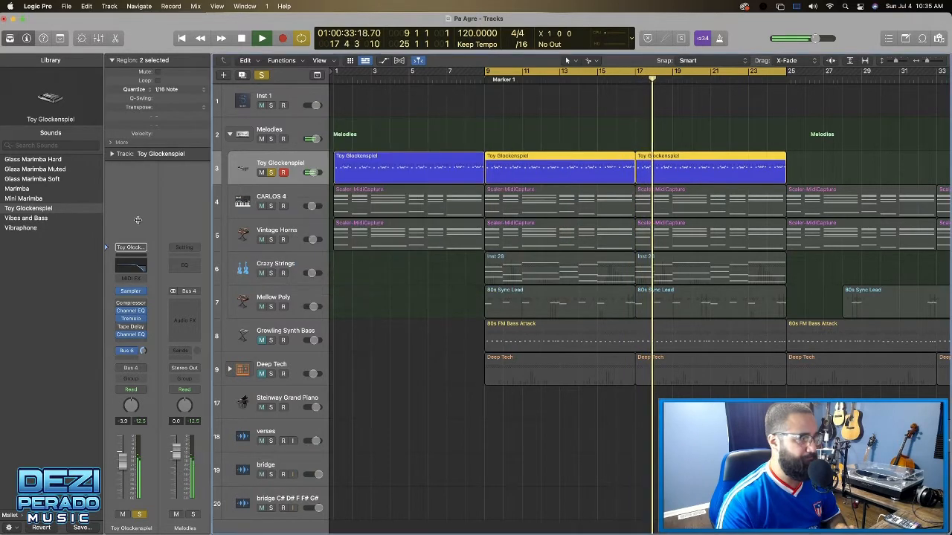
Move the Toy Glockenspiel's second Channel EQ ahead of Tape Delay and insert Stereo Spread at the end of the effects chain
drag(133, 335, 132, 326)
click(131, 343)
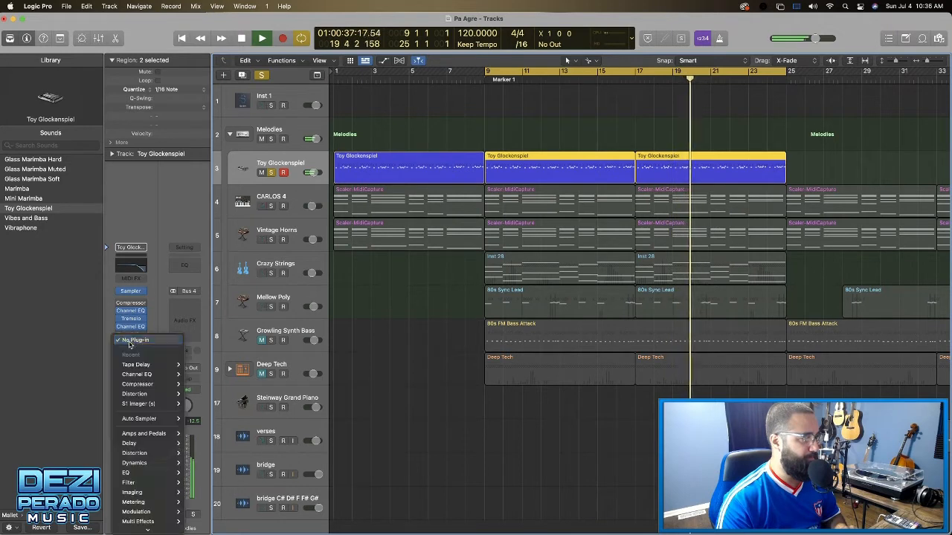
mouse_move(154, 399)
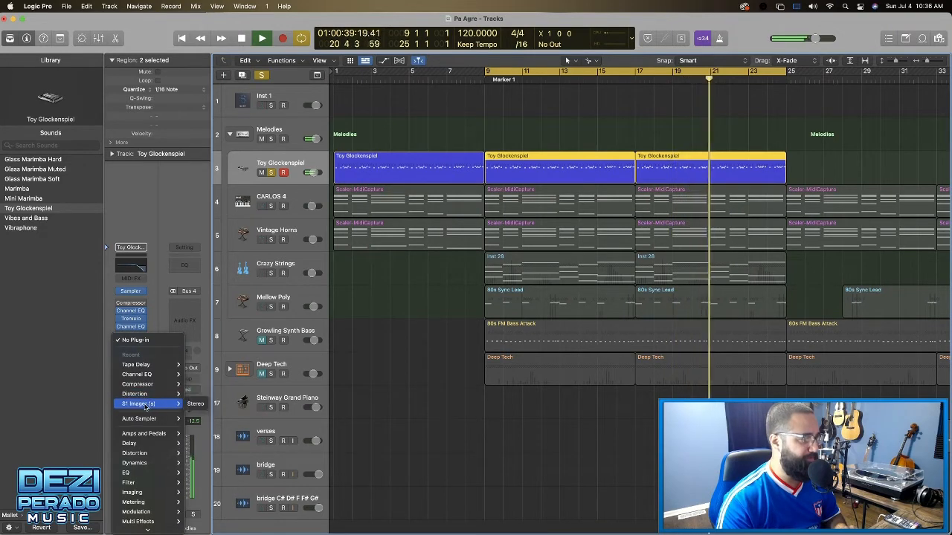
mouse_move(146, 374)
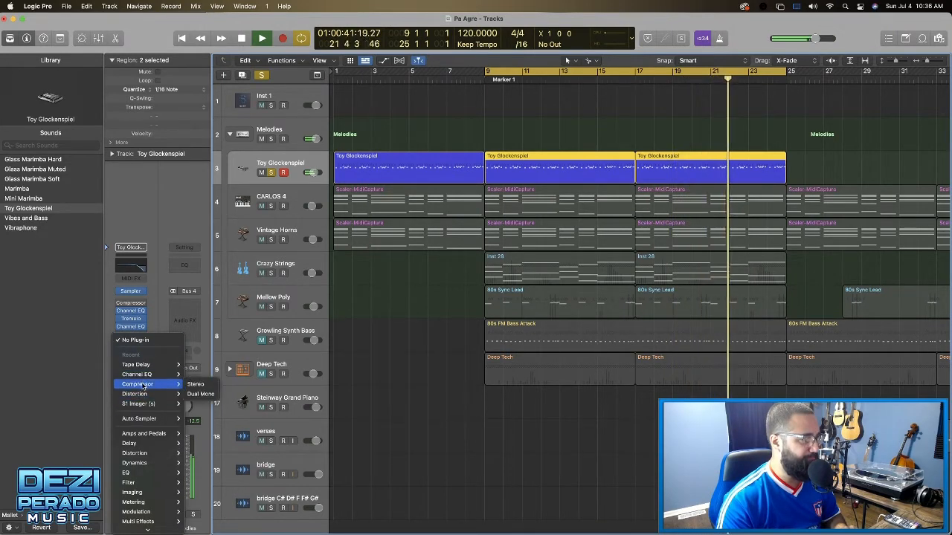
mouse_move(146, 444)
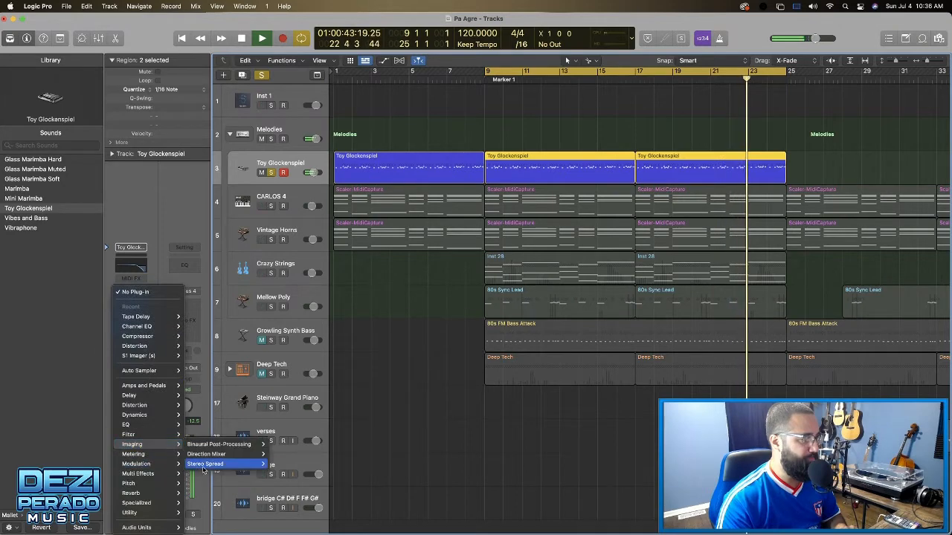
click(281, 464)
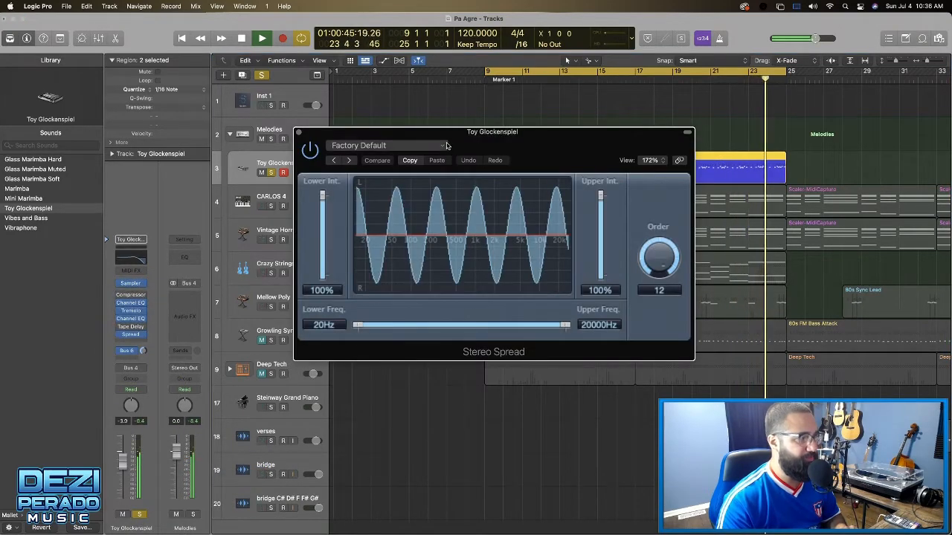
Load Stereo Spread's Light LF & HF Spread preset and set lower frequency to 100 Hz, upper intensity to -54% and order to 7
click(444, 146)
mouse_move(448, 355)
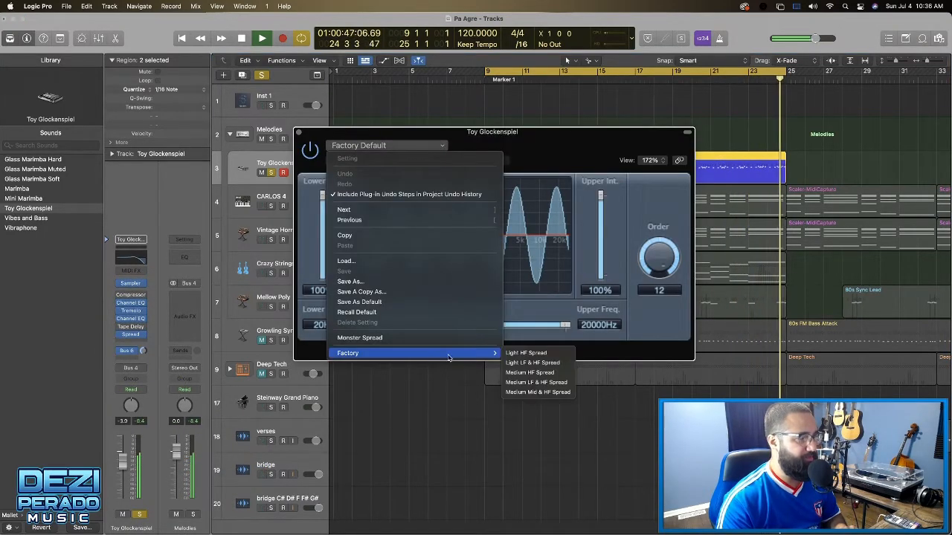
click(531, 362)
drag(378, 325, 407, 327)
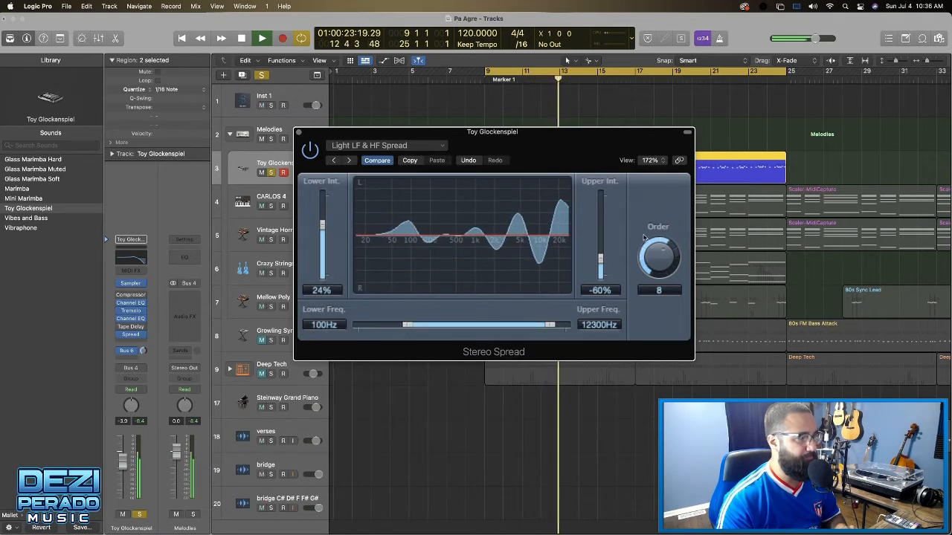
drag(600, 259, 600, 255)
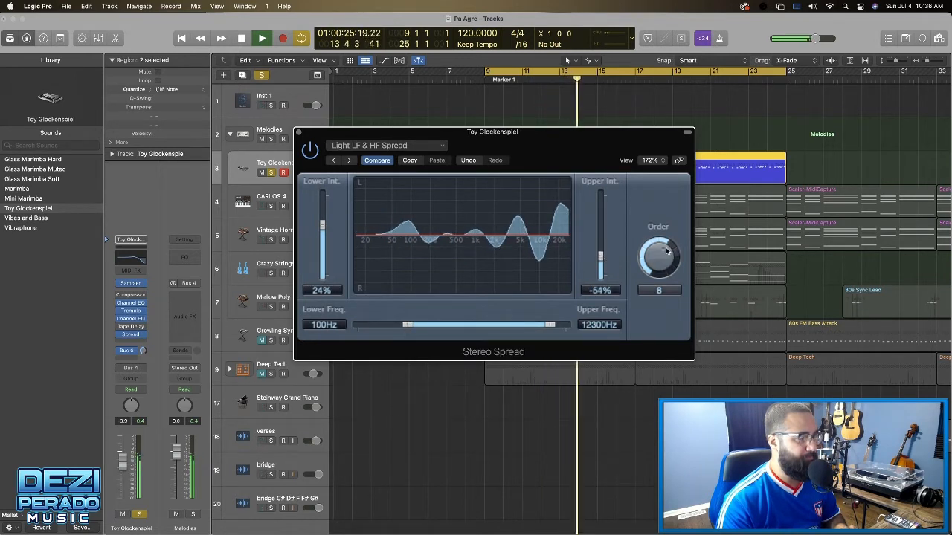
drag(657, 257, 658, 259)
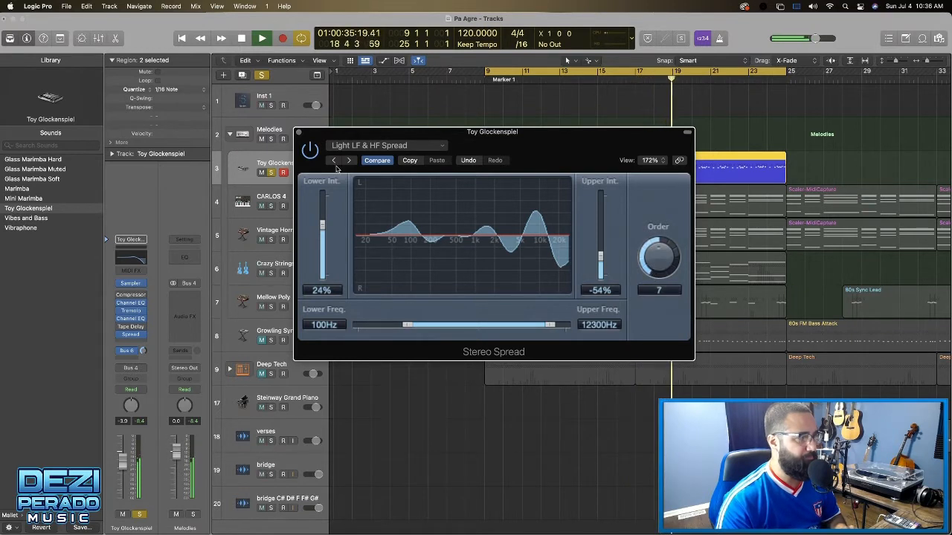
click(298, 134)
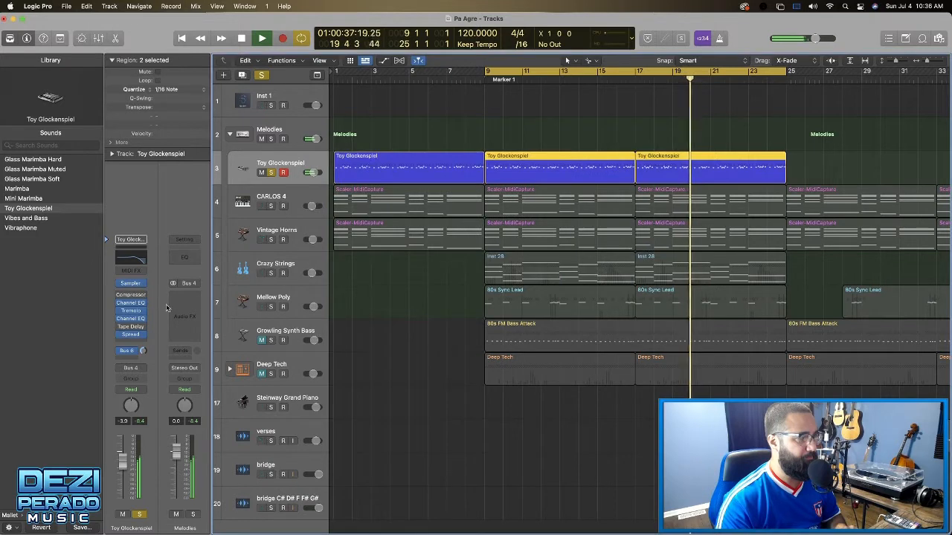
Raise the Toy Glockenspiel's Bus 6 send and lower the track's volume to -4.9 dB
click(142, 353)
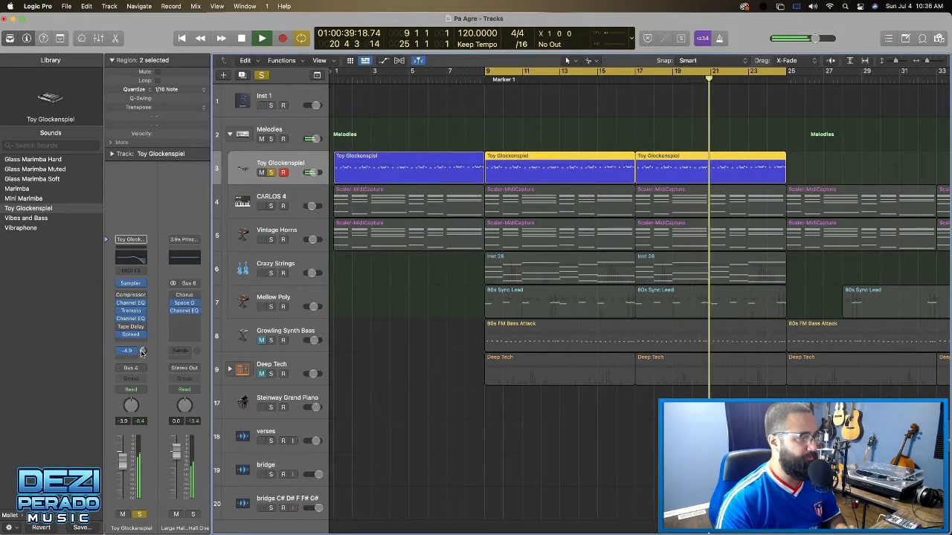
drag(144, 355, 143, 344)
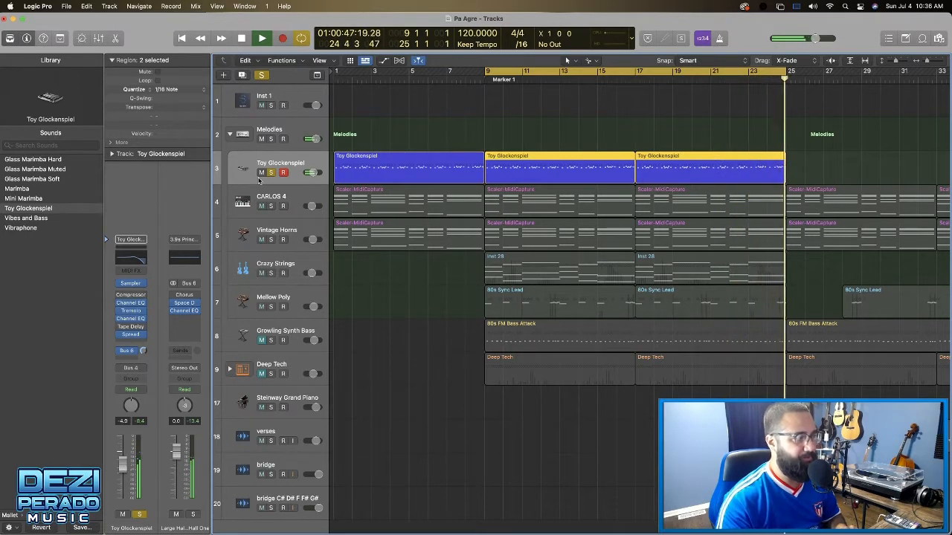
Solo CARLOS 4 alongside the Toy Glockenspiel, select its track, and review its Dexed synthesizer settings
click(271, 206)
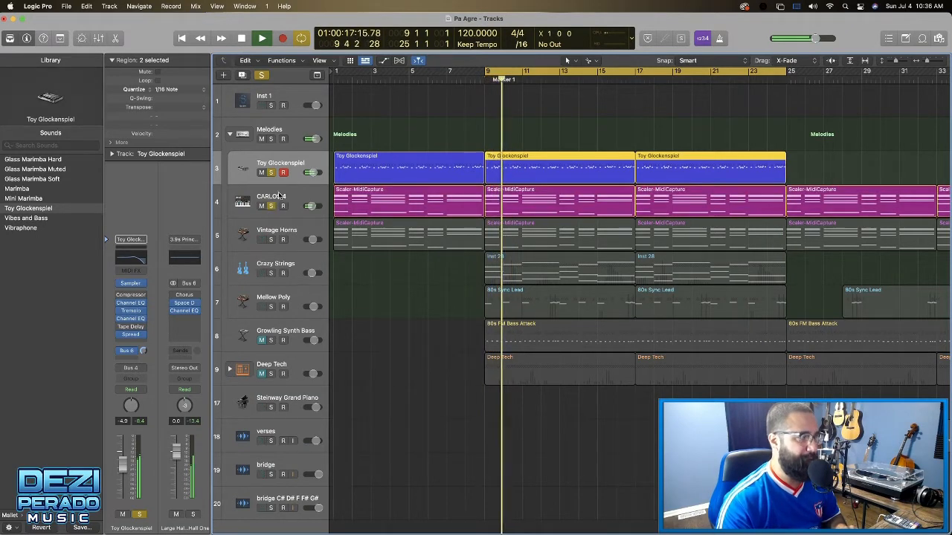
click(279, 197)
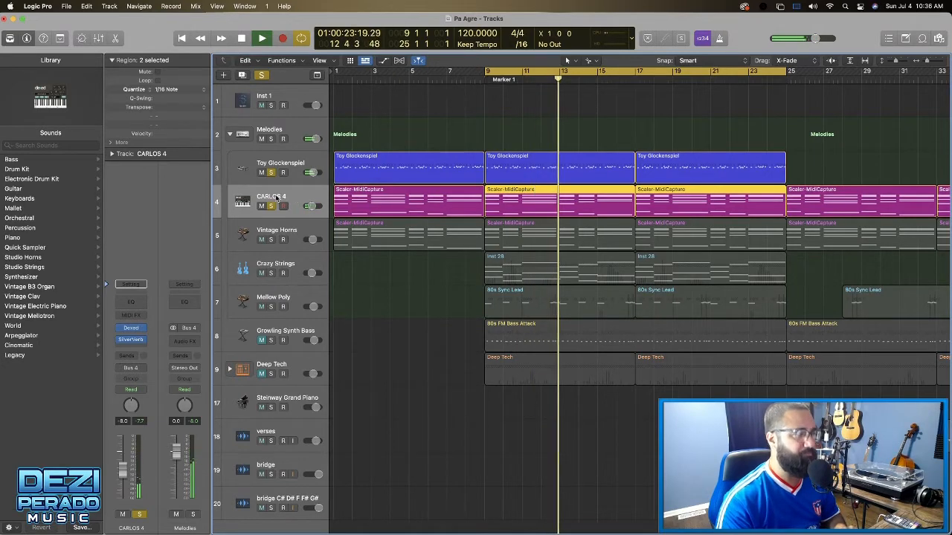
scroll(276, 198, up, 1)
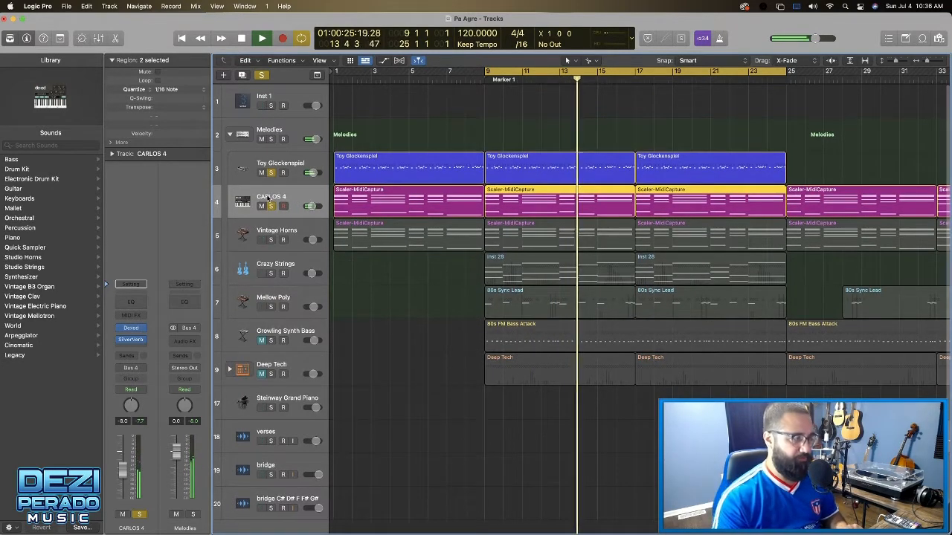
click(132, 328)
drag(460, 128, 373, 44)
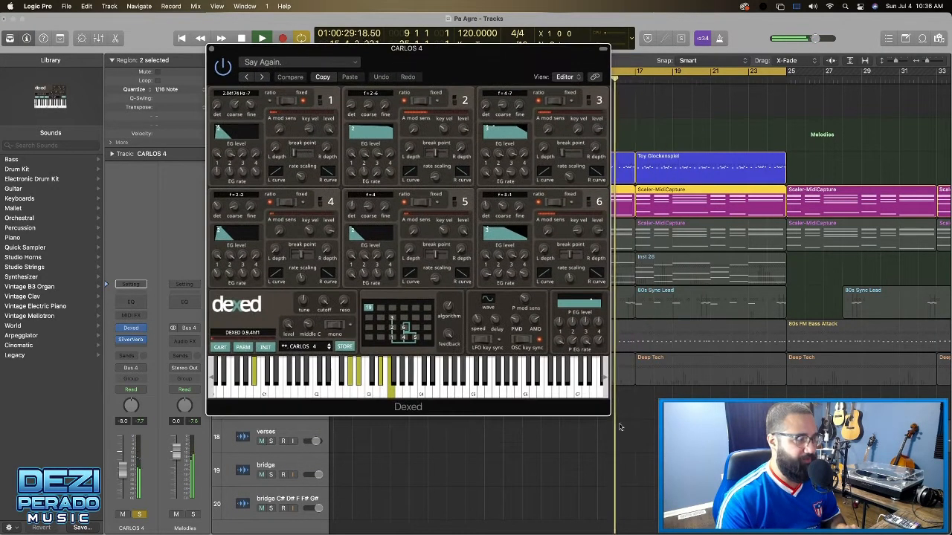
drag(604, 417, 615, 419)
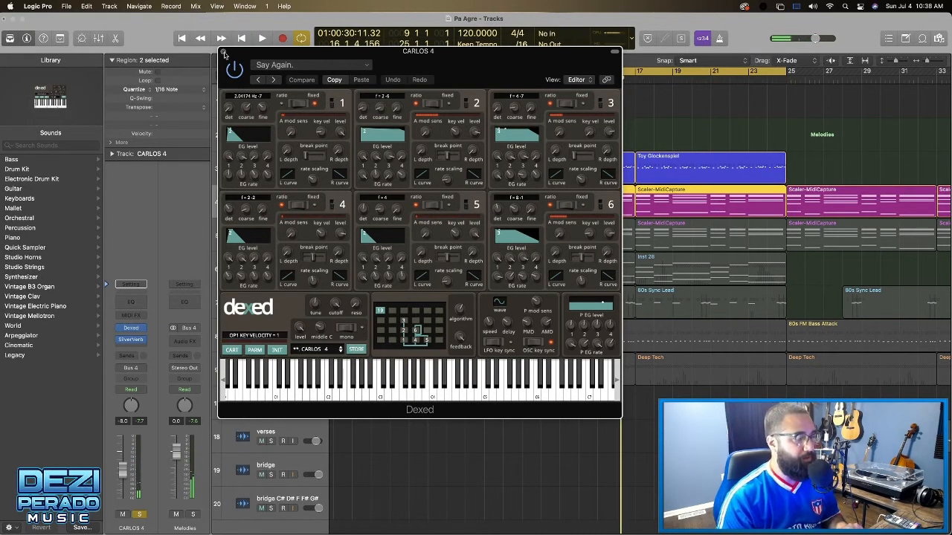
click(223, 52)
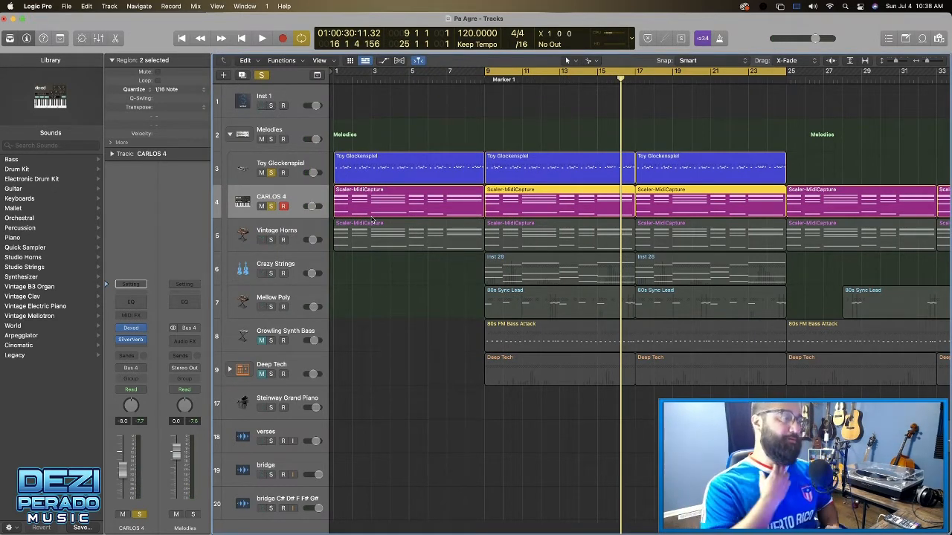
Start playback, insert a Channel EQ at the end of CARLOS 4's effects chain and load the Pad Warmer keyboard preset
key(space)
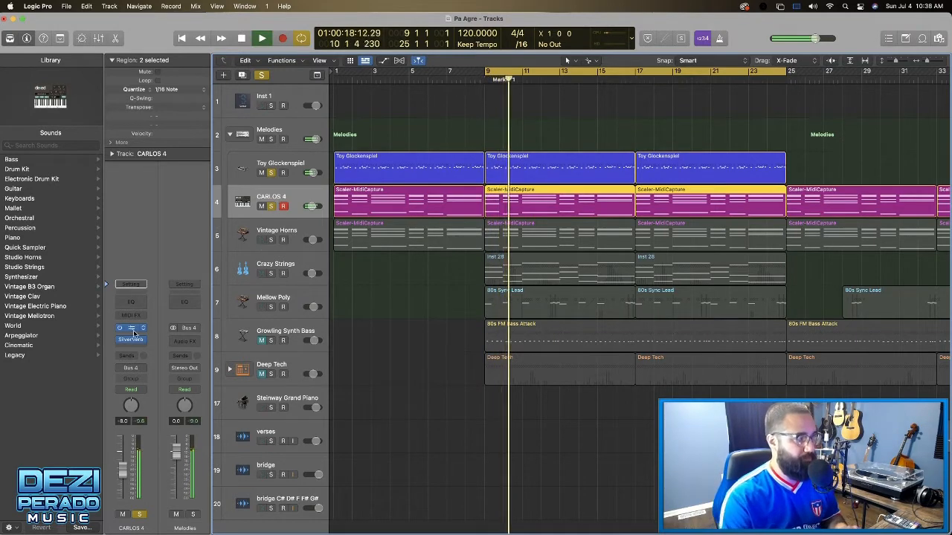
click(131, 305)
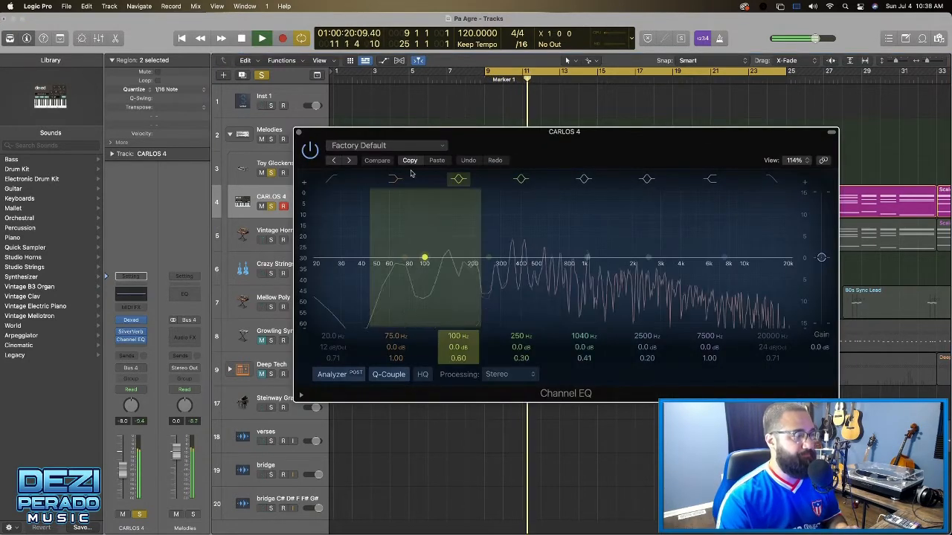
click(440, 147)
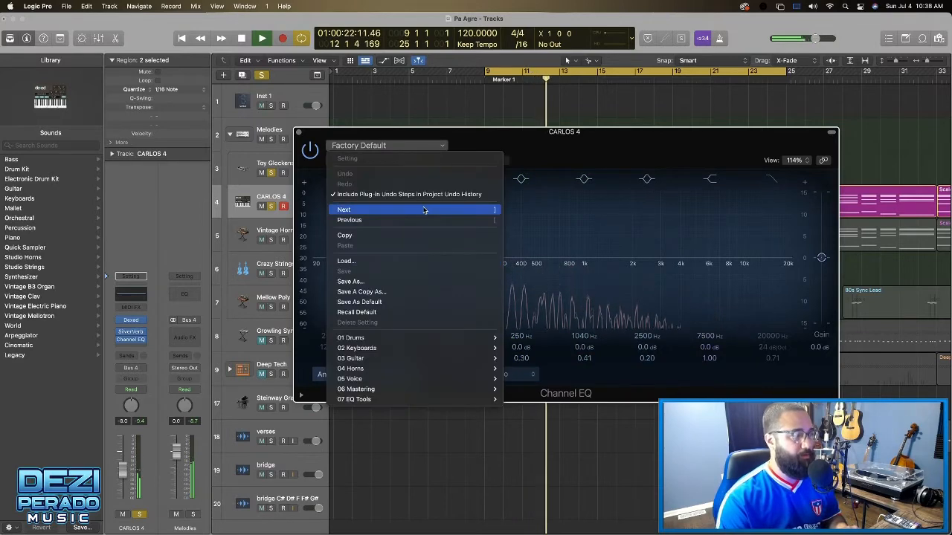
mouse_move(448, 360)
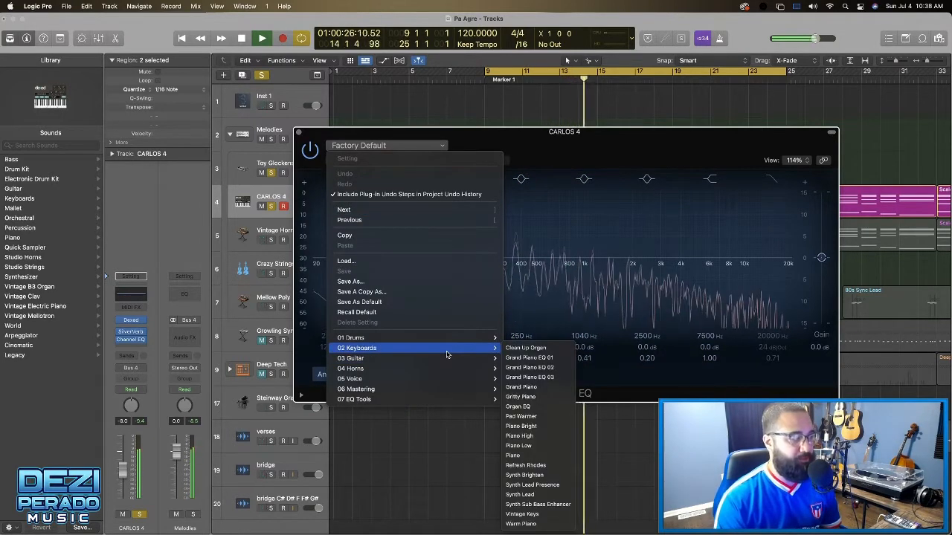
click(541, 415)
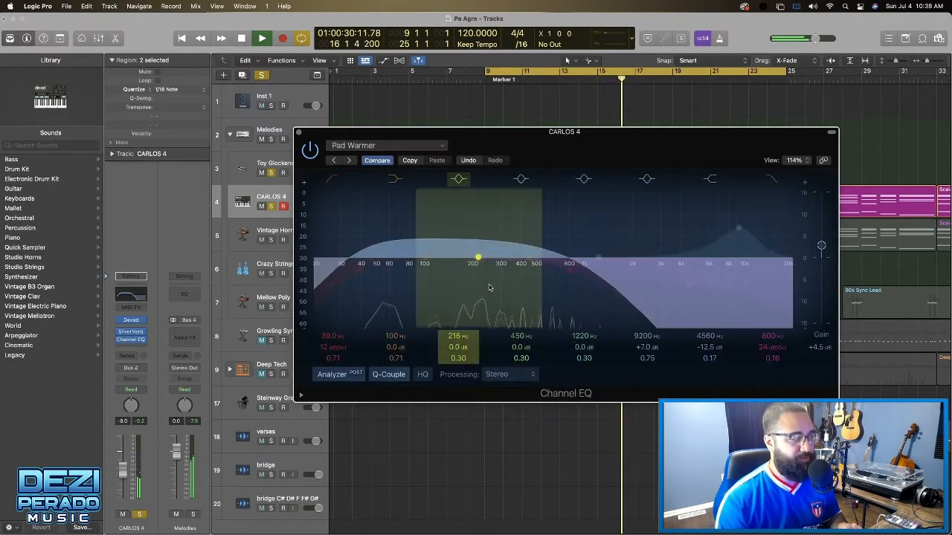
Audition the Channel EQ's keyboard presets from Piano Bright onward and load Synth Lead Presence on CARLOS 4
click(350, 161)
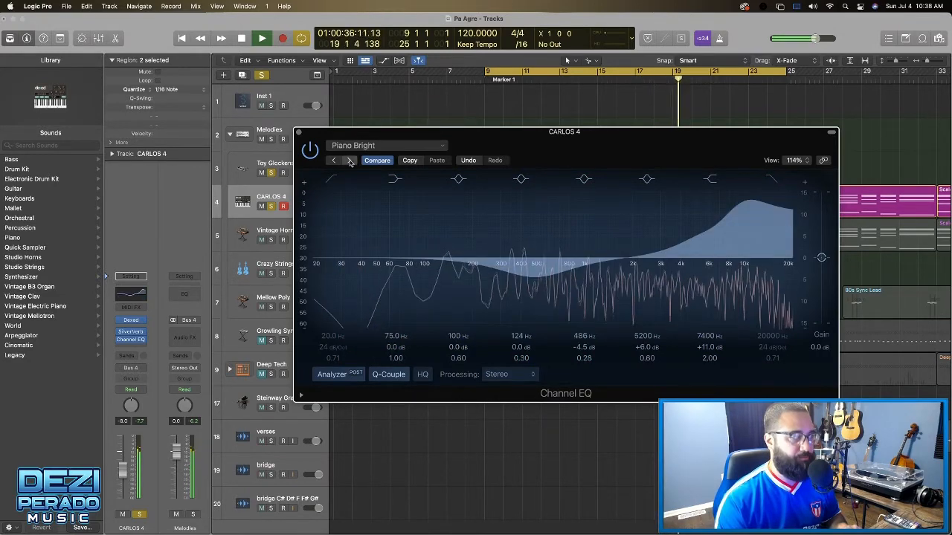
click(350, 161)
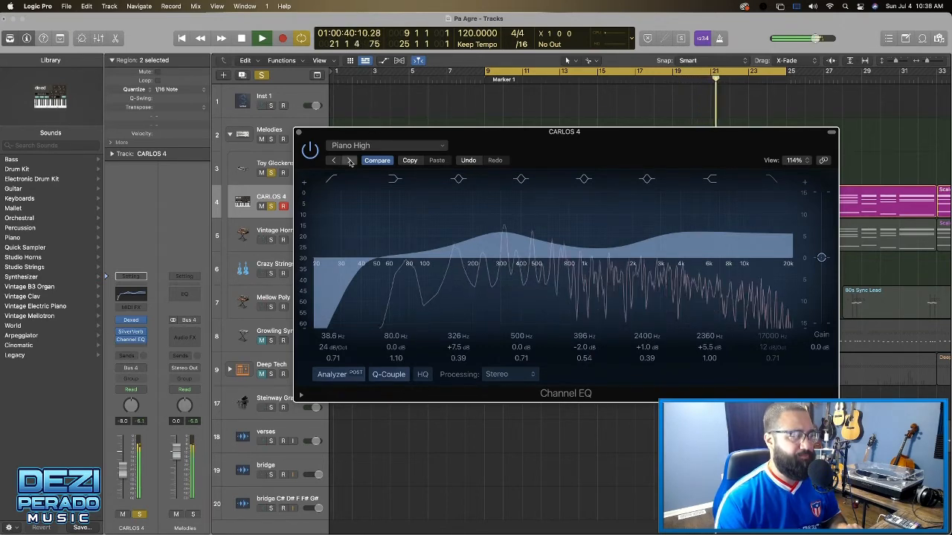
click(351, 161)
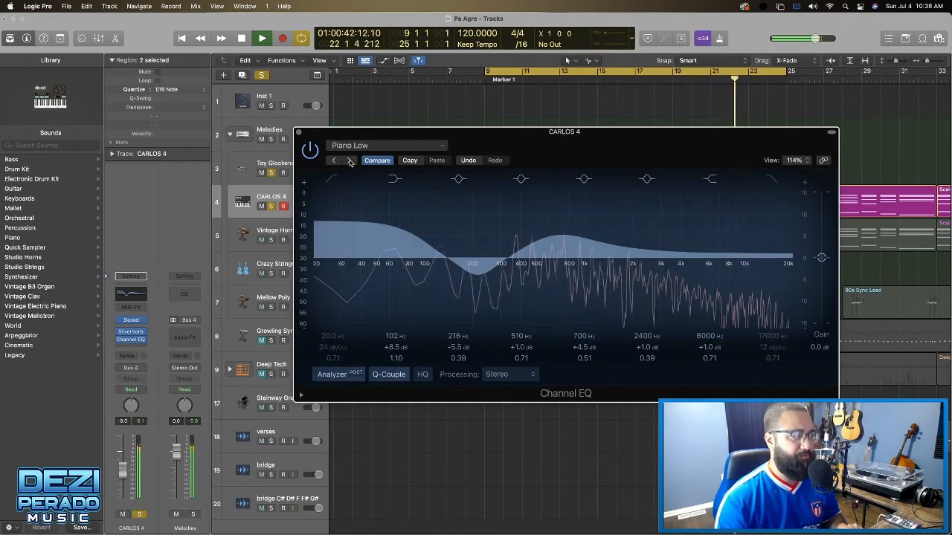
click(350, 162)
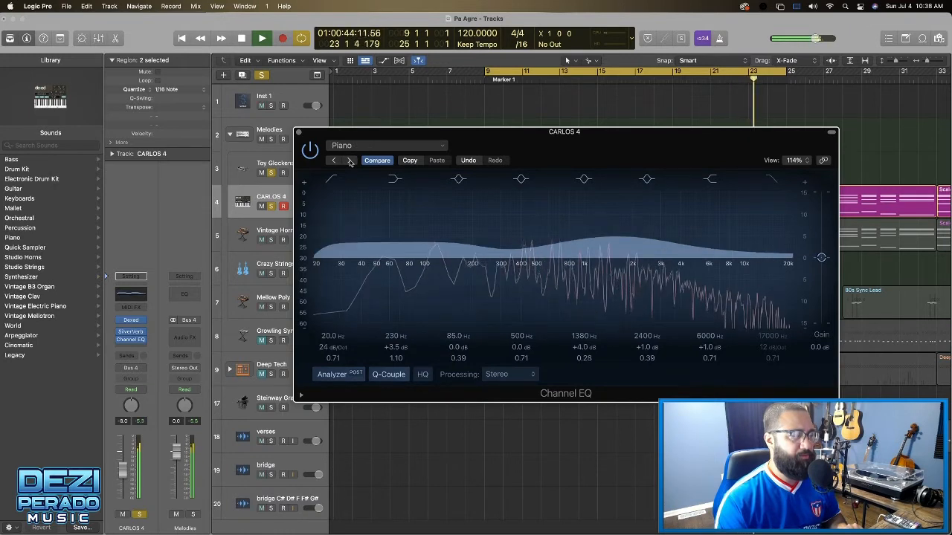
click(350, 162)
click(350, 161)
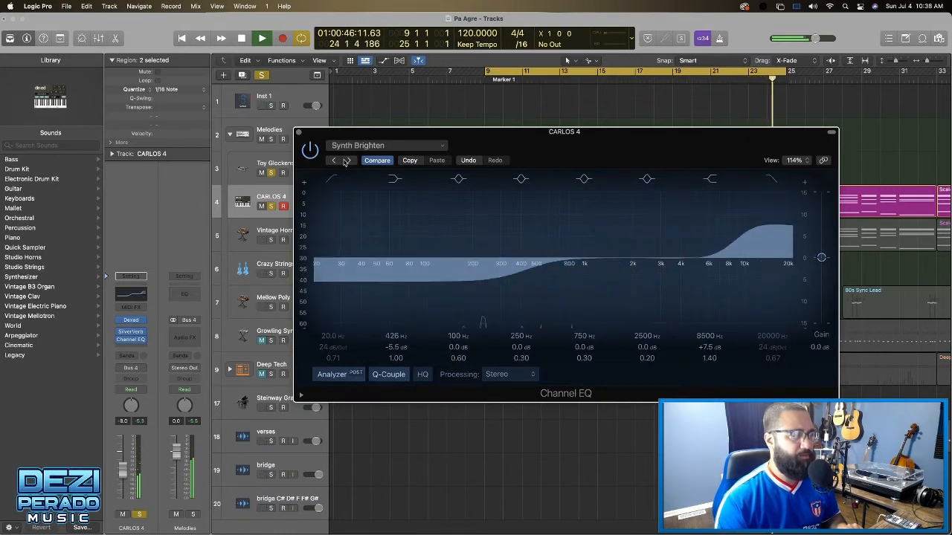
click(335, 161)
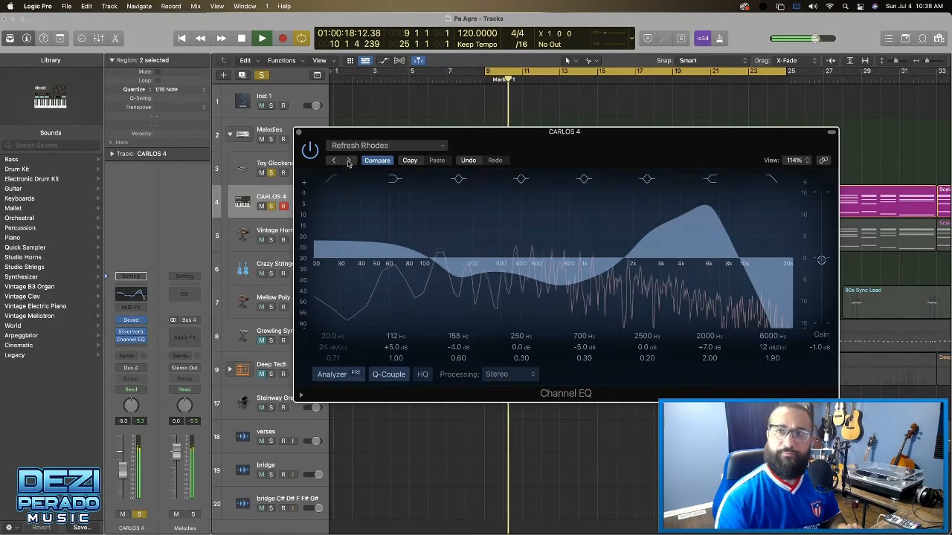
click(349, 161)
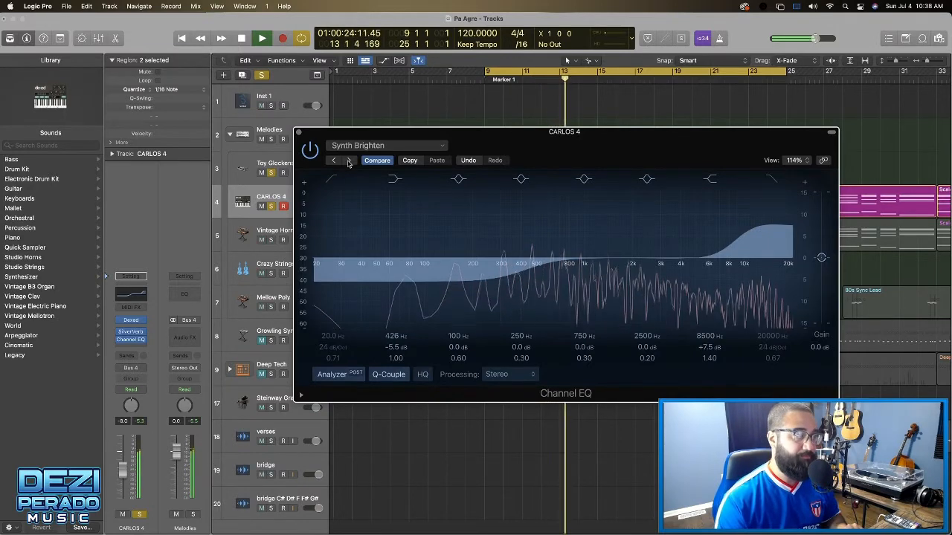
click(349, 162)
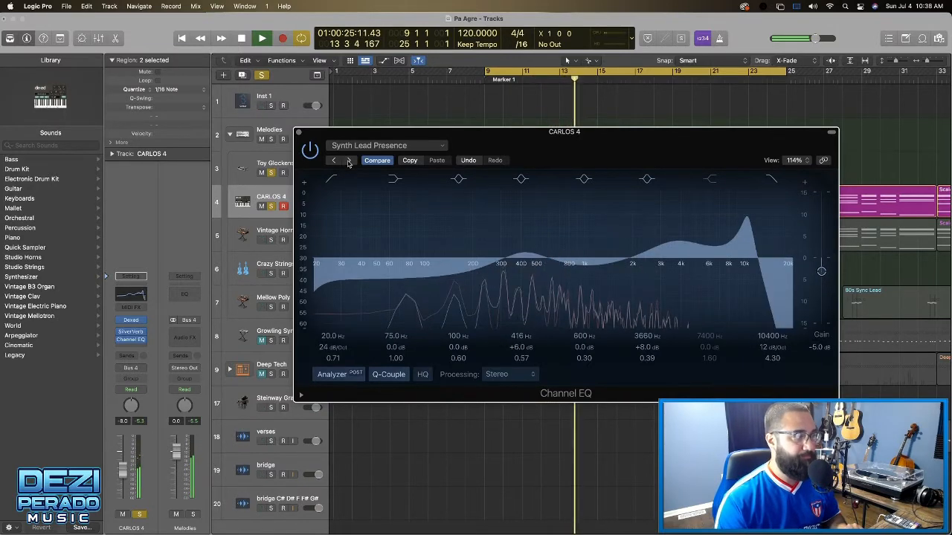
Compare CARLOS 4's sound during playback with the Synth Lead Presence EQ bypassed and active
click(310, 151)
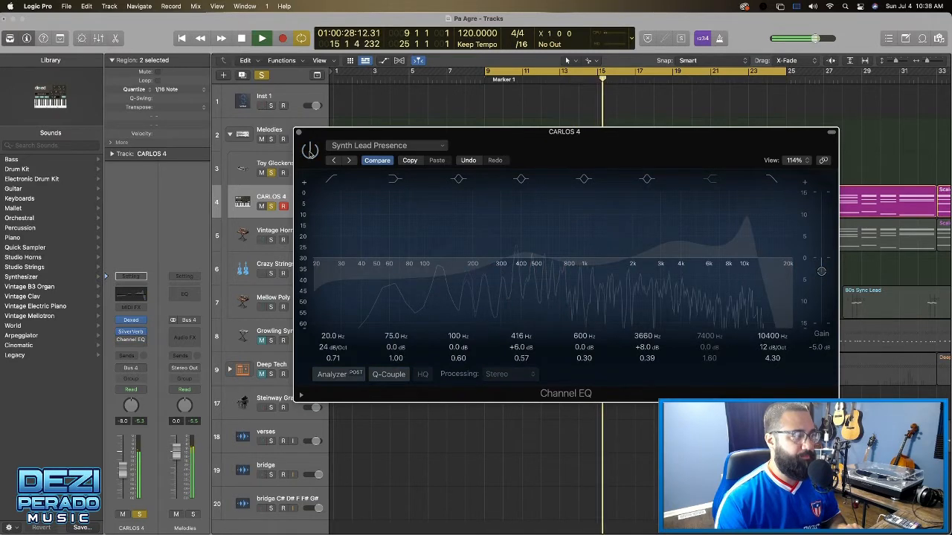
click(310, 151)
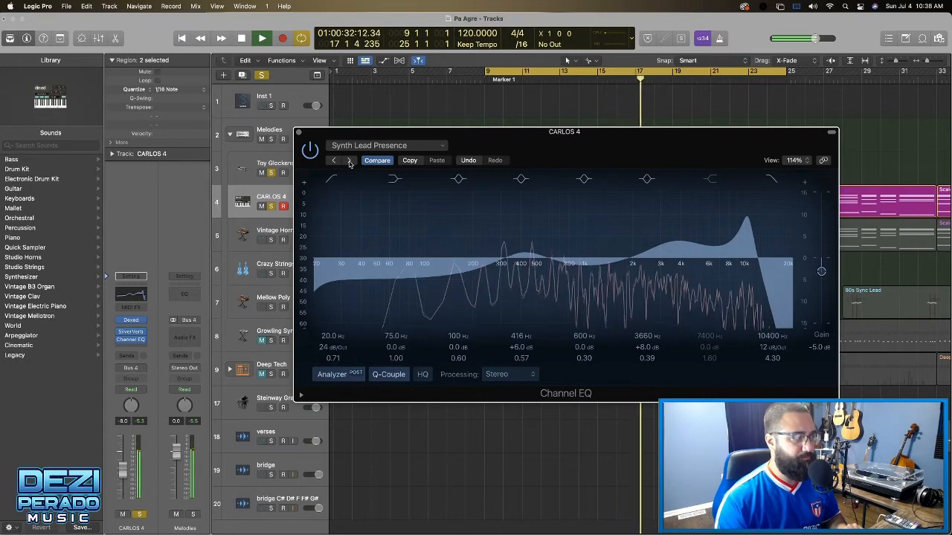
click(310, 151)
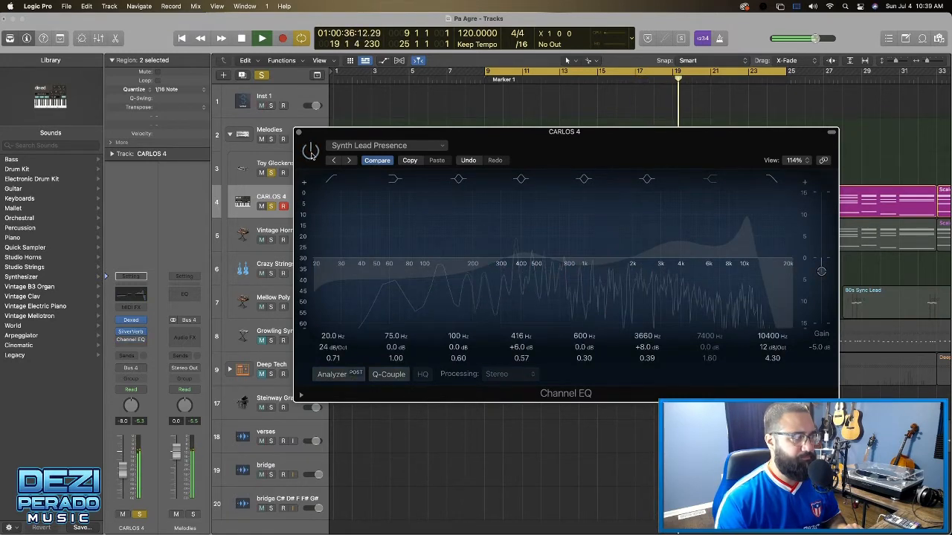
click(311, 151)
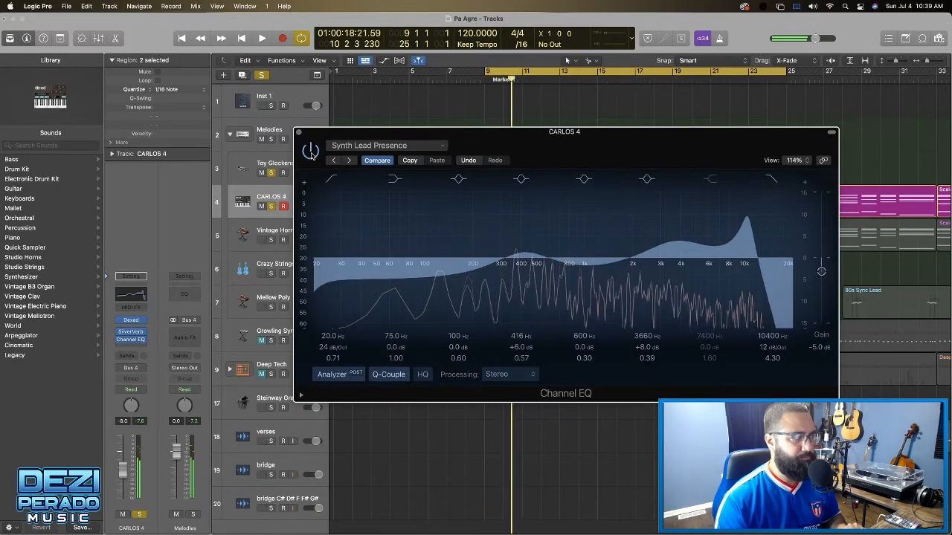
click(310, 151)
key(space)
click(311, 151)
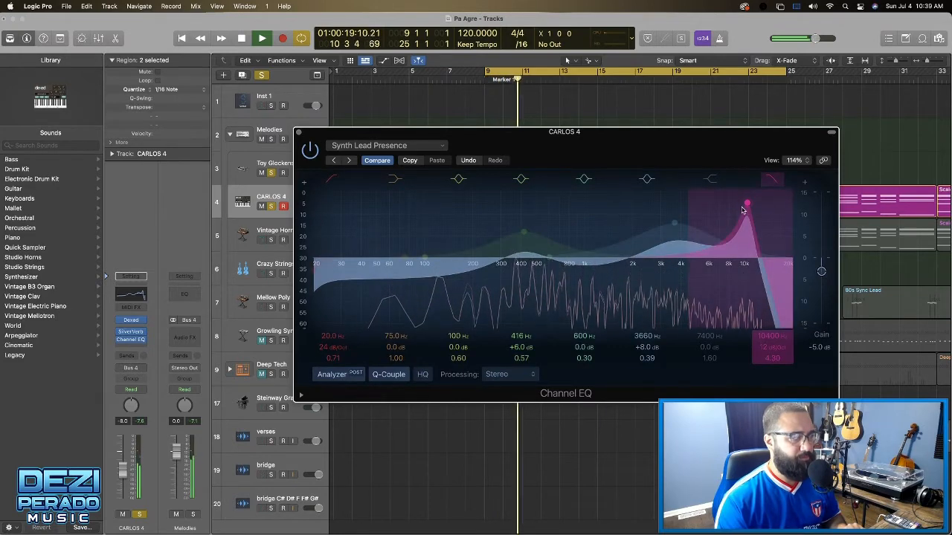
Tame the Channel EQ's high-cut peak by setting it to 10200 Hz with a Q of 3.10, and close the plug-in
drag(748, 210, 747, 231)
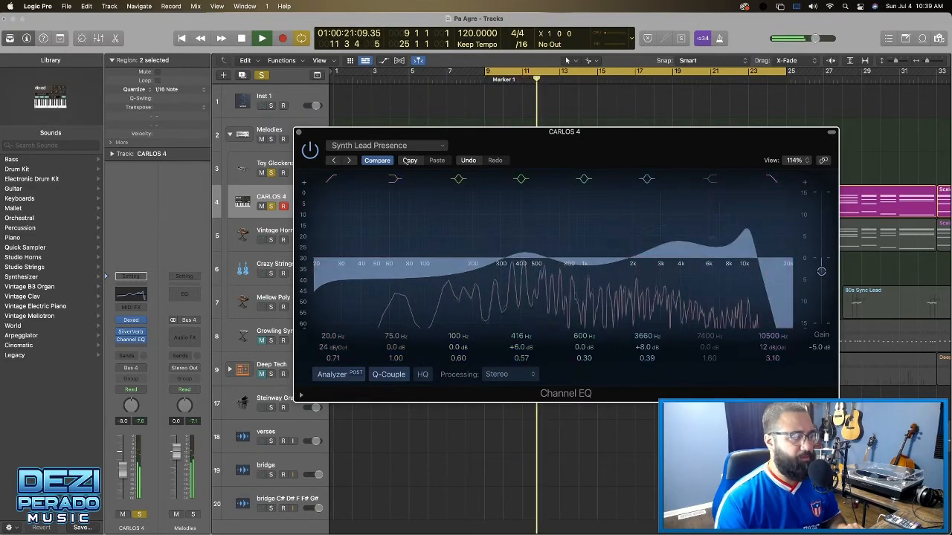
click(310, 147)
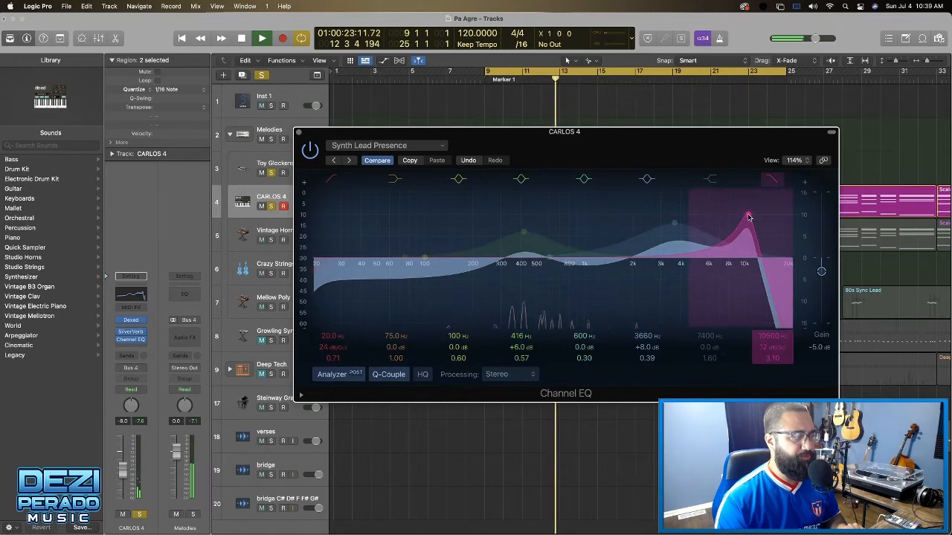
drag(749, 217, 746, 217)
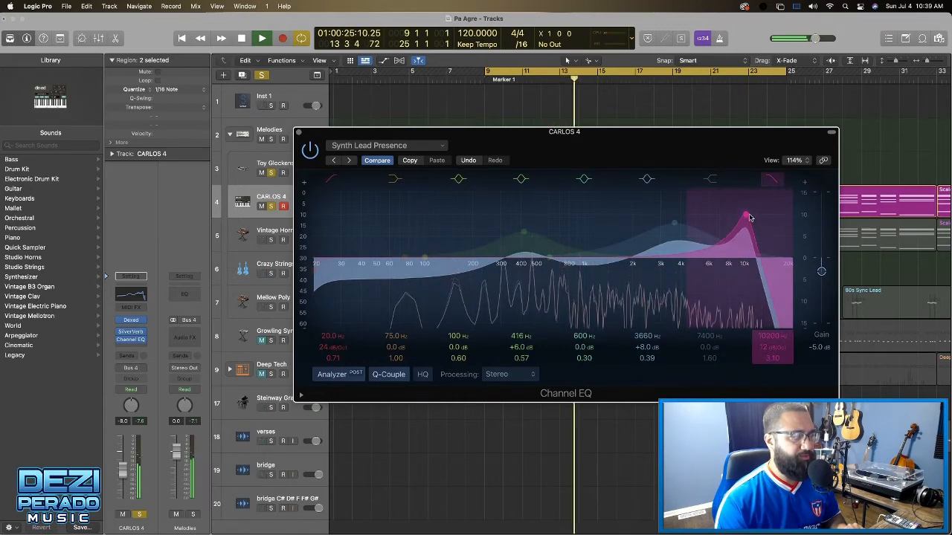
click(299, 133)
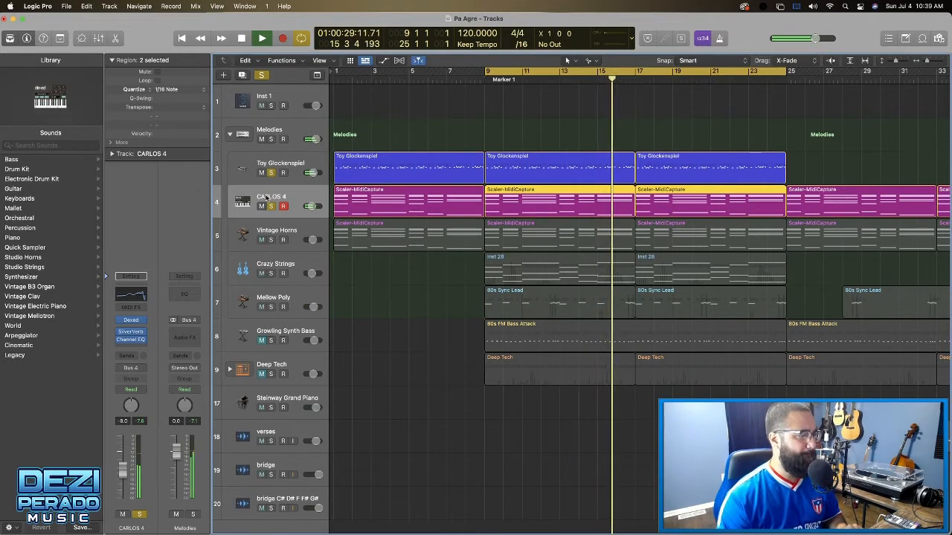
Review CARLOS 4's SilverVerb settings and compare the sound with the reverb bypassed and active
click(132, 332)
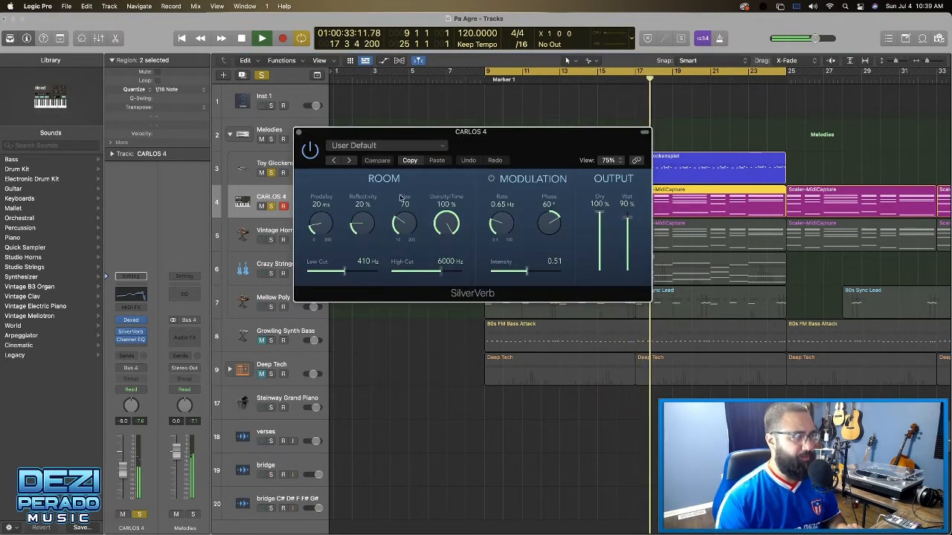
click(311, 152)
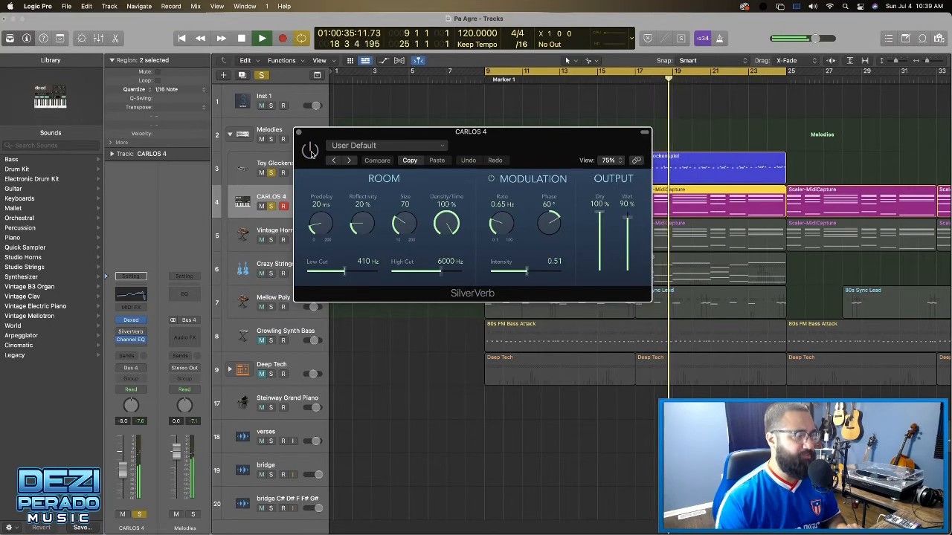
click(311, 152)
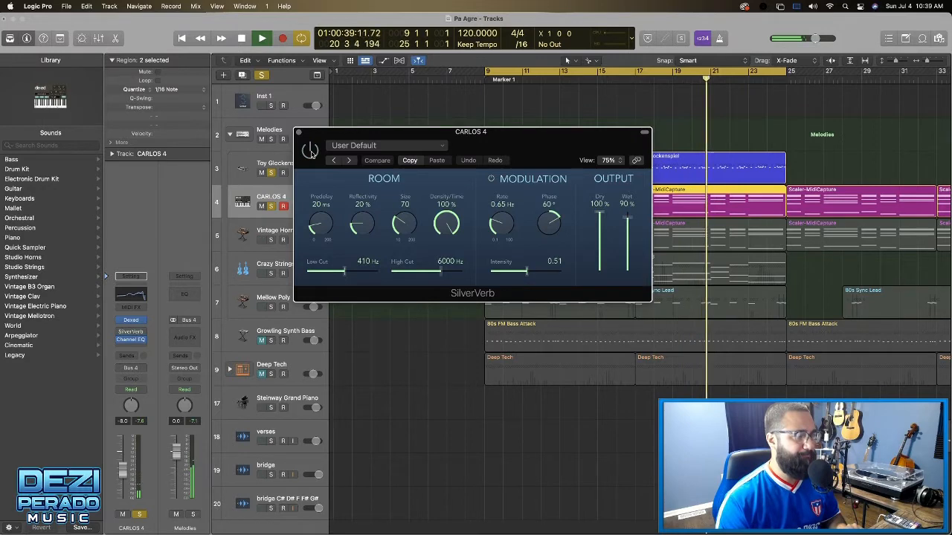
click(312, 154)
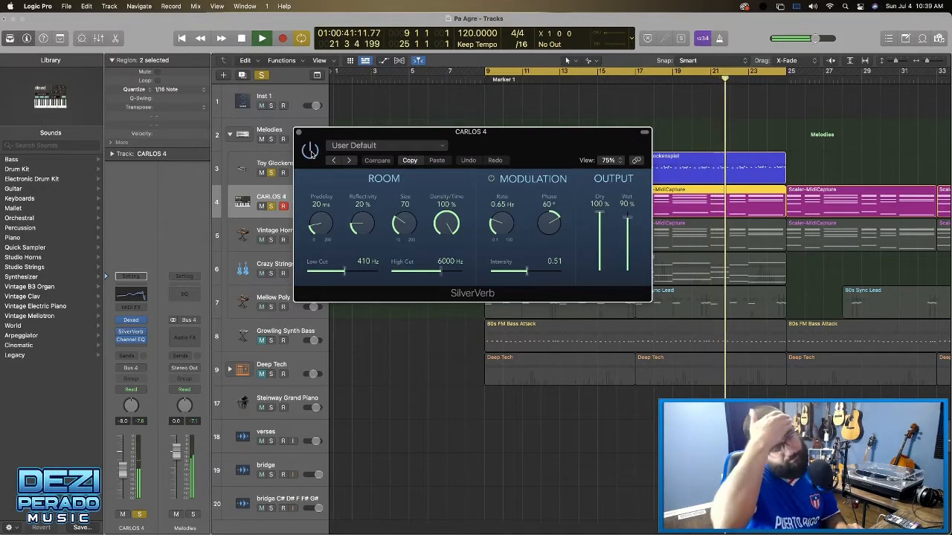
key(super+w)
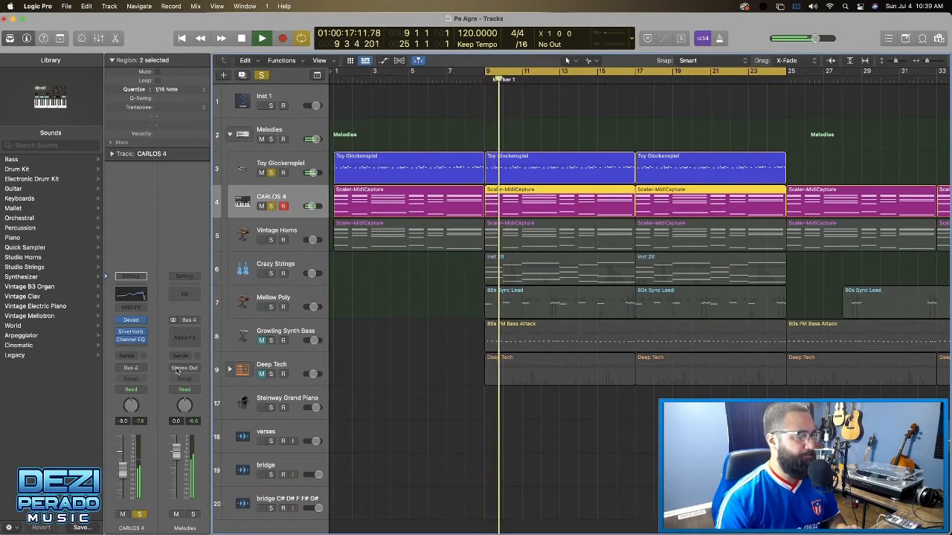
Insert a stereo Distortion after CARLOS 4's Channel EQ and set its tone to 4700 Hz
click(131, 348)
mouse_move(149, 411)
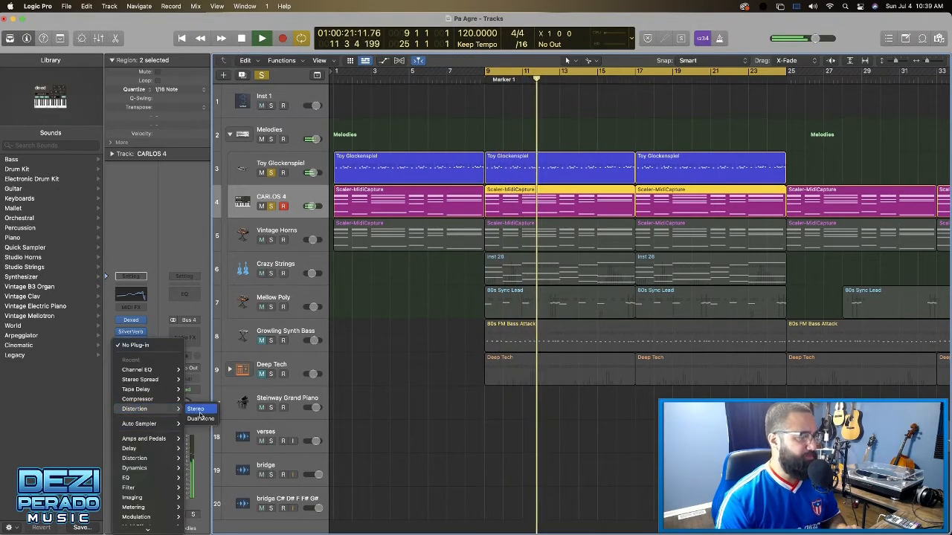
click(196, 409)
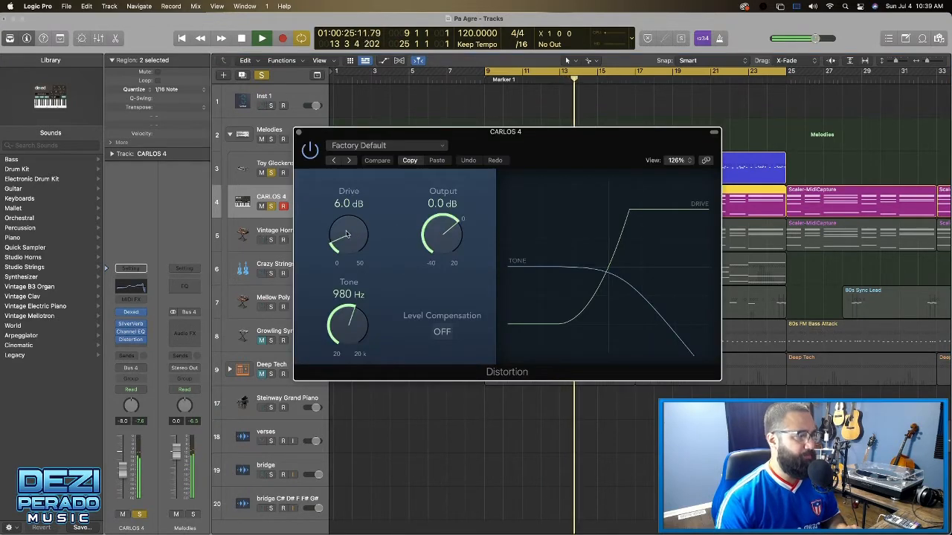
drag(347, 233, 349, 259)
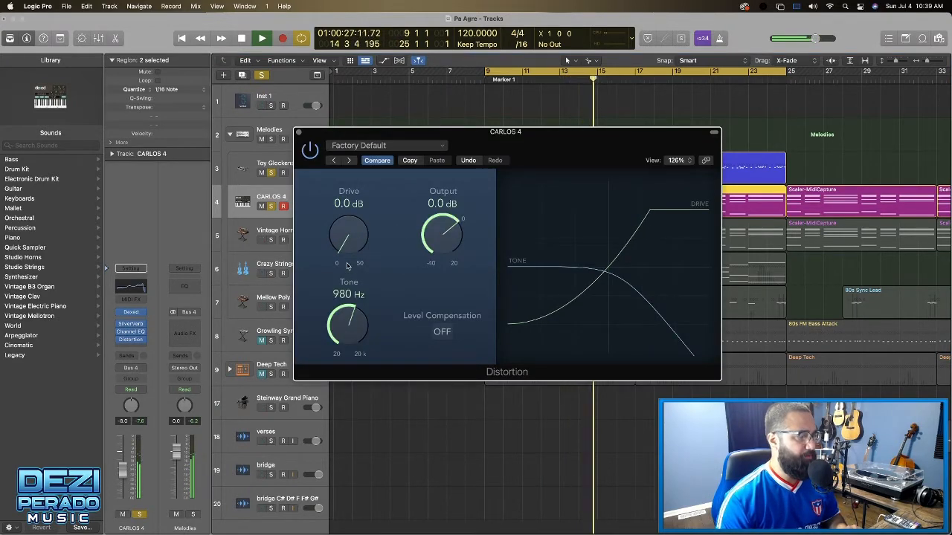
drag(348, 332, 344, 296)
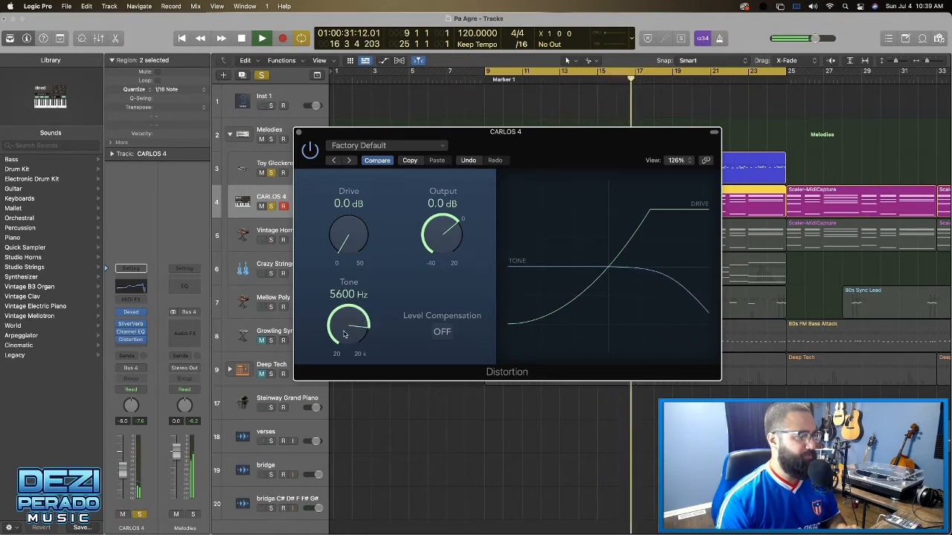
drag(344, 335, 344, 339)
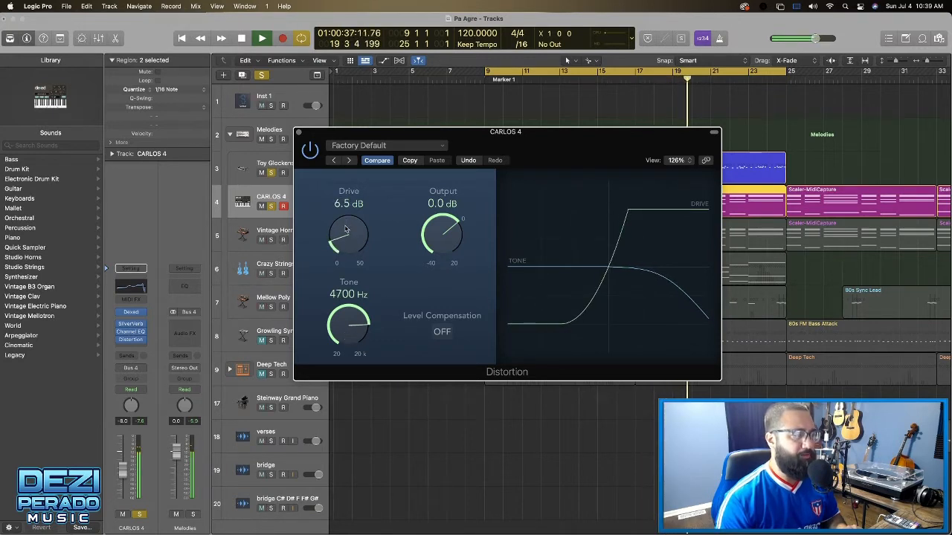
Set the Distortion's drive to 7.5 dB and its output to -5.5 dB
drag(344, 236, 344, 234)
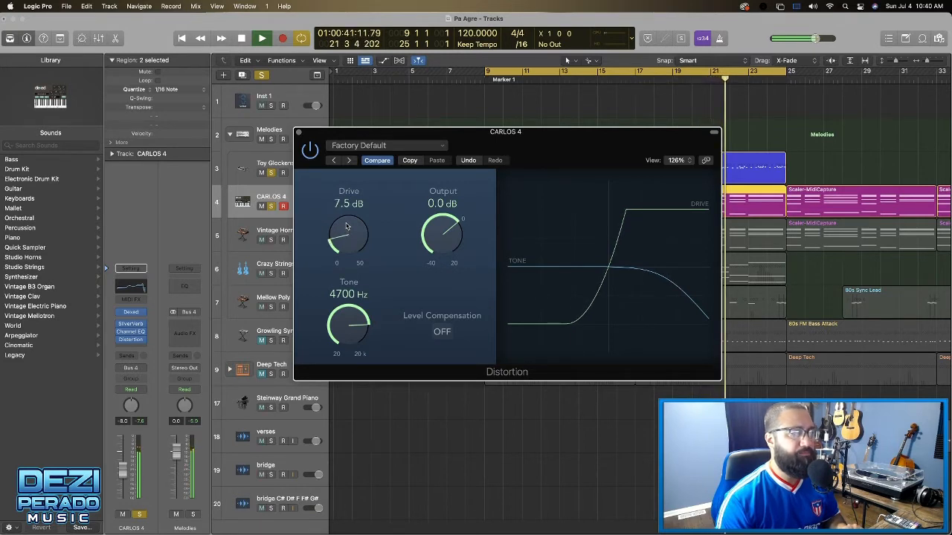
drag(346, 227, 345, 227)
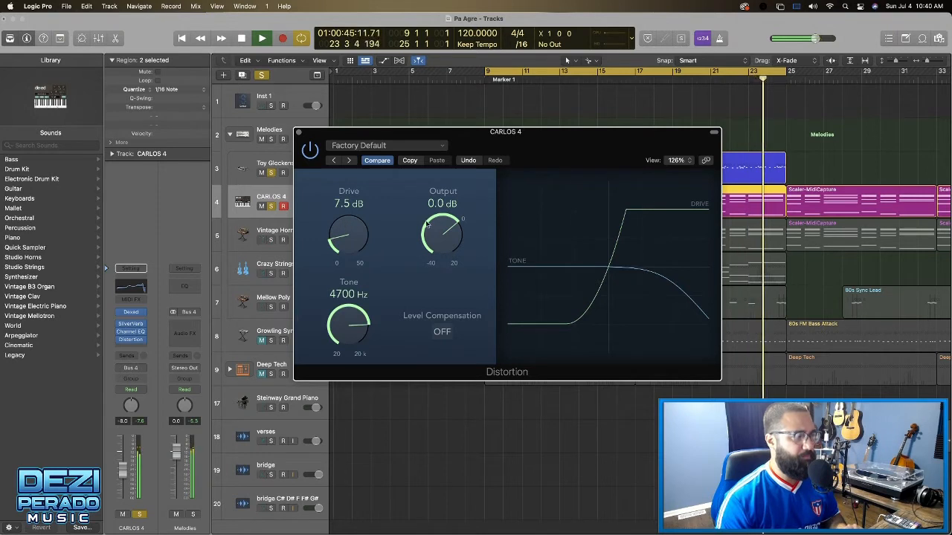
drag(451, 233, 447, 240)
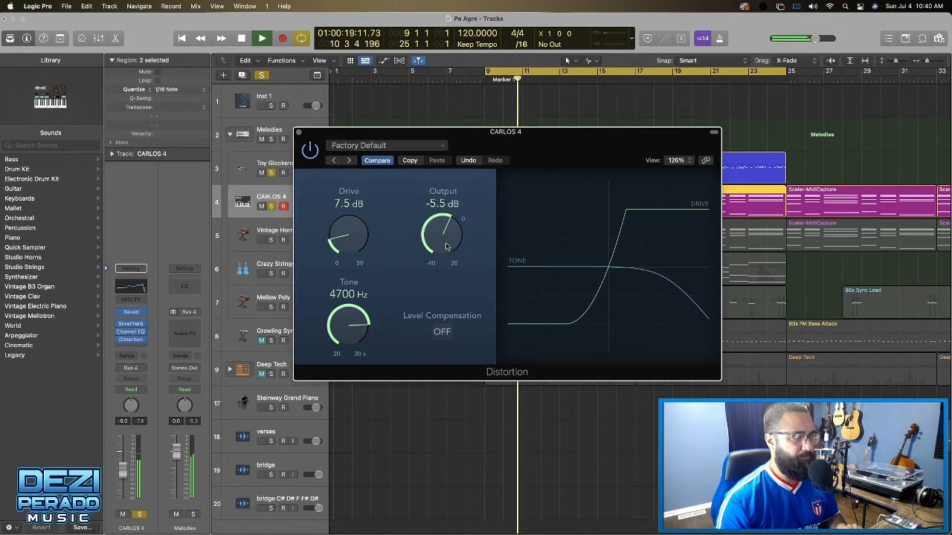
Refine CARLOS 4's Distortion to a drive of 8.0 dB and an output of -8.0 dB, and close the plug-in
drag(446, 246, 446, 248)
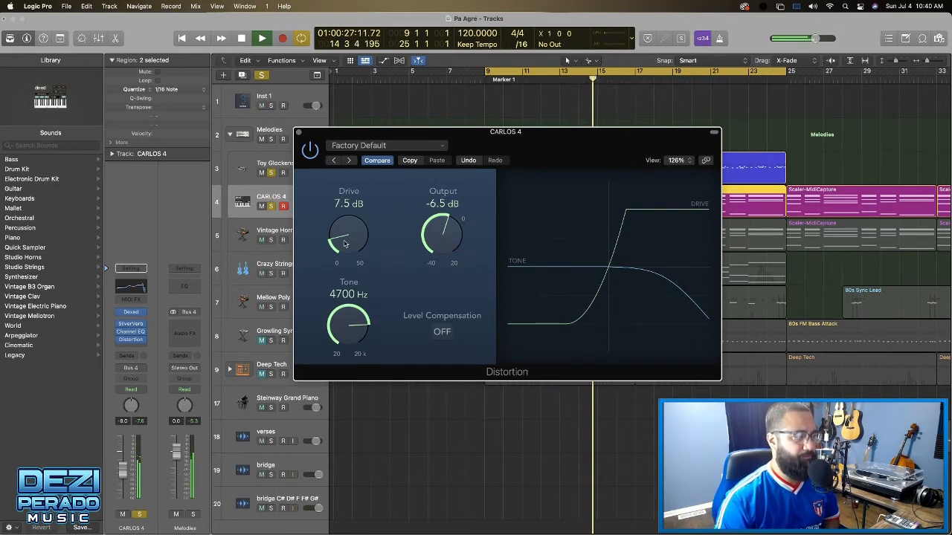
drag(345, 241, 344, 238)
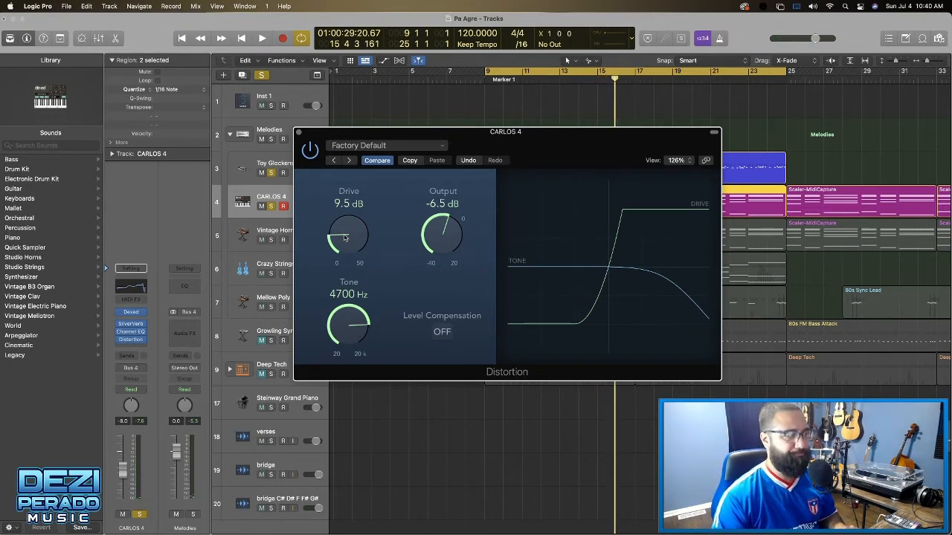
key(space)
drag(339, 238, 338, 241)
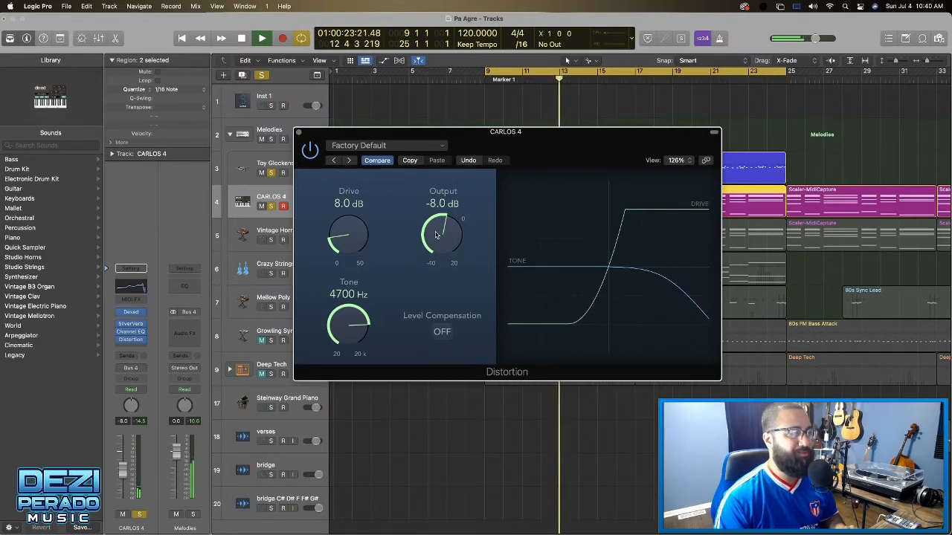
click(298, 133)
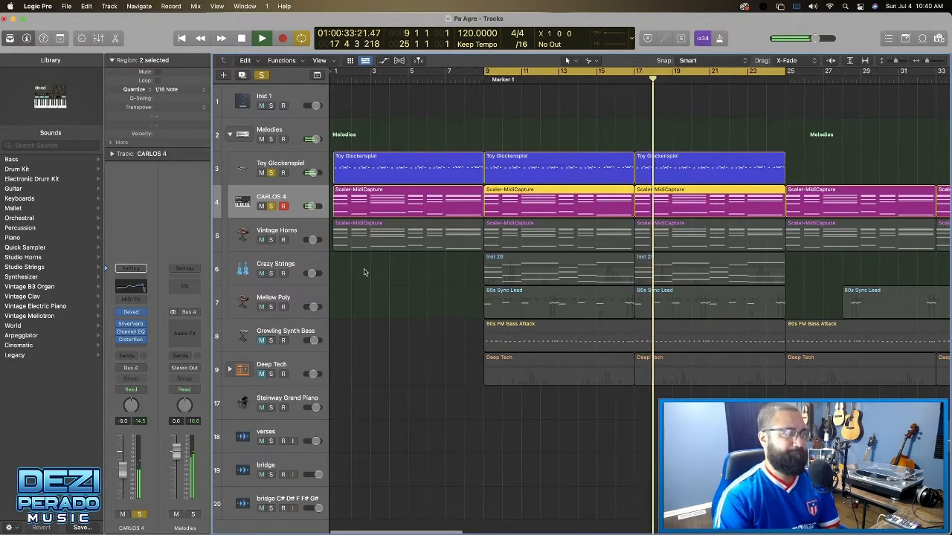
Solo the Vintage Horns track, restart playback and take Toy Glockenspiel and CARLOS 4 out of solo
click(271, 239)
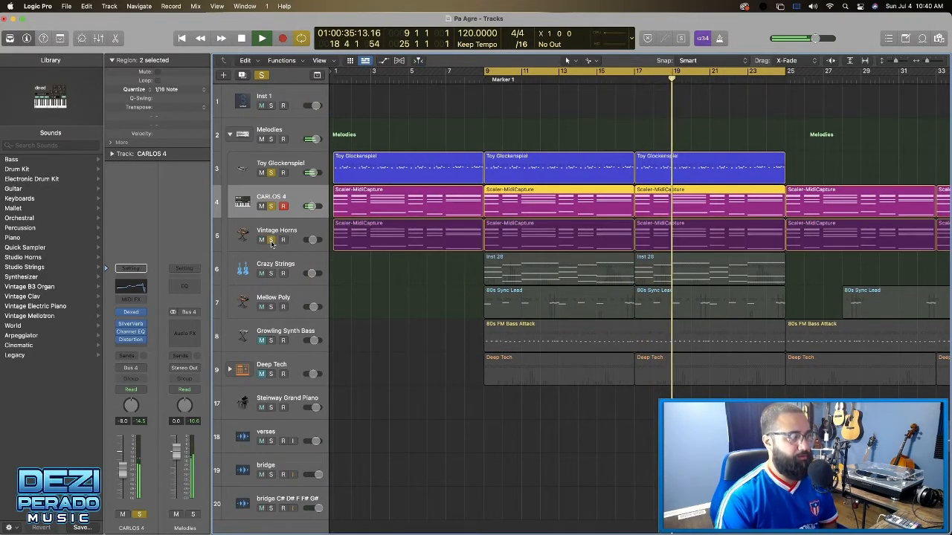
key(space)
key(space)
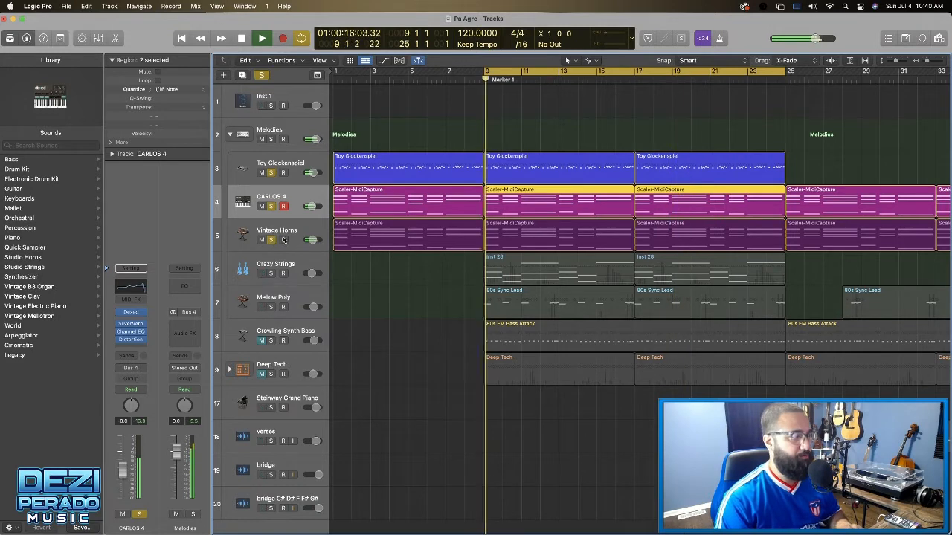
click(276, 232)
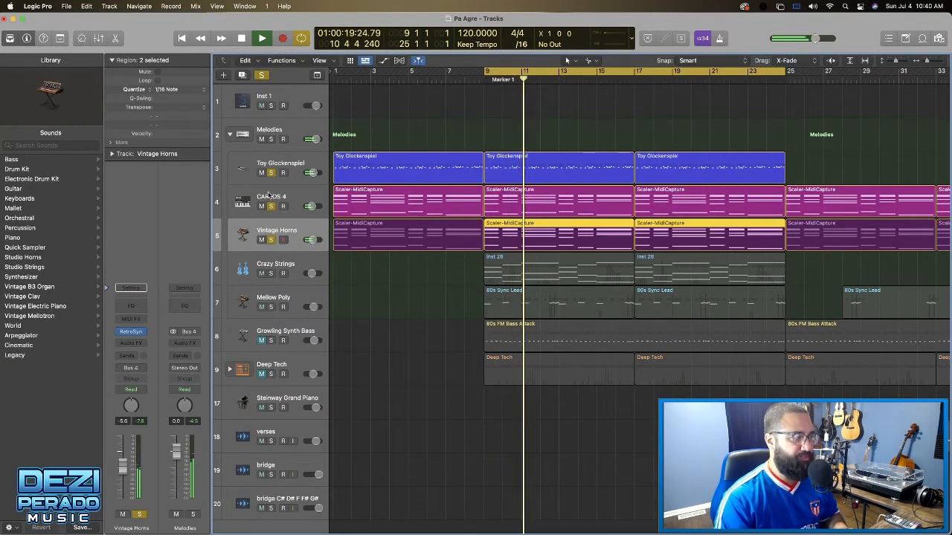
drag(272, 173, 272, 206)
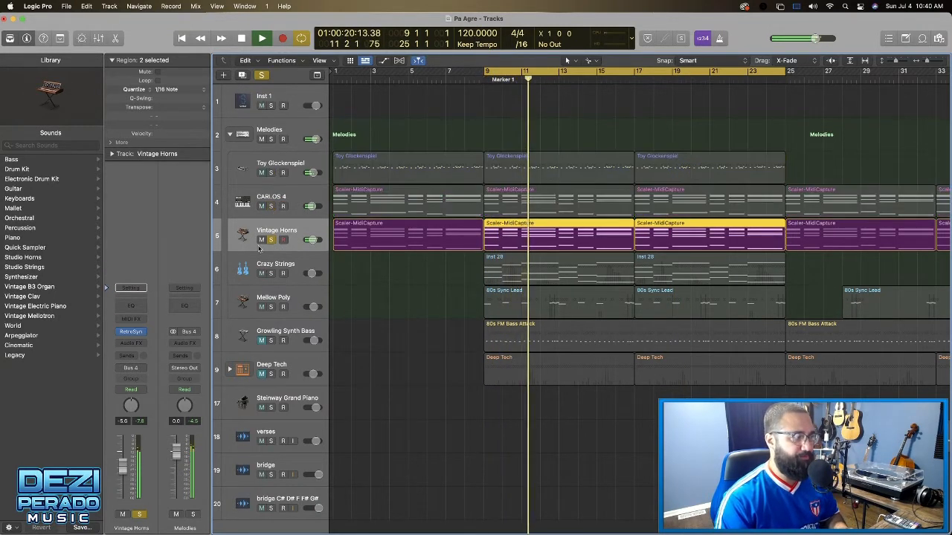
Solo CARLOS 4 together with Vintage Horns, briefly check Toy Glockenspiel in the mix, and keep Vintage Horns selected
click(271, 207)
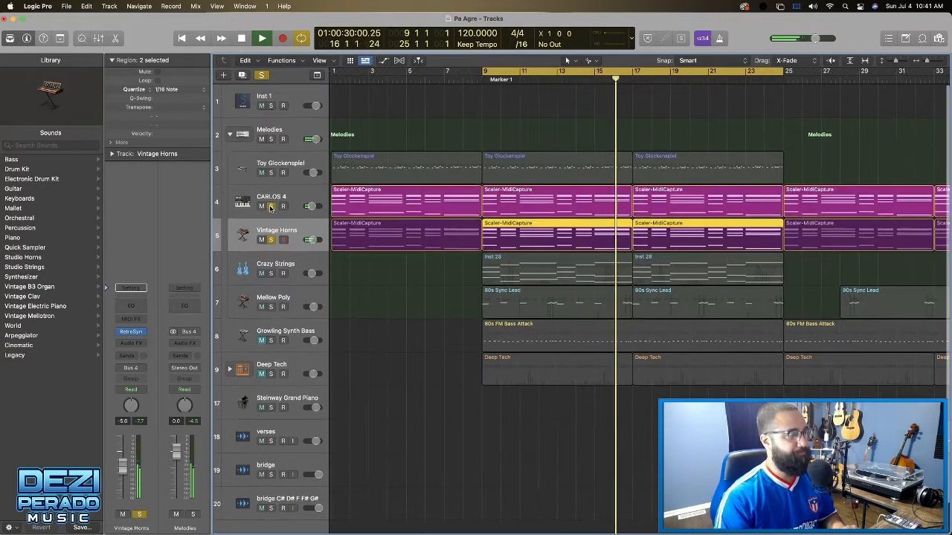
click(271, 172)
click(271, 172)
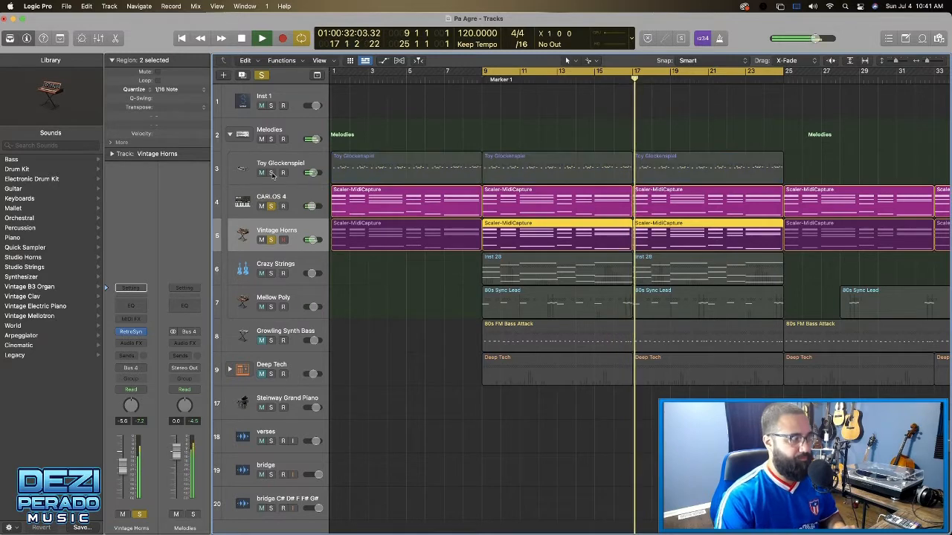
click(289, 198)
click(280, 231)
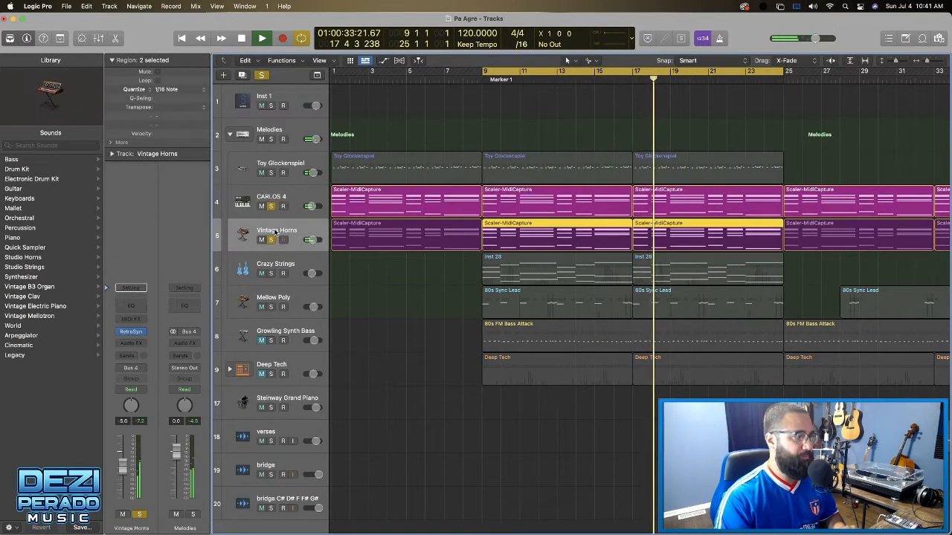
click(261, 196)
click(262, 230)
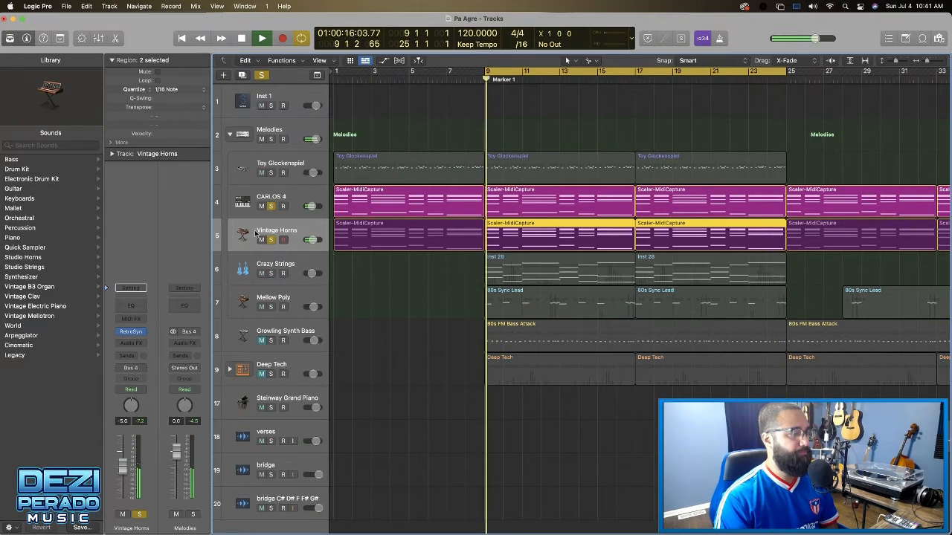
Add a Channel EQ to Vintage Horns and close its window
click(141, 306)
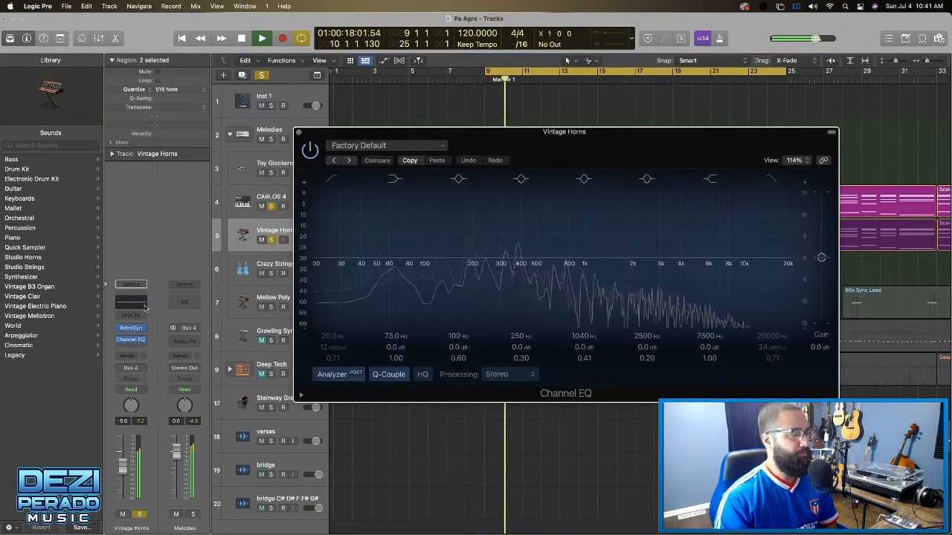
click(298, 132)
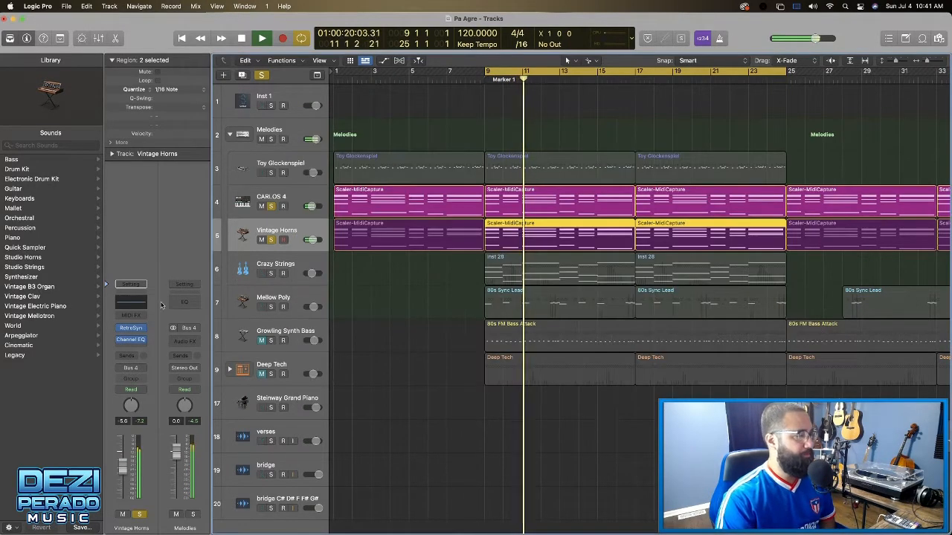
Try a Stereo Spread after the Channel EQ on Vintage Horns, and replace it with a second Channel EQ
click(145, 348)
mouse_move(152, 391)
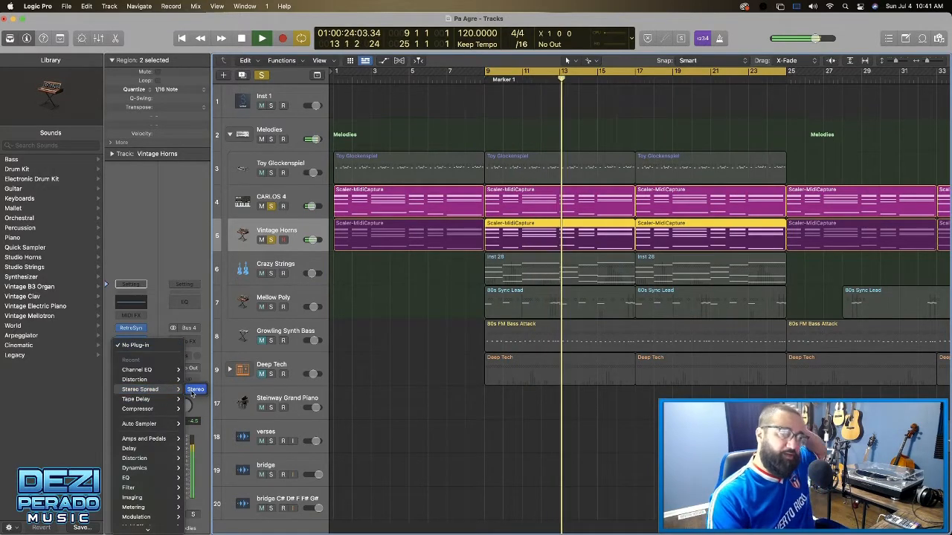
click(193, 390)
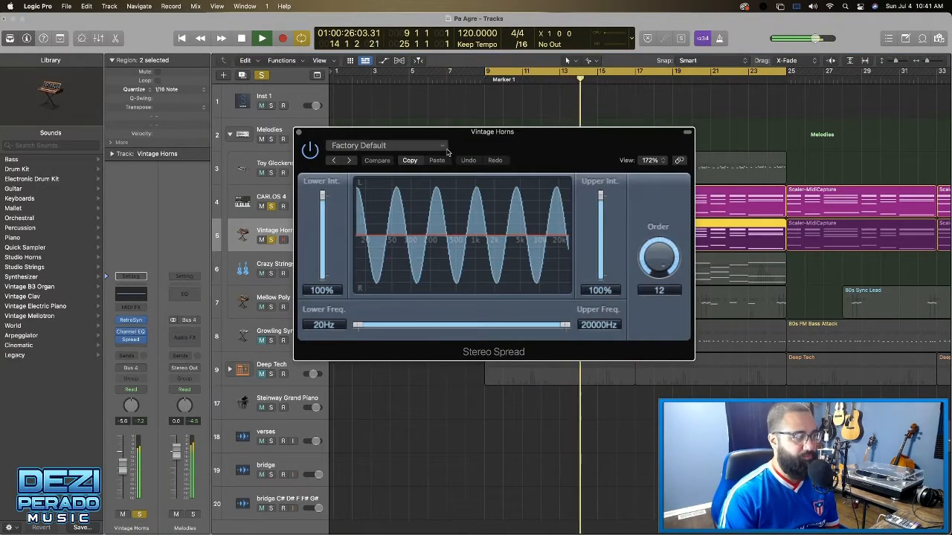
click(299, 133)
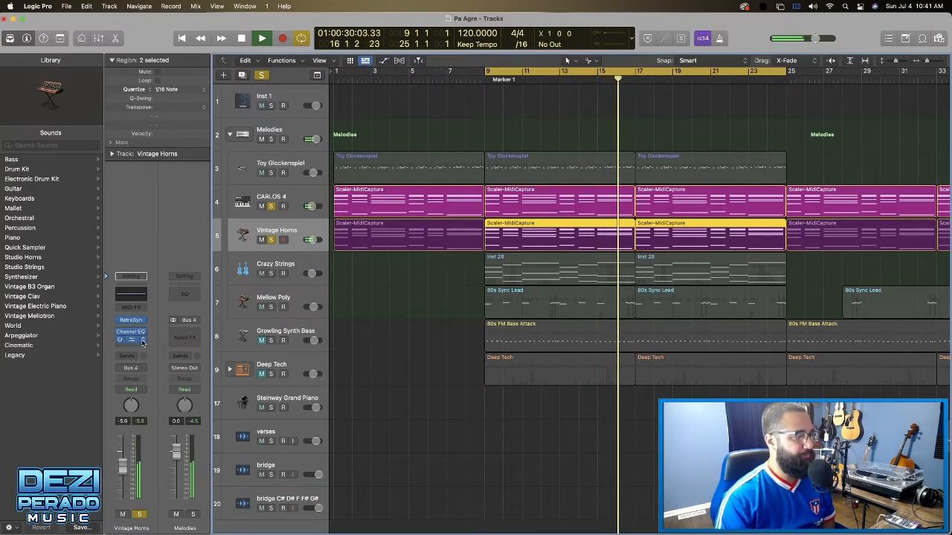
click(144, 341)
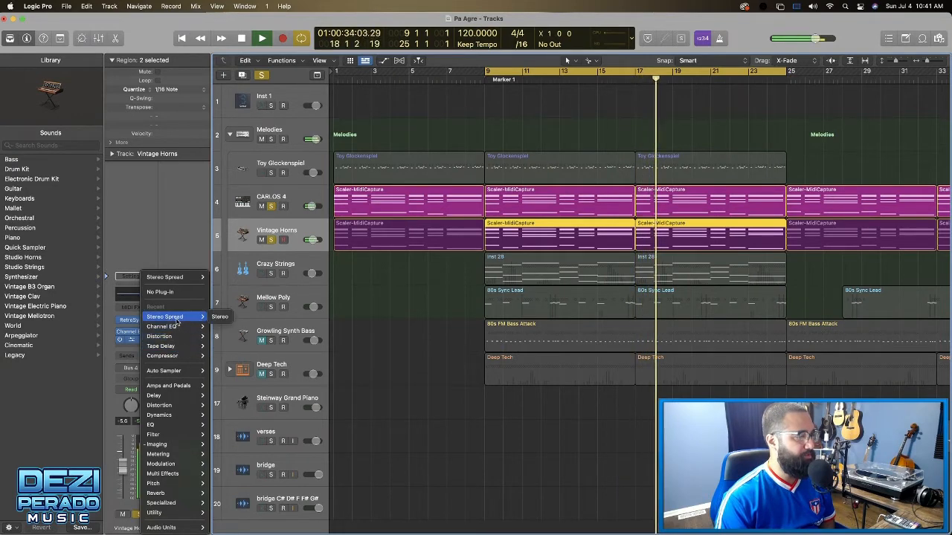
click(217, 326)
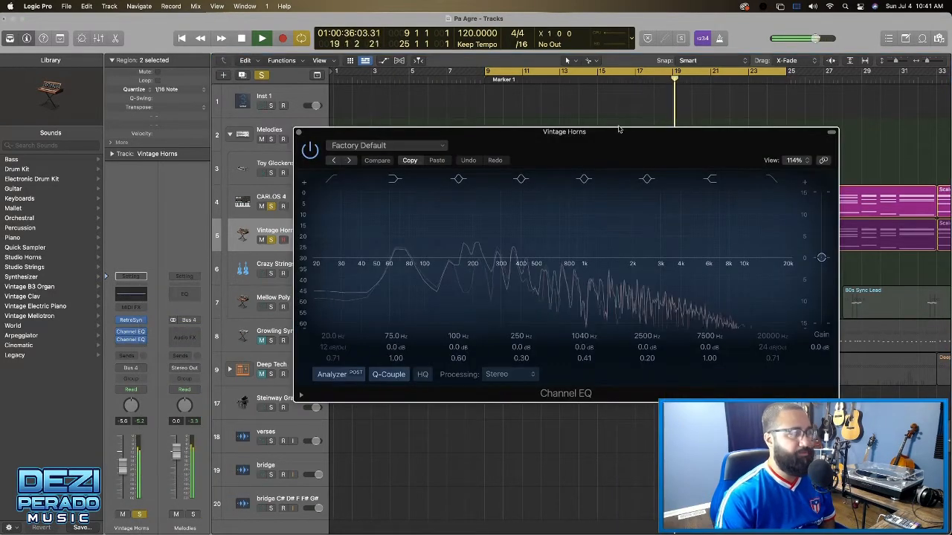
click(298, 133)
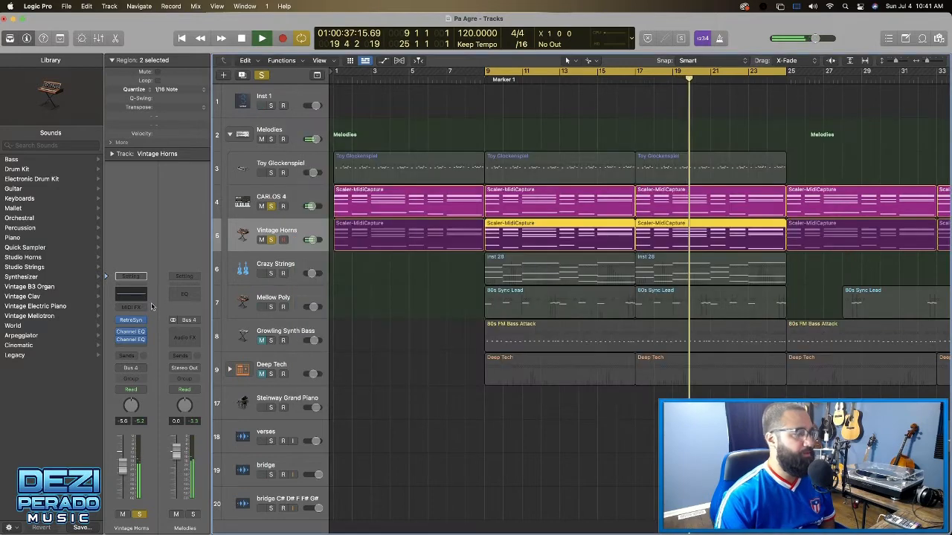
Replace the second Channel EQ on Vintage Horns with the Waves Vitamin (s) plug-in
click(145, 344)
mouse_move(166, 513)
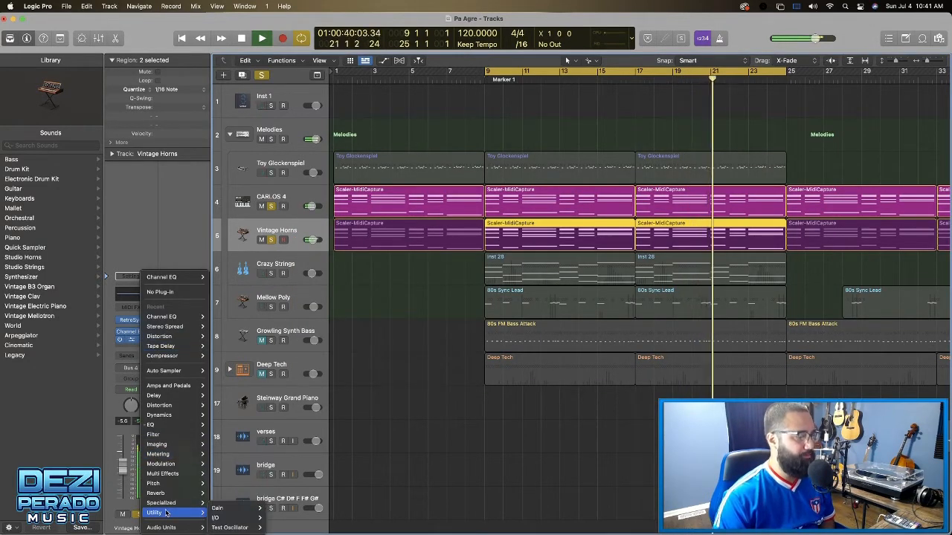
mouse_move(246, 528)
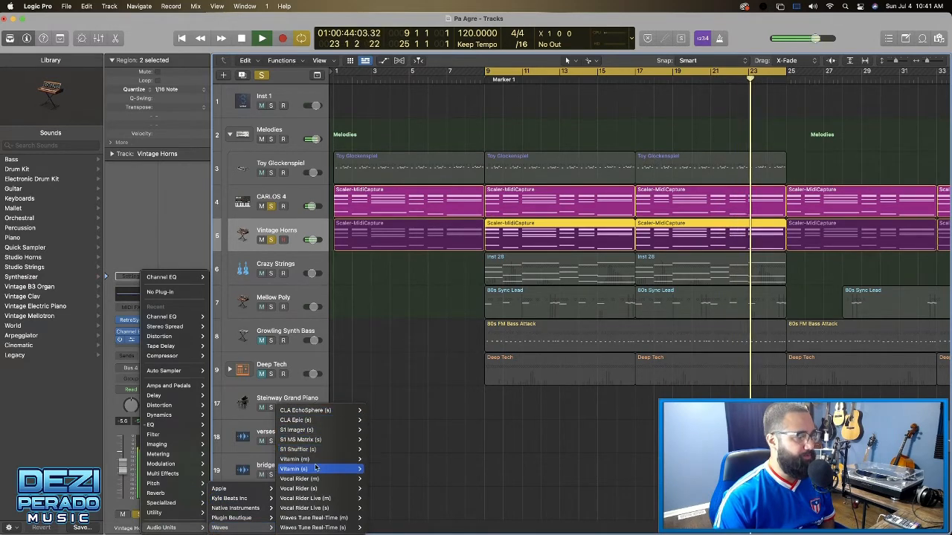
key(Escape)
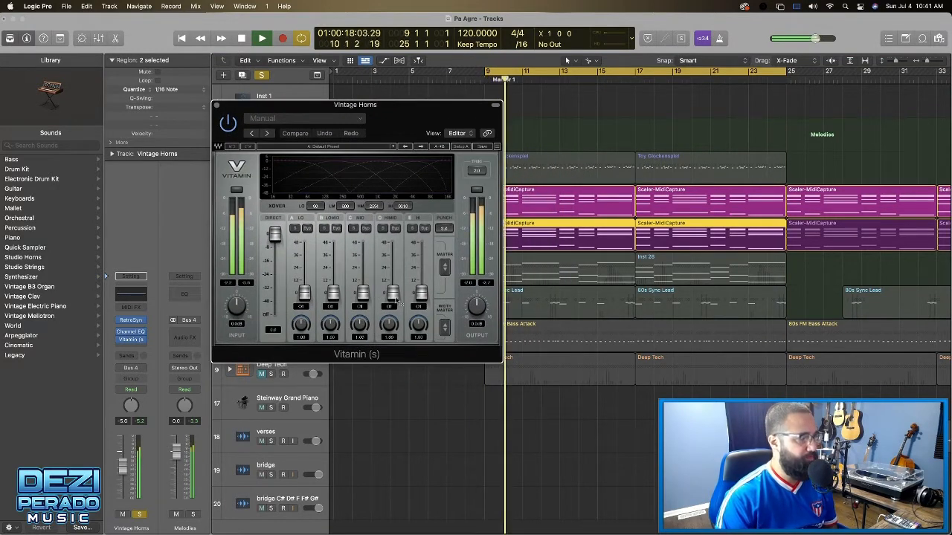
Raise Vitamin's high-mid band to about 16 and its high band to about 28, and close the plug-in
drag(392, 294, 421, 264)
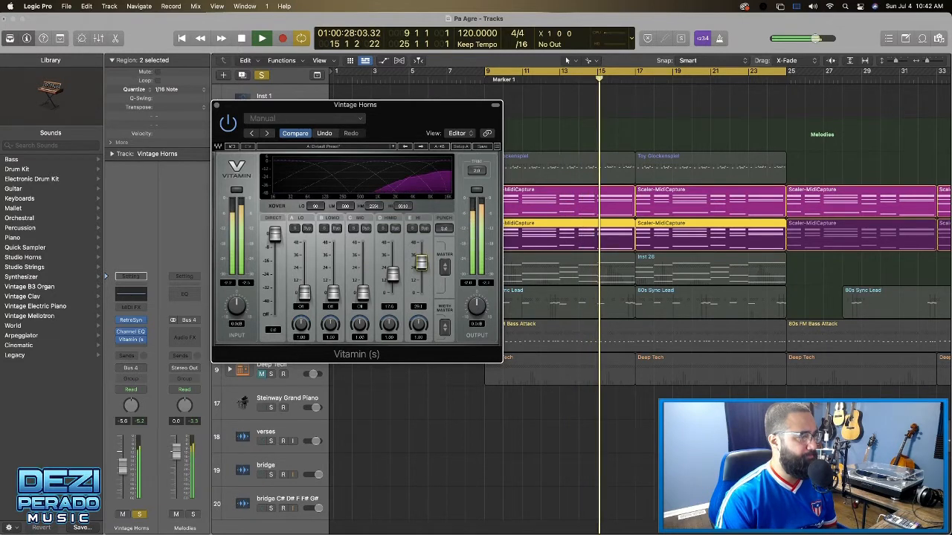
drag(420, 262, 421, 265)
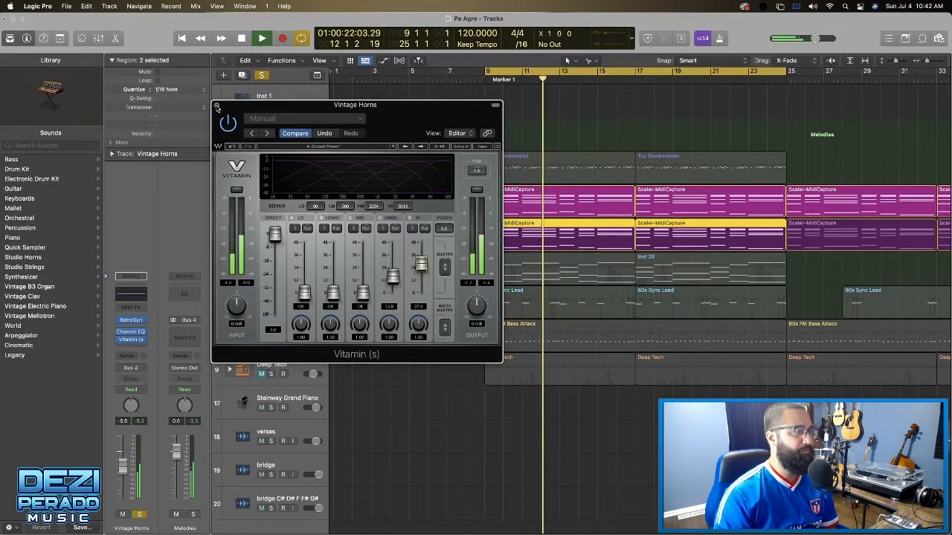
click(216, 105)
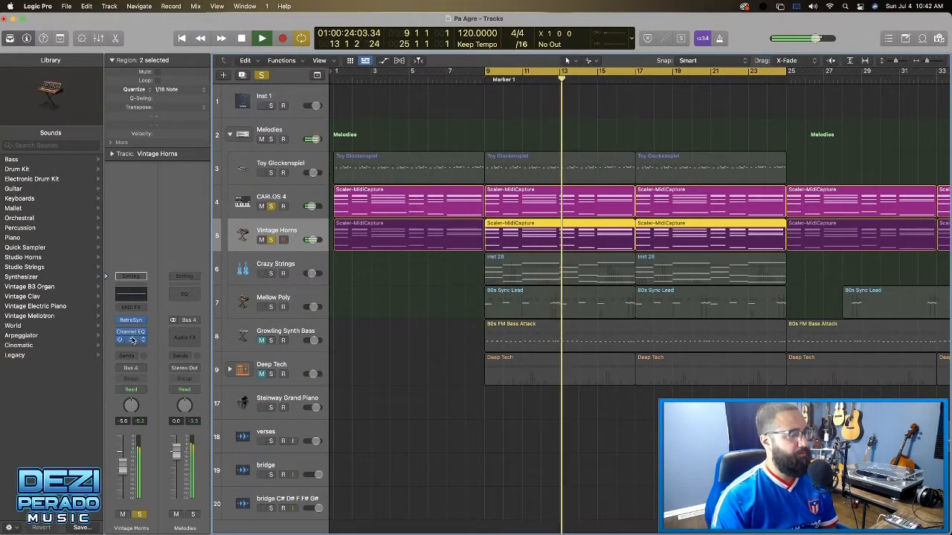
Load the Pad Warmer keyboard preset into the Channel EQ on Vintage Horns
click(128, 296)
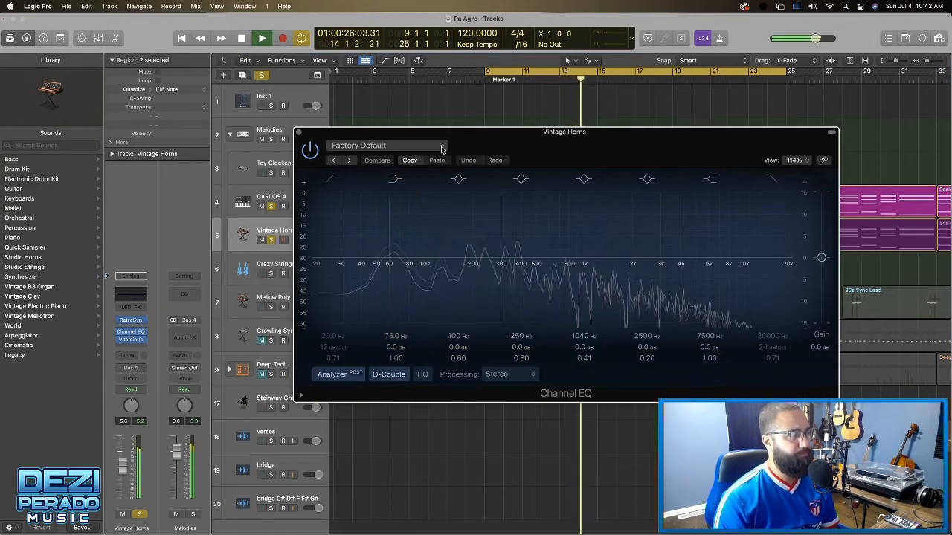
click(386, 145)
mouse_move(419, 349)
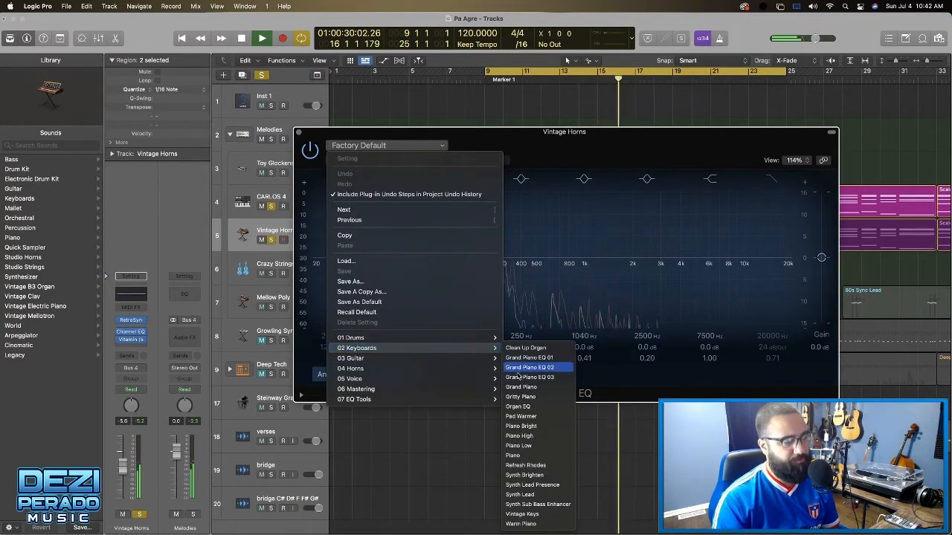
click(531, 418)
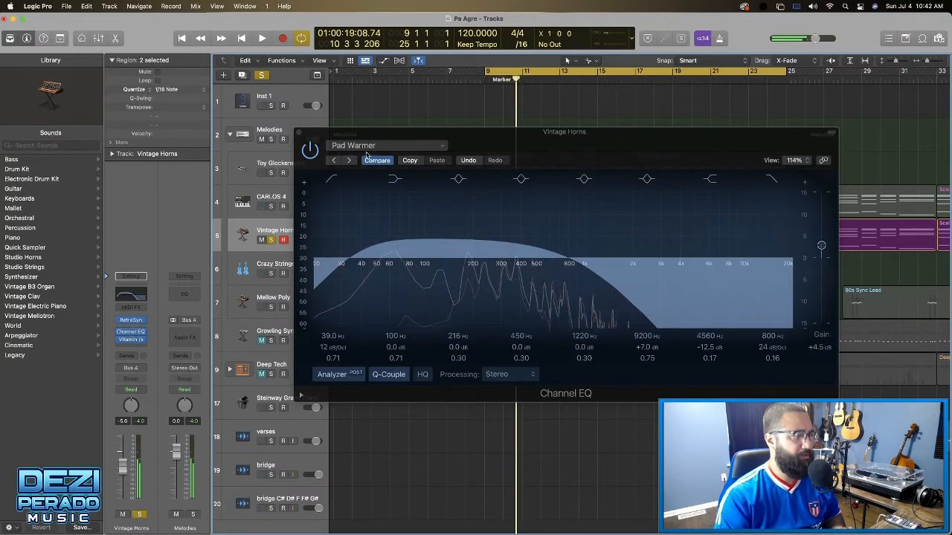
Play the section, compare Vintage Horns with its solo off and on, and solo CARLOS 4 alongside it
key(space)
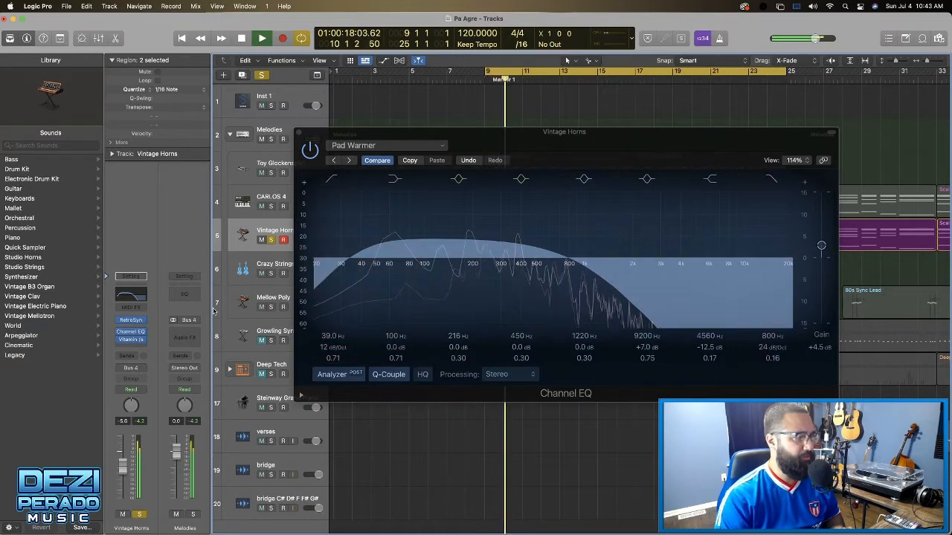
click(270, 240)
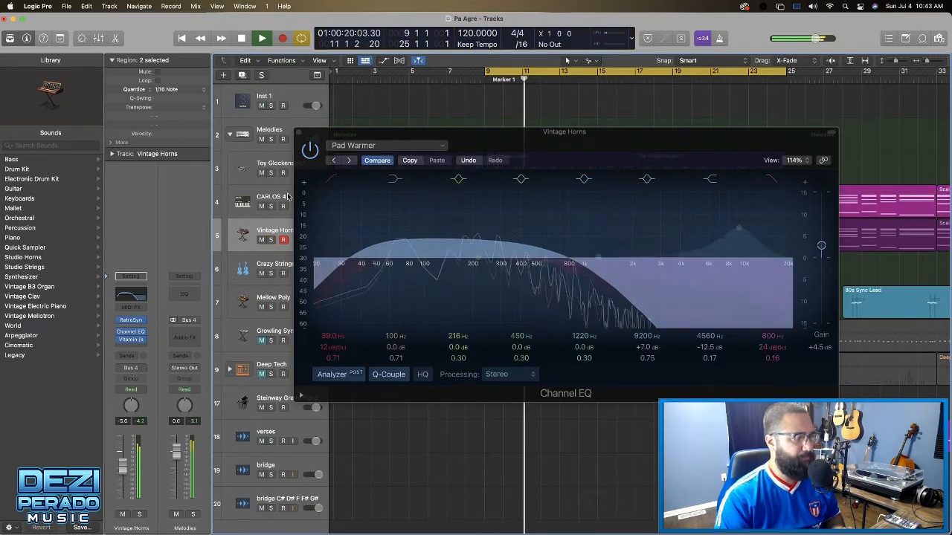
click(270, 239)
click(271, 206)
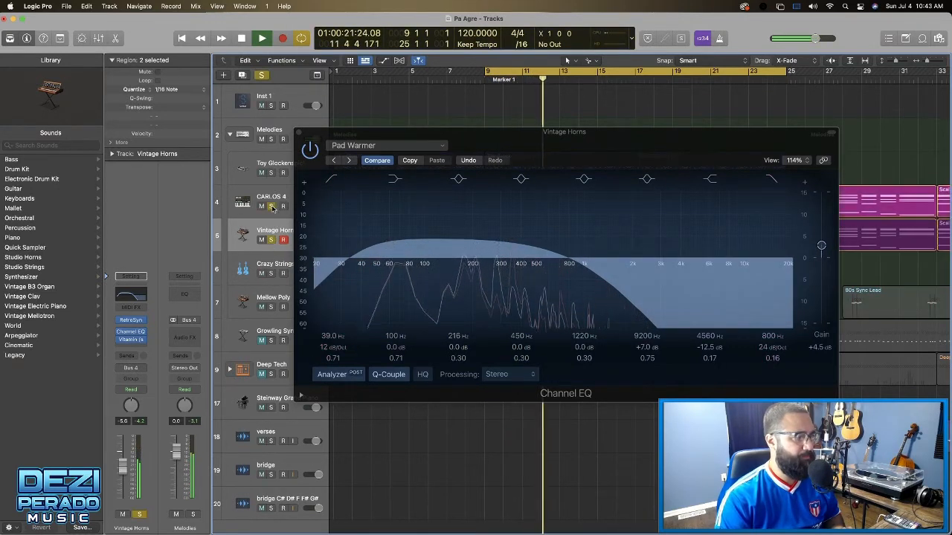
Audition the Channel EQ presets on Vintage Horns from Piano Bright through Synth Lead, and compare Synth Lead with the EQ bypassed
click(350, 162)
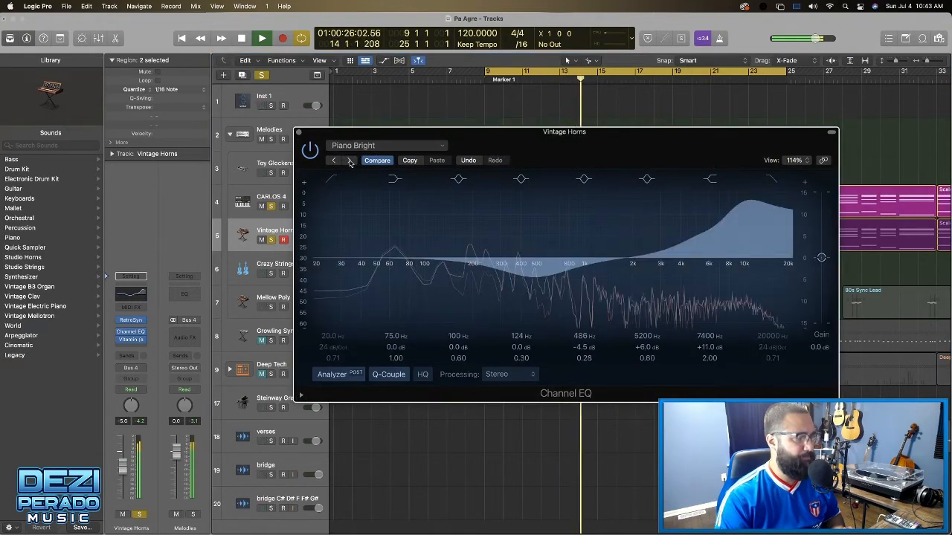
click(350, 161)
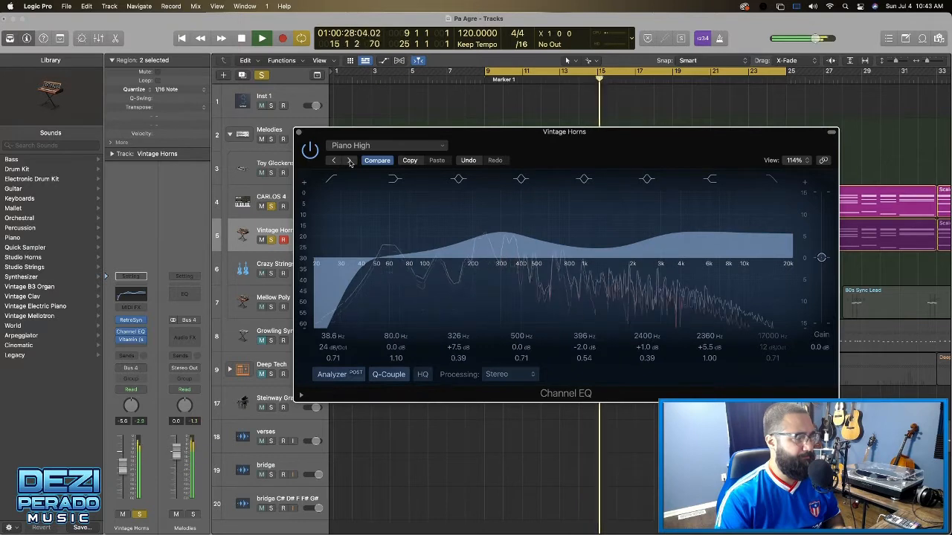
click(350, 161)
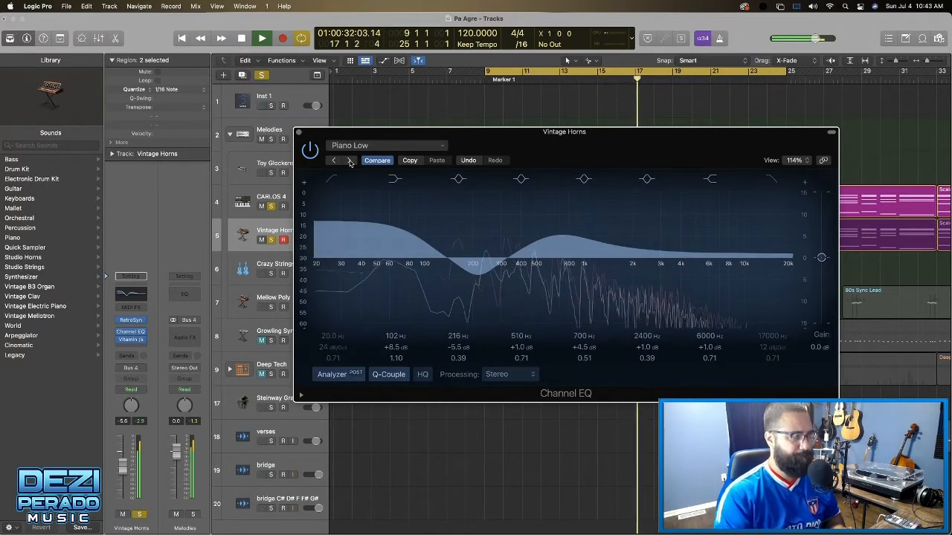
click(350, 162)
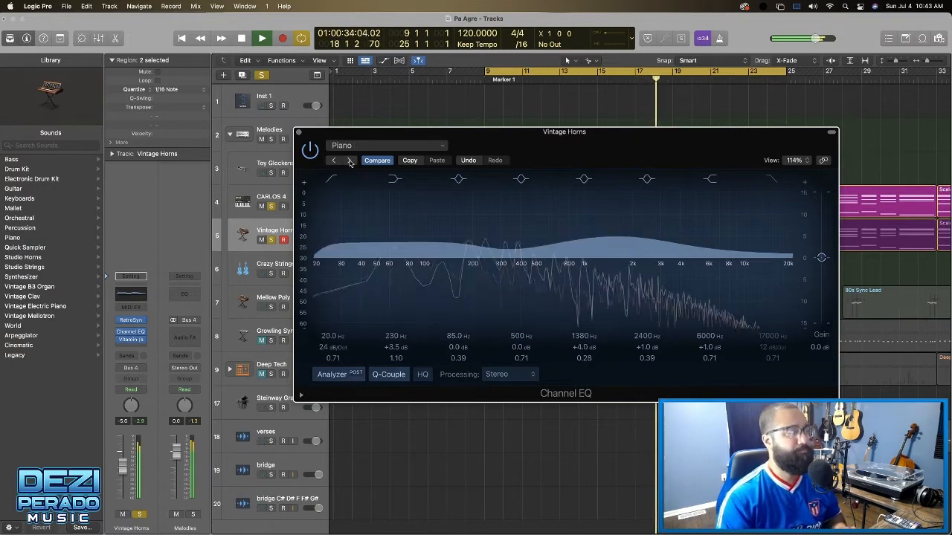
click(350, 161)
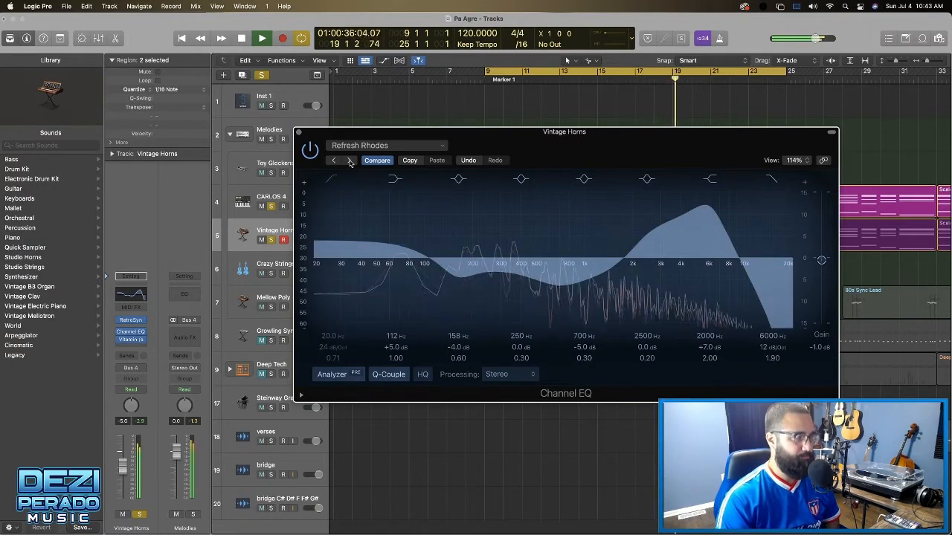
click(351, 161)
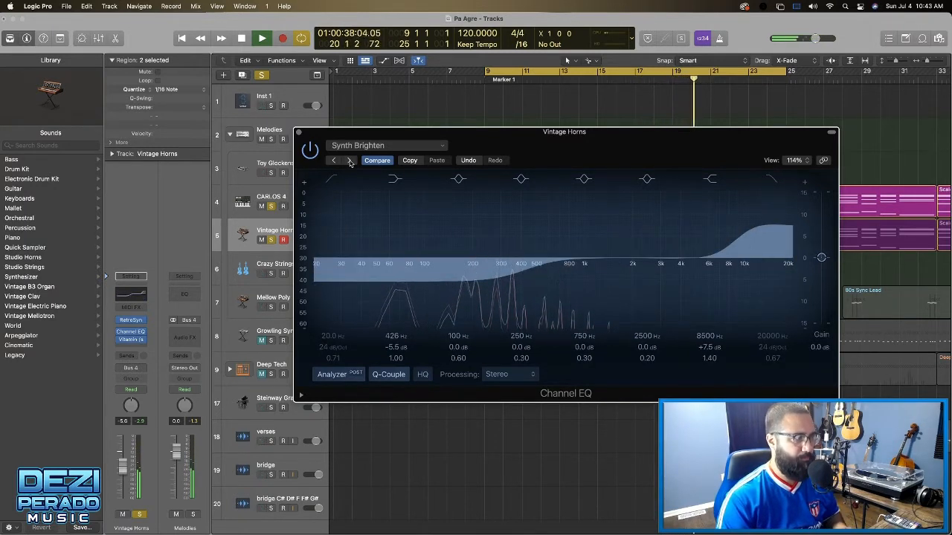
click(350, 162)
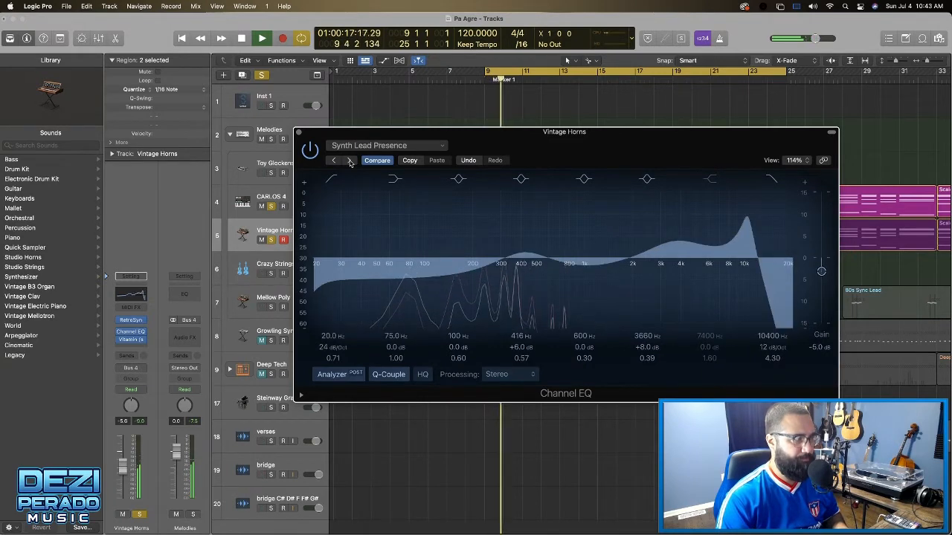
click(350, 161)
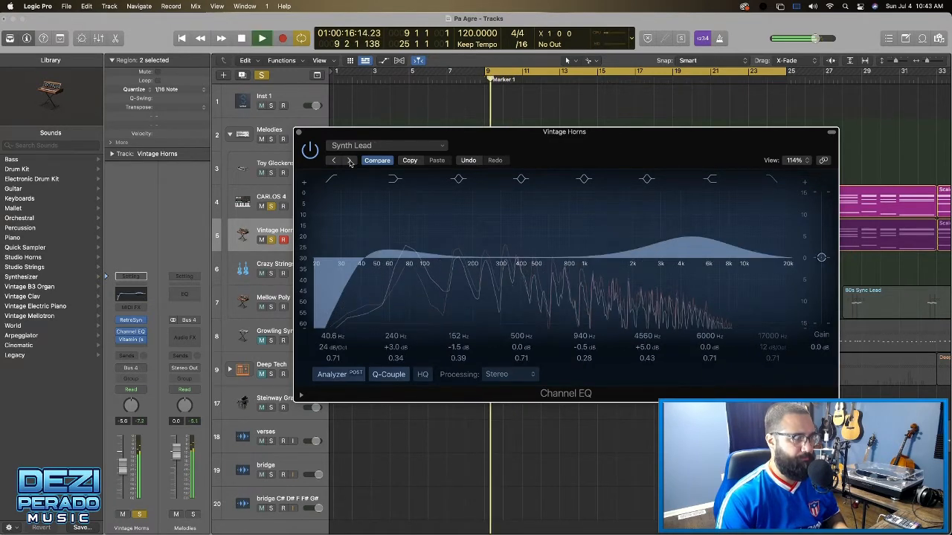
click(310, 150)
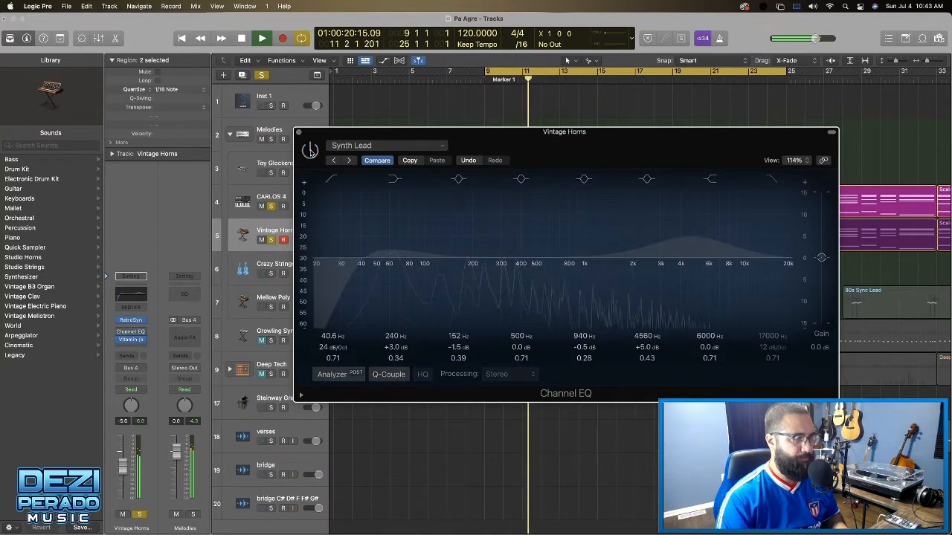
click(310, 151)
Audition the following Channel EQ presets up to Acoustic Guitar Bright, and go back to load Synth Brighten on Vintage Horns
click(350, 161)
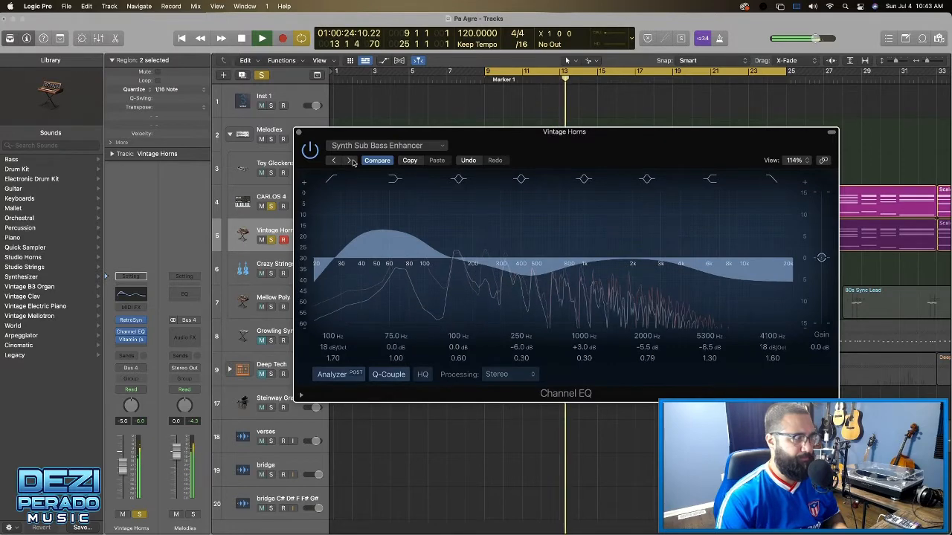
click(350, 162)
click(350, 162)
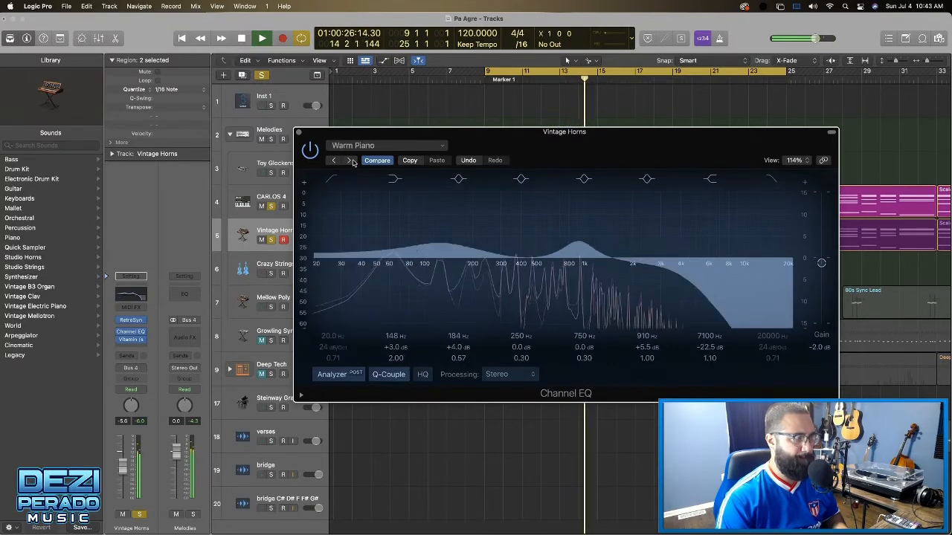
click(350, 162)
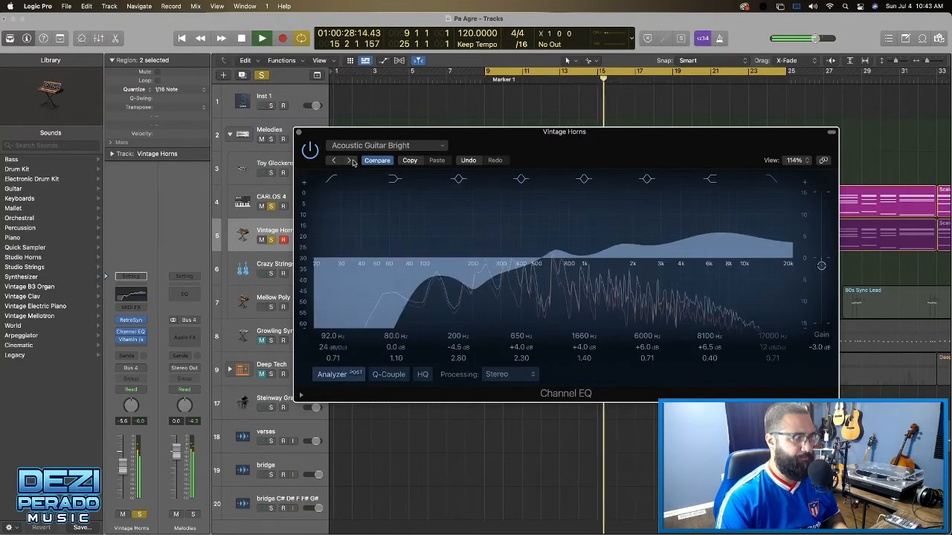
click(350, 162)
click(332, 162)
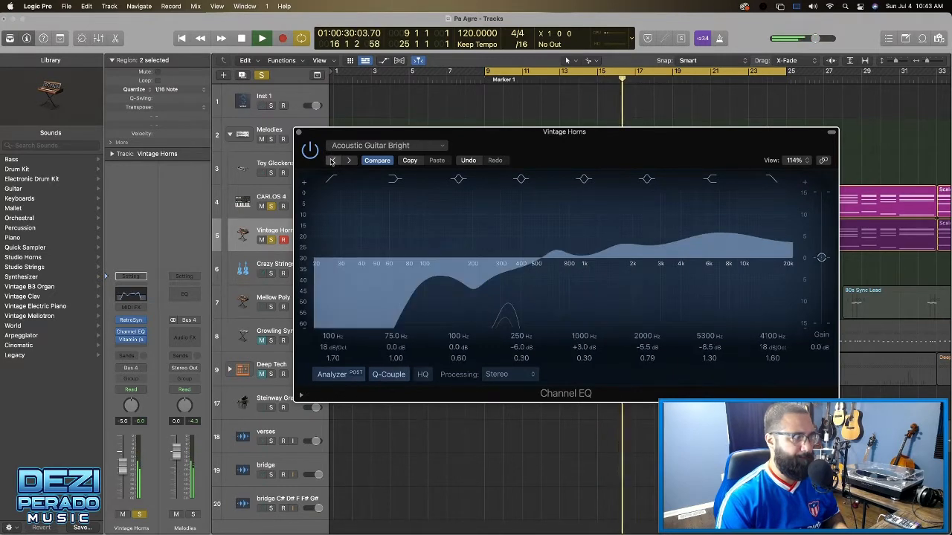
click(333, 162)
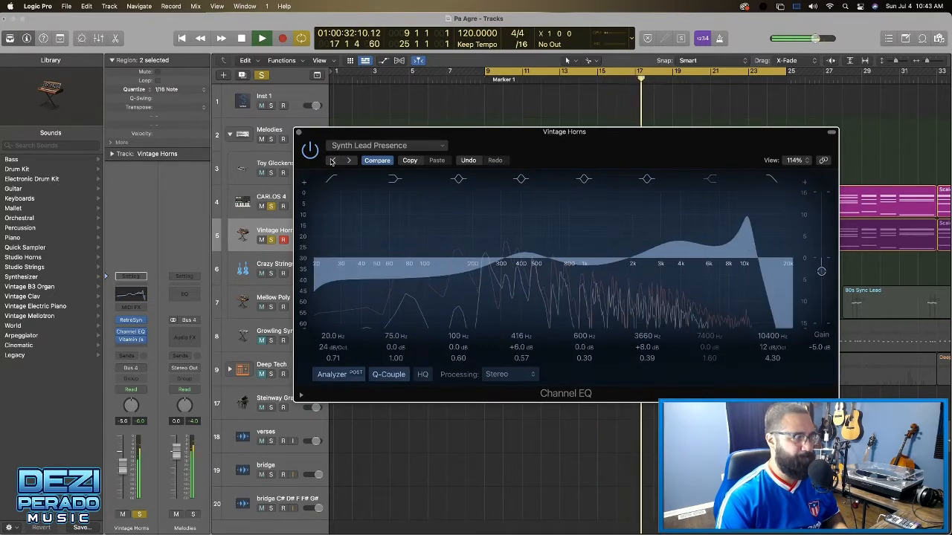
click(332, 162)
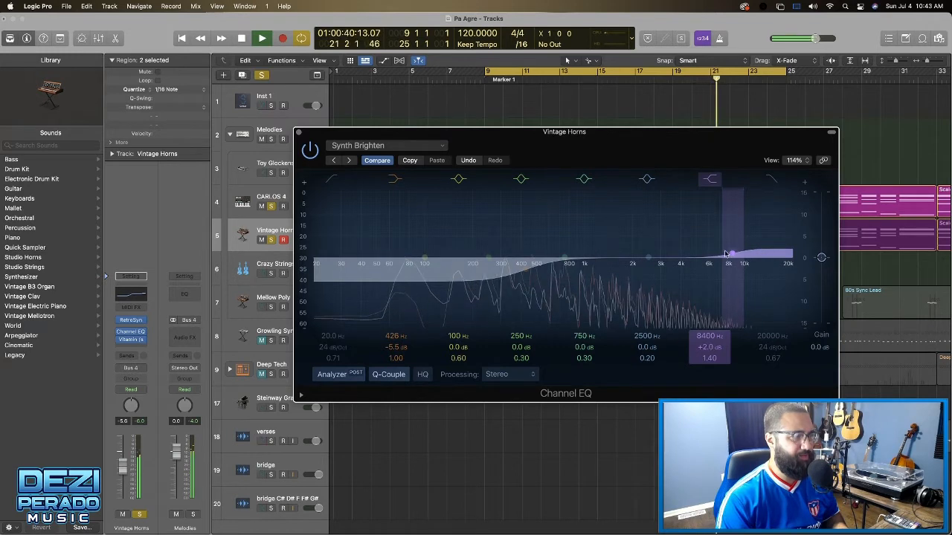
Set the EQ's high shelf to about +1.7 dB at 5800 Hz, and unsolo CARLOS 4 to compare with the EQ bypassed
drag(726, 254, 710, 255)
drag(728, 256, 706, 256)
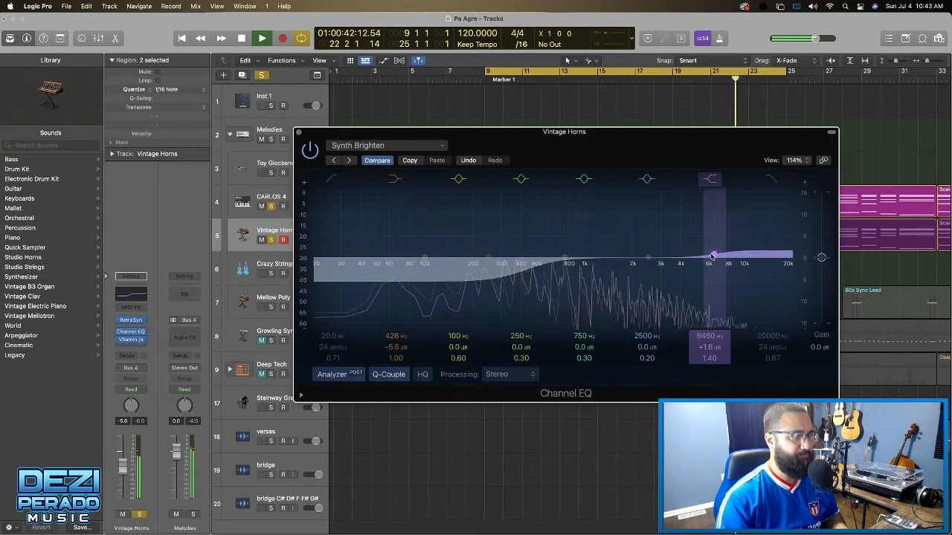
click(310, 150)
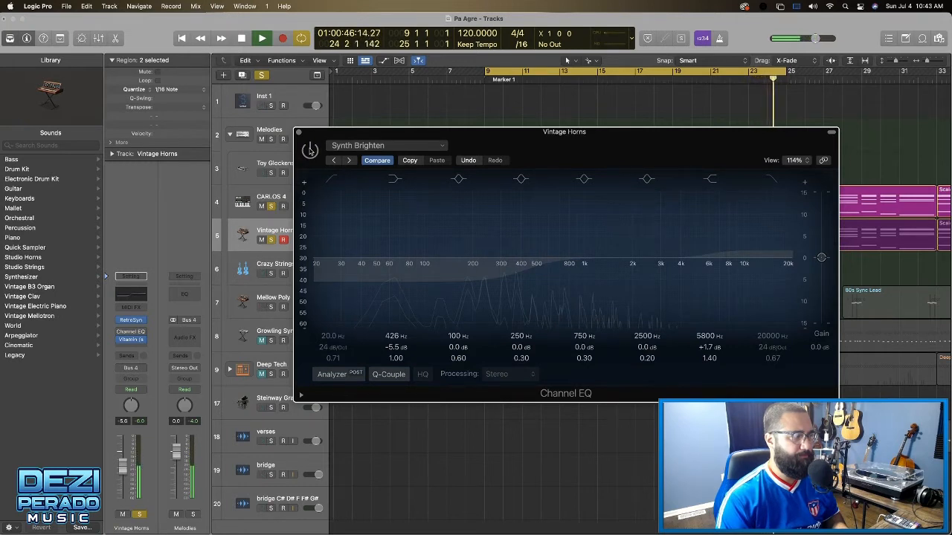
click(272, 206)
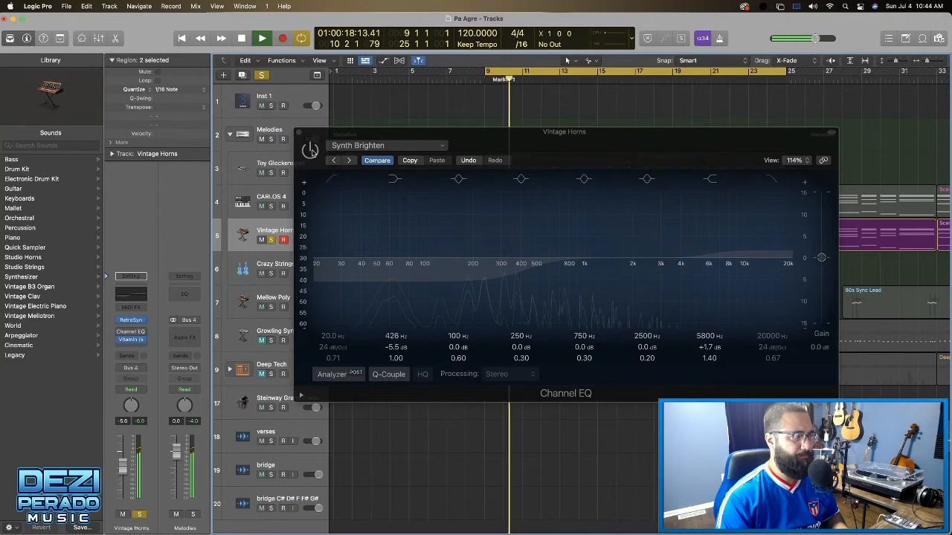
click(310, 150)
Boost the EQ's upper-mid band to about +3.3 dB at 2000 Hz and set the high shelf to about +2.1 dB at 6200 Hz
drag(709, 257, 727, 255)
drag(657, 260, 661, 245)
drag(726, 234, 632, 244)
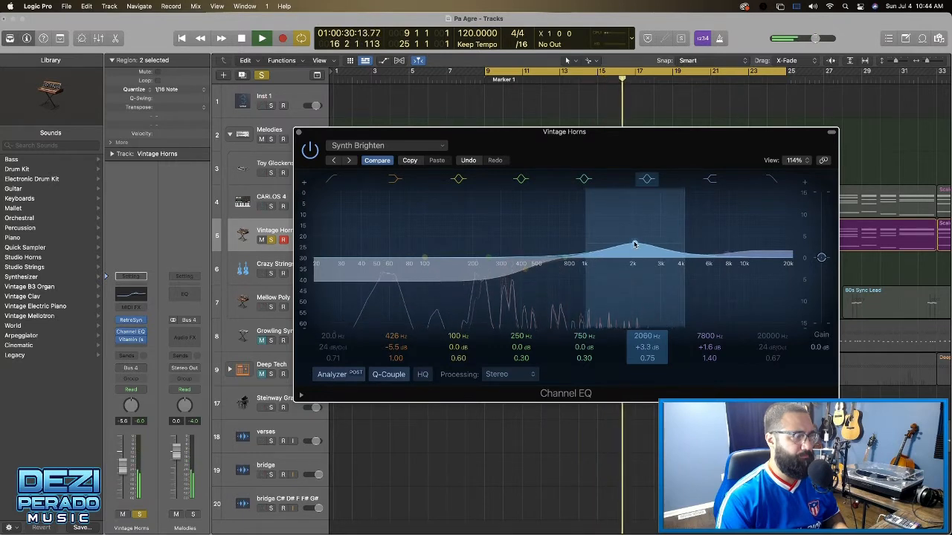
drag(725, 251, 714, 247)
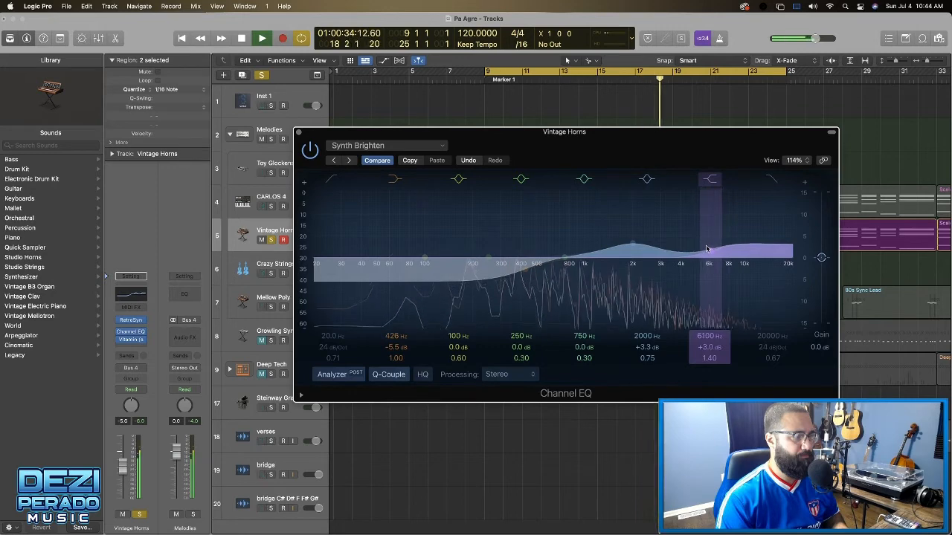
click(310, 149)
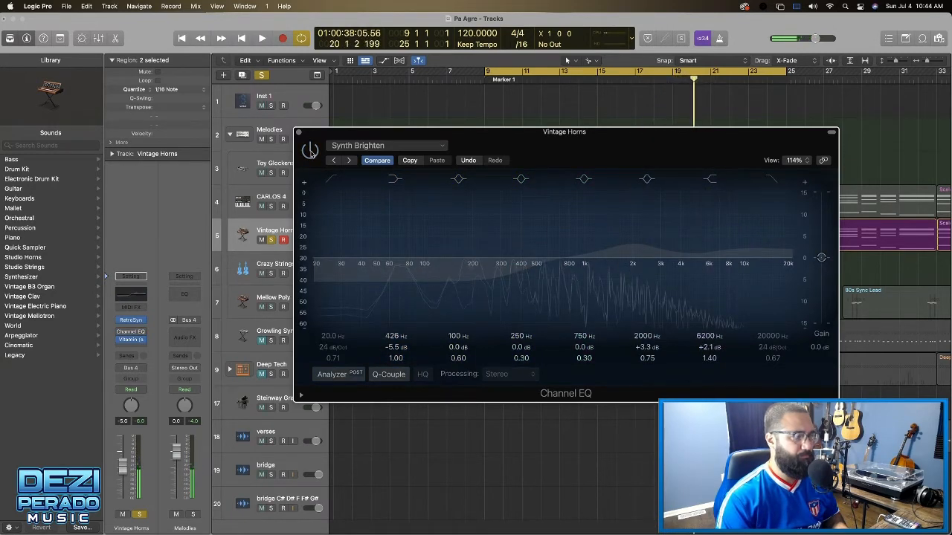
key(space)
click(311, 151)
Flatten the low shelf to about -0.1 dB at 500 Hz and fine-tune the high shelf to about +2.2 dB at 6250 Hz
drag(452, 285, 334, 279)
drag(527, 271, 507, 254)
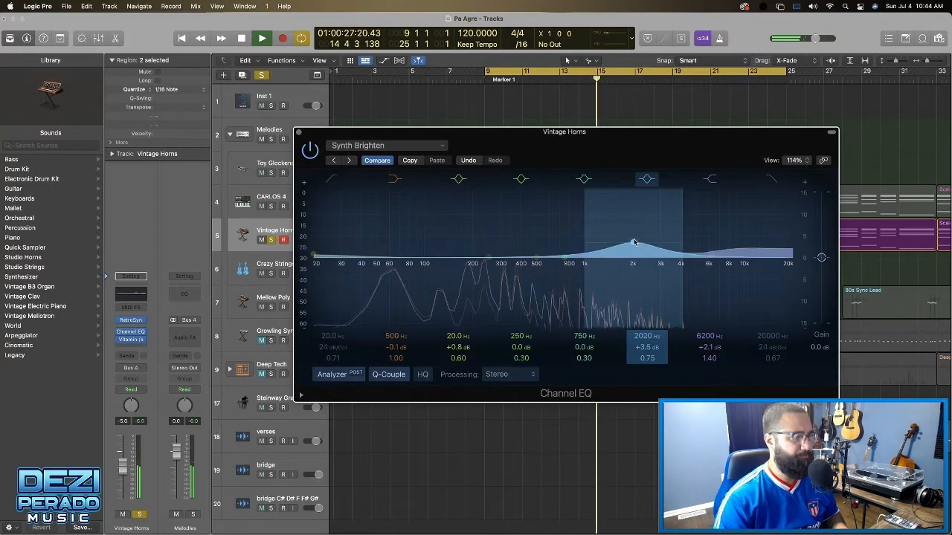
drag(710, 249, 712, 248)
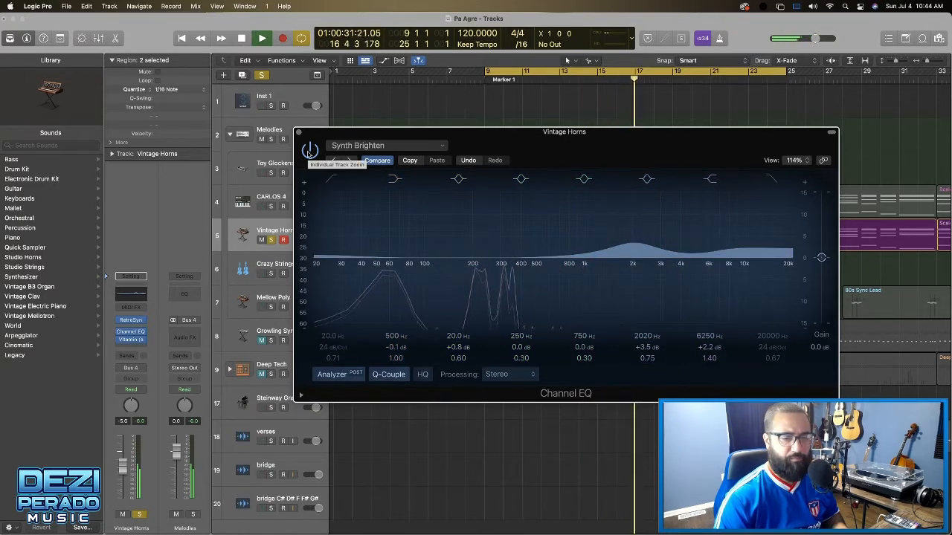
Compare Vintage Horns with the adjusted Channel EQ bypassed and active, and close the plug-in
click(309, 151)
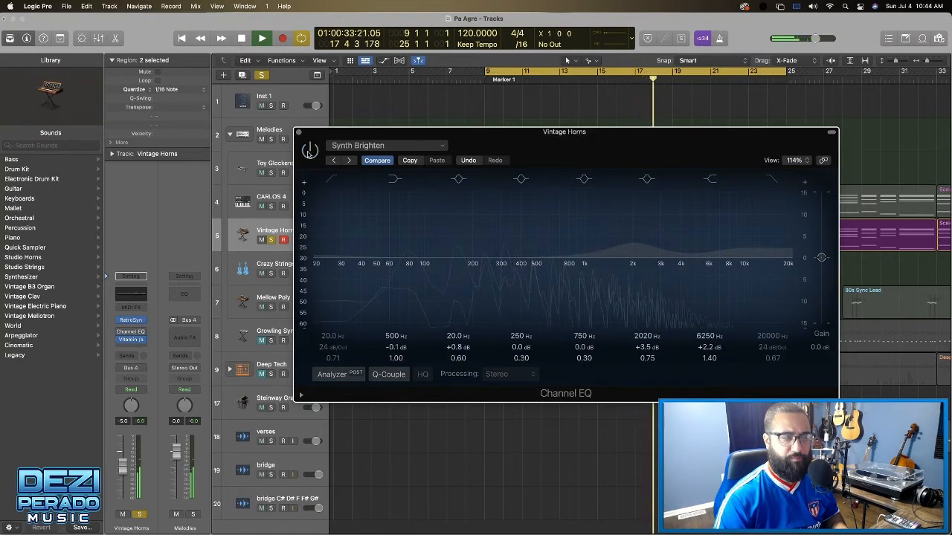
click(310, 151)
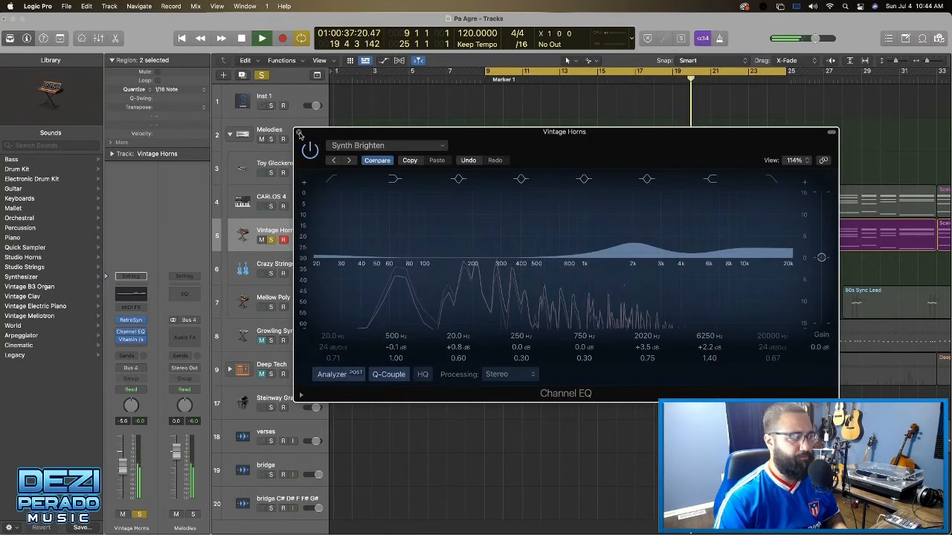
click(299, 133)
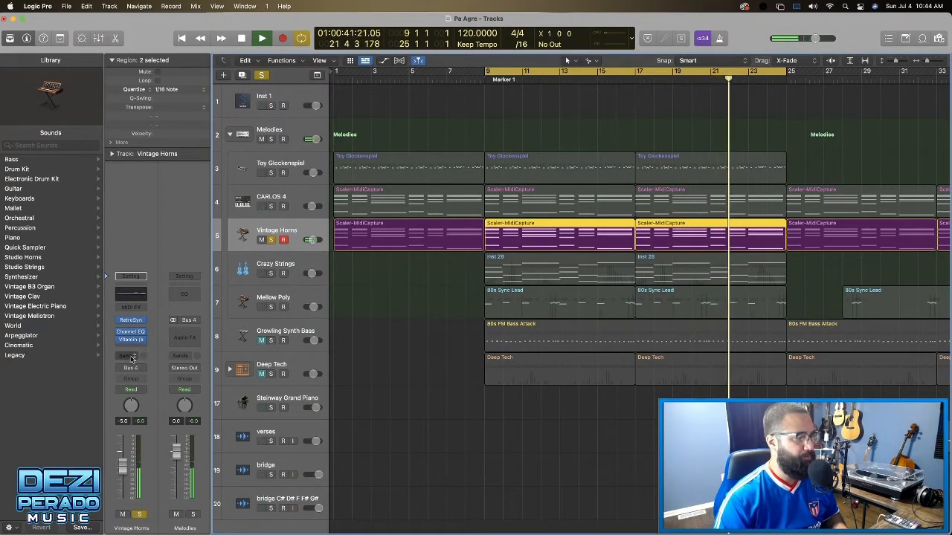
Add a send from Vintage Horns to the Bus 7 Large Room reverb
click(128, 357)
mouse_move(160, 370)
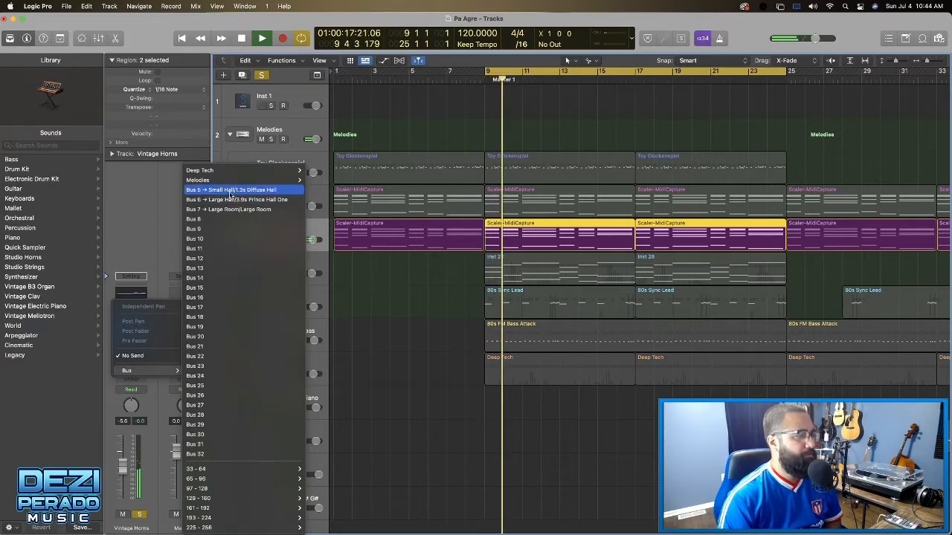
click(230, 208)
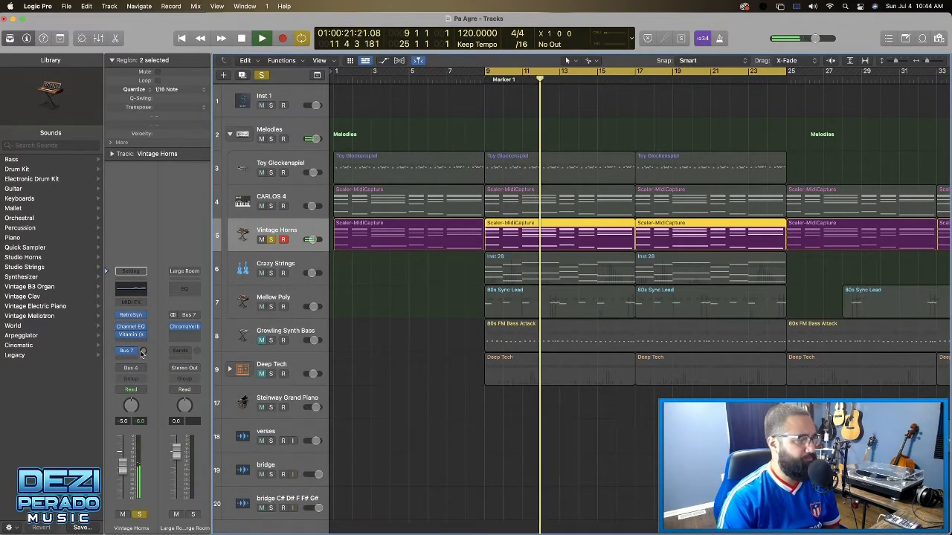
Switch the Vintage Horns send to the Bus 6 Large Hall reverb and raise its level to about -15.0 dB
click(132, 352)
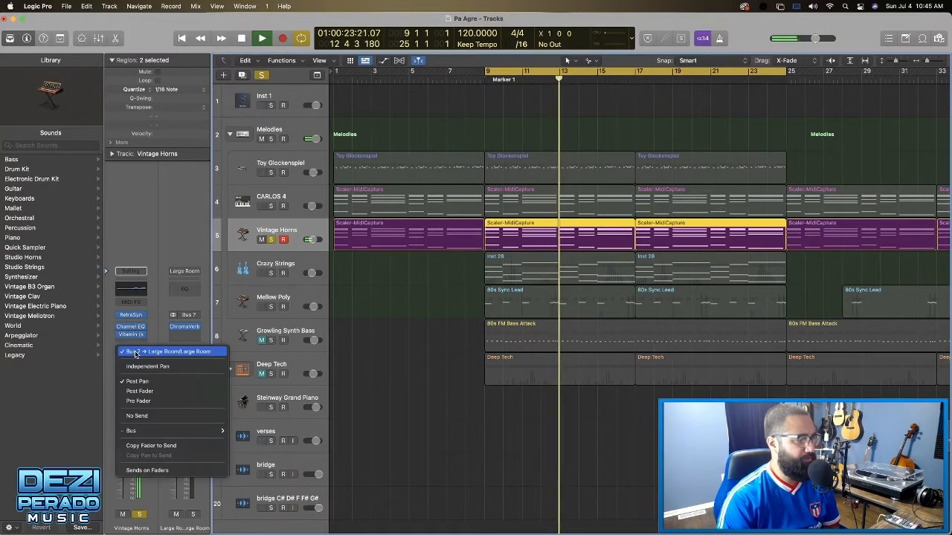
mouse_move(172, 431)
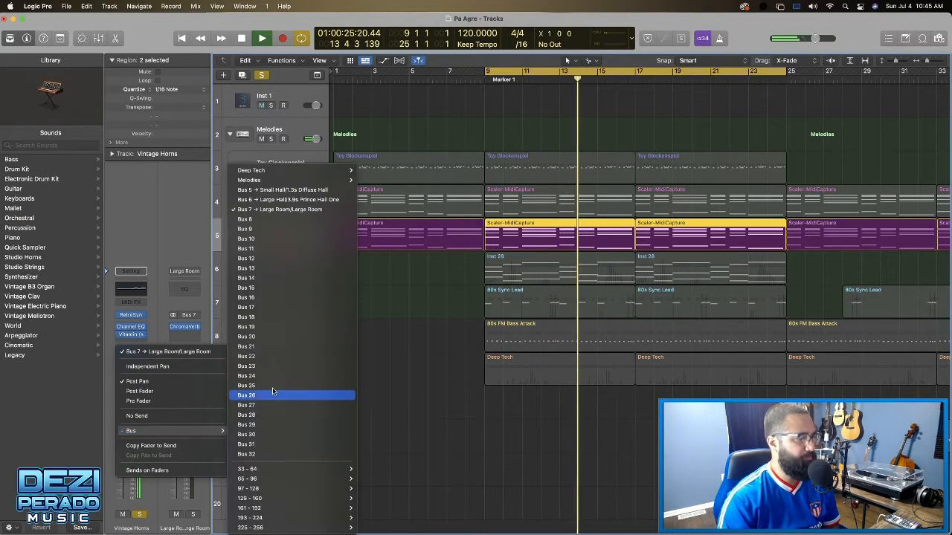
click(286, 200)
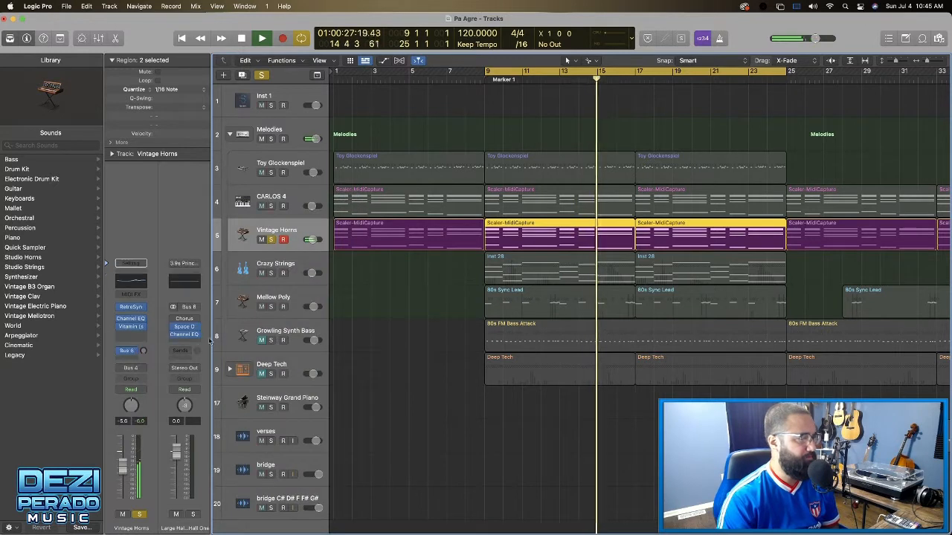
drag(144, 353, 144, 330)
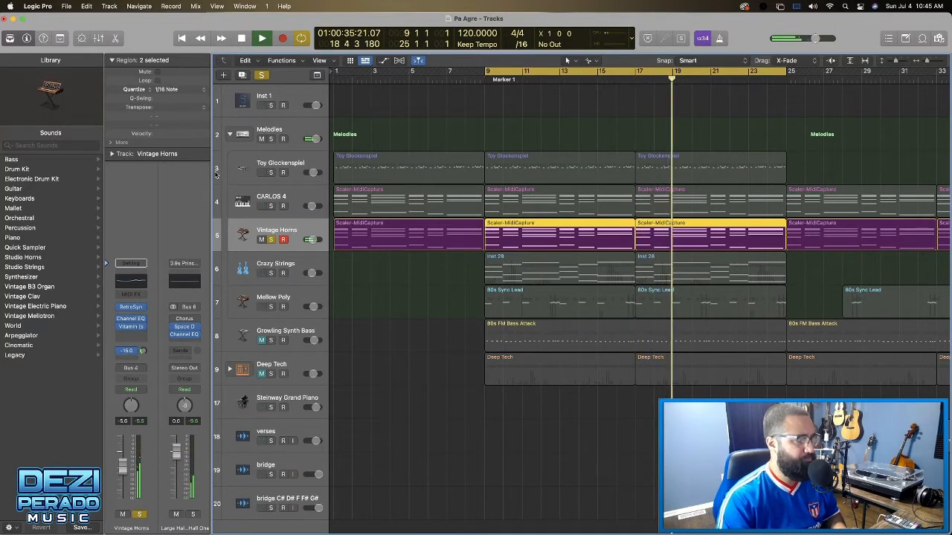
Play all tracks unsoloed, and solo Toy Glockenspiel, CARLOS 4, Vintage Horns and Crazy Strings together with Crazy Strings selected
click(261, 76)
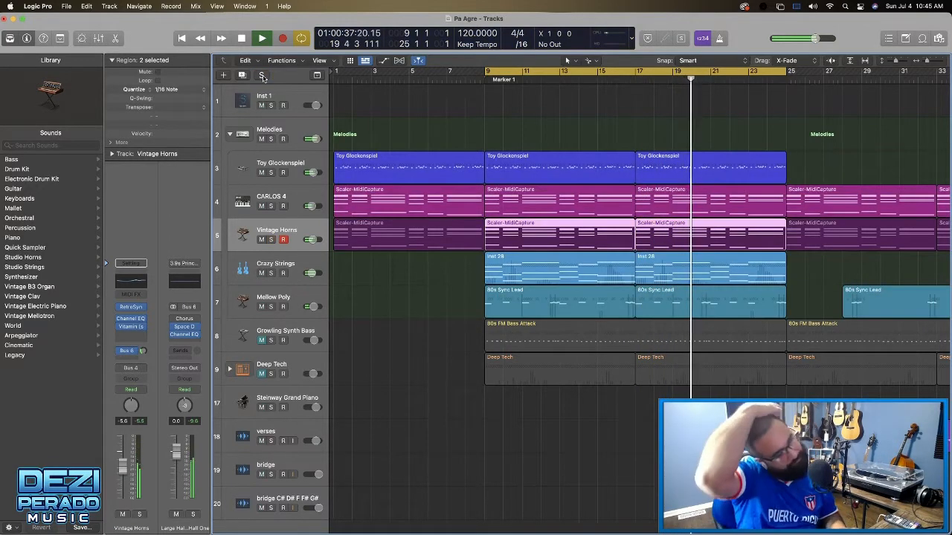
key(ctrl+s)
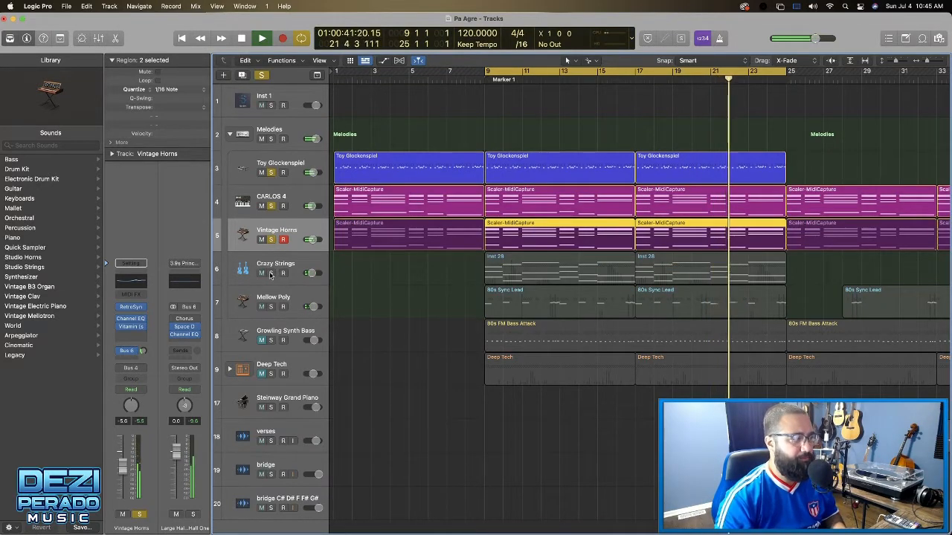
click(271, 273)
click(292, 264)
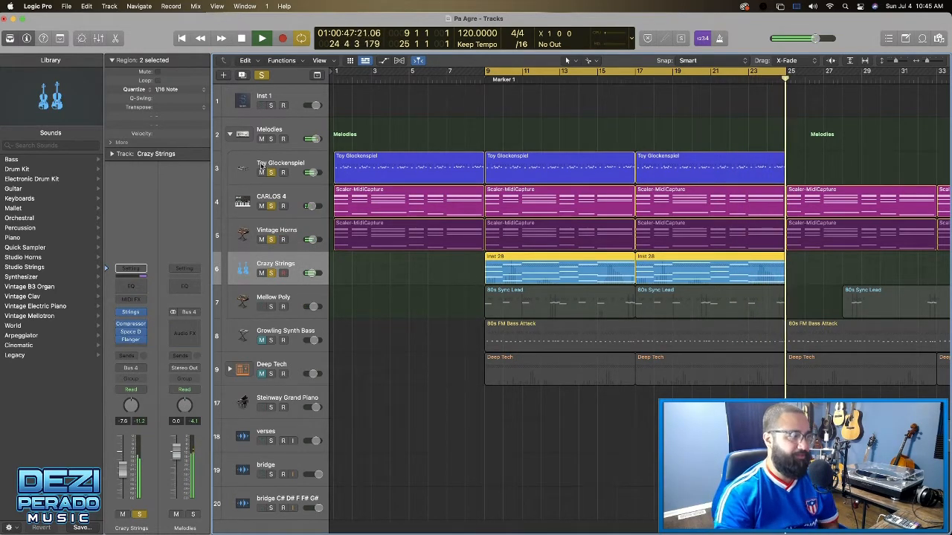
Isolate Crazy Strings by unsoloing the other melodies, and review its Compressor, Space Designer and Flanger plug-ins during playback
drag(271, 173, 272, 240)
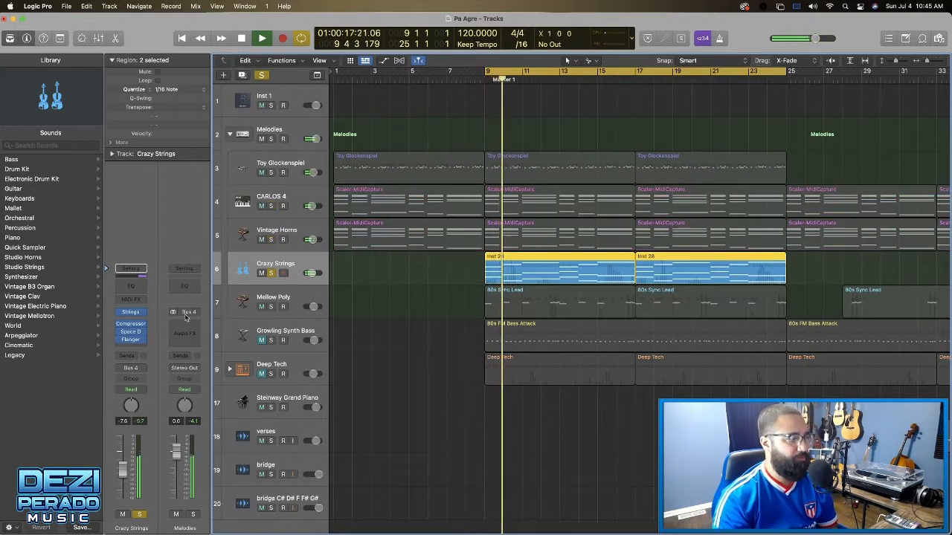
click(131, 327)
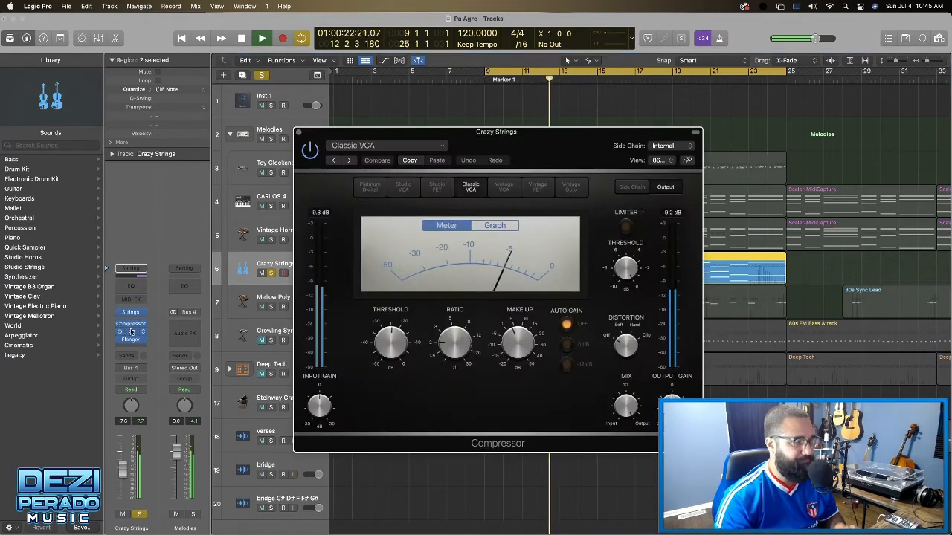
click(298, 133)
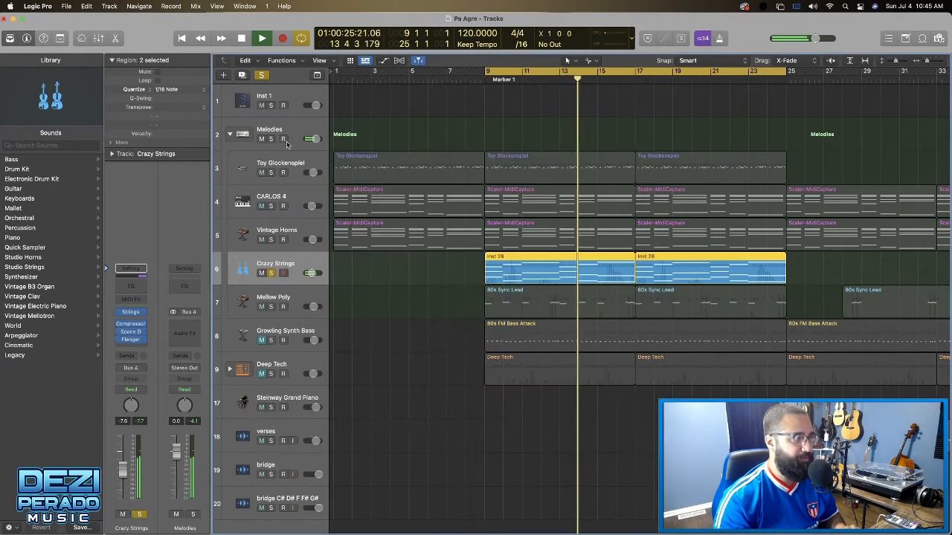
click(130, 333)
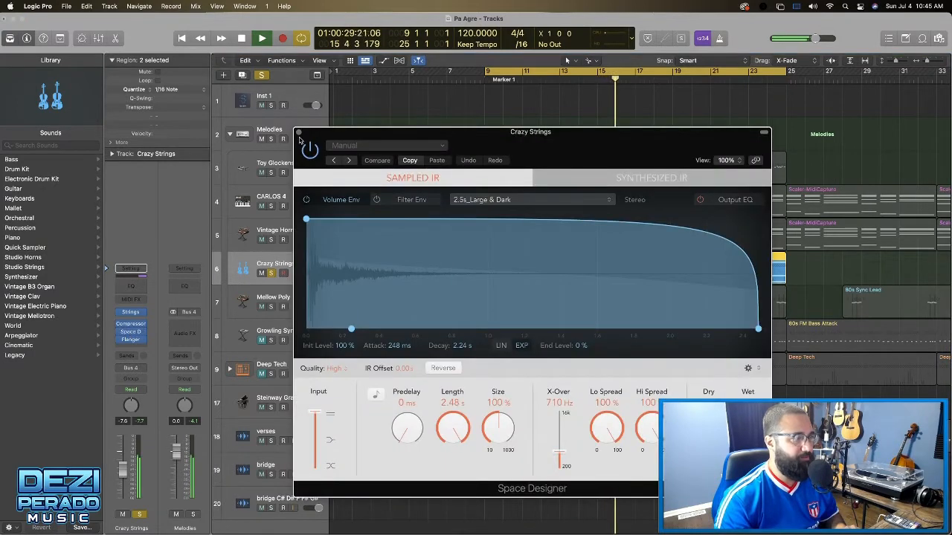
click(298, 133)
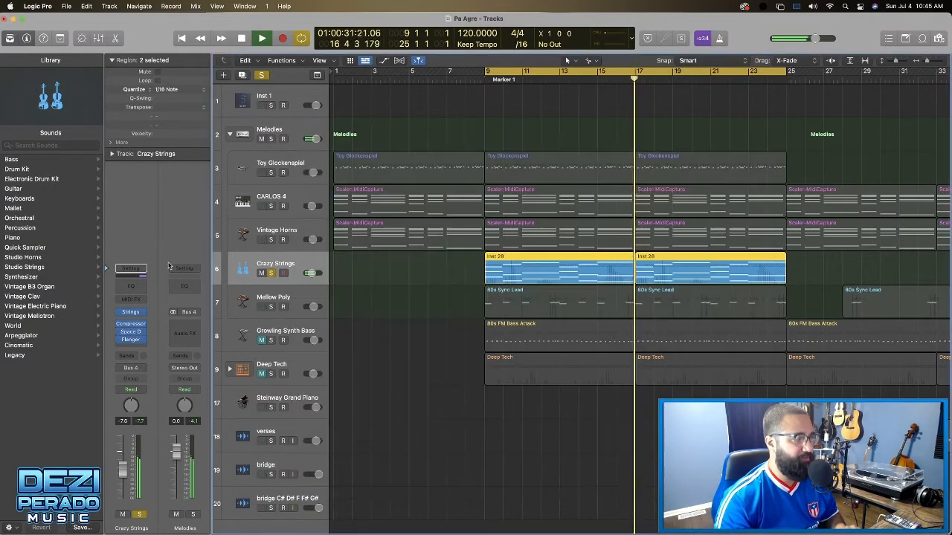
click(131, 340)
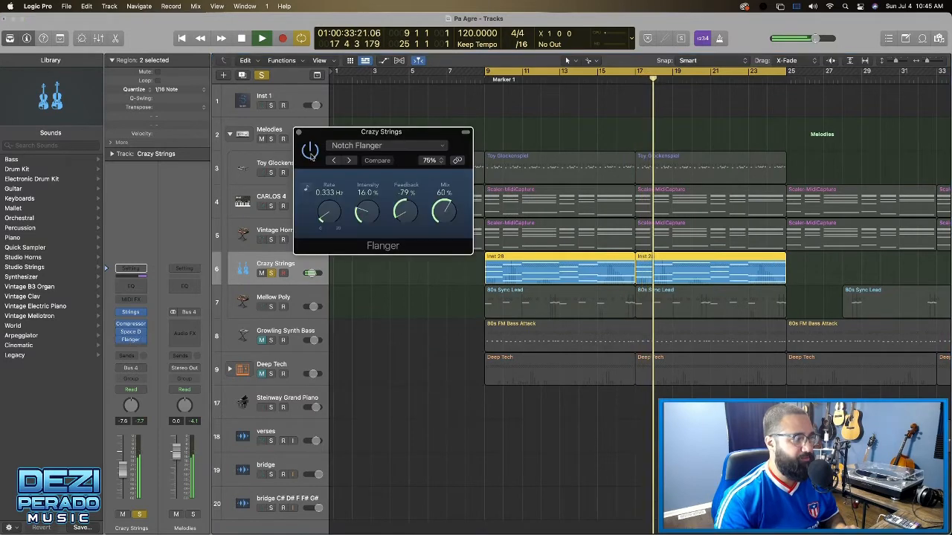
click(299, 133)
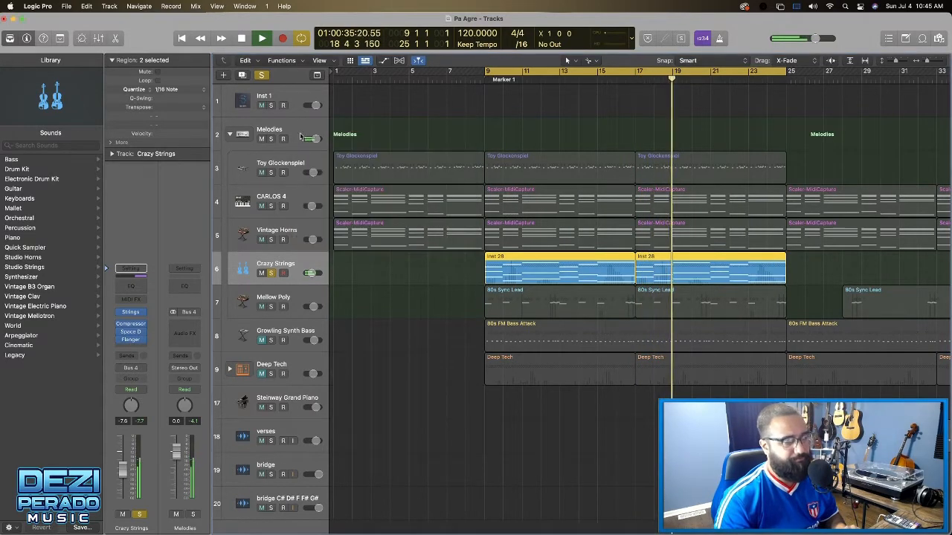
Solo Toy Glockenspiel, CARLOS 4 and Vintage Horns again, and add a Channel EQ to Crazy Strings boosting 1140 Hz by about 1.9 dB
drag(271, 173, 273, 240)
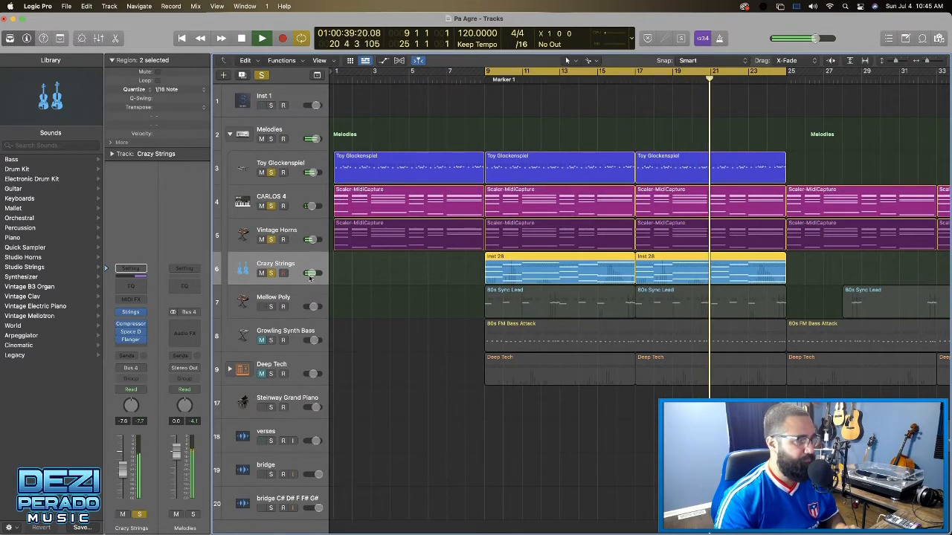
click(129, 288)
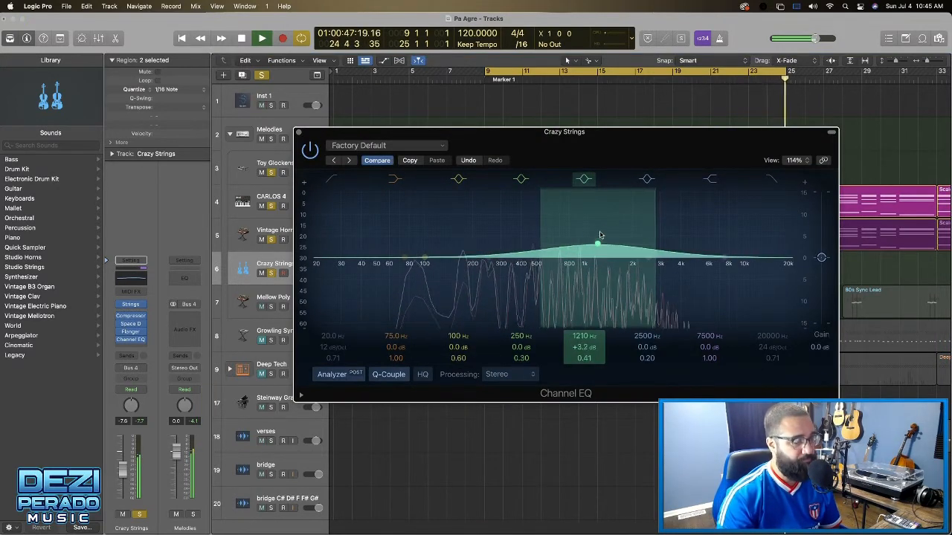
mouse_move(600, 235)
mouse_down()
mouse_move(587, 196)
mouse_move(585, 217)
mouse_move(604, 227)
mouse_move(584, 245)
mouse_move(599, 245)
mouse_up()
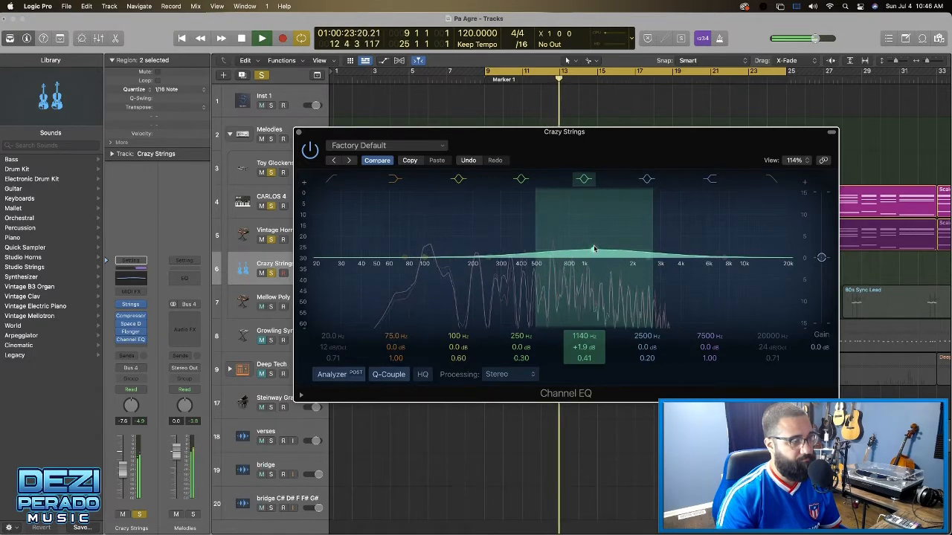
click(299, 134)
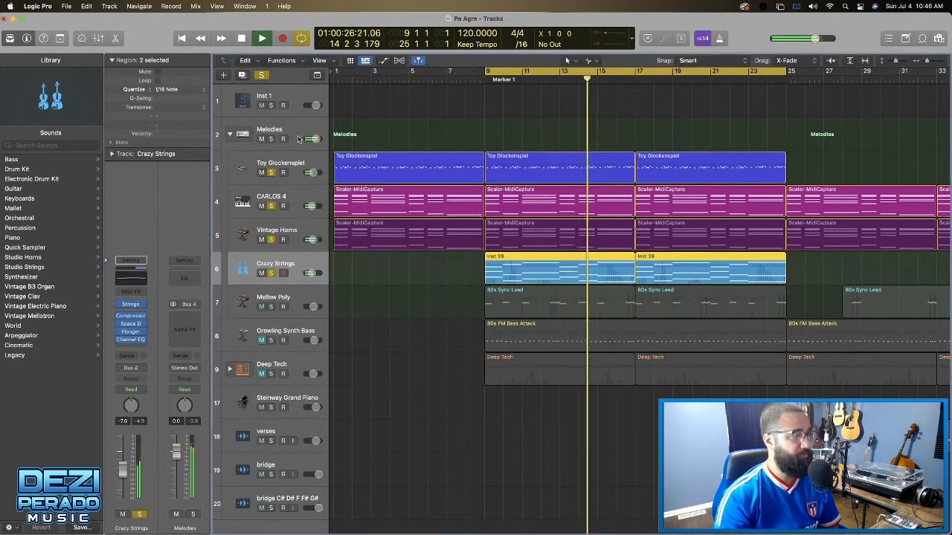
Add Mellow Poly to the soloed tracks, select it and review its Channel EQ curve
click(270, 307)
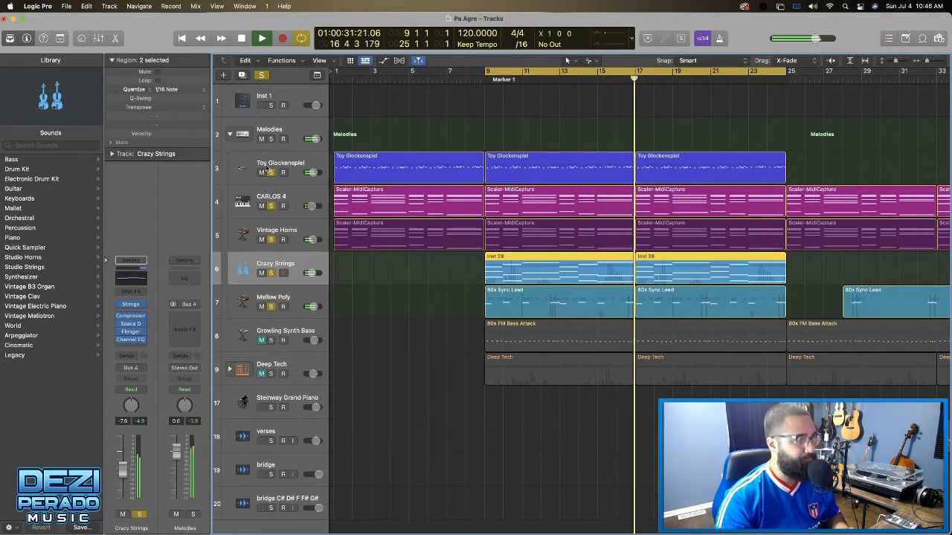
click(290, 301)
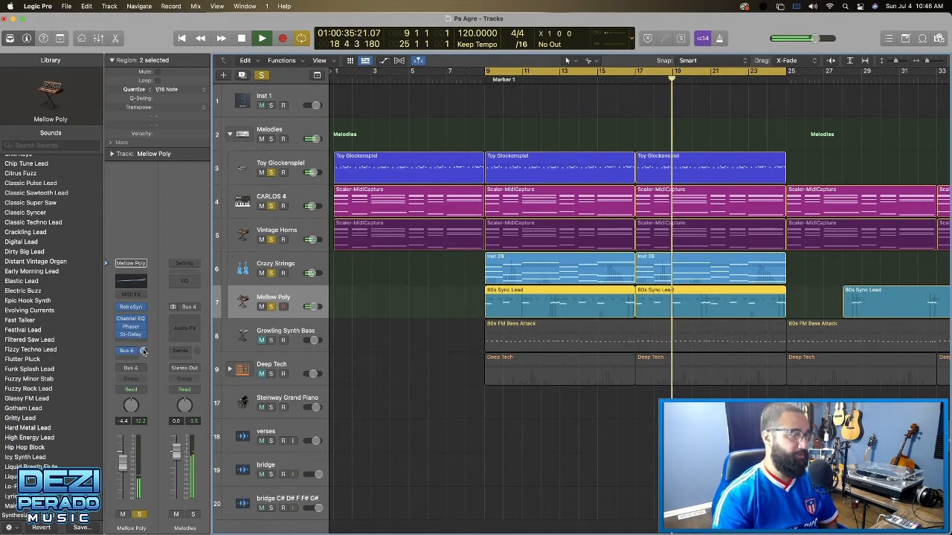
click(133, 320)
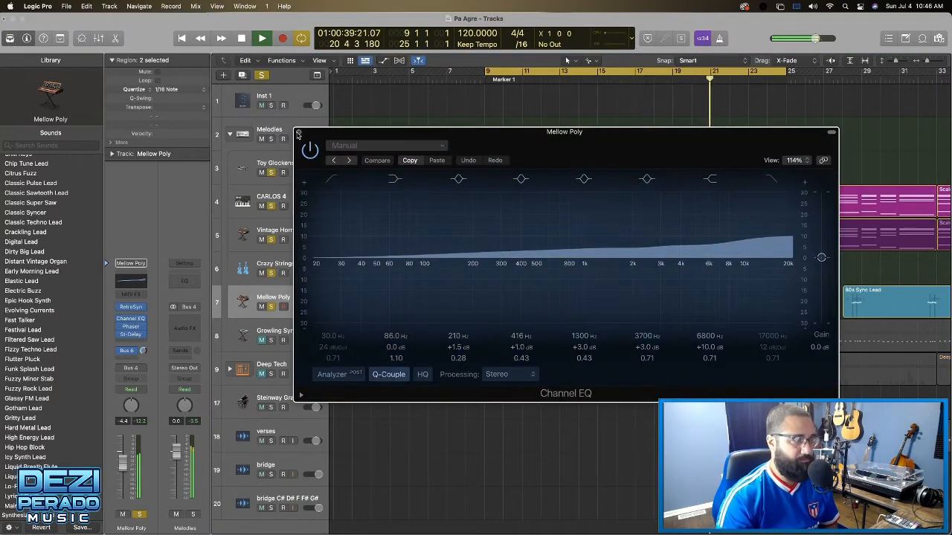
click(298, 133)
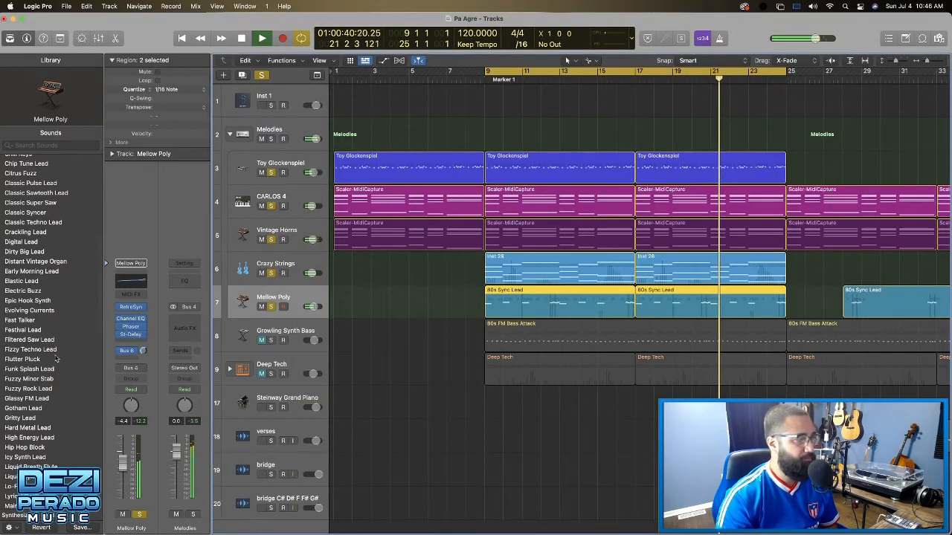
Isolate Mellow Poly, examine its Phaser and Stereo Delay settings side by side during playback, and close both plug-ins
click(130, 326)
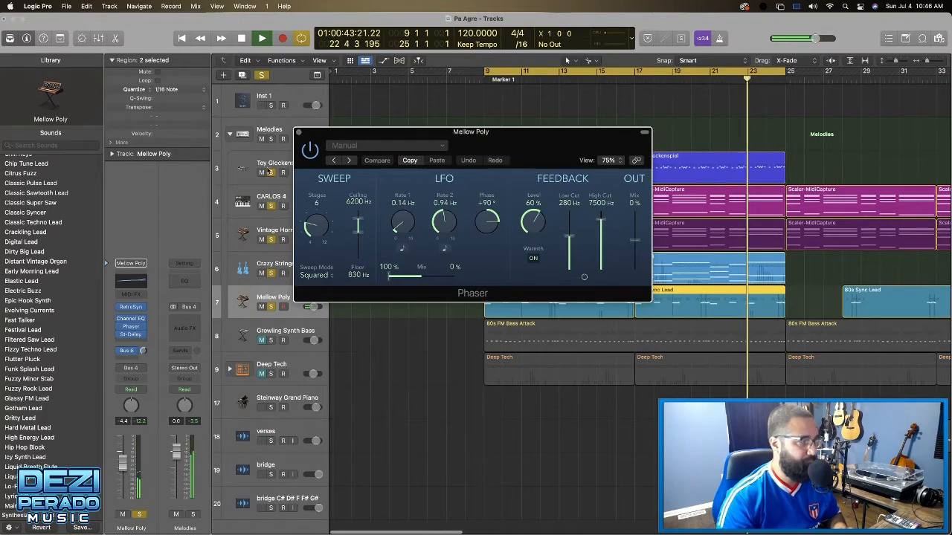
drag(273, 172, 273, 273)
scroll(275, 274, right, 1)
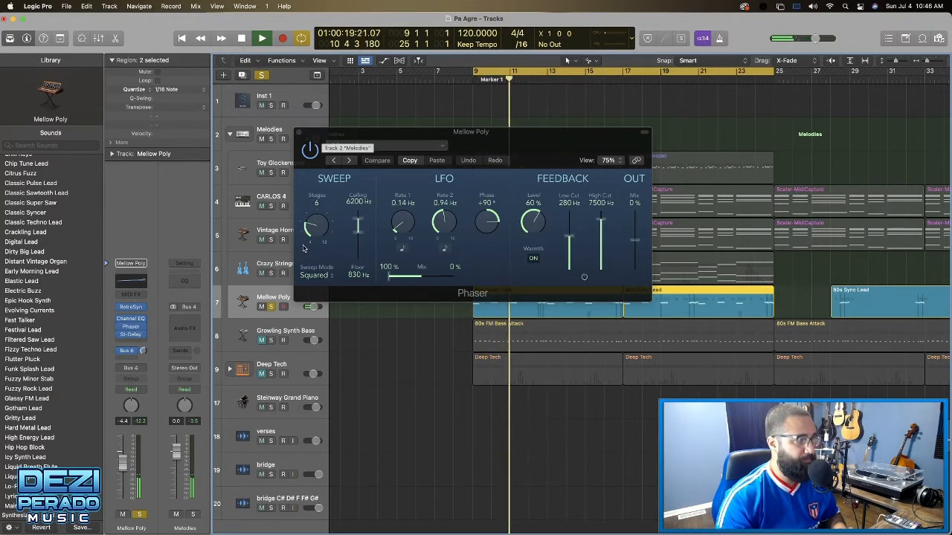
click(131, 335)
drag(351, 144, 470, 138)
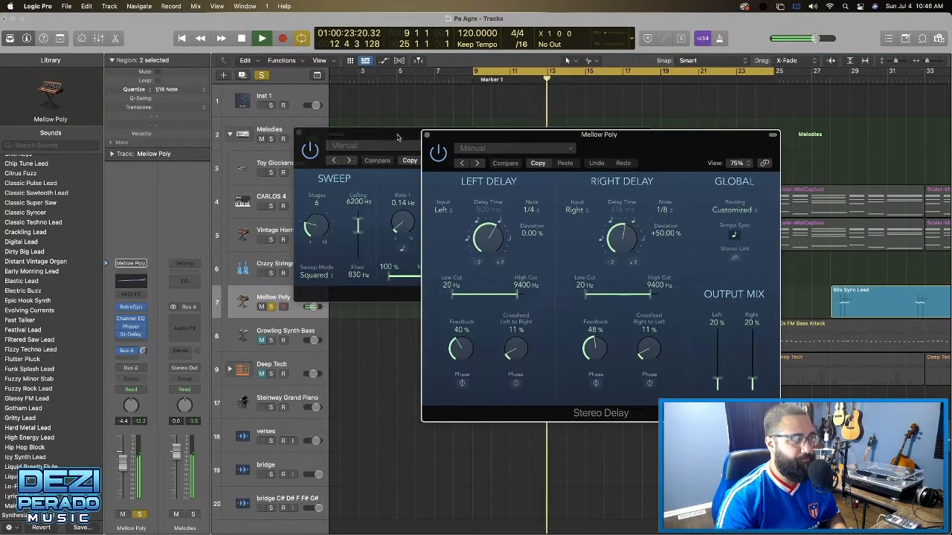
drag(389, 134, 131, 93)
drag(459, 138, 441, 104)
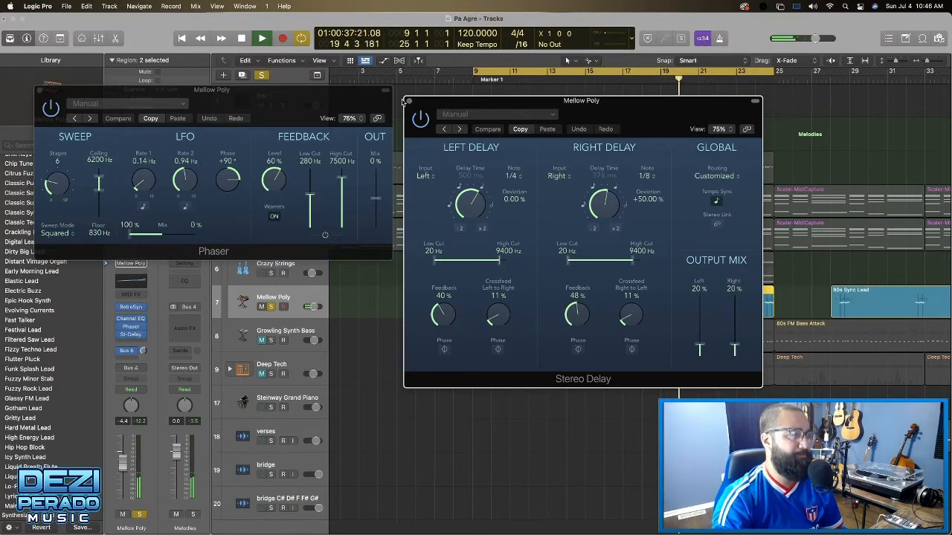
click(407, 101)
click(40, 91)
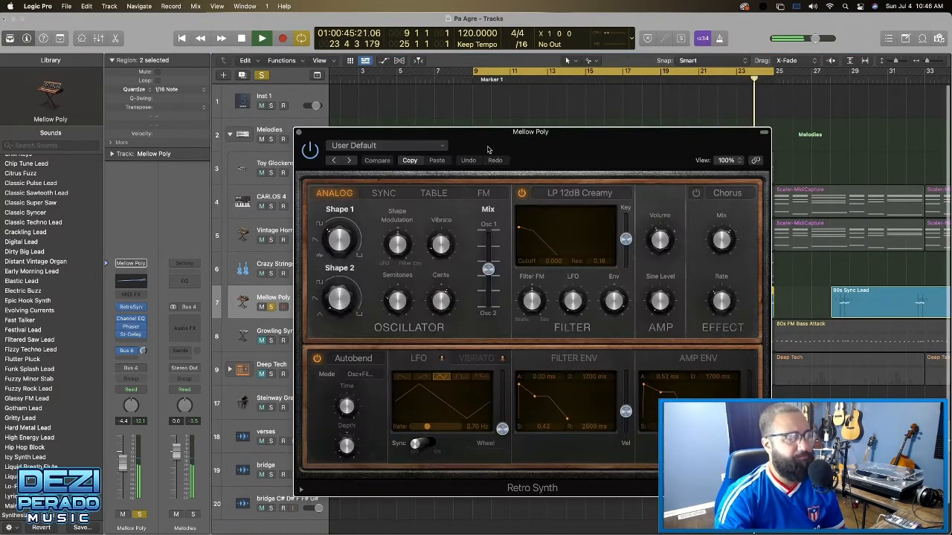
Set the Filter Envelope velocity in Mellow Poly's Retro Synth to 0.56 and close the instrument
drag(530, 137, 354, 53)
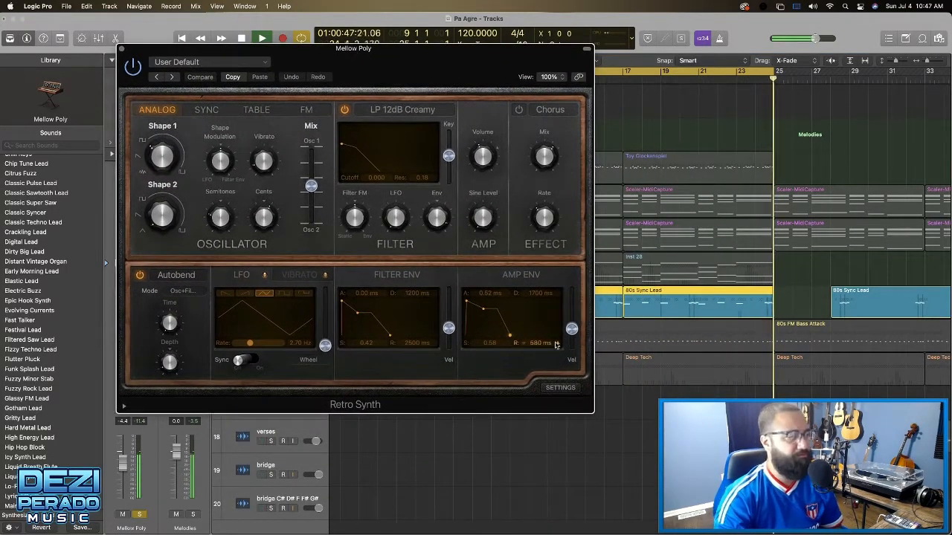
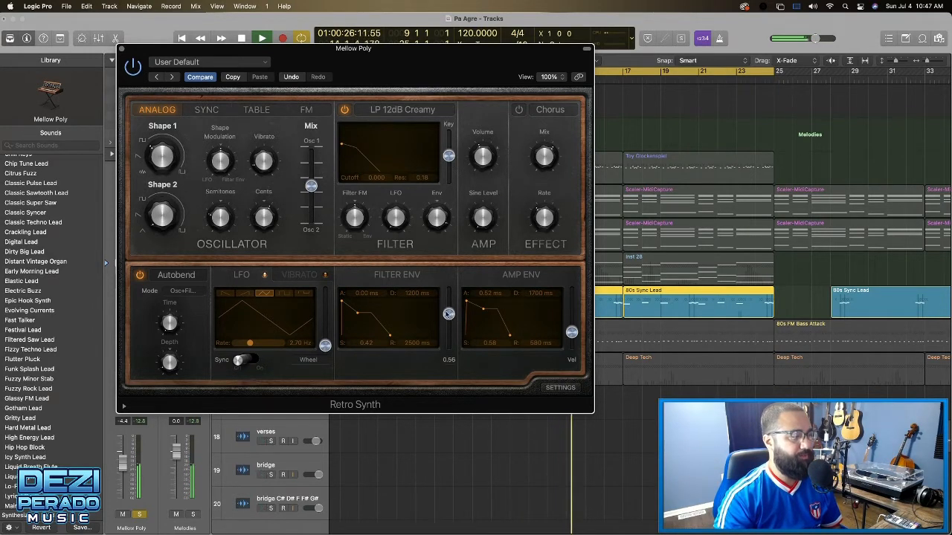
click(122, 49)
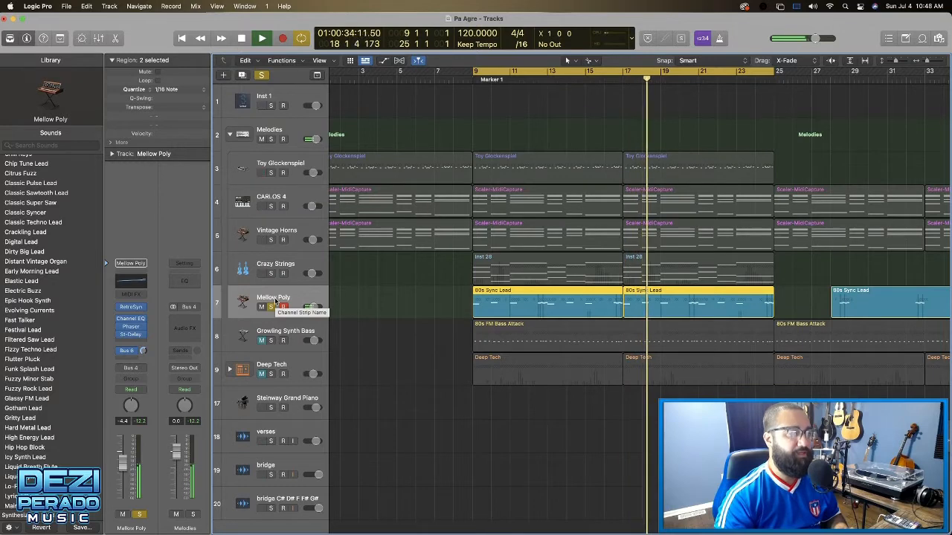
Solo the other four melody tracks again, and check the channel strips of Toy Glockenspiel, CARLOS 4, Vintage Horns and Crazy Strings
drag(271, 173, 272, 274)
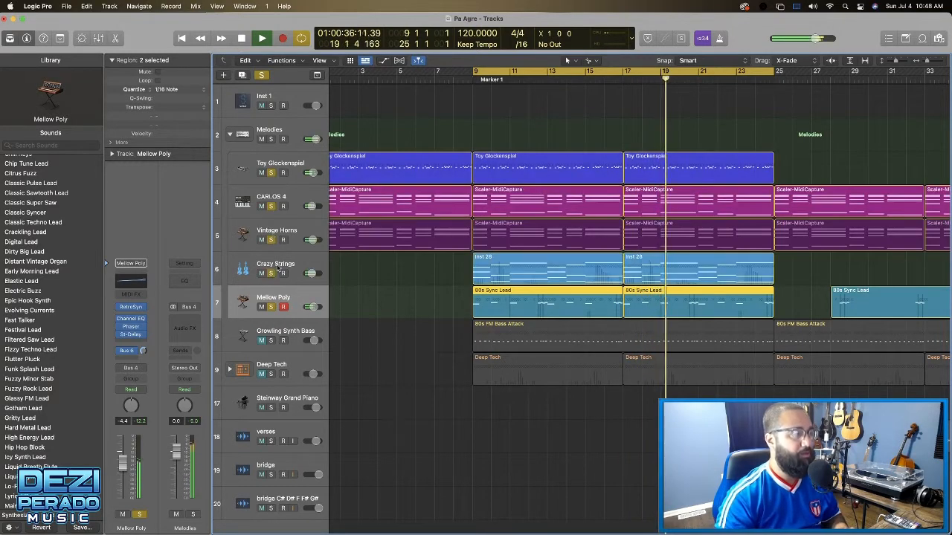
click(283, 159)
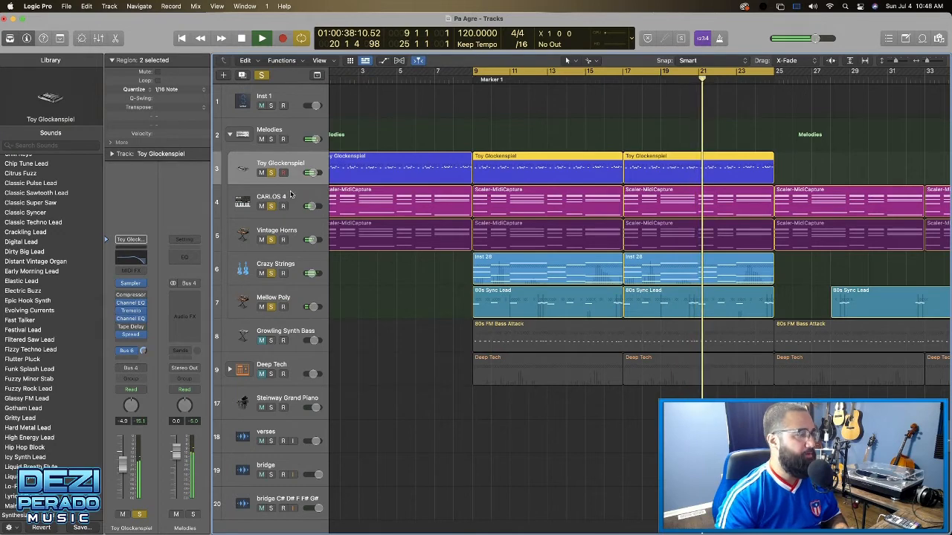
click(289, 196)
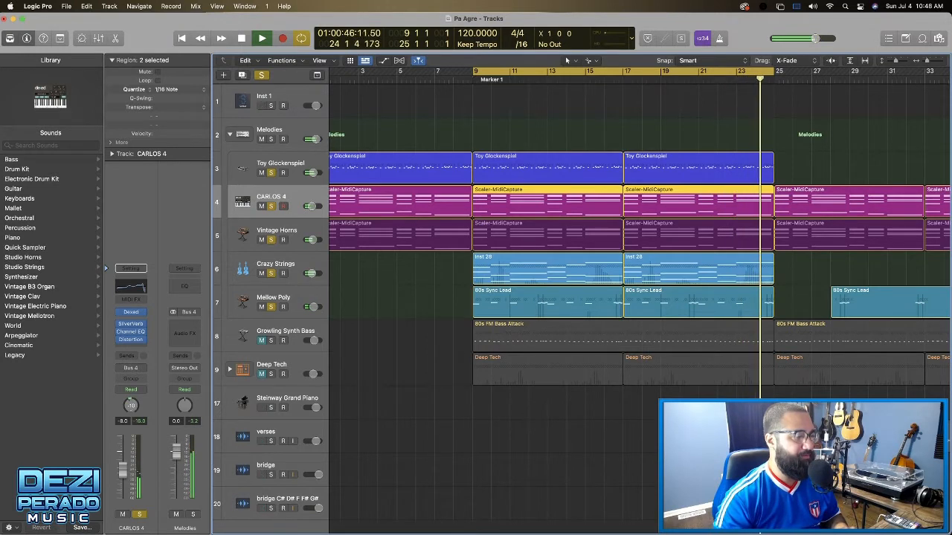
click(266, 232)
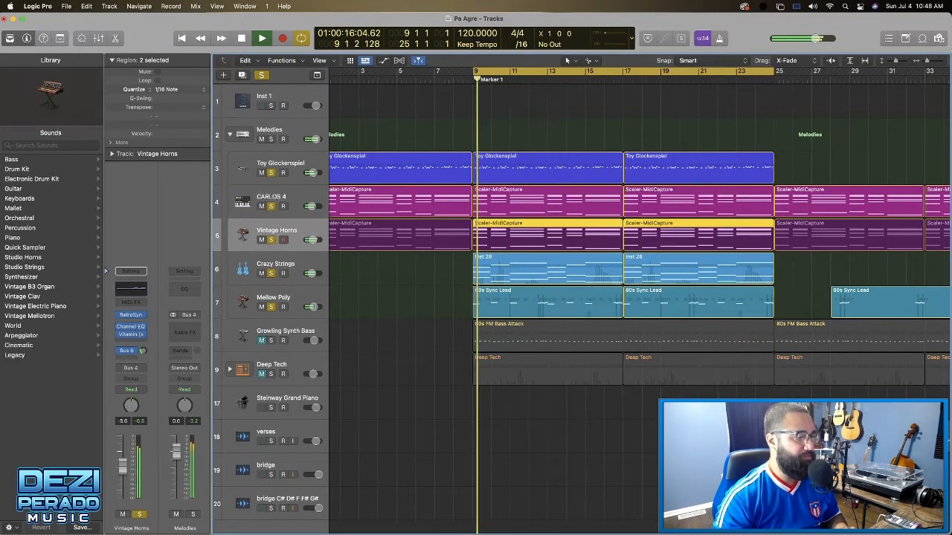
click(281, 270)
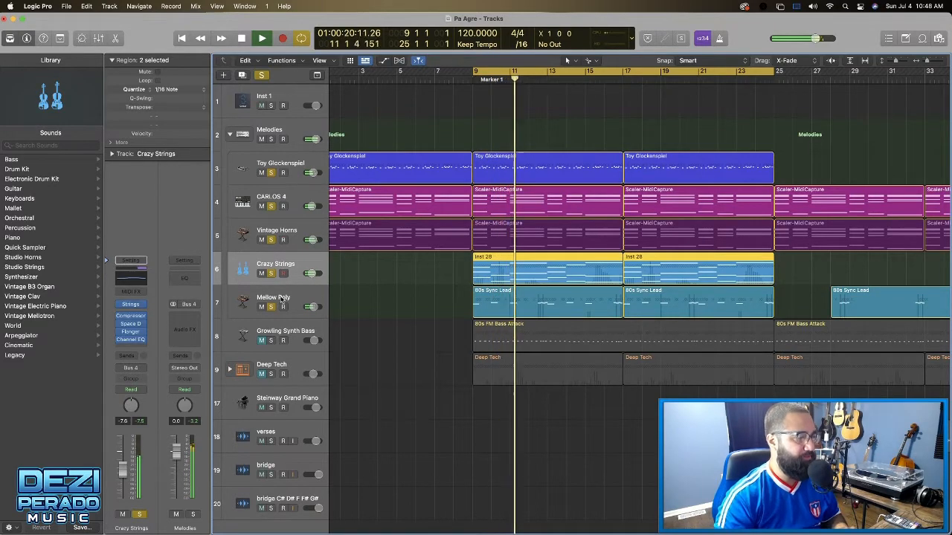
Insert a Stereo Spread plug-in on Mellow Poly after its Stereo Delay
click(283, 300)
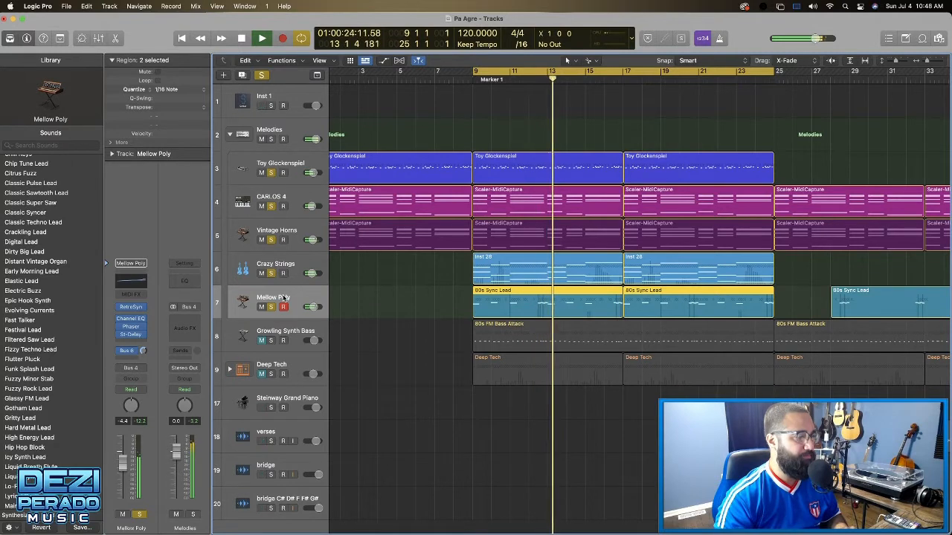
click(131, 344)
mouse_move(174, 495)
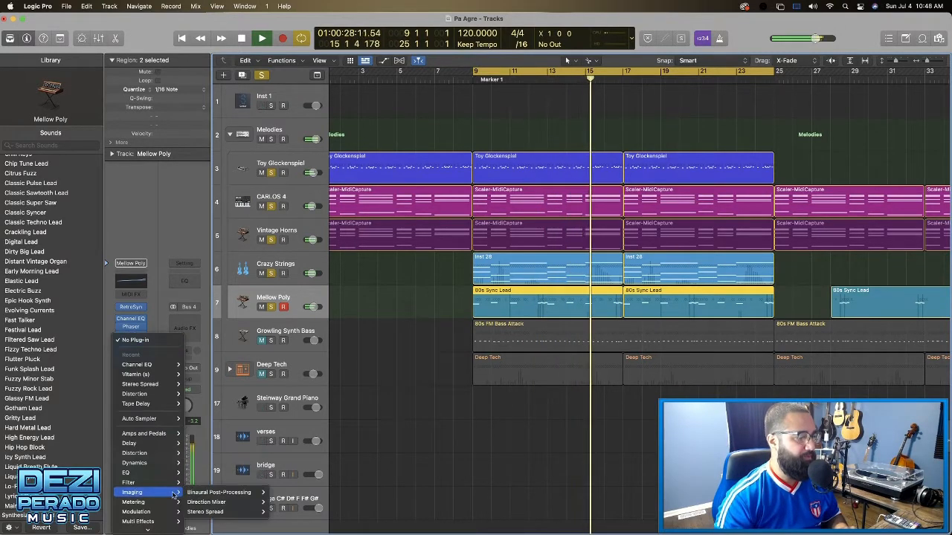
click(203, 512)
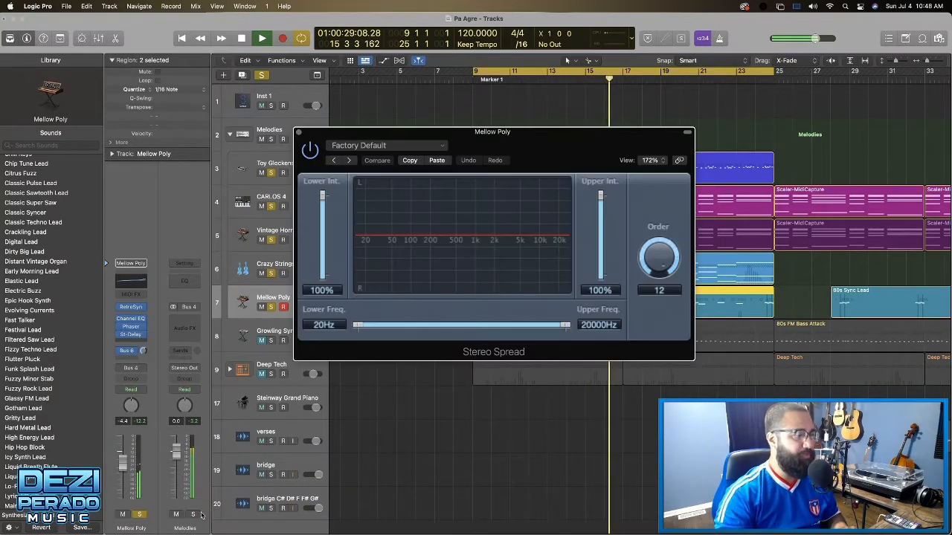
Load the factory Medium Mid & HF Spread preset in Mellow Poly's Stereo Spread and set its Order to 7
click(434, 146)
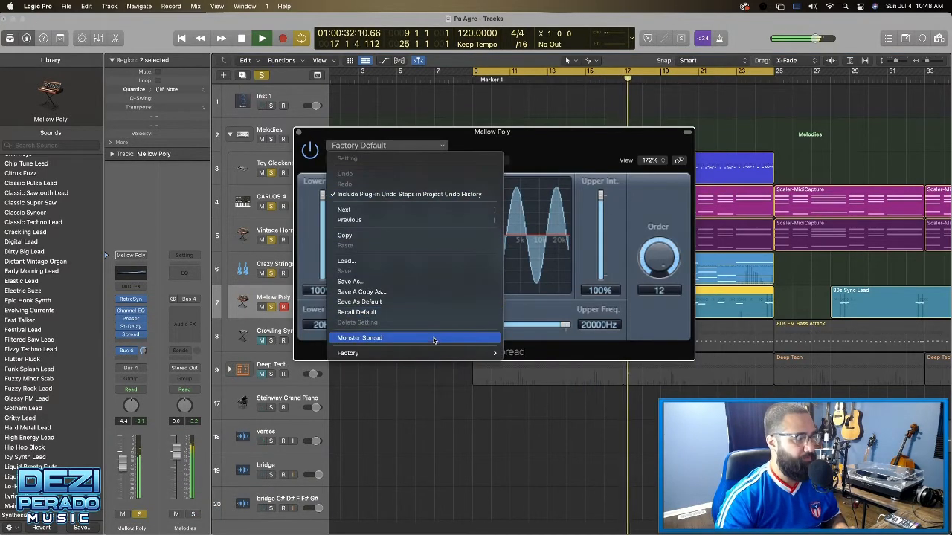
mouse_move(437, 353)
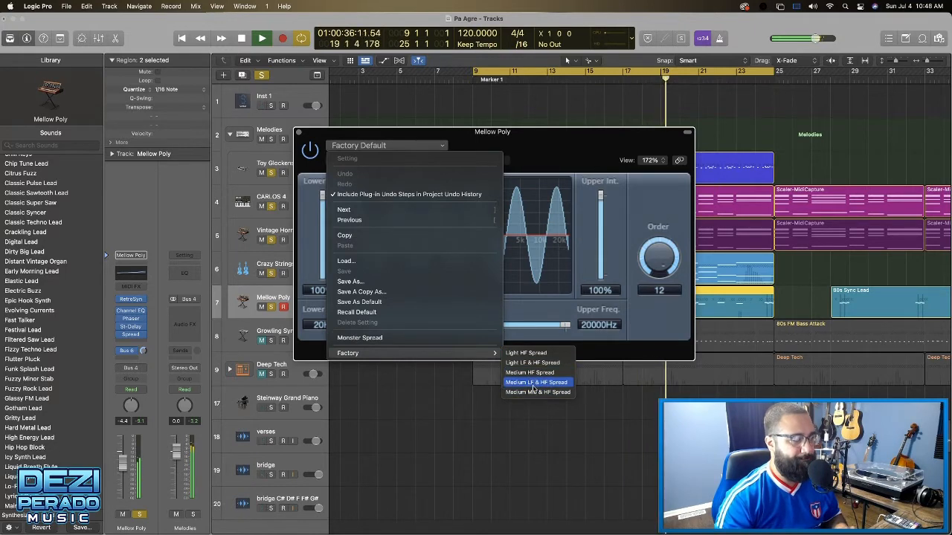
click(533, 392)
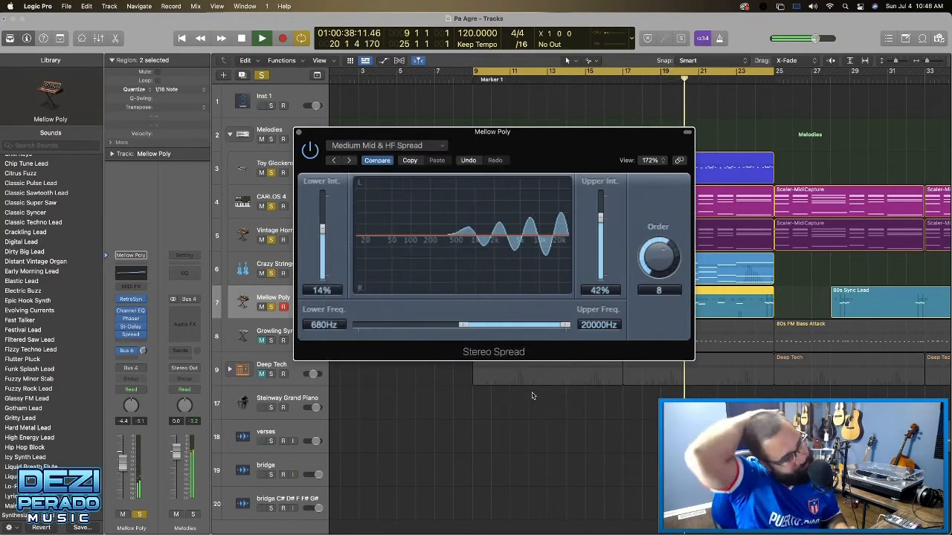
drag(650, 251, 649, 257)
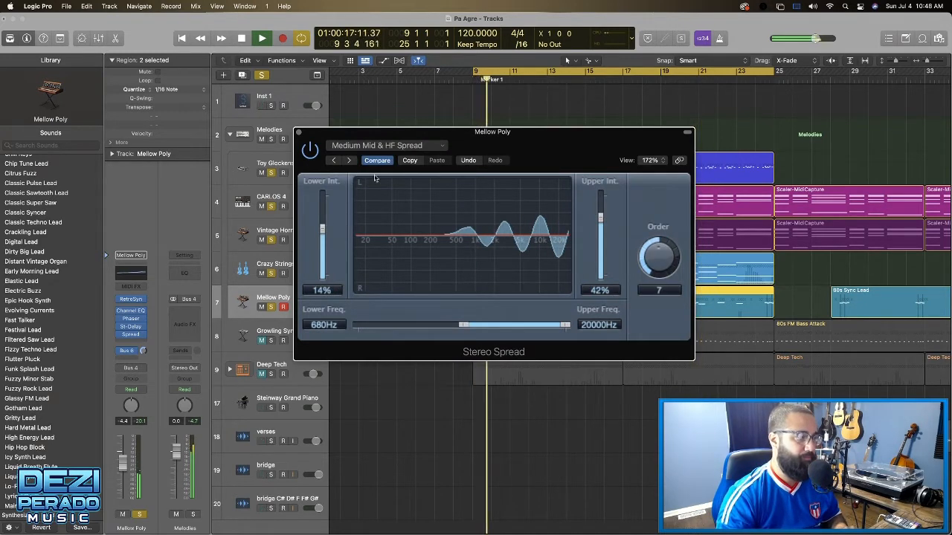
Solo only Mellow Poly and set its Stereo Spread to Order 10, Lower Int. 6% and Upper Int. 36%
click(273, 164)
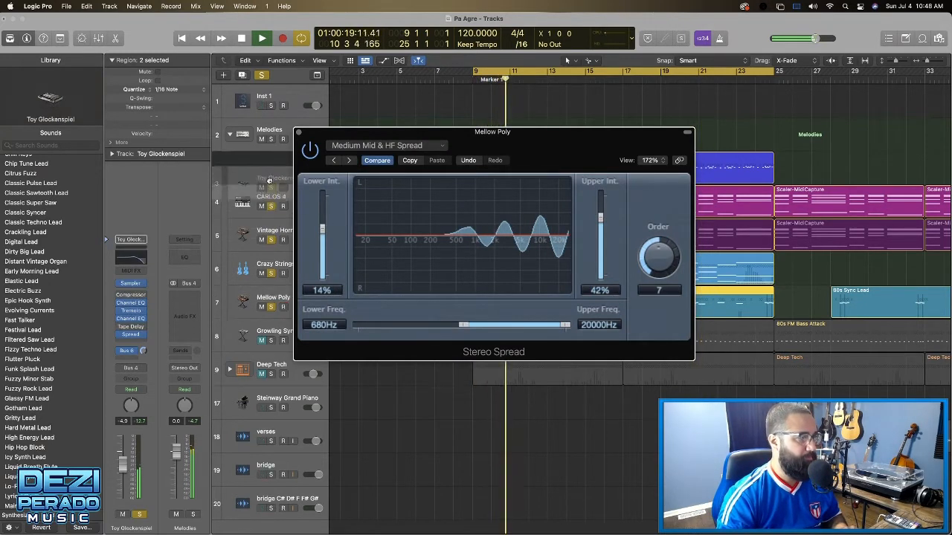
drag(269, 248, 271, 275)
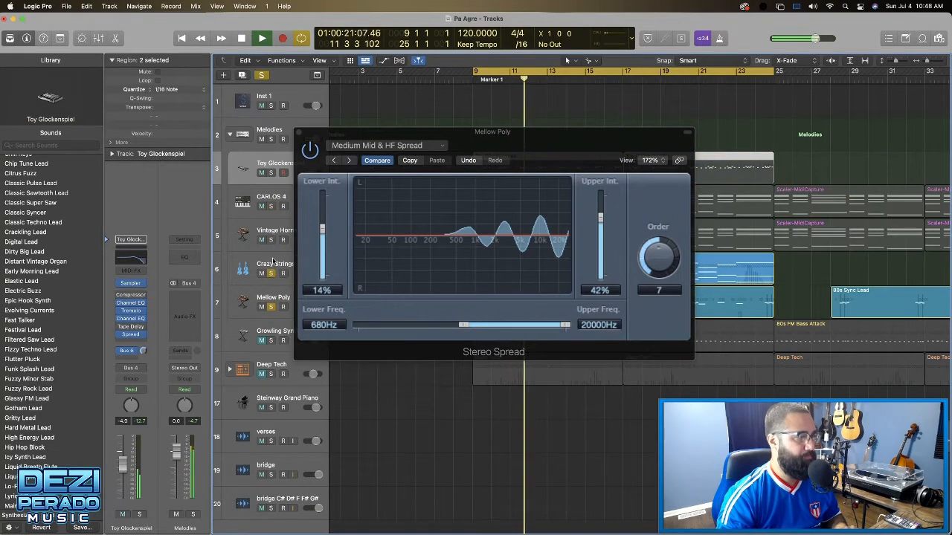
drag(657, 256, 654, 225)
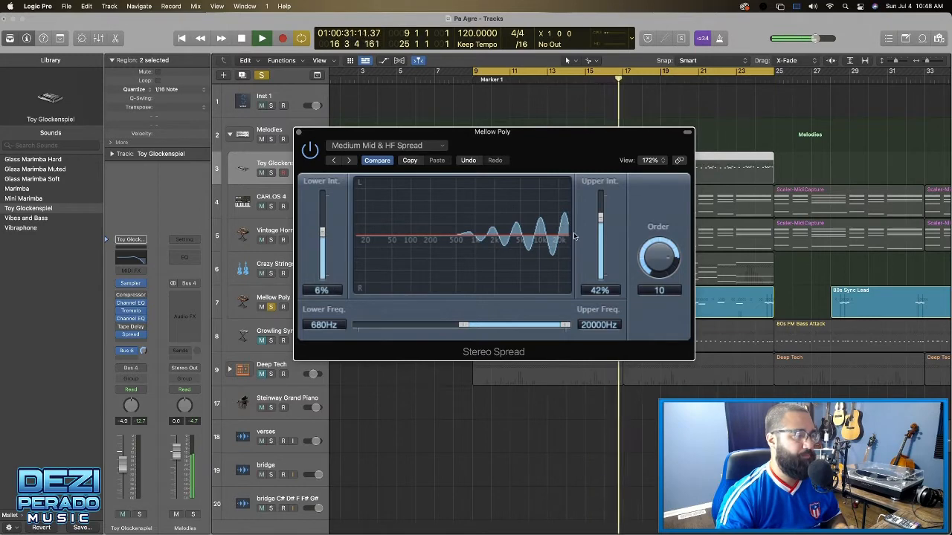
drag(602, 218, 602, 221)
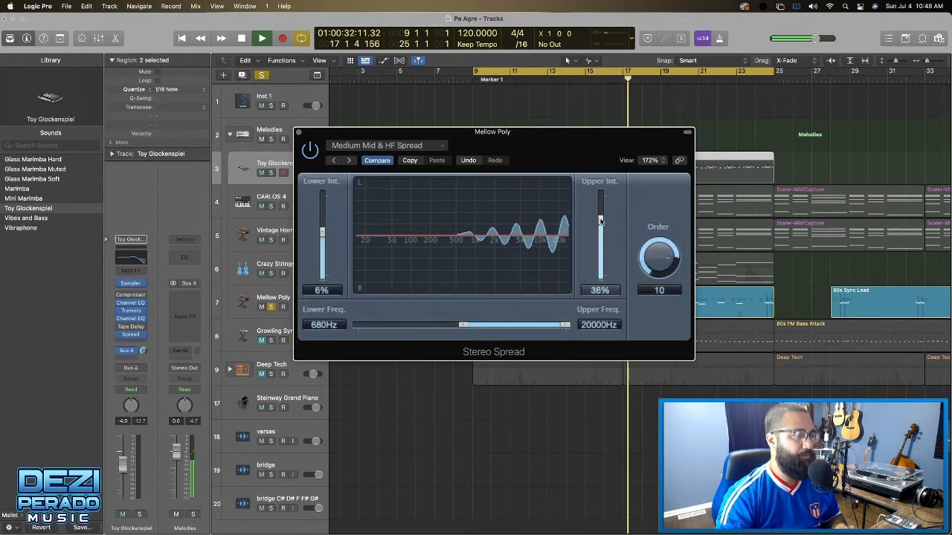
click(298, 133)
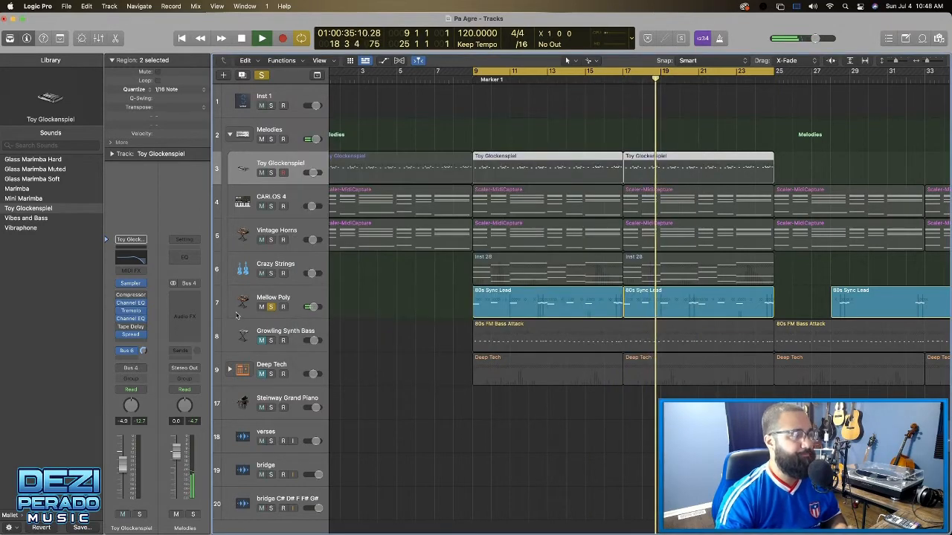
Solo the other four melody tracks again, play the loop and raise Mellow Poly's volume to -3.2 dB
drag(272, 174, 272, 279)
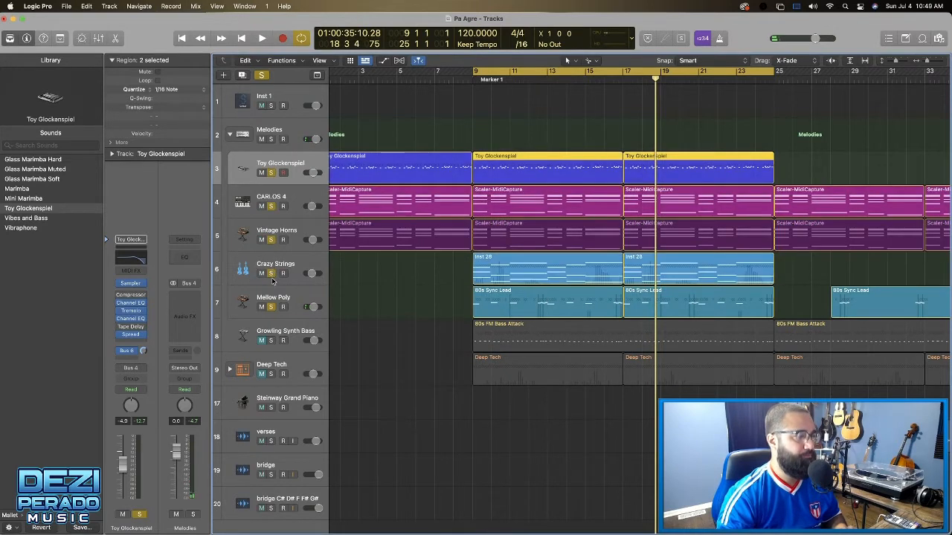
key(space)
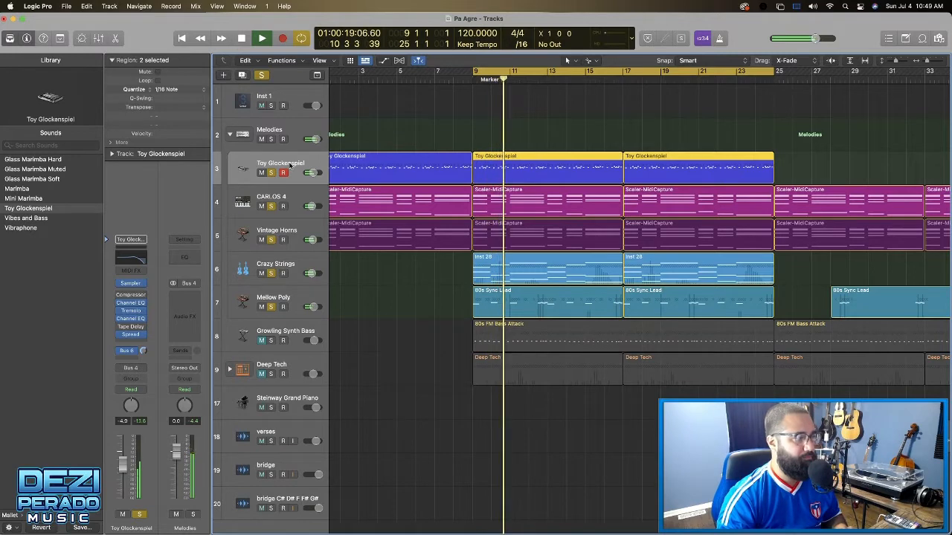
click(287, 299)
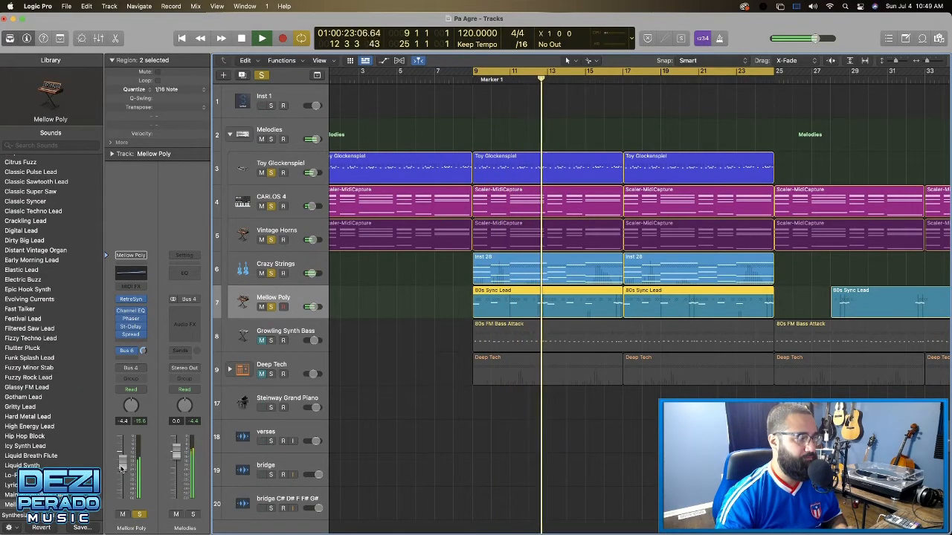
drag(122, 468, 122, 462)
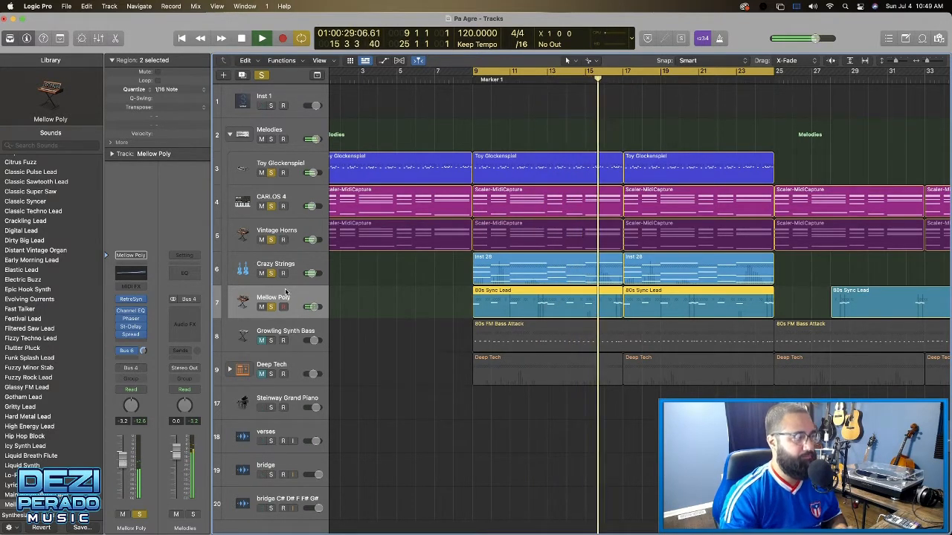
Move Toy Glockenspiel between Crazy Strings and Mellow Poly, and enable its Compressor with a lower threshold and a ratio of about 2.4:1
drag(294, 165, 302, 274)
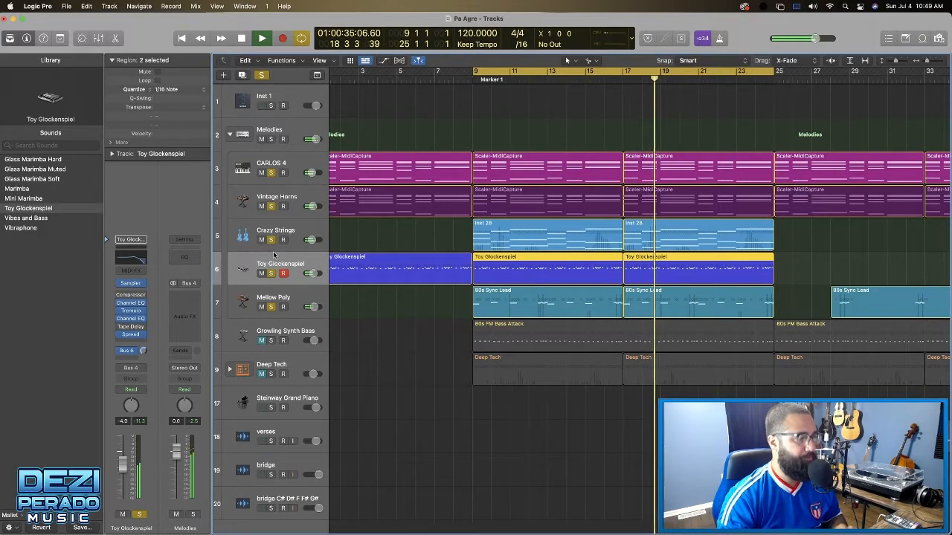
scroll(273, 261, right, 1)
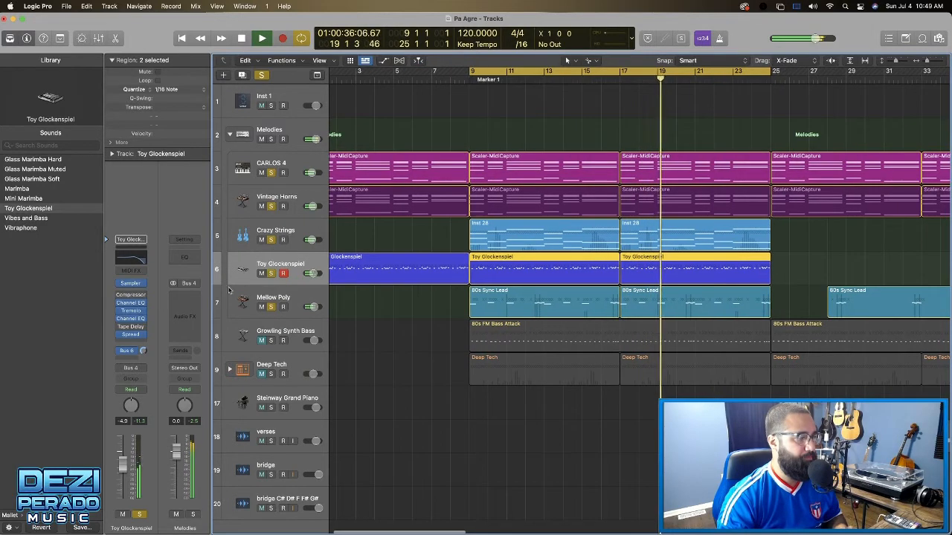
click(130, 295)
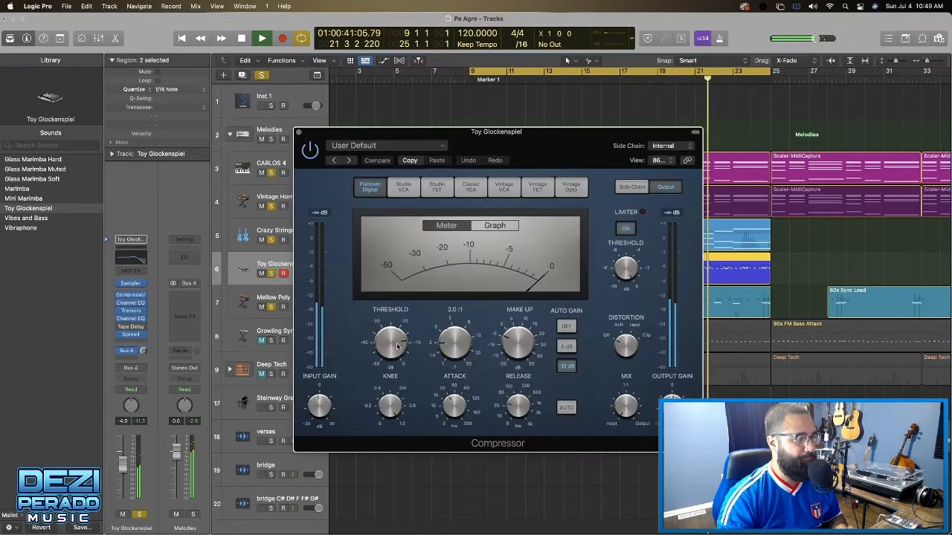
drag(396, 365, 395, 373)
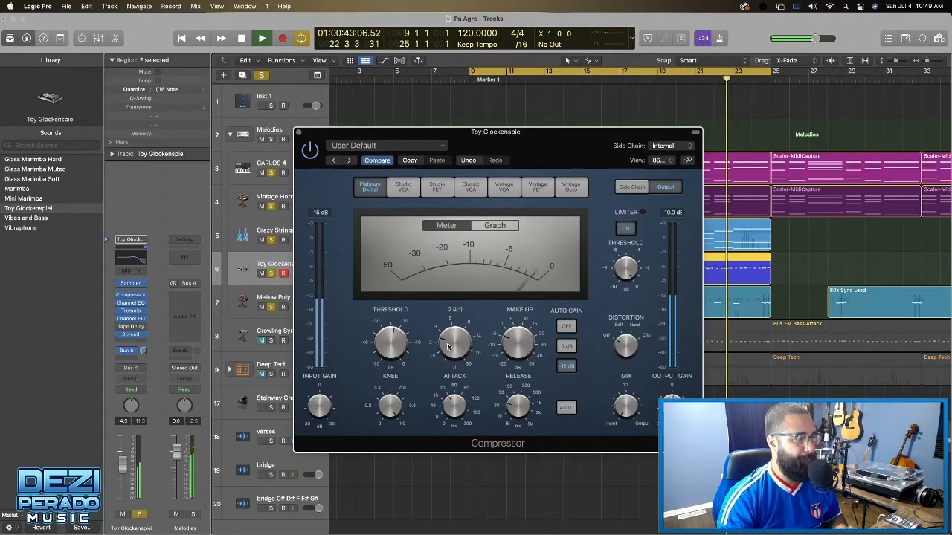
mouse_move(447, 344)
mouse_down()
mouse_move(449, 289)
mouse_move(448, 341)
mouse_up()
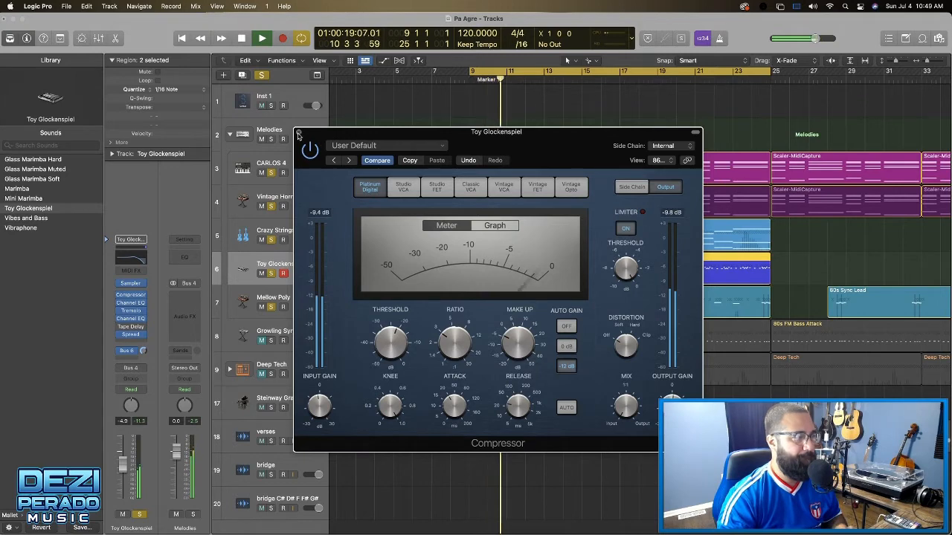
key(super+w)
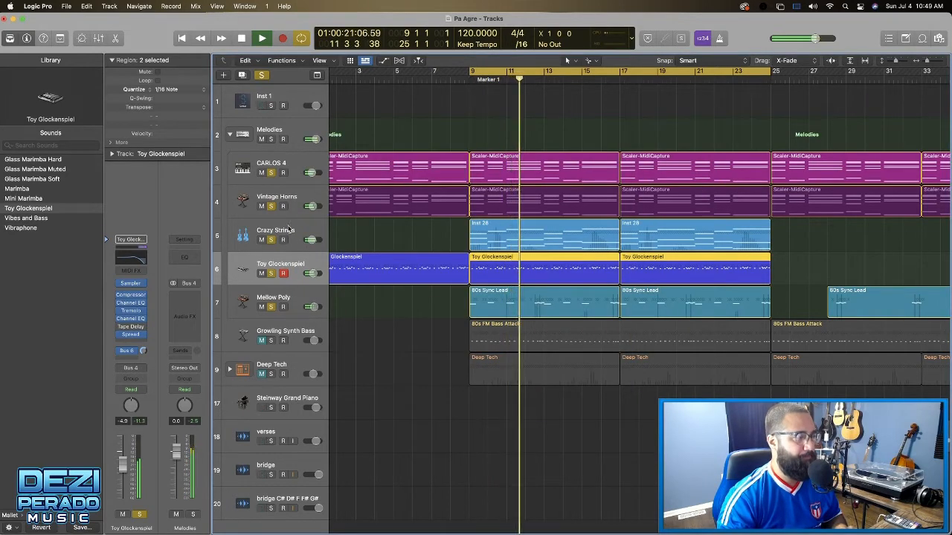
Set the Order of Toy Glockenspiel's Stereo Spread to 5 and close the plug-in
click(130, 334)
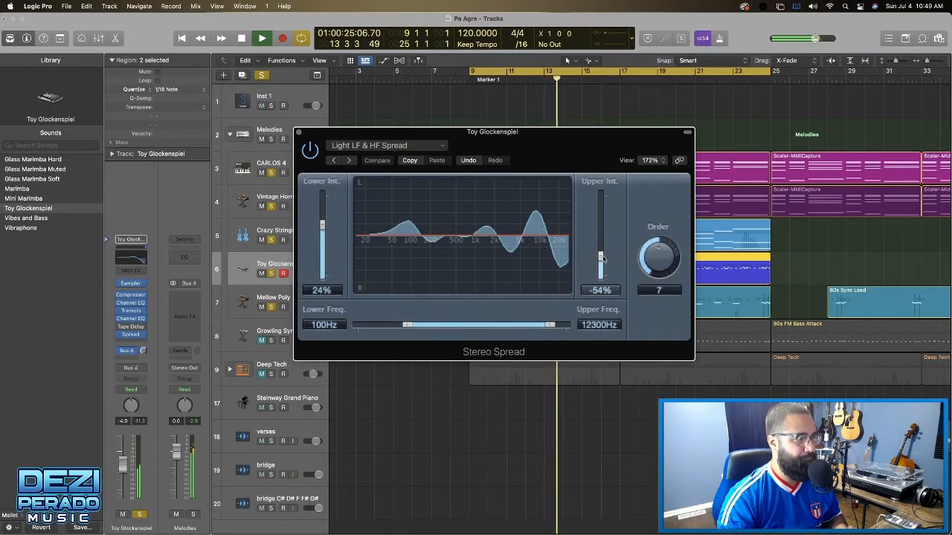
mouse_move(654, 262)
mouse_down()
mouse_move(654, 275)
mouse_move(650, 212)
mouse_move(651, 275)
mouse_up()
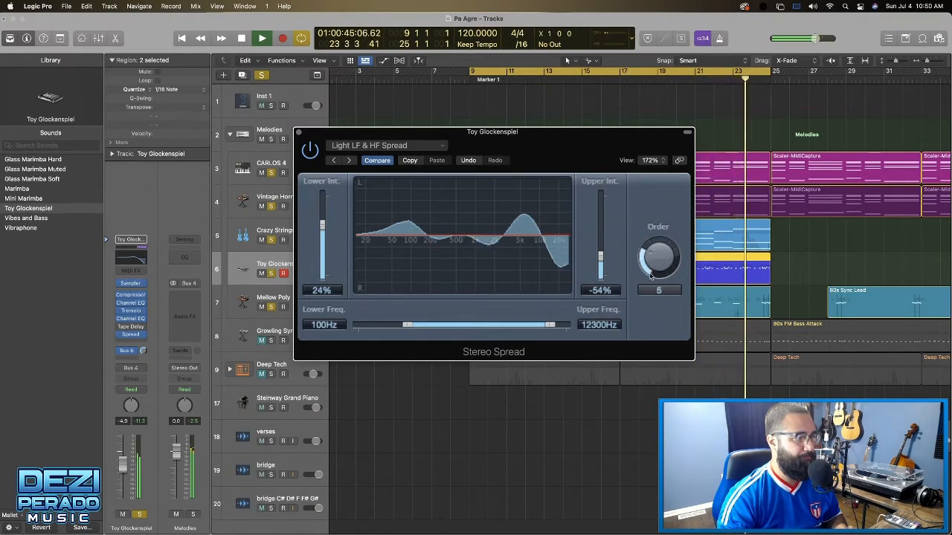
click(298, 133)
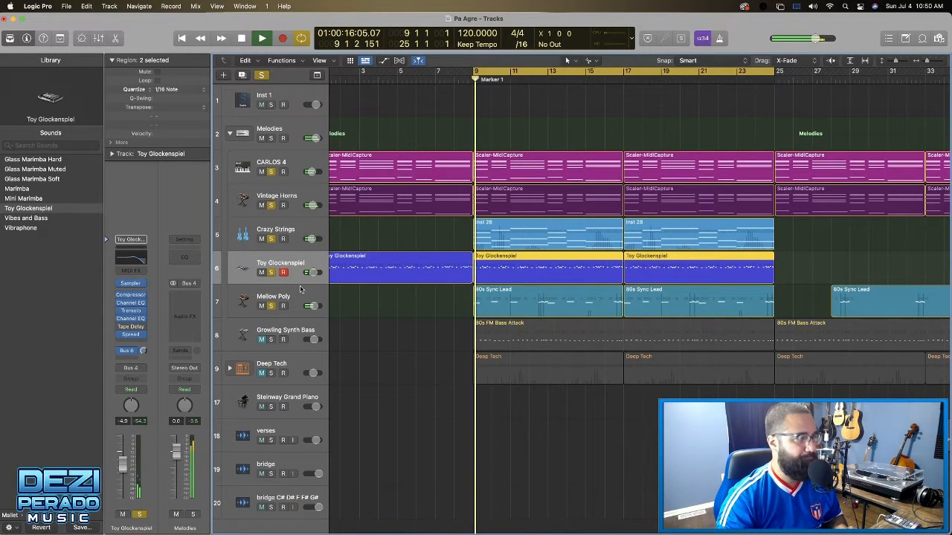
Turn off solo on Crazy Strings, Toy Glockenspiel and Mellow Poly, leaving only CARLOS 4 and Vintage Horns soloed
click(282, 170)
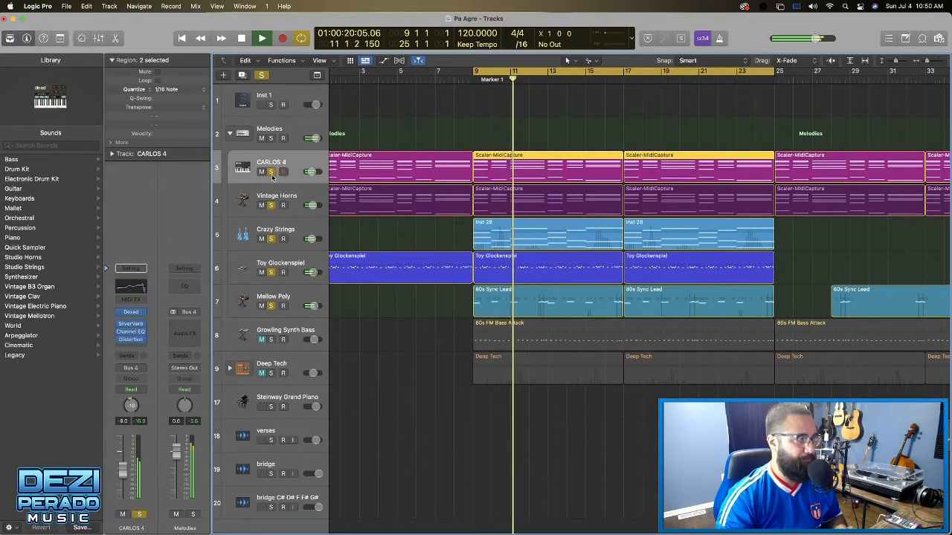
click(271, 172)
drag(271, 238, 272, 306)
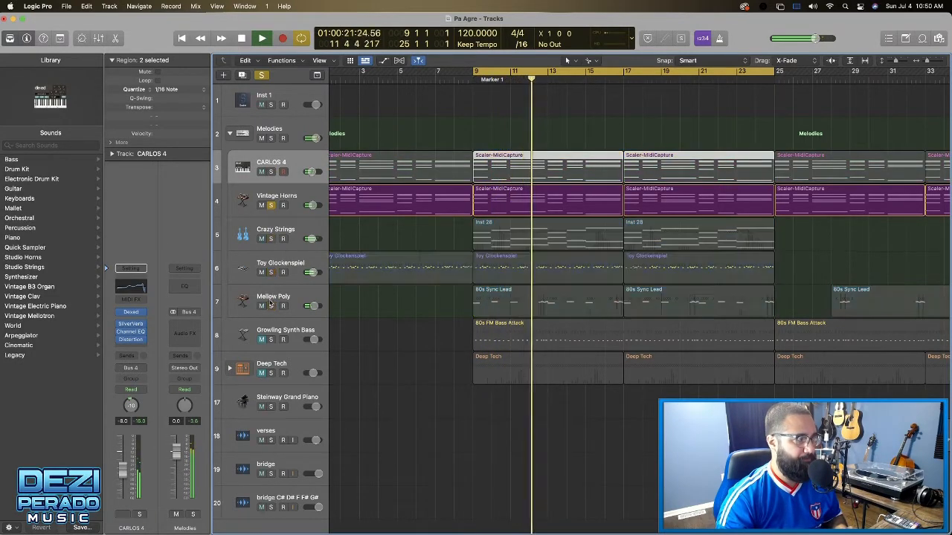
click(272, 172)
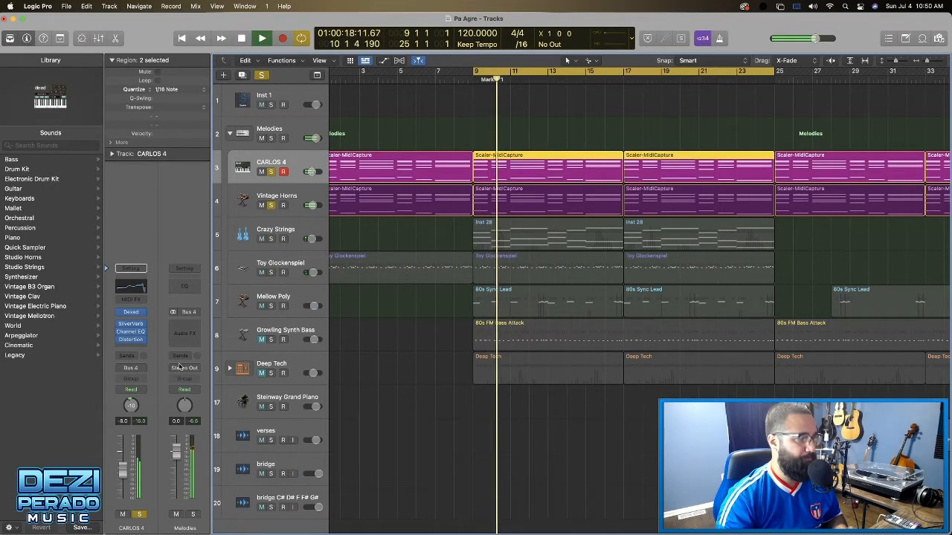
Set the volume of Vintage Horns to -4.3 dB and the volume of CARLOS 4 to -9.2 dB
click(262, 190)
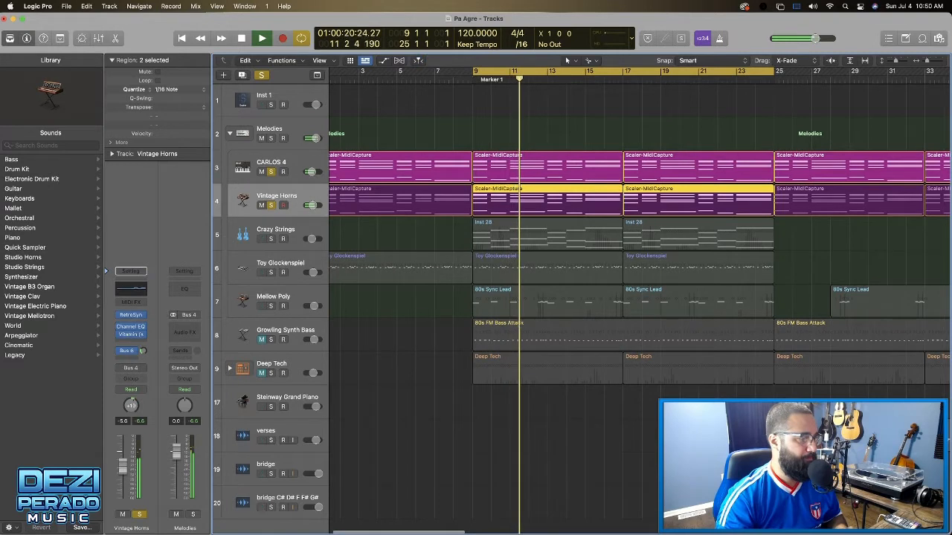
drag(125, 468, 126, 465)
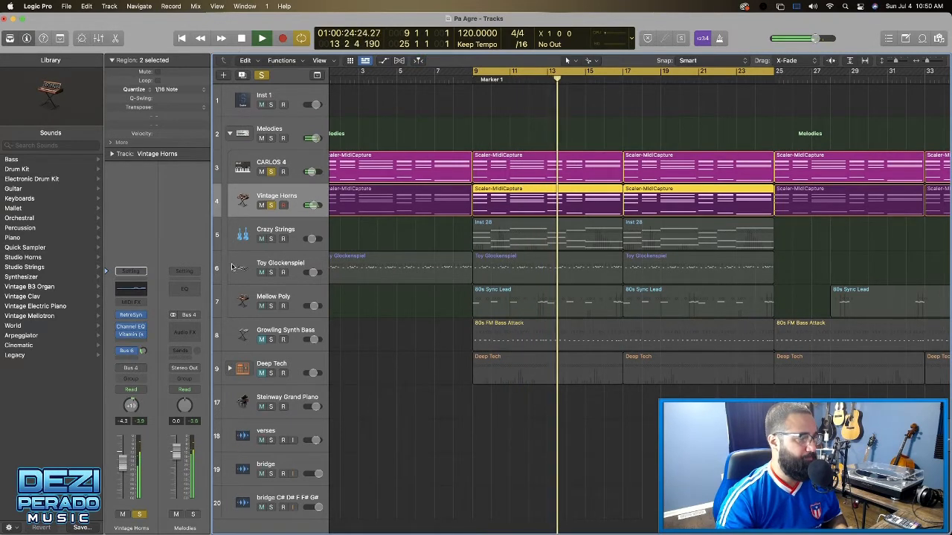
click(260, 162)
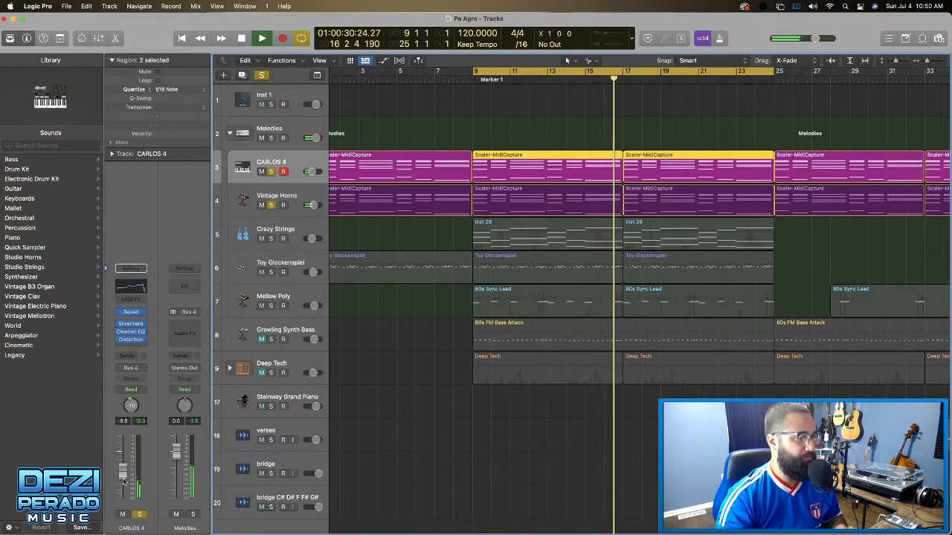
scroll(261, 238, right, 1)
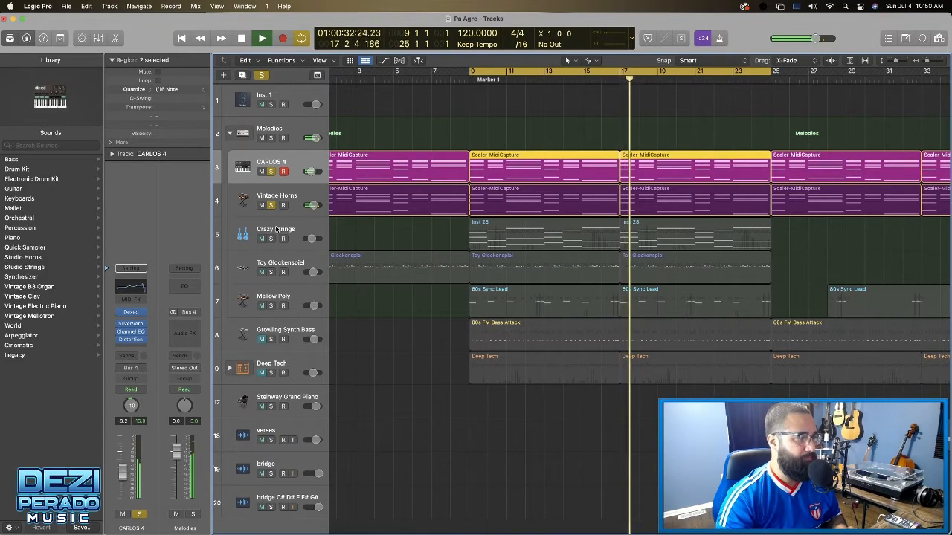
Solo Crazy Strings, Toy Glockenspiel and Mellow Poly again one by one, selecting each to check it in the mix
click(275, 230)
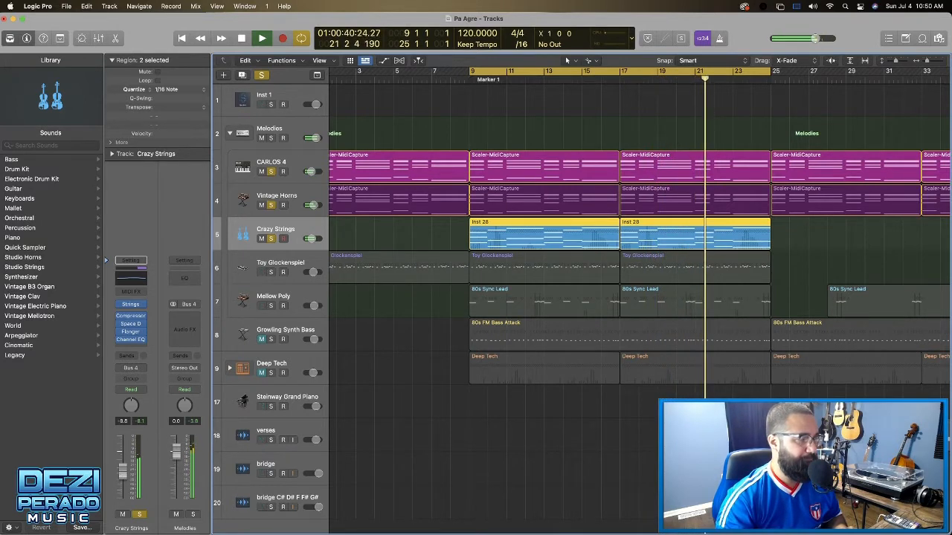
click(271, 272)
click(274, 264)
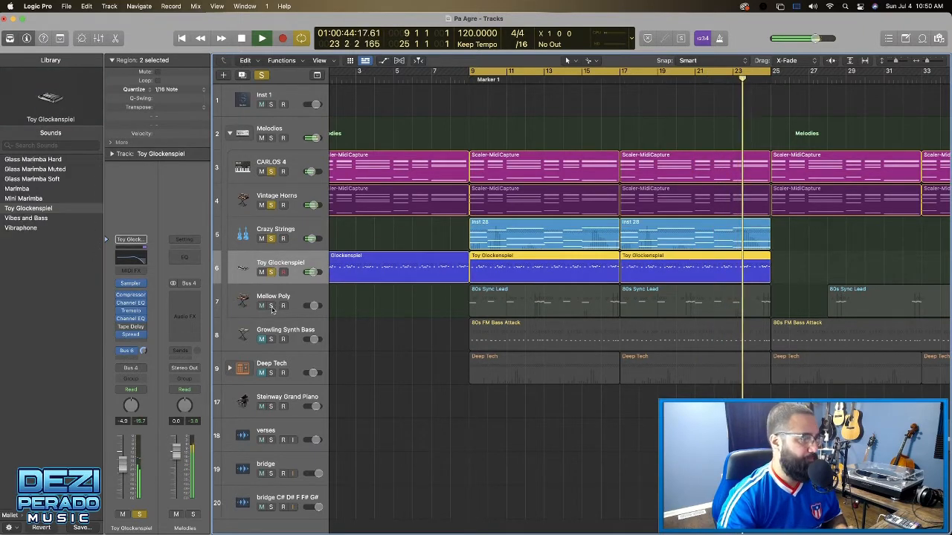
click(272, 307)
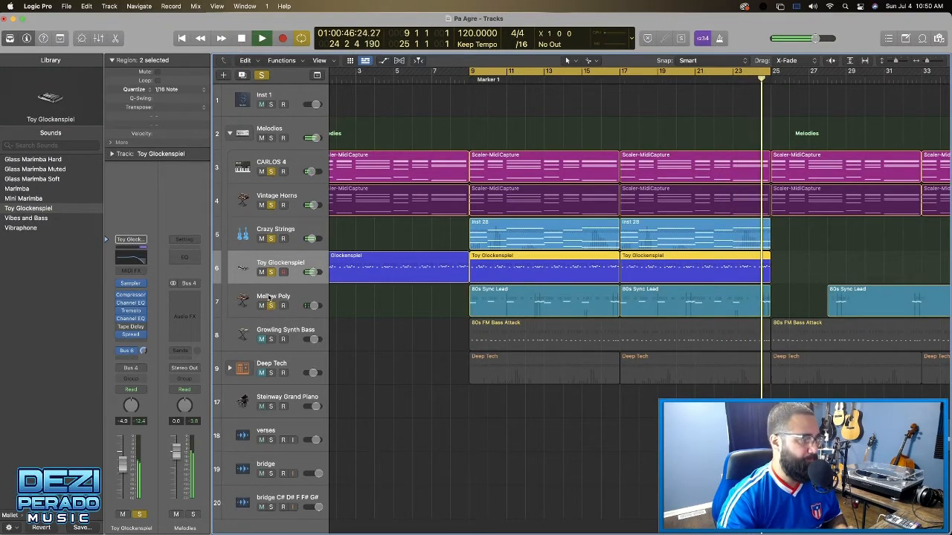
click(269, 297)
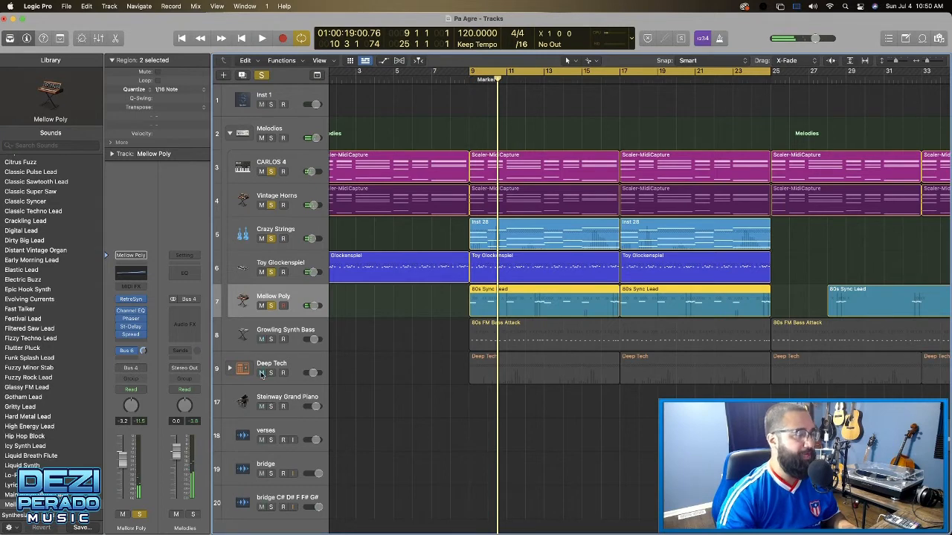
Clear all solos on the melody tracks, unmute Growling Synth Bass and Deep Tech, and collapse the Melodies stack
drag(271, 171, 272, 311)
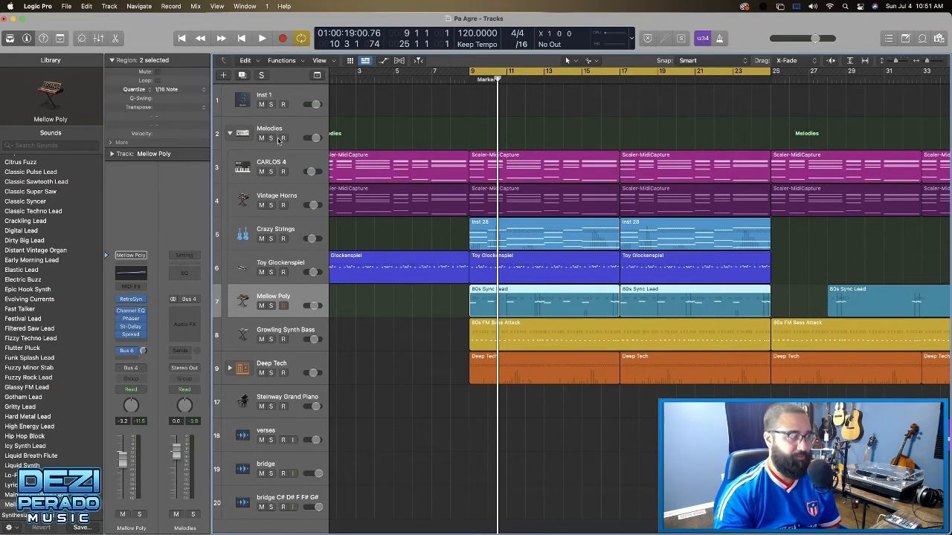
click(229, 134)
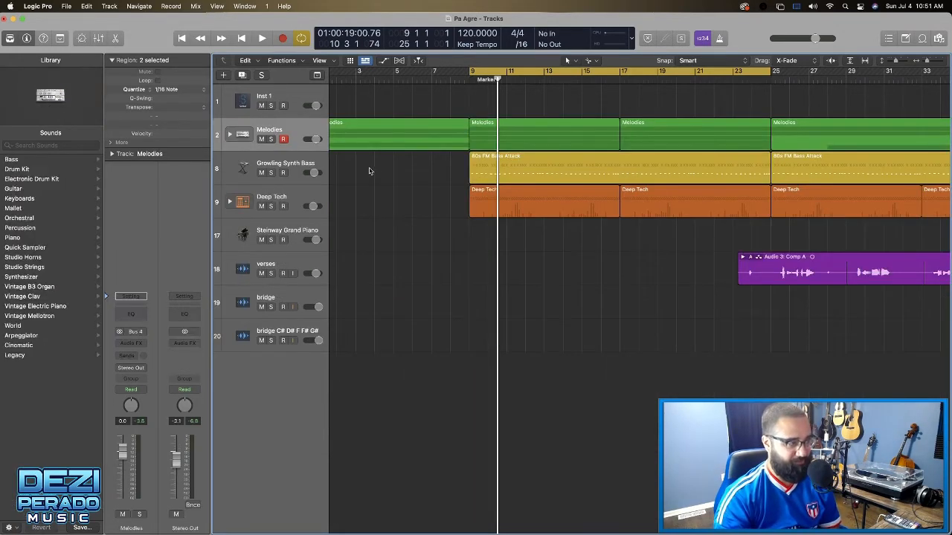
Check the Growling Synth Bass and Deep Tech channel strips, and set the Melodies stack's volume to -3.0 dB during playback
click(287, 157)
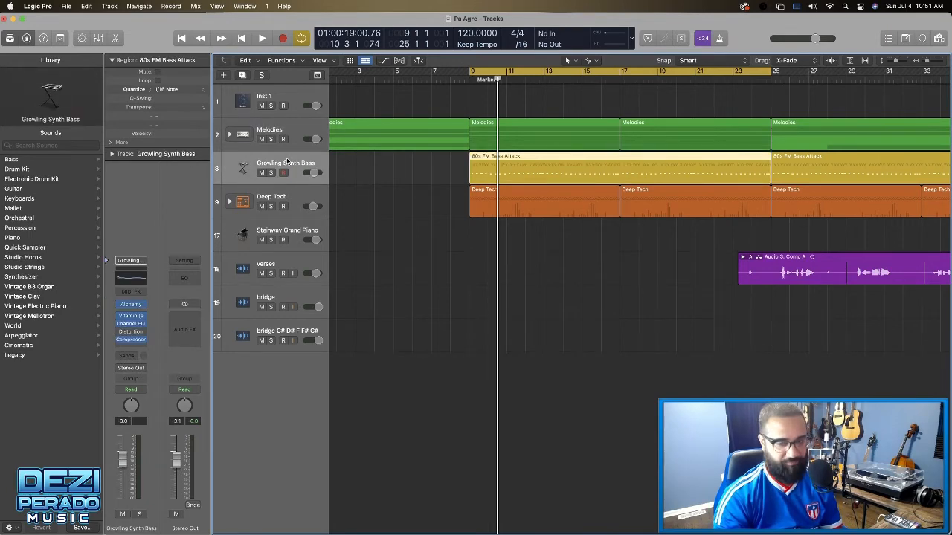
click(283, 198)
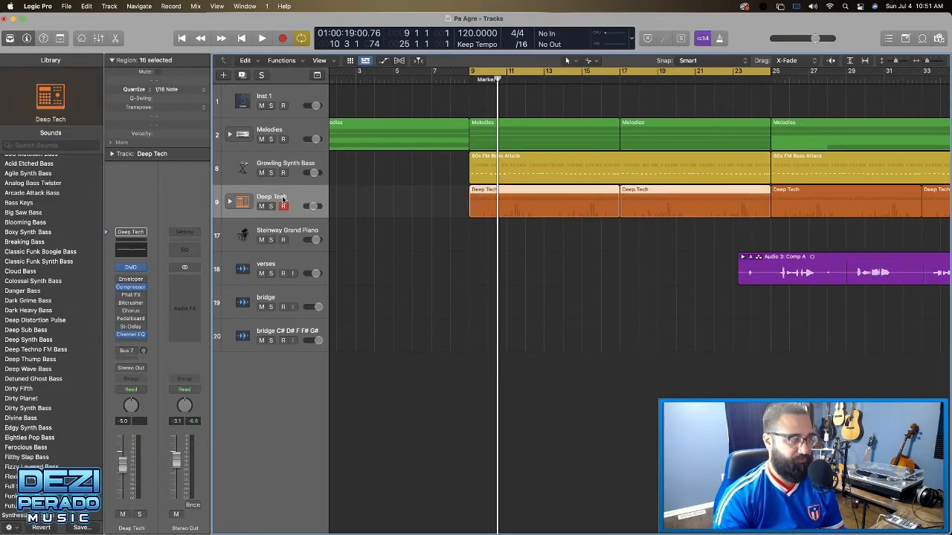
click(282, 131)
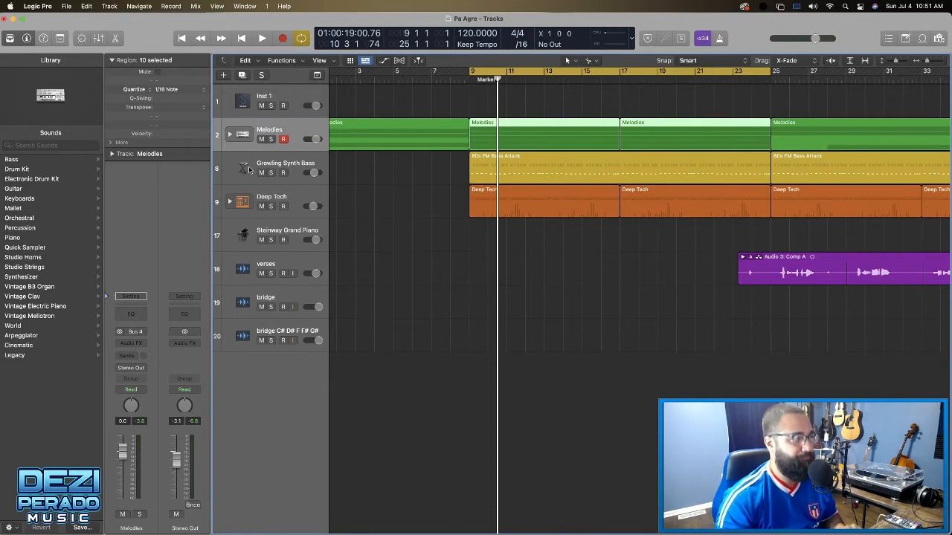
key(space)
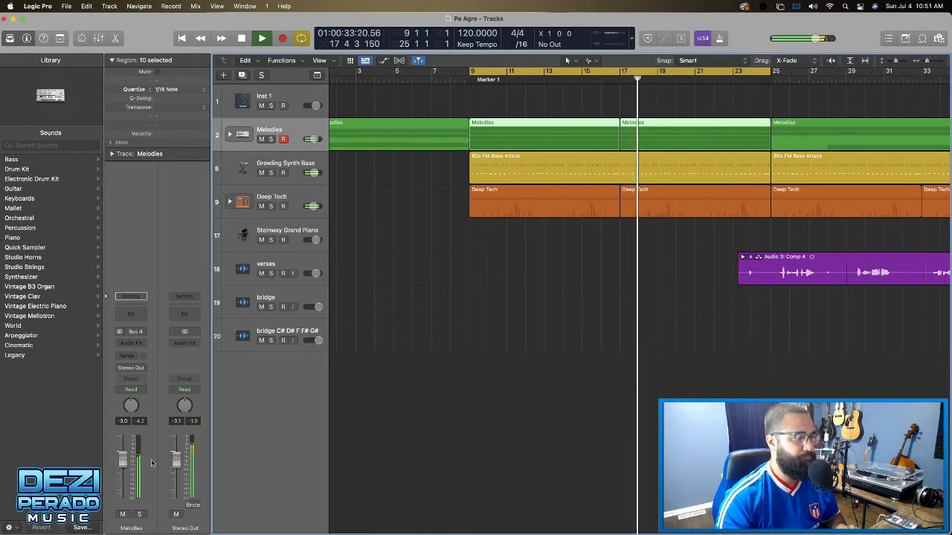
Set the volume of Growling Synth Bass to -4.7 dB while the cycle section plays
click(274, 166)
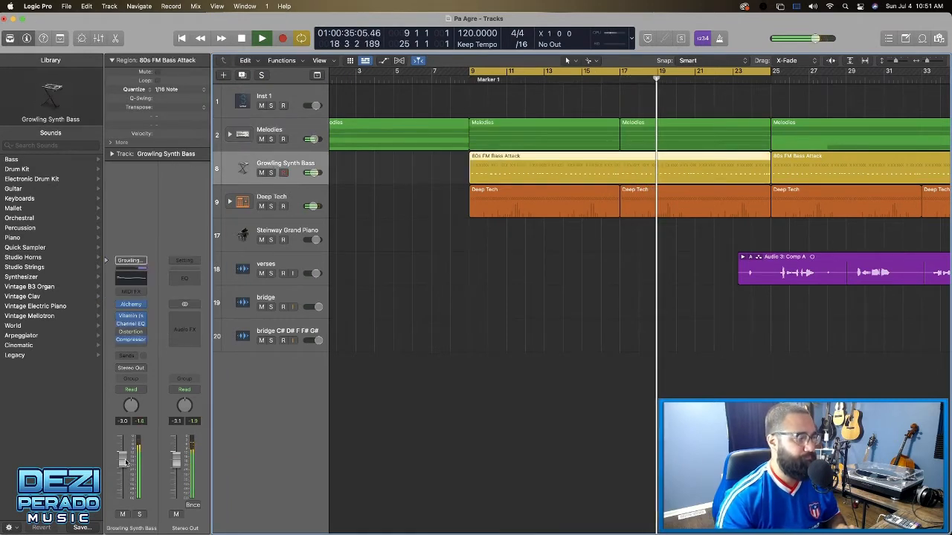
drag(125, 465, 125, 466)
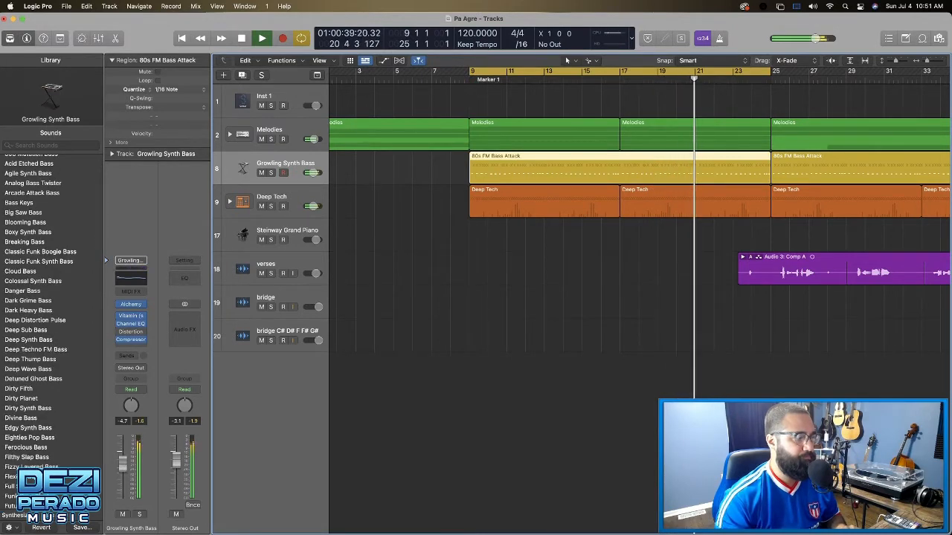
key(space)
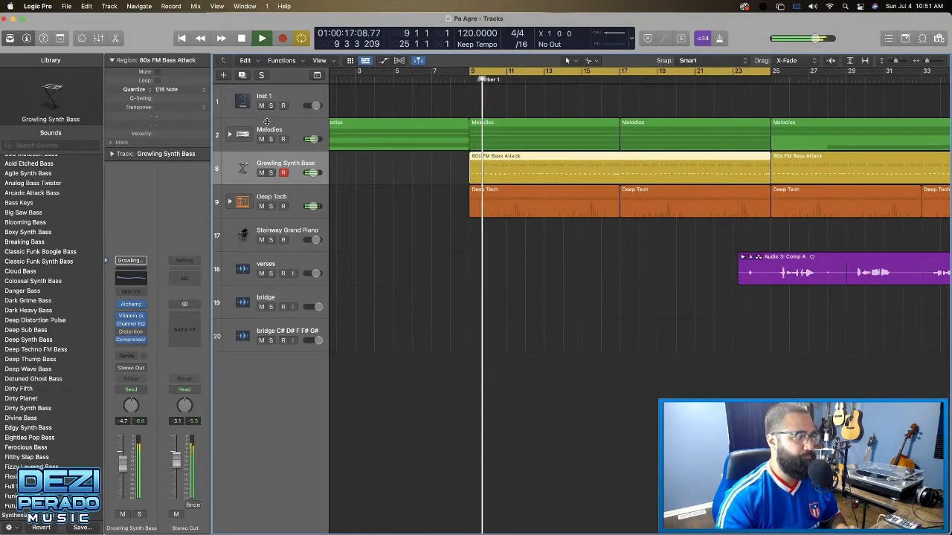
Compare the Melodies and Deep Tech channel levels during playback, and replay the section with no regions selected
click(279, 130)
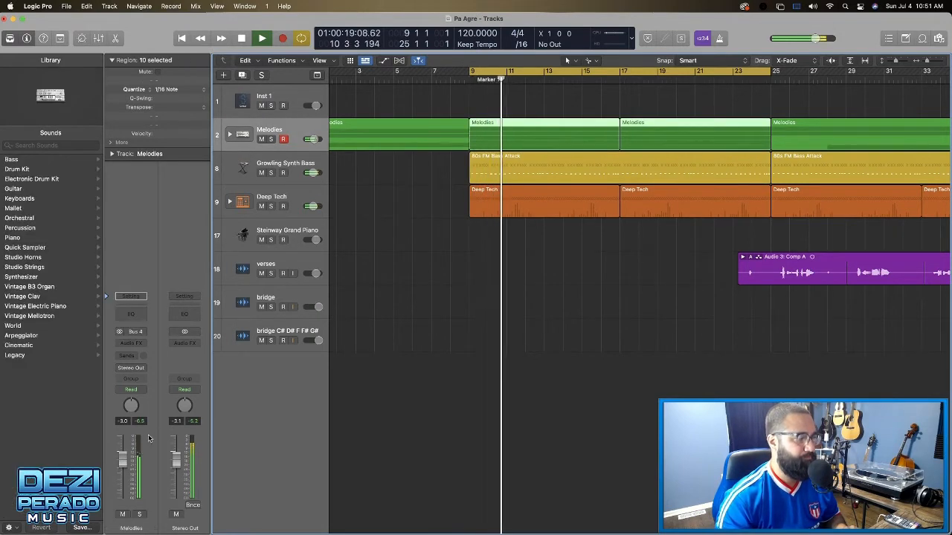
click(277, 198)
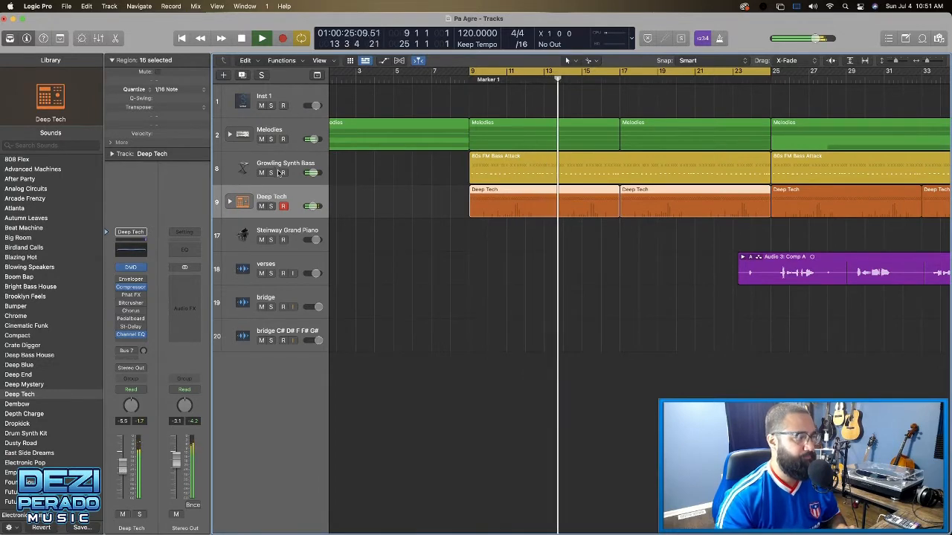
click(276, 131)
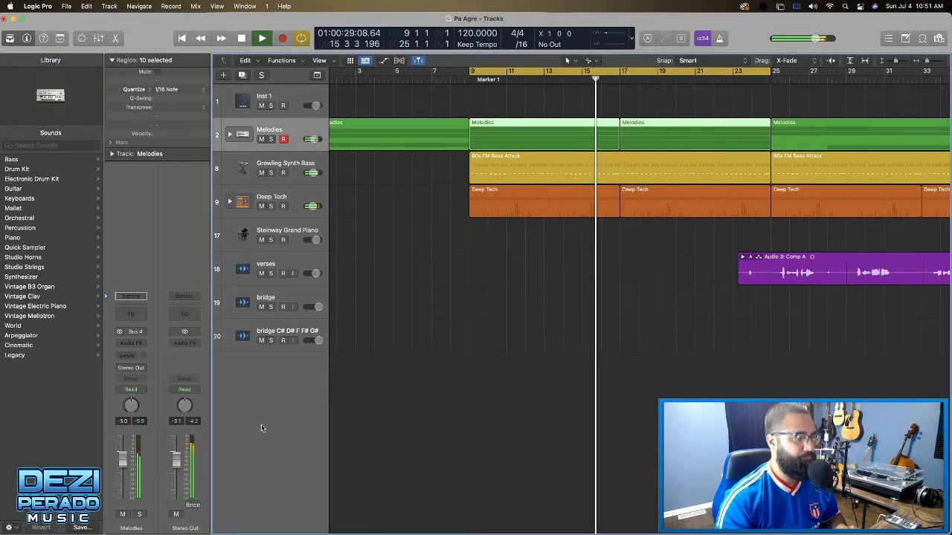
click(442, 434)
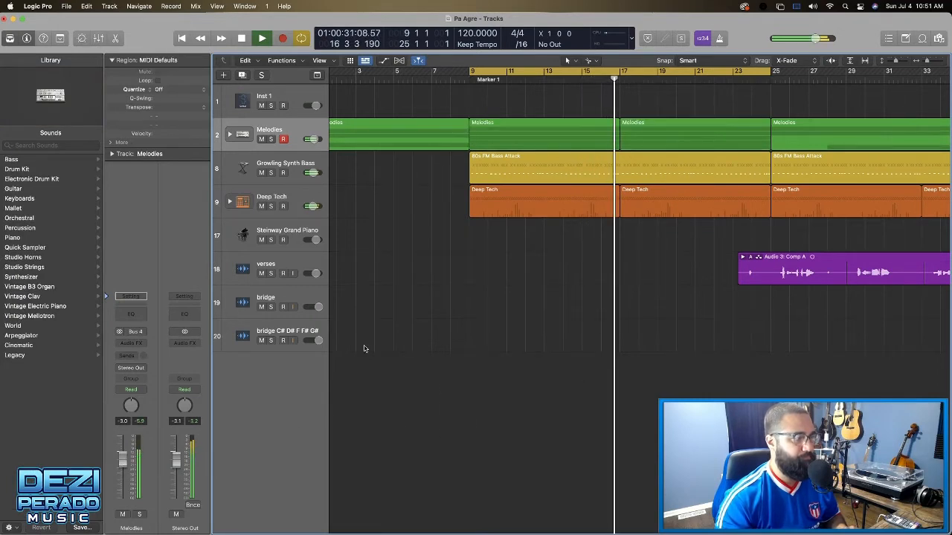
scroll(397, 334, right, 1)
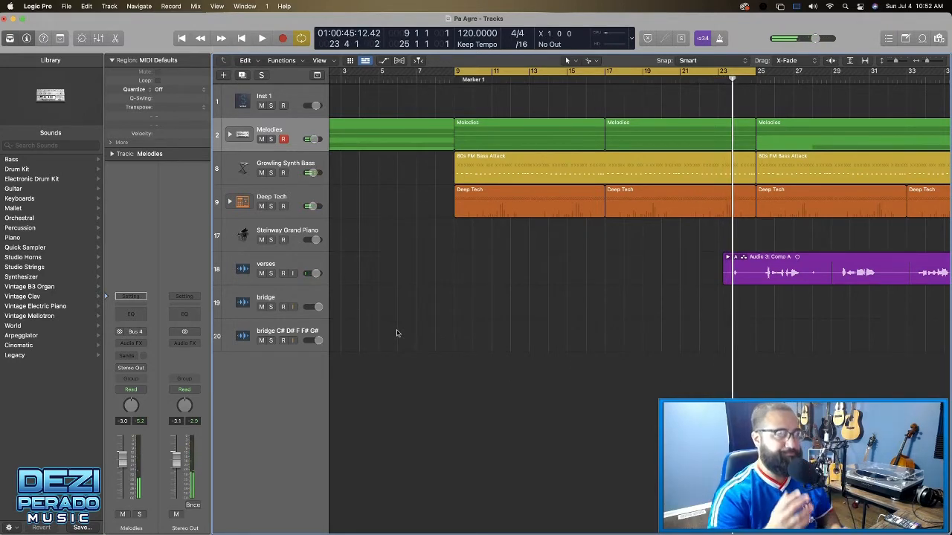
key(space)
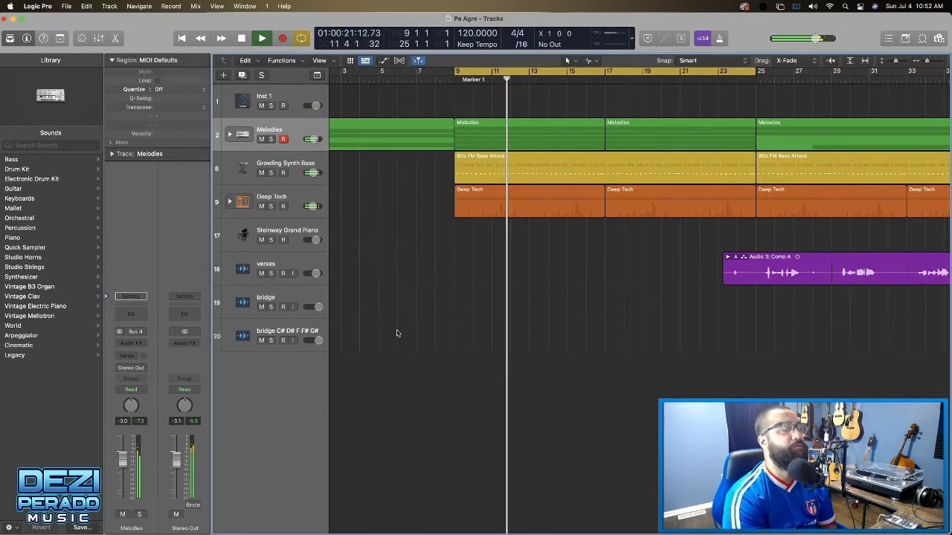
Expand the Melodies stack and check the Crazy Strings and Toy Glockenspiel channel strips during playback
click(231, 136)
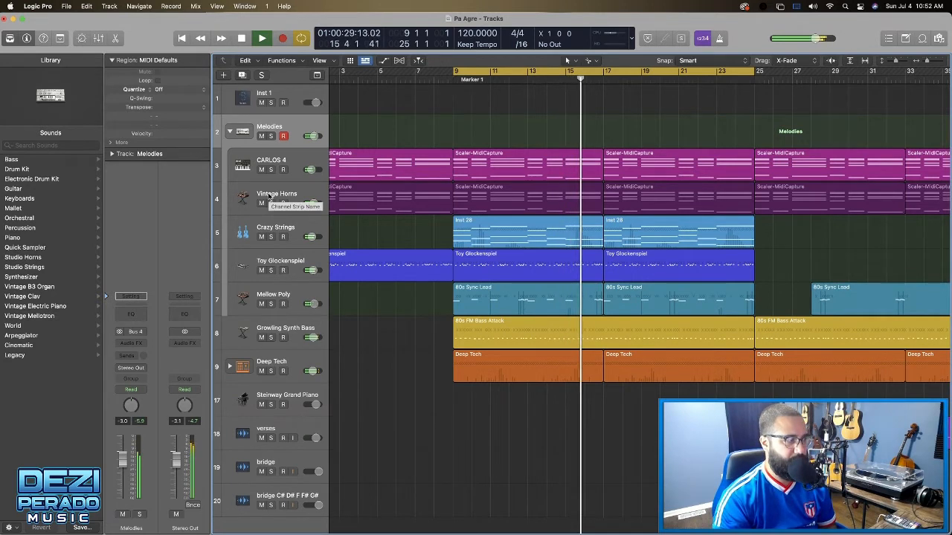
click(274, 230)
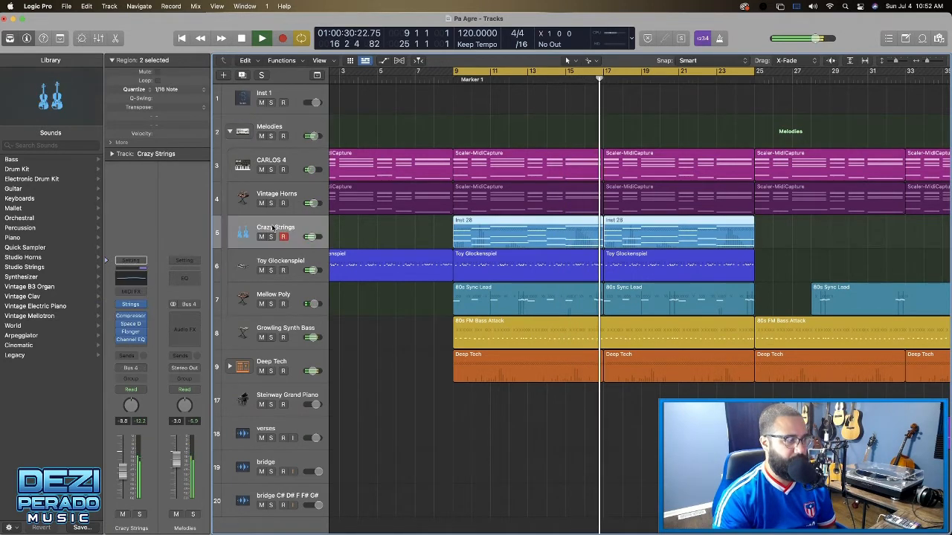
click(282, 264)
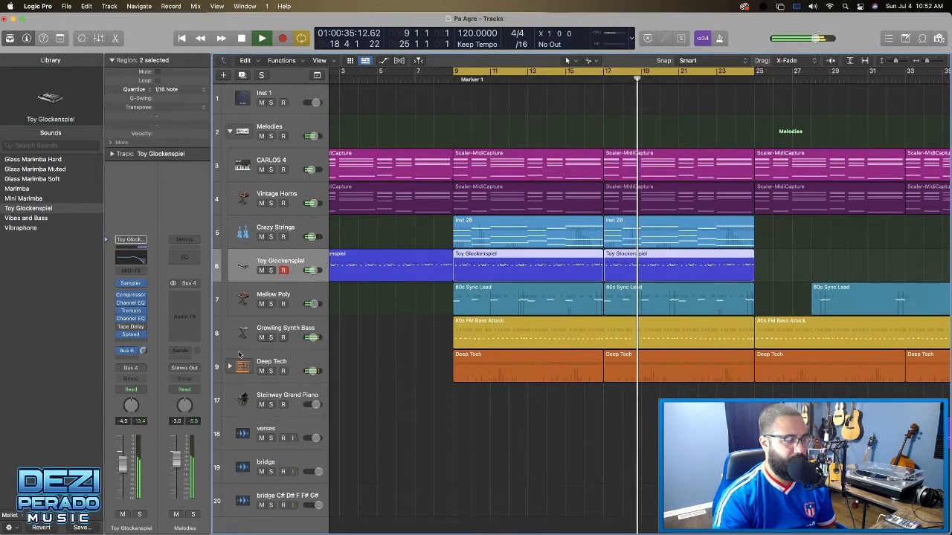
Expand the Deep Tech stack, briefly solo its Glitch track, and select that track
click(230, 367)
scroll(281, 360, down, 2)
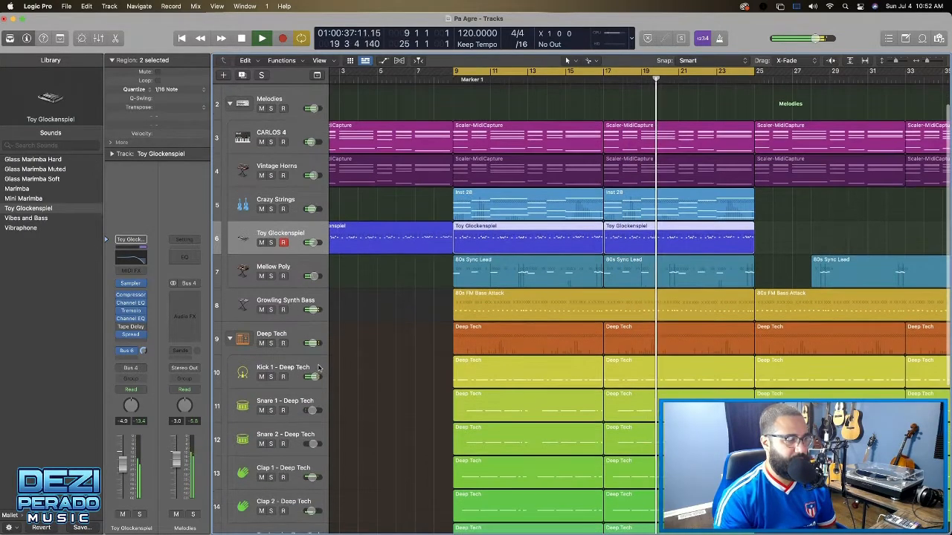
scroll(281, 360, down, 2)
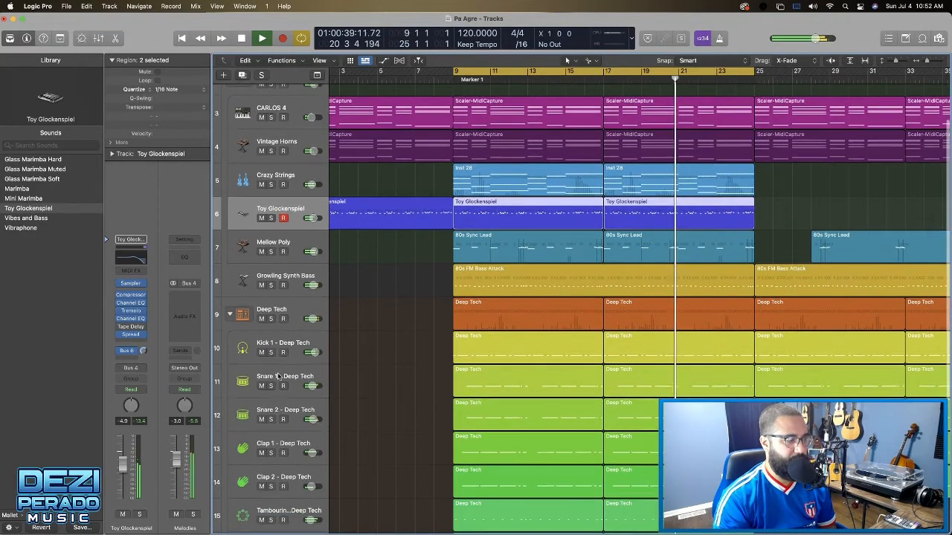
scroll(281, 419, down, 2)
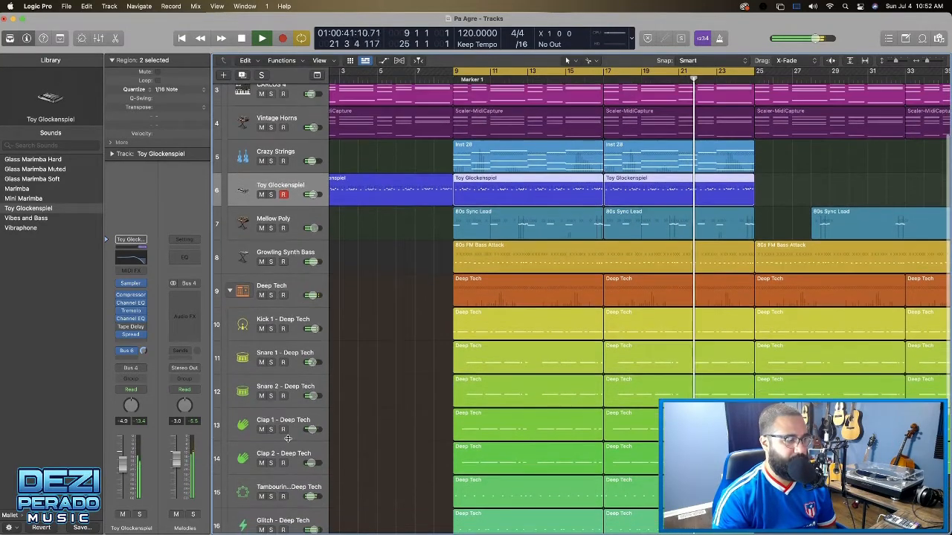
scroll(288, 441, down, 2)
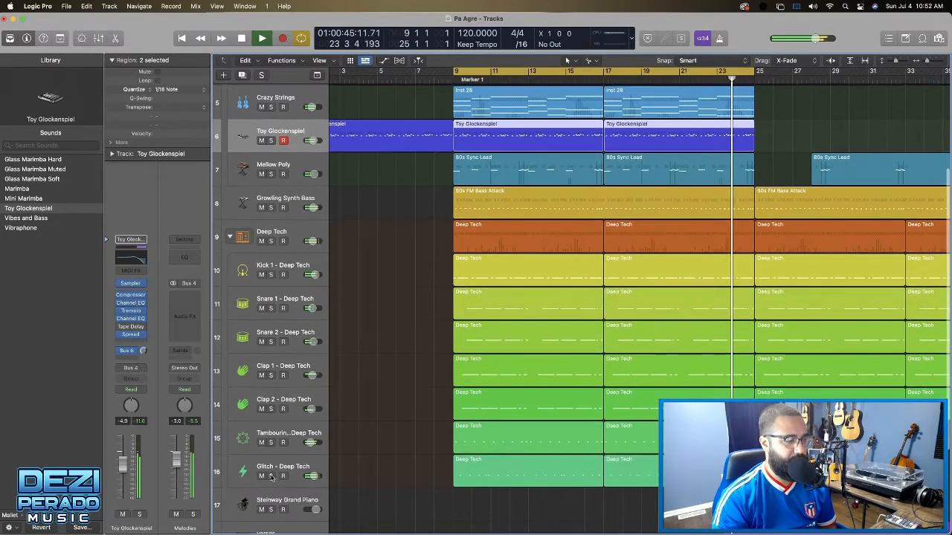
click(271, 476)
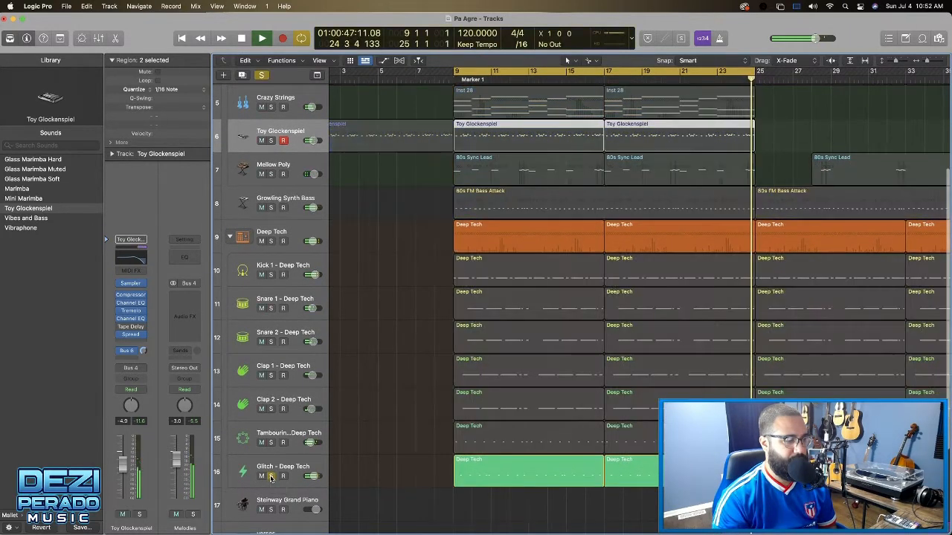
click(271, 476)
click(271, 468)
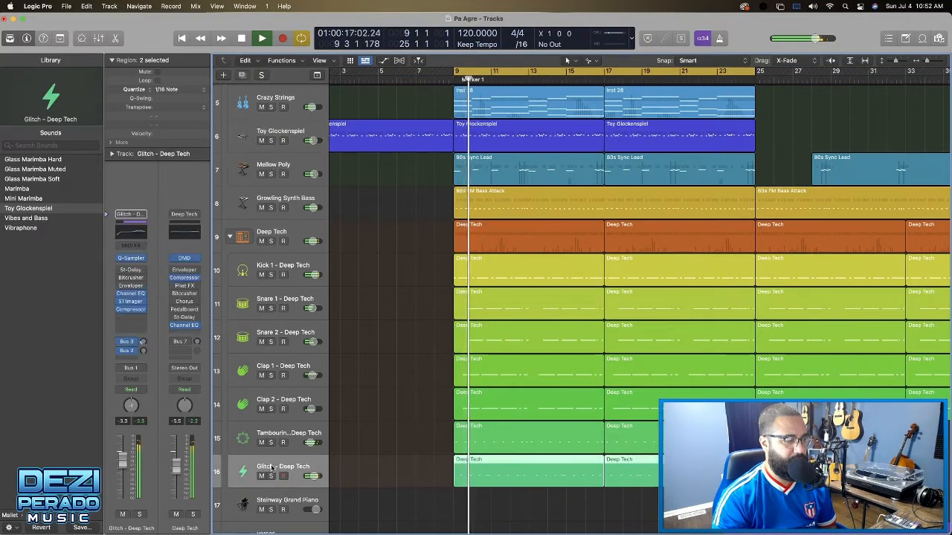
Solo the Glitch track again to set its volume to -2.1 dB, and review its Compressor
scroll(273, 467, down, 1)
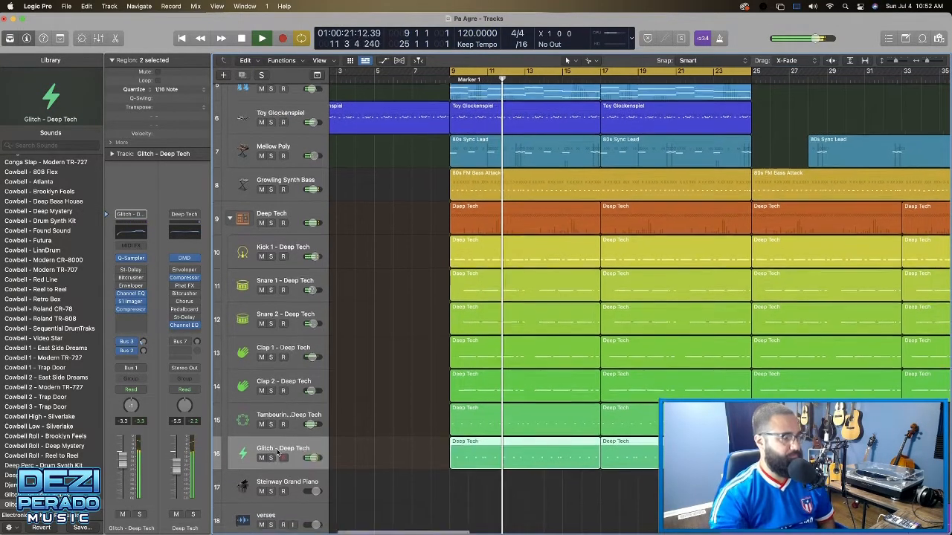
scroll(277, 451, down, 1)
click(272, 447)
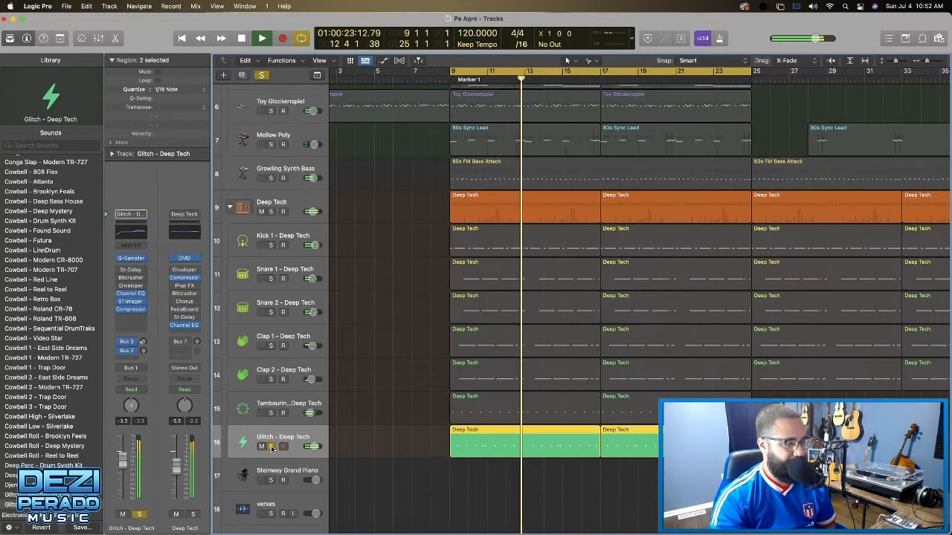
click(272, 447)
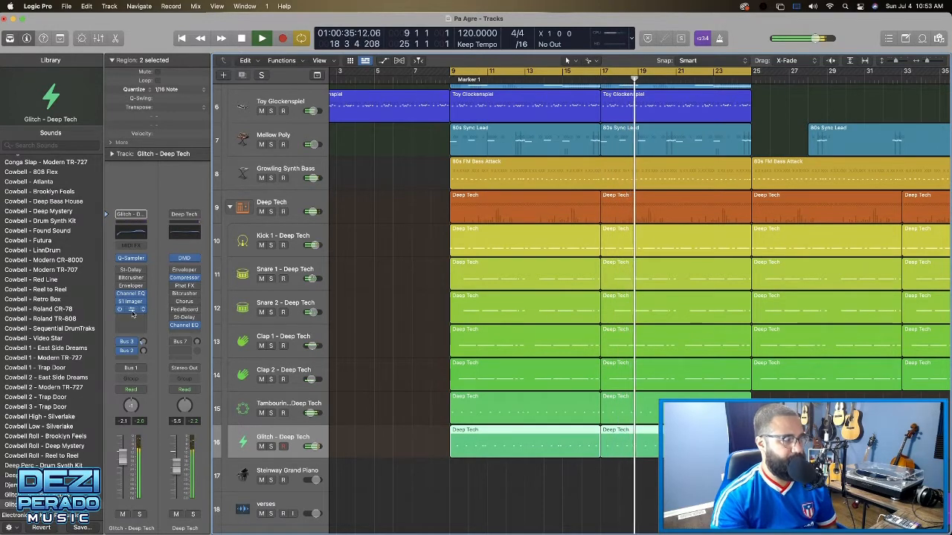
click(132, 310)
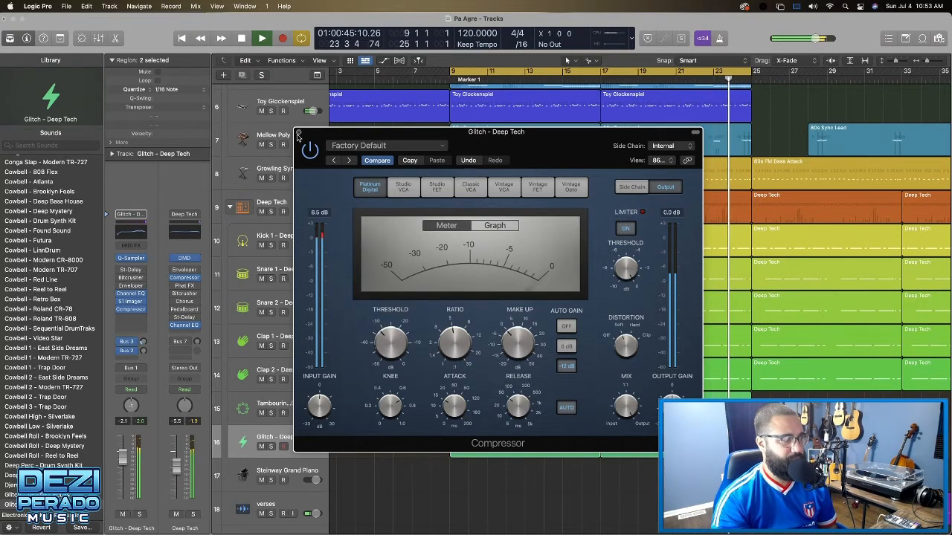
click(298, 133)
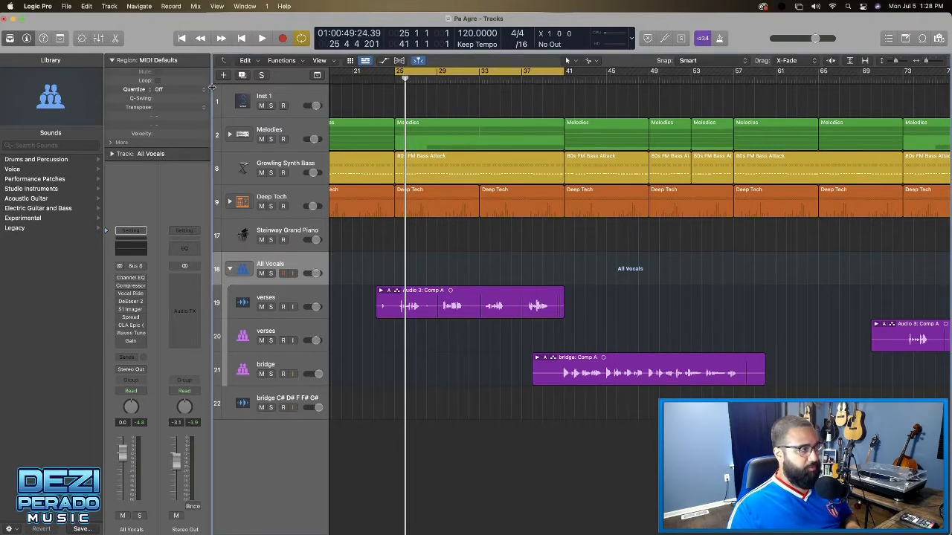
Collapse the region parameters, widen the channel strip area, and select the upper verses track in the All Vocals stack
click(204, 63)
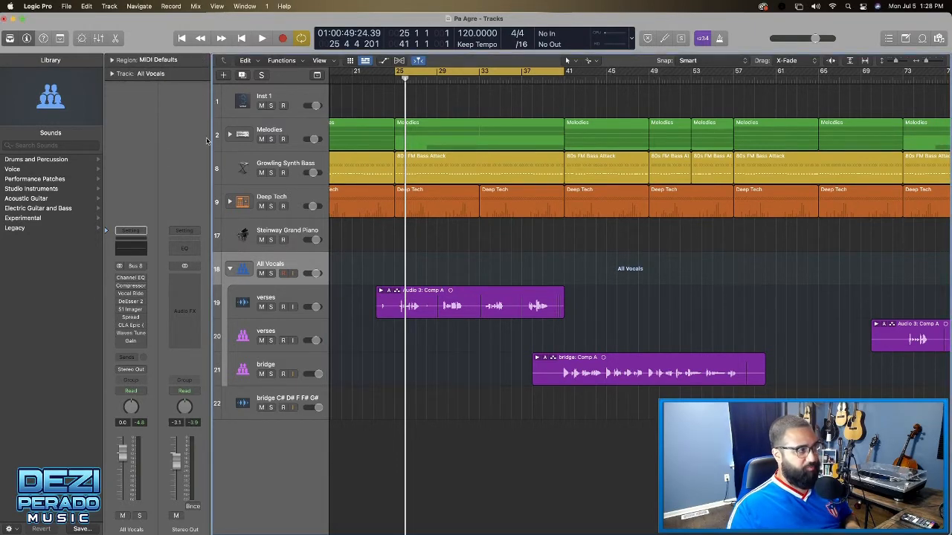
drag(211, 153, 240, 154)
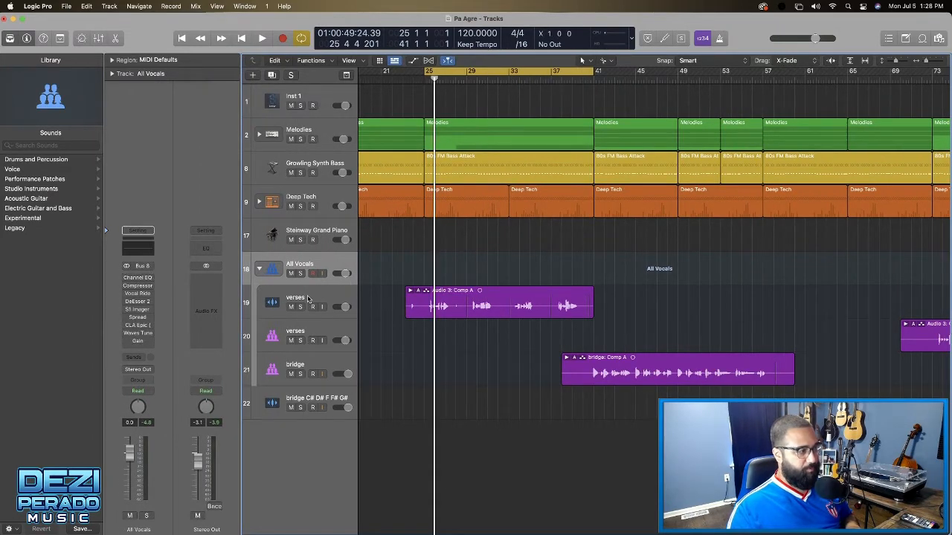
click(308, 298)
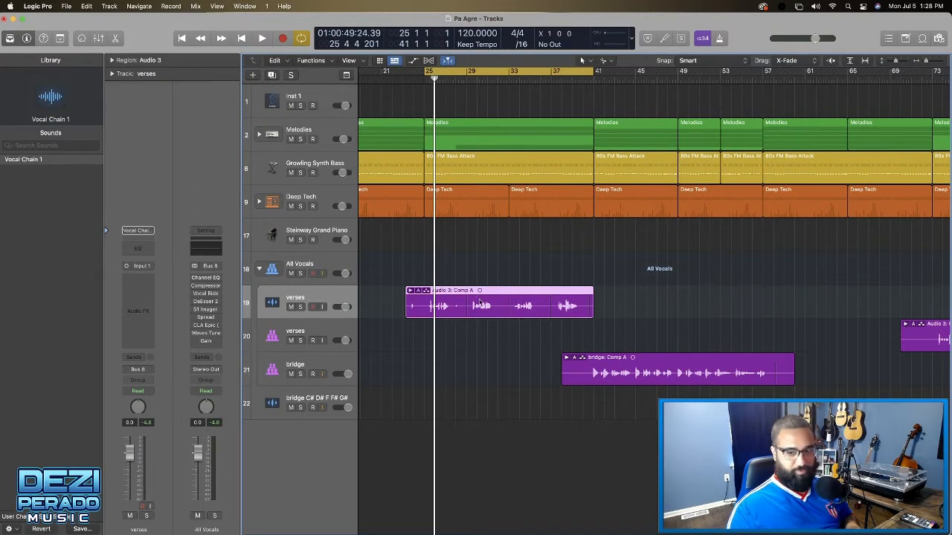
Insert a Mono->Stereo Stereo Spread effect on the upper verses track, and close its window
click(149, 280)
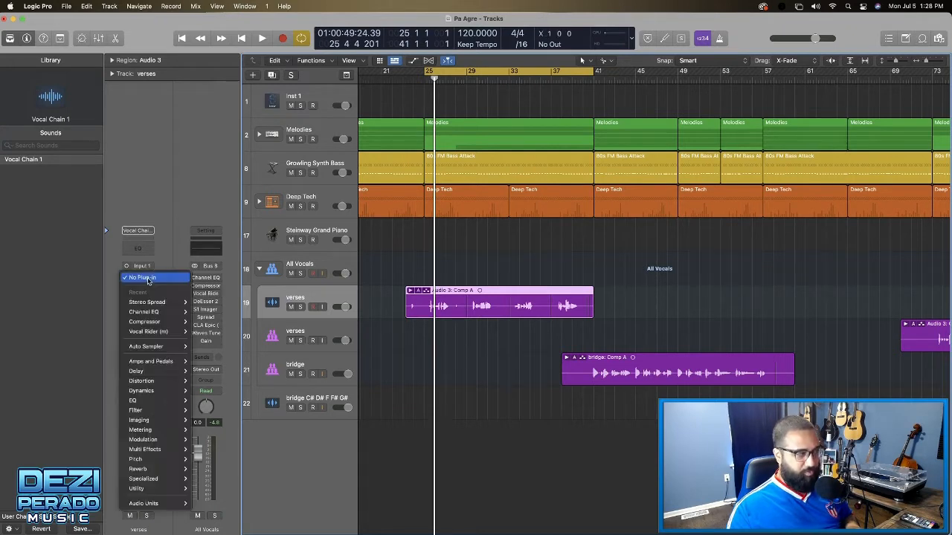
mouse_move(137, 304)
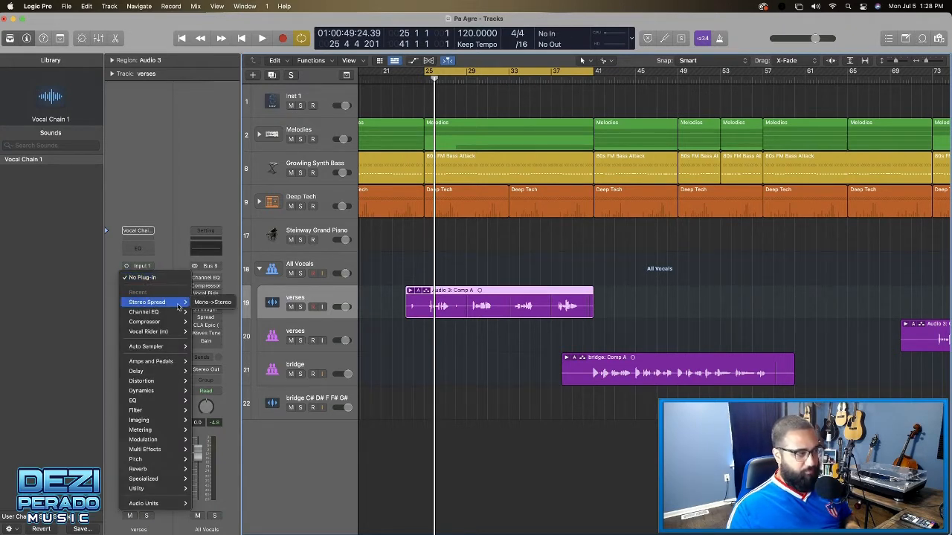
click(213, 302)
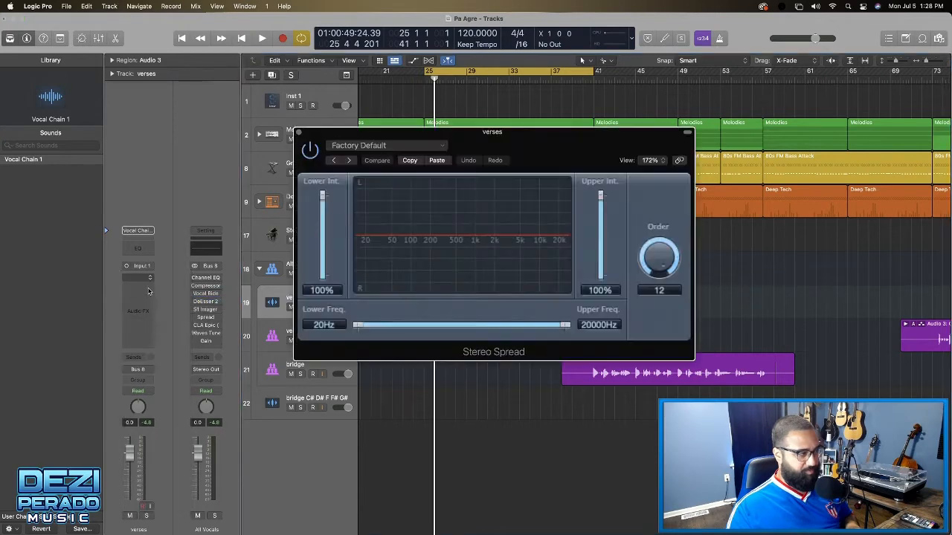
click(296, 133)
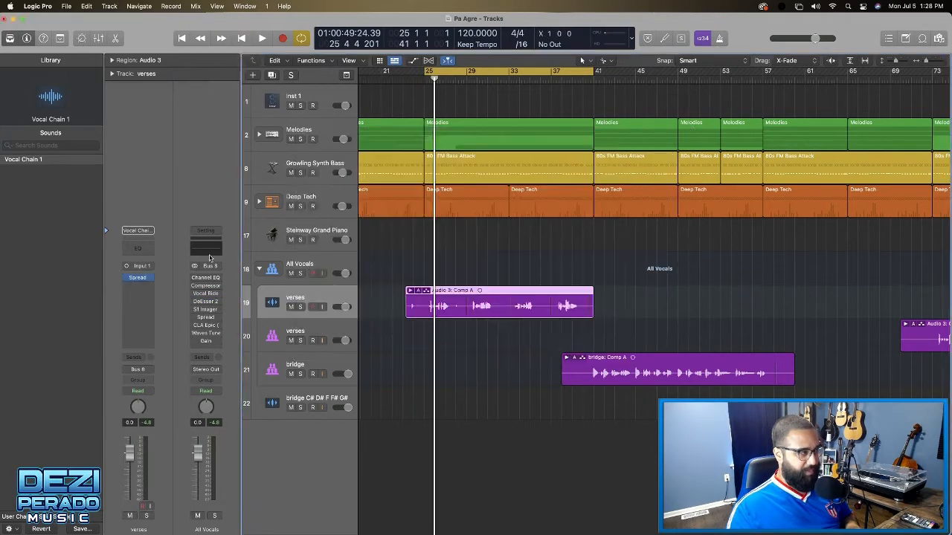
Add a Compressor after the Stereo Spread on the upper verses track, and close its window
click(148, 296)
click(149, 340)
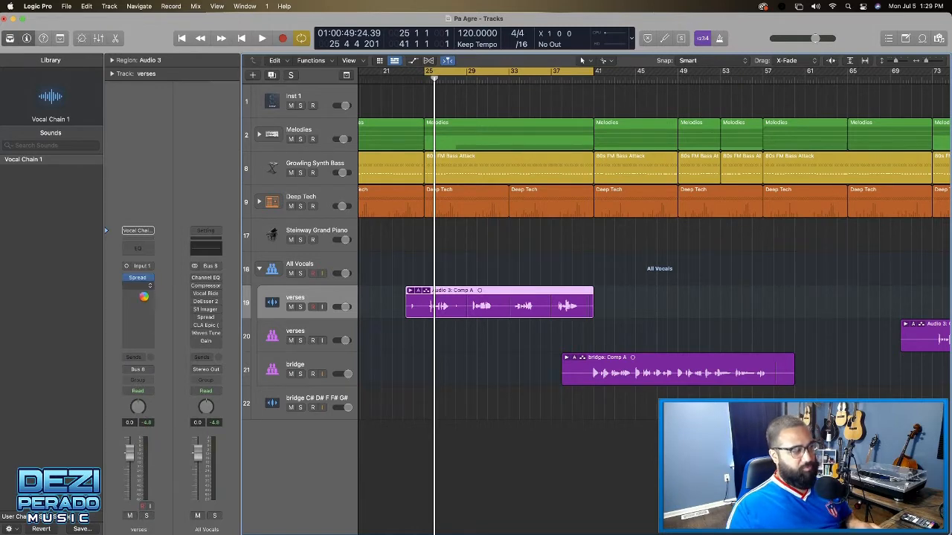
click(299, 133)
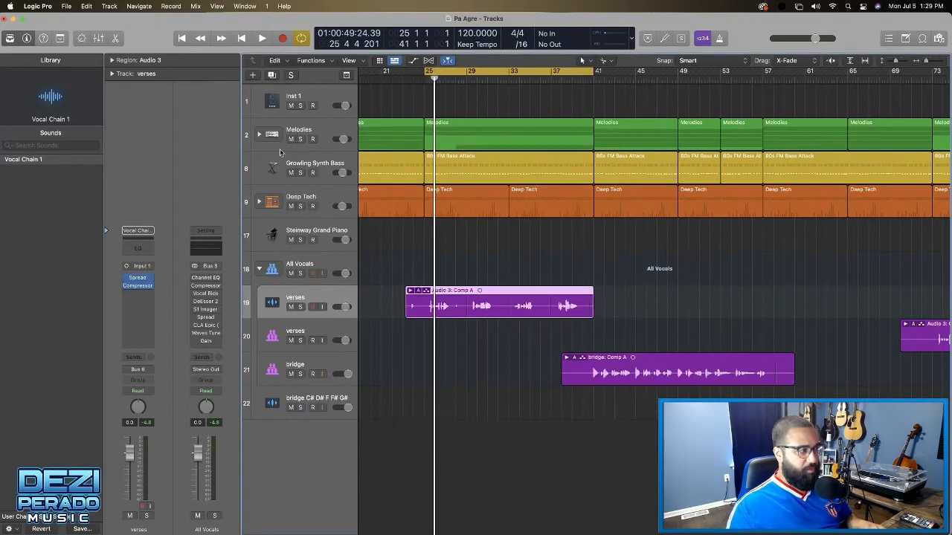
Remove the Compressor and the Stereo Spread from the upper verses track
click(150, 287)
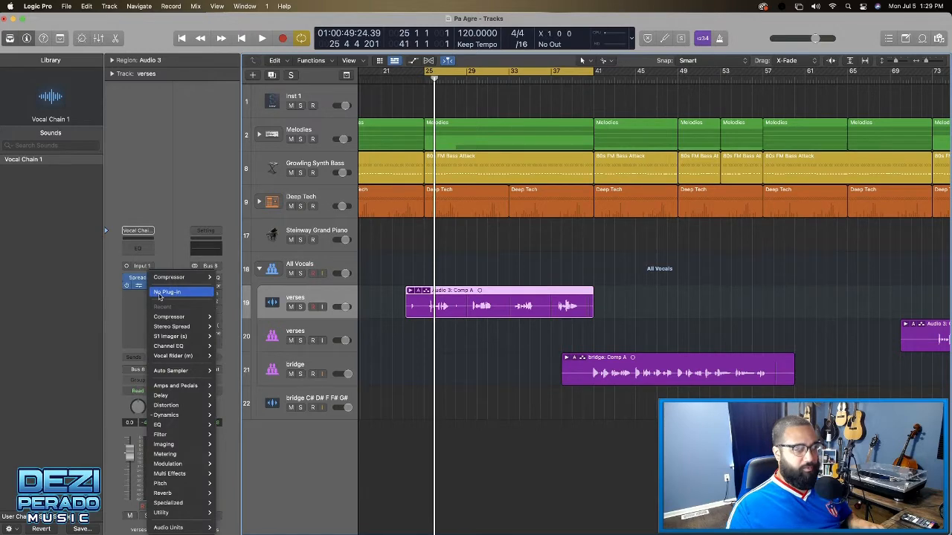
click(159, 296)
click(150, 280)
click(158, 294)
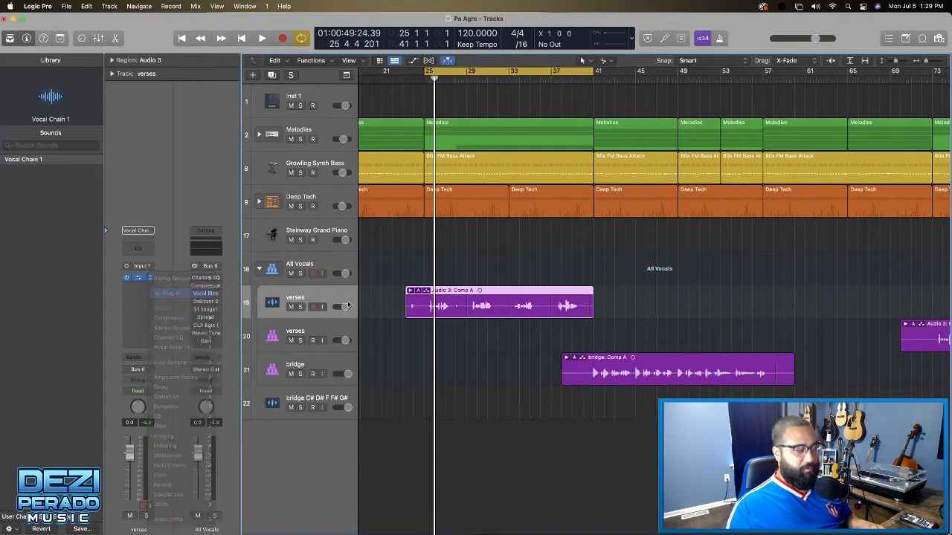
scroll(447, 298, right, 8)
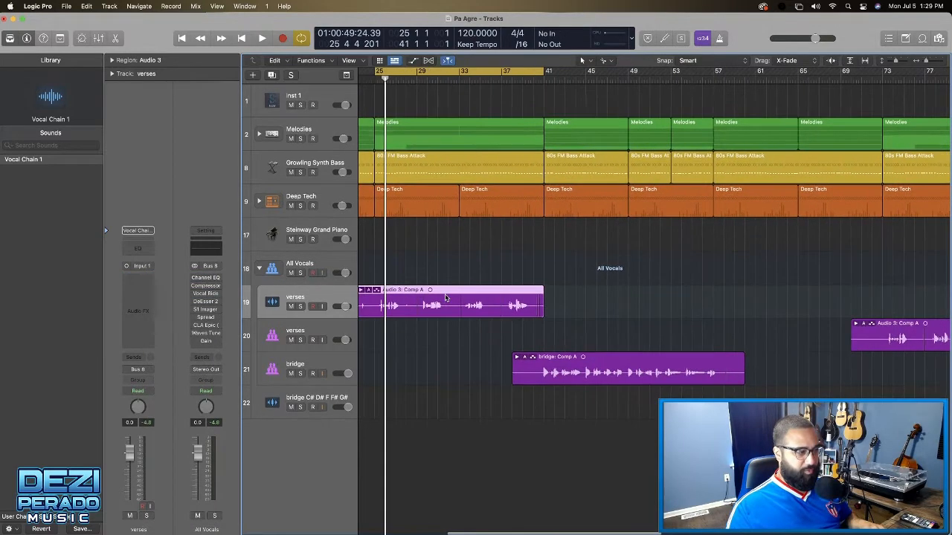
Review the vocal regions and channel strips of both verses tracks and the bridge track in the All Vocals stack
click(807, 335)
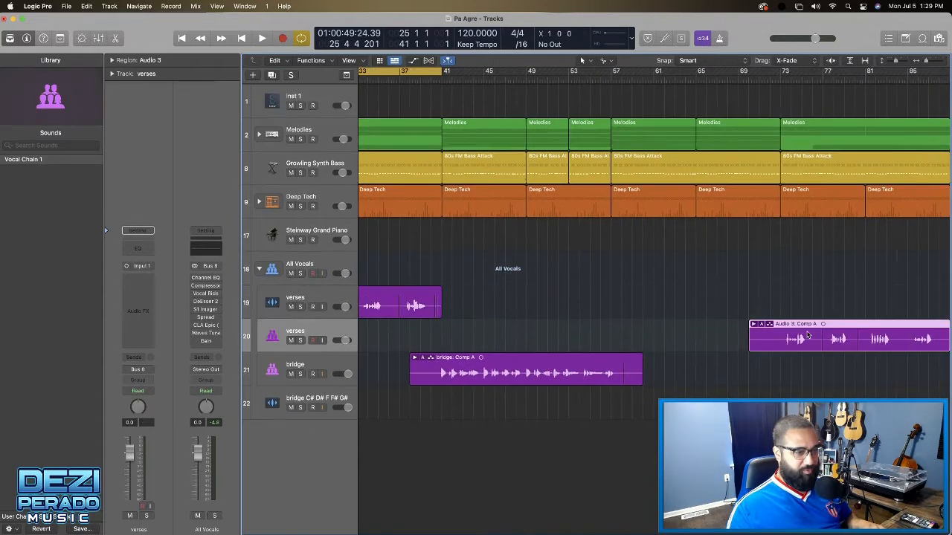
scroll(533, 372, left, 3)
click(532, 372)
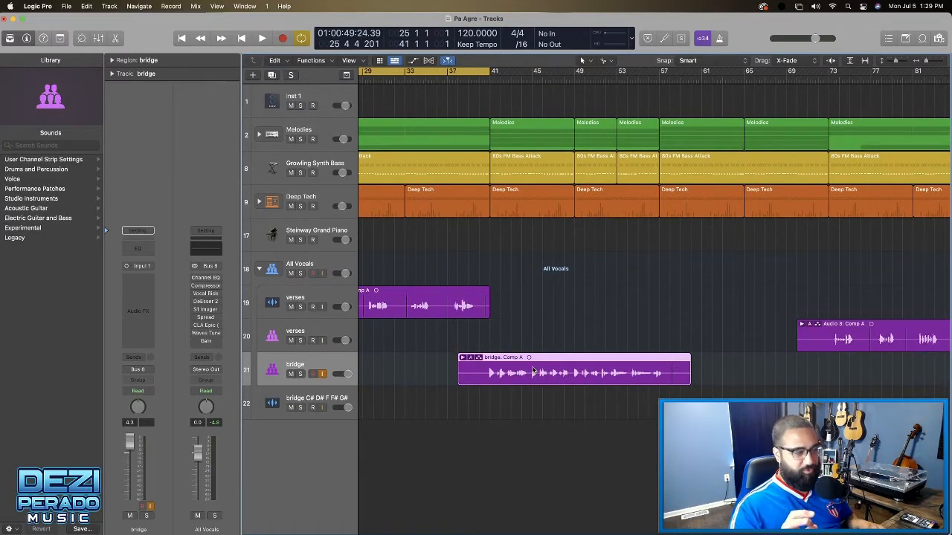
scroll(398, 327, left, 3)
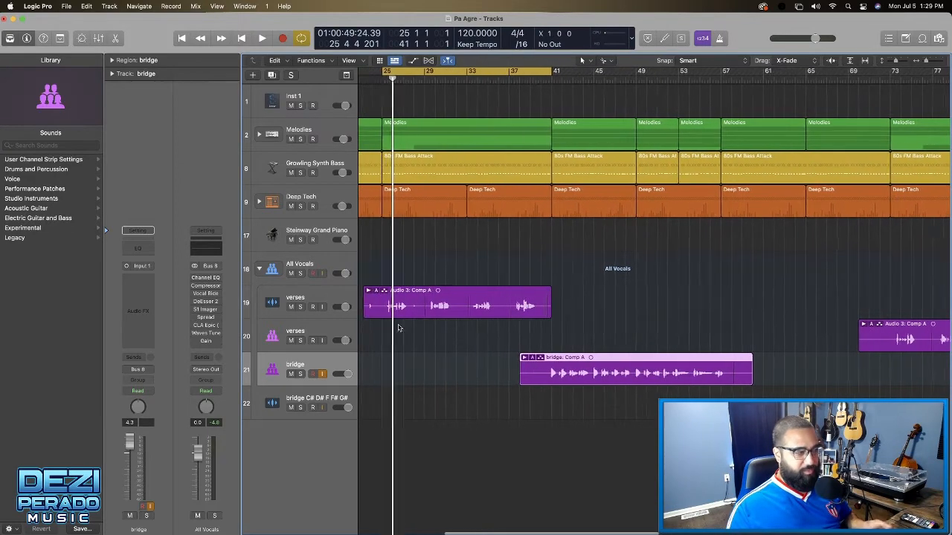
click(427, 289)
scroll(469, 285, left, 2)
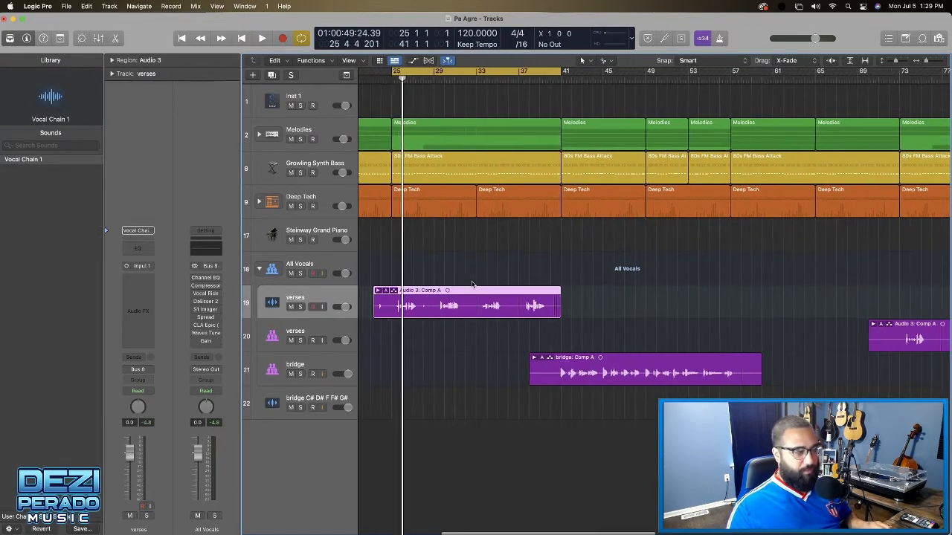
Select the All Vocals stack, and collapse and expand it to examine the vocal tracks it groups
click(304, 265)
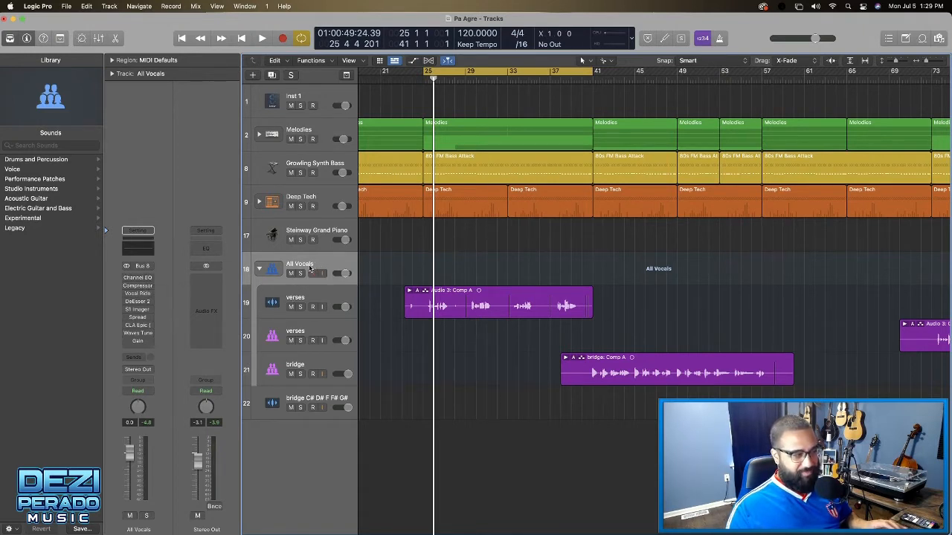
click(273, 262)
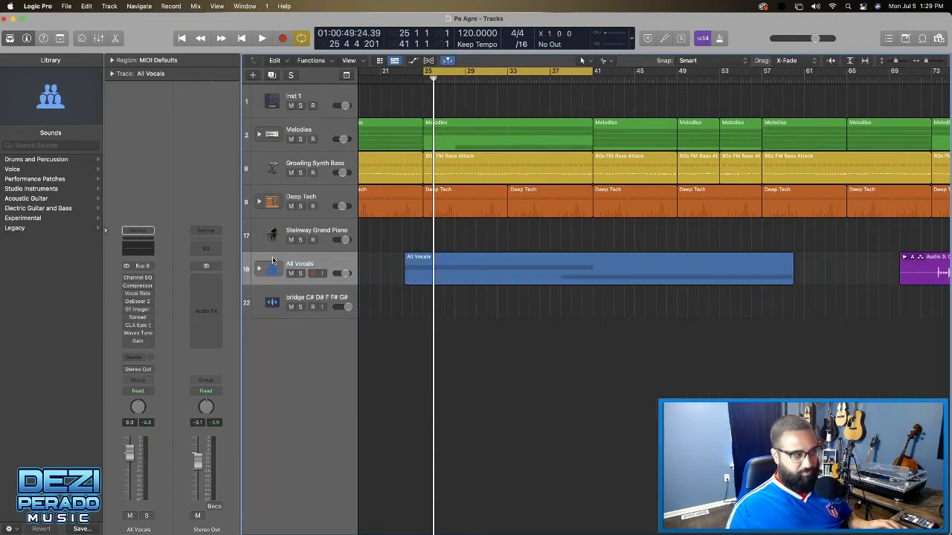
click(260, 271)
click(260, 271)
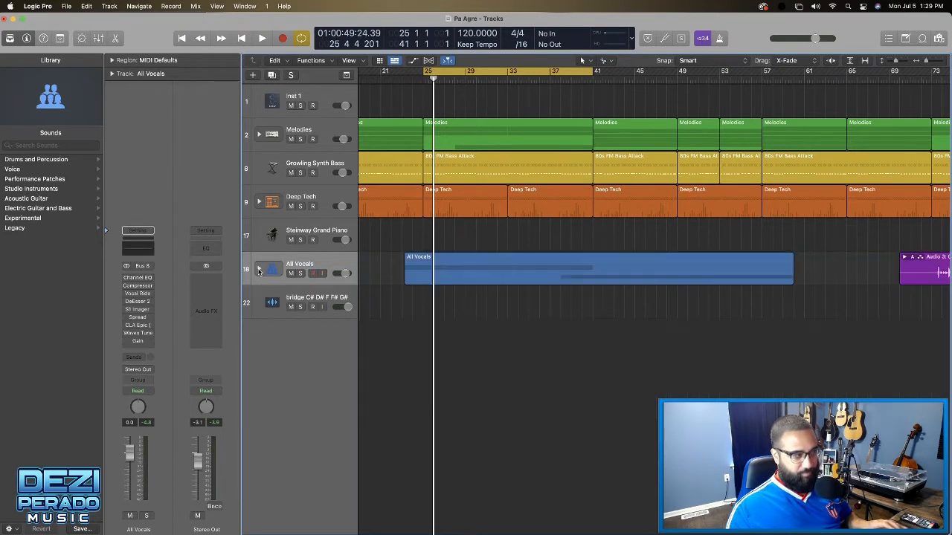
click(261, 270)
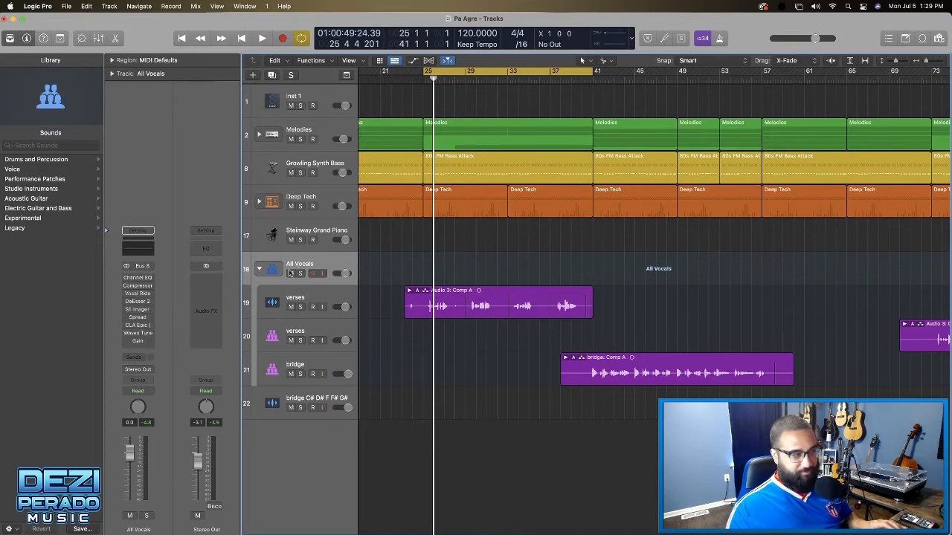
click(258, 271)
click(259, 271)
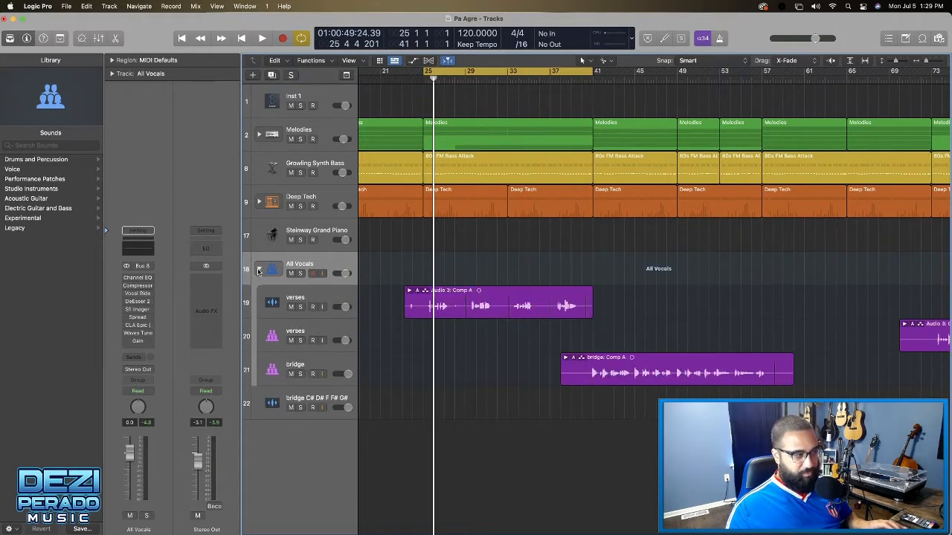
Compare the channel strips of the verses and bridge tracks with the All Vocals stack, and view the stack's Compressor settings
click(288, 299)
click(311, 332)
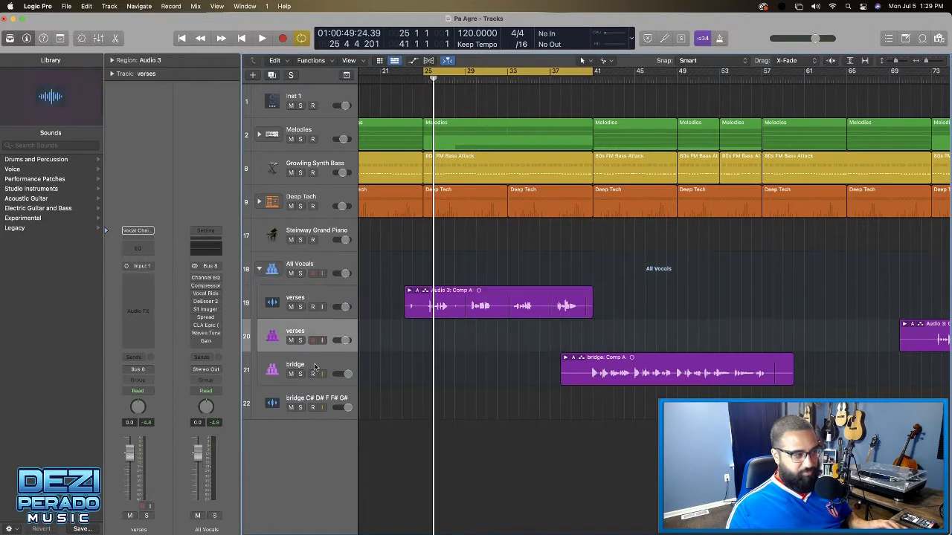
click(316, 367)
click(311, 332)
click(302, 299)
click(304, 265)
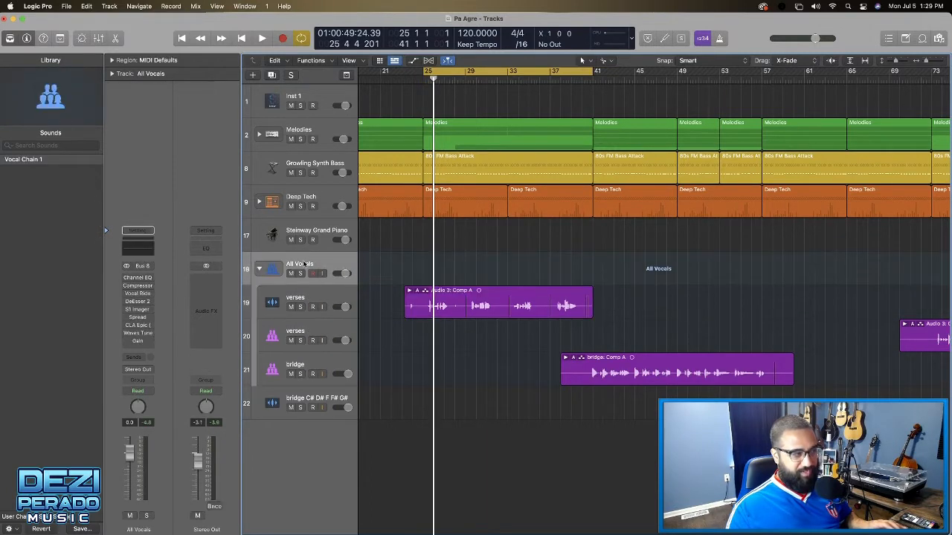
click(148, 286)
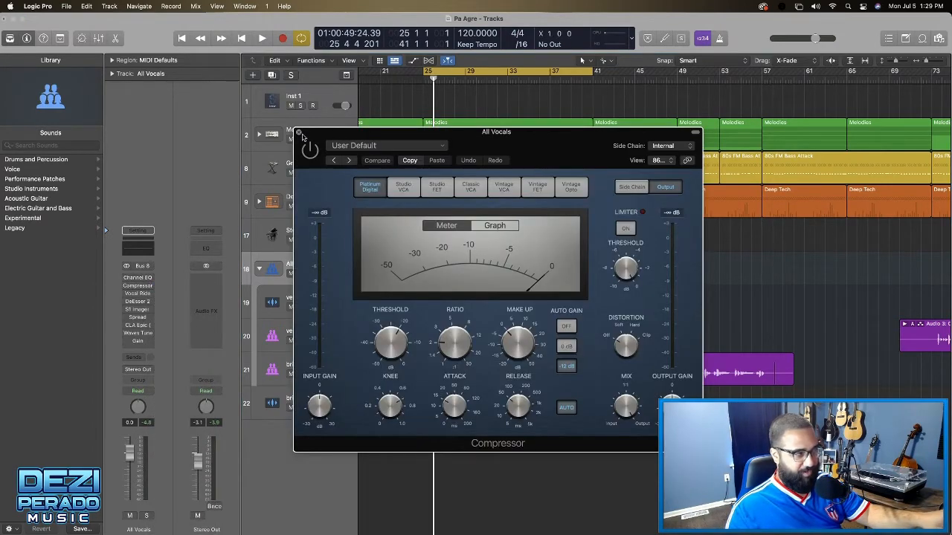
click(299, 133)
click(312, 299)
click(312, 333)
click(314, 363)
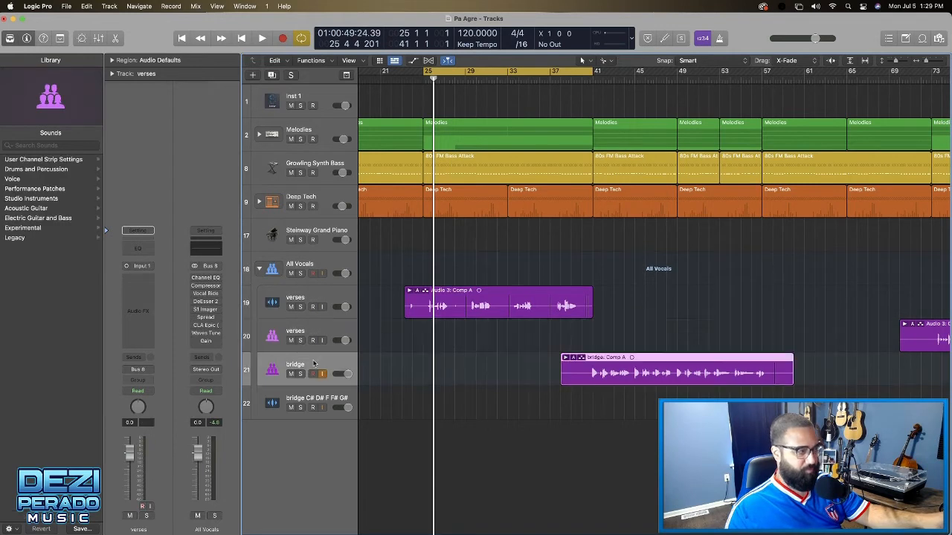
click(311, 290)
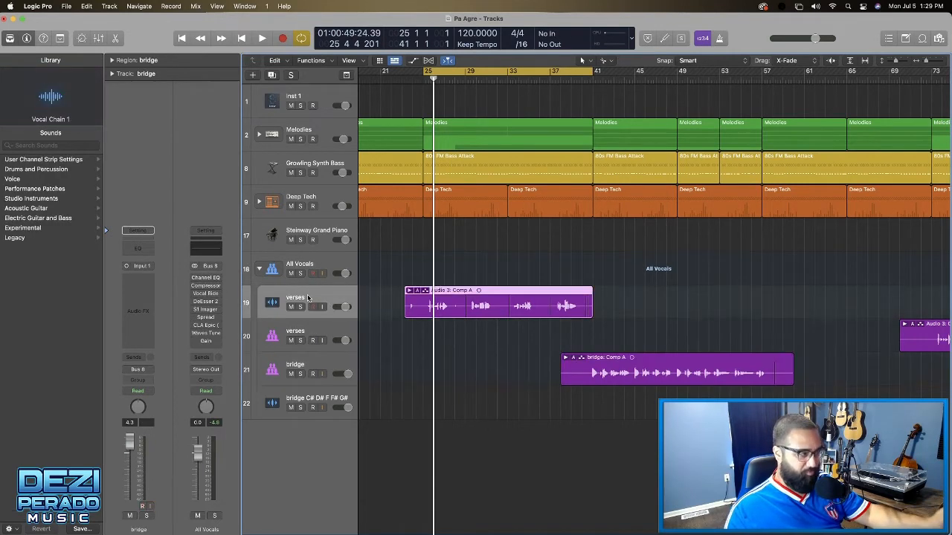
Play the cycled verse section to hear the All Vocals processing, and select the upper verses track
click(301, 263)
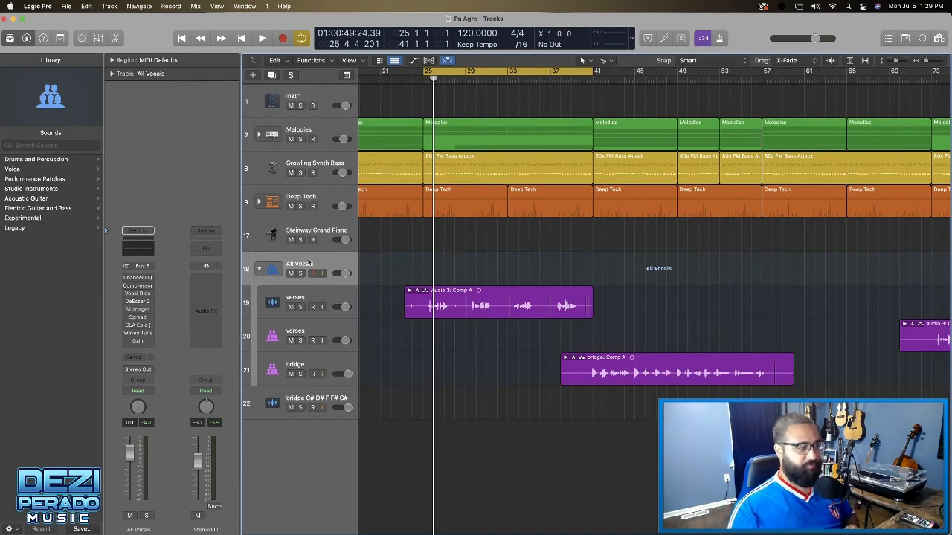
key(space)
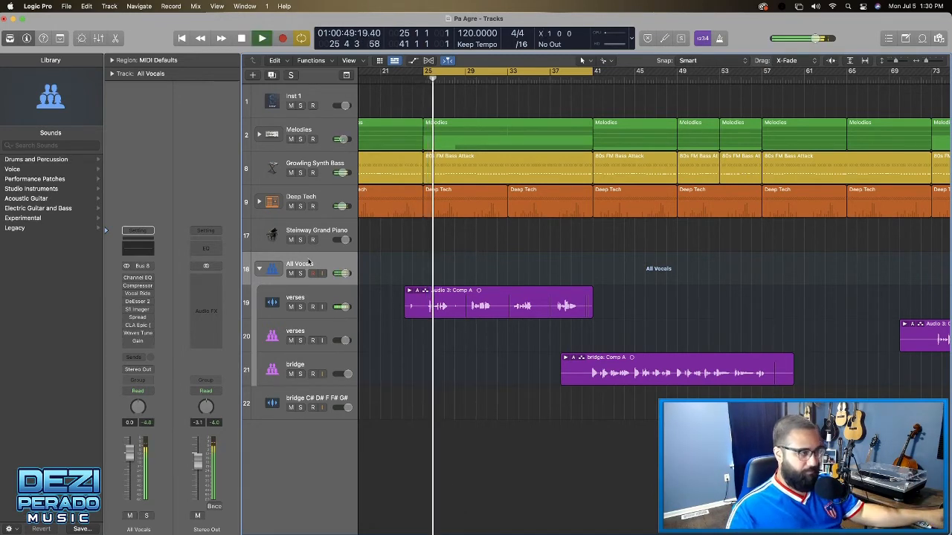
click(305, 299)
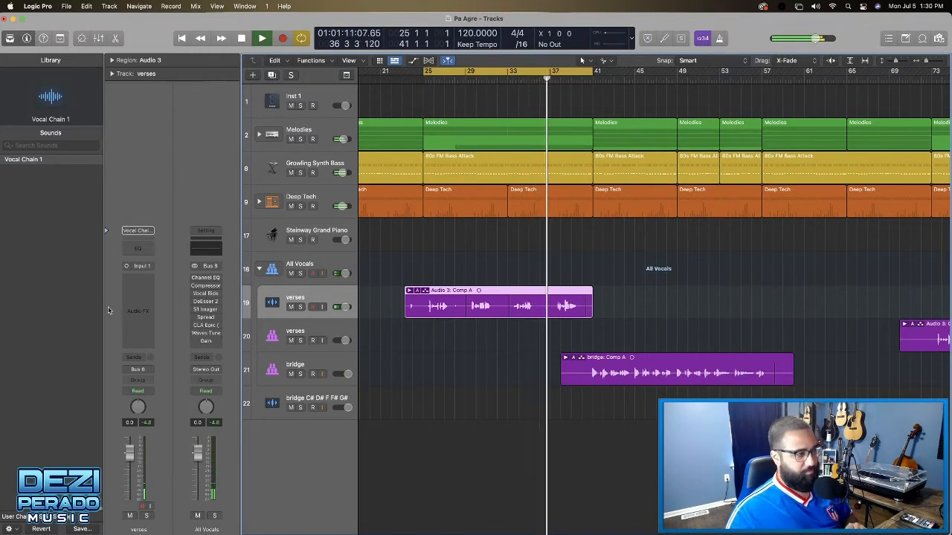
click(218, 287)
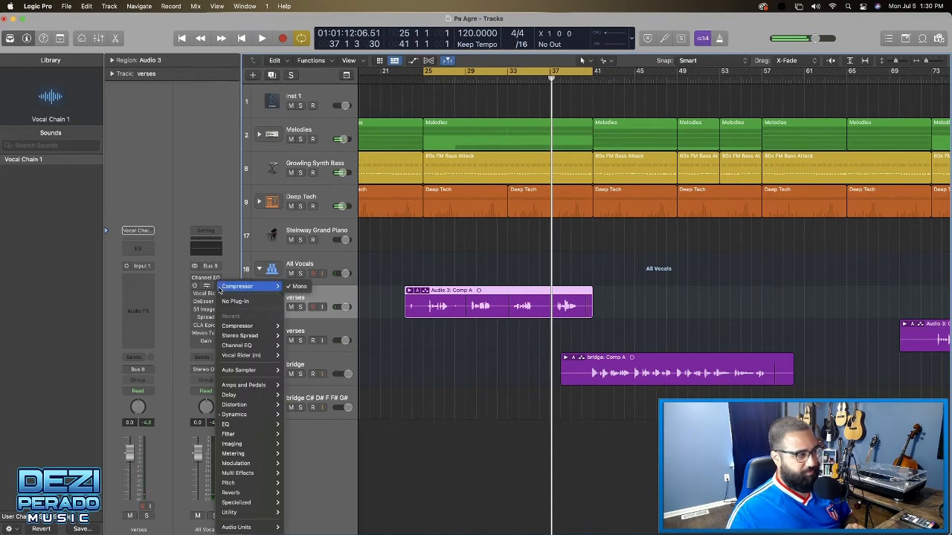
click(497, 404)
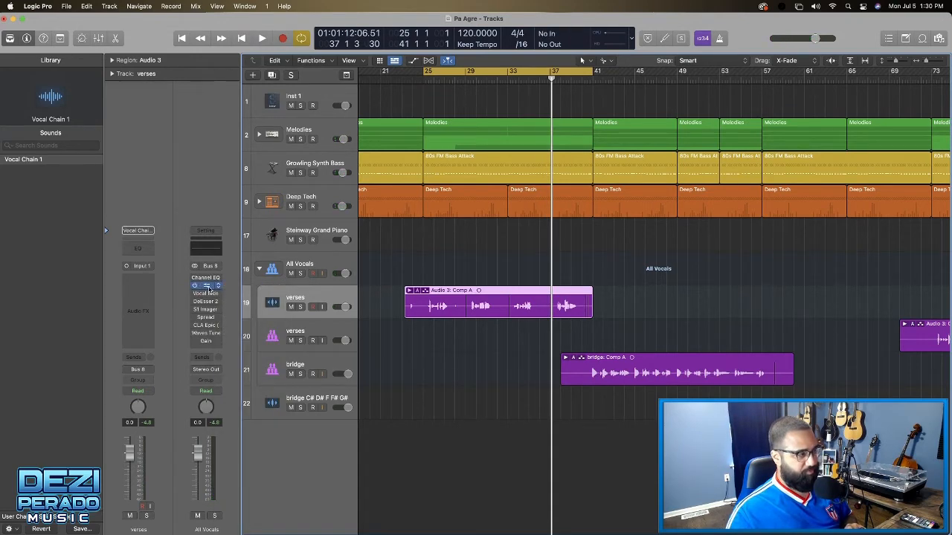
Open the All Vocals stack's Compressor and, during playback, set its ratio to 4.1:1 and lower its threshold to about -35 dB
click(209, 287)
key(space)
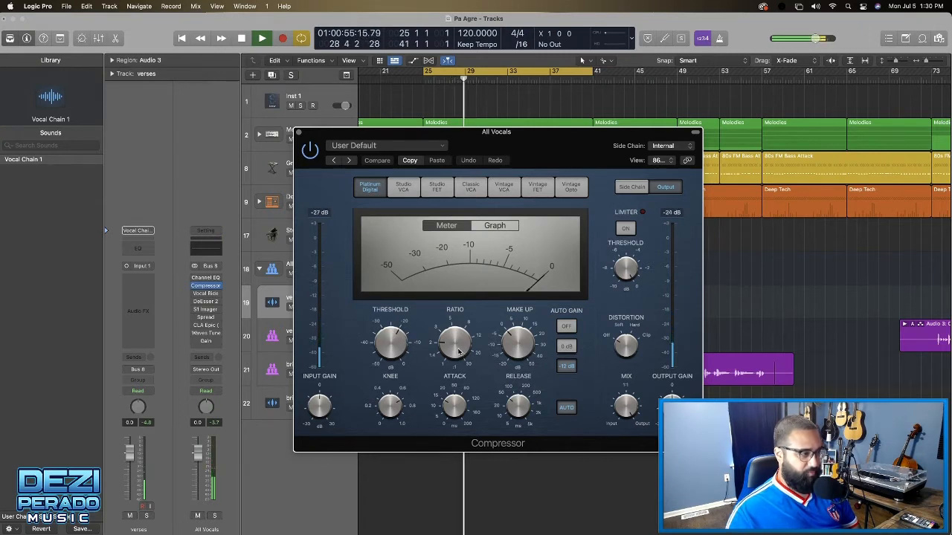
drag(454, 339, 454, 328)
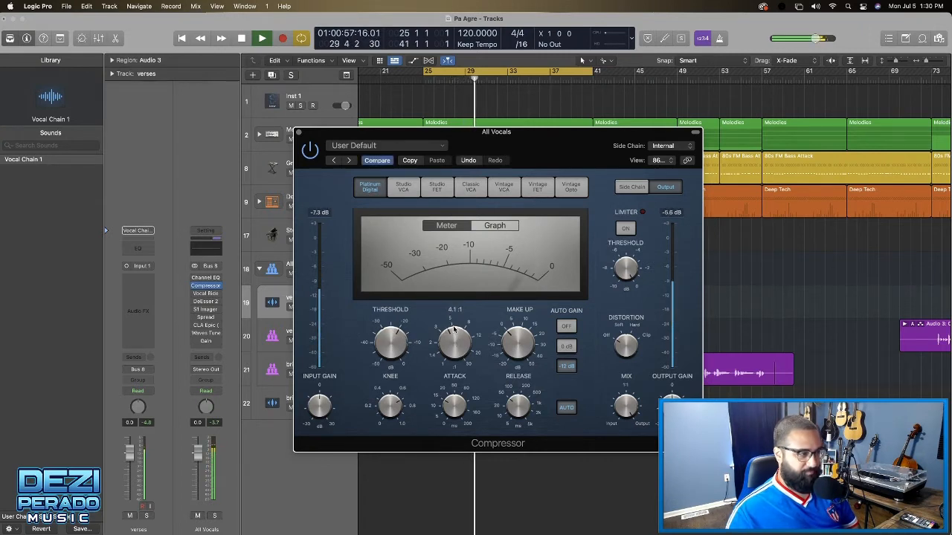
drag(383, 340, 381, 365)
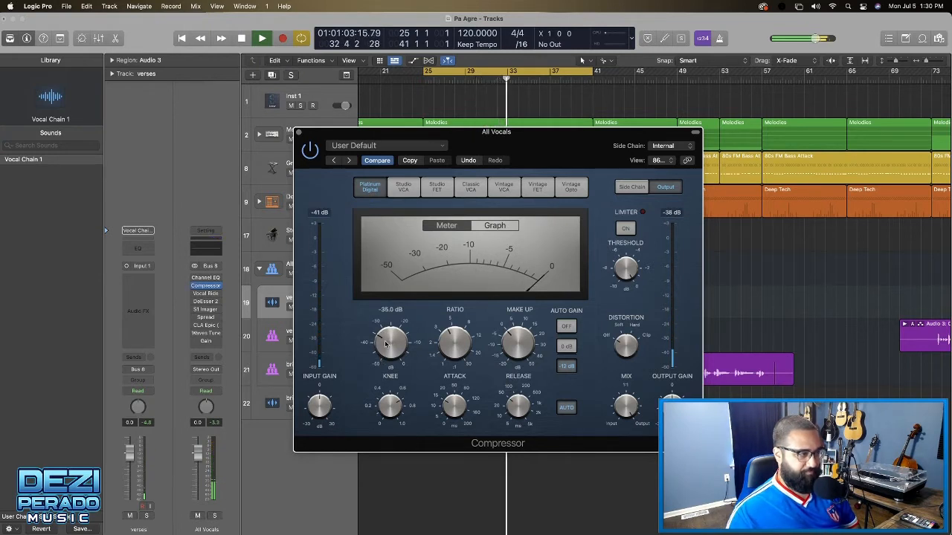
drag(384, 350, 385, 349)
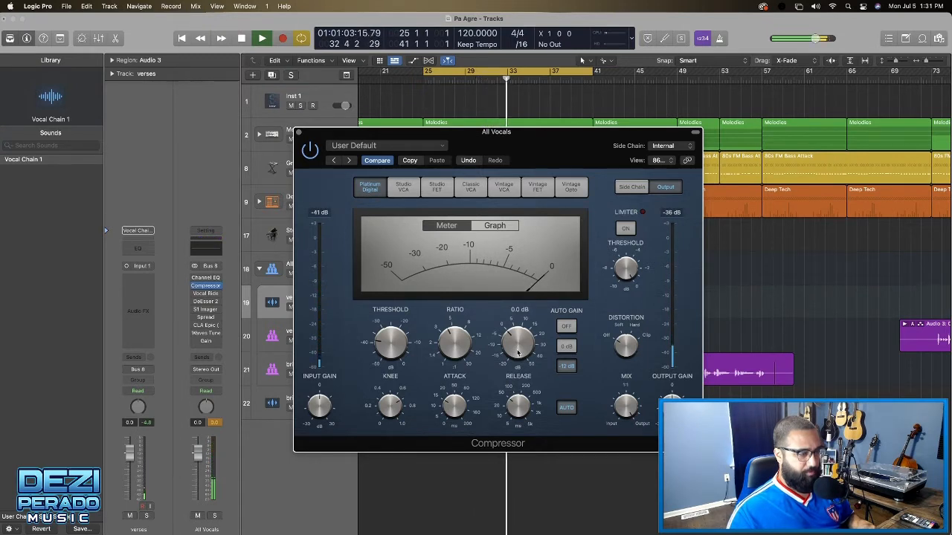
Raise the Compressor's make-up gain to 3 dB and lower the All Vocals volume to -2.5 dB
drag(518, 351, 518, 347)
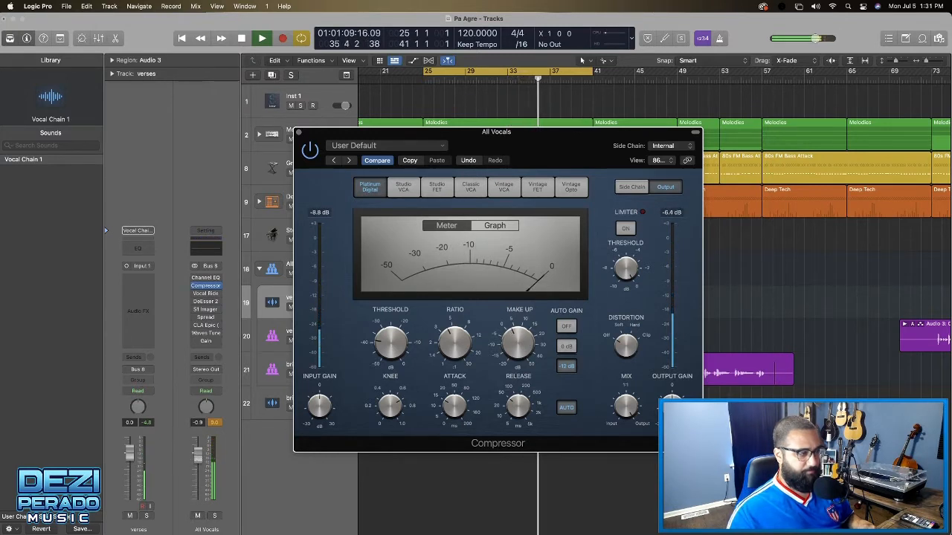
drag(197, 454, 197, 459)
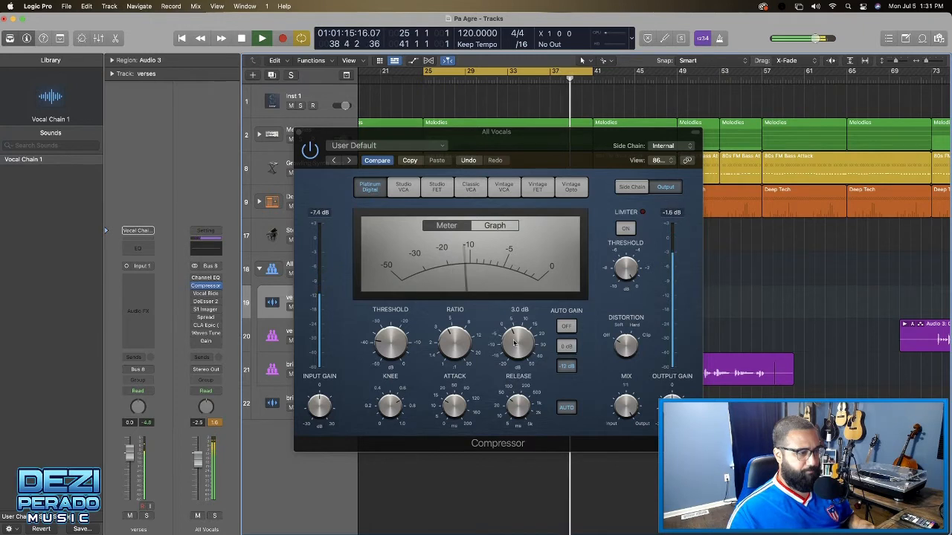
Turn on the Compressor's limiter, and fine-tune its release and attack while the verse plays
click(625, 229)
click(627, 231)
key(space)
key(space)
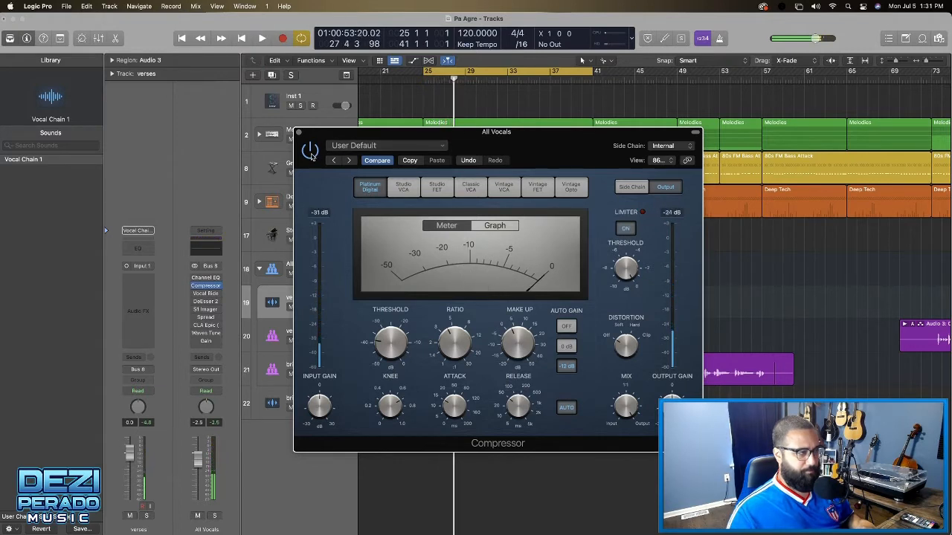
key(space)
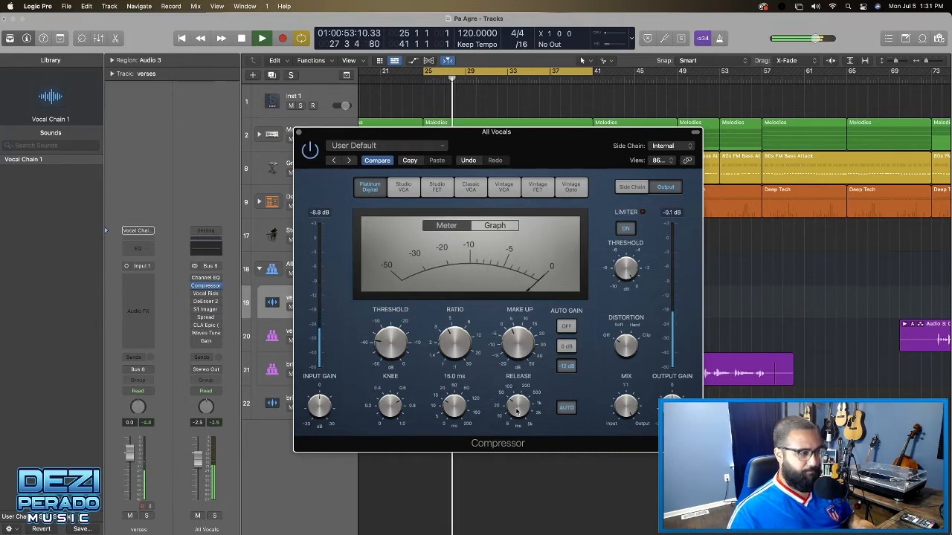
drag(518, 405, 513, 414)
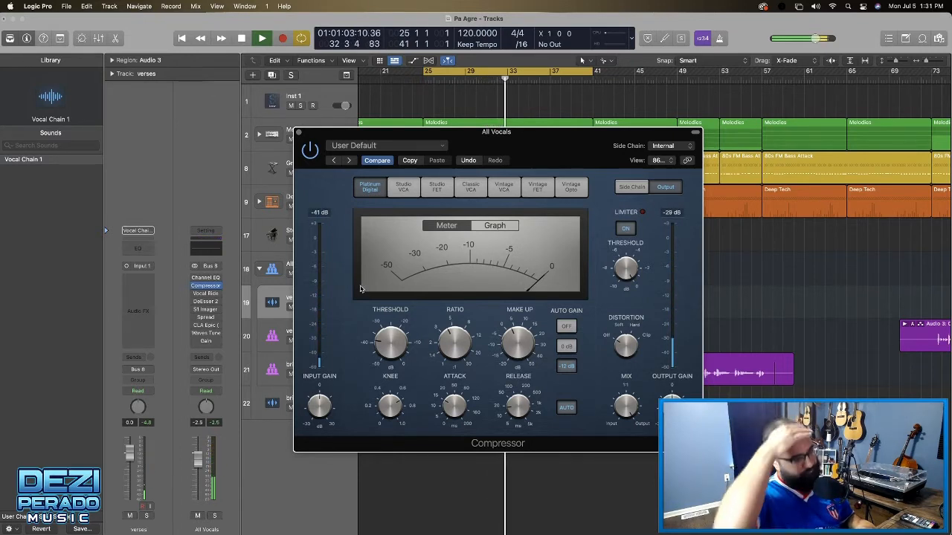
drag(450, 405, 449, 411)
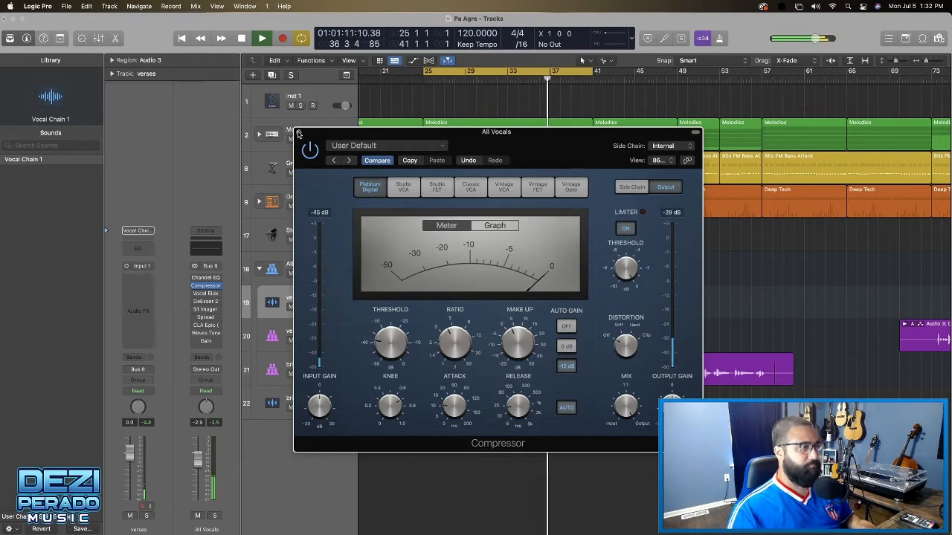
Audition the Studio VCA, Studio FET and Classic VCA compressor models, choose Studio FET, and raise the threshold to about -31 dB
drag(338, 133, 486, 96)
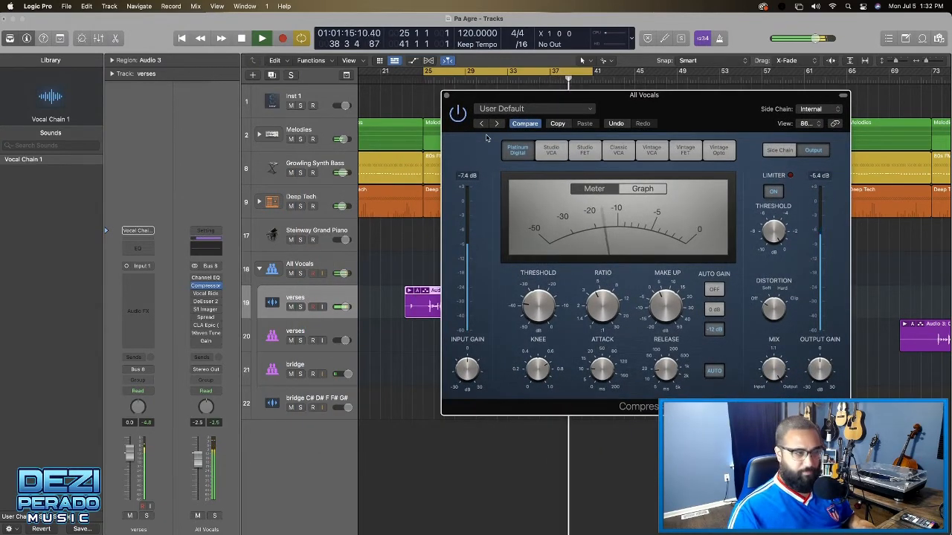
click(550, 151)
key(space)
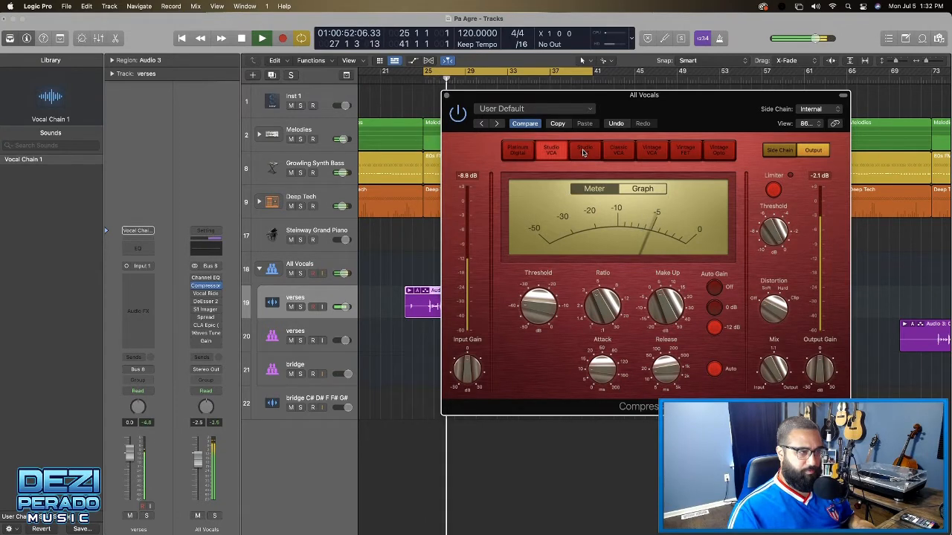
click(584, 152)
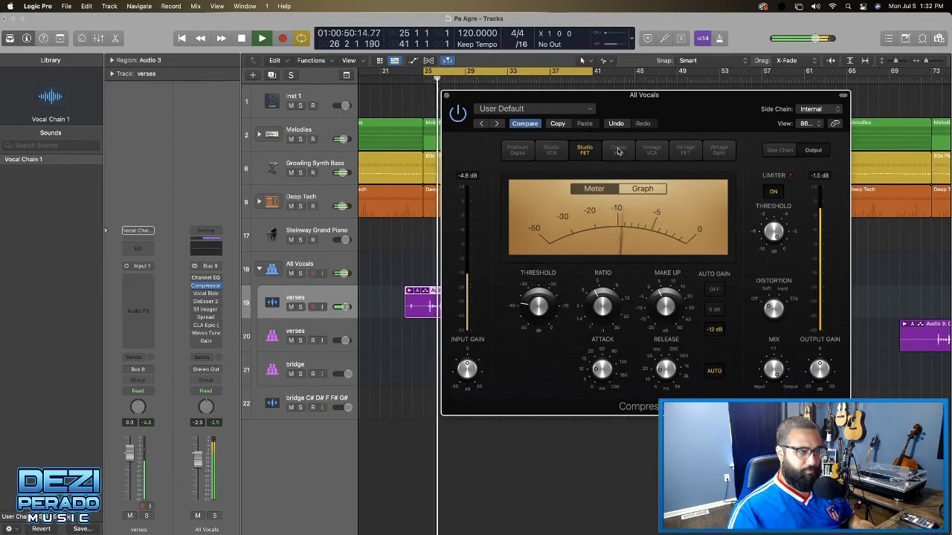
click(618, 151)
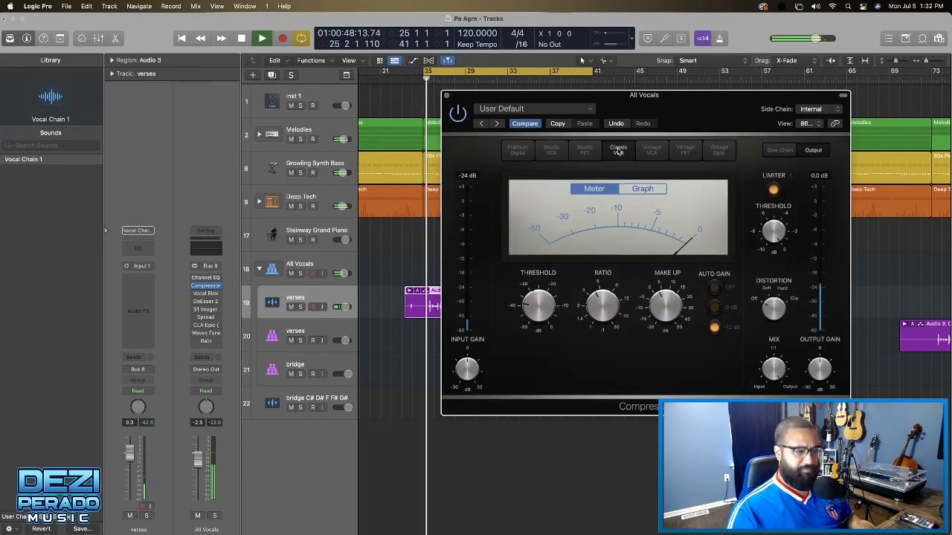
click(585, 150)
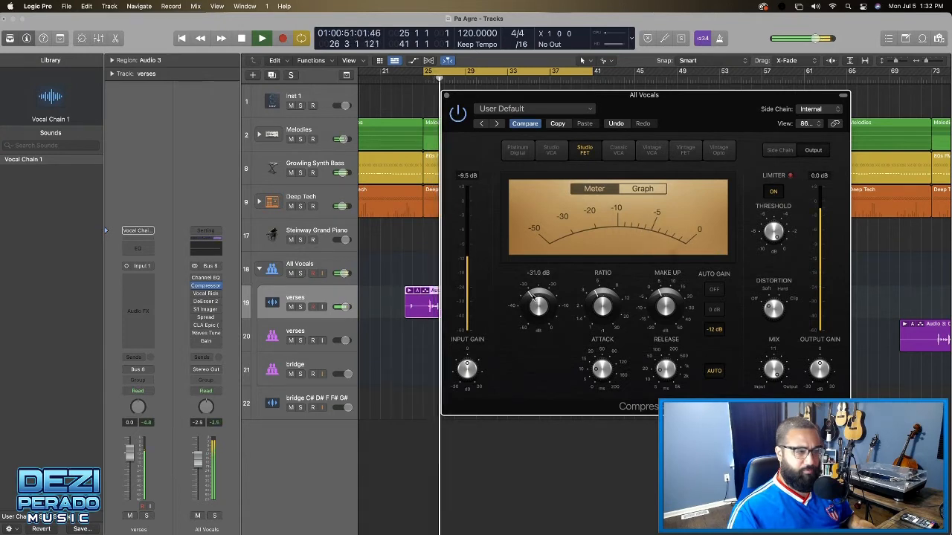
drag(532, 301, 532, 296)
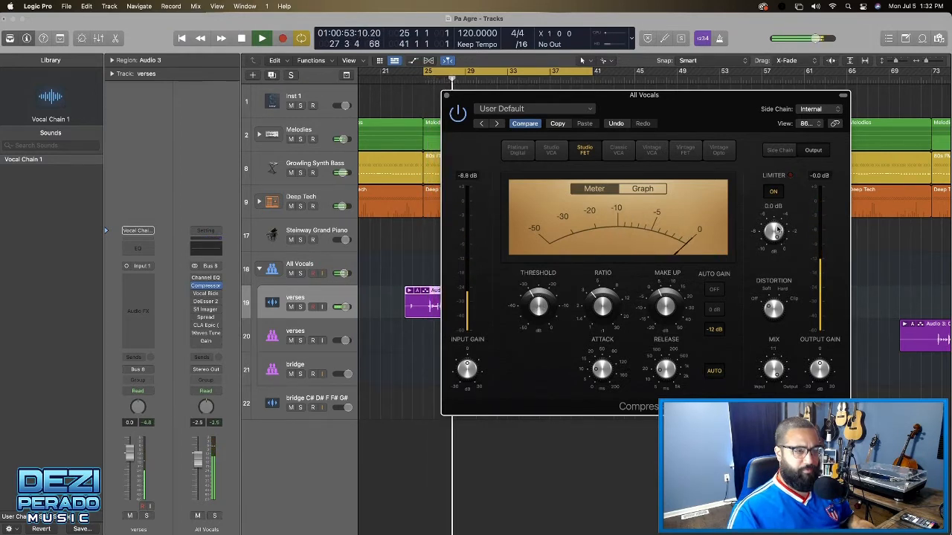
Audition the verse with the current Compressor settings on All Vocals and close the Compressor window
drag(618, 95, 377, 104)
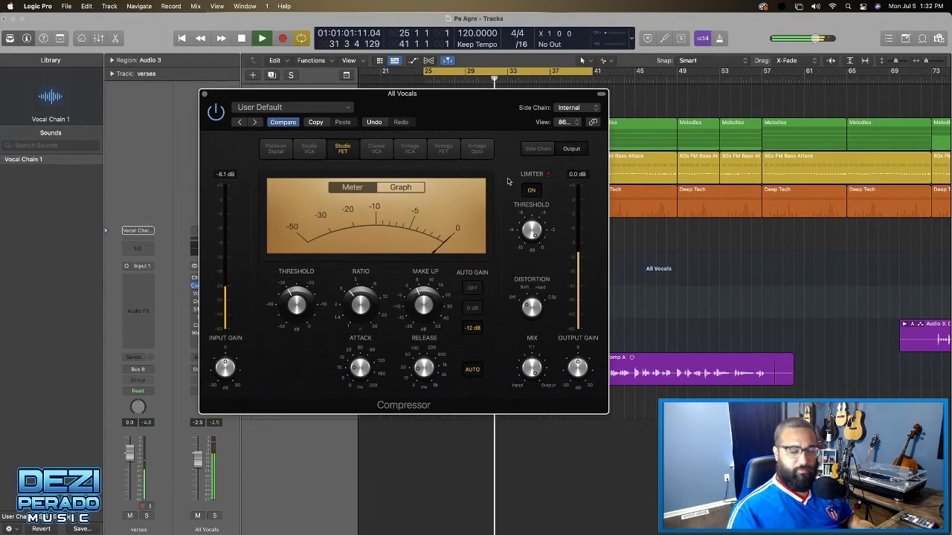
key(space)
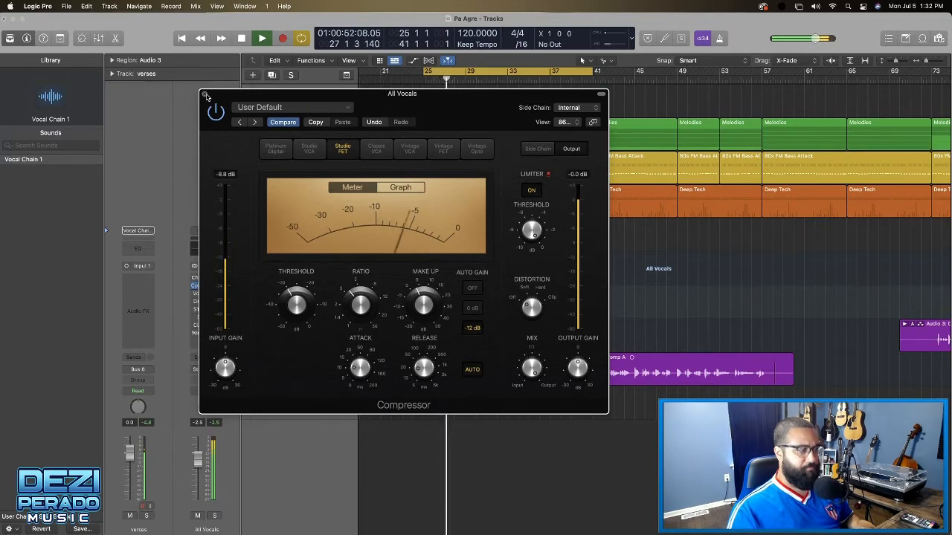
click(205, 95)
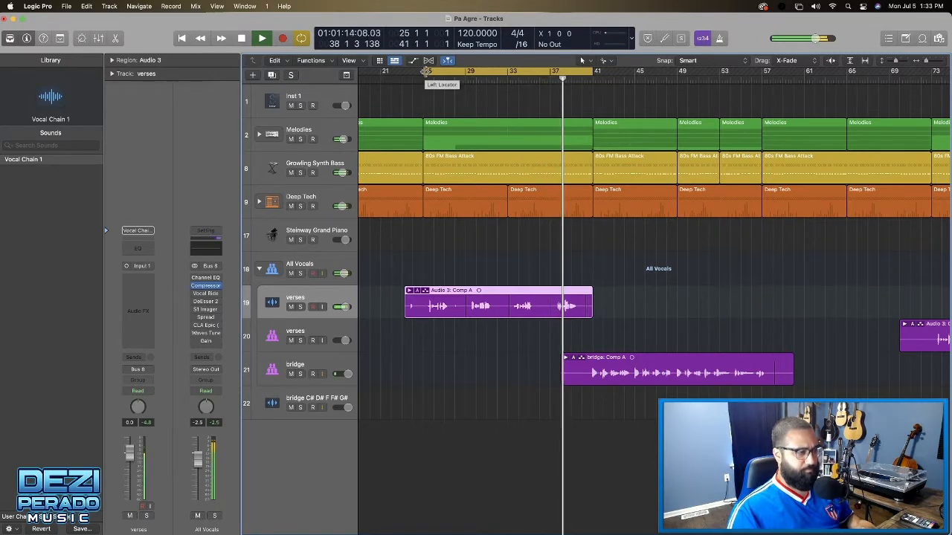
Shorten the cycle range to start at bar 37 and audition the end of the verse
drag(425, 71, 549, 76)
key(space)
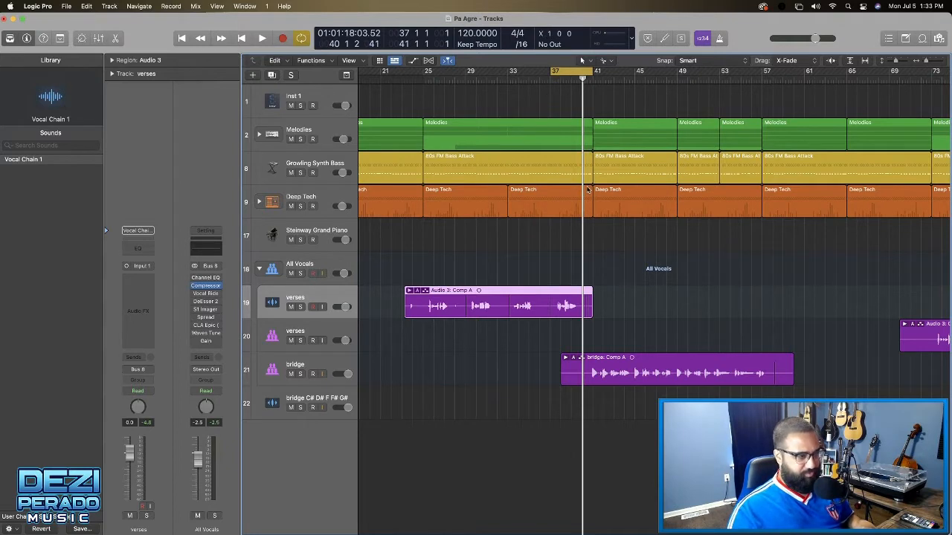
key(space)
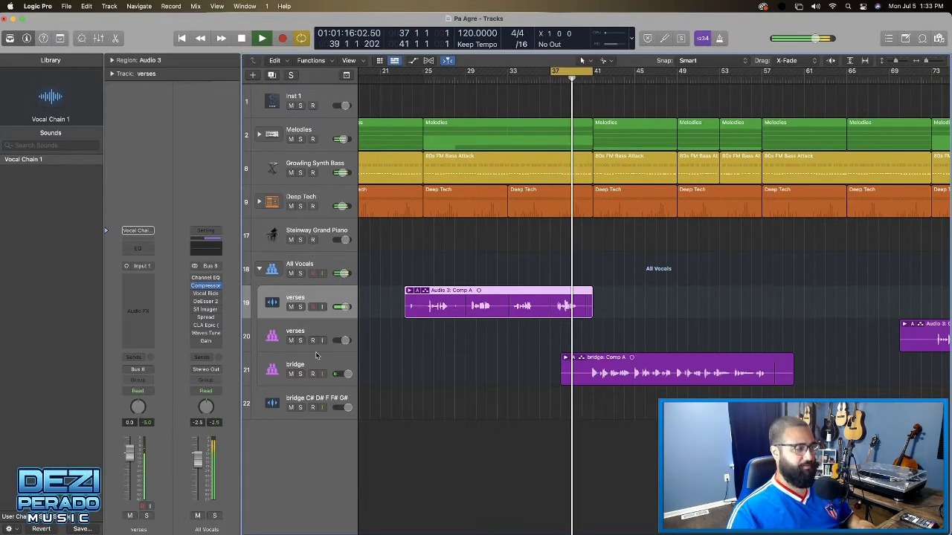
key(space)
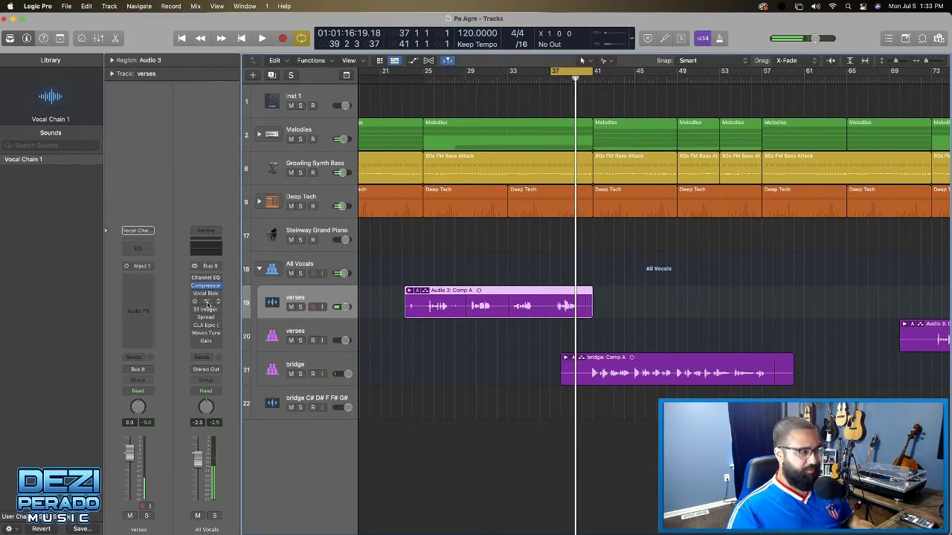
Set the All Vocals DeEsser 2 to a -11 dB threshold and 22.9 dB maximum reduction during playback, and close it
click(206, 302)
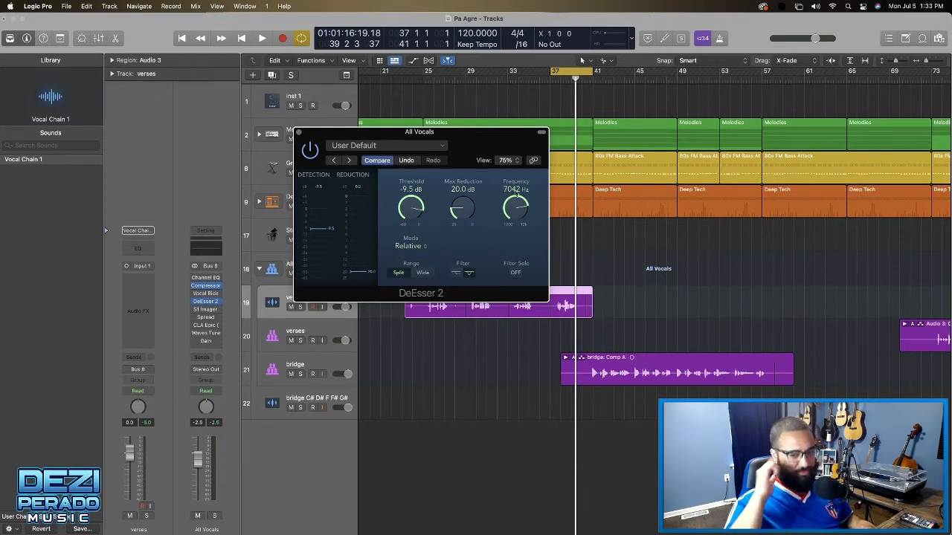
key(space)
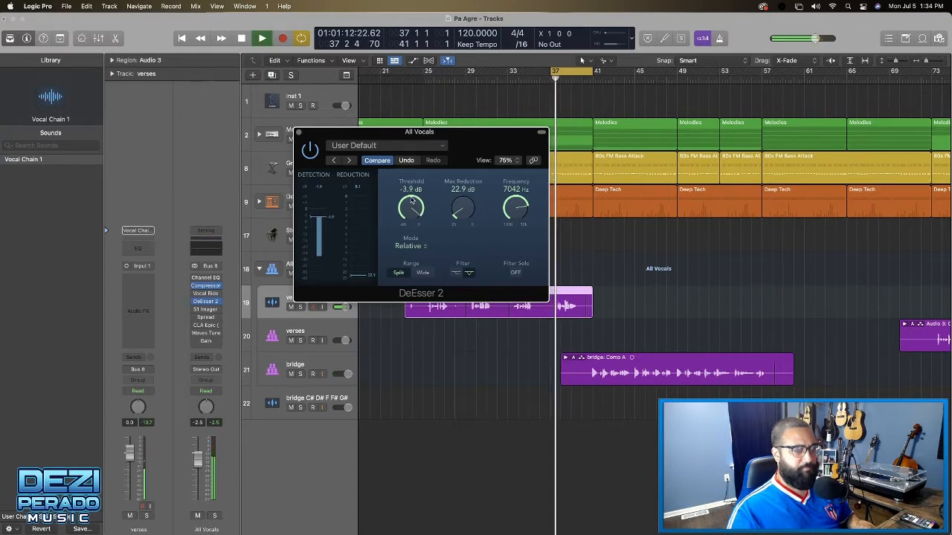
drag(410, 232, 411, 220)
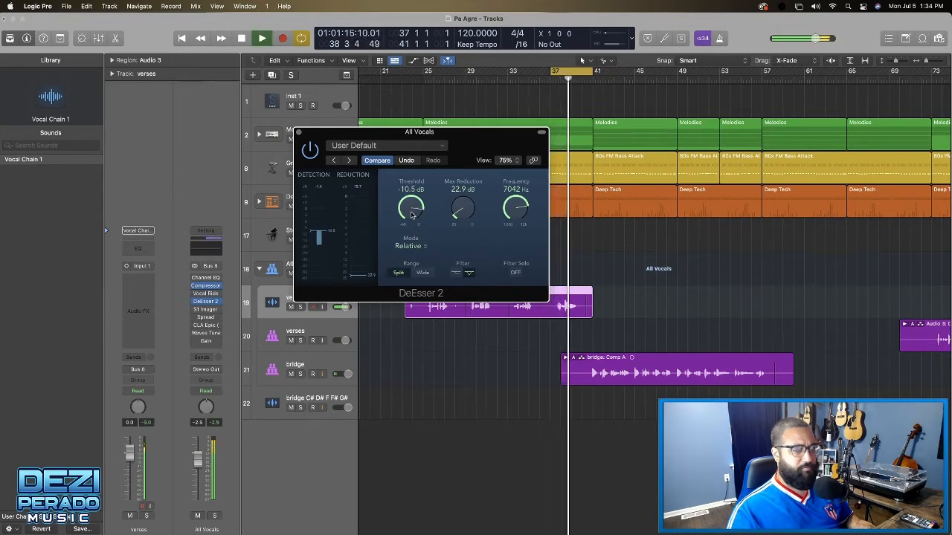
key(space)
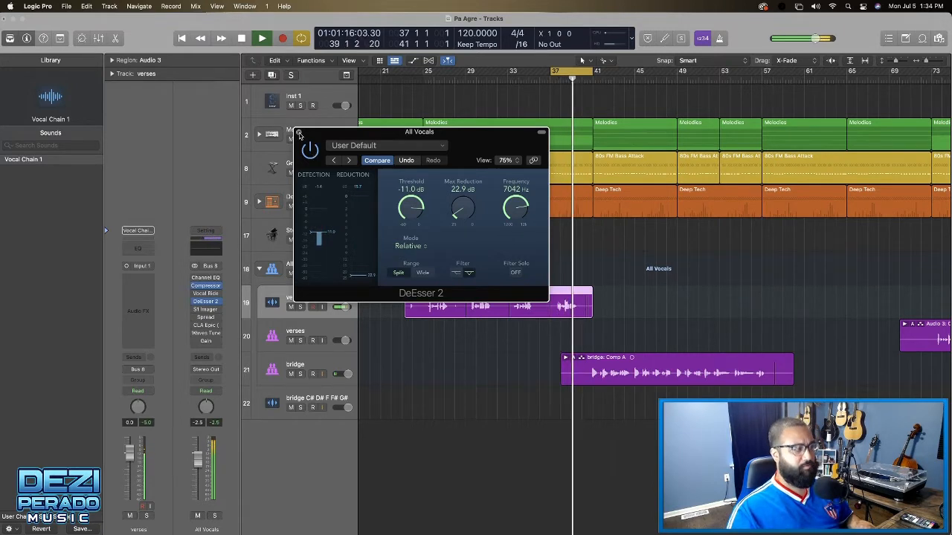
click(299, 134)
key(space)
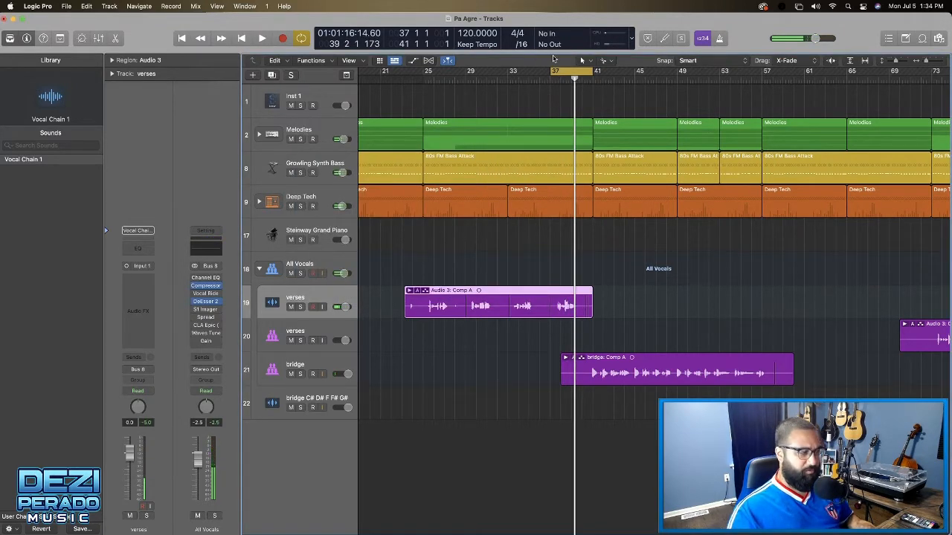
Extend the cycle range back to bar 25 and open the All Vocals Channel EQ while the section plays
drag(554, 69, 427, 73)
key(space)
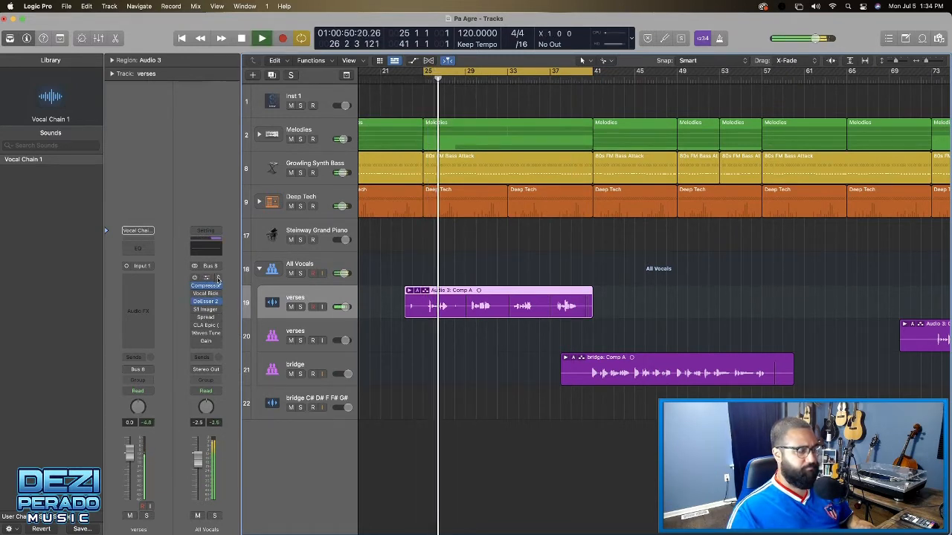
click(217, 278)
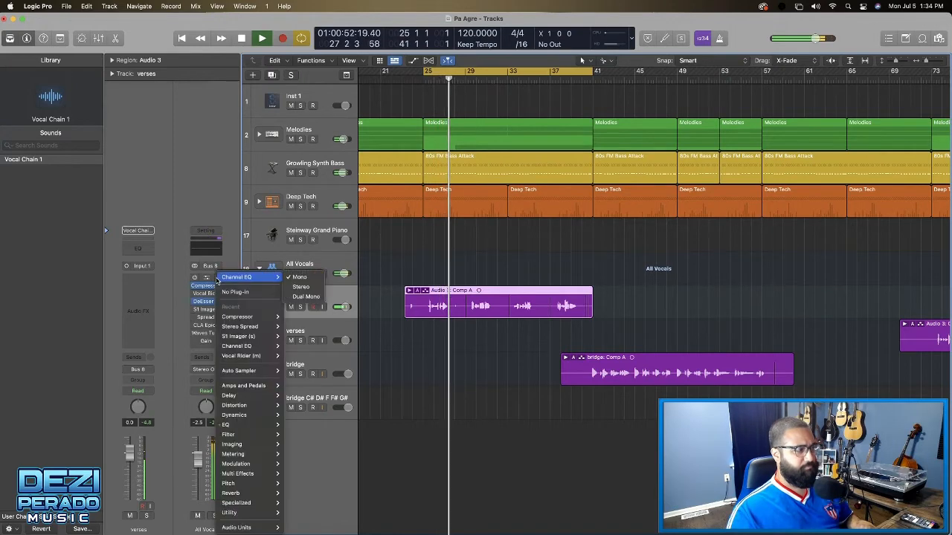
click(202, 279)
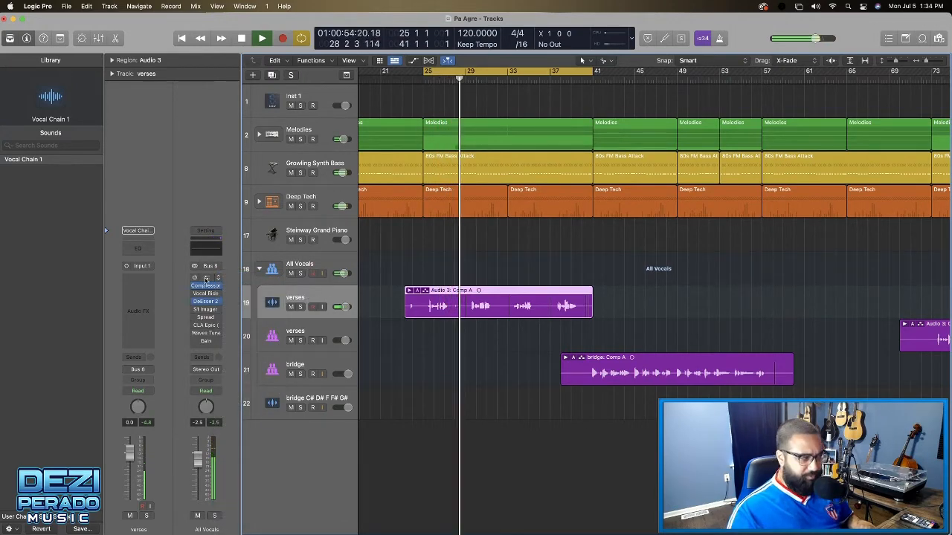
click(211, 280)
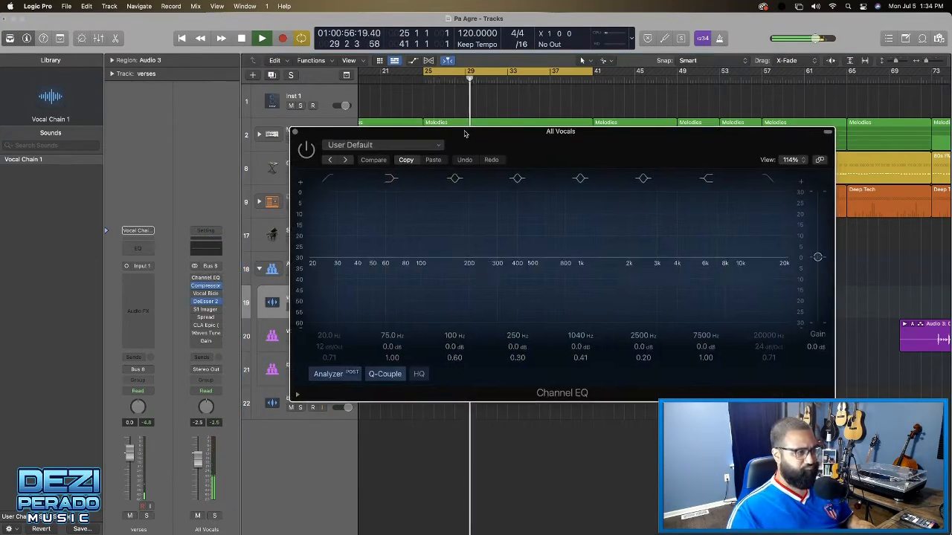
drag(520, 131, 443, 119)
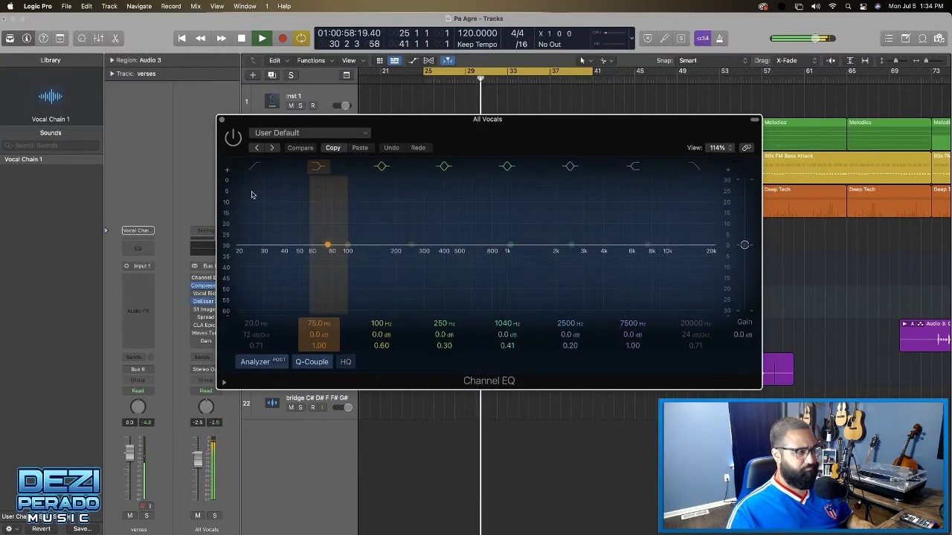
Try a gentle 12 dB/octave low cut between about 20 and 33 Hz on the Channel EQ, and switch the band off
click(254, 167)
drag(237, 252, 268, 287)
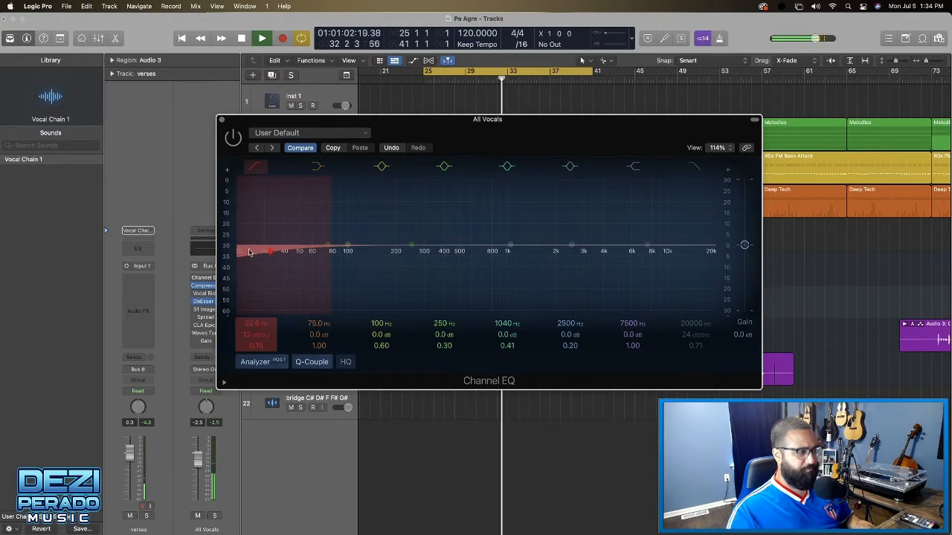
mouse_move(242, 258)
mouse_down()
mouse_move(416, 266)
mouse_move(456, 251)
mouse_move(244, 249)
mouse_up()
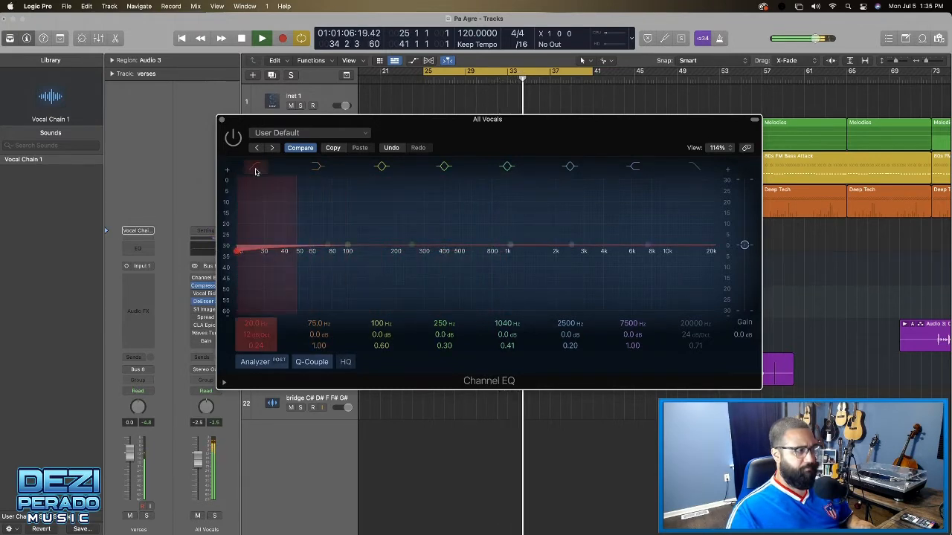
click(255, 167)
Open the list of Channel EQ presets for the All Vocals stack
click(314, 132)
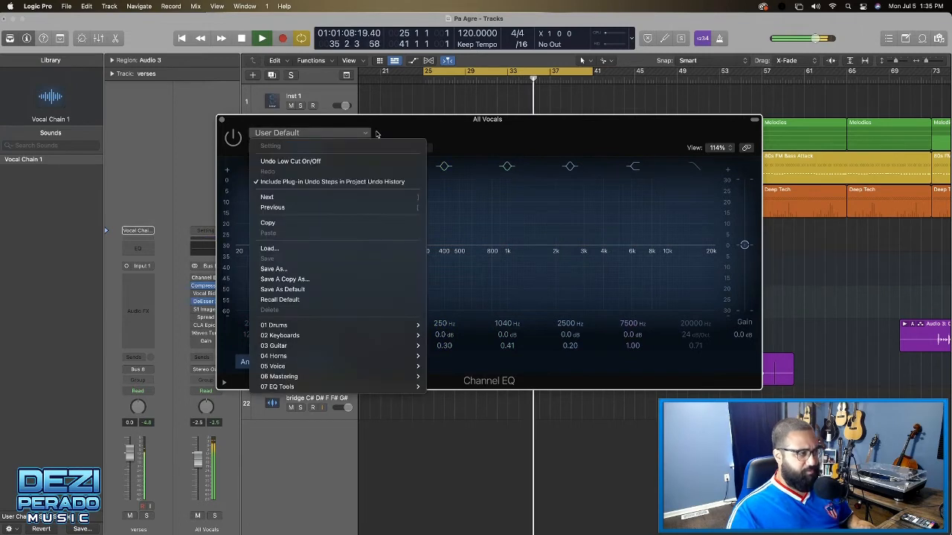
Load the Male Lead Vocal preset into the All Vocals Channel EQ and set the low-mid bell to 290 Hz, +3.0 dB
mouse_move(352, 346)
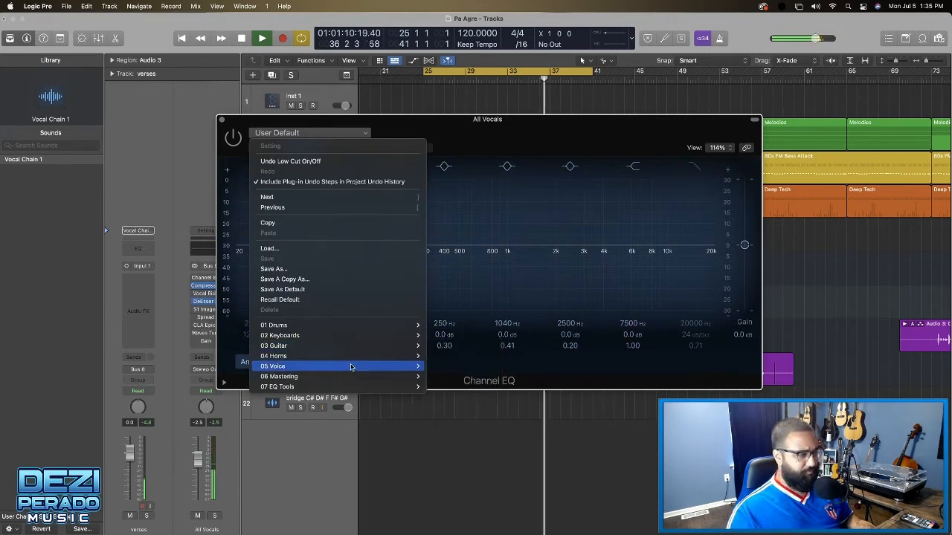
mouse_move(402, 366)
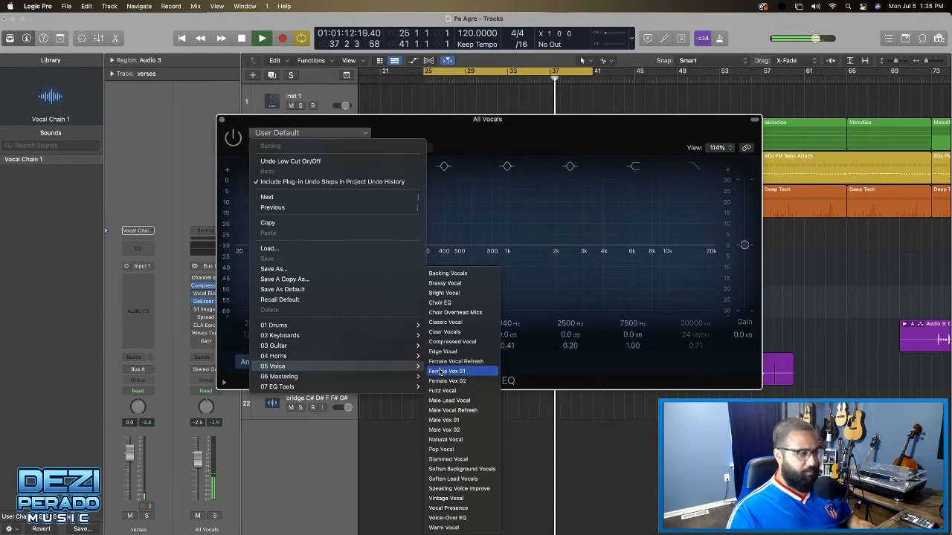
click(447, 402)
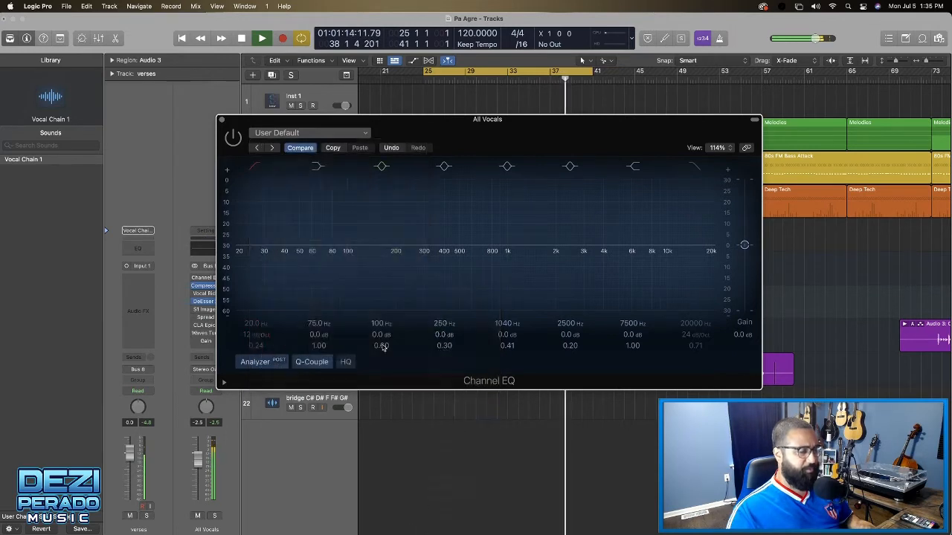
drag(395, 250, 422, 240)
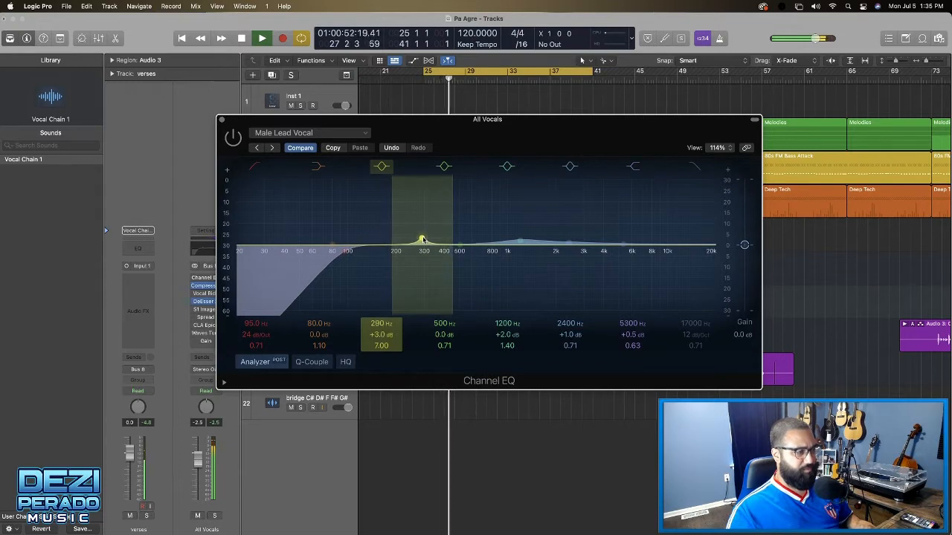
Set the EQ's upper-mid bell to 1320 Hz, +1.6 dB and the high shelf to 6450 Hz, +0.2 dB, turning off the band between them
drag(521, 241, 531, 244)
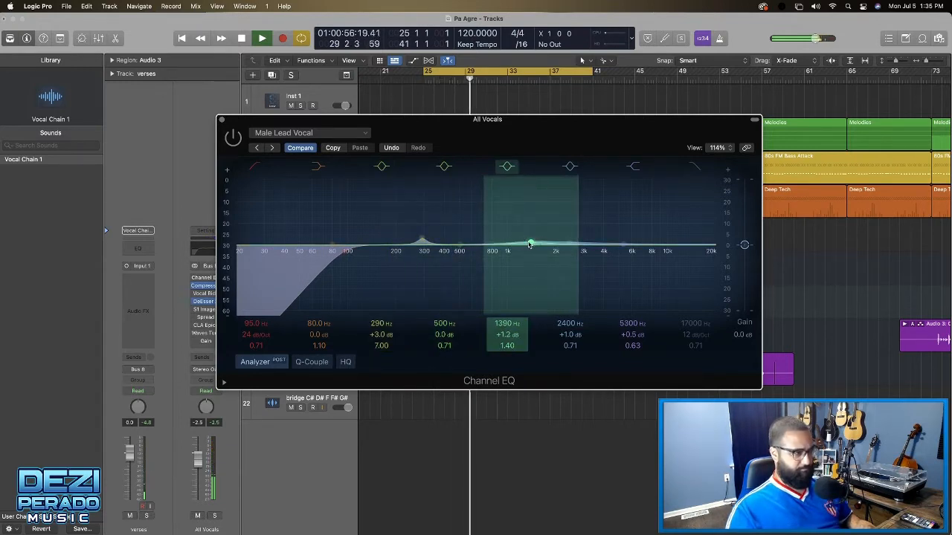
mouse_move(521, 243)
mouse_down()
mouse_move(547, 240)
mouse_move(533, 243)
mouse_up()
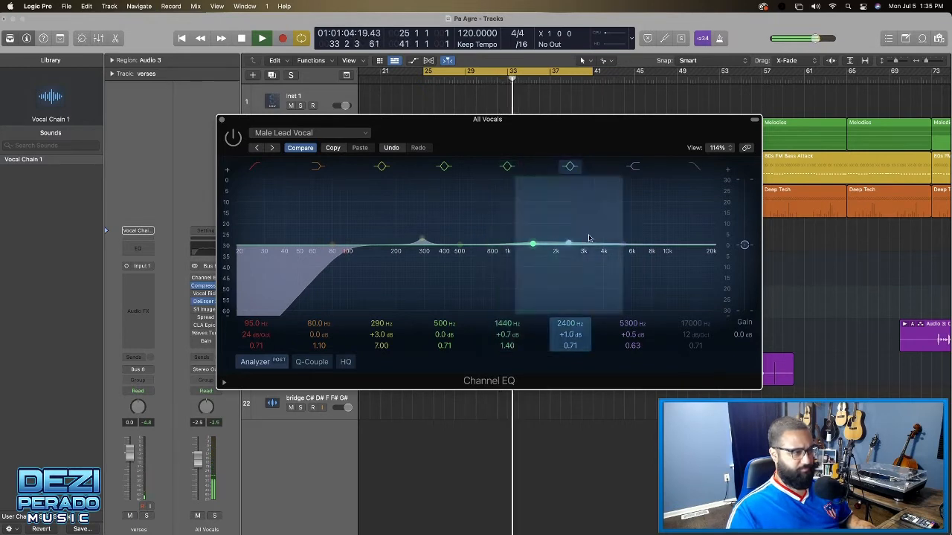
mouse_move(581, 245)
mouse_down()
mouse_move(628, 201)
mouse_move(619, 221)
mouse_move(557, 245)
mouse_move(567, 248)
mouse_up()
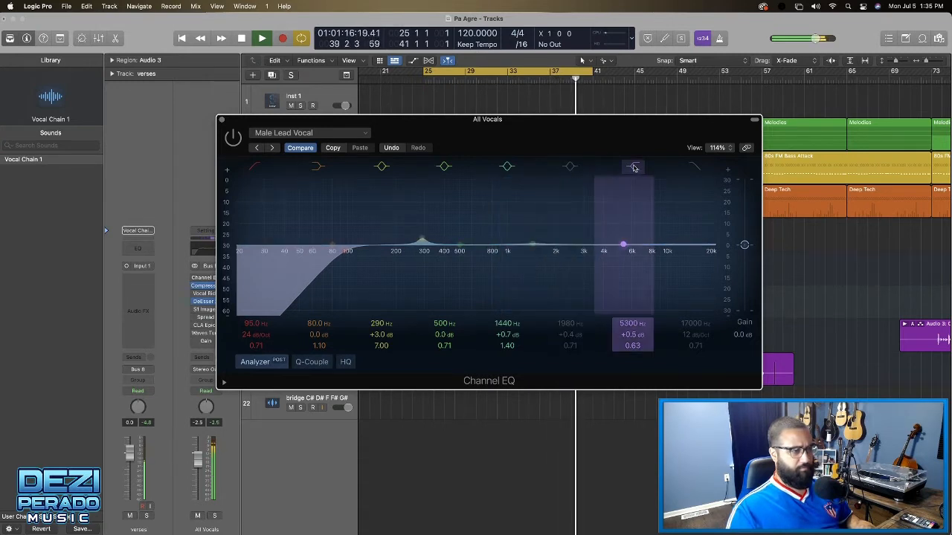
mouse_move(622, 245)
mouse_down()
mouse_move(630, 232)
mouse_move(633, 247)
mouse_up()
mouse_move(533, 244)
mouse_down()
mouse_move(571, 234)
mouse_move(527, 242)
mouse_up()
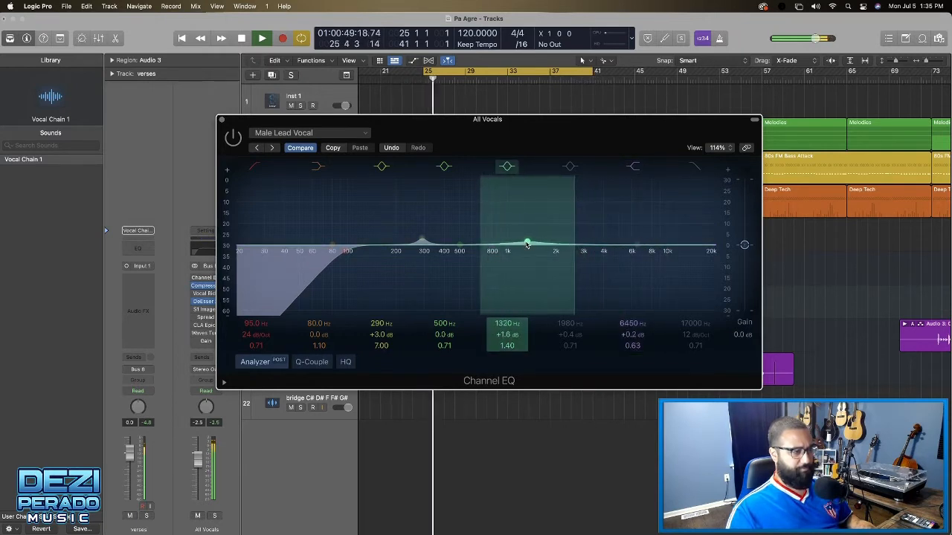
Turn the bell between the upper-mid band and high shelf back on and set it to 4040 Hz, +8.5 dB with a Q of 2.30
click(570, 166)
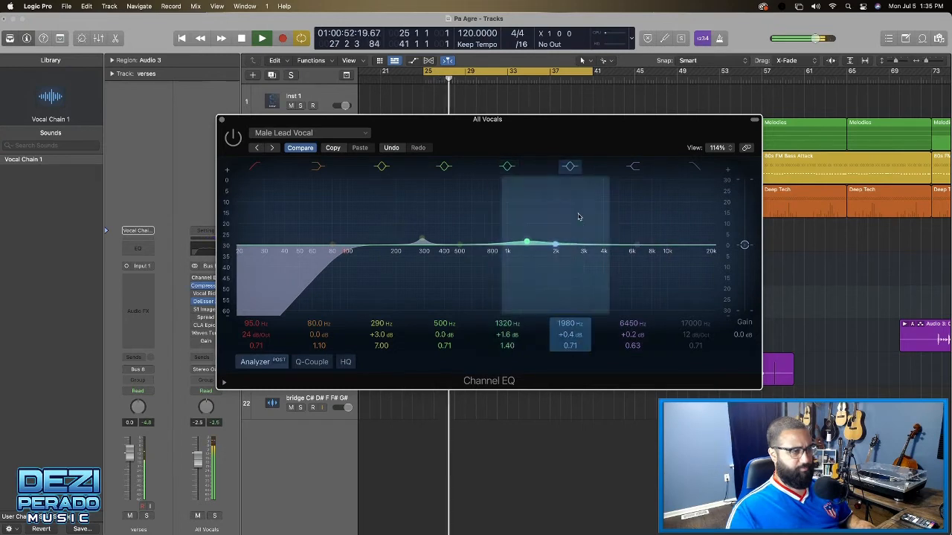
mouse_move(578, 216)
mouse_down()
mouse_move(614, 234)
mouse_move(590, 236)
mouse_move(618, 179)
mouse_move(613, 211)
mouse_up()
mouse_move(480, 121)
mouse_down()
mouse_move(518, 233)
mouse_move(534, 357)
mouse_move(501, 132)
mouse_move(487, 126)
mouse_up()
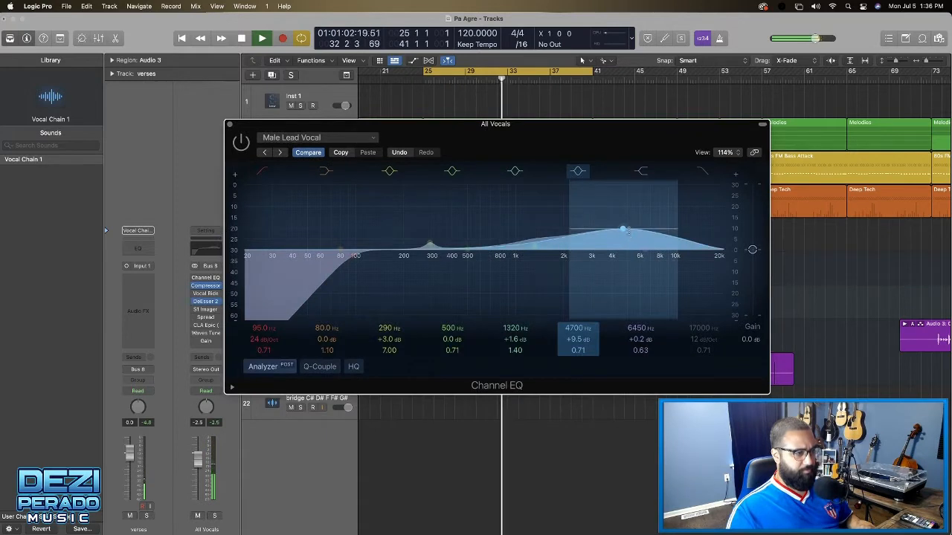
mouse_move(624, 231)
mouse_down()
mouse_move(663, 236)
mouse_move(612, 233)
mouse_up()
Compare the vocals with the Channel EQ bypassed and active, and reduce the presence boost to 3720 Hz, +5.9 dB with a Q of 1.90
click(240, 142)
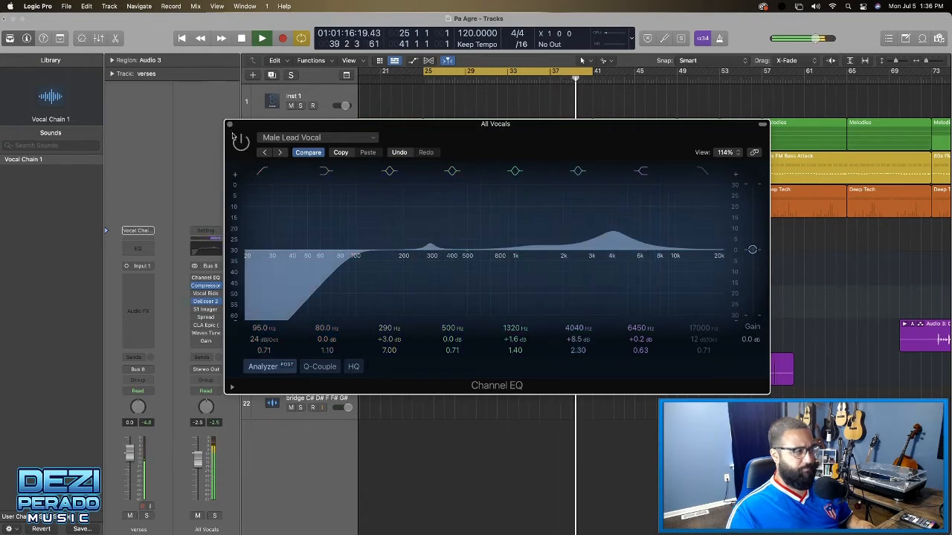
click(240, 142)
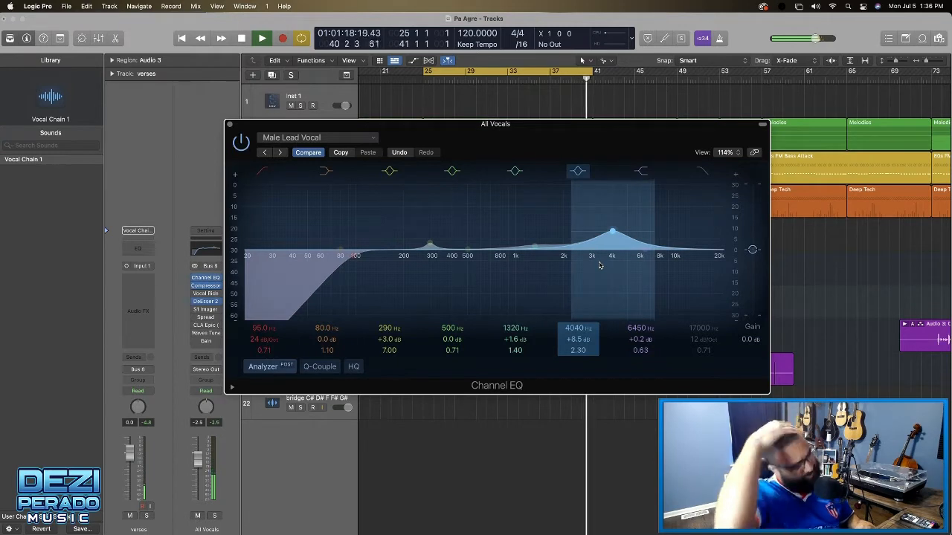
scroll(599, 265, down, 2)
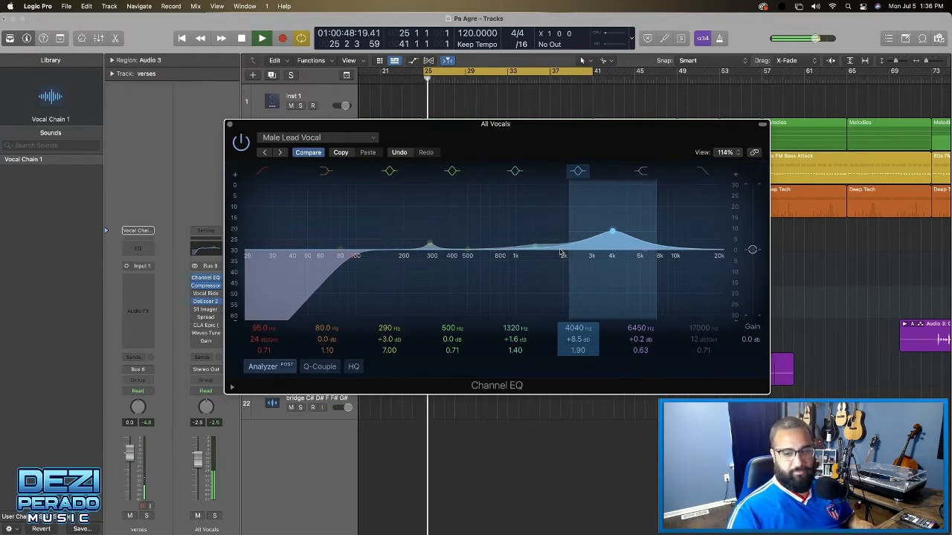
mouse_move(612, 233)
mouse_down()
mouse_move(597, 235)
mouse_move(626, 232)
mouse_move(637, 195)
mouse_move(607, 240)
mouse_up()
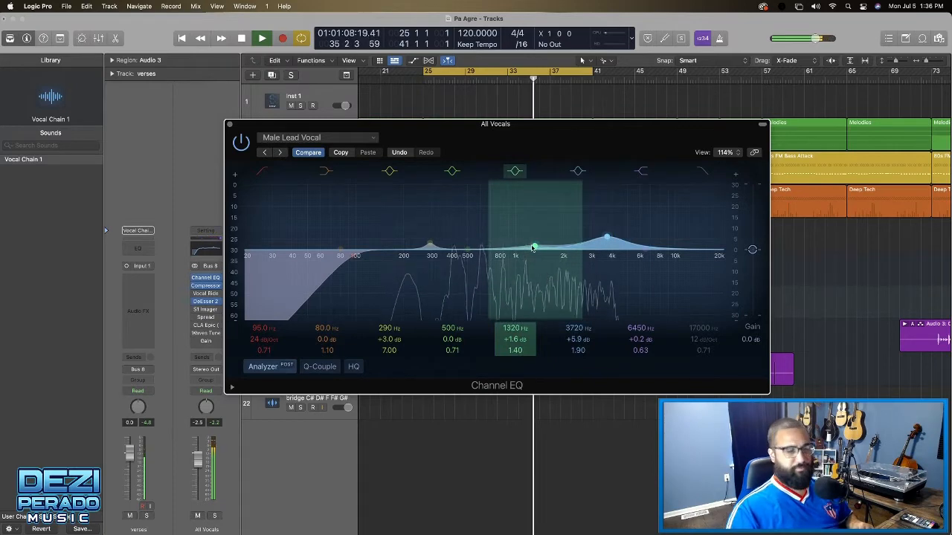
drag(459, 120, 411, 94)
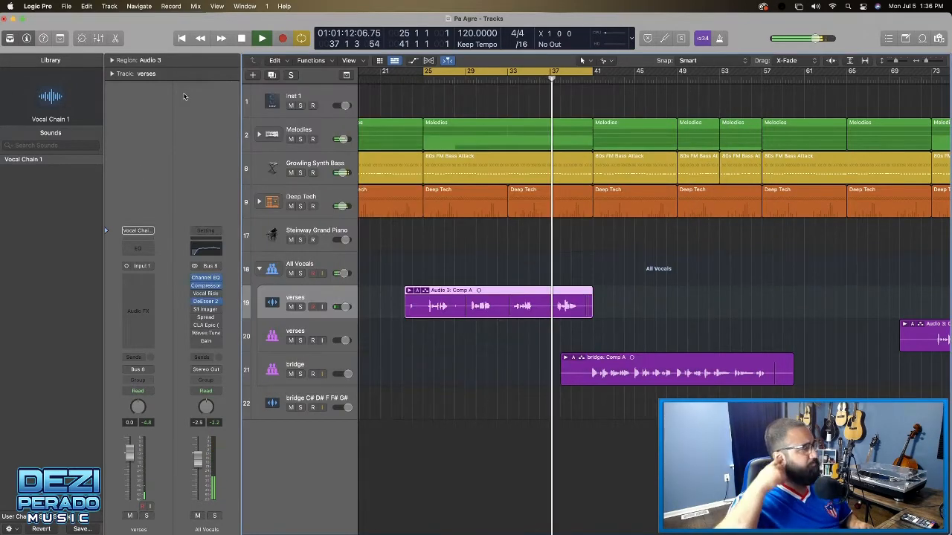
Play the loop briefly, then open and enable Vocal Rider on the All Vocals channel, placing its window clear of the track headers
key(space)
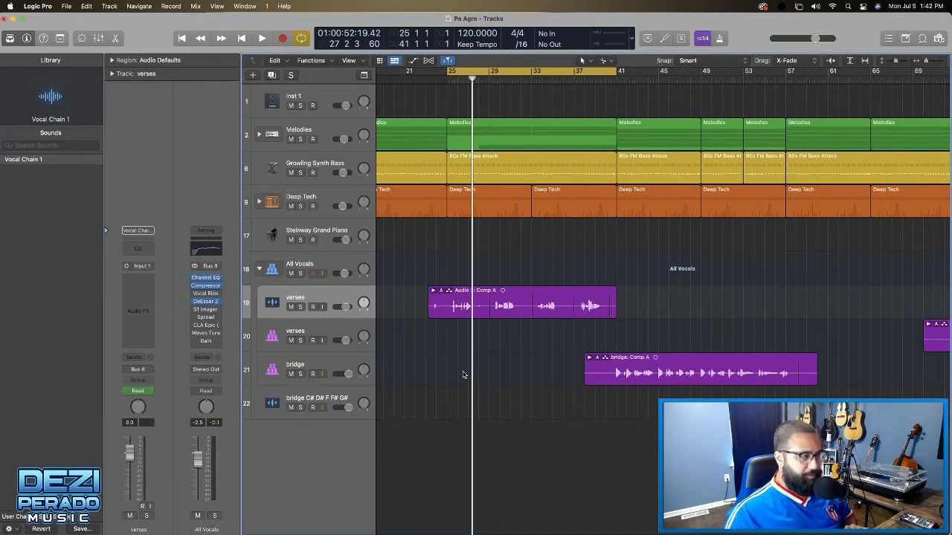
key(space)
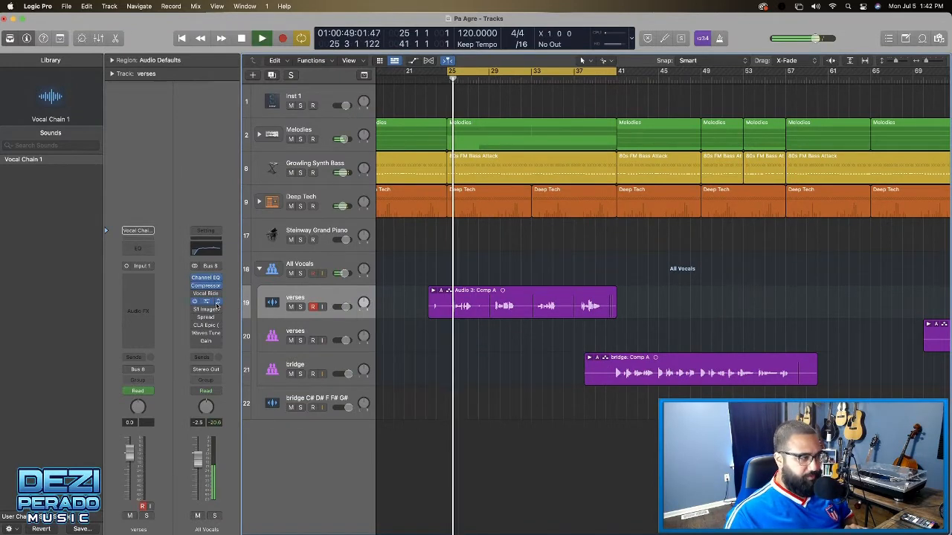
key(space)
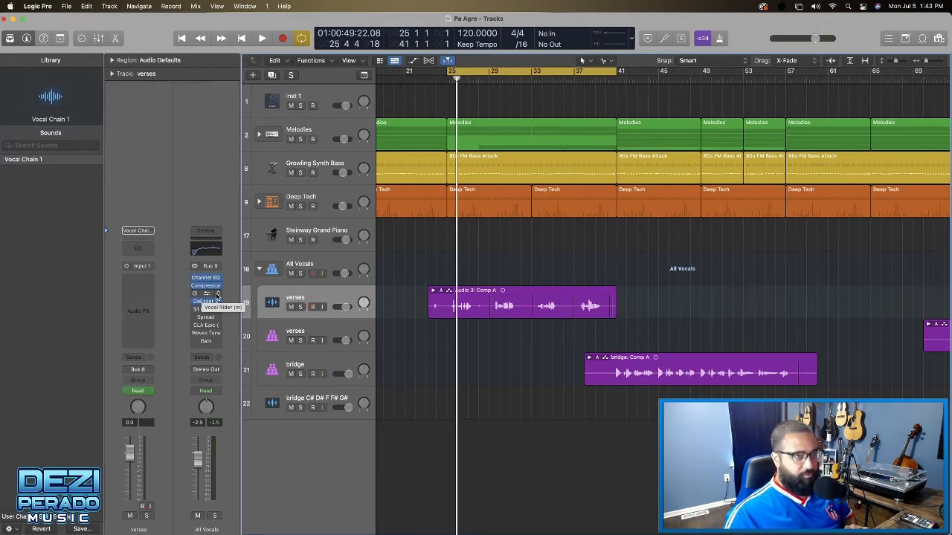
click(206, 293)
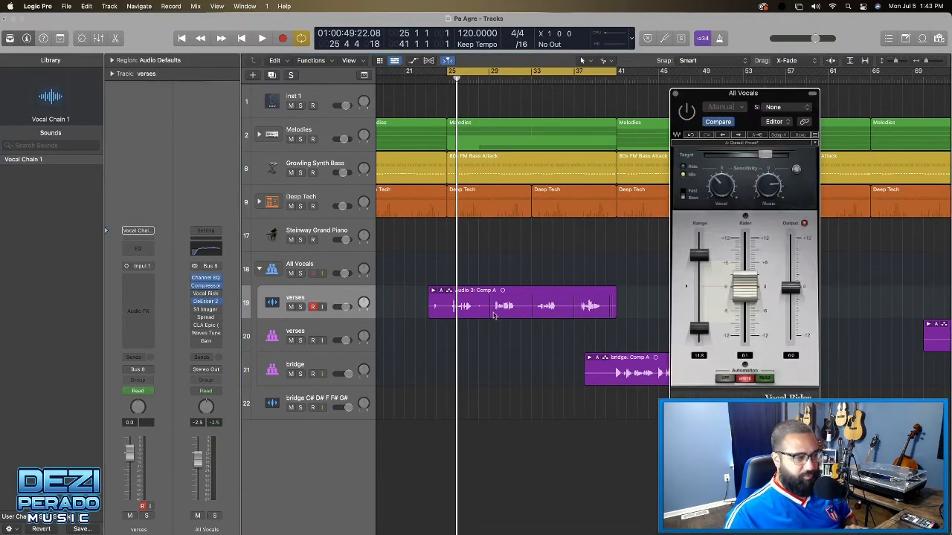
drag(702, 97, 342, 79)
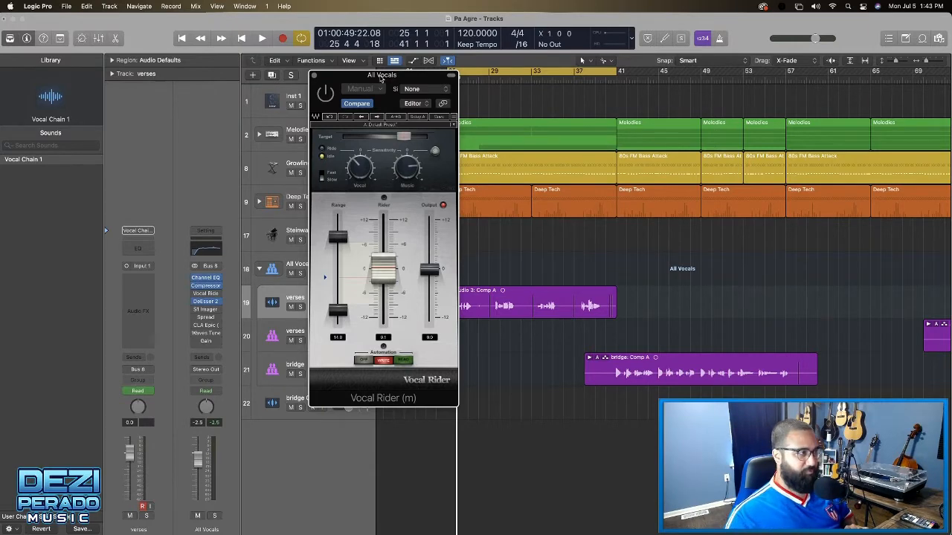
drag(381, 78, 601, 73)
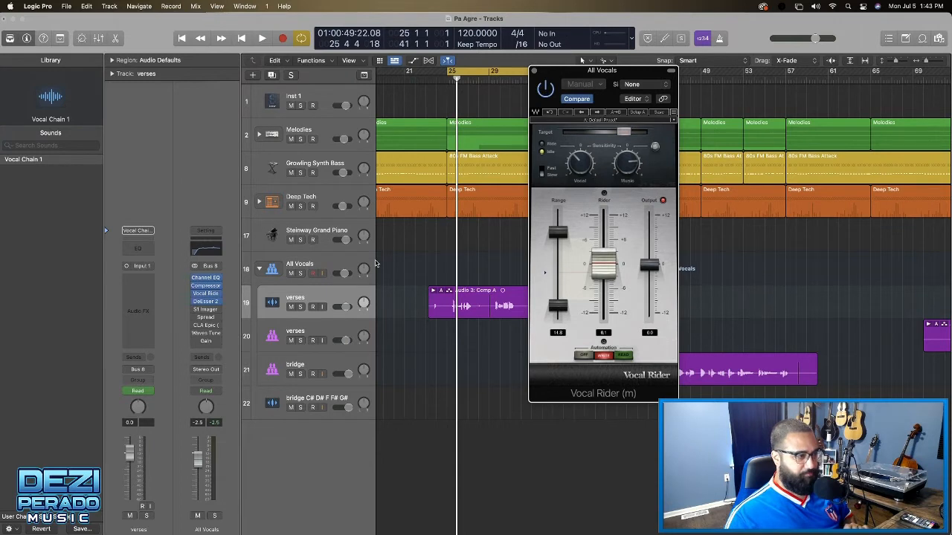
Adjust Vocal Rider's upper and lower range limits while the vocal loop plays
key(space)
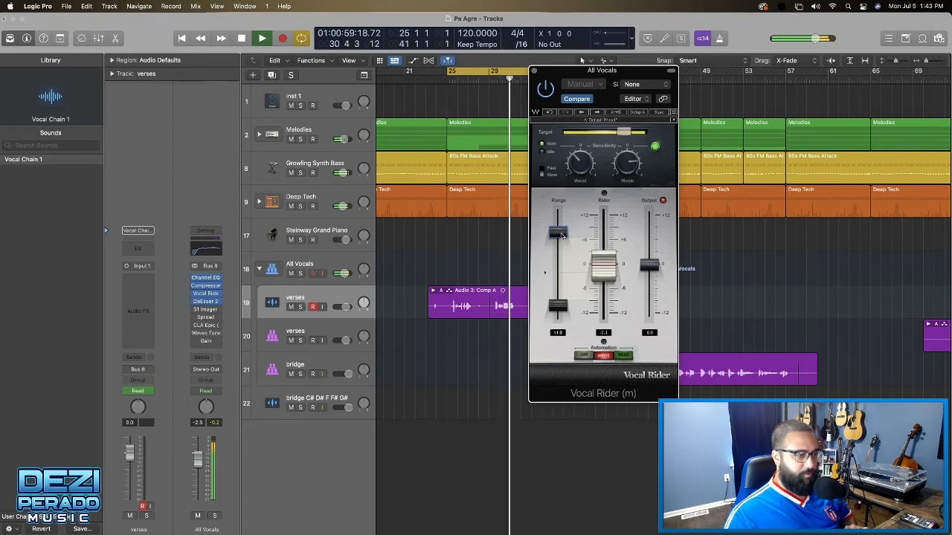
drag(560, 235, 561, 244)
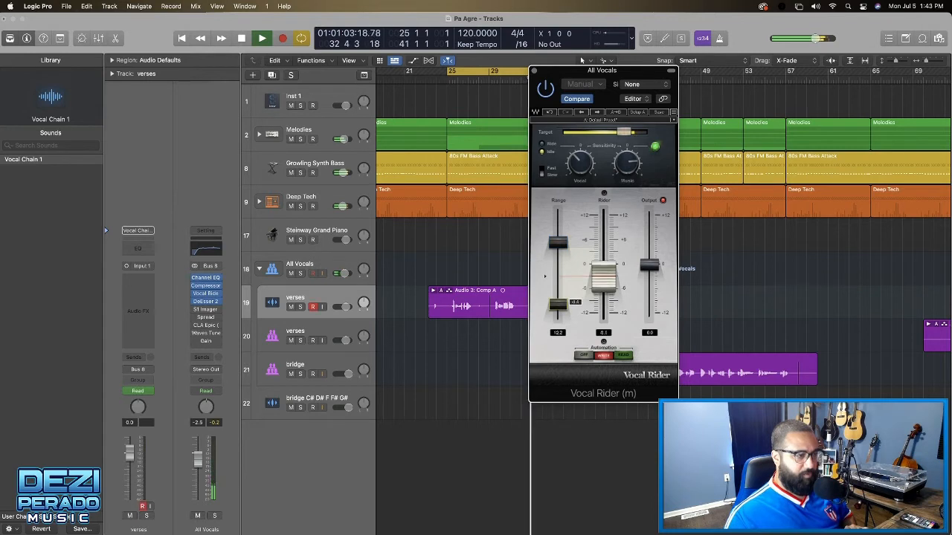
drag(558, 305, 558, 303)
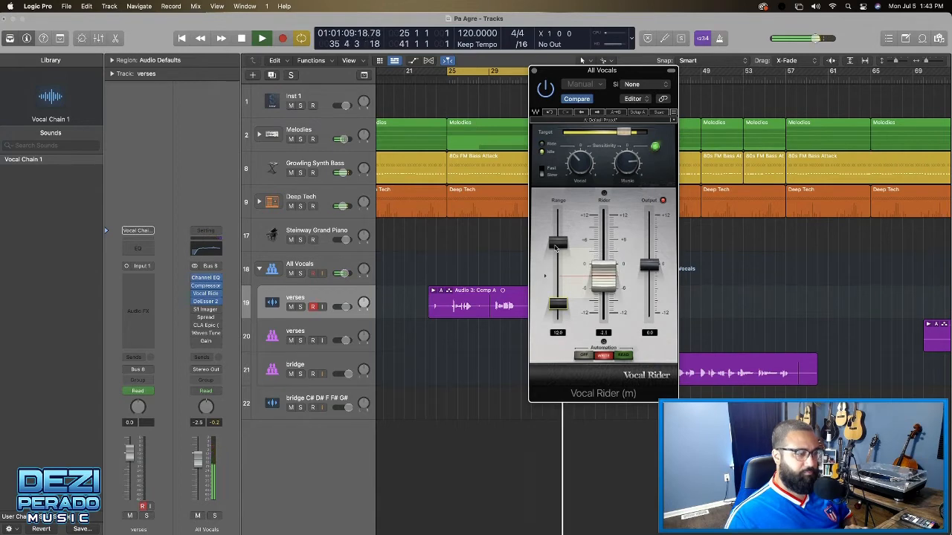
drag(556, 244, 556, 240)
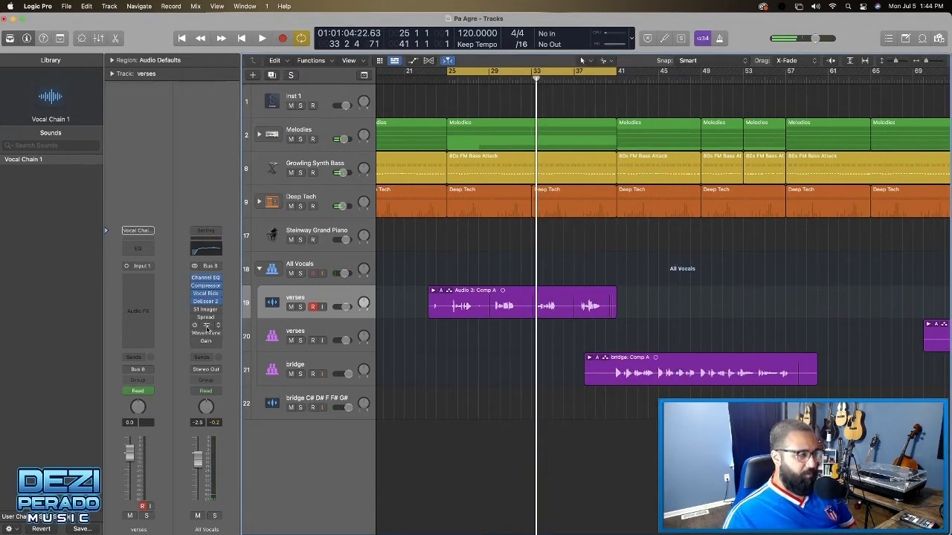
Open CLA Epic on the All Vocals channel and view the settings of reverbs B, C and D, ending on Space
click(207, 326)
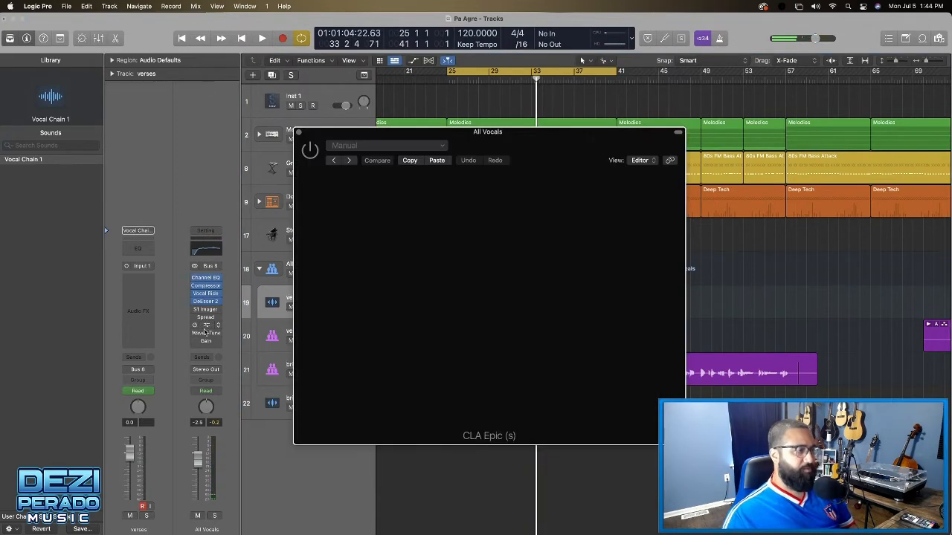
drag(497, 134, 522, 79)
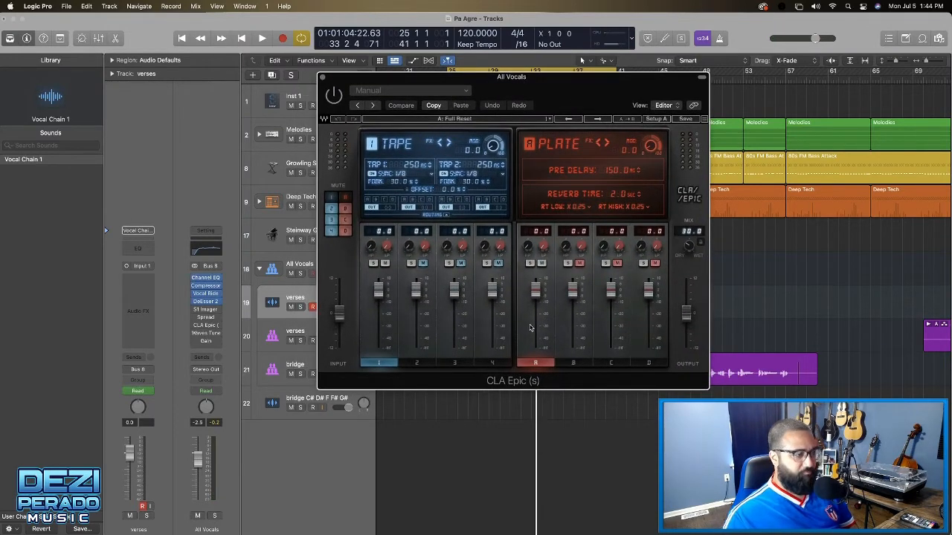
click(573, 290)
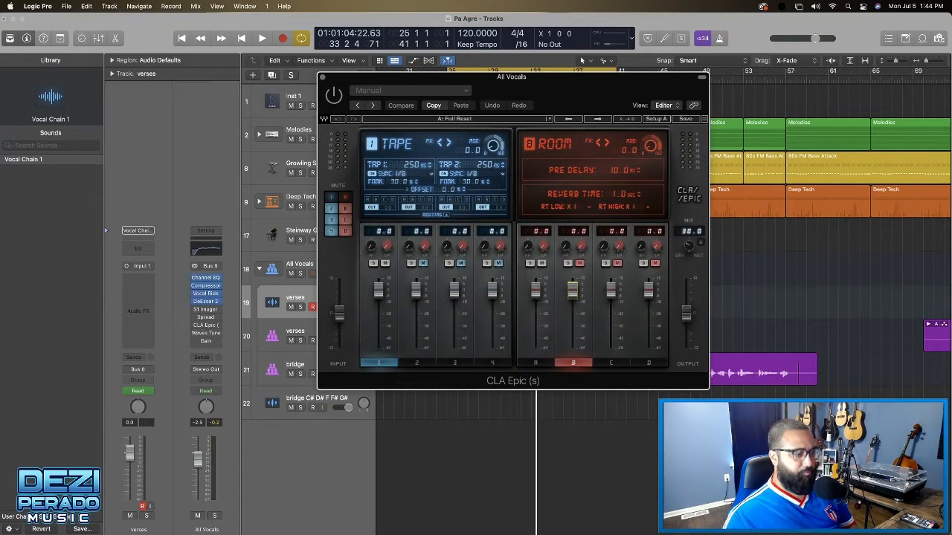
click(611, 291)
click(649, 290)
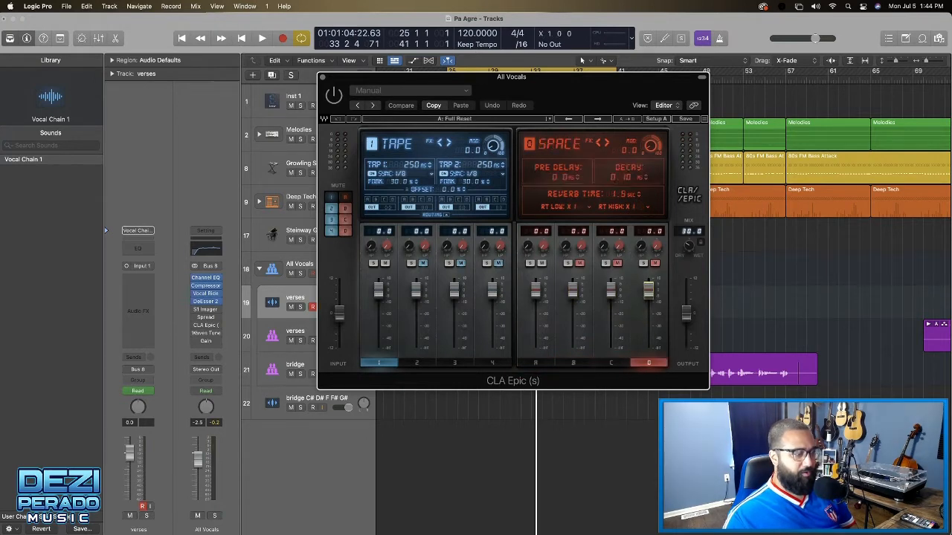
View CLA Epic's delays 2 to 4, mute the Tape delay, and select the Plate reverb
click(416, 290)
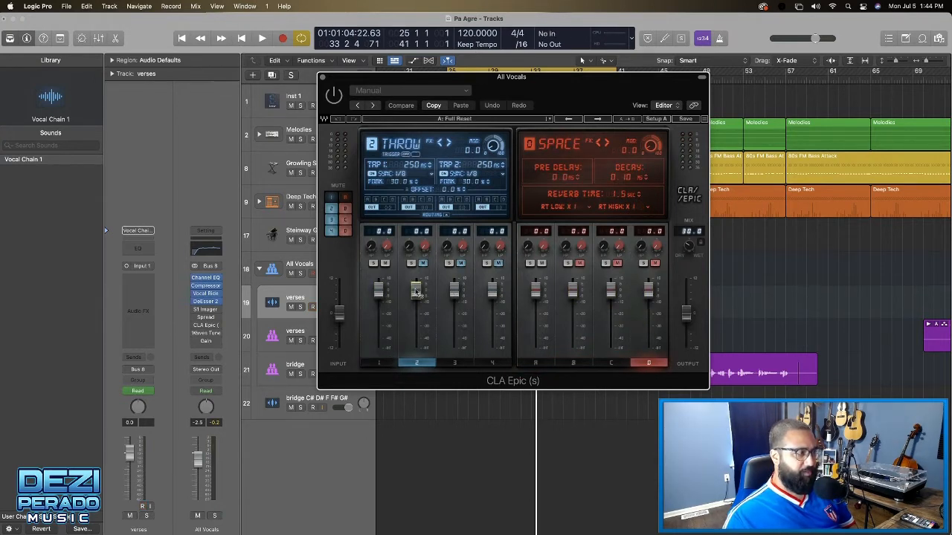
click(454, 290)
click(501, 293)
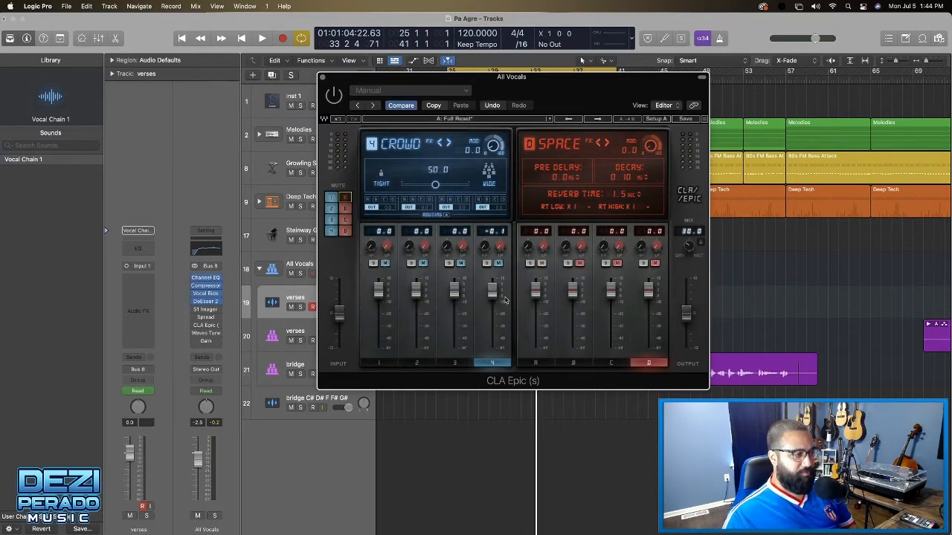
click(537, 295)
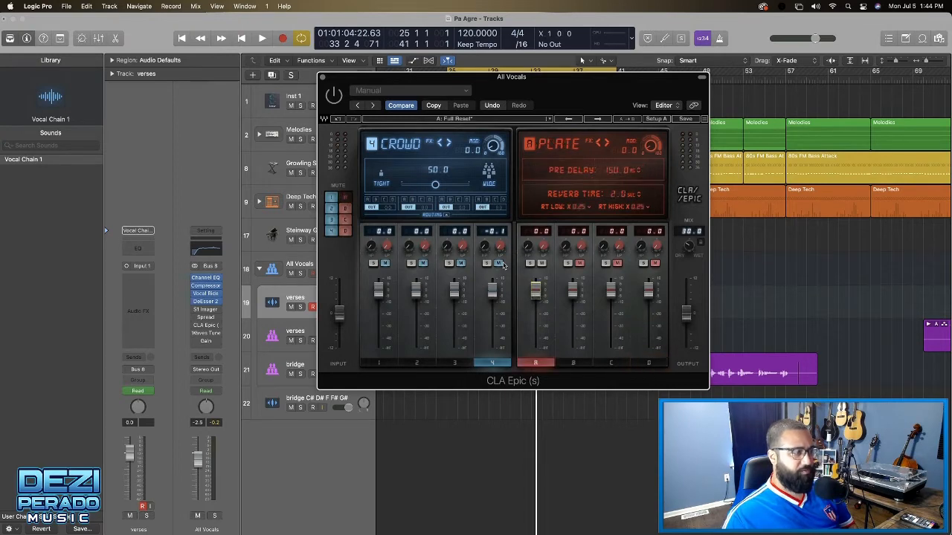
Play the loop with CLA Epic enabled, raise the Plate reverb's level to 3.1 and adjust its low-cut filter
key(space)
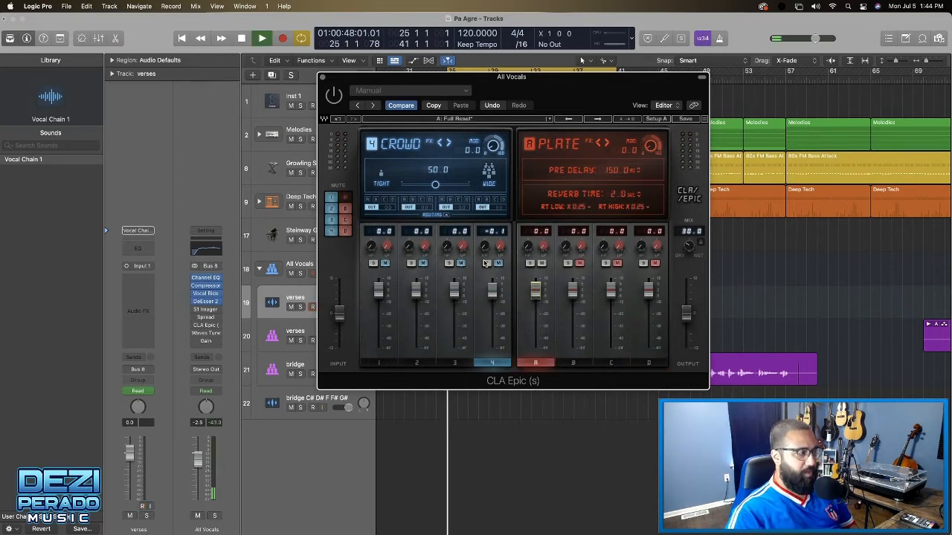
click(337, 93)
click(330, 94)
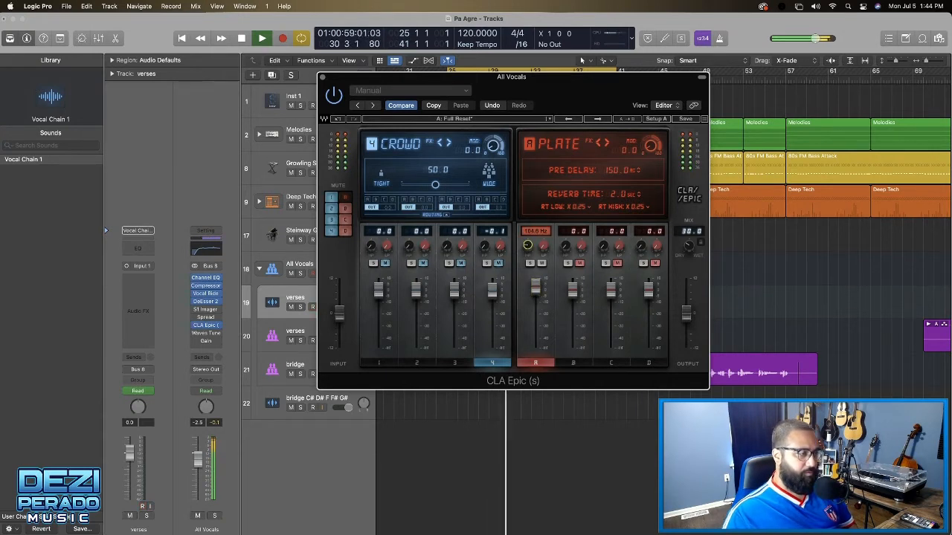
mouse_move(527, 246)
mouse_down()
mouse_move(526, 259)
mouse_move(527, 246)
mouse_up()
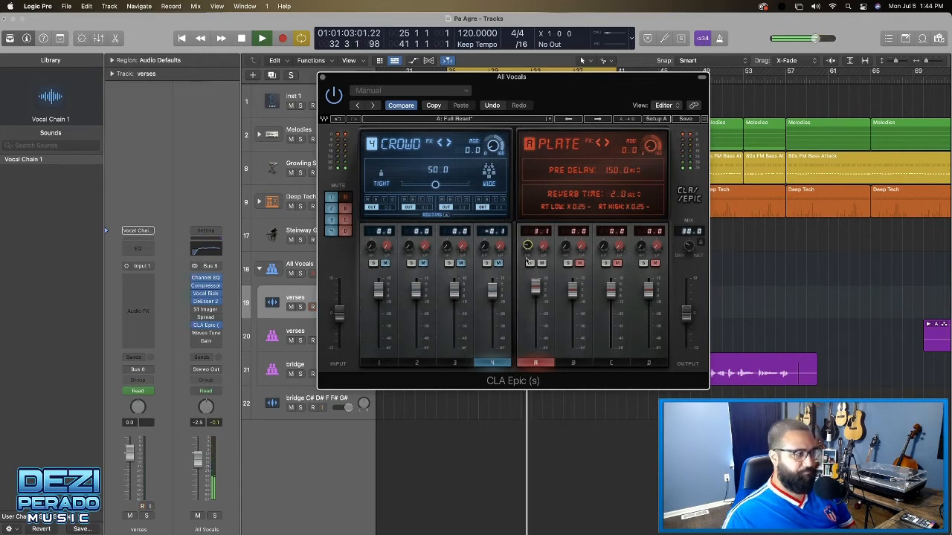
Fine-tune the Plate reverb's low-cut filter, and lower the verses channel to -4.7 dB with its automation turned off
drag(526, 250, 527, 246)
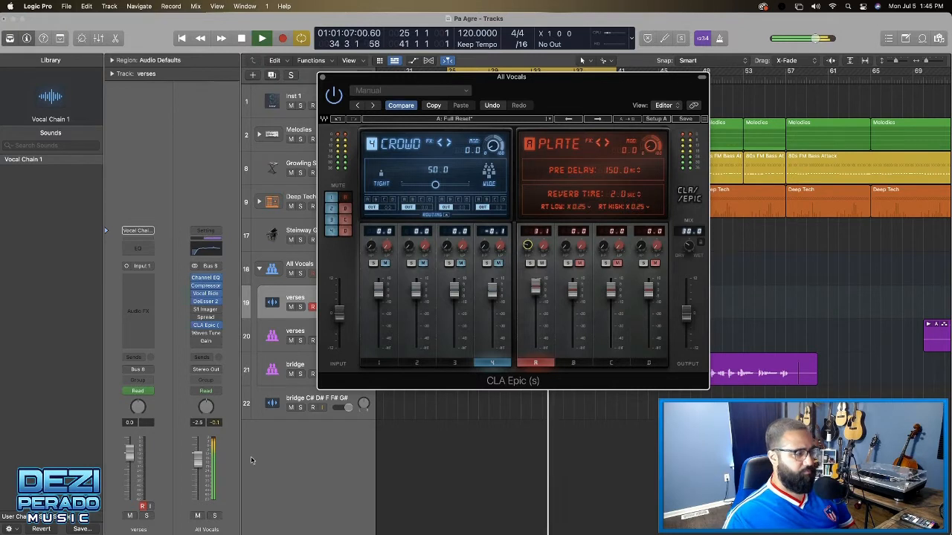
click(297, 301)
click(134, 392)
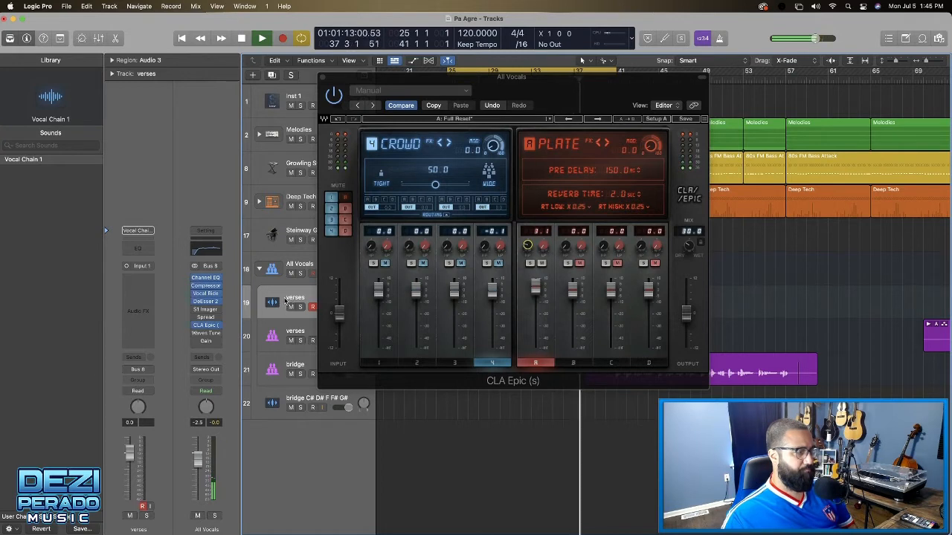
drag(129, 463, 129, 467)
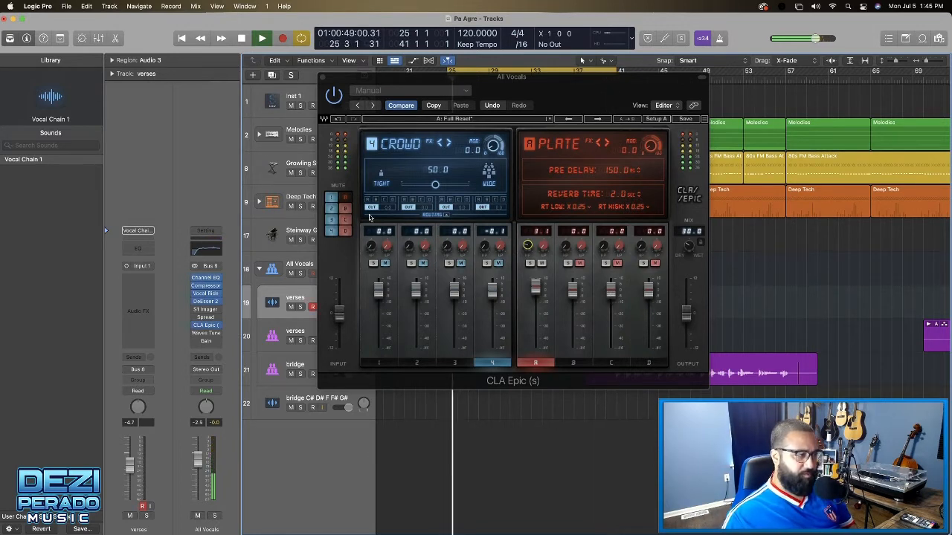
Unmute CLA Epic's Hall reverb and raise its level to 3.8, then close the plug-in and stop playback
click(345, 221)
click(619, 300)
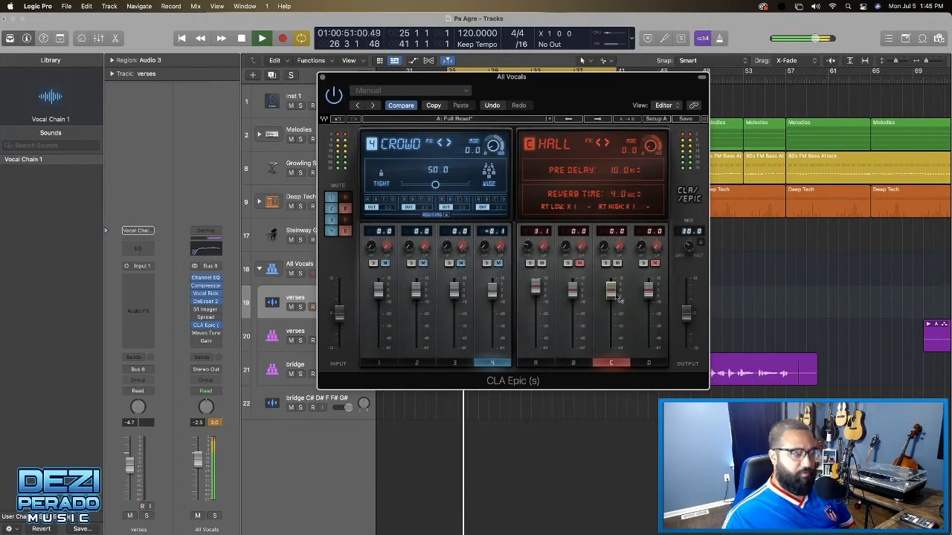
drag(615, 299, 615, 291)
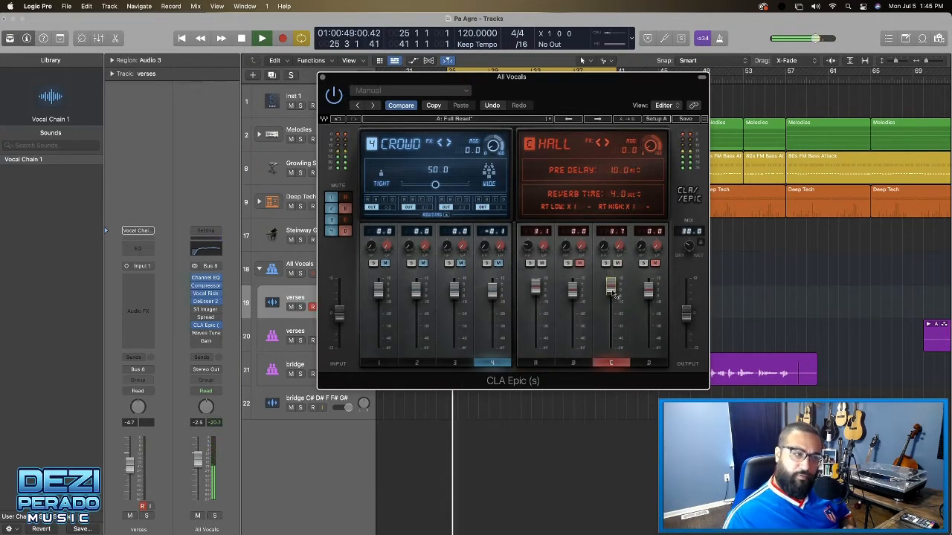
drag(611, 287, 610, 286)
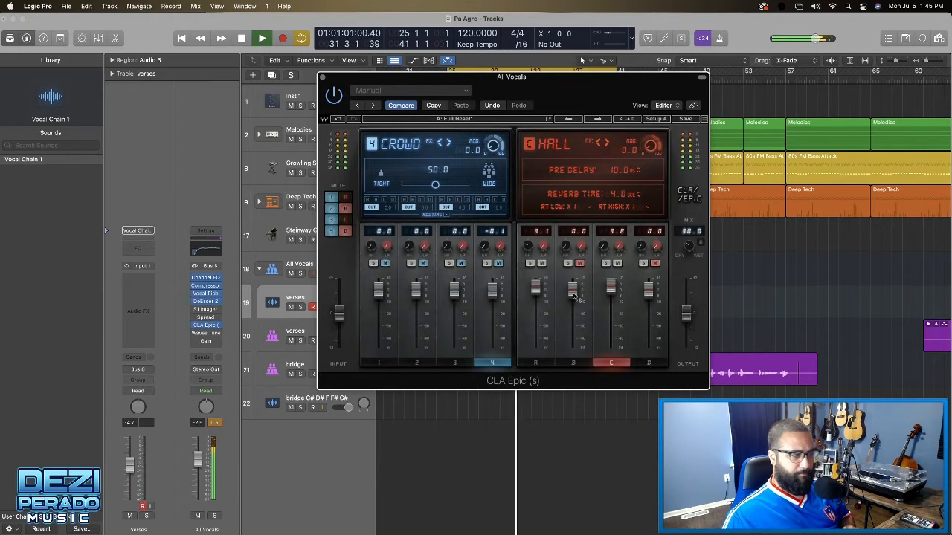
click(573, 296)
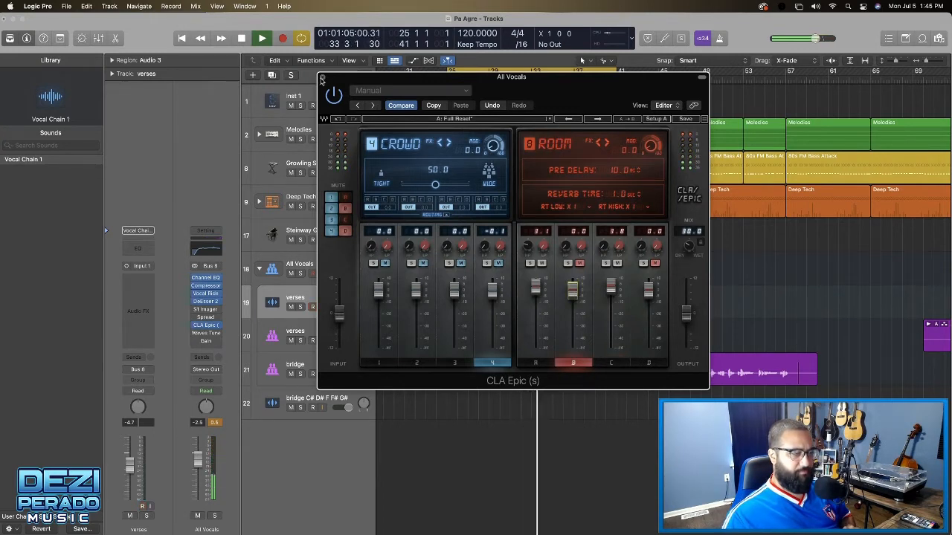
click(321, 78)
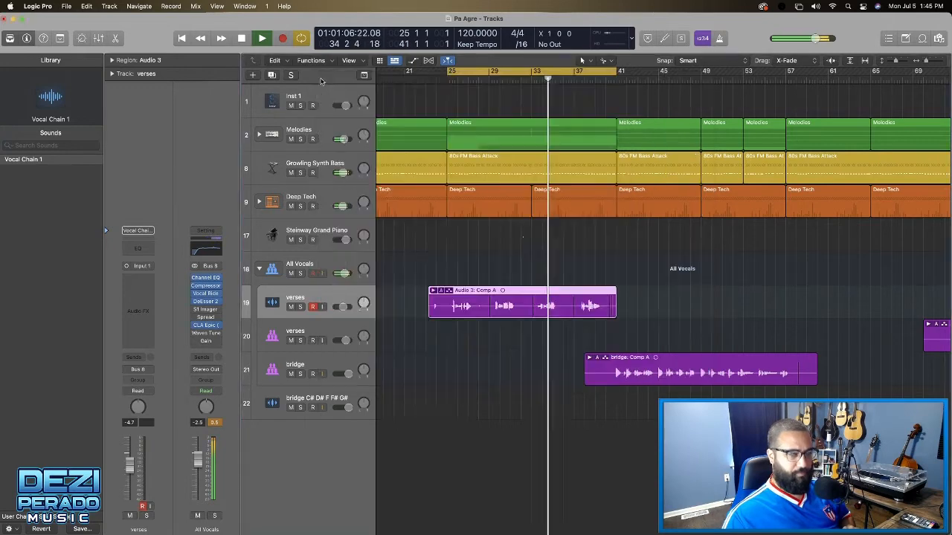
key(space)
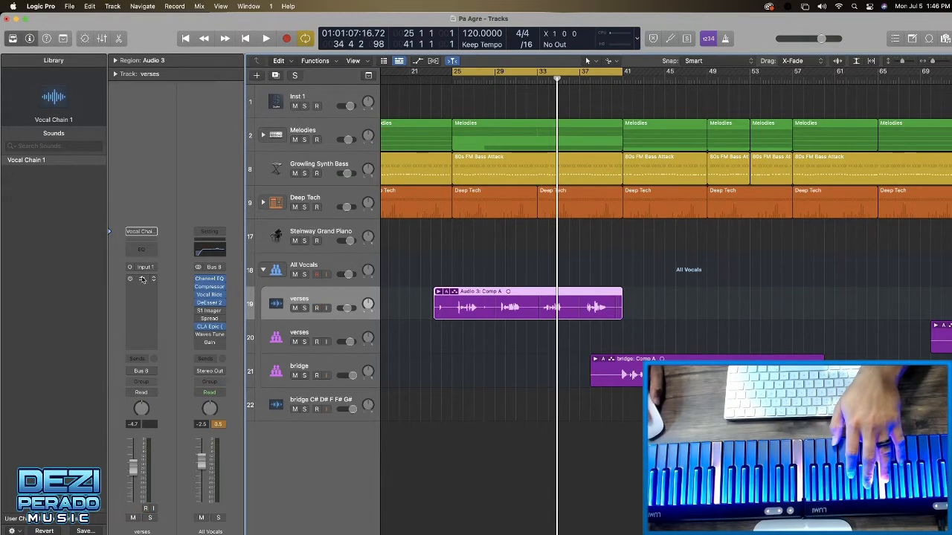
Select the Steinway Grand Piano track and play along with the loop to check the song's notes
click(323, 235)
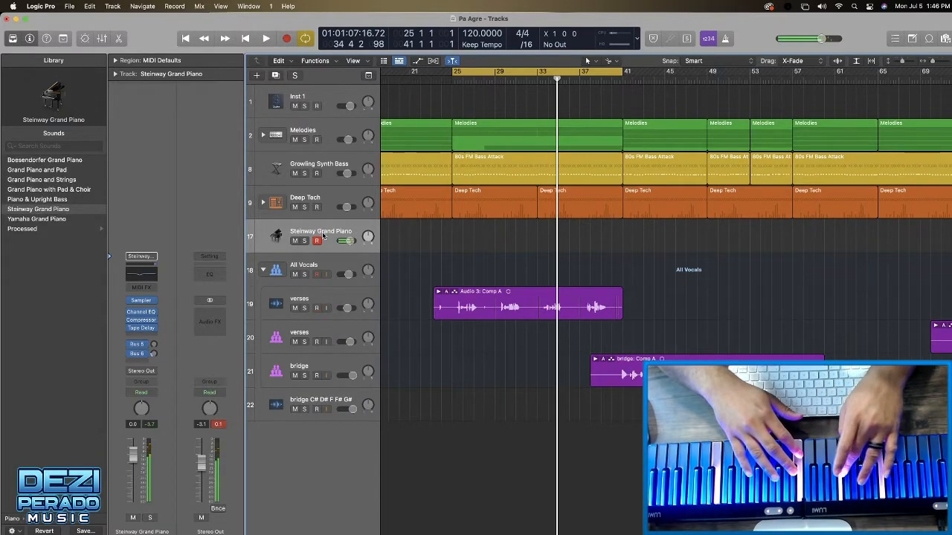
key(space)
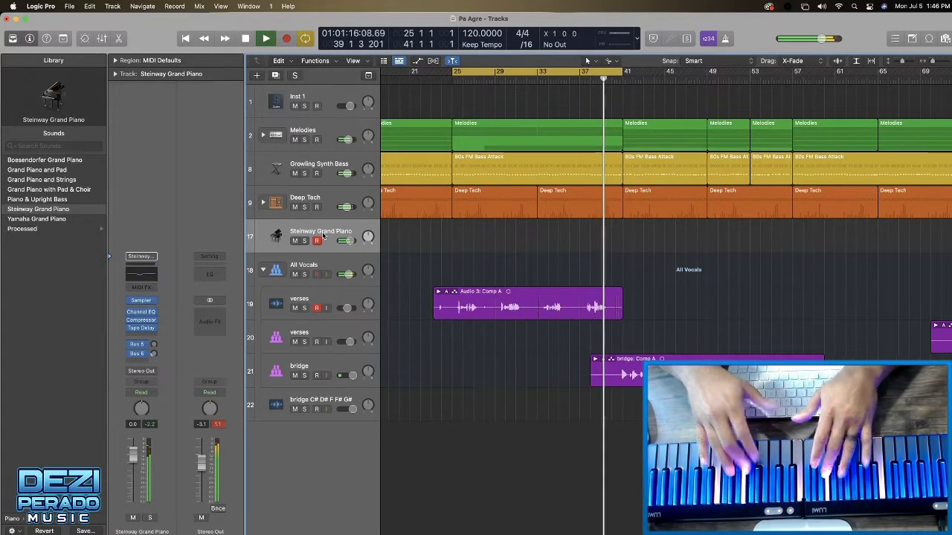
key(space)
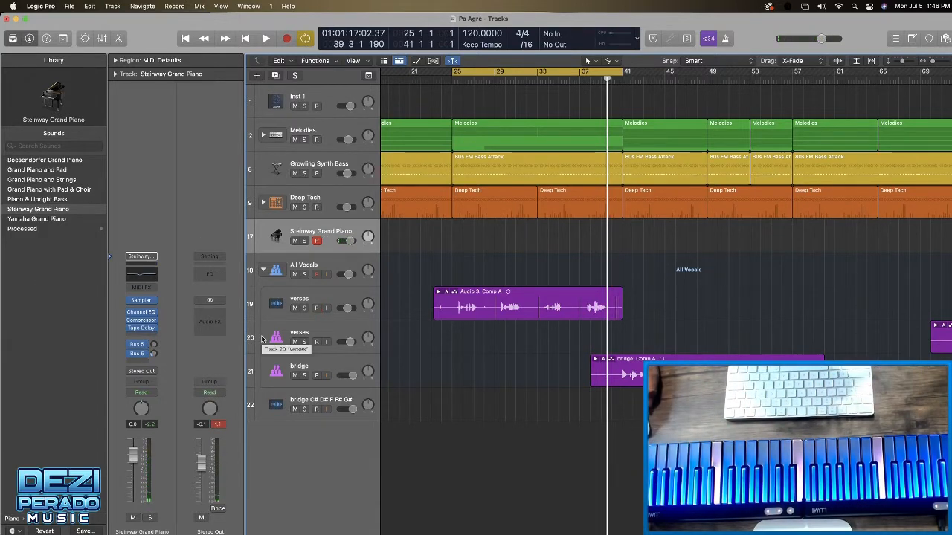
Open Waves Tune Real-Time on the verses track and give it a custom User Scale
click(310, 301)
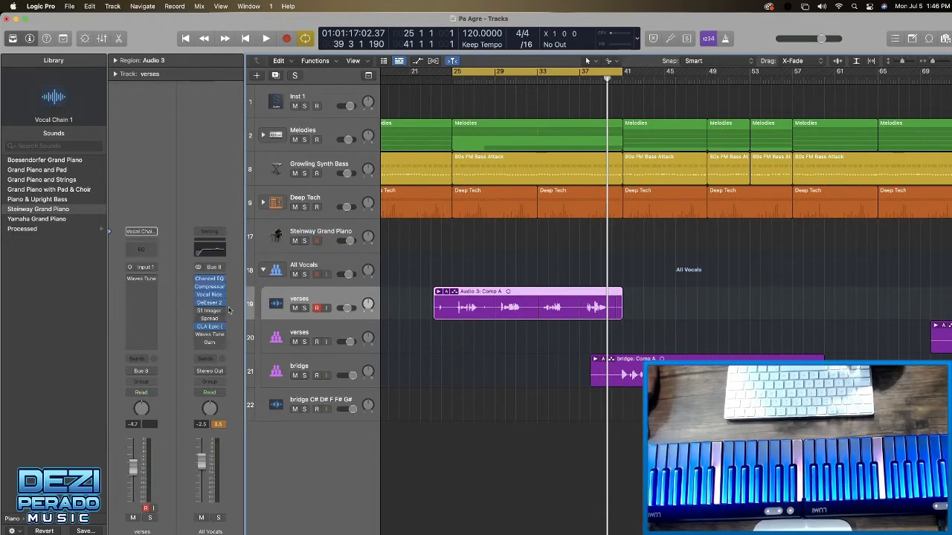
click(143, 279)
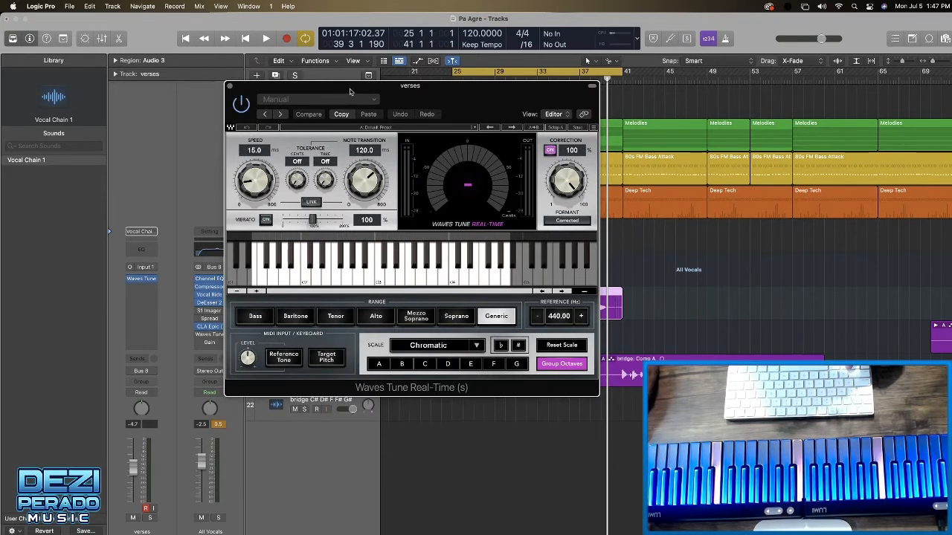
drag(350, 91, 276, 67)
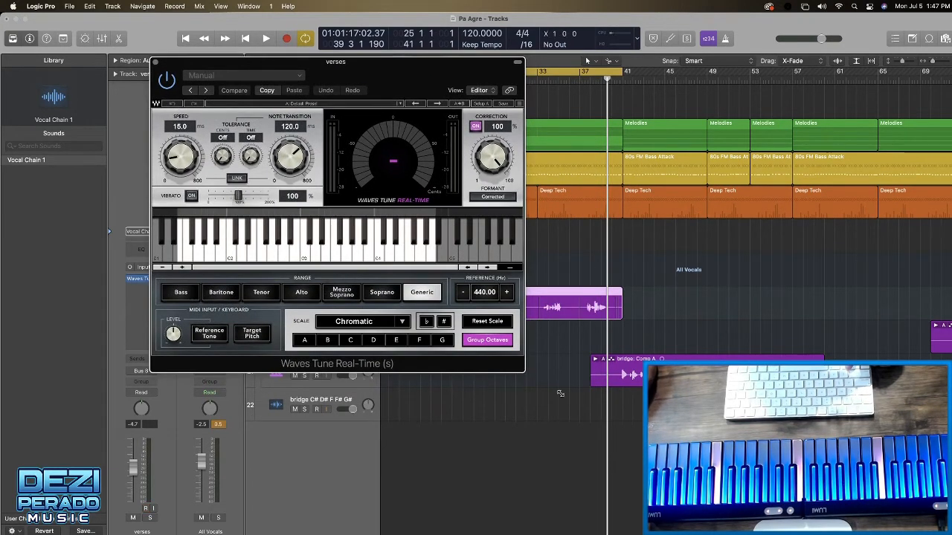
click(402, 324)
click(428, 334)
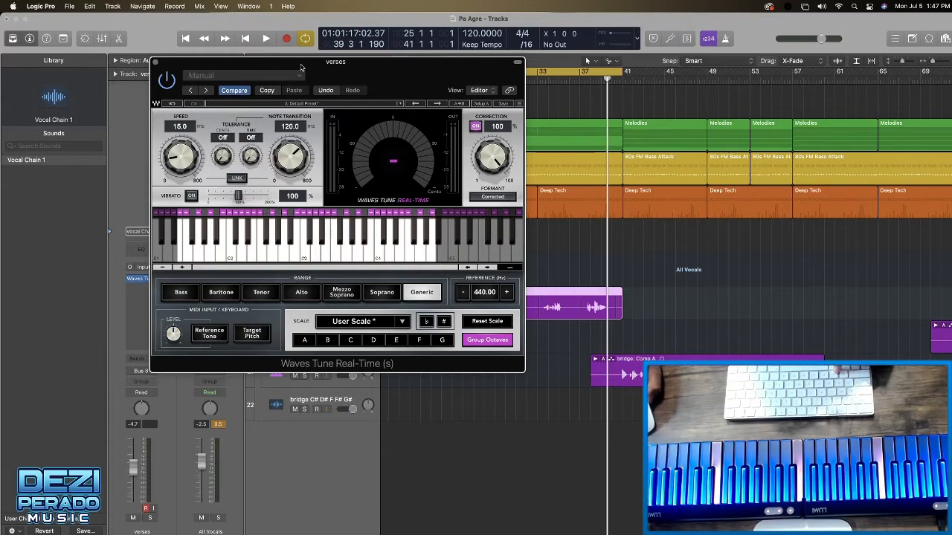
drag(301, 67, 385, 96)
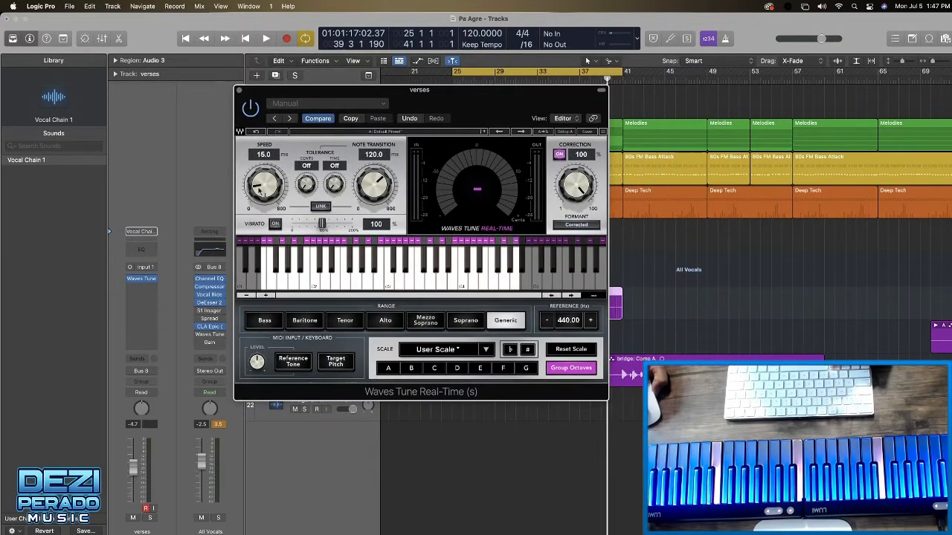
Set Waves Tune's Speed to 800 ms and Note Transition to 713.4 ms, and audition the verse with both lowered to 0.1 ms
drag(377, 211, 377, 186)
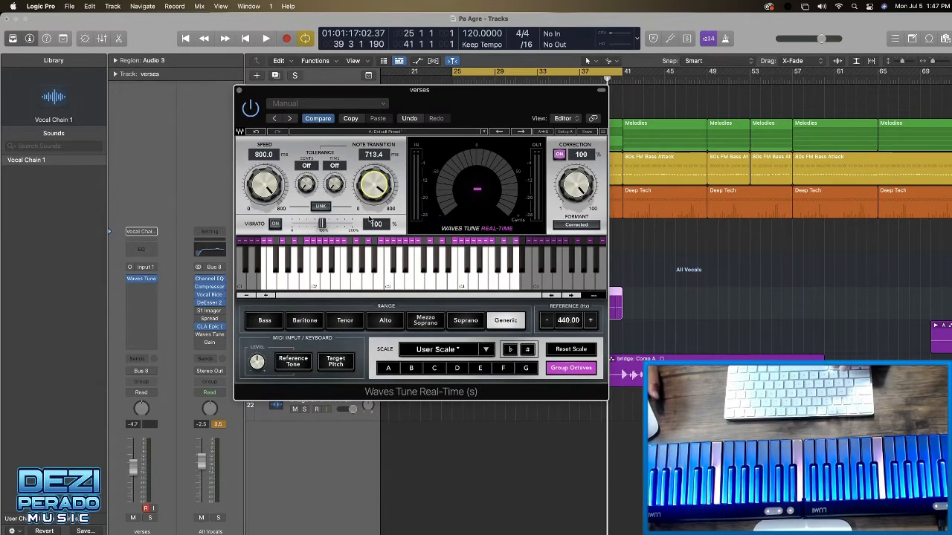
key(space)
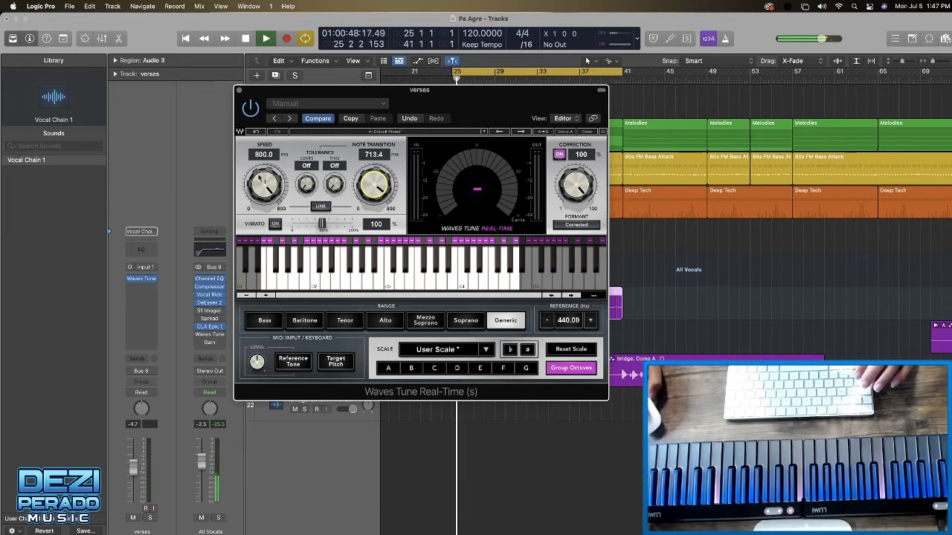
drag(395, 190, 293, 103)
drag(264, 182, 268, 190)
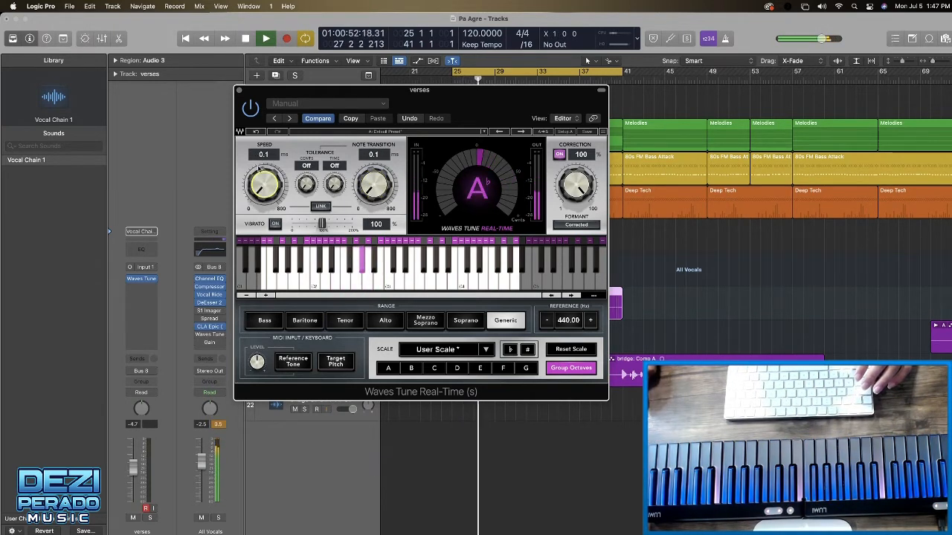
key(space)
key(space)
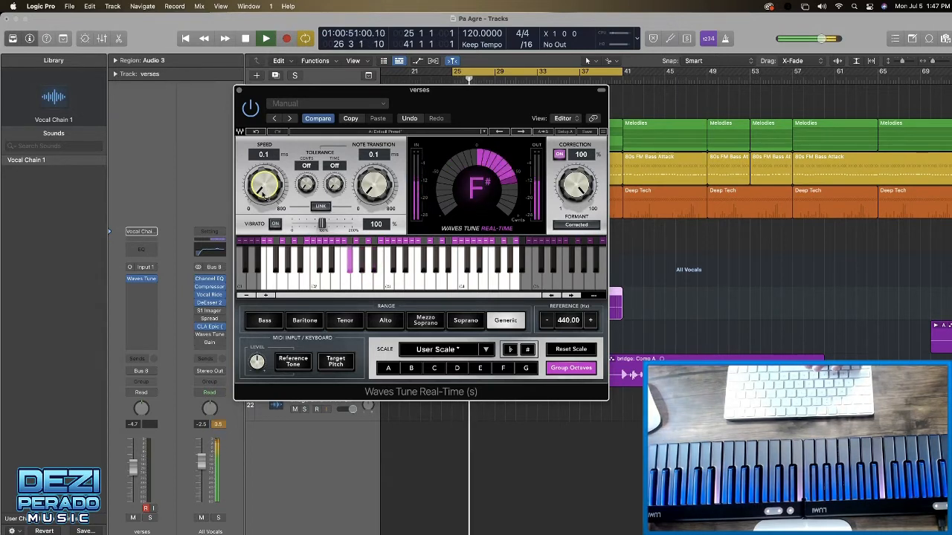
Raise Waves Tune's Speed to 30.0 ms and Note Transition to 42.5 ms while replaying the verse loop
drag(264, 185, 264, 156)
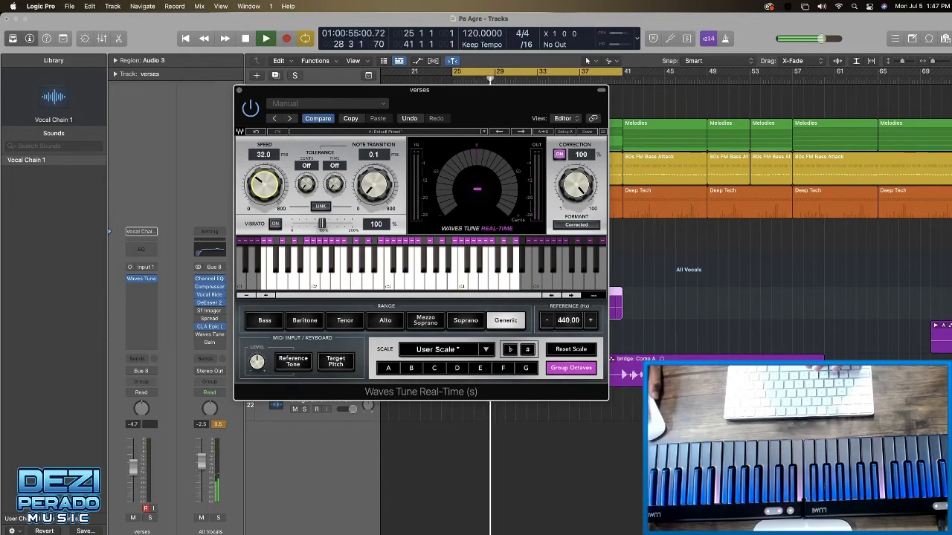
drag(264, 185, 264, 191)
mouse_move(372, 189)
mouse_down()
mouse_move(372, 167)
mouse_move(375, 214)
mouse_move(374, 181)
mouse_up()
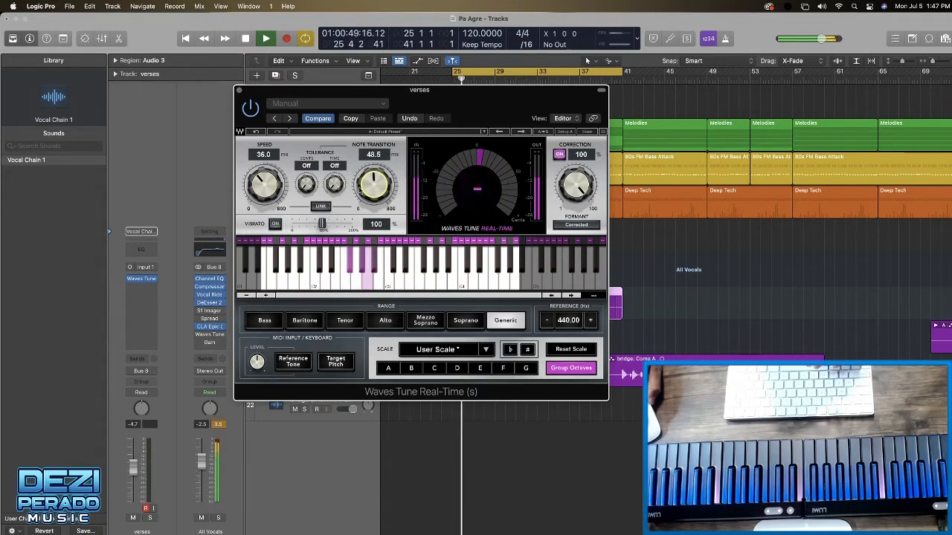
drag(264, 185, 264, 191)
key(space)
key(space)
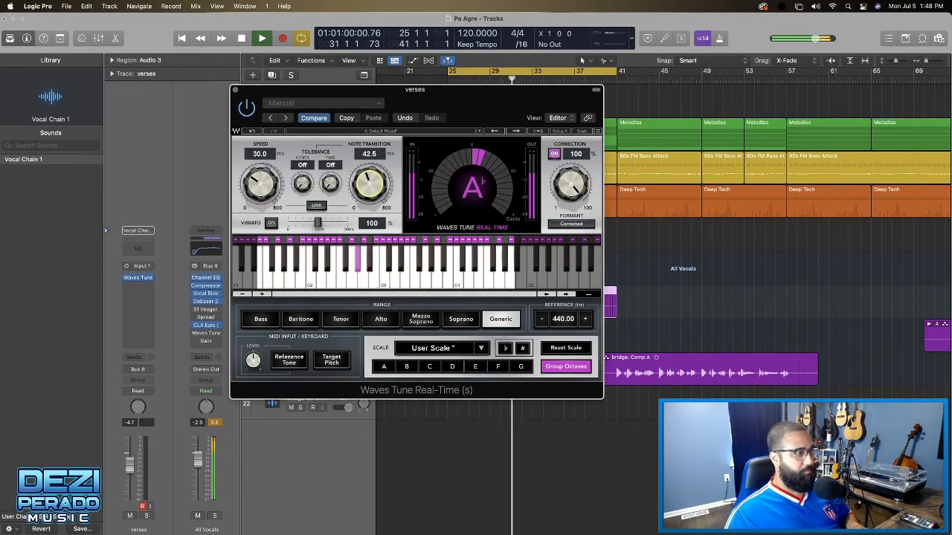
Reduce Waves Tune's Note Transition to 24.2 ms and Speed to 22.9 ms, restarting the loop to compare
drag(366, 180, 365, 183)
key(space)
key(space)
drag(261, 183, 262, 187)
key(space)
key(space)
drag(347, 90, 366, 88)
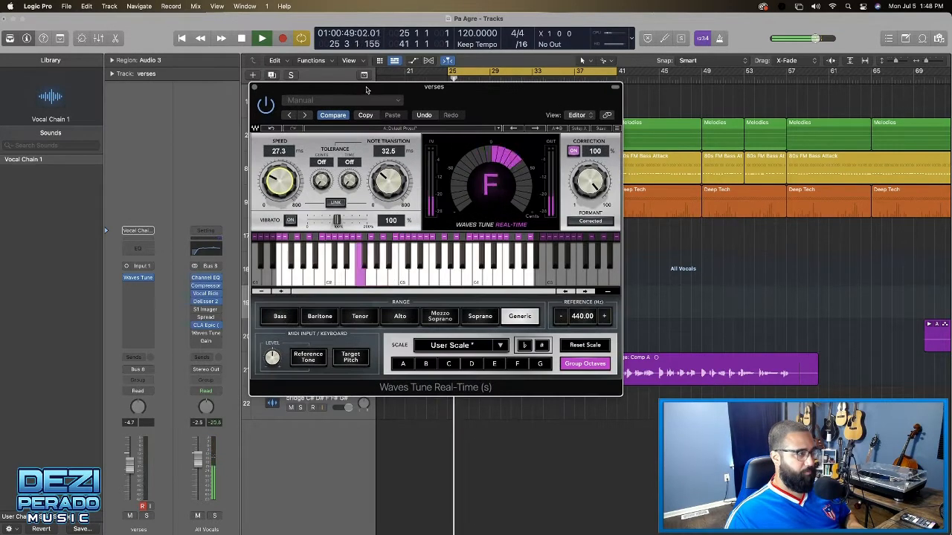
drag(381, 177, 379, 181)
drag(268, 186, 267, 190)
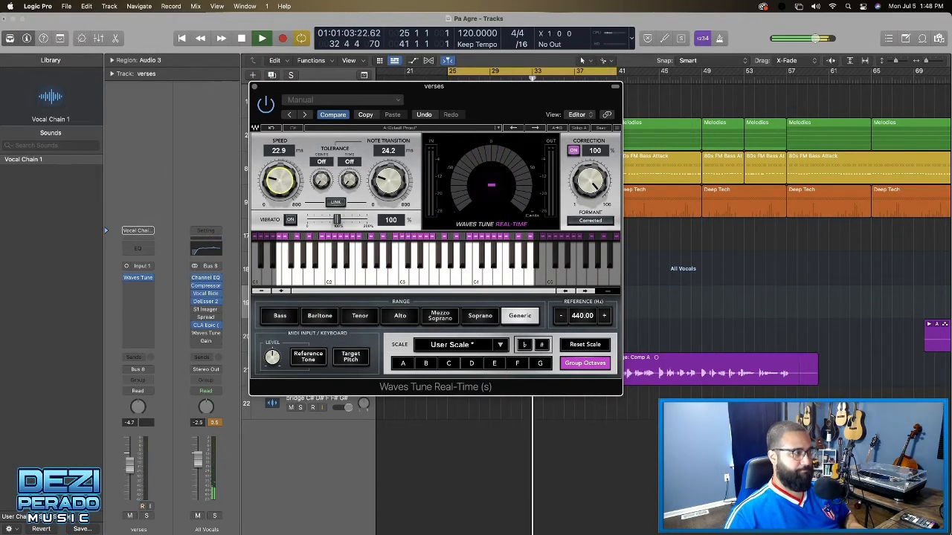
Lower Waves Tune's Note Transition to 0.1 ms and replay the verse from the loop start
drag(390, 187, 384, 216)
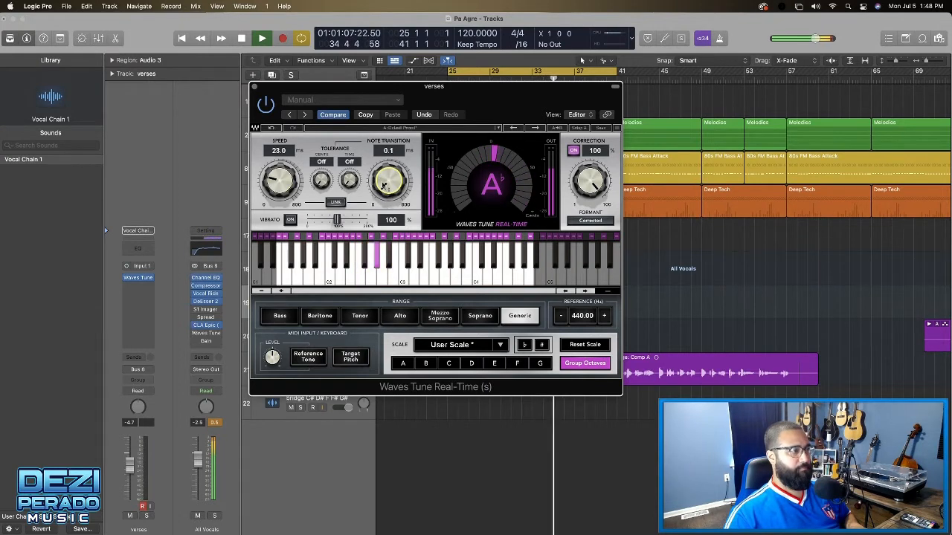
key(space)
key(space)
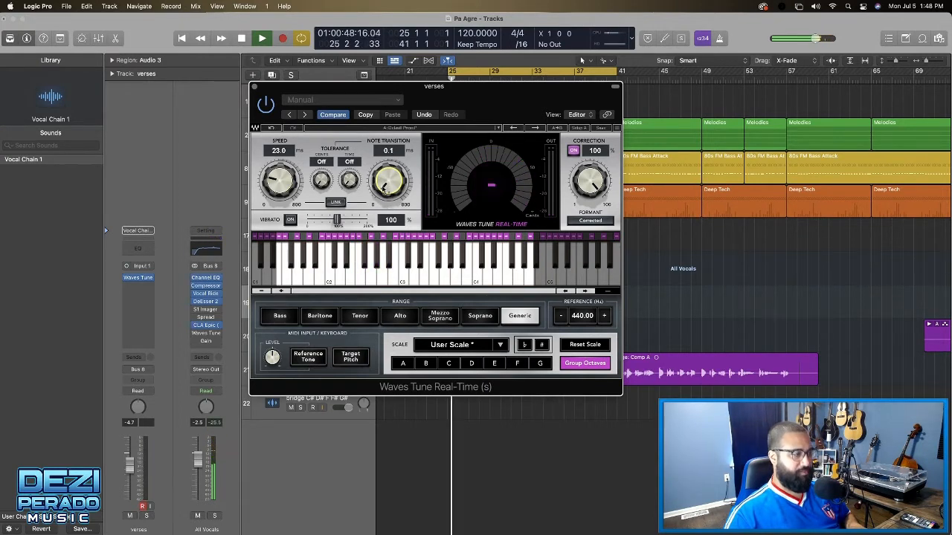
Set Waves Tune's Note Transition to 44.3 ms and Speed to 18.6 ms by ear, and close the plug-in
mouse_move(389, 181)
mouse_down()
mouse_move(389, 165)
mouse_move(386, 186)
mouse_up()
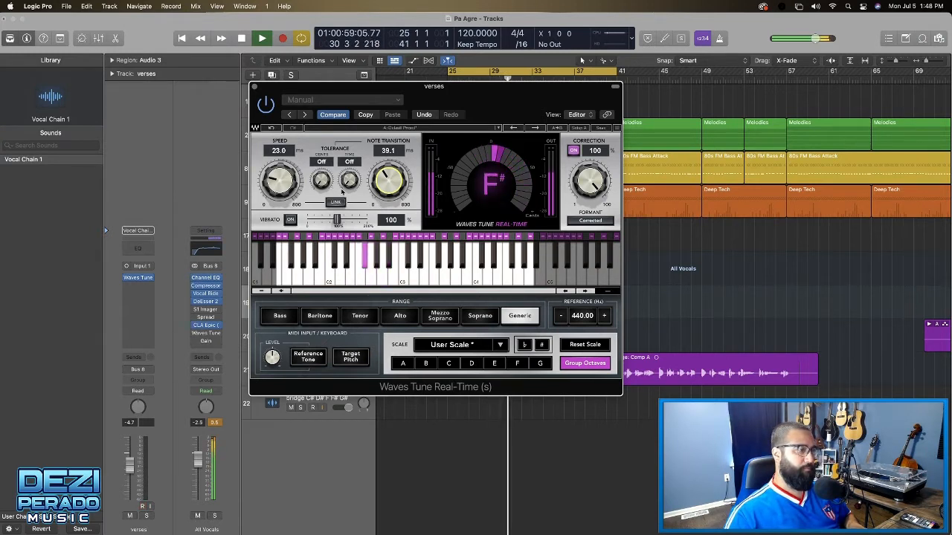
drag(387, 180, 387, 181)
key(space)
key(space)
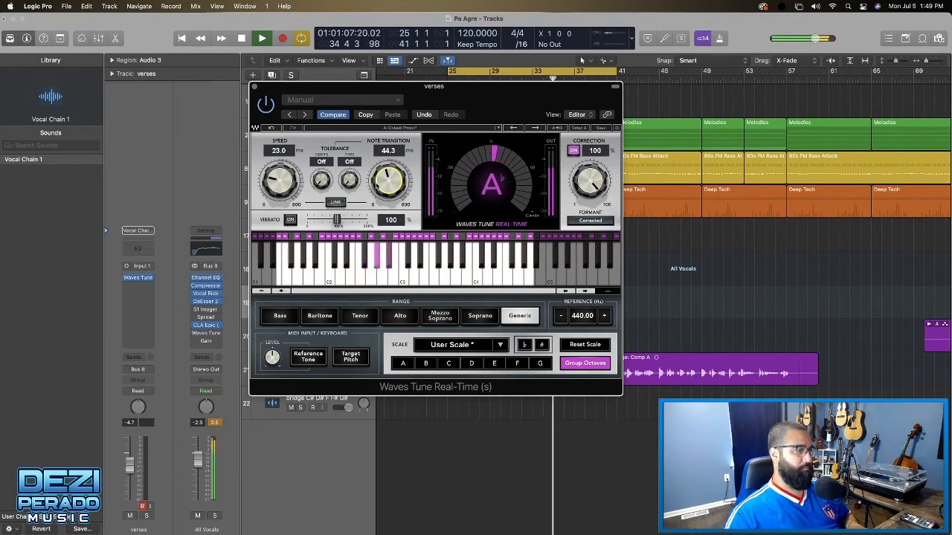
drag(280, 181, 279, 184)
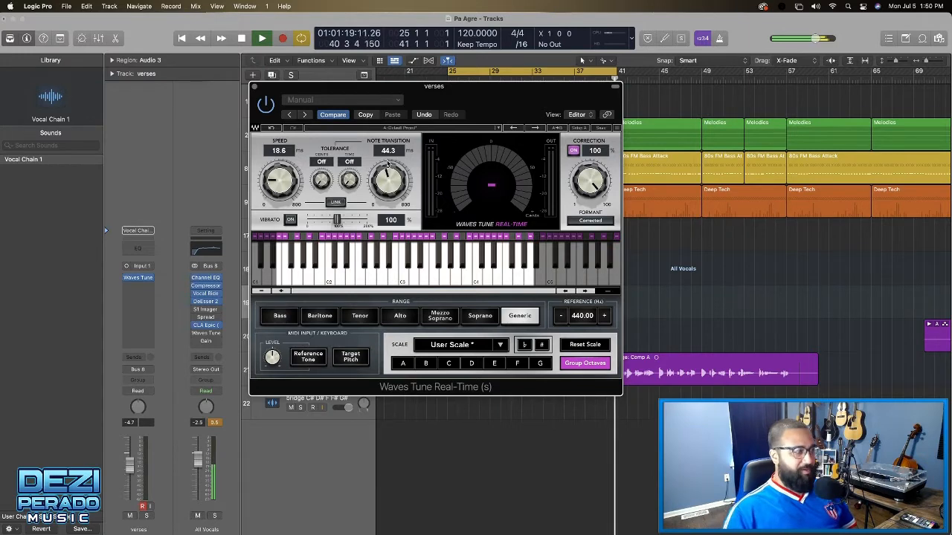
click(254, 87)
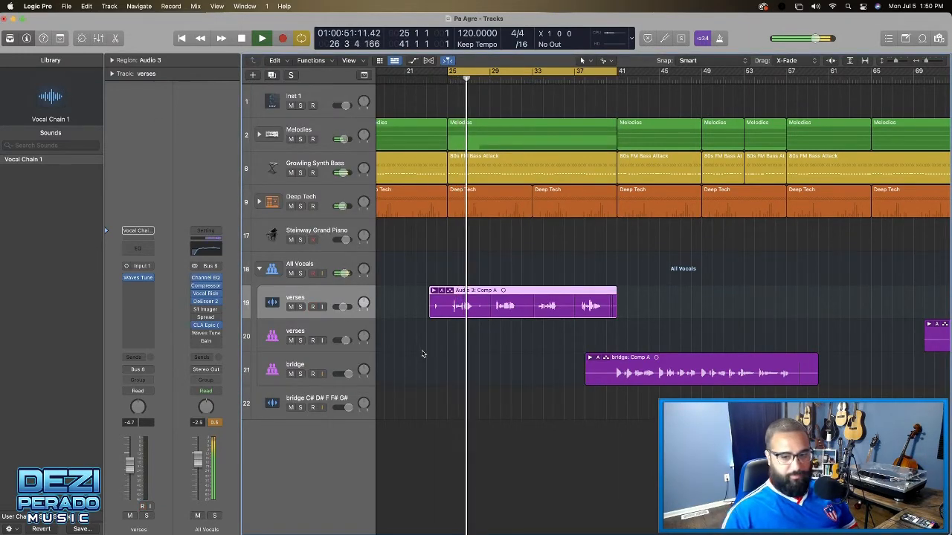
Expand the take folder on the verses track and shorten the cycle to bars 25 to 29, replaying from its start
click(434, 291)
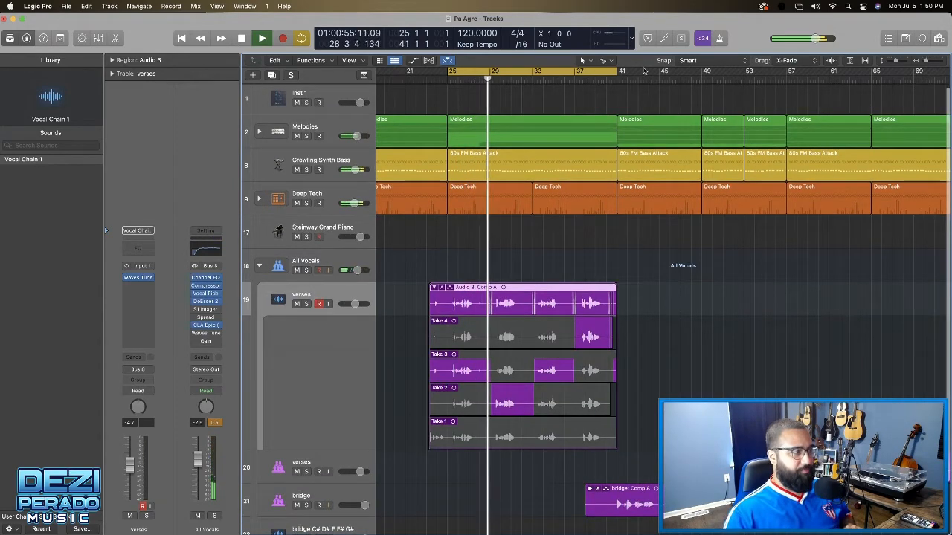
drag(614, 72, 490, 78)
key(space)
key(space)
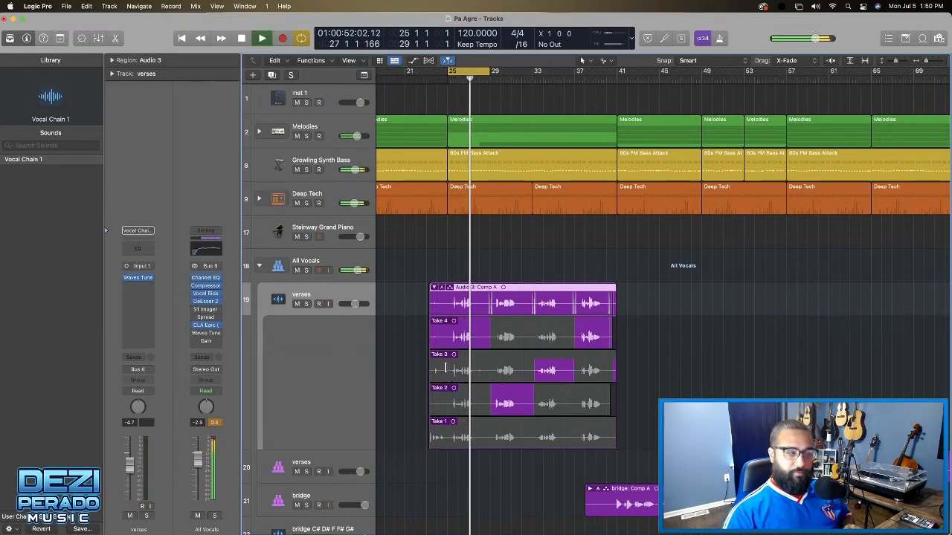
Switch the verse comp's second phrase to Take 4 and move the cycle to bars 29 to 33 for playback
click(504, 337)
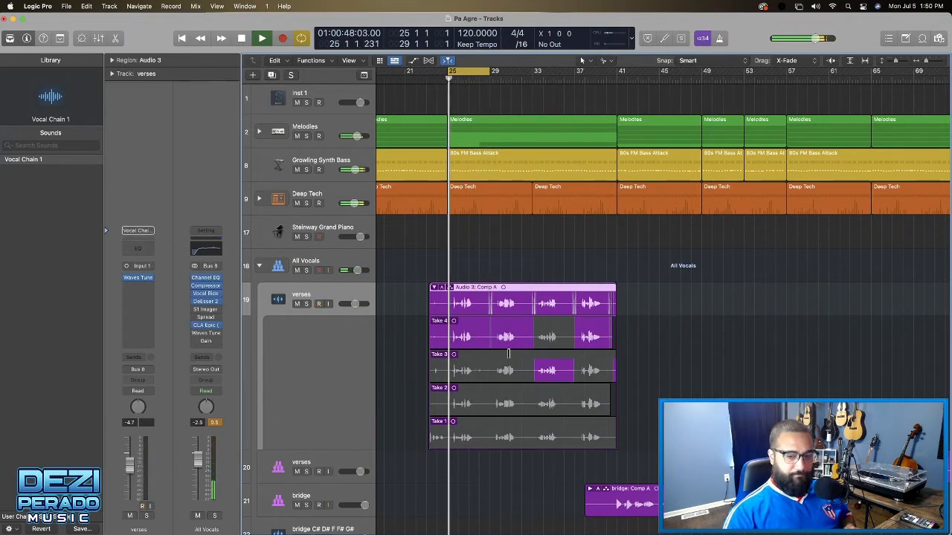
key(space)
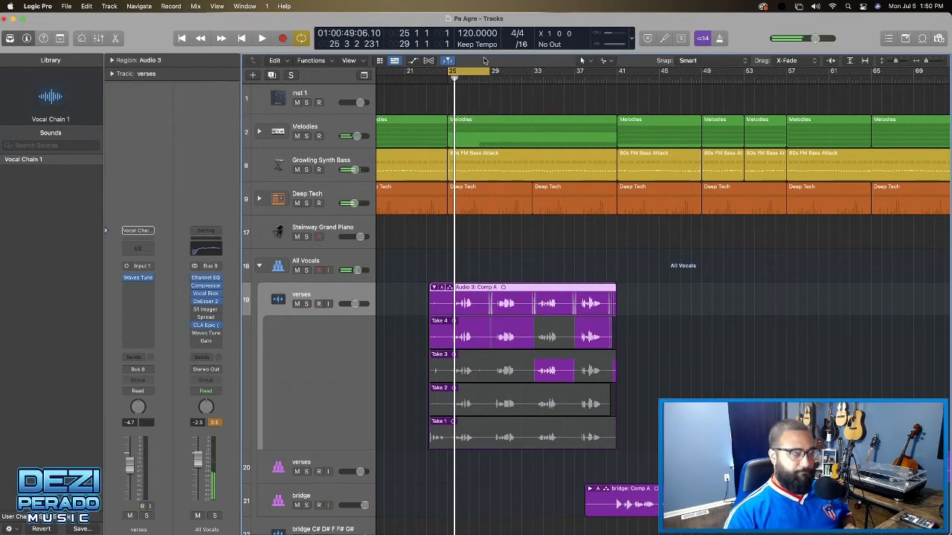
drag(469, 71, 508, 71)
key(space)
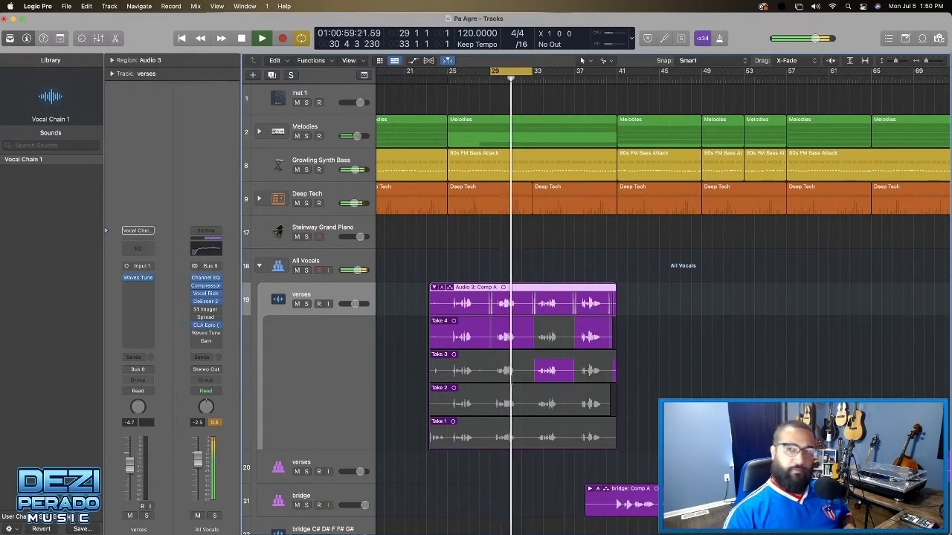
Audition Take 2 and Take 1 for the verse's second phrase, choose Take 4, and restart the loop
click(506, 405)
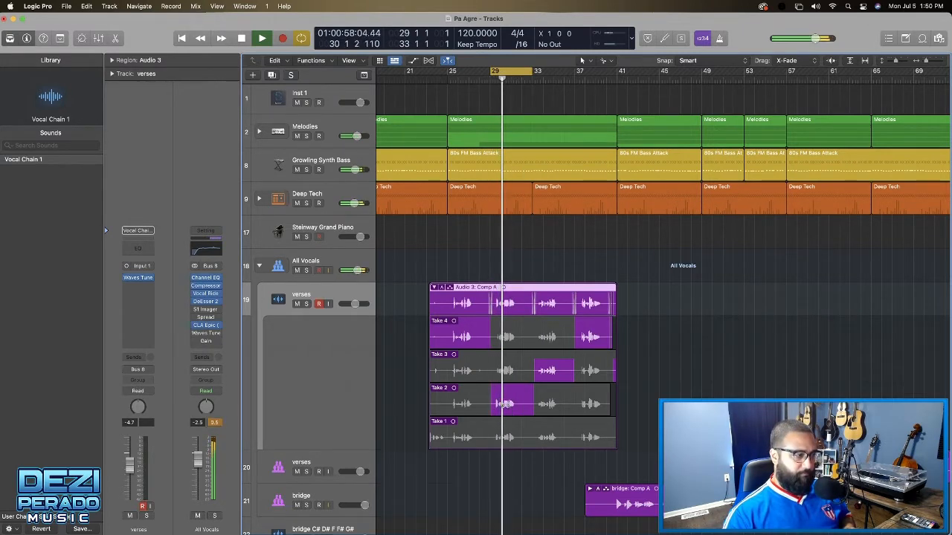
click(506, 438)
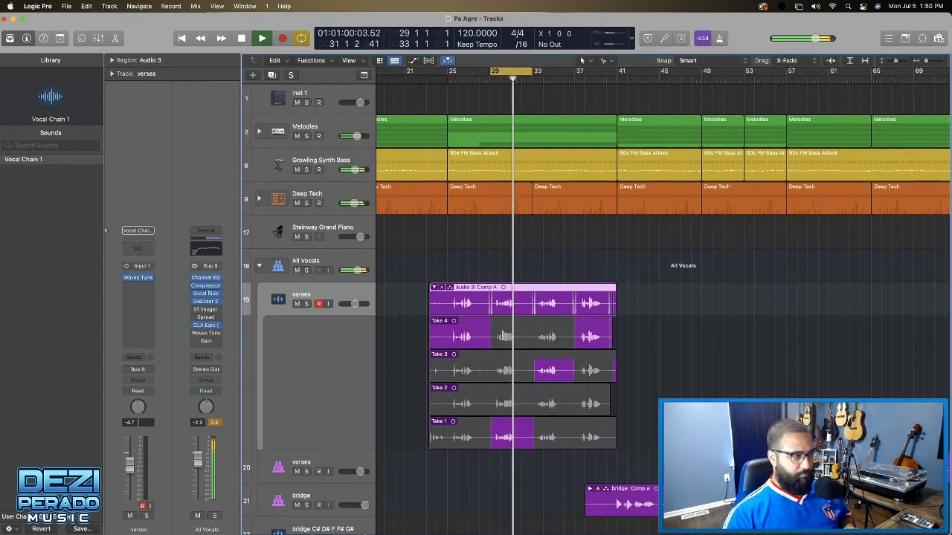
click(503, 337)
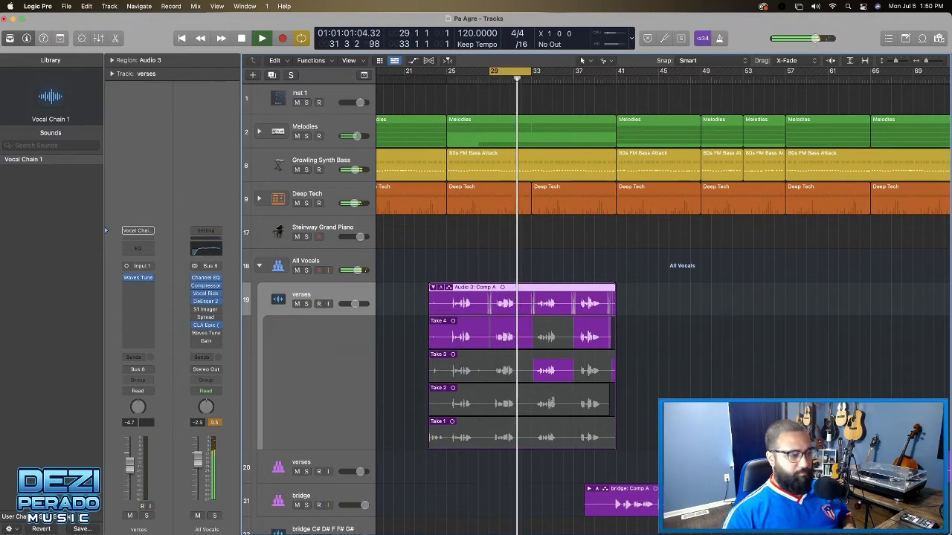
key(space)
key(space)
Shift the cycle over the verse's third phrase, audition Take 1 and Take 2 there, and choose Take 4
click(548, 439)
key(space)
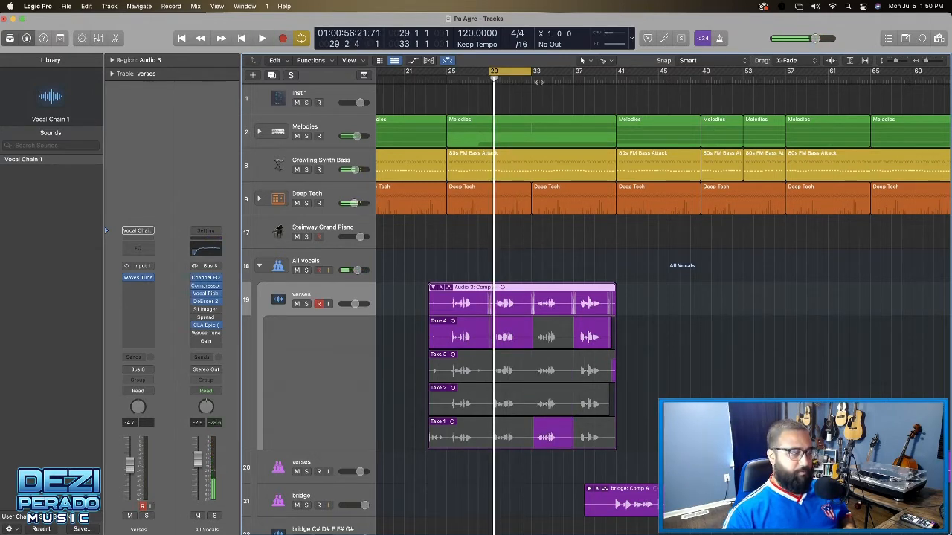
drag(500, 72, 540, 75)
key(space)
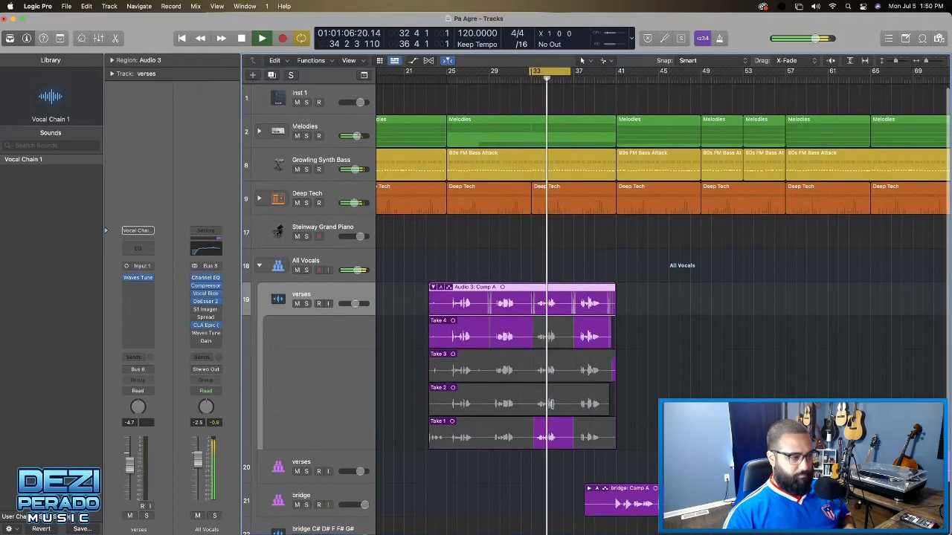
click(547, 404)
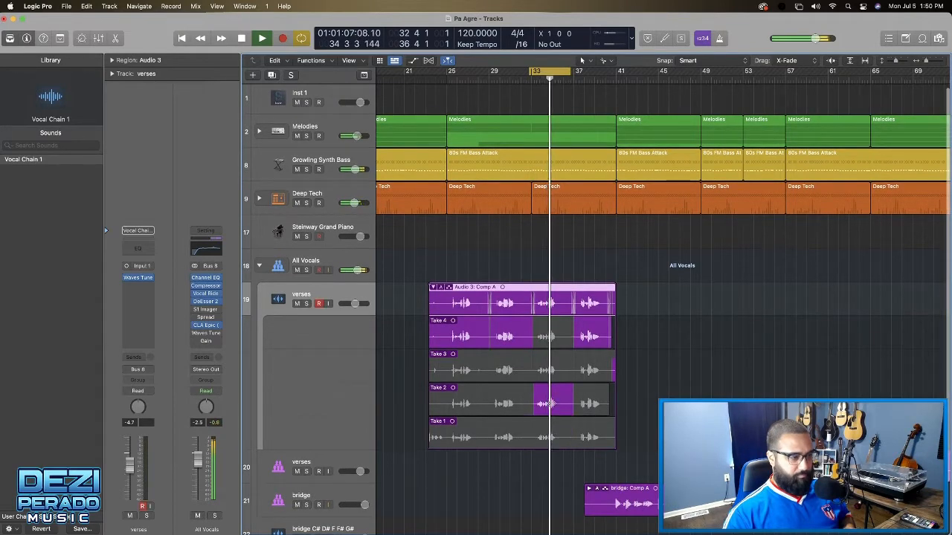
click(547, 336)
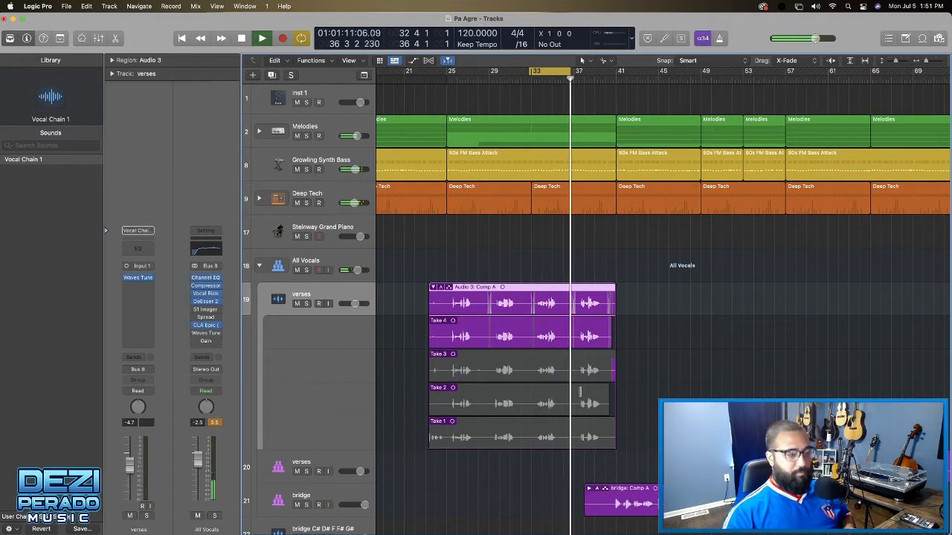
Loop bars 37 to 41 and check the DeEsser 2 settings on All Vocals during playback
drag(552, 71, 595, 71)
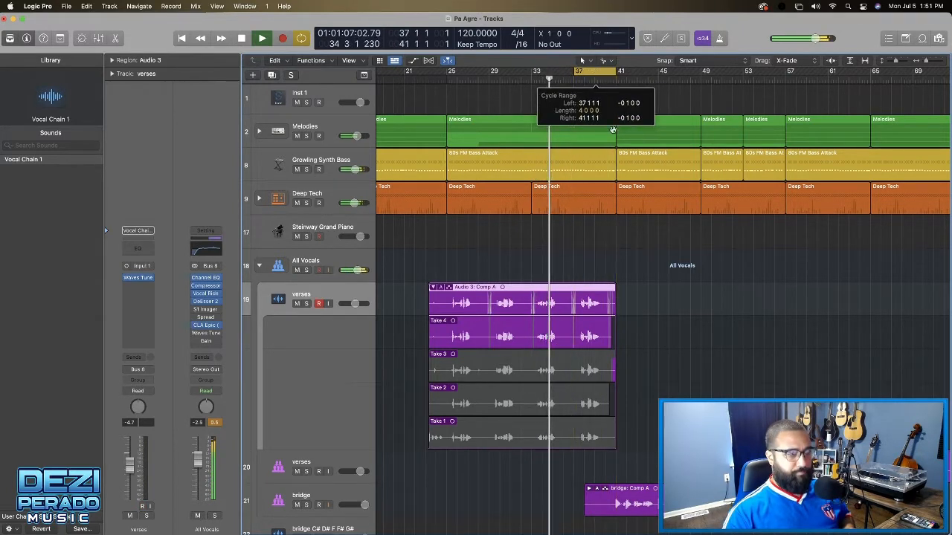
key(space)
key(space)
scroll(693, 303, right, 2)
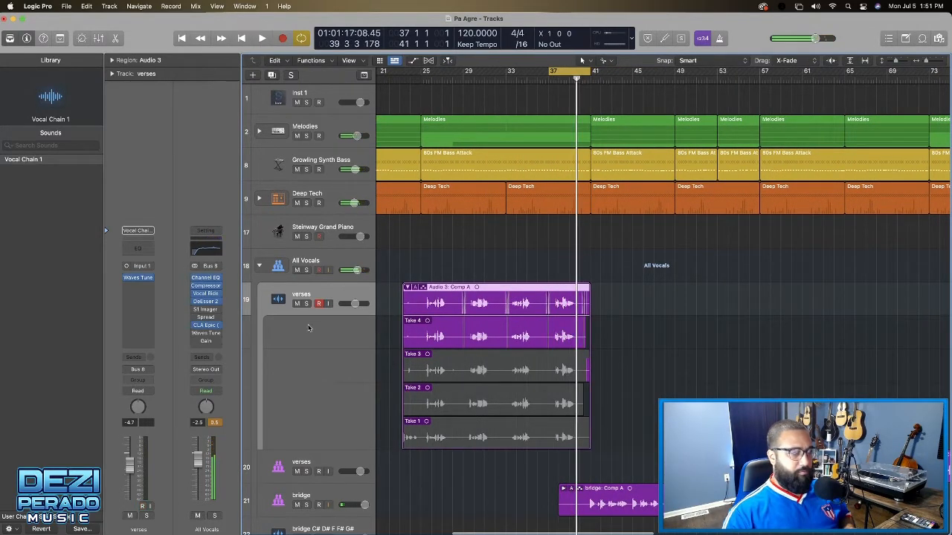
click(206, 302)
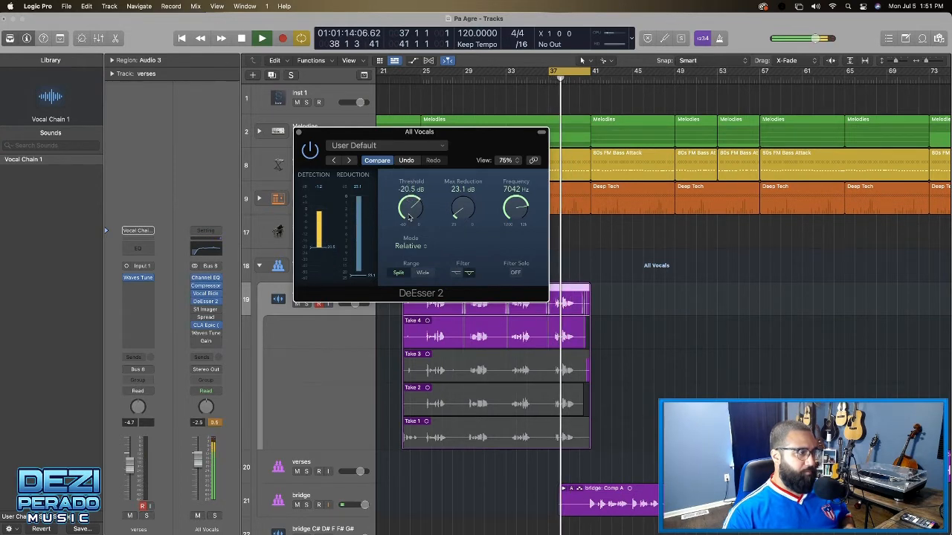
click(299, 132)
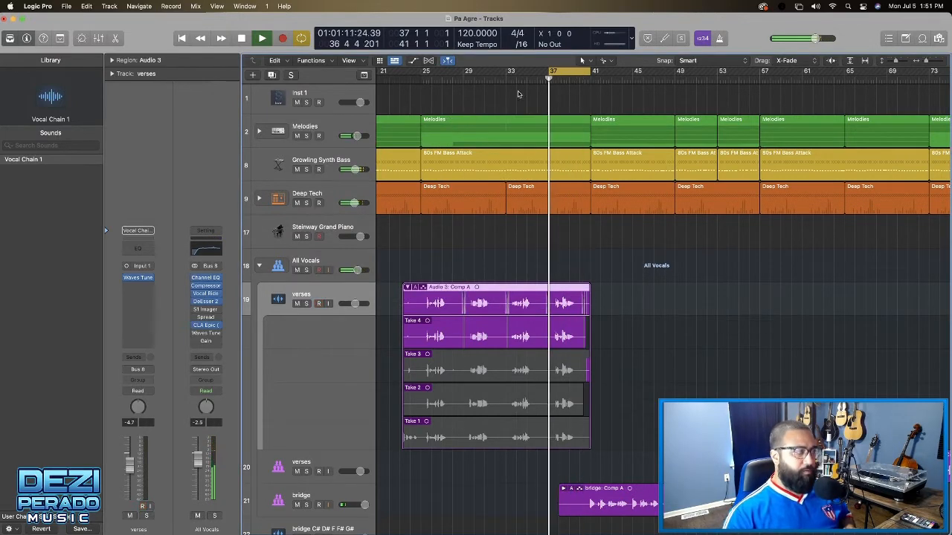
Move the cycle back to bars 25 to 29 to play the verse's first phrase
drag(532, 76, 405, 77)
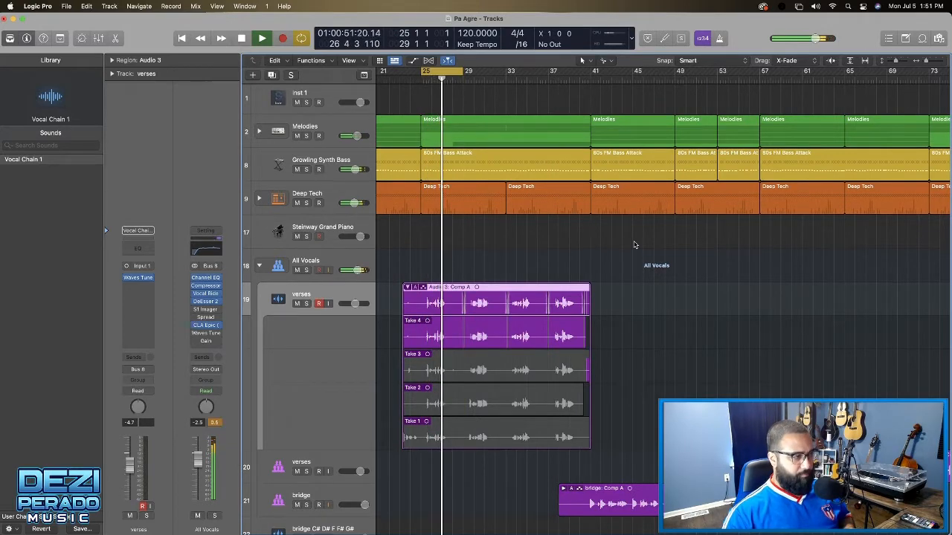
scroll(635, 245, right, 4)
scroll(634, 245, left, 2)
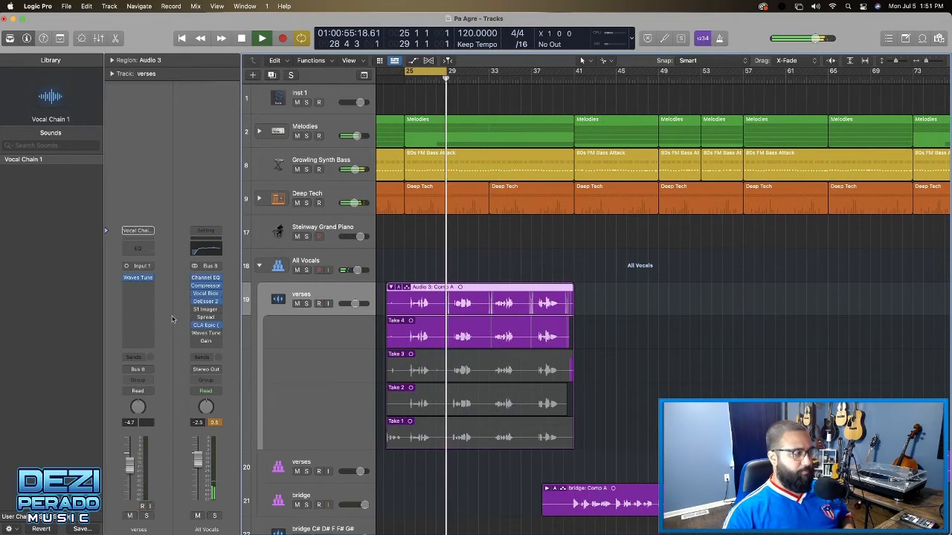
Set the Hall level to 2.2 in CLA Epic on All Vocals and adjust the Plate's high-pass filter
click(207, 325)
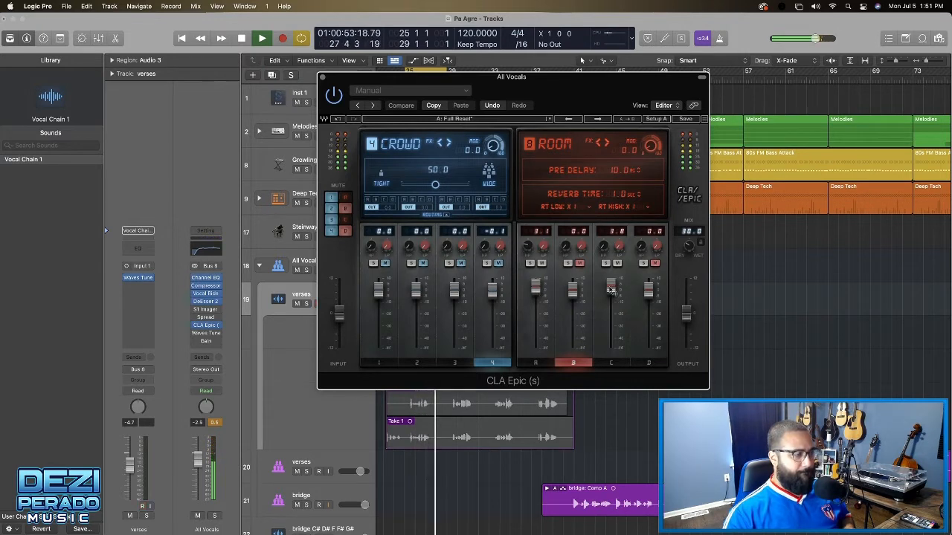
drag(611, 289, 611, 292)
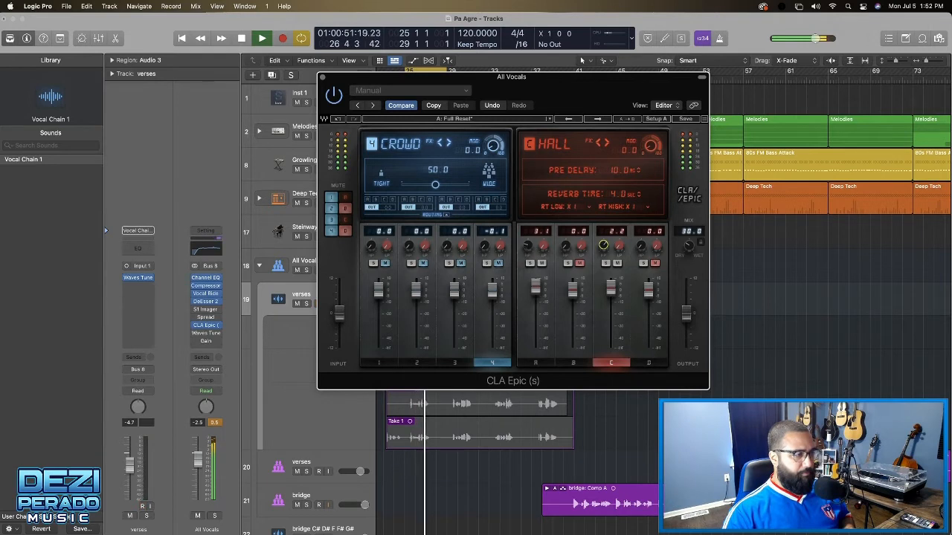
click(528, 245)
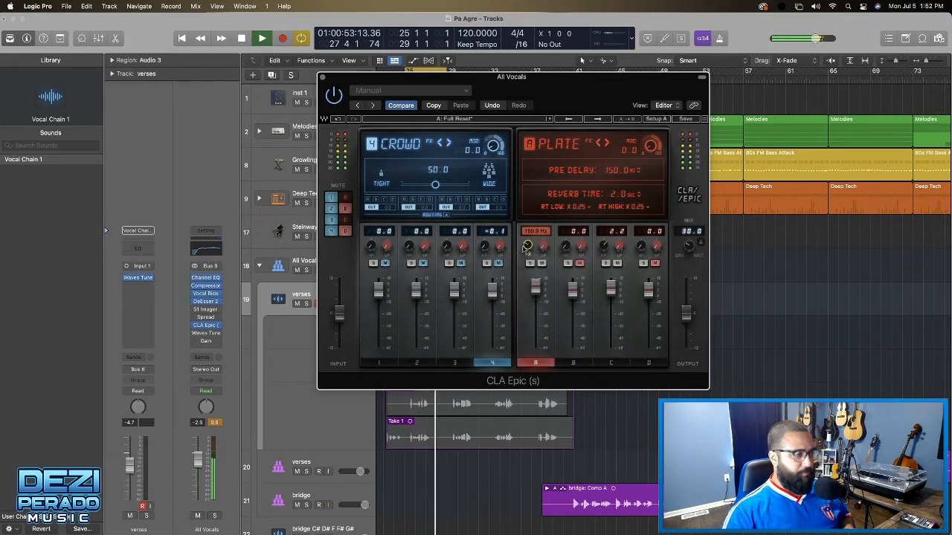
drag(527, 246, 527, 244)
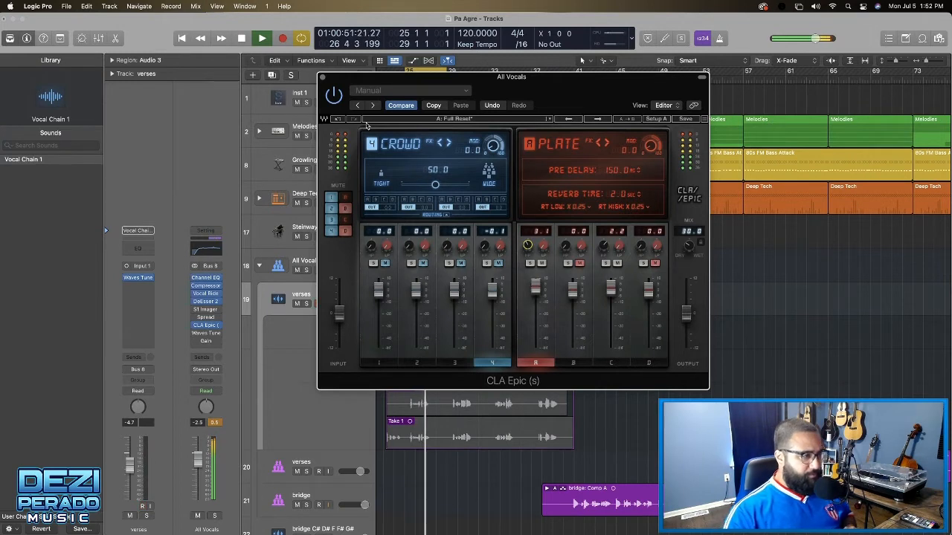
Replay the loop from its start, check the Hall and Plate high-pass filters, and close CLA Epic
key(space)
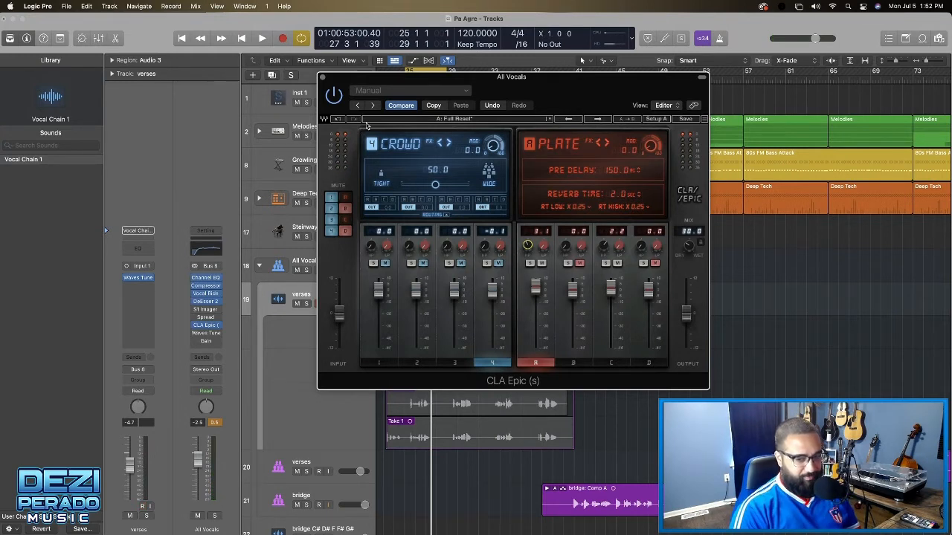
key(space)
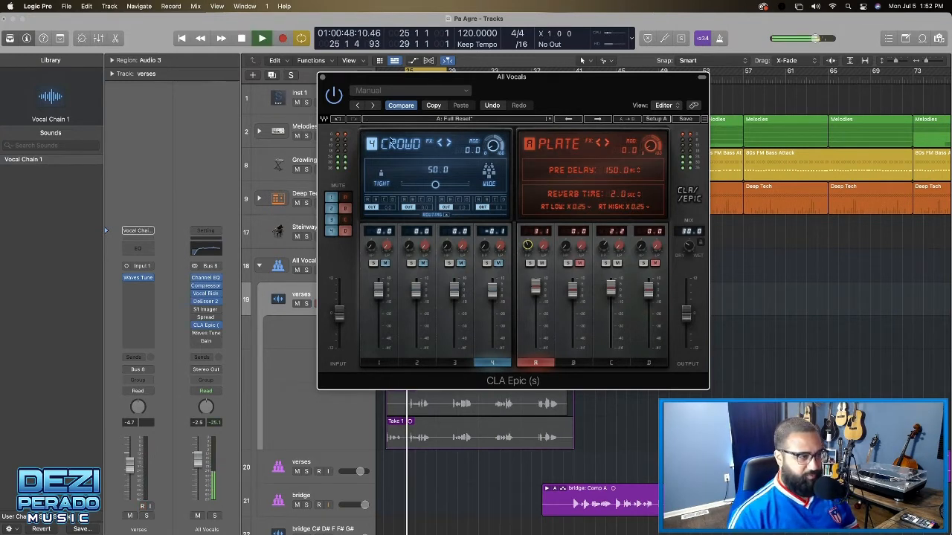
click(604, 247)
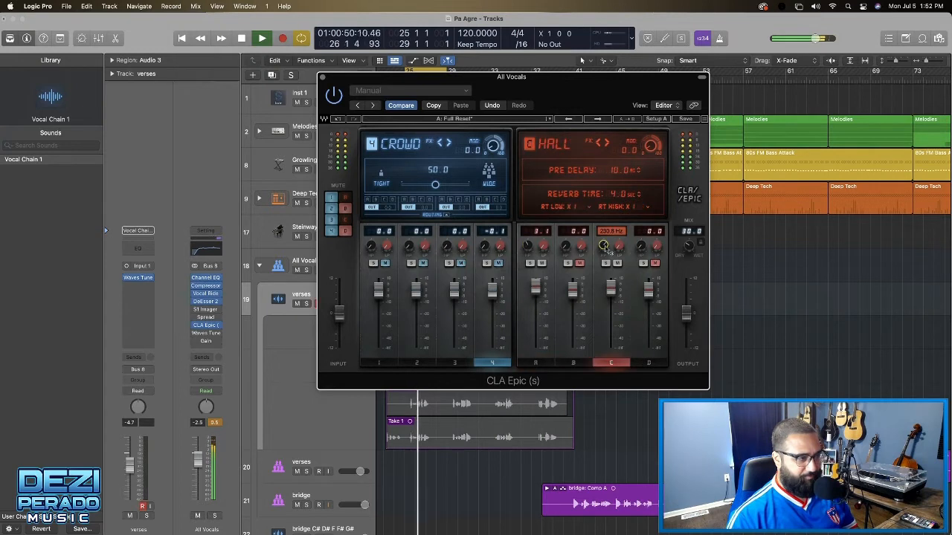
click(529, 248)
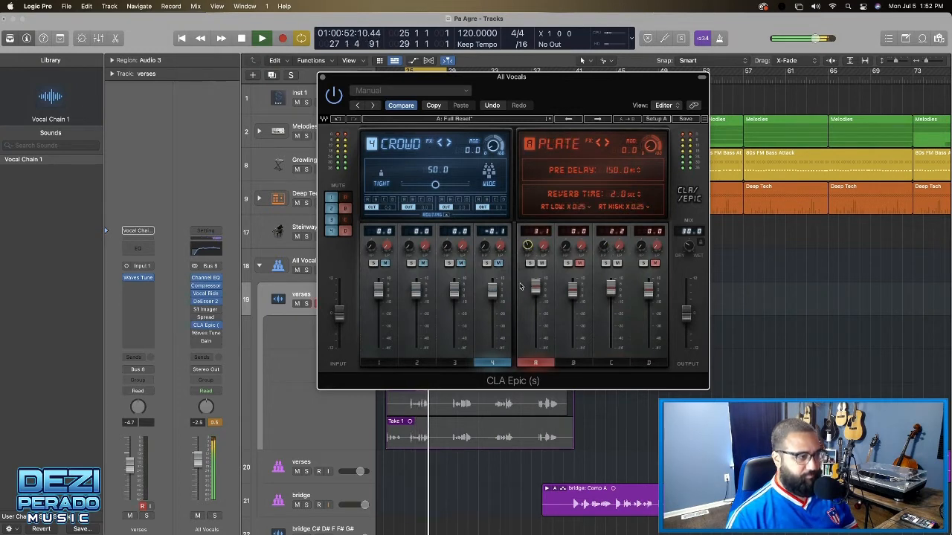
scroll(305, 115, up, 1)
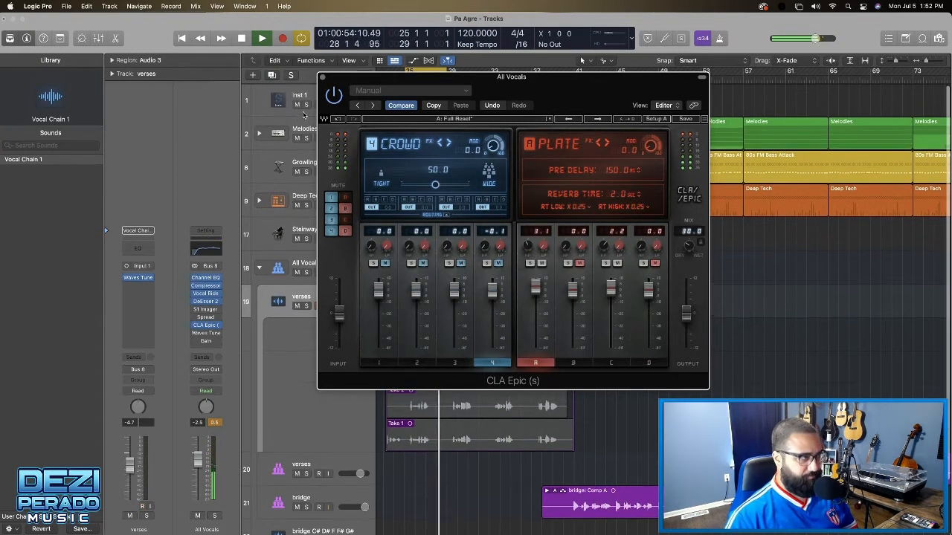
click(323, 77)
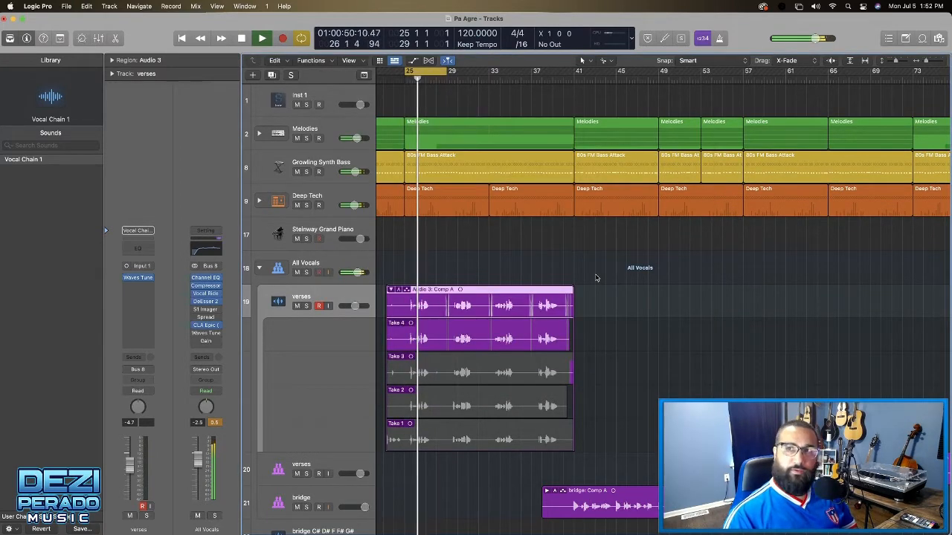
Move the cycle to bars 73 to 77, over the second verse
scroll(596, 277, right, 1)
scroll(596, 277, right, 8)
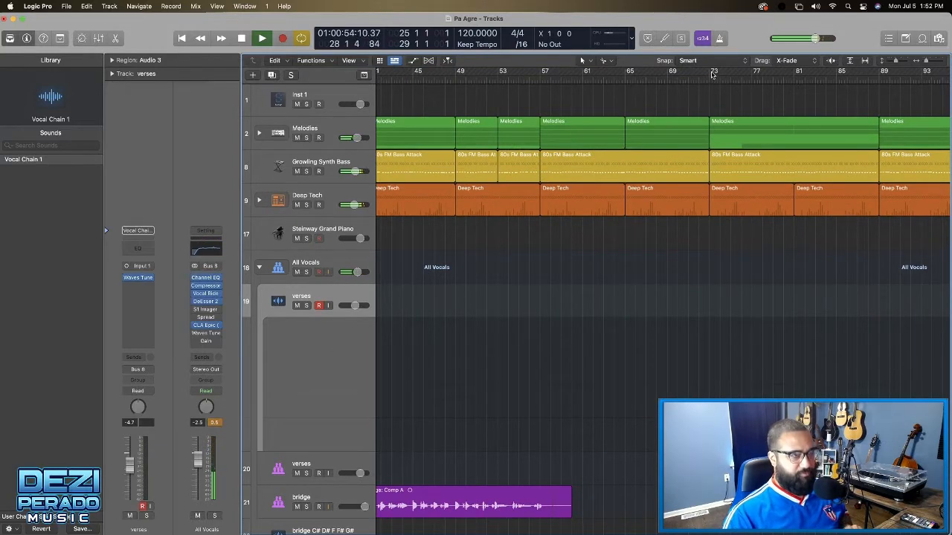
drag(712, 77, 749, 78)
scroll(314, 392, down, 3)
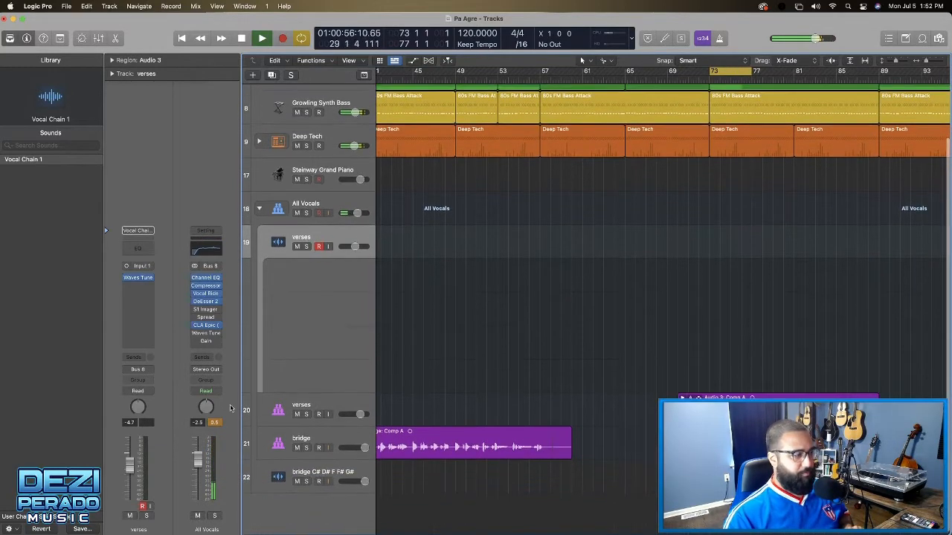
Copy the Waves Tune plug-in from the first verses channel to the second verses channel in the mixer
click(315, 406)
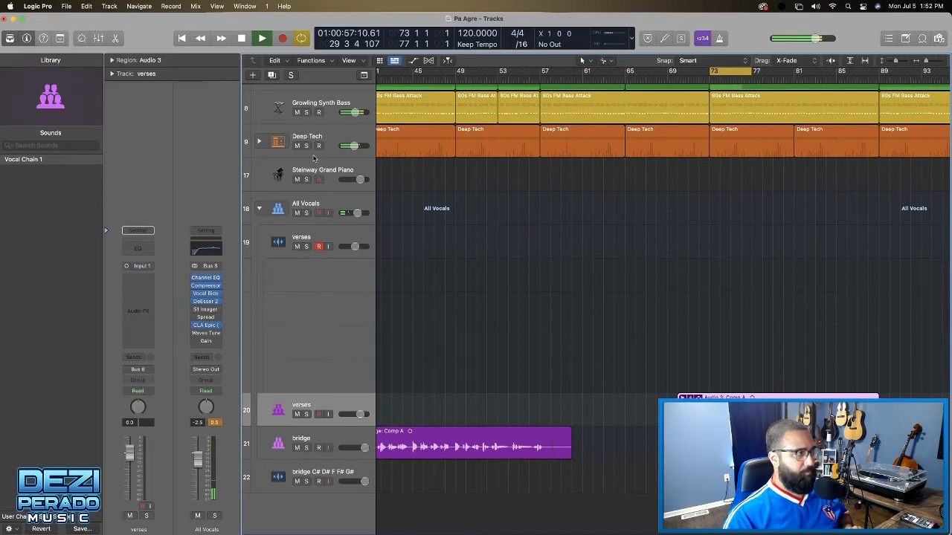
click(98, 38)
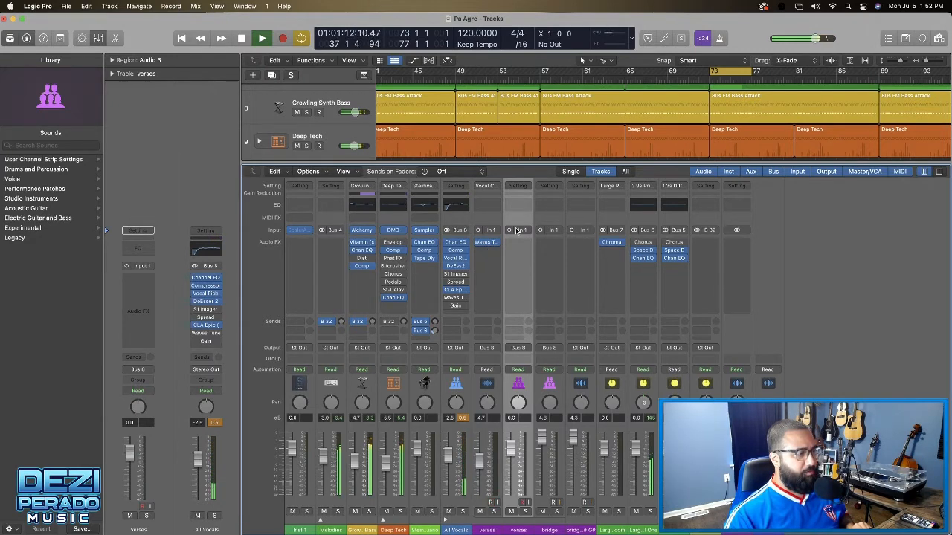
drag(486, 243, 523, 244)
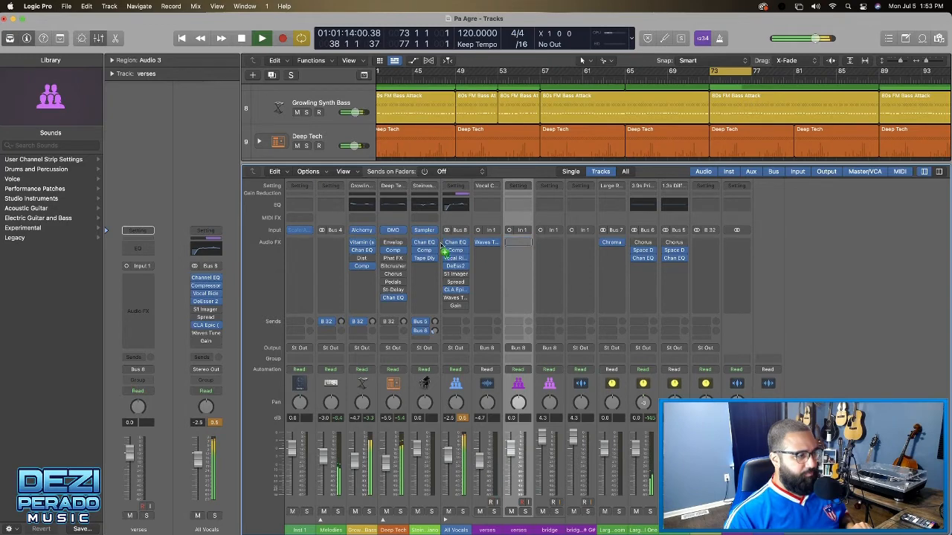
drag(444, 251, 519, 244)
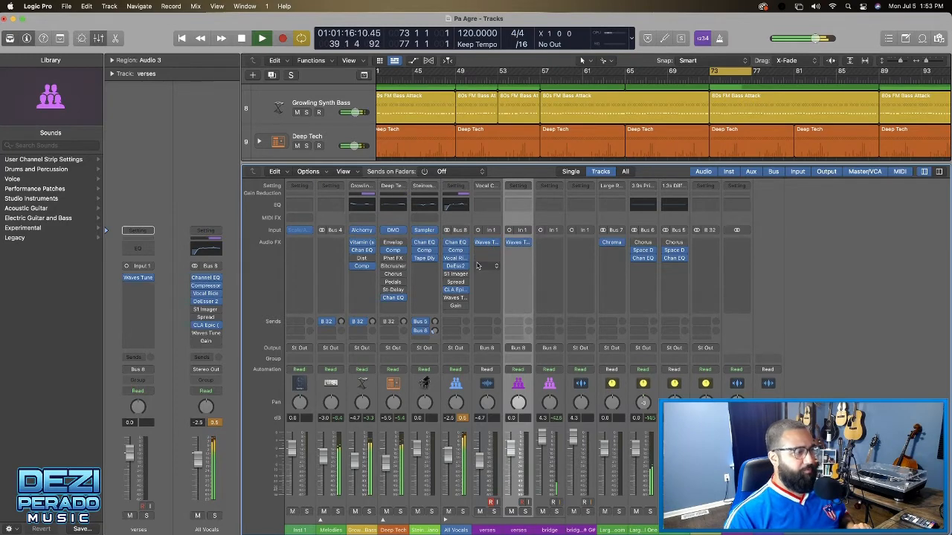
key(x)
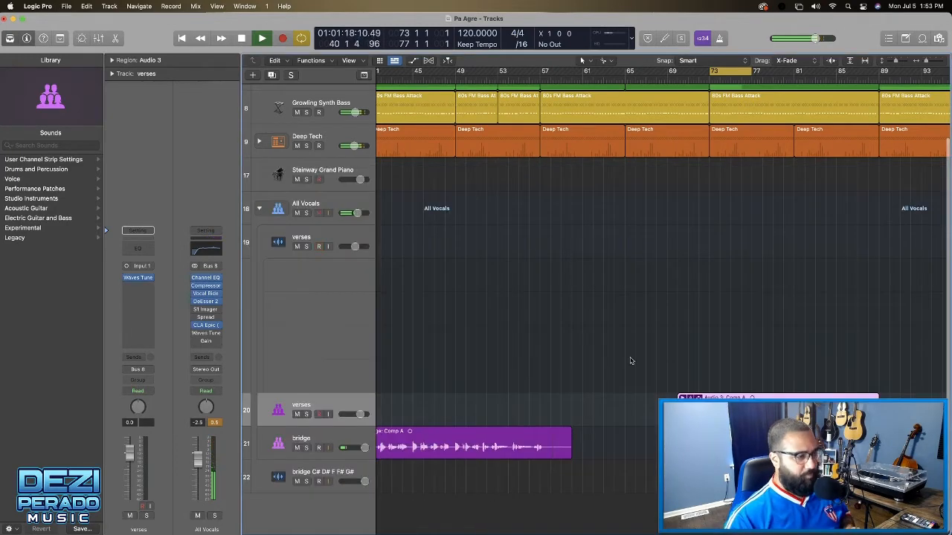
Play from bar 73 and expand the take folder on the second verses track
click(708, 79)
scroll(742, 324, right, 3)
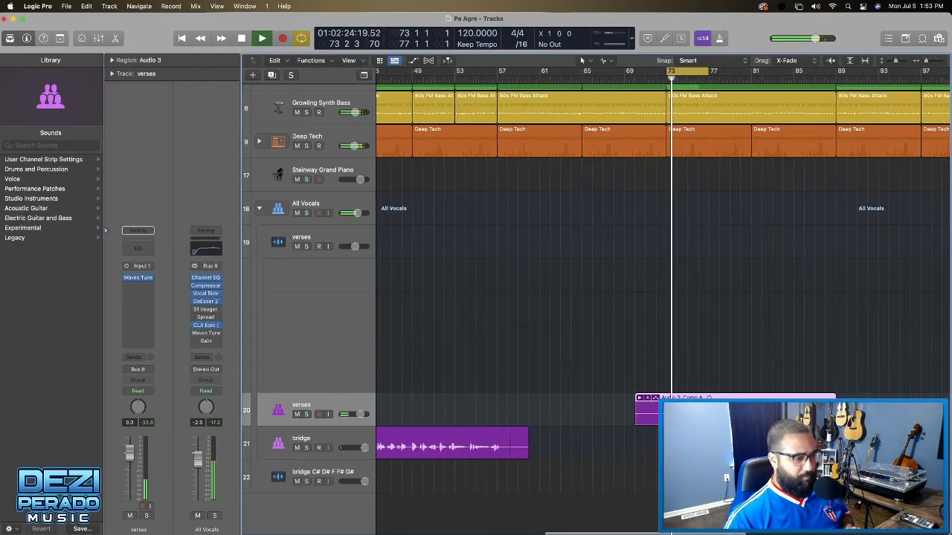
click(645, 400)
scroll(736, 351, down, 5)
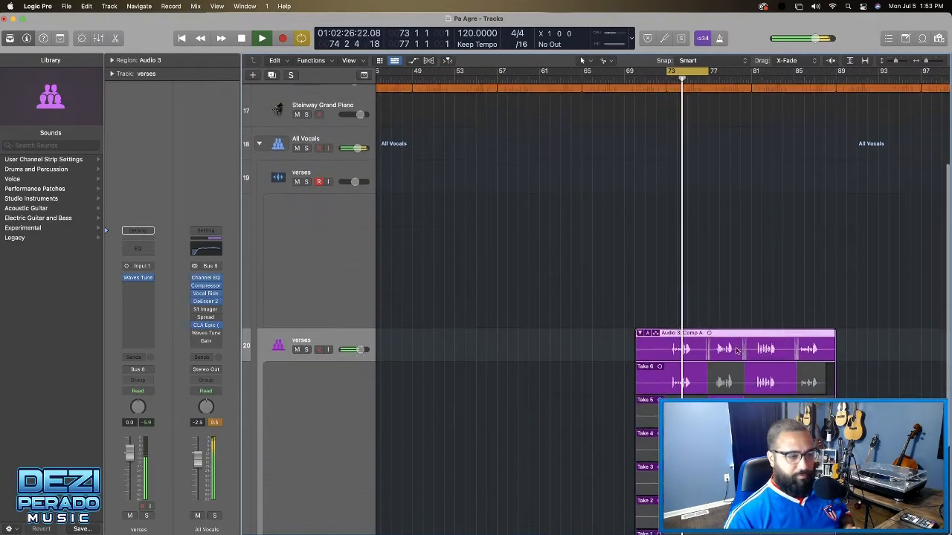
Switch the opening phrase of the second verse's comp to Take 4 and replay it from bar 73
scroll(736, 351, down, 1)
key(space)
key(space)
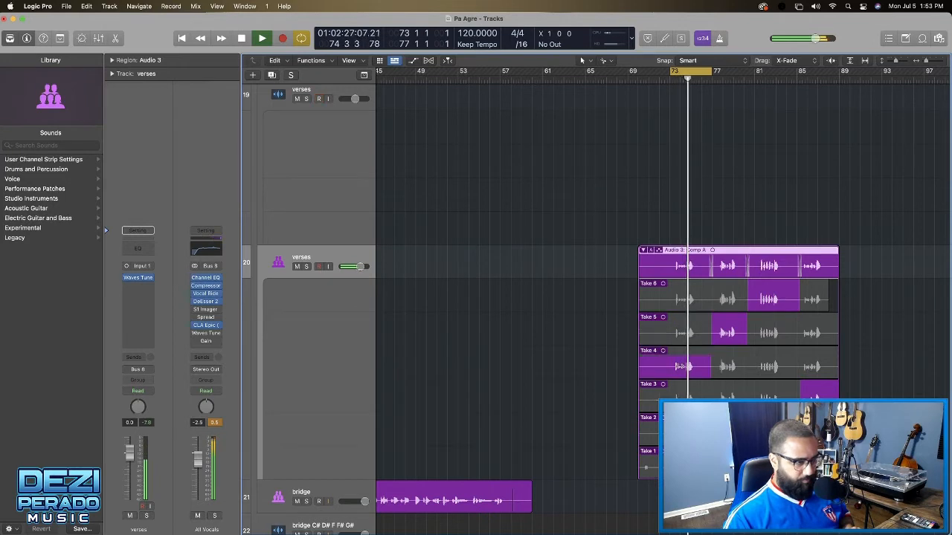
key(space)
key(space)
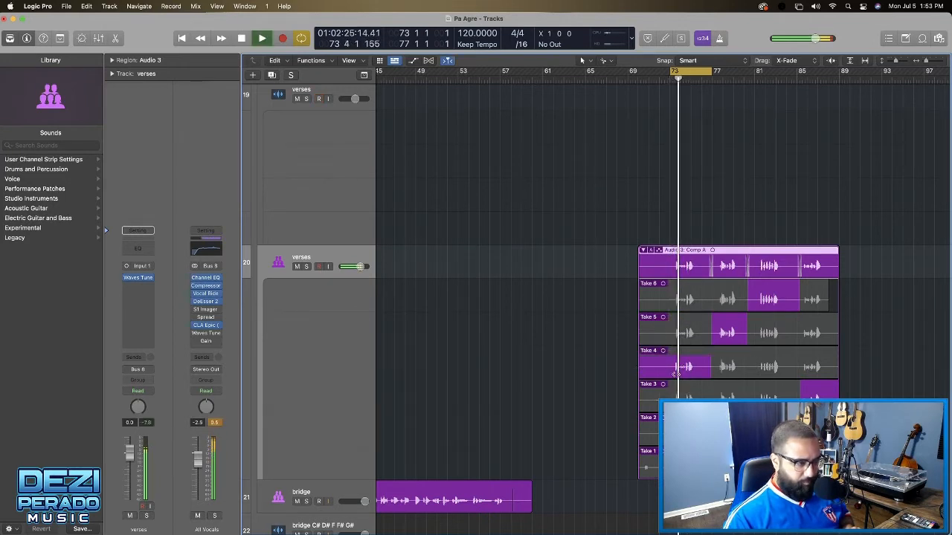
Use Take 2 for the second verse's opening phrase and replay the loop
key(space)
key(space)
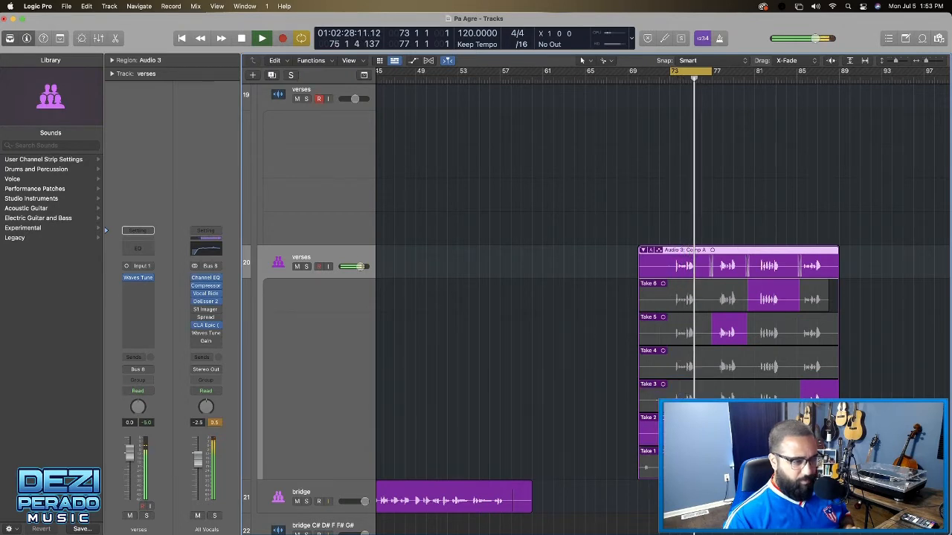
key(space)
key(space)
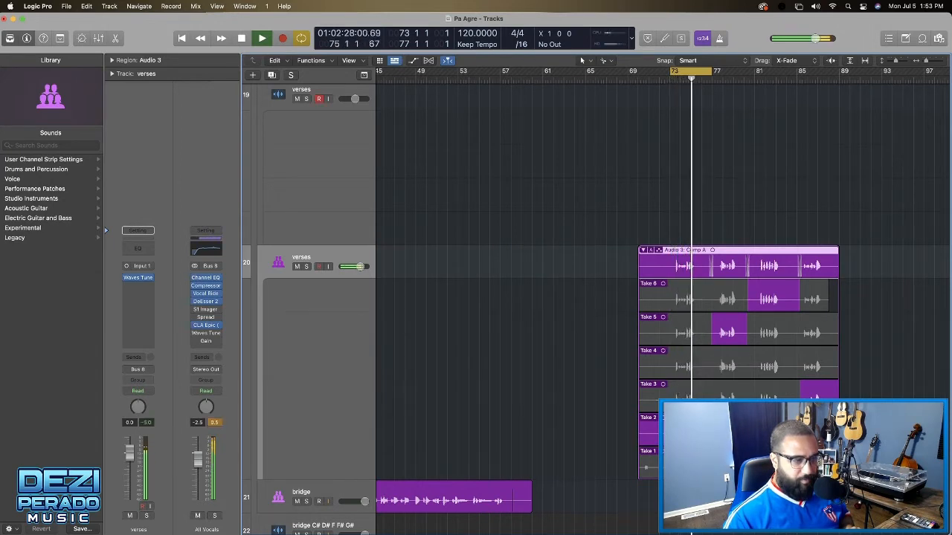
Audition Take 3 and Take 1 for the opening phrase, return to Take 2, and restart the loop
click(677, 395)
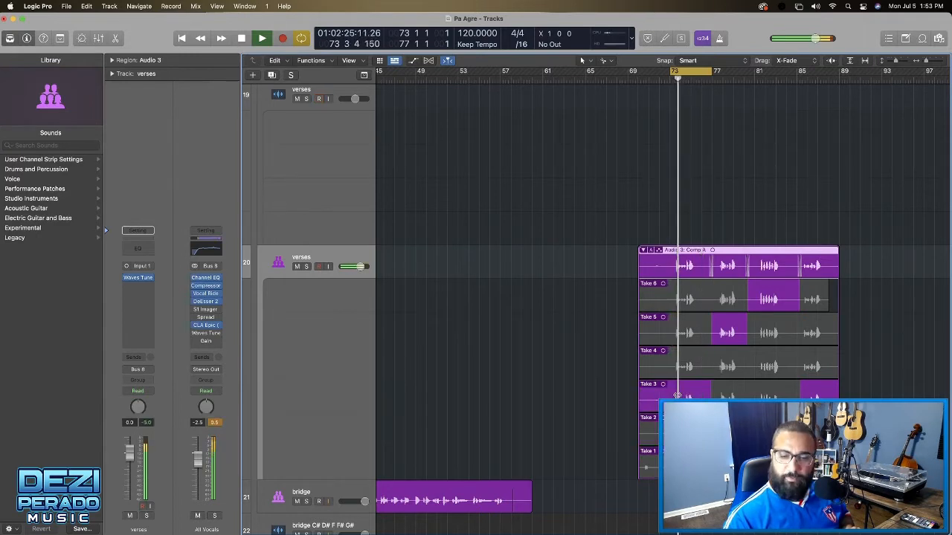
click(683, 463)
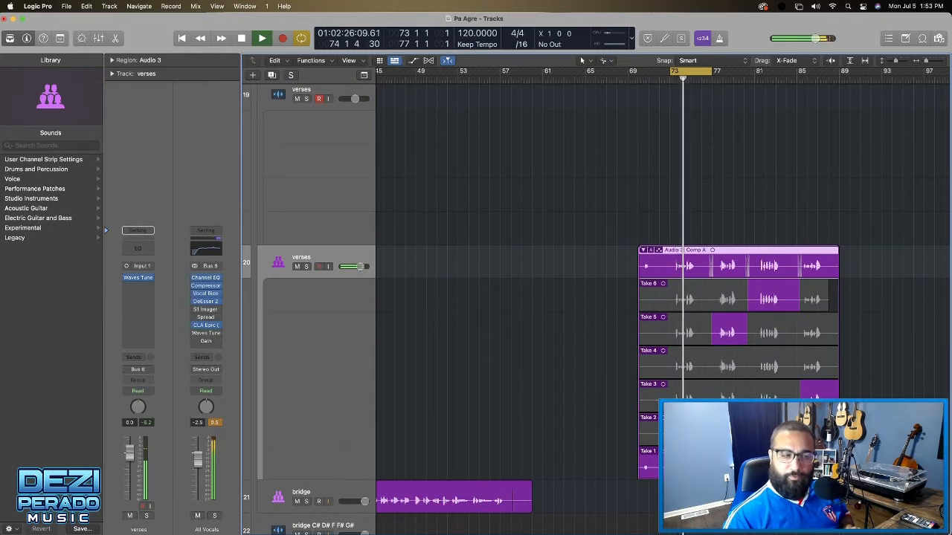
click(683, 429)
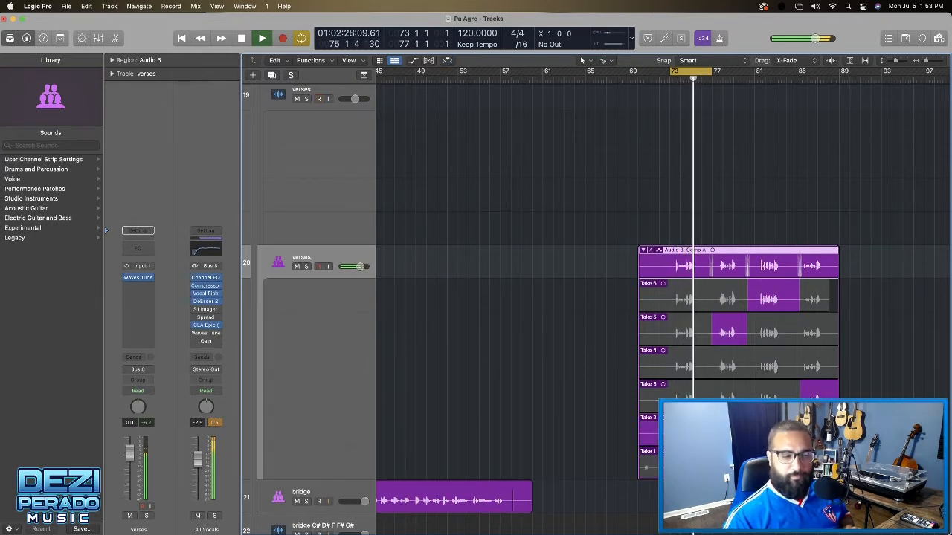
key(space)
key(space)
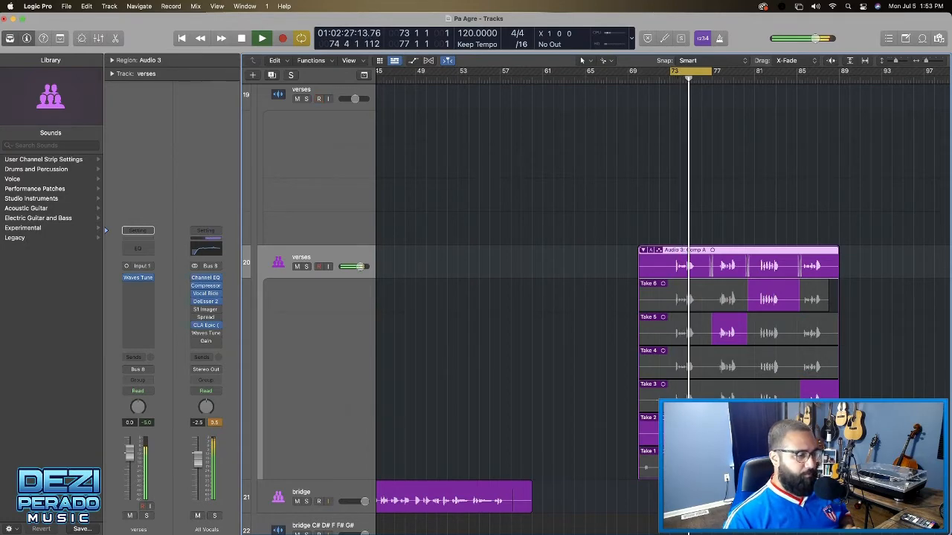
Move the cycle to bars 77 to 81, over the second phrase of the verse
scroll(732, 341, right, 1)
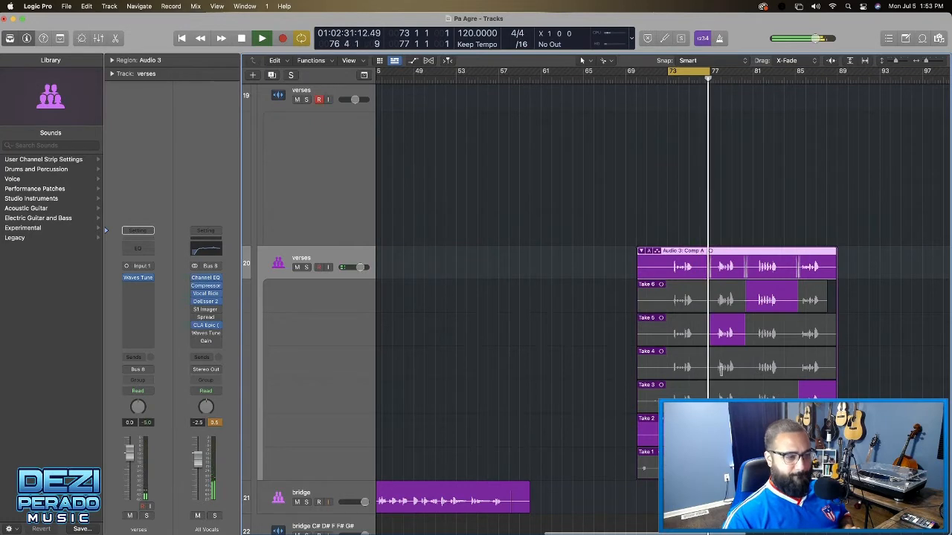
scroll(740, 151, up, 1)
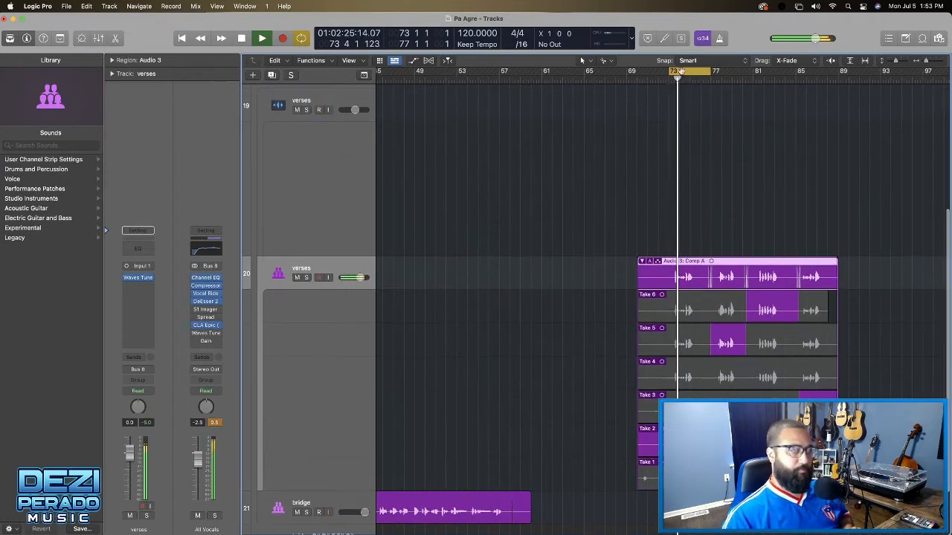
drag(678, 71, 714, 70)
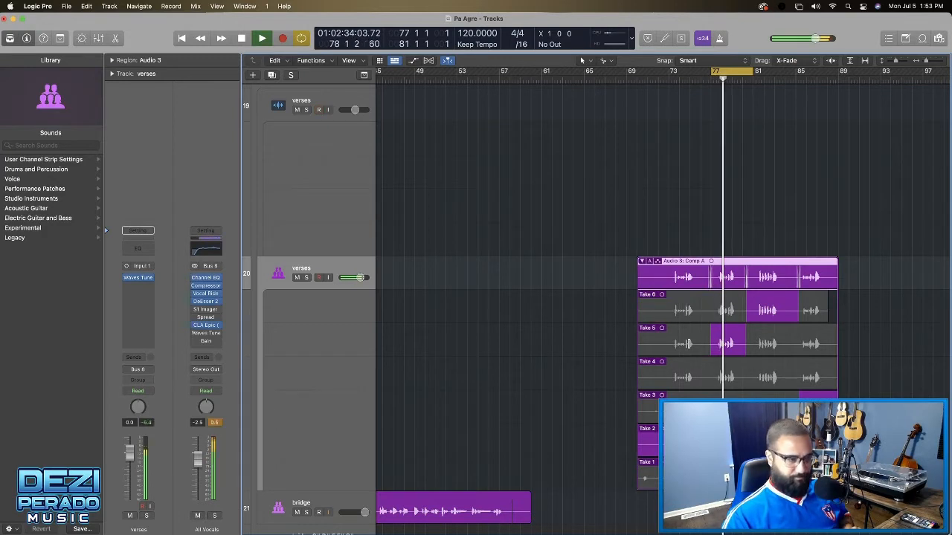
Audition Take 6 for the second phrase, then switch it to Take 4 and replay from bar 77
click(722, 311)
key(space)
key(space)
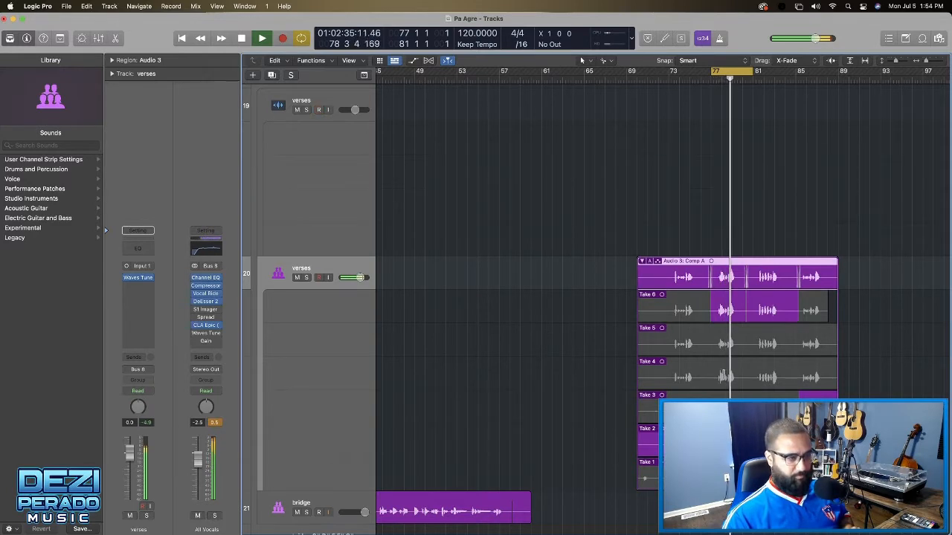
click(726, 375)
key(space)
key(space)
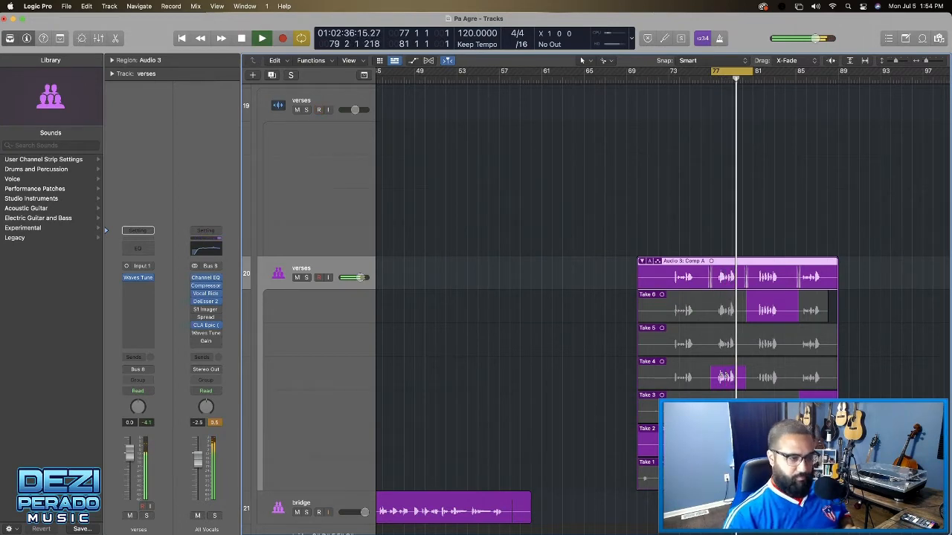
Switch the third phrase to Take 5 and move the cycle to bars 81 to 85 to hear it
click(773, 345)
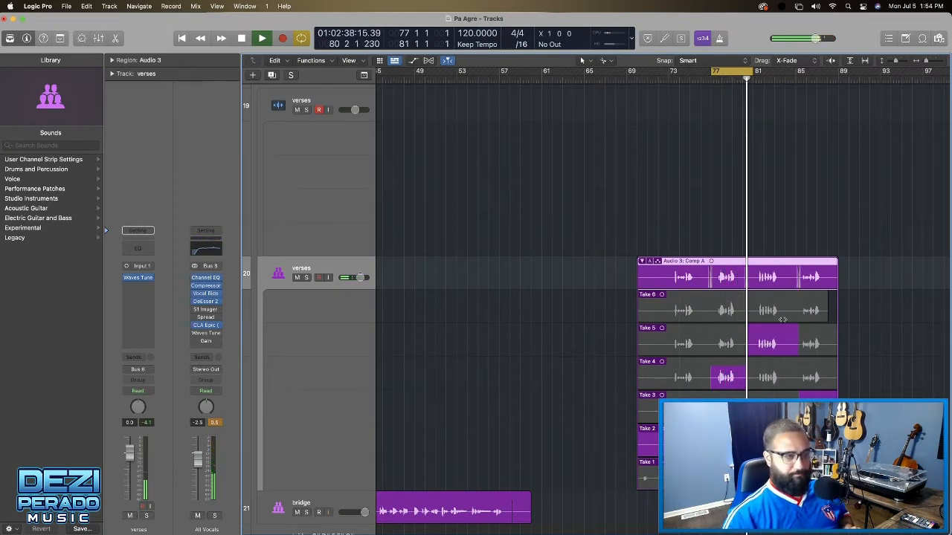
drag(723, 72, 762, 72)
key(space)
key(space)
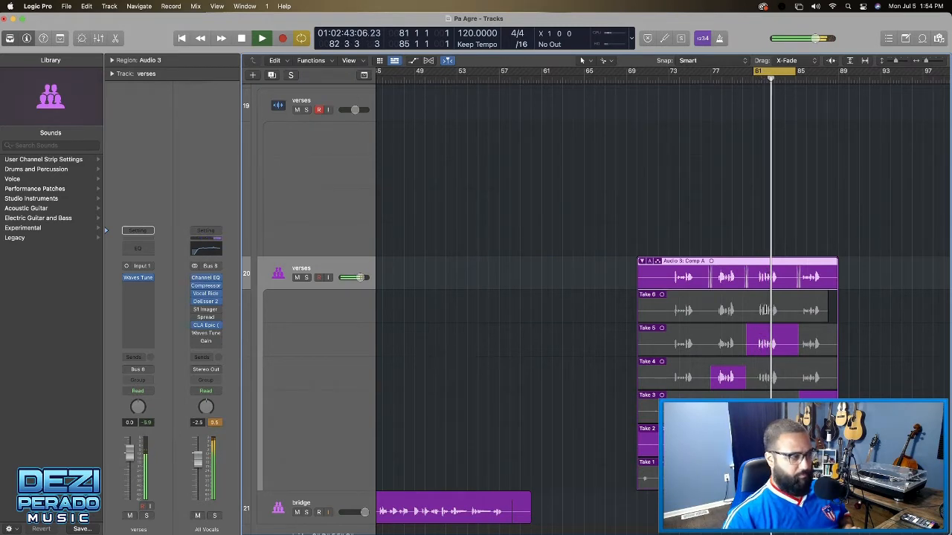
Audition Take 6 and Take 4 for the third phrase while looping bars 81 to 85
key(space)
key(space)
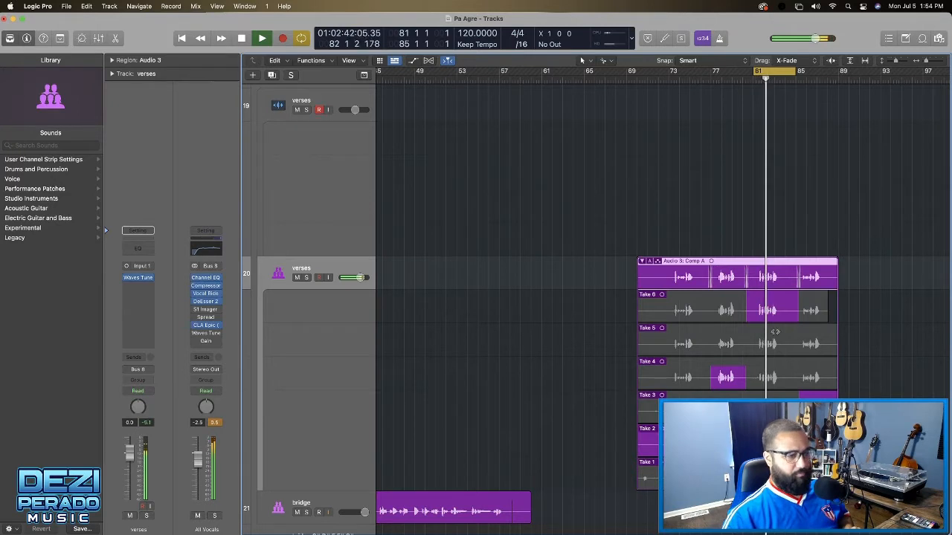
click(773, 374)
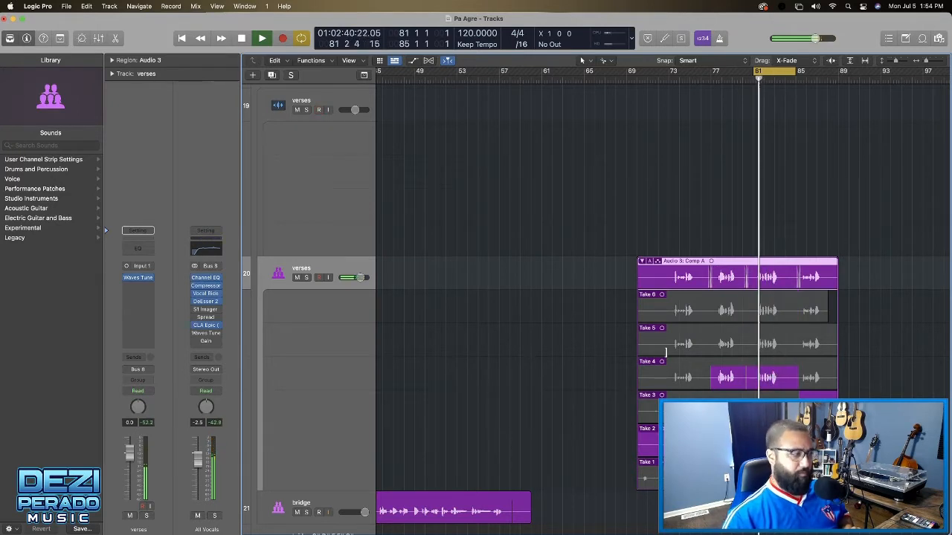
scroll(668, 353, right, 1)
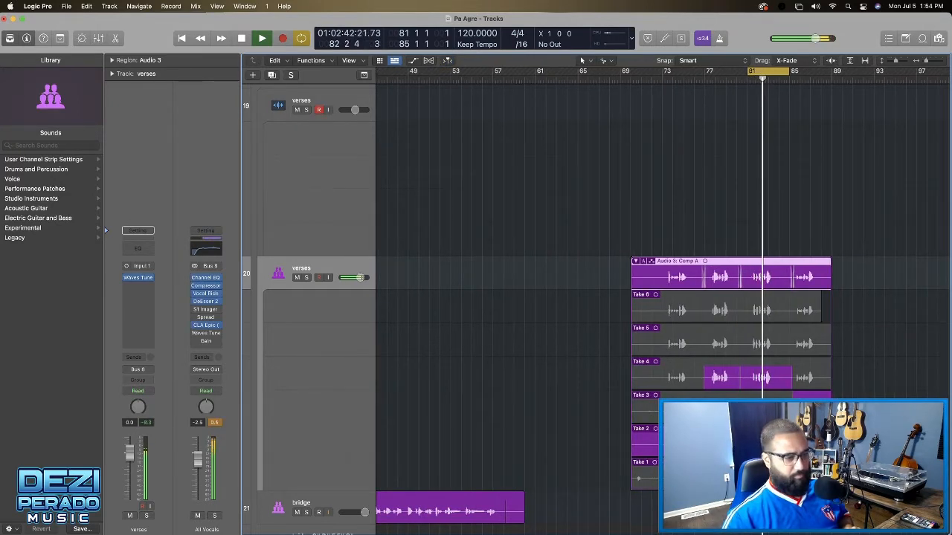
Audition Take 3 for the third phrase, then switch to a take below it and replay the loop
key(space)
key(space)
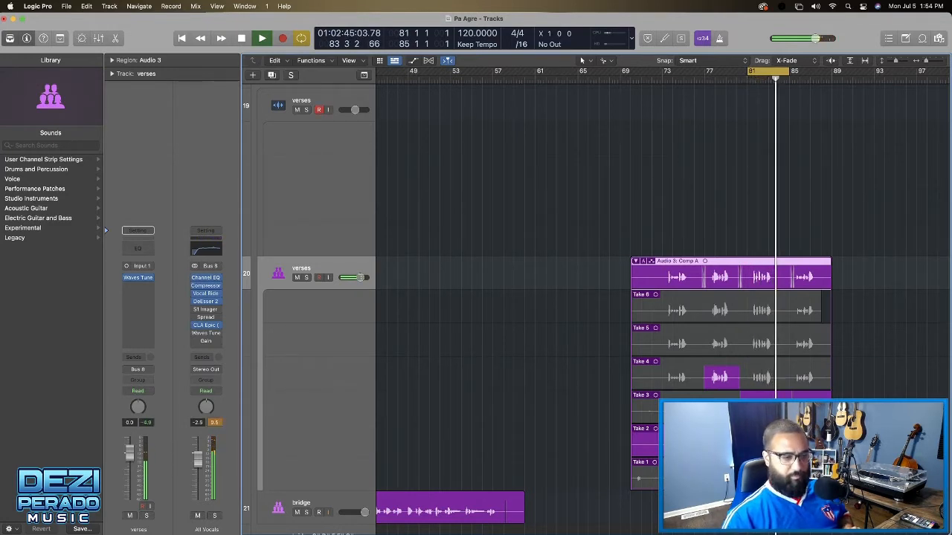
key(space)
key(space)
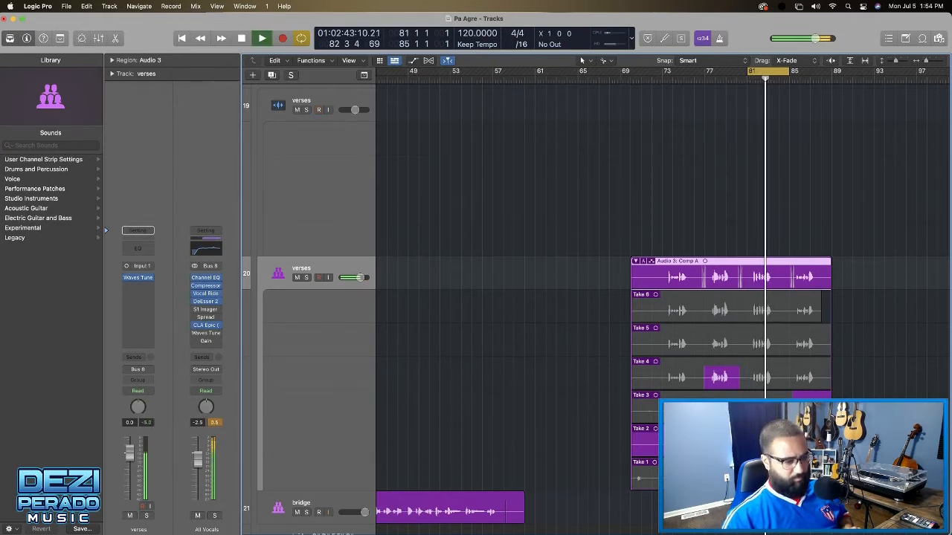
key(space)
key(space)
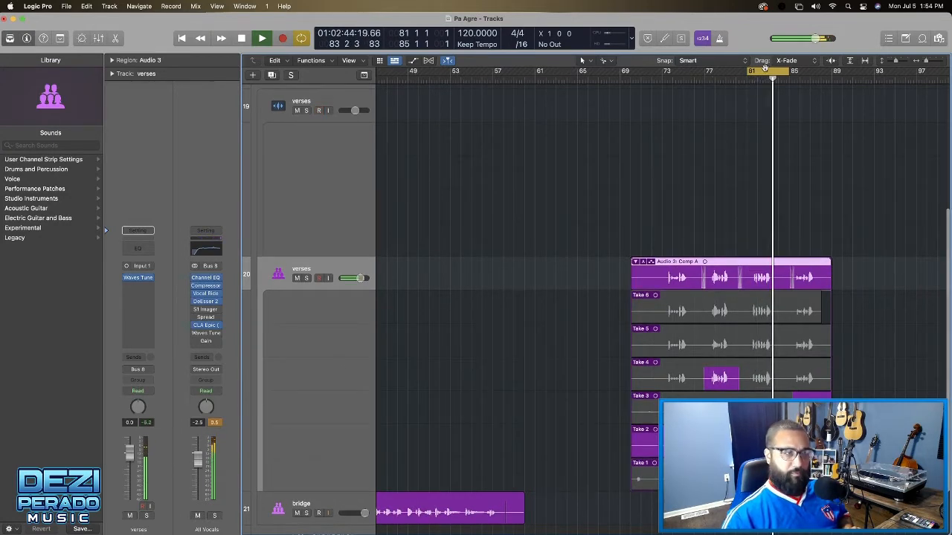
Extend the cycle back to bar 77 and listen to the second and third phrases through bar 85
drag(765, 66, 786, 74)
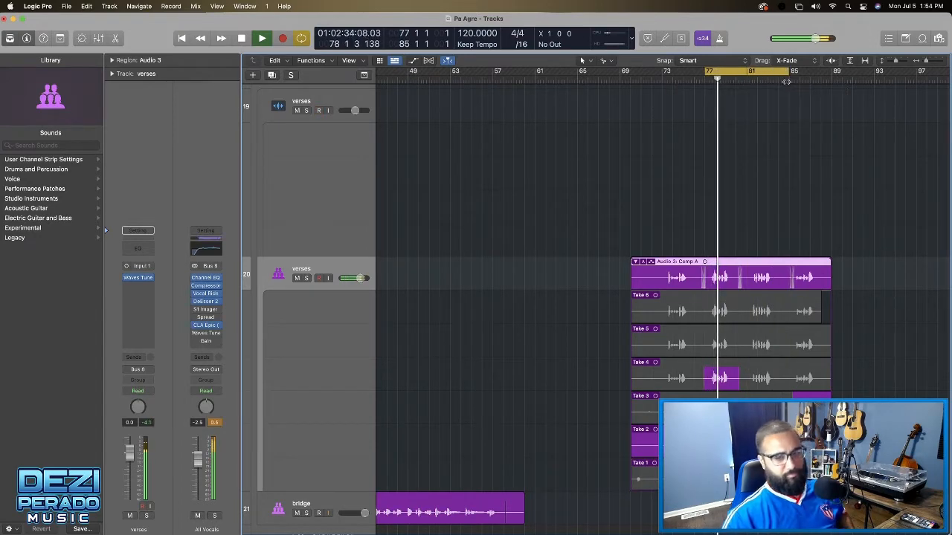
scroll(786, 82, up, 1)
scroll(787, 82, right, 1)
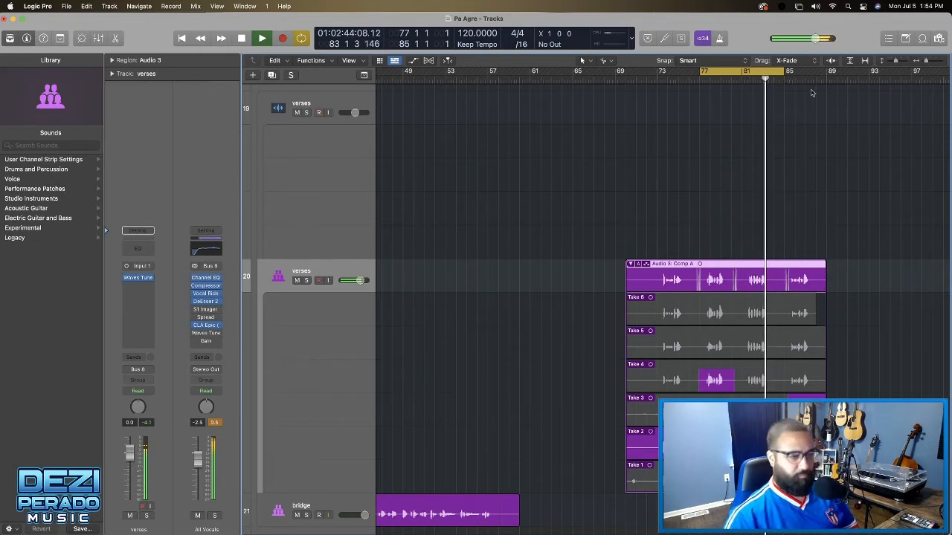
Move the cycle to bars 85 to 89 and audition Take 6 and Take 5 for the last phrase
click(747, 72)
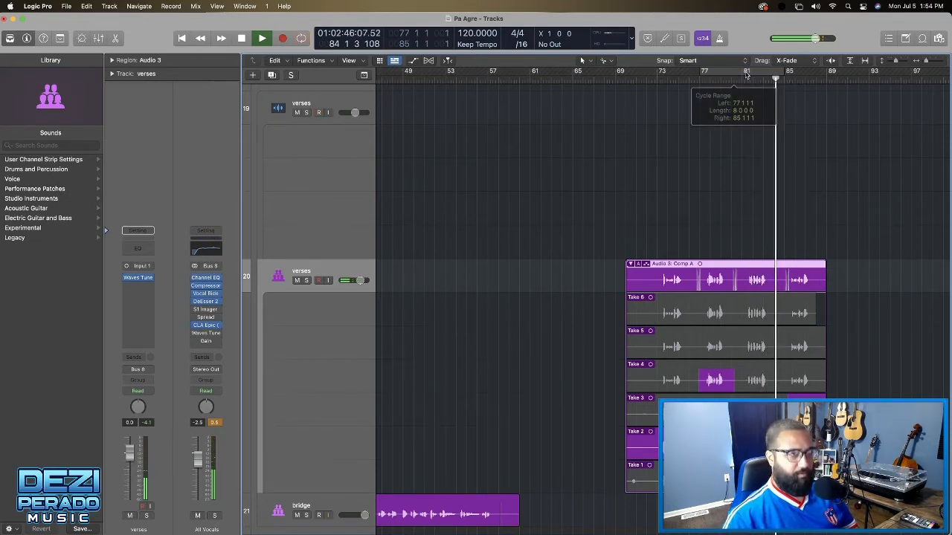
drag(786, 73, 826, 74)
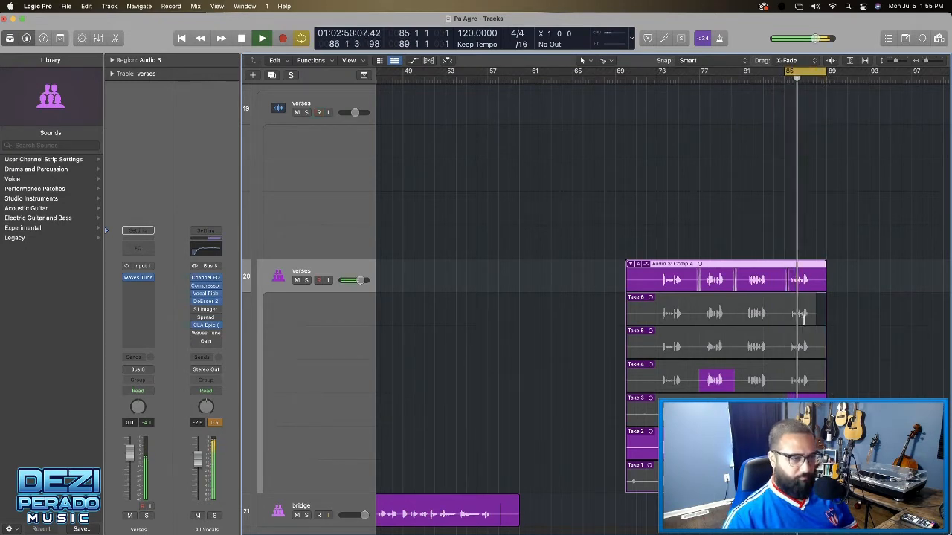
click(800, 314)
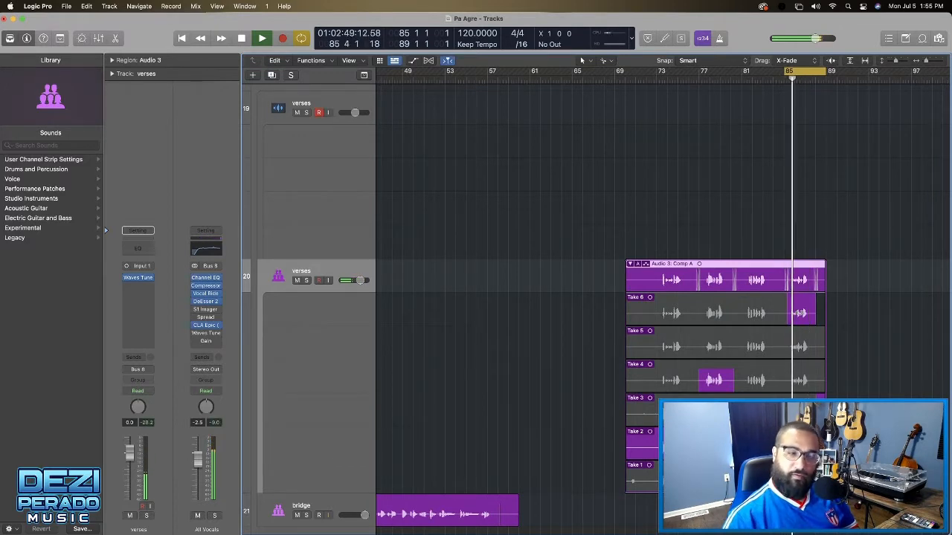
click(798, 347)
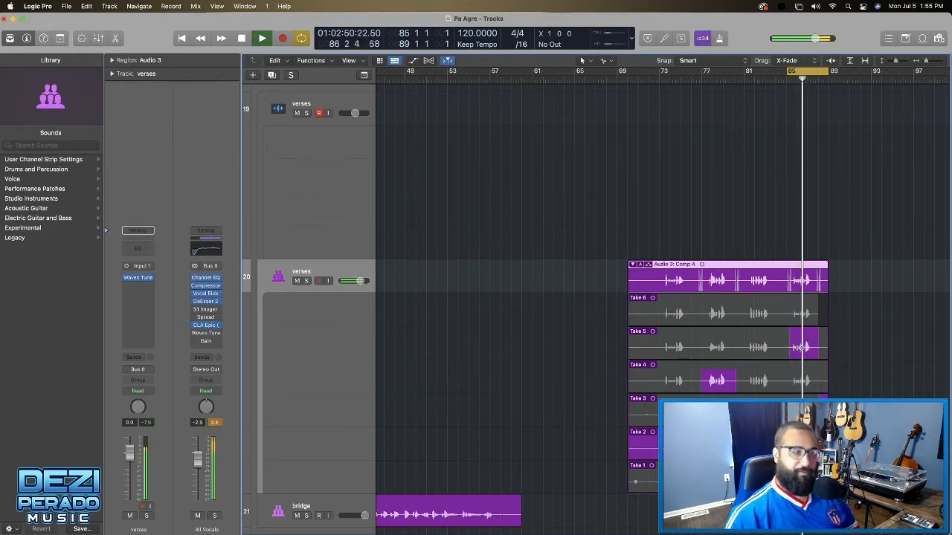
Audition Take 4 for the last phrase, then switch to one of the lowest takes and replay from bar 85
key(space)
key(space)
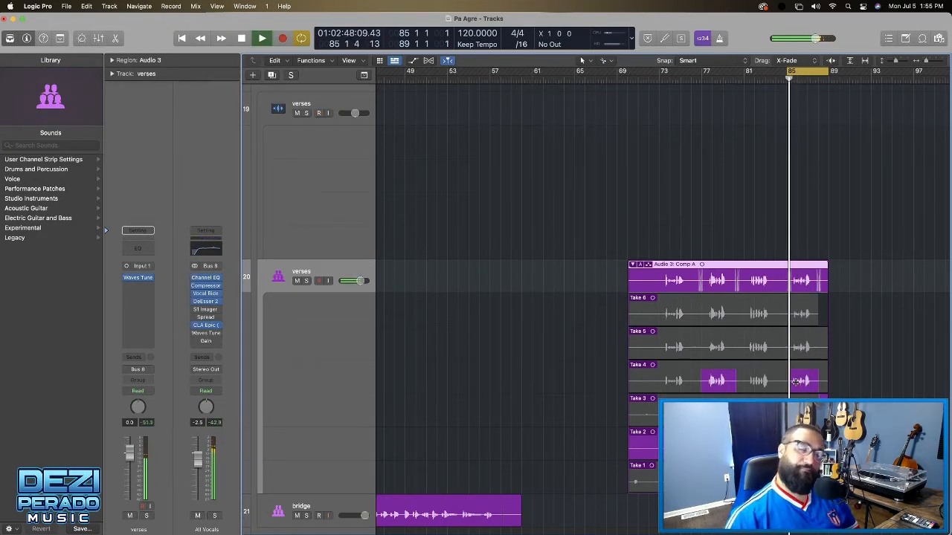
scroll(796, 382, down, 1)
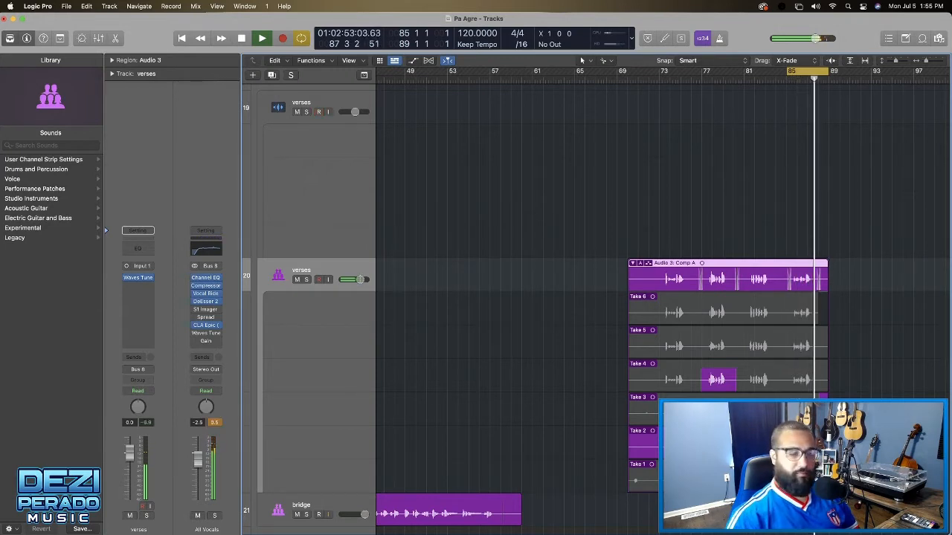
key(space)
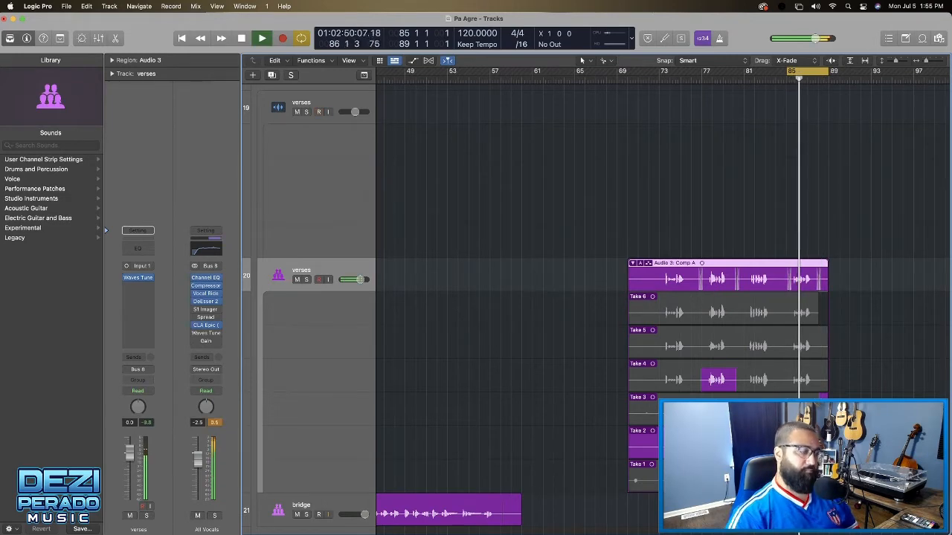
scroll(662, 298, left, 3)
key(space)
key(space)
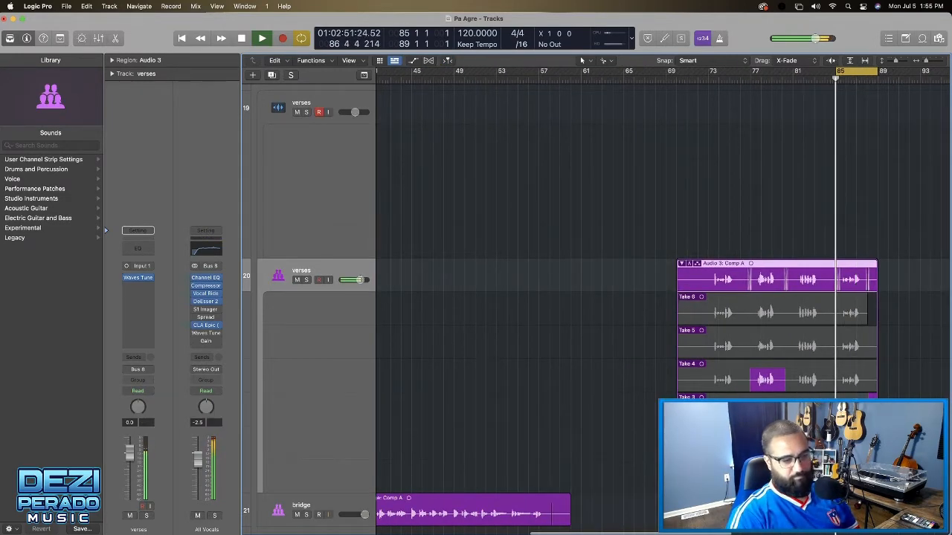
Extend the cycle start back to bar 81 beat 3, listen to the last two phrases, and stop playback
scroll(662, 298, right, 3)
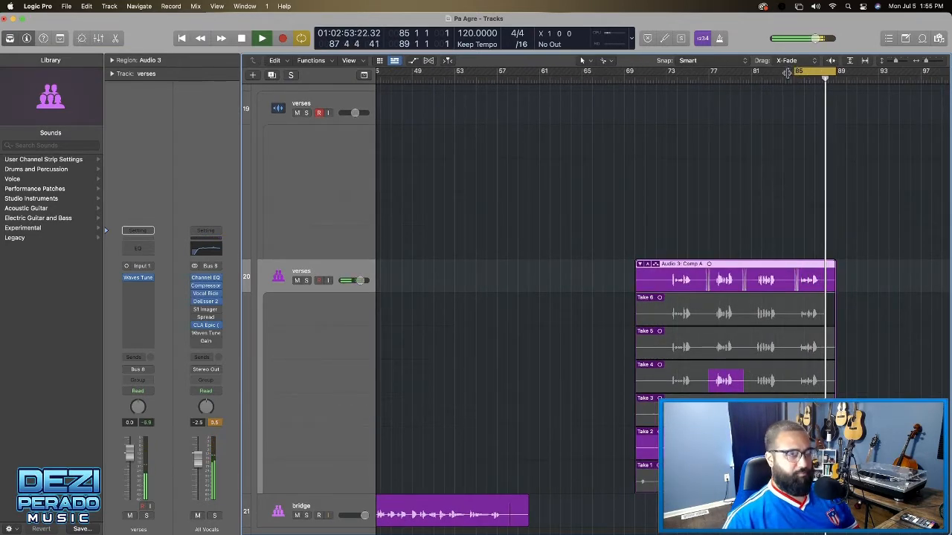
drag(795, 72, 755, 77)
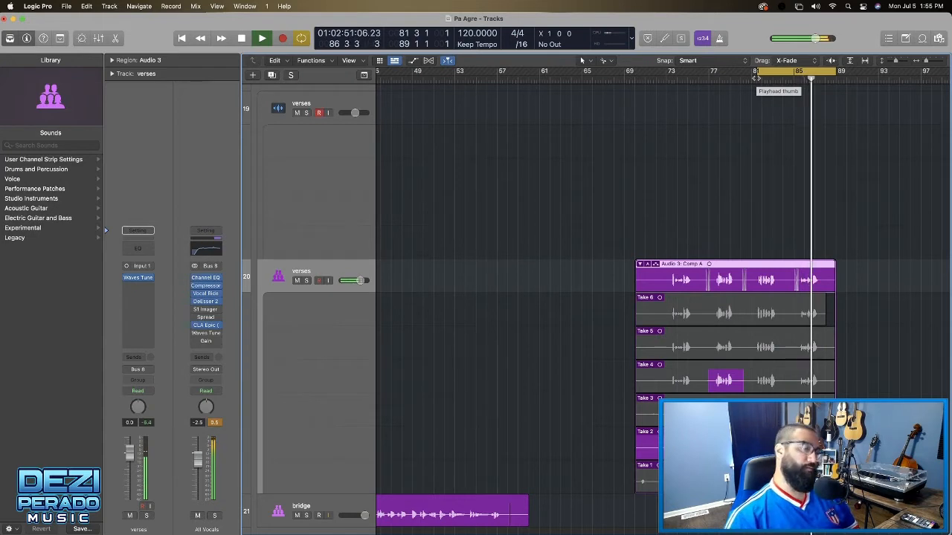
key(space)
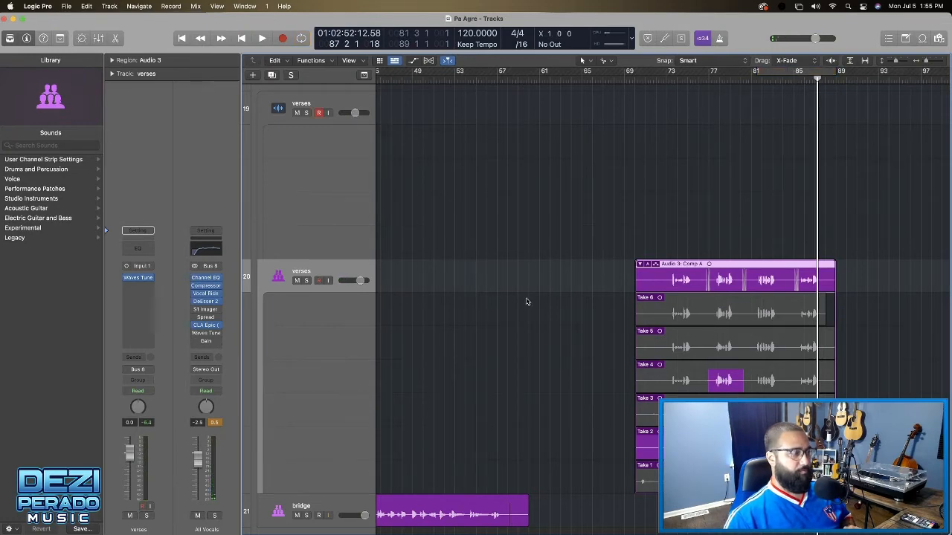
Collapse the second verse's take folder and go back to the first verse's takes
click(640, 265)
scroll(653, 318, left, 10)
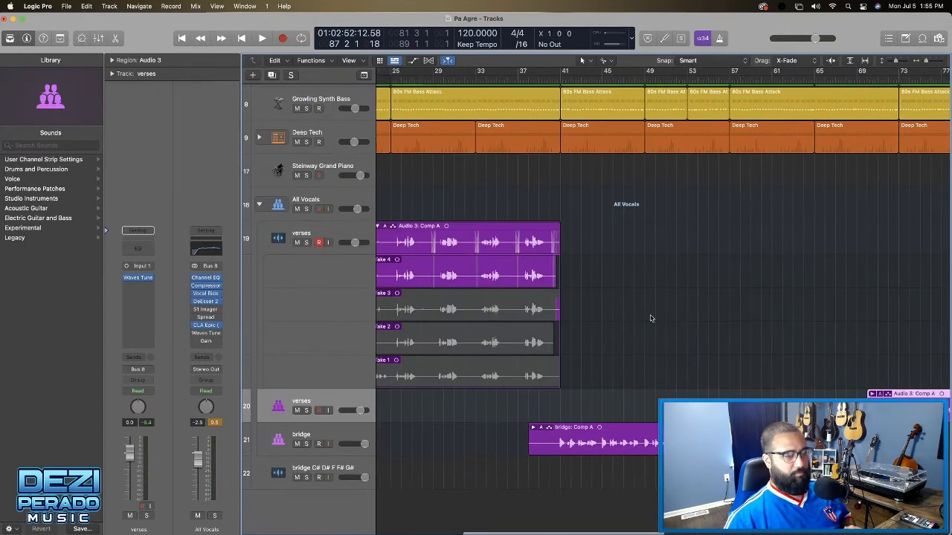
Collapse the first verse's take folder and bring both verse comps into view in the arrangement
click(491, 226)
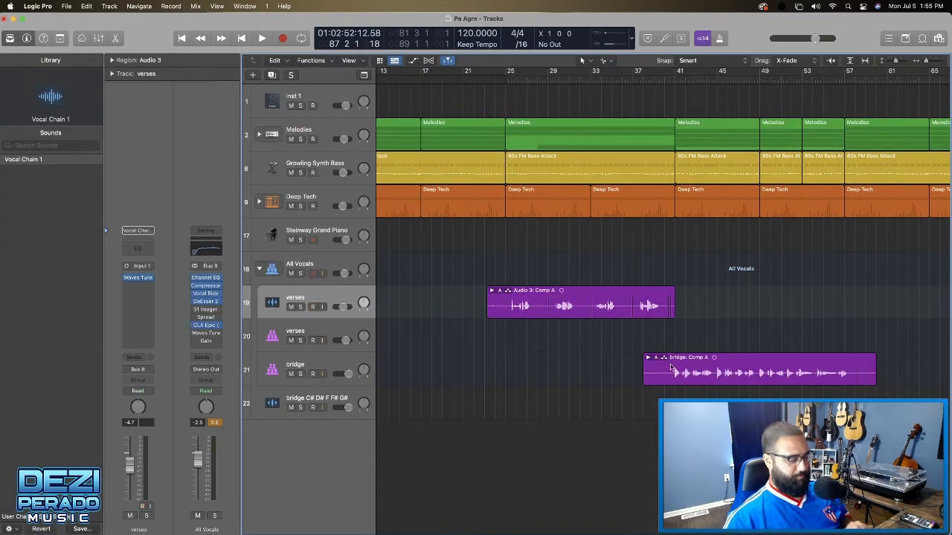
scroll(676, 365, left, 3)
scroll(676, 366, down, 5)
scroll(675, 366, up, 3)
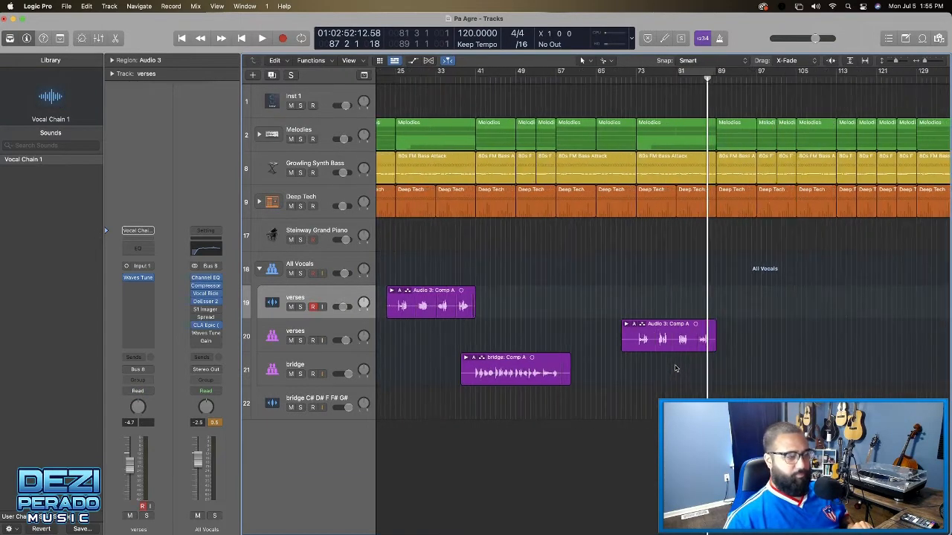
scroll(551, 179, left, 2)
scroll(551, 180, left, 2)
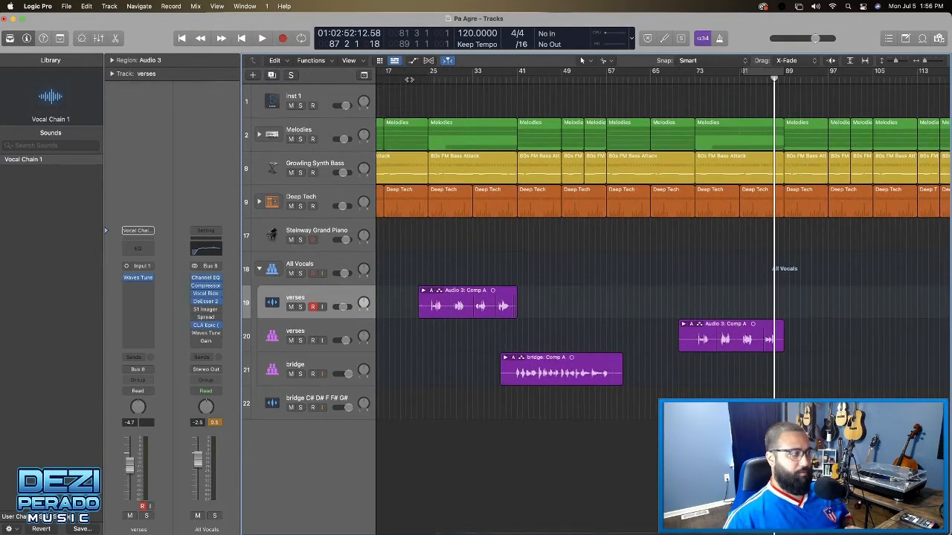
Start playback from bar 21 and disarm recording on the first verses track
click(406, 80)
key(space)
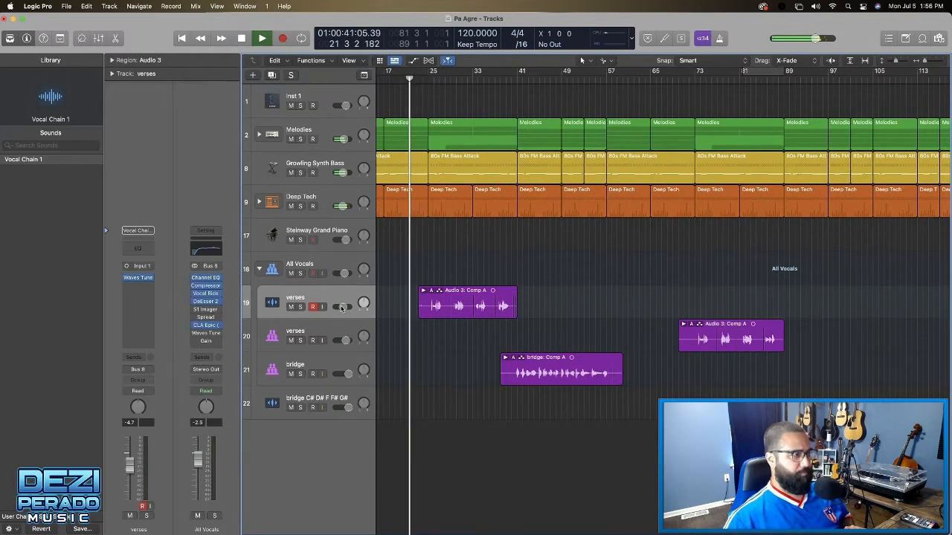
click(312, 306)
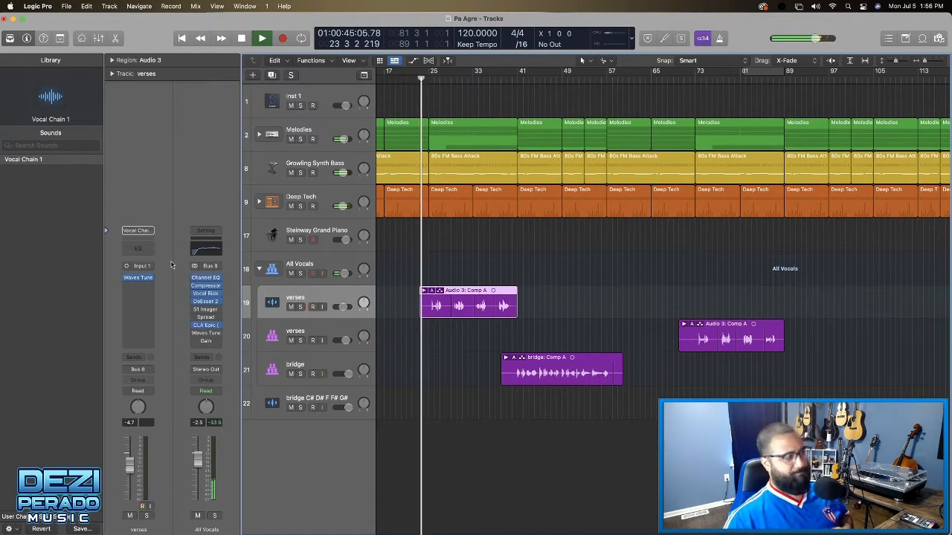
In the All Vocals Channel EQ, flatten the 1370 Hz band to +0.1 dB and raise the upper-mid band to about +10.7 dB at 4520 Hz
click(300, 265)
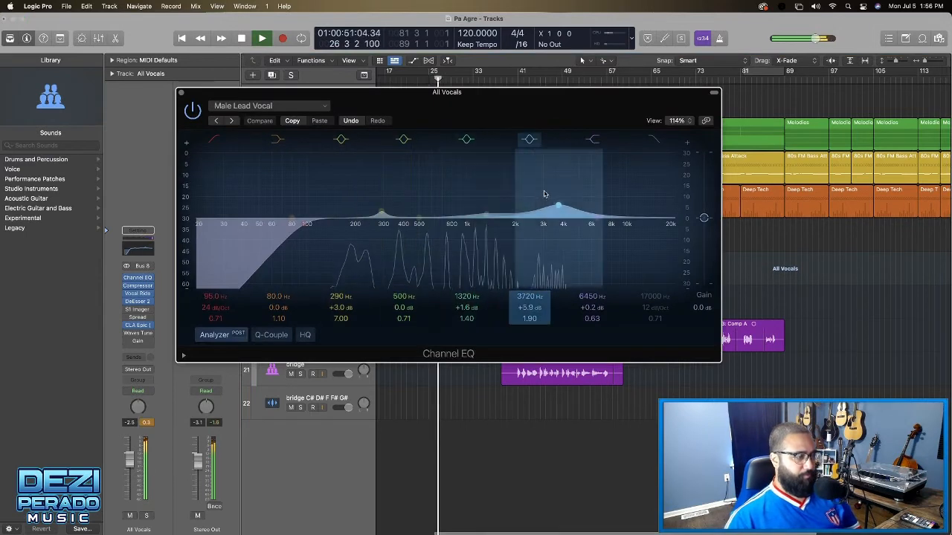
drag(558, 204, 565, 204)
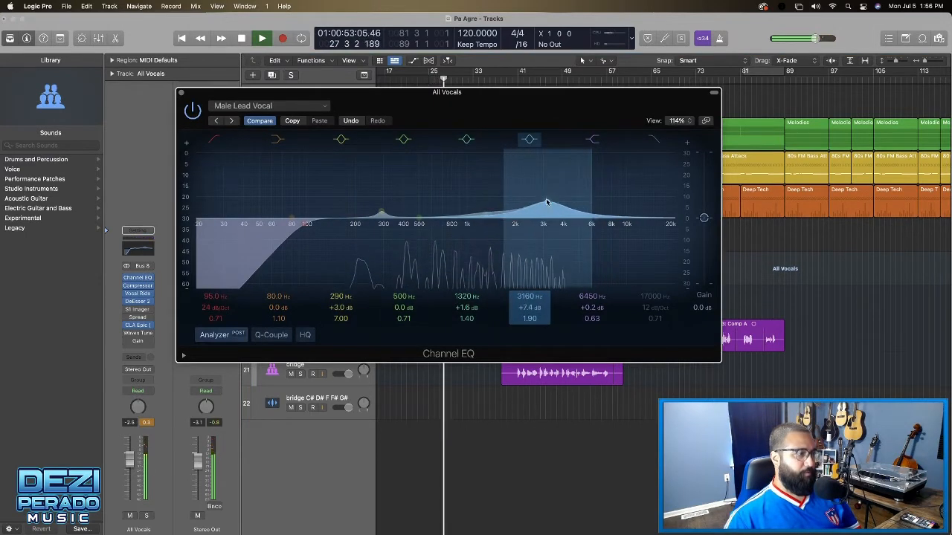
drag(492, 217, 488, 218)
mouse_move(566, 205)
mouse_down()
mouse_move(560, 192)
mouse_move(580, 160)
mouse_move(563, 184)
mouse_move(573, 193)
mouse_up()
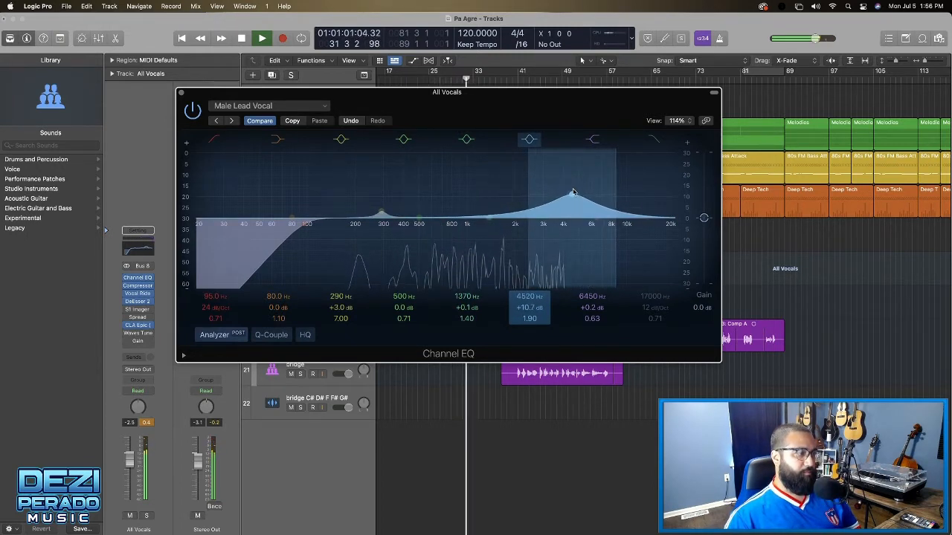
Set the upper-mid band of the All Vocals Channel EQ to about +8.2 dB at 4260 Hz
drag(374, 93, 563, 126)
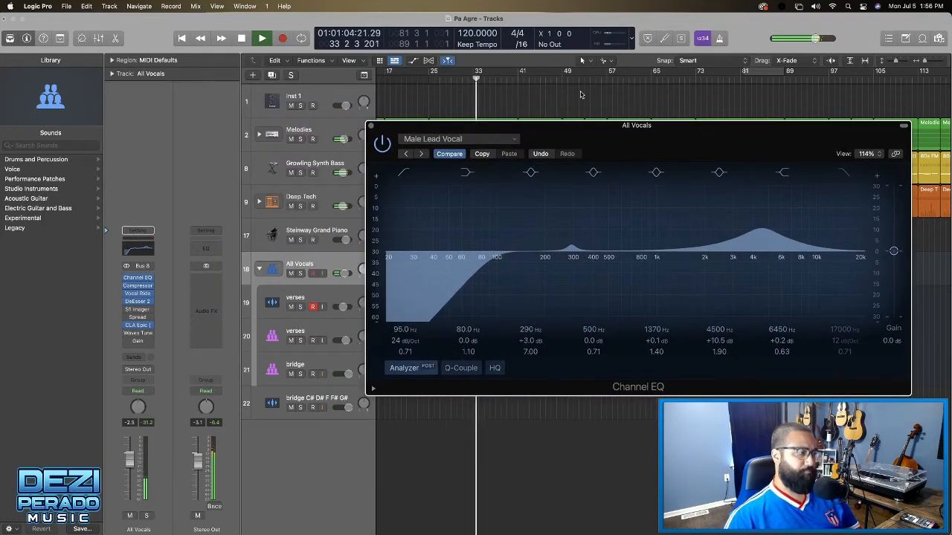
drag(581, 125, 439, 79)
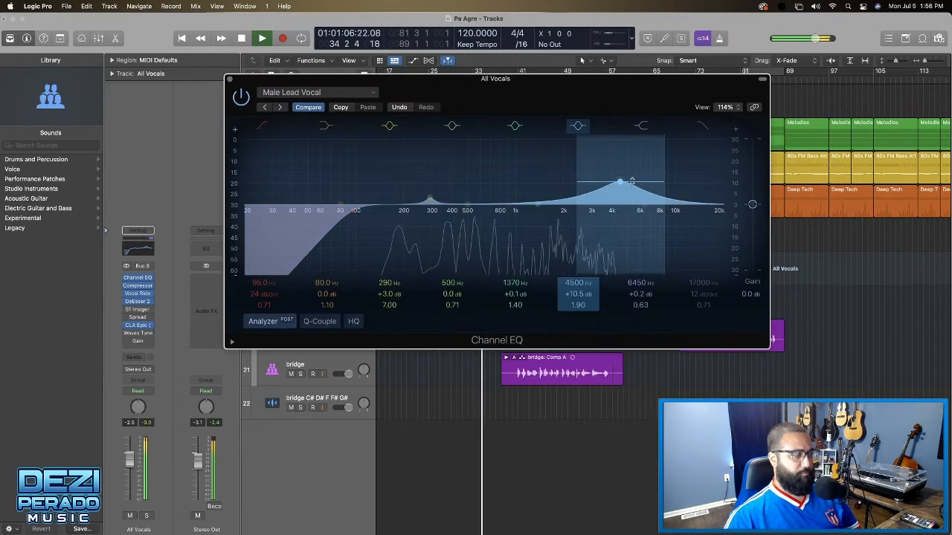
drag(624, 186, 619, 192)
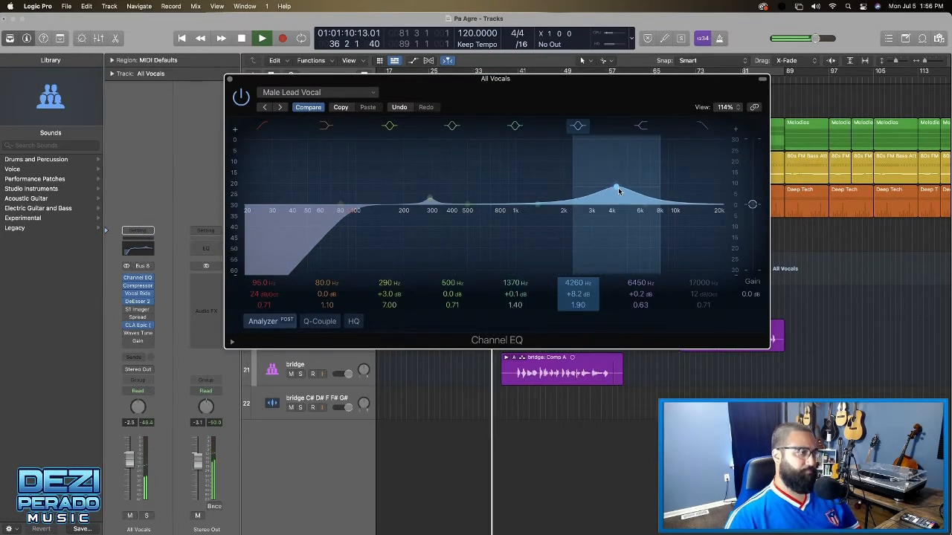
Set the cycle range to bars 25 to 41 over the first verse and loop it with the Channel EQ in view
drag(464, 83, 455, 332)
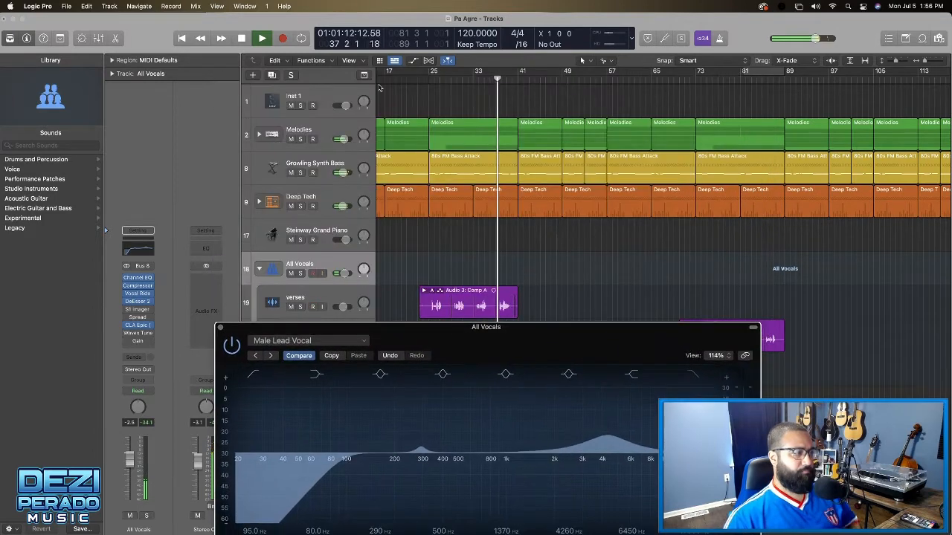
drag(434, 72, 521, 81)
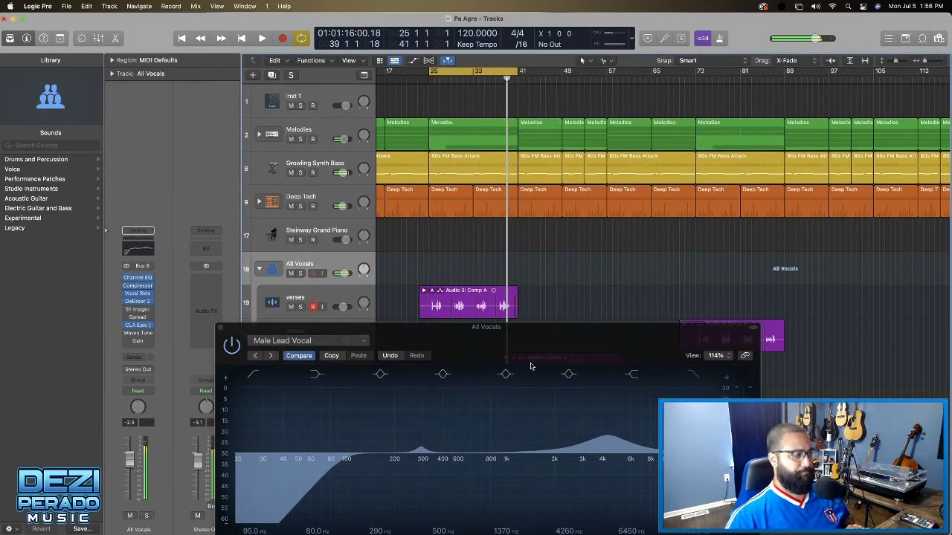
drag(538, 332, 553, 100)
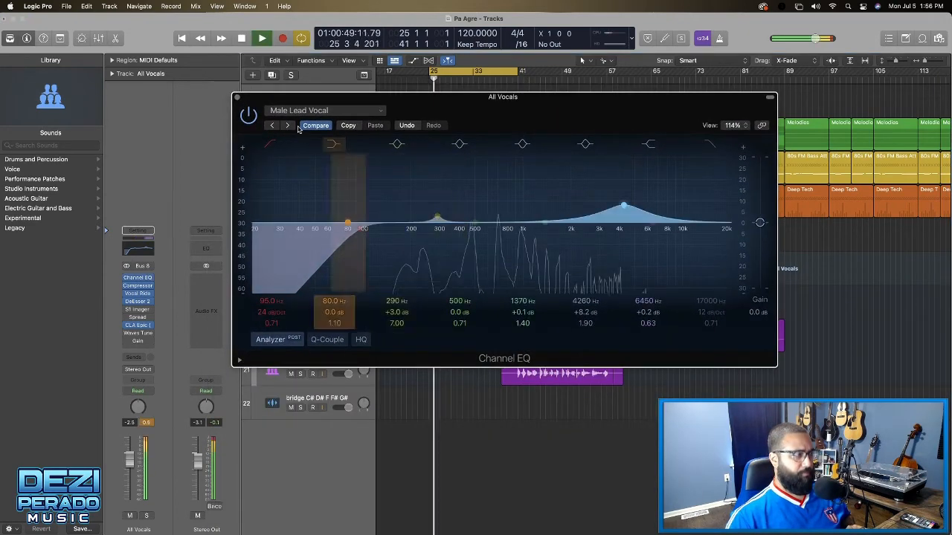
Lower the Plate reverb level in CLA Epic on All Vocals to 1.4, then close the CLA Epic and Channel EQ windows
click(138, 326)
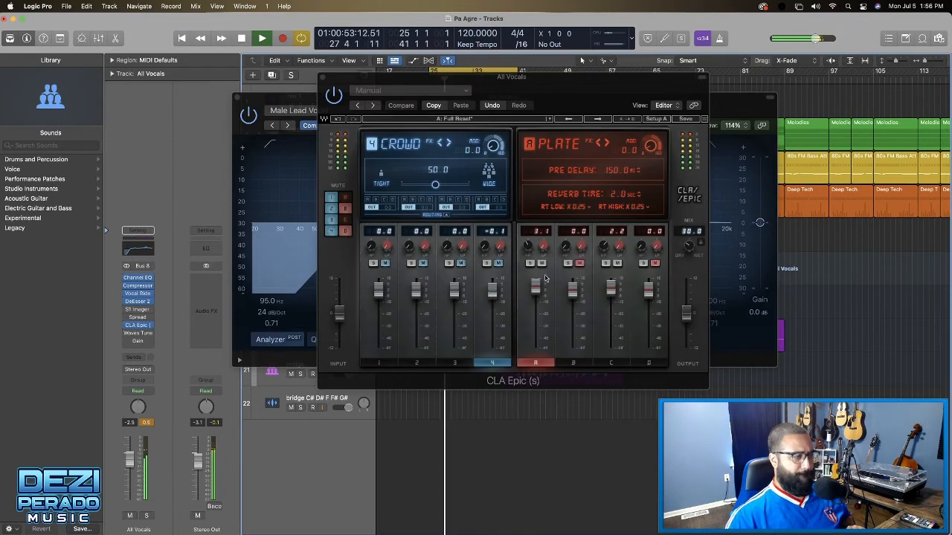
drag(537, 290, 537, 291)
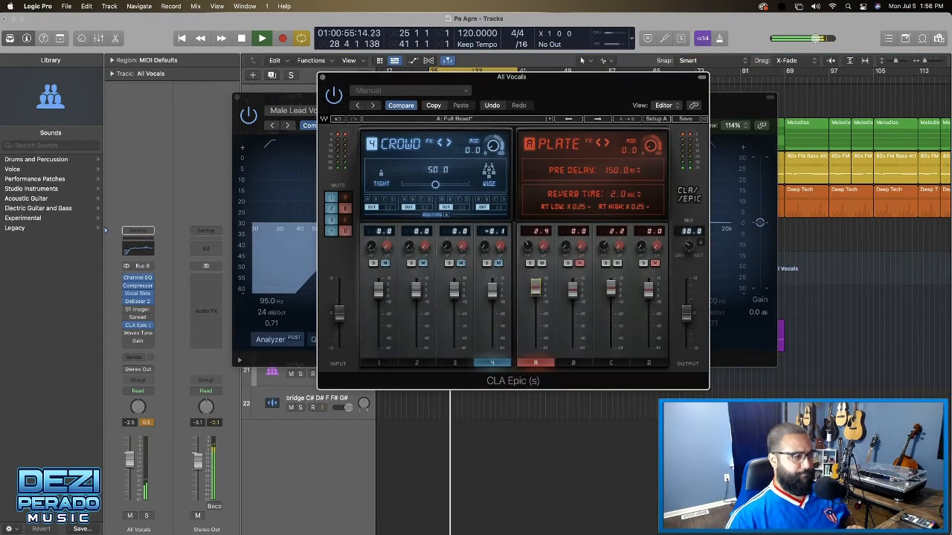
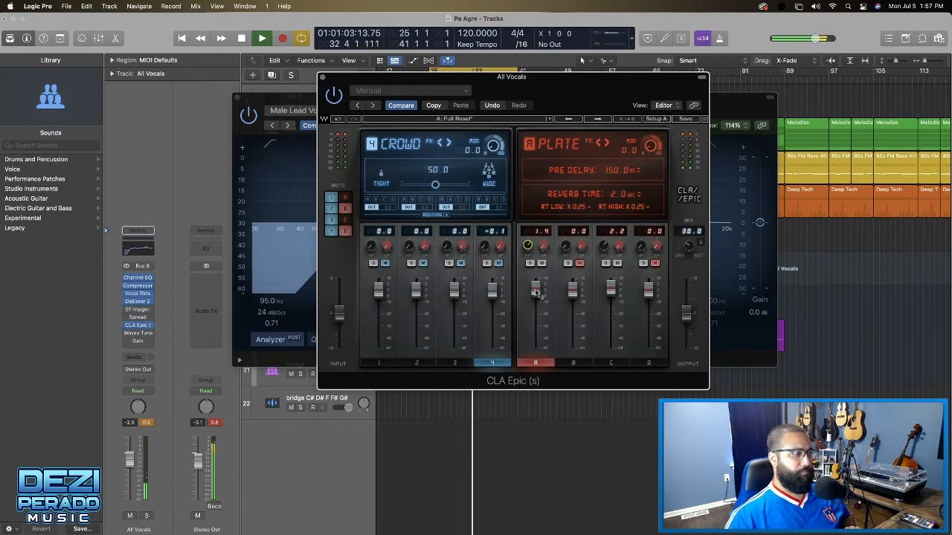
click(323, 78)
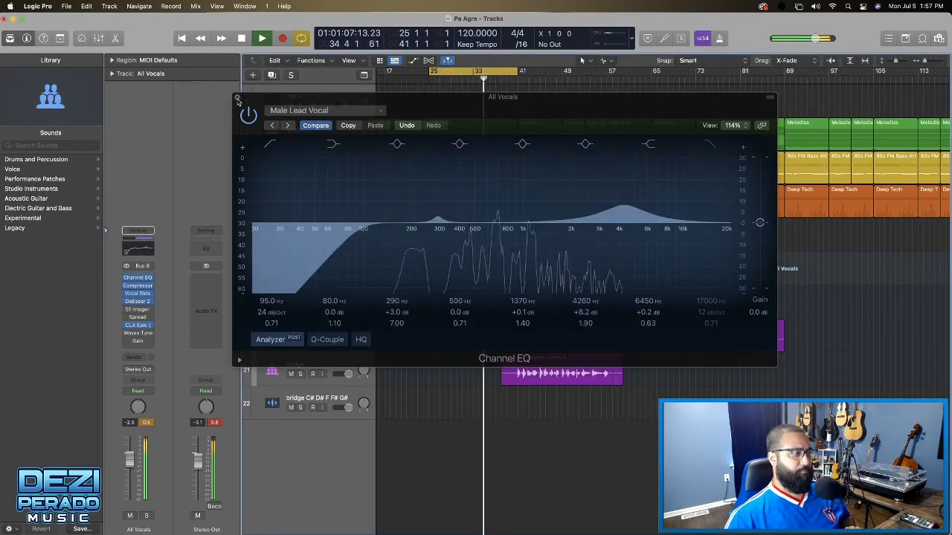
click(237, 99)
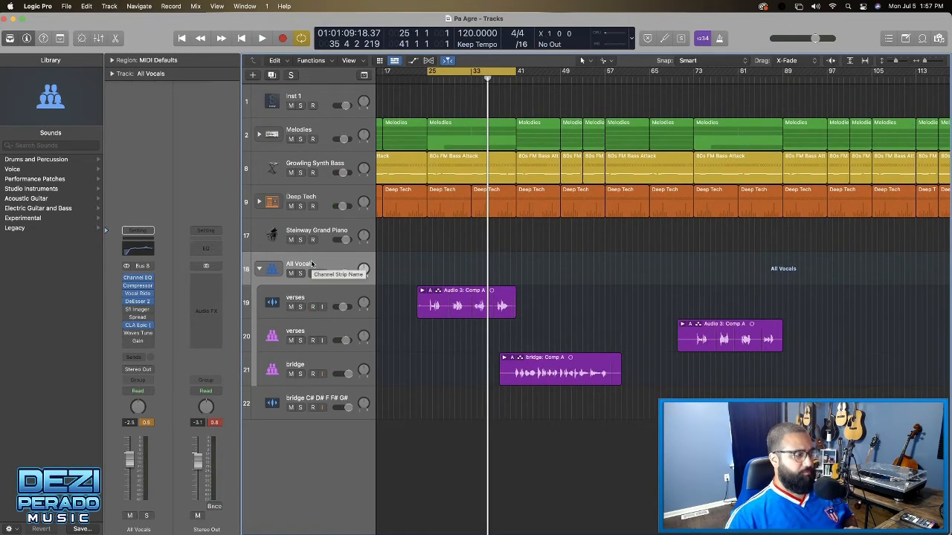
Replay the first verse loop from bar 25 with the first verses track selected
key(space)
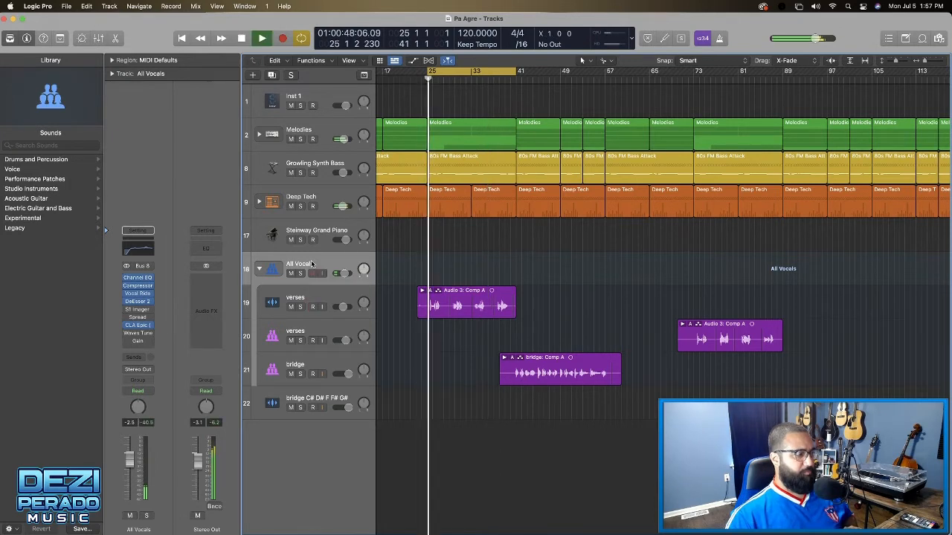
key(Down)
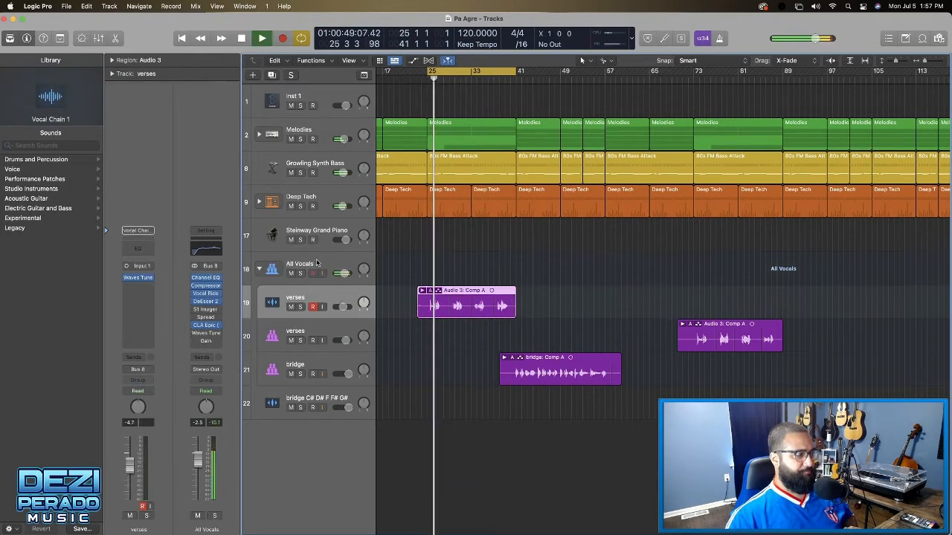
click(317, 261)
click(322, 313)
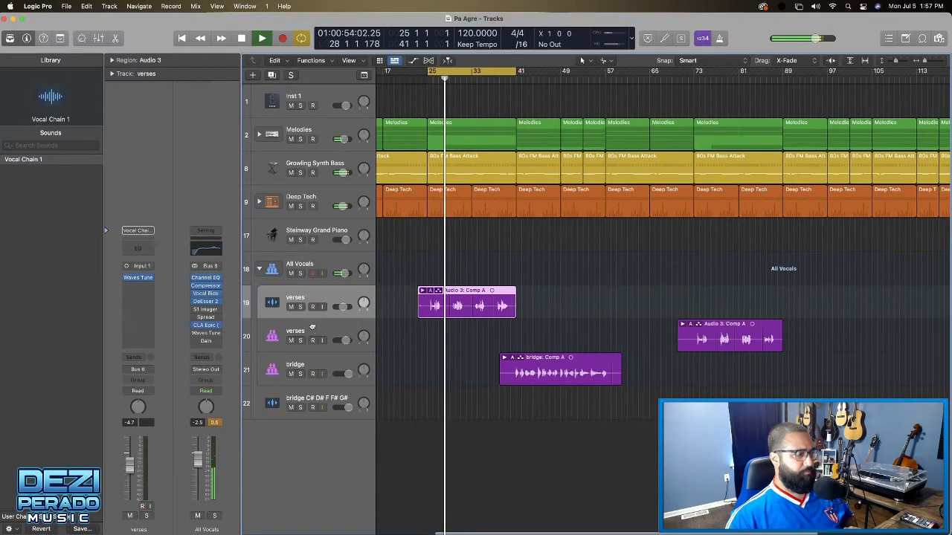
key(Down)
click(314, 299)
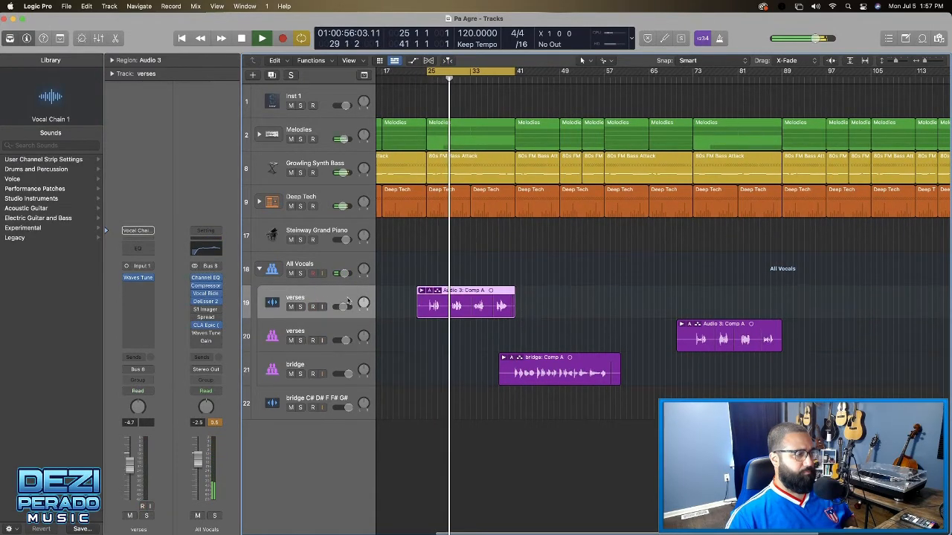
scroll(391, 302, left, 3)
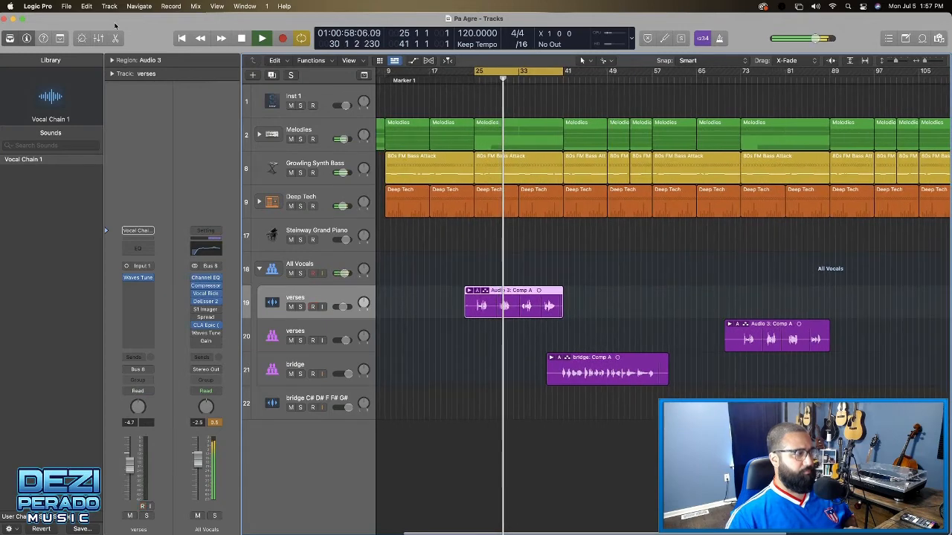
Briefly solo the first verses channel in the mixer, unsolo it, close the mixer and reselect that track
key(x)
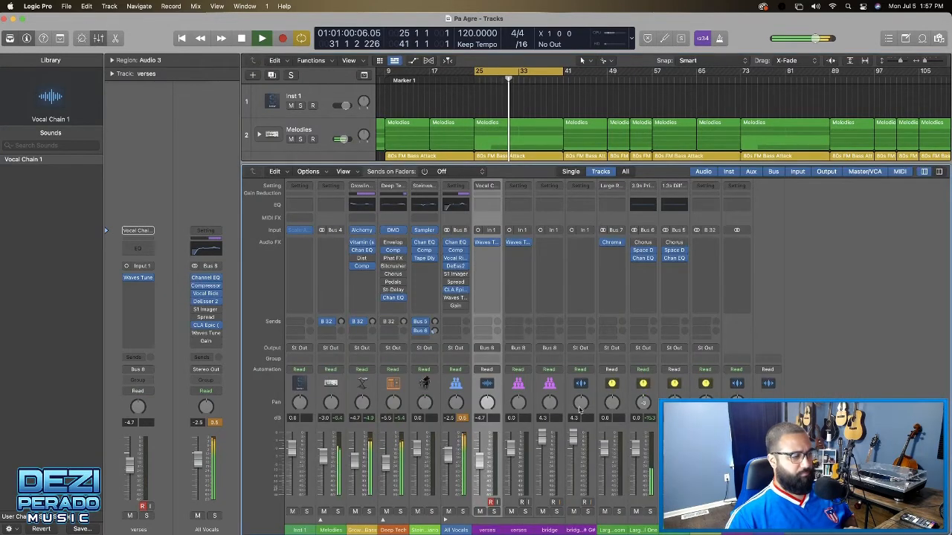
click(494, 512)
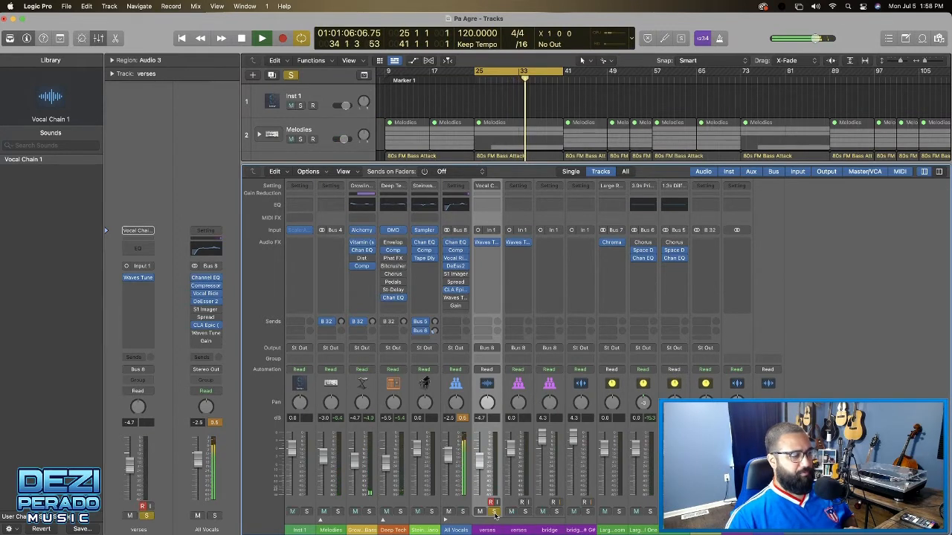
click(494, 512)
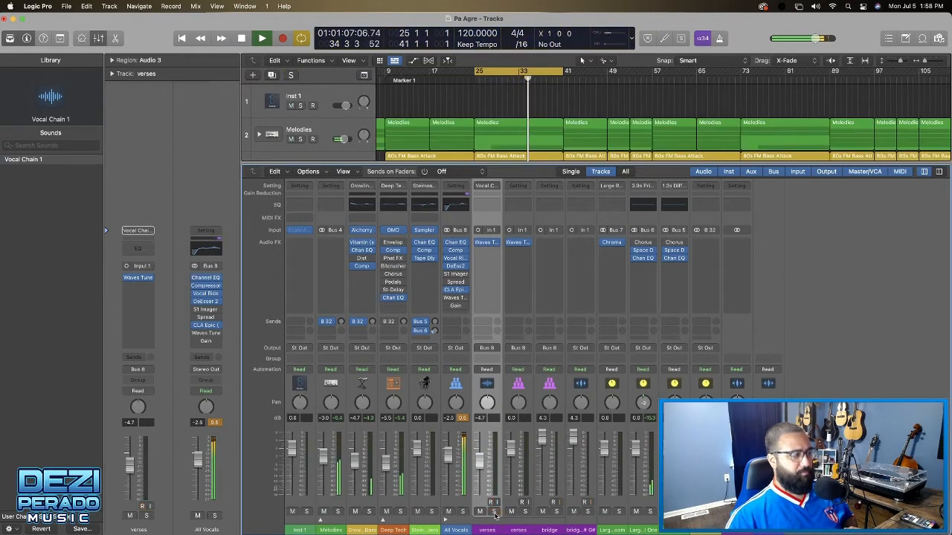
click(115, 38)
click(115, 38)
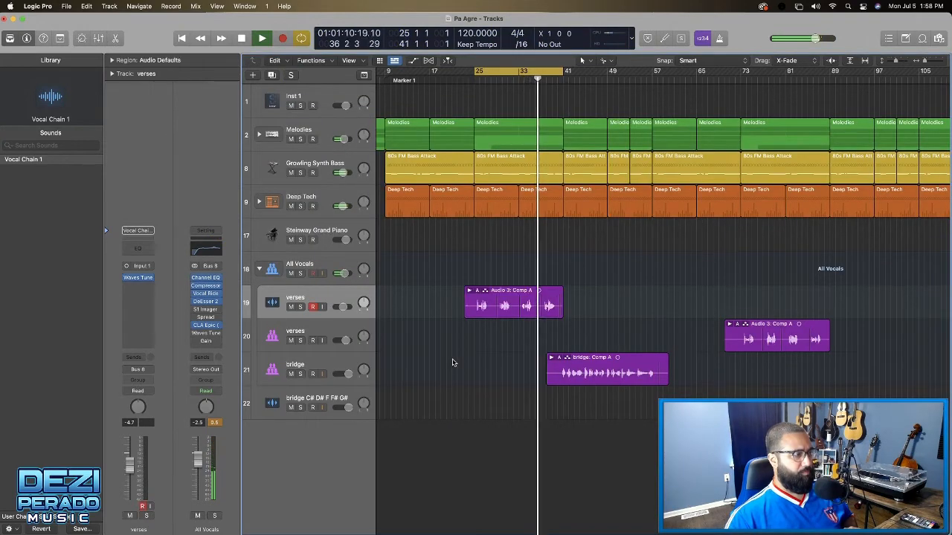
click(305, 299)
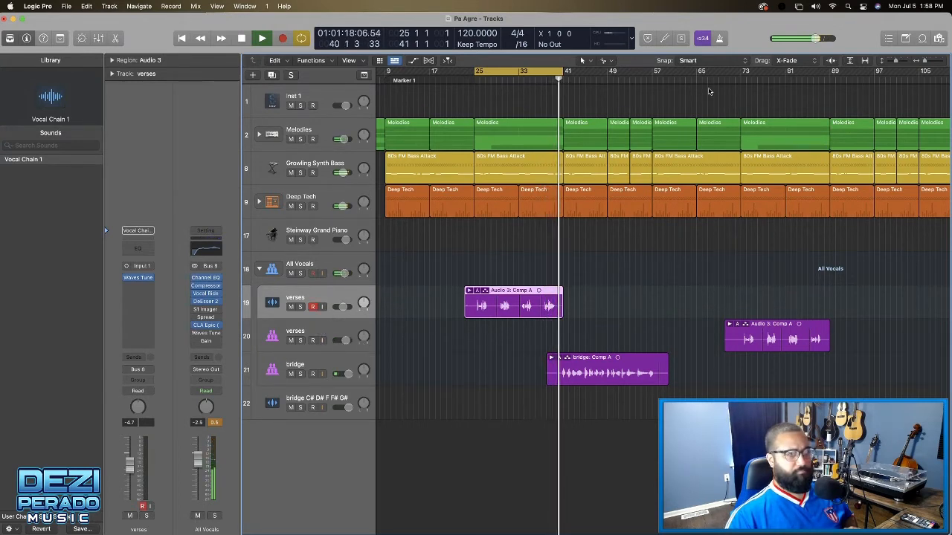
Play the second verse from about bar 72 with its track selected and its comp region zoomed in
click(733, 77)
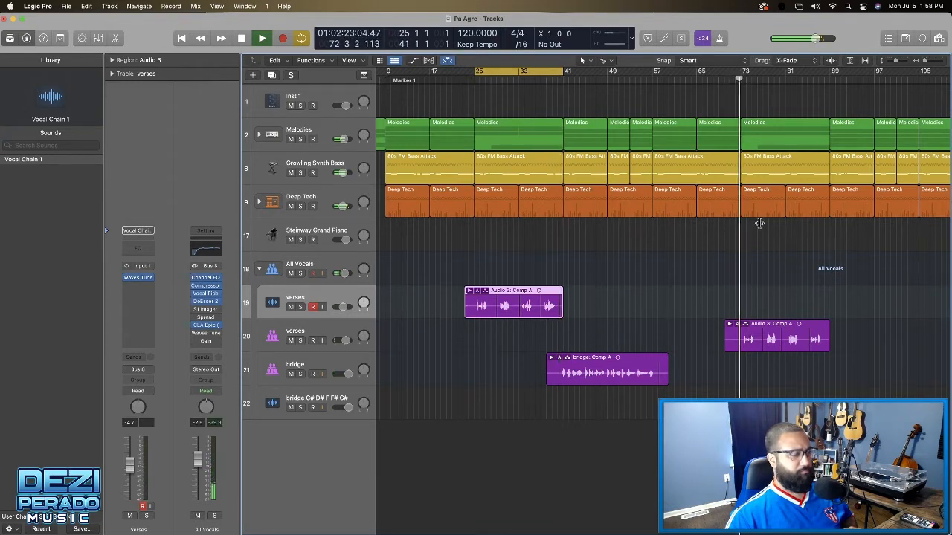
click(313, 329)
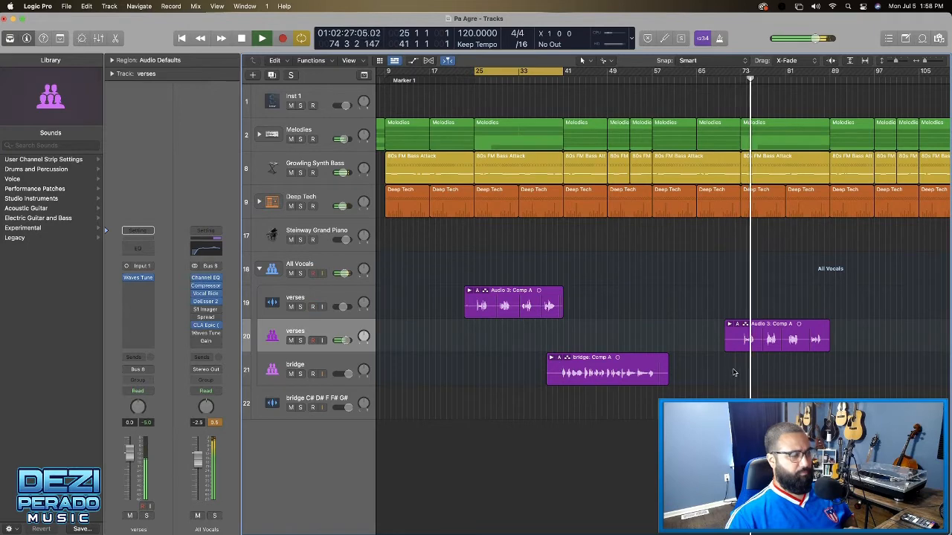
scroll(695, 377, up, 8)
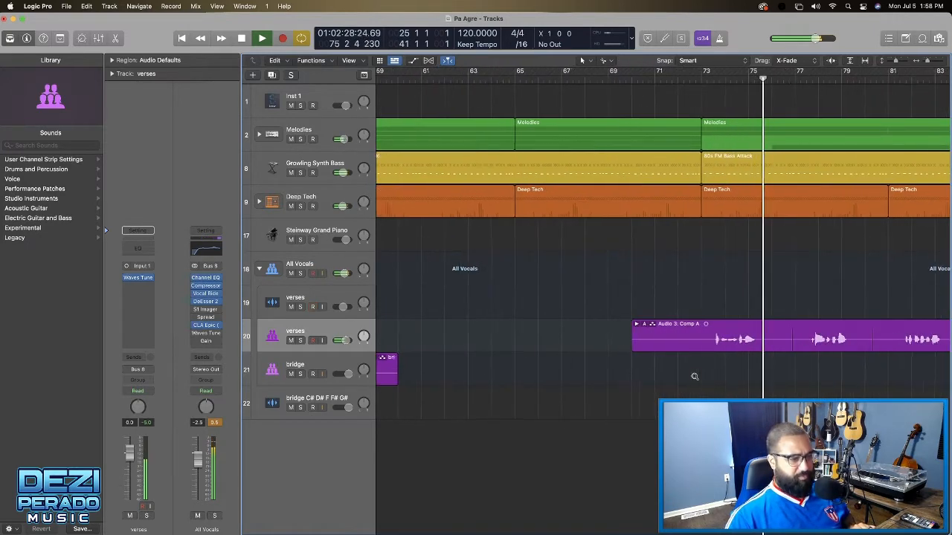
scroll(695, 379, right, 4)
scroll(695, 379, right, 3)
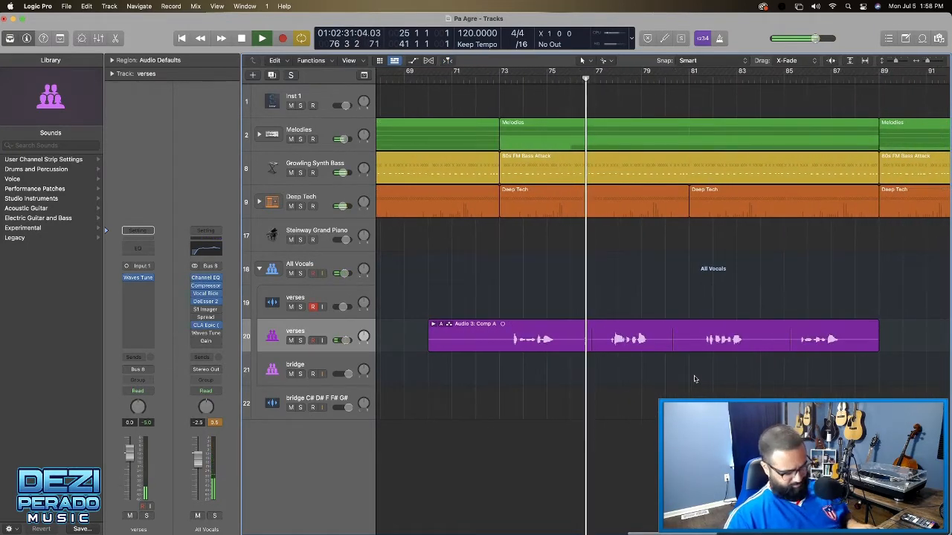
scroll(694, 379, right, 1)
scroll(695, 379, right, 2)
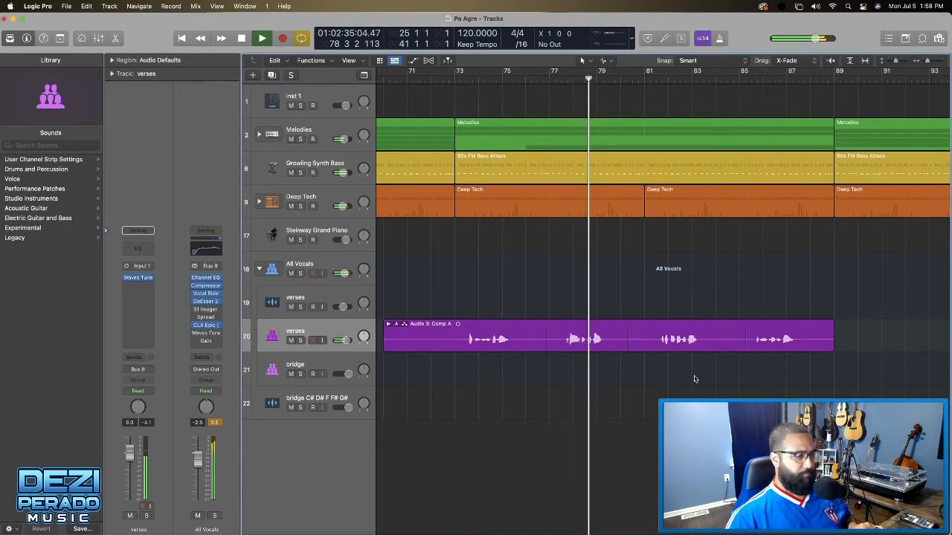
scroll(694, 379, right, 1)
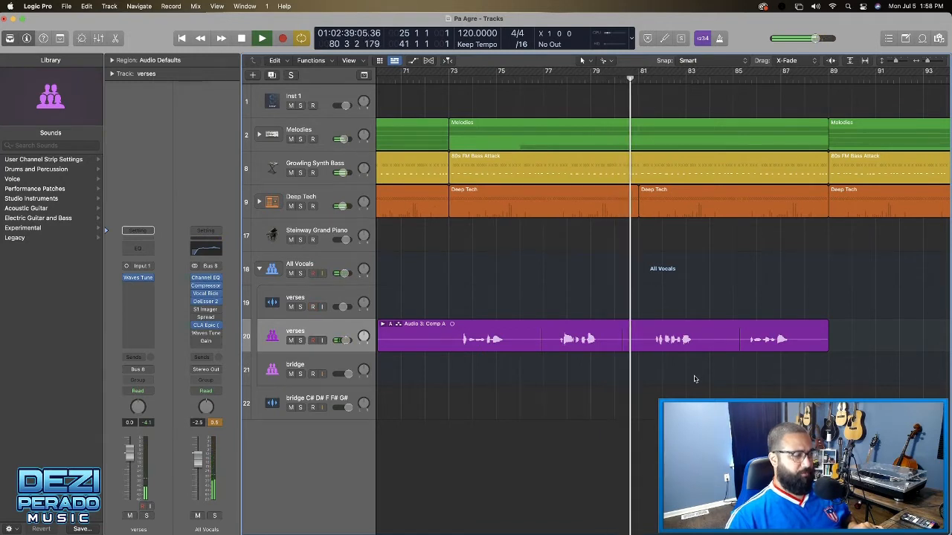
Cycle playback over bars 73 to 89 and lower the second verses track's volume to -16.6 dB
scroll(694, 380, right, 1)
scroll(695, 379, right, 2)
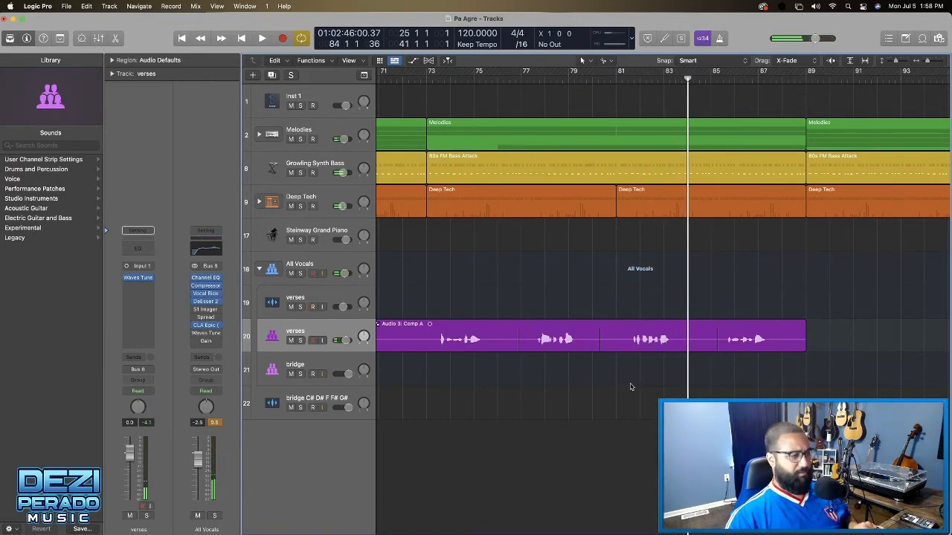
scroll(427, 250, left, 5)
click(455, 80)
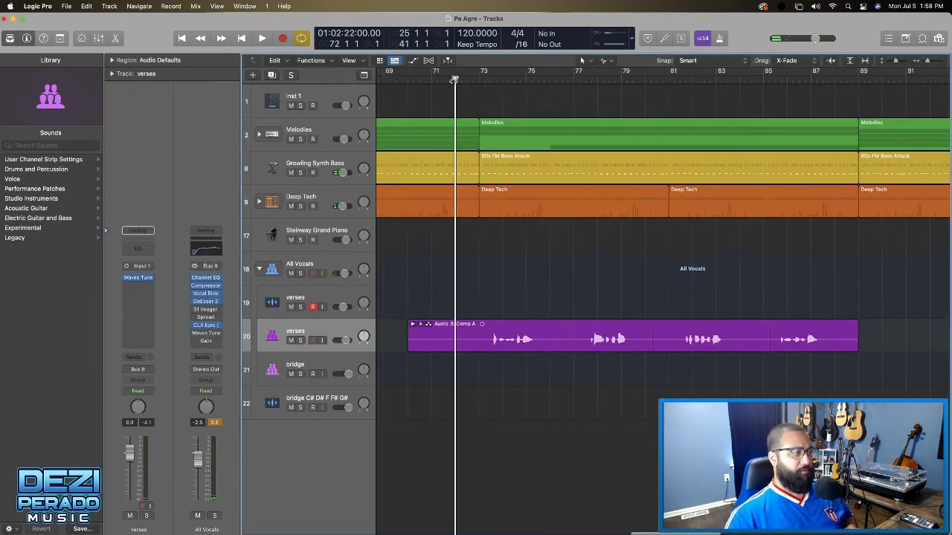
drag(481, 72, 811, 83)
key(space)
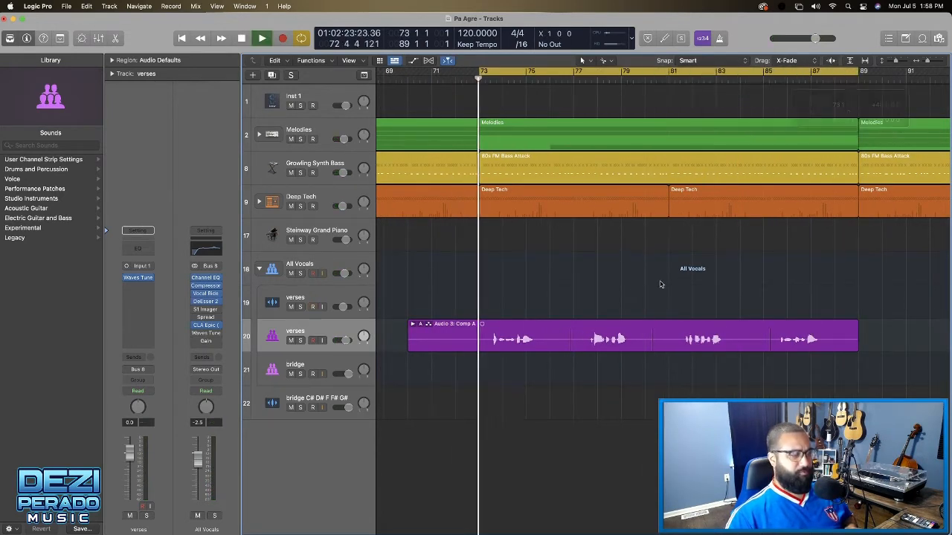
click(311, 328)
drag(128, 454, 130, 476)
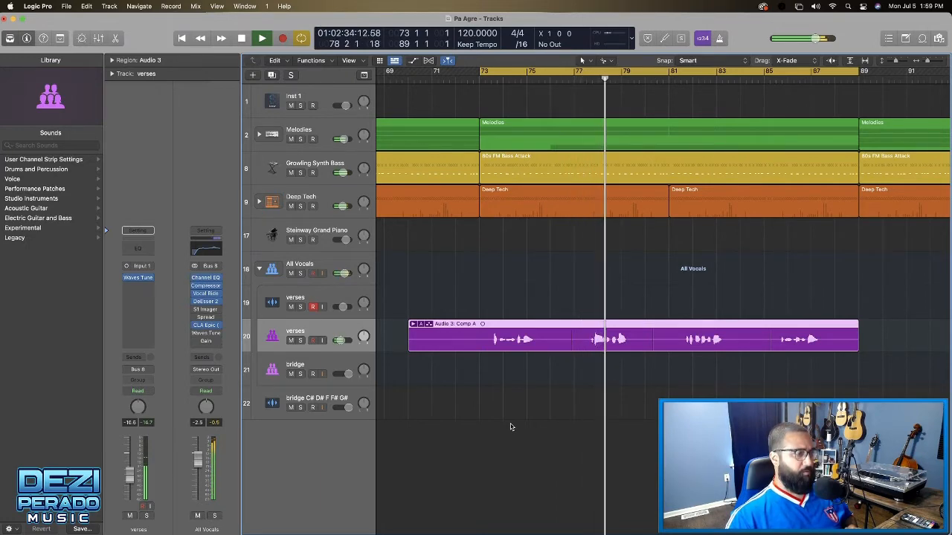
Cycle playback over bars 25 to 40 and lower the first verses track's volume to -11.6 dB
scroll(510, 427, left, 5)
scroll(510, 427, left, 20)
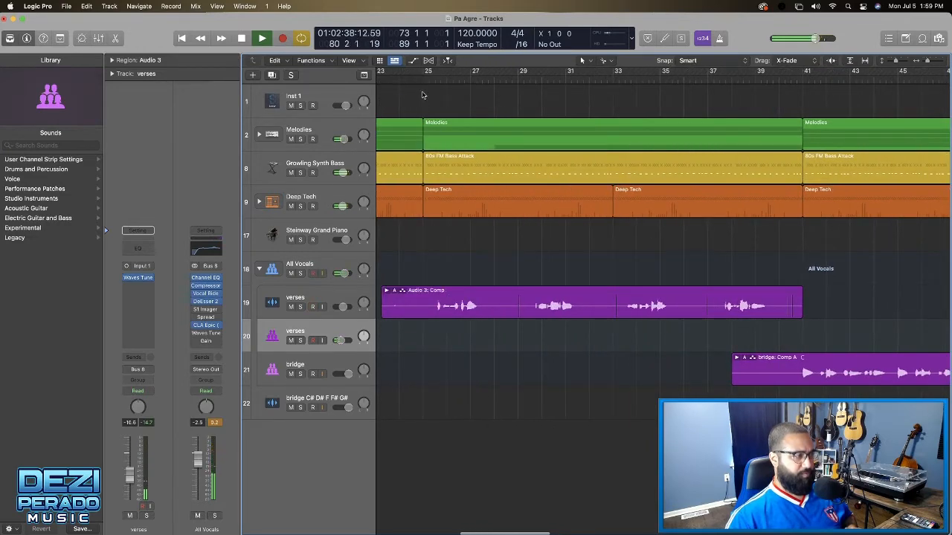
drag(427, 72, 782, 75)
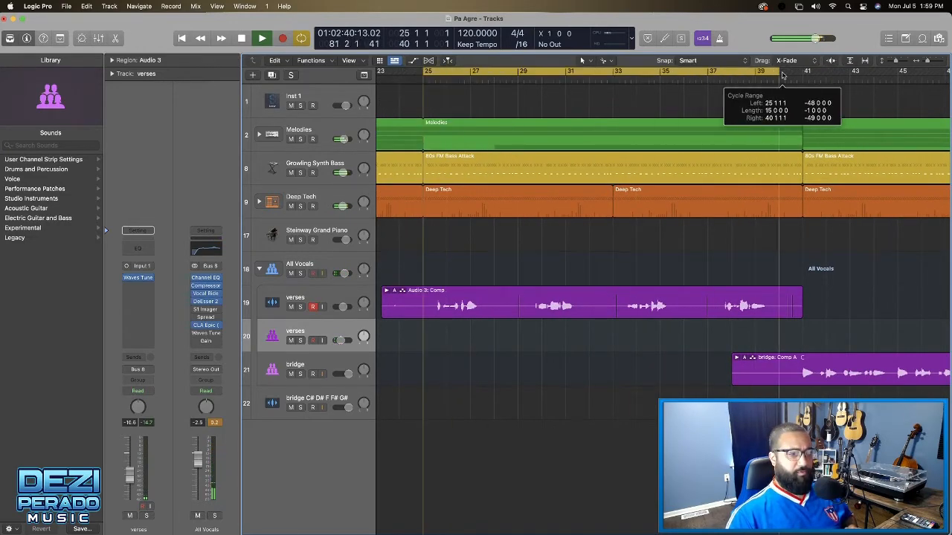
click(443, 301)
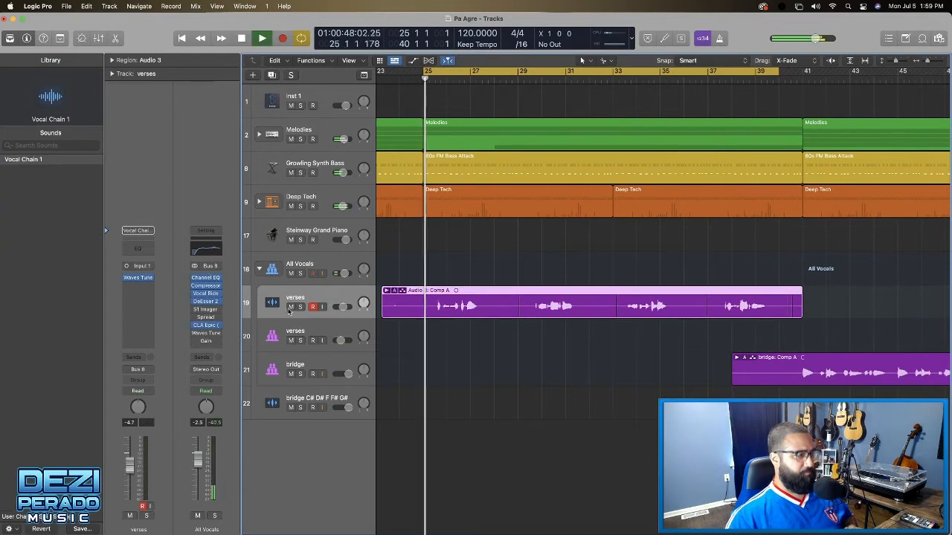
drag(137, 462, 130, 480)
key(space)
key(space)
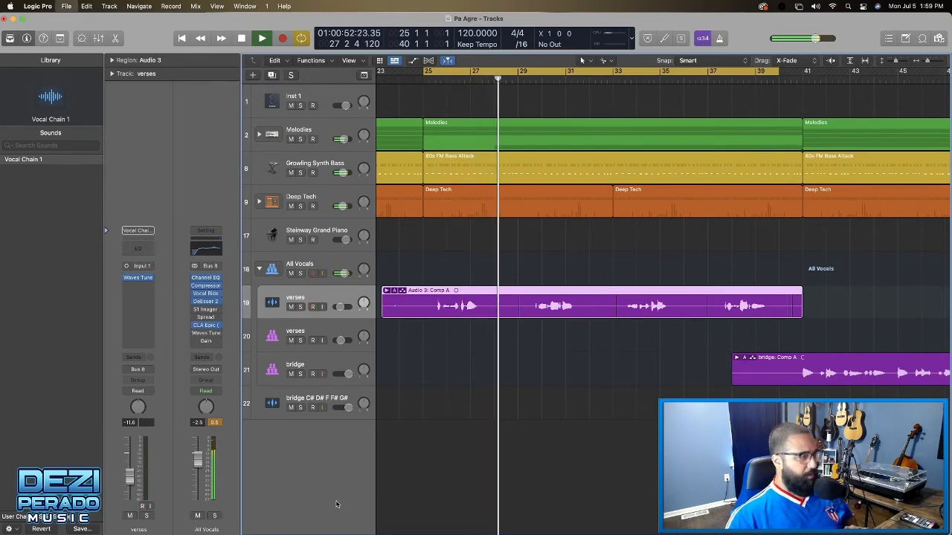
key(space)
Turn on Stereo Spread on All Vocals during playback and load its factory preset Medium HF Spread
click(312, 264)
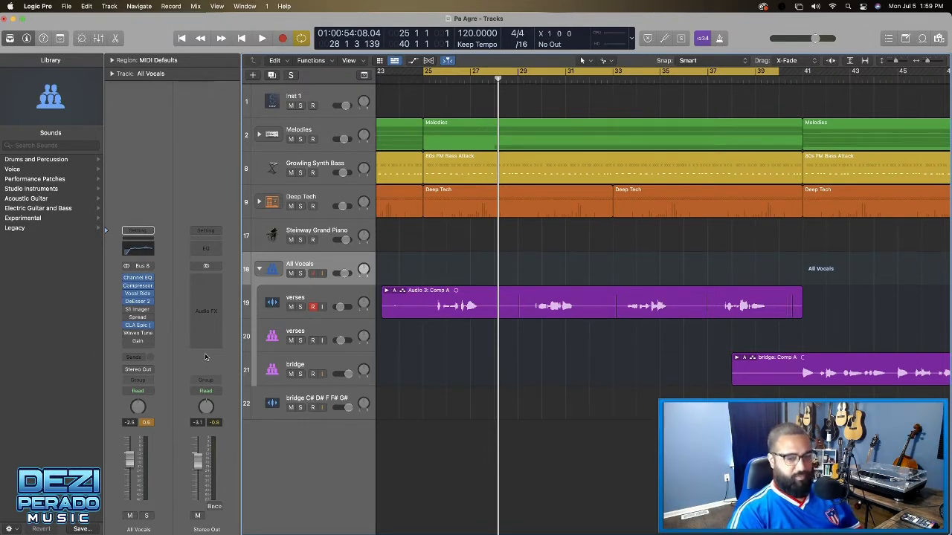
key(space)
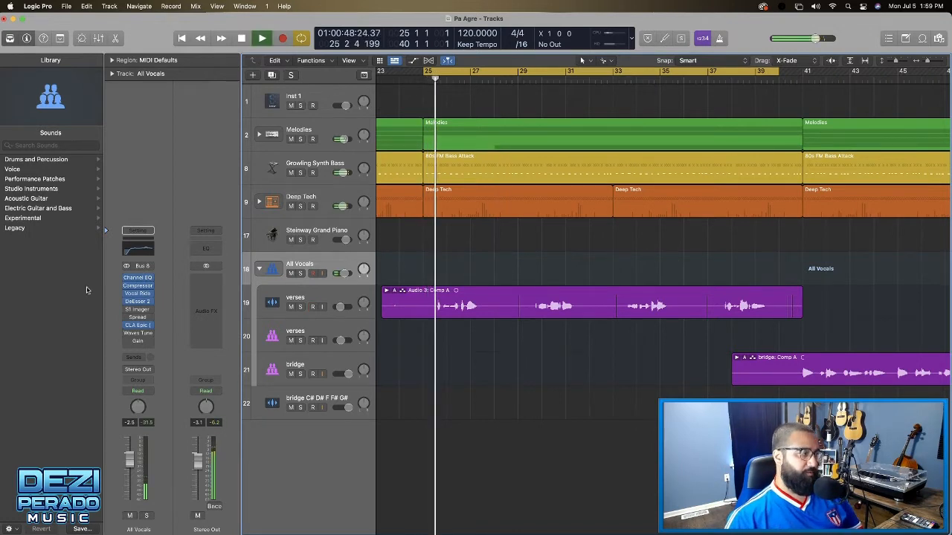
click(139, 318)
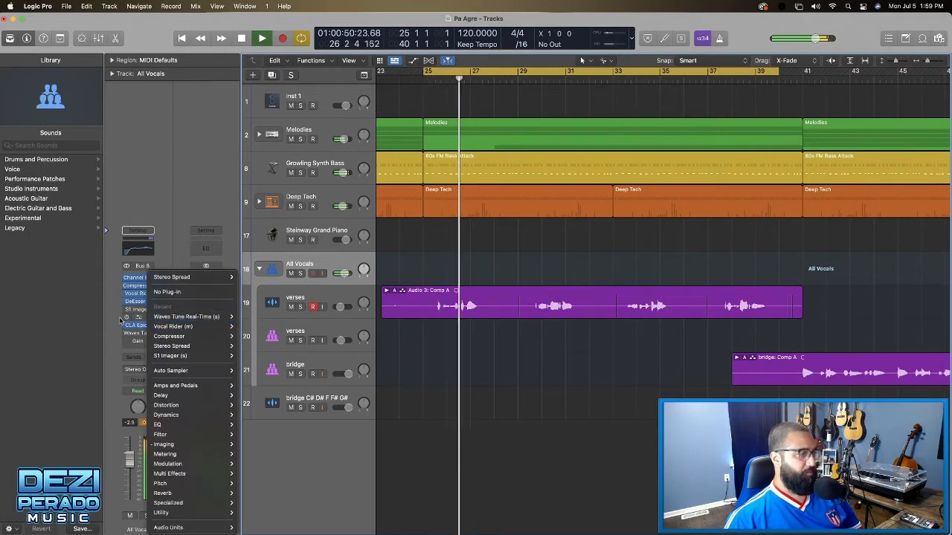
click(139, 317)
click(139, 318)
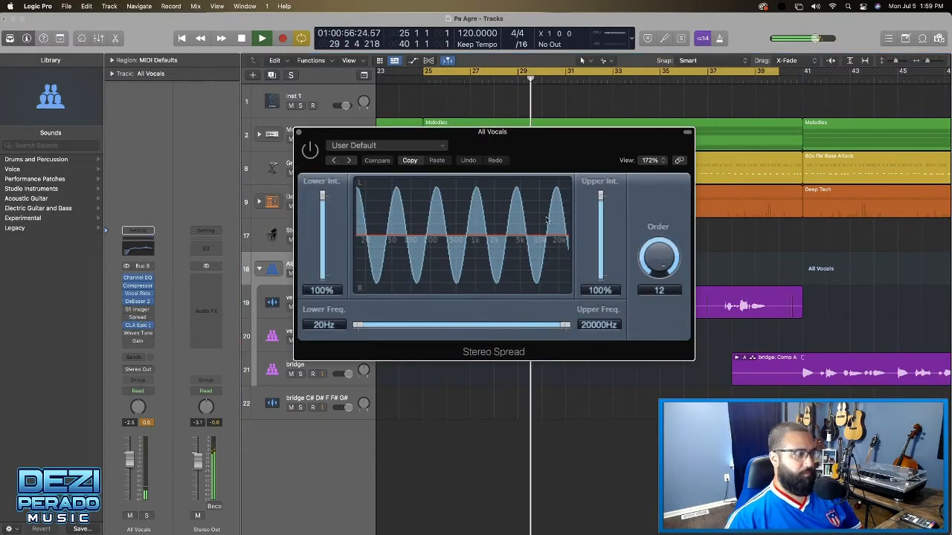
click(439, 147)
mouse_move(490, 354)
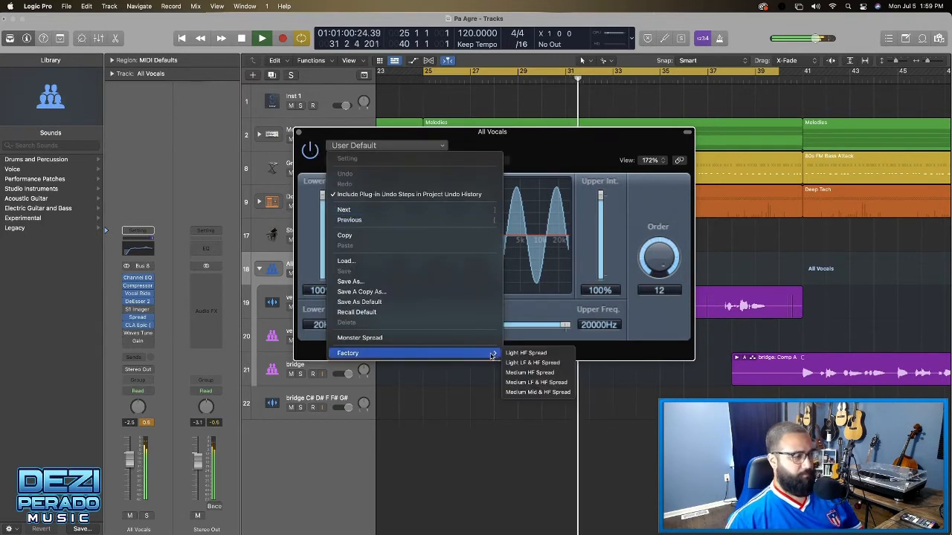
click(539, 372)
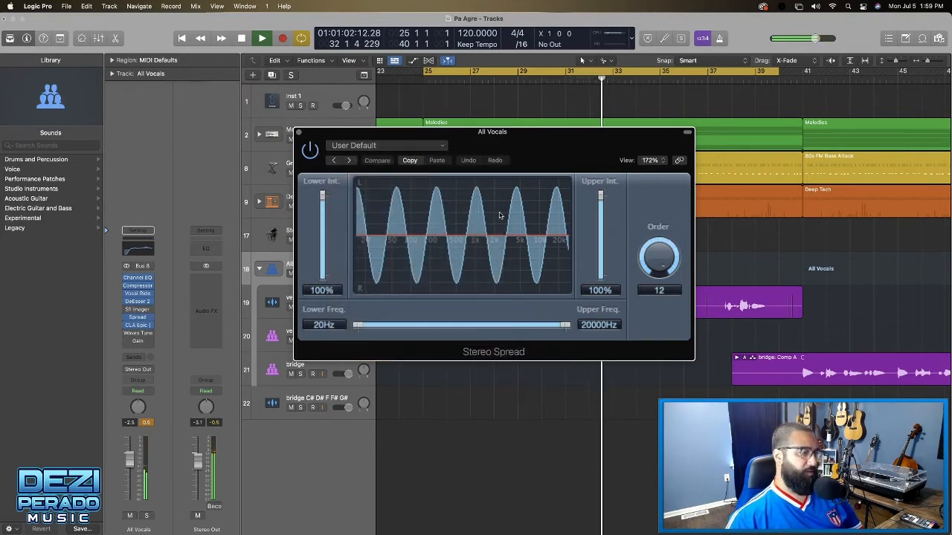
Set Stereo Spread to 680 Hz lower frequency, 18700 Hz upper frequency, 68% upper intensity and order 5, then close it
drag(505, 325, 439, 326)
drag(552, 325, 564, 325)
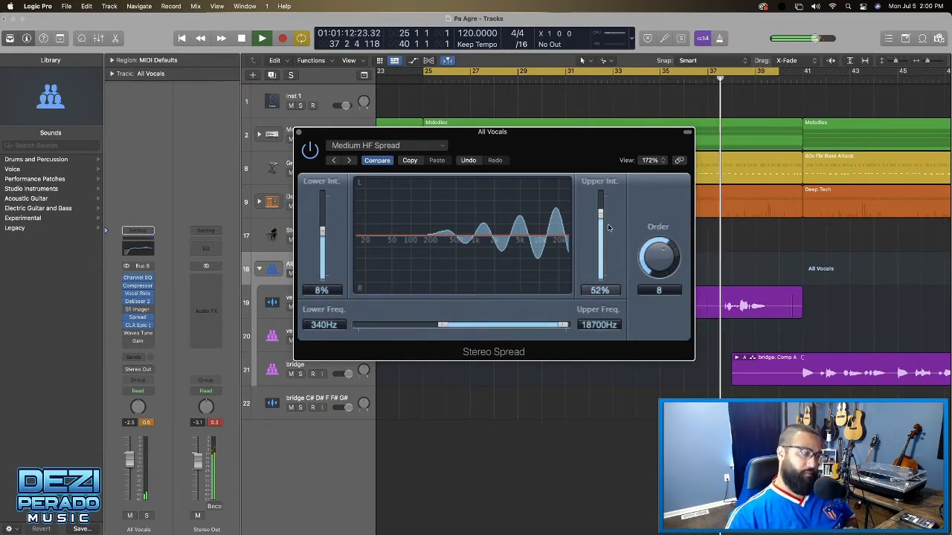
drag(602, 217, 602, 212)
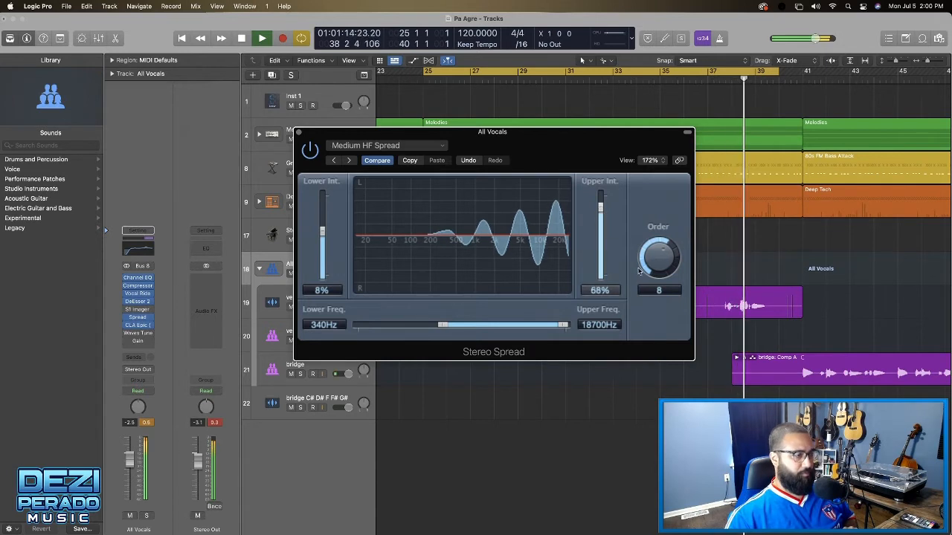
mouse_move(638, 272)
mouse_down()
mouse_move(647, 280)
mouse_move(648, 266)
mouse_up()
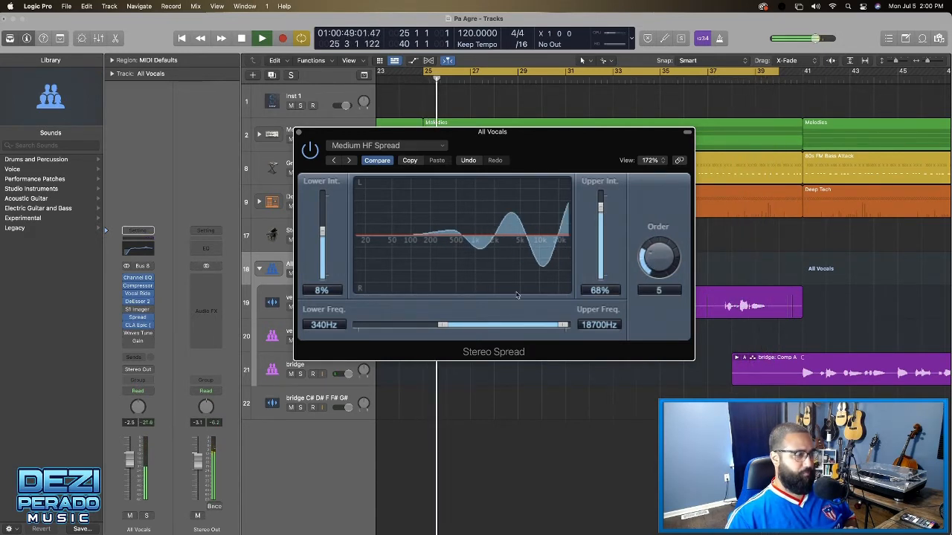
drag(443, 325, 450, 327)
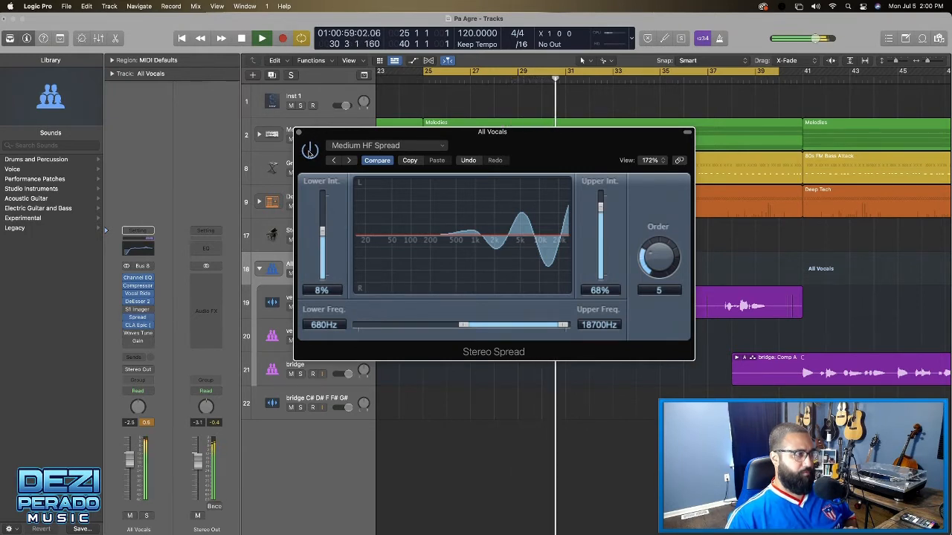
click(298, 133)
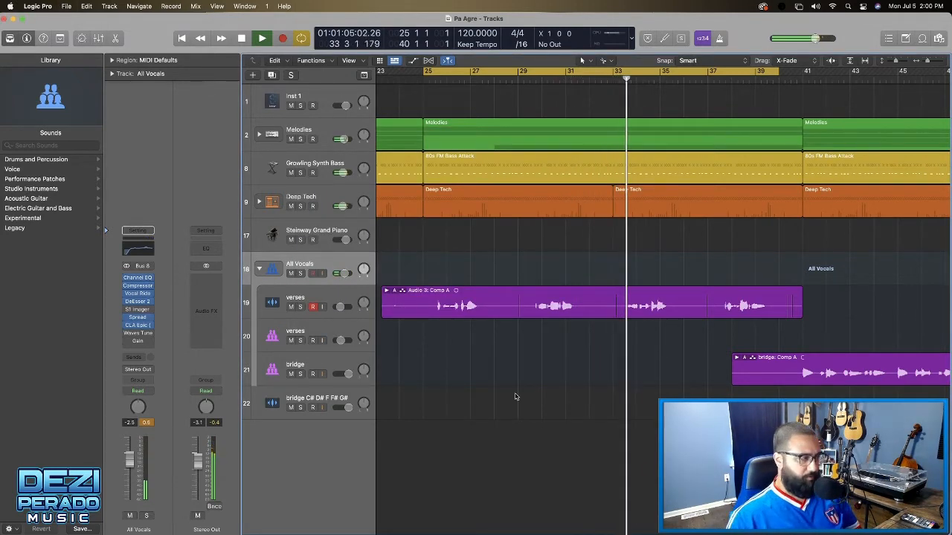
Listen to the first verse loop with its track selected, briefly reviewing the CLA Epic settings on All Vocals
click(302, 299)
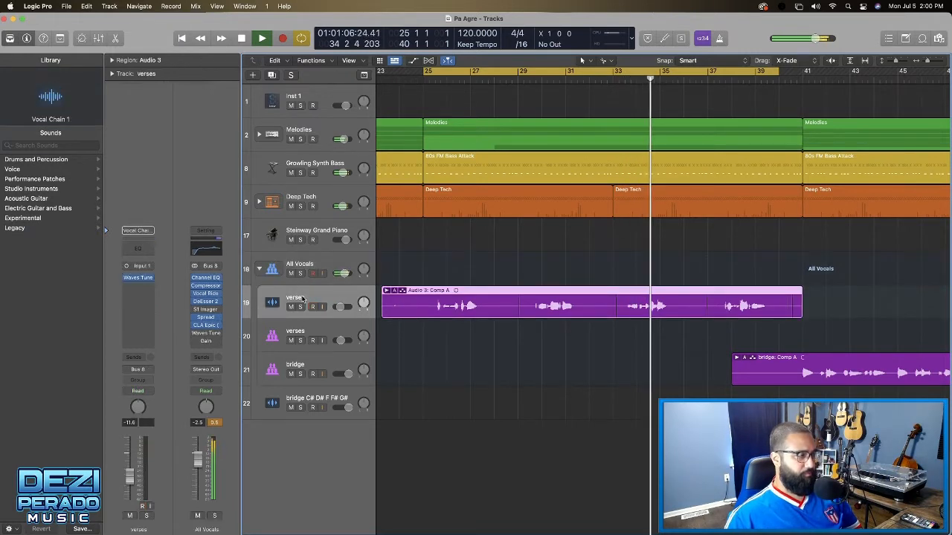
scroll(302, 299, left, 1)
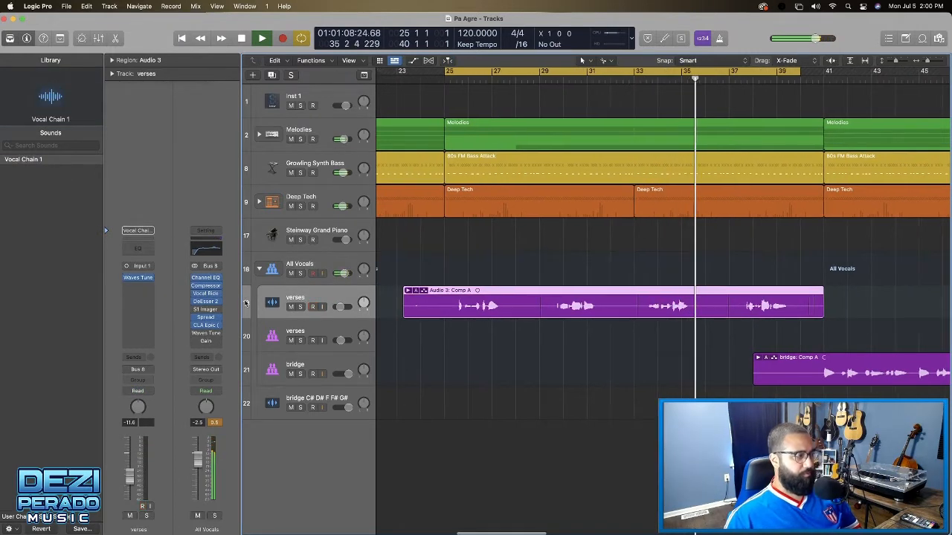
click(209, 325)
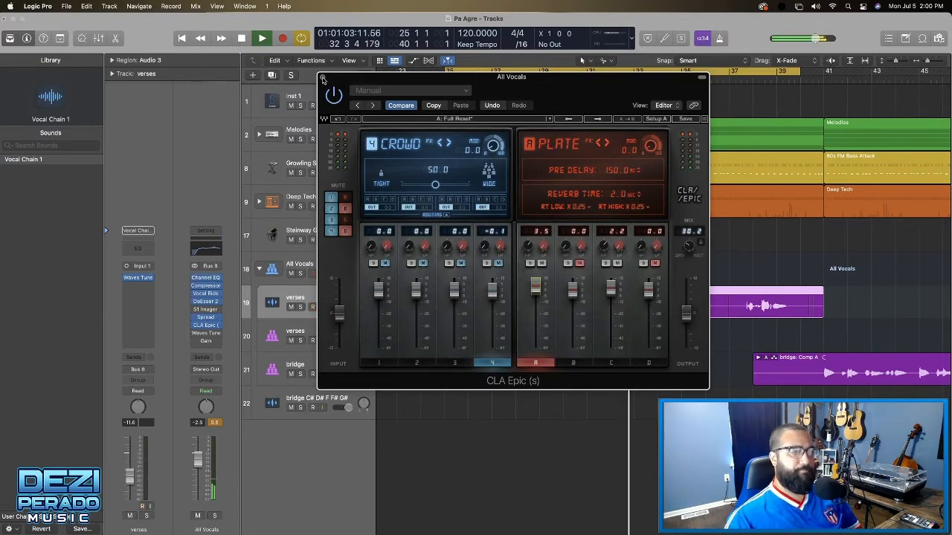
click(322, 78)
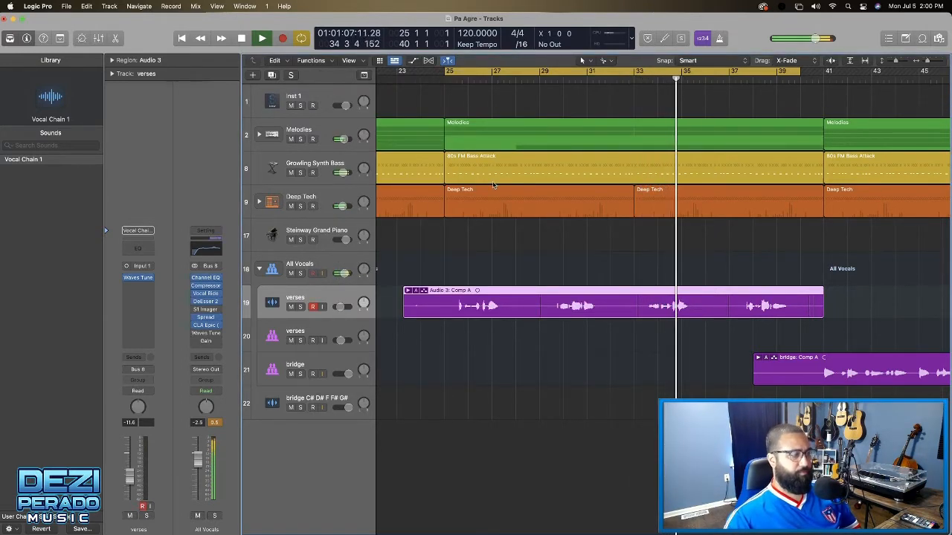
key(space)
key(space)
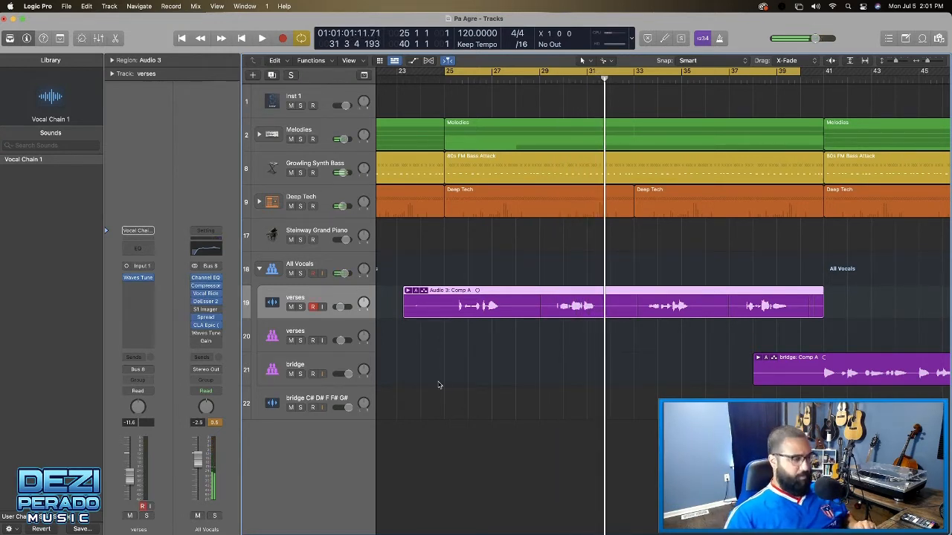
Assign the Marquee Tool as the secondary tool and show track automation
key(super+Down)
key(super+Right)
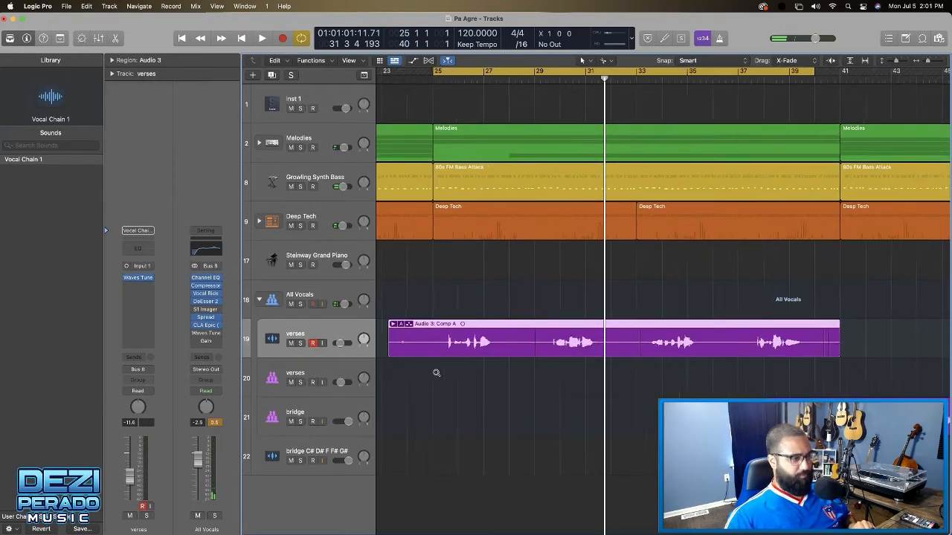
scroll(436, 373, left, 1)
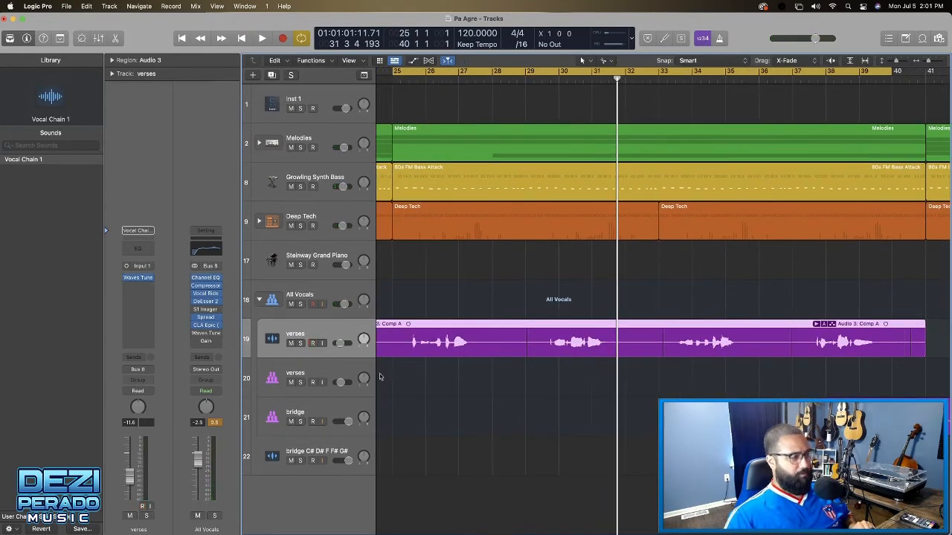
click(613, 61)
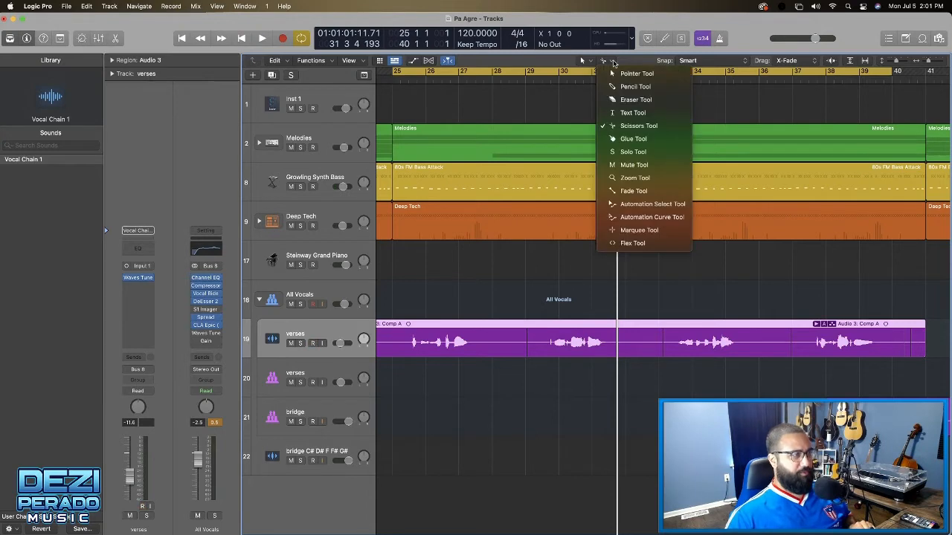
click(639, 230)
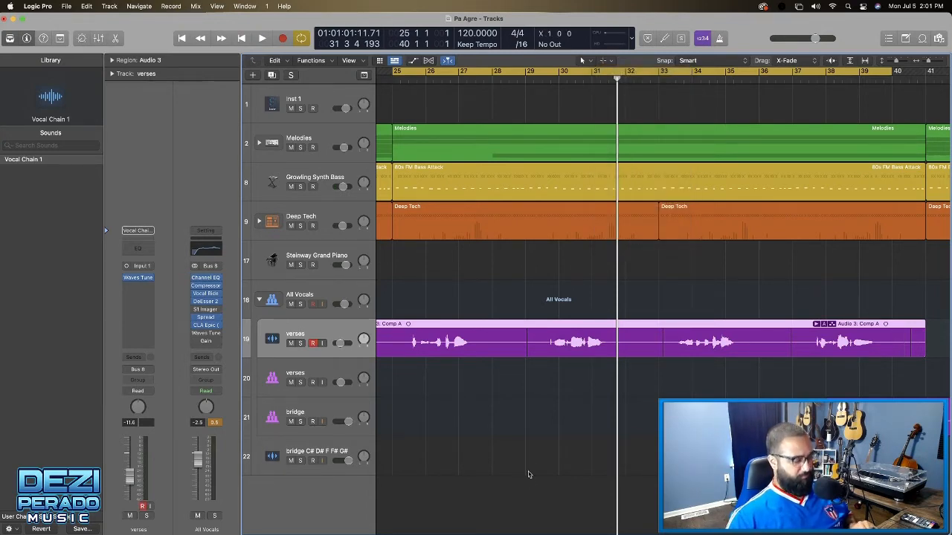
key(a)
Play the first verse loop and follow the vocal waveform on the upper verses track to the phrase around bar 30
scroll(532, 404, left, 5)
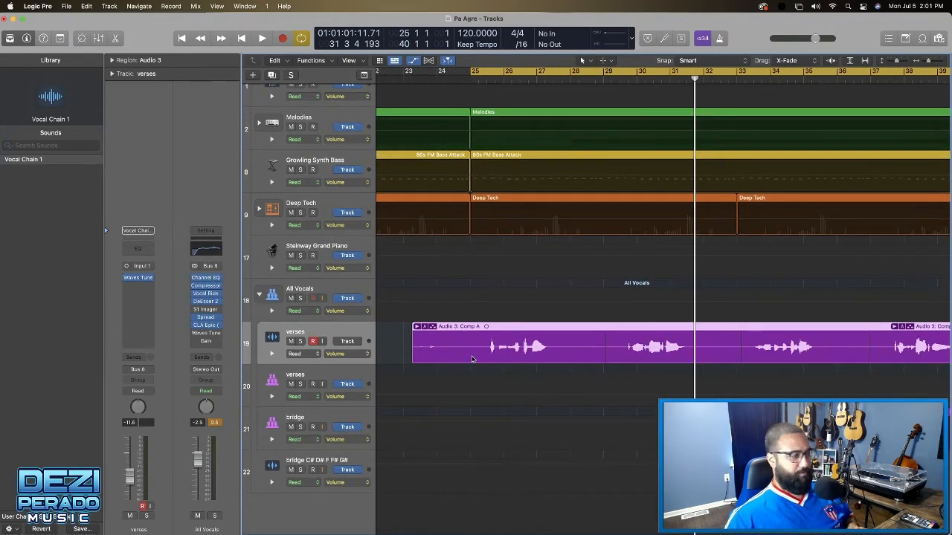
key(space)
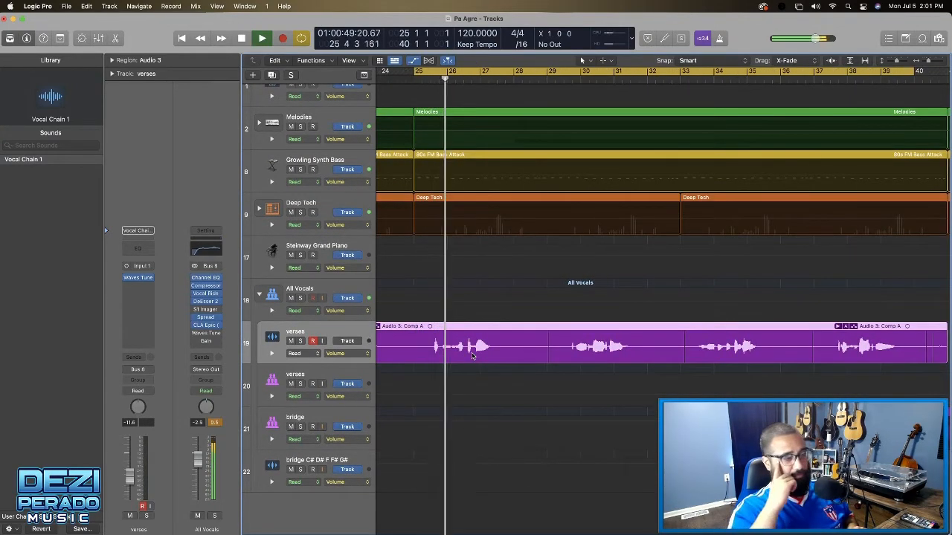
scroll(512, 355, right, 2)
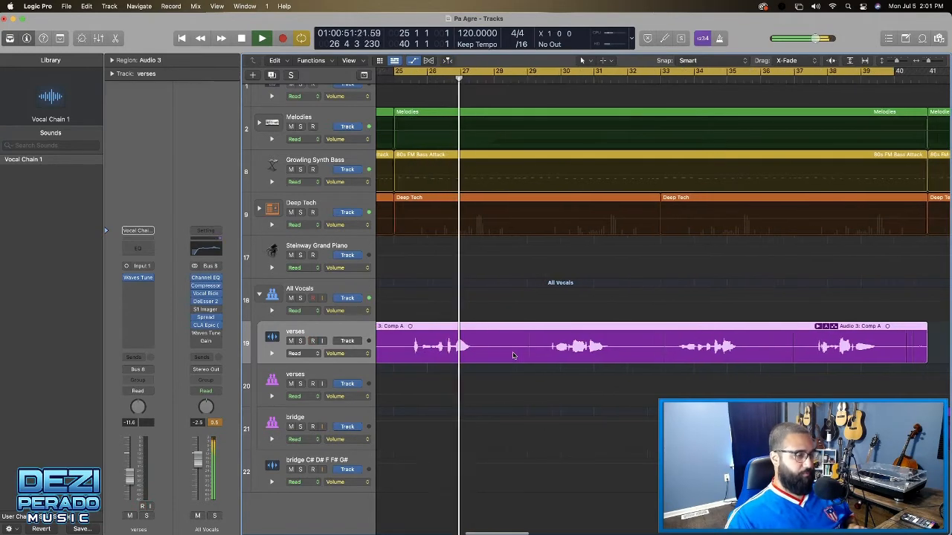
scroll(513, 355, right, 3)
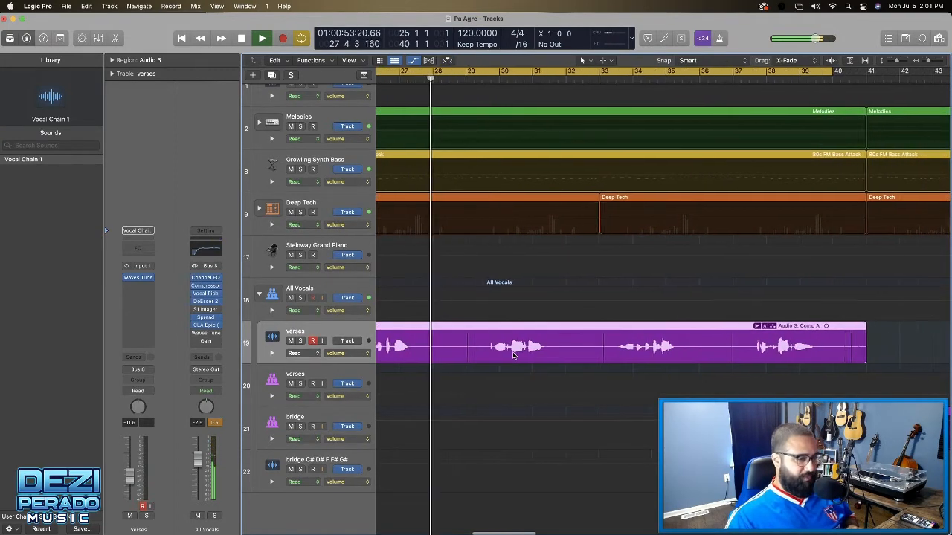
scroll(513, 356, right, 1)
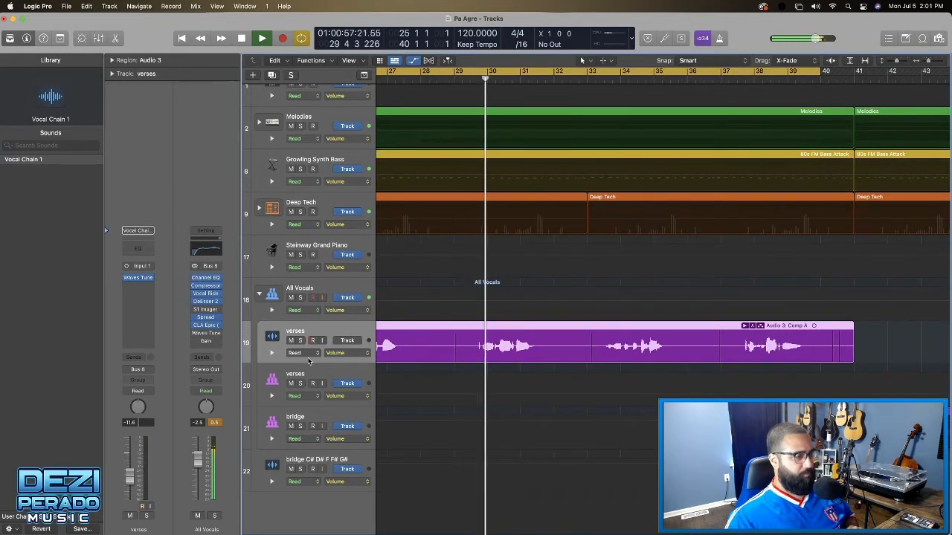
scroll(479, 379, right, 1)
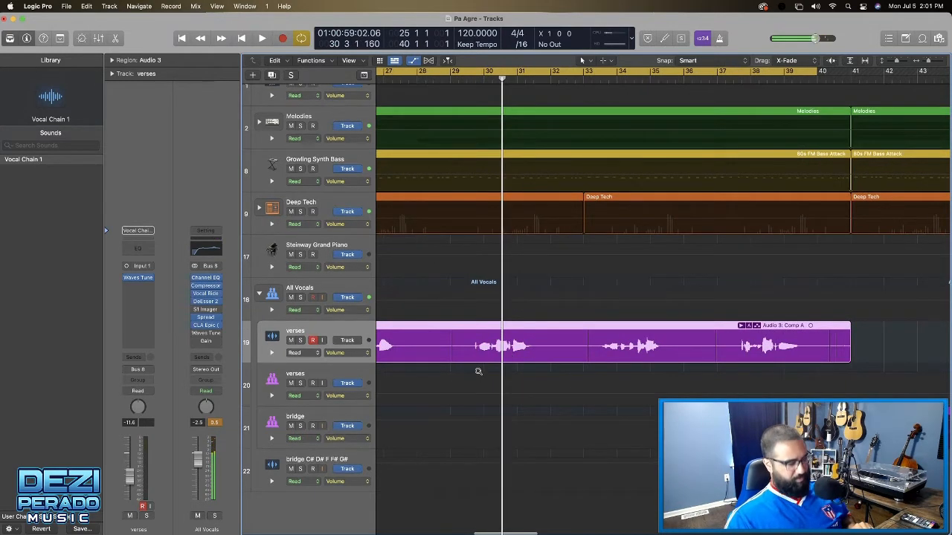
Marquee-select the vocal phrase around bar 30 on the first verses track, undoing the region split at that selection
scroll(478, 372, up, 10)
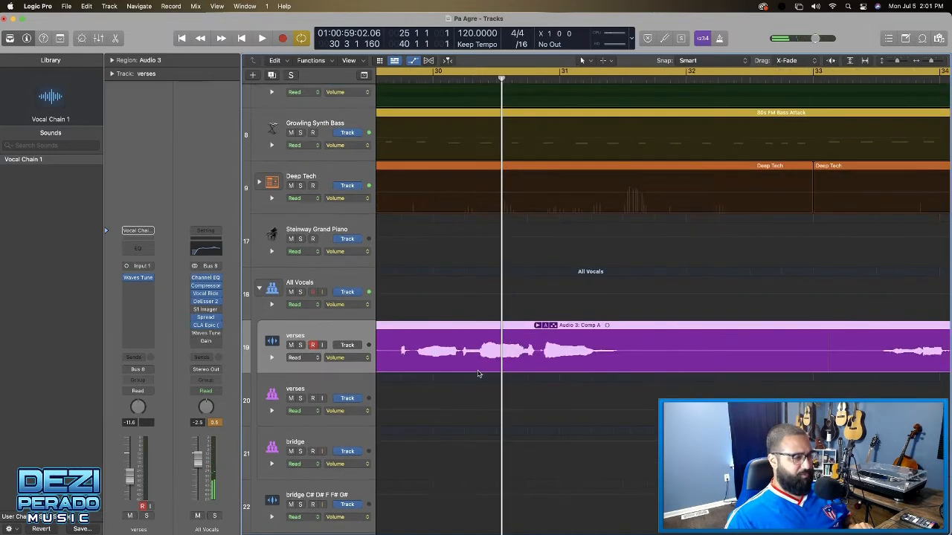
scroll(478, 374, left, 3)
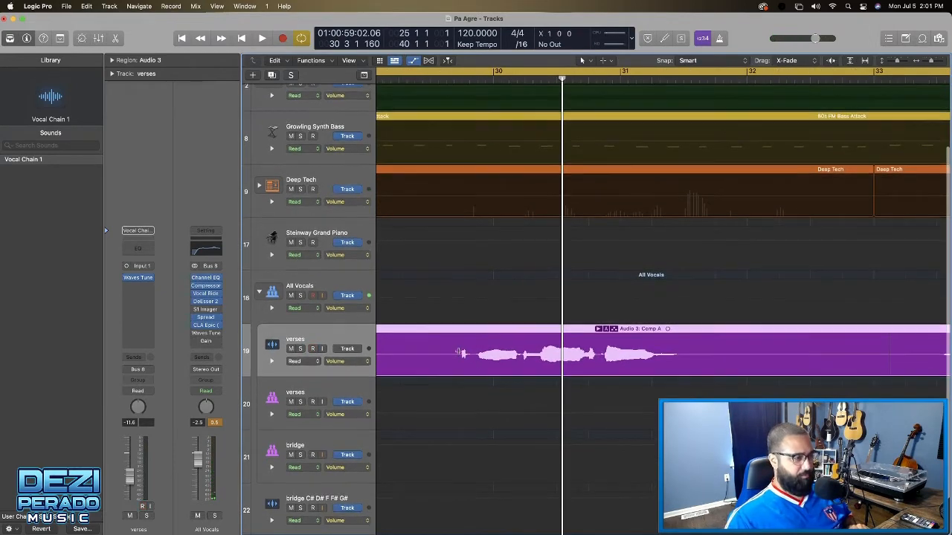
drag(460, 353, 541, 362)
click(504, 360)
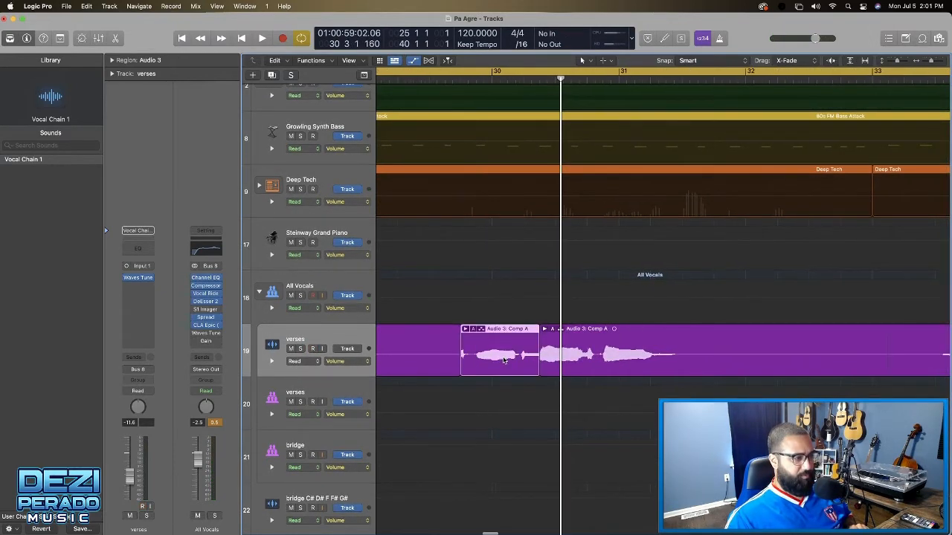
key(super+z)
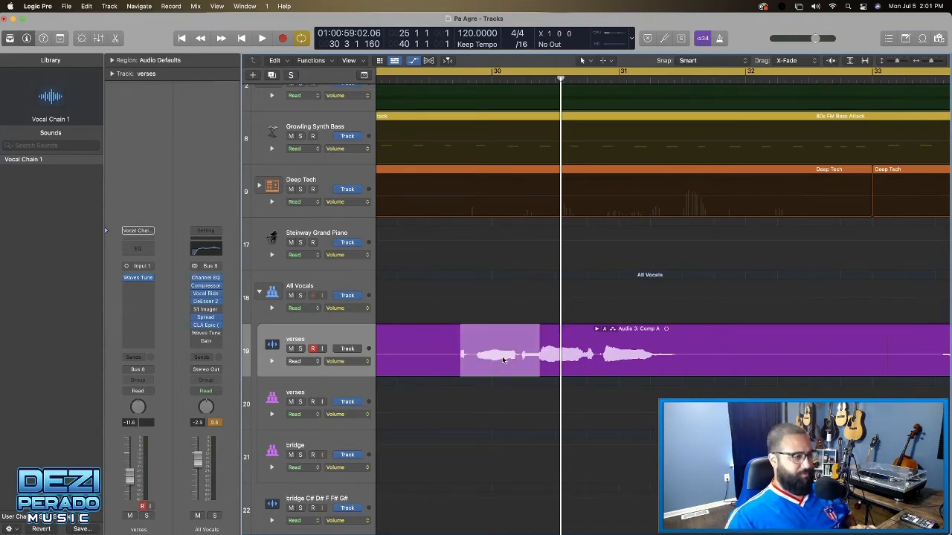
Enable Read automation on the first verses track, leaving its automation mode choice at Read
click(319, 361)
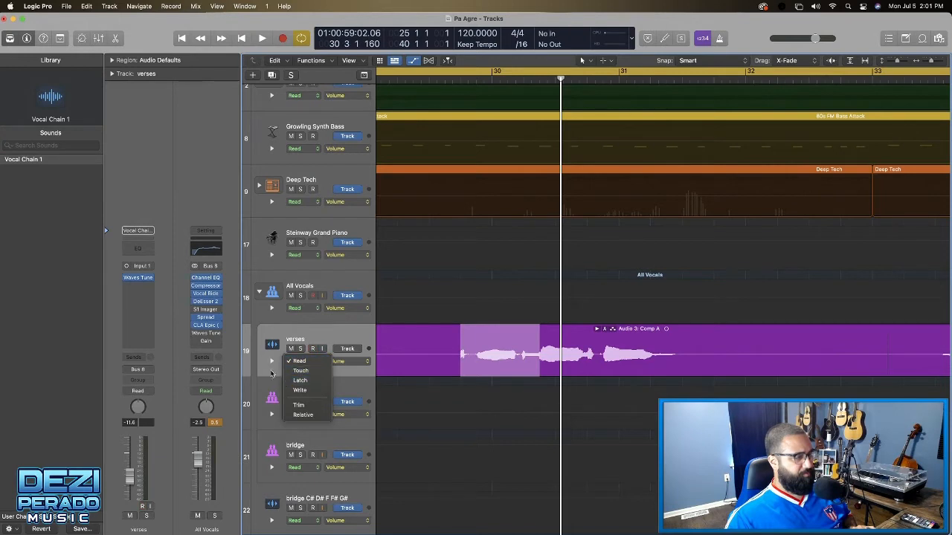
click(142, 398)
click(128, 393)
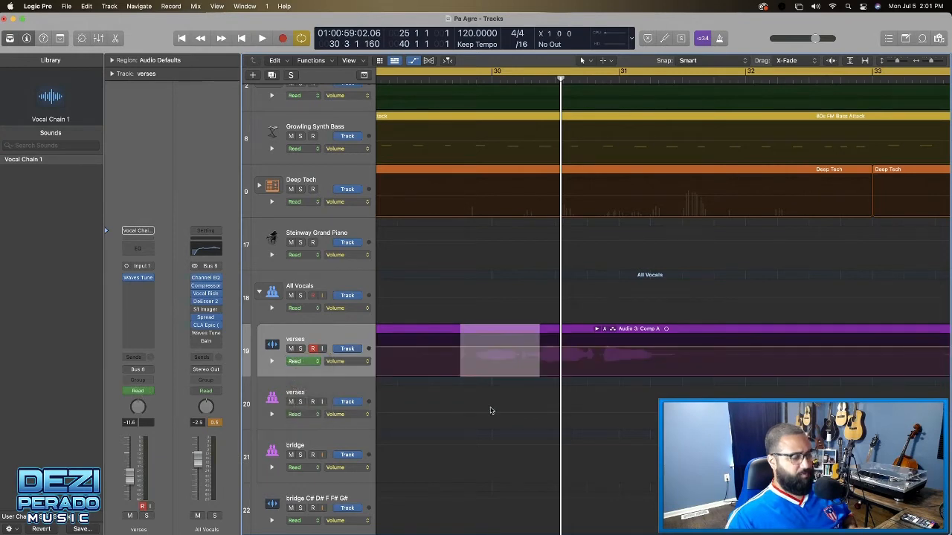
Add volume automation points at the marquee selection's edges during playback and briefly check Vocal Rider on All Vocals
key(space)
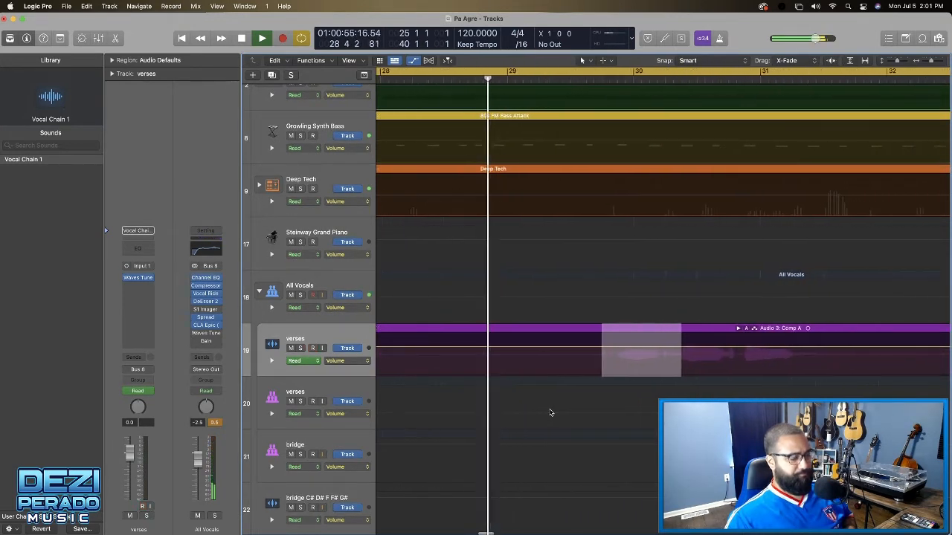
click(633, 350)
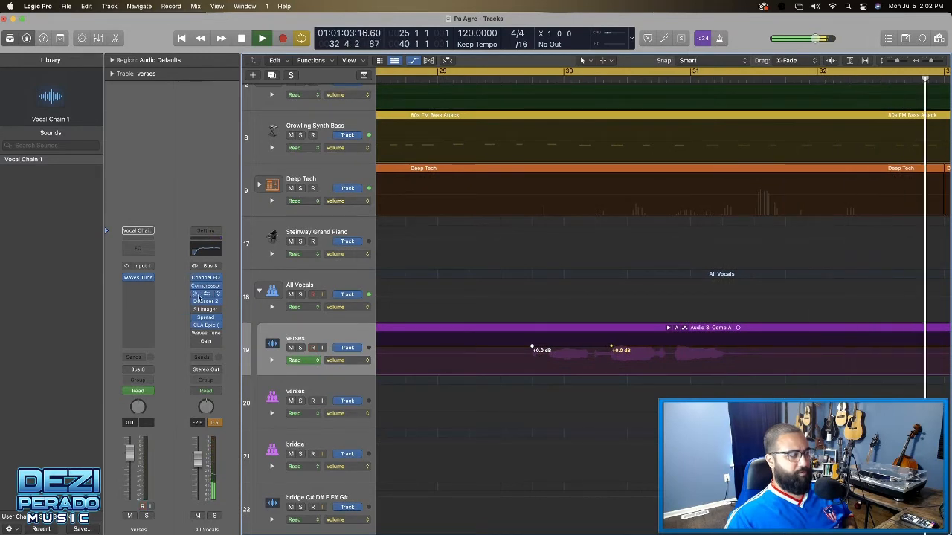
click(206, 293)
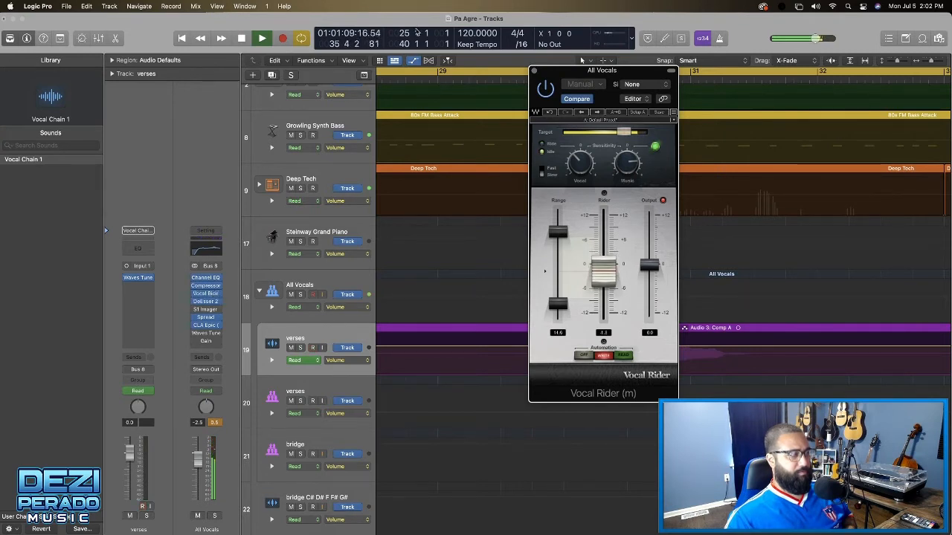
click(533, 71)
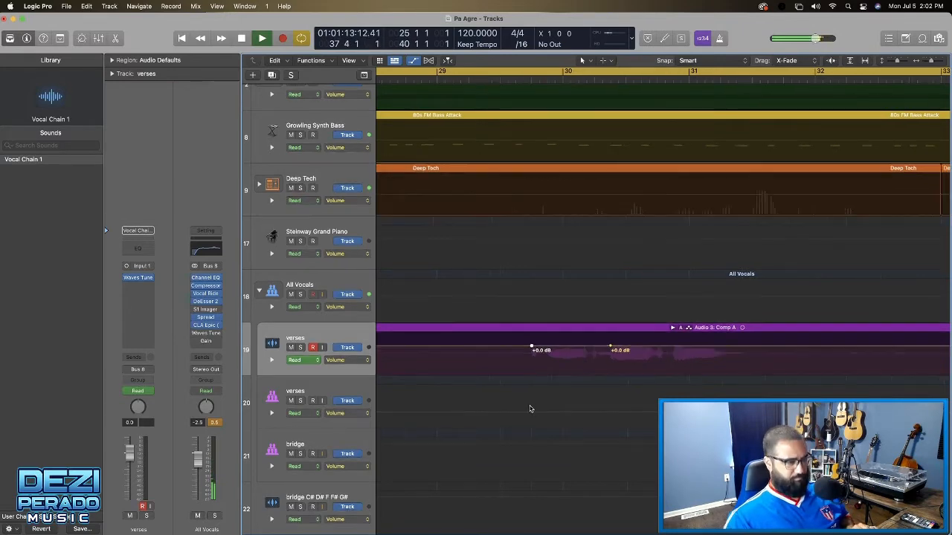
Switch off automation on the first verses track and restart the verse loop from bar 25
key(super+Left)
key(super+Left)
key(super+Left)
key(super+Left)
key(super+Left)
key(super+Left)
key(super+Left)
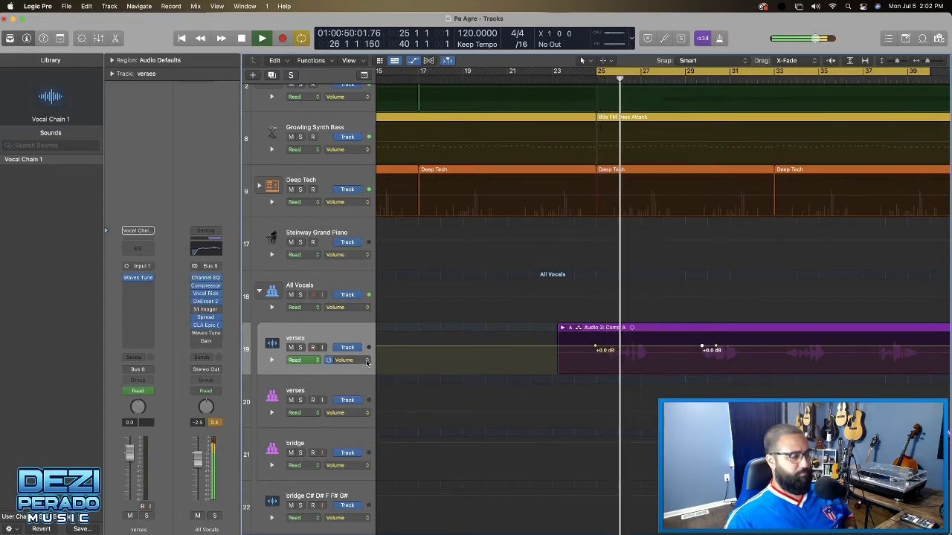
click(295, 360)
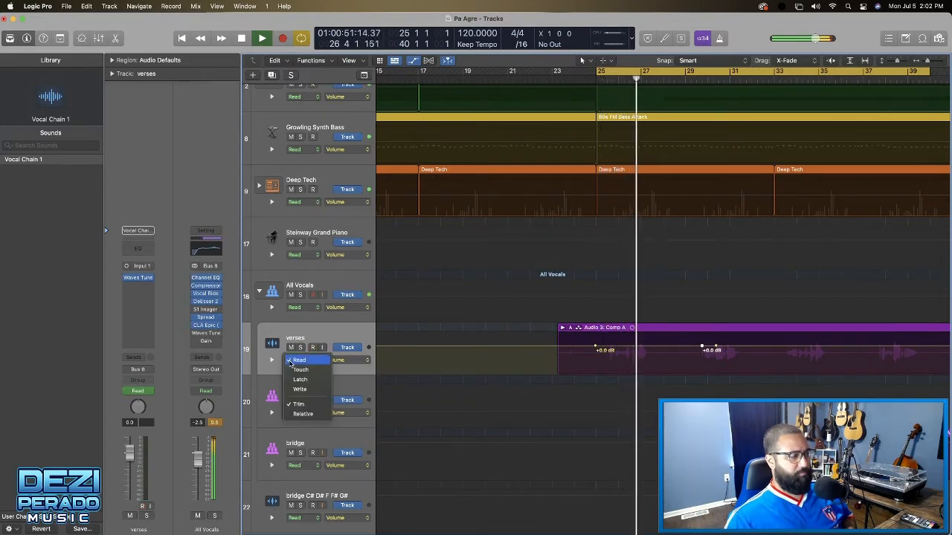
click(127, 392)
click(127, 391)
key(space)
key(space)
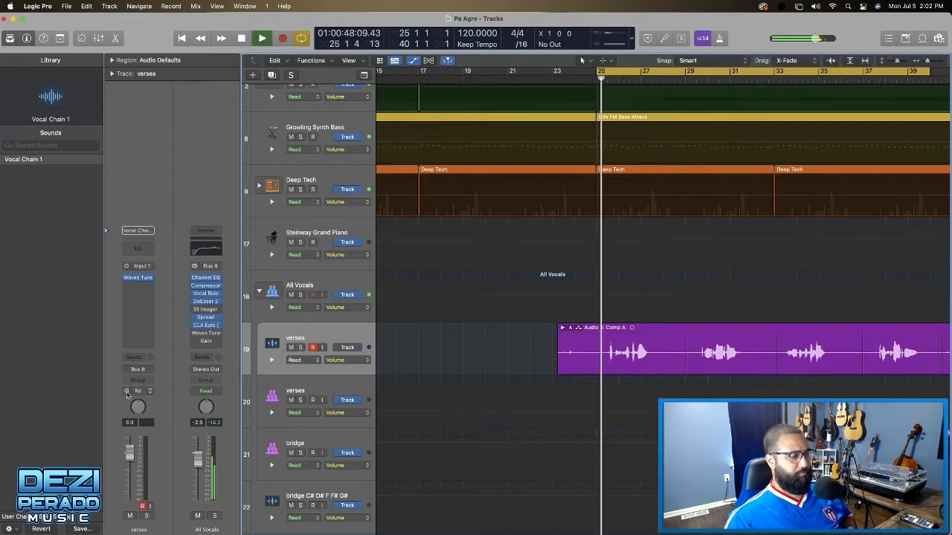
Try lowering the first verses fader to -10.4 dB with automation off, and switch Read automation back on
click(127, 392)
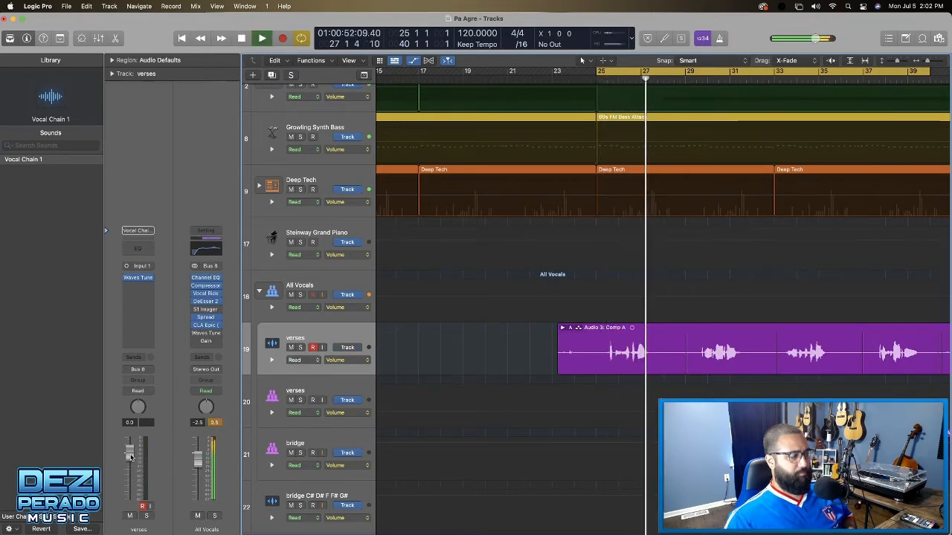
drag(129, 455, 130, 479)
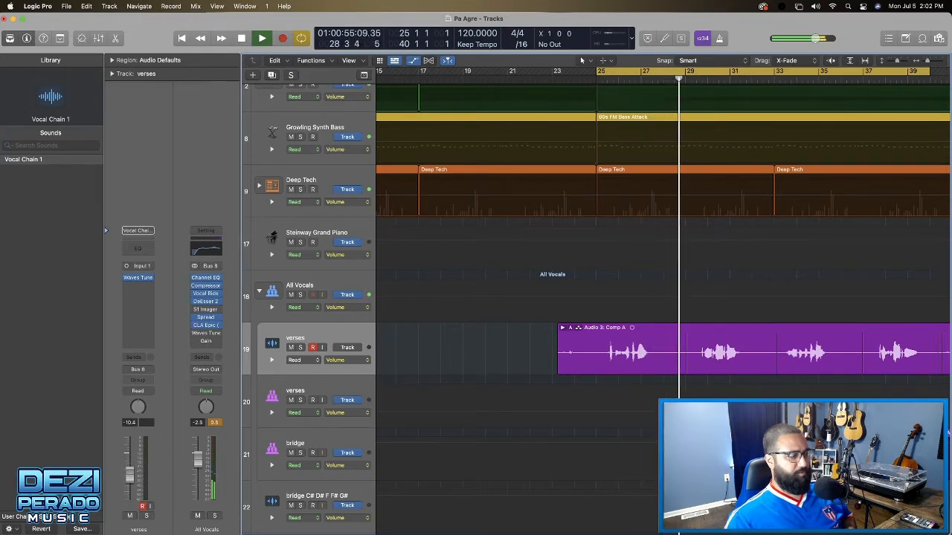
click(126, 392)
key(space)
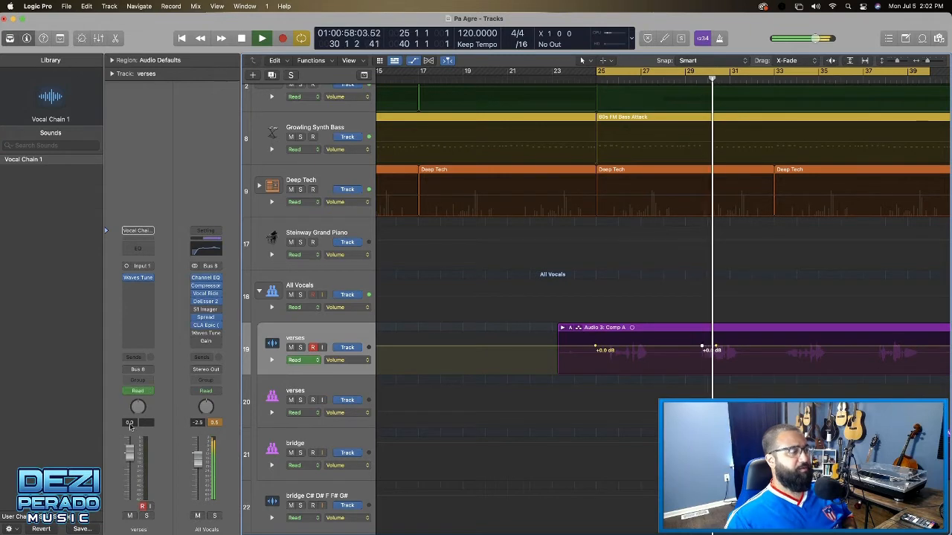
click(126, 392)
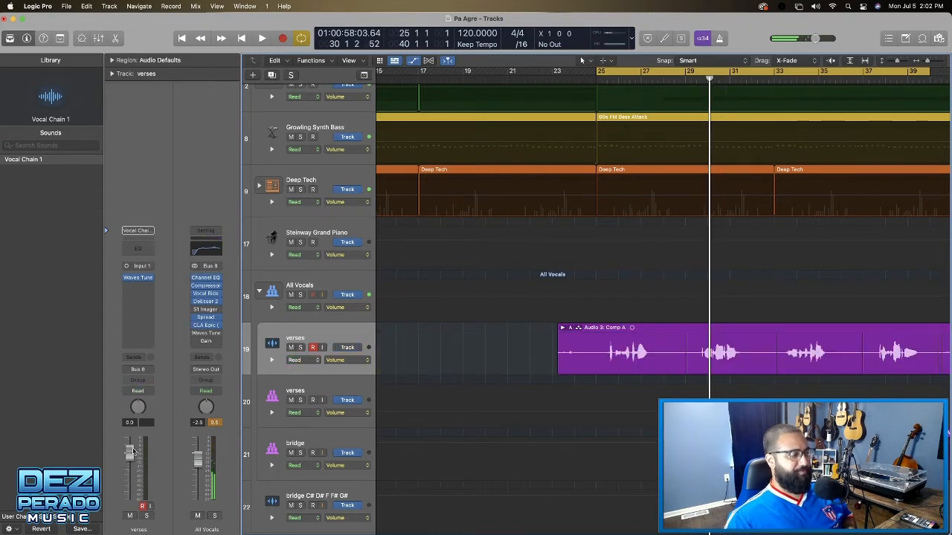
click(126, 392)
Widen the track headers to show volume values and lower the first verses track's whole volume automation to -10.1 dB
key(space)
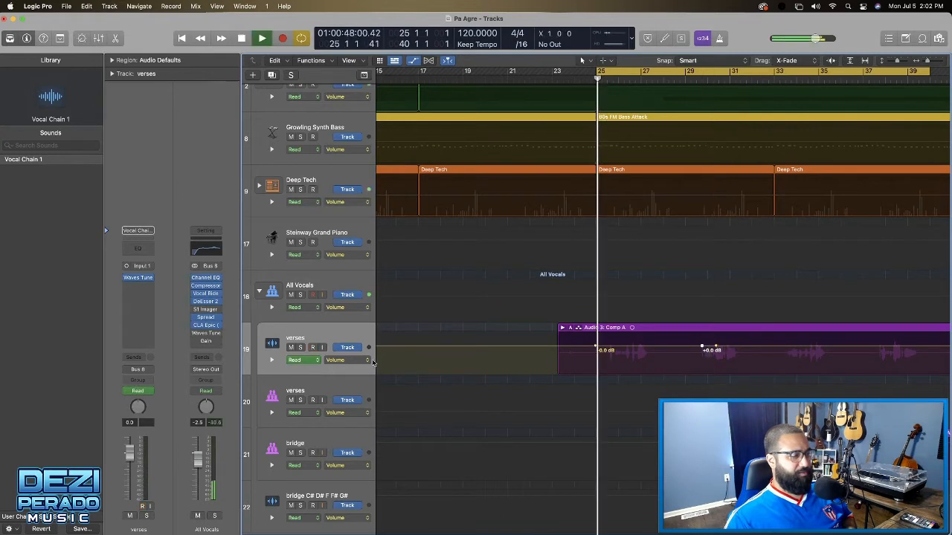
drag(390, 340, 406, 350)
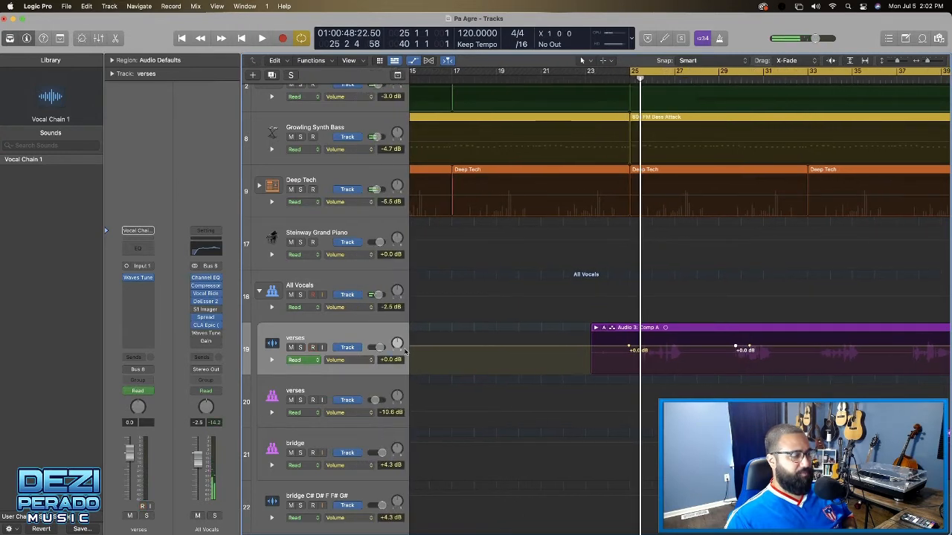
drag(389, 386, 388, 429)
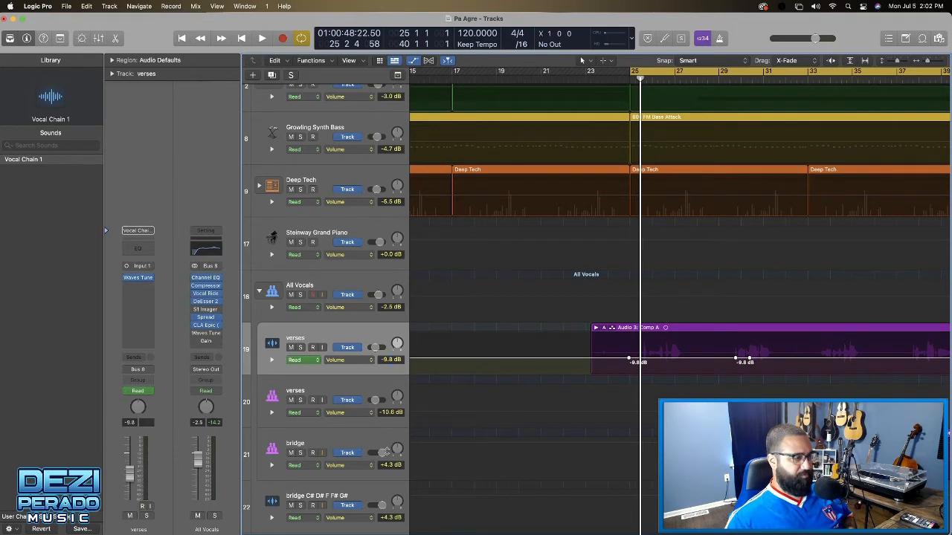
key(space)
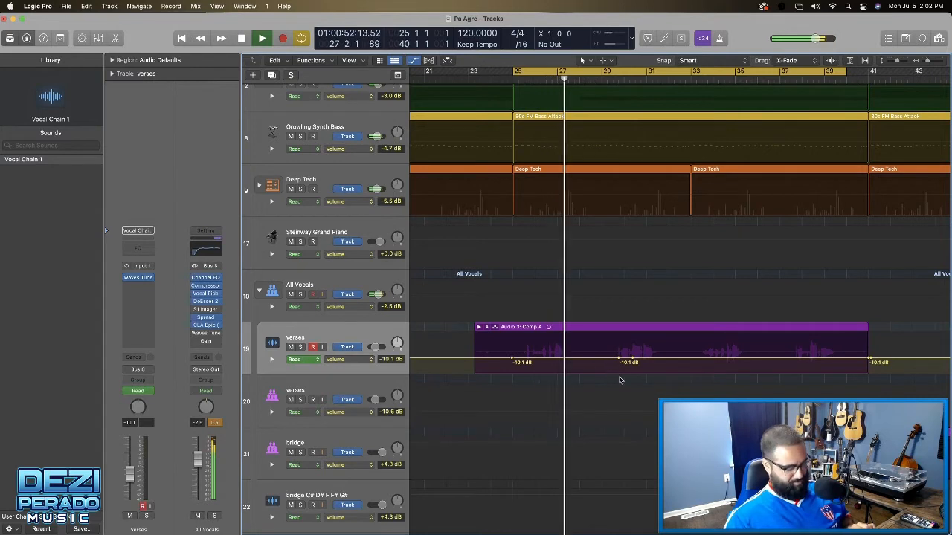
Remove the volume automation points around bar 30 on the first verses track and replay the loop
scroll(620, 378, up, 2)
scroll(620, 377, up, 4)
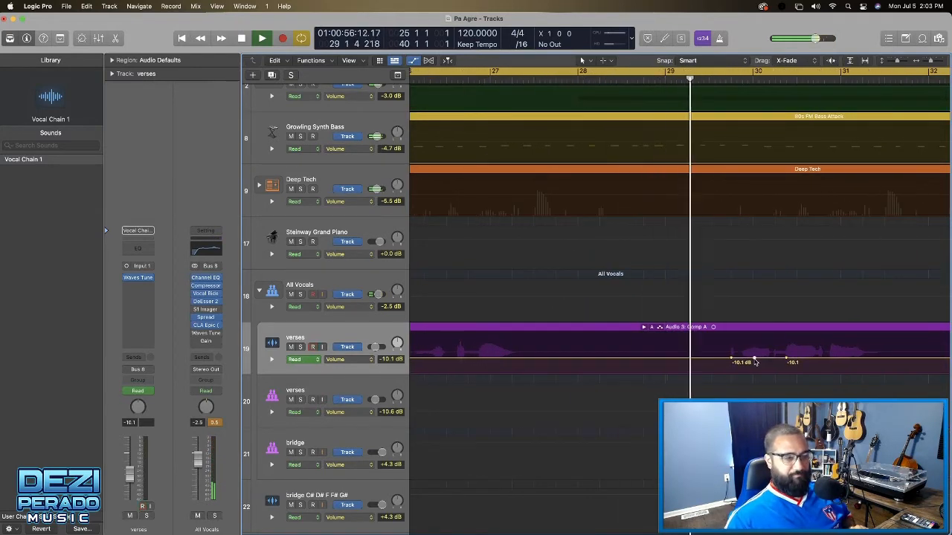
mouse_move(754, 361)
mouse_down()
mouse_move(755, 351)
mouse_move(751, 362)
mouse_up()
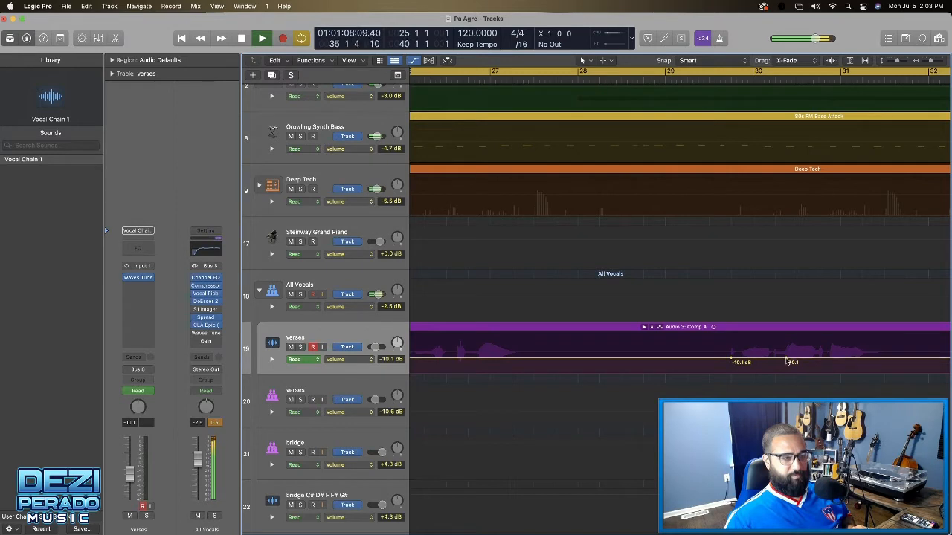
click(731, 361)
key(space)
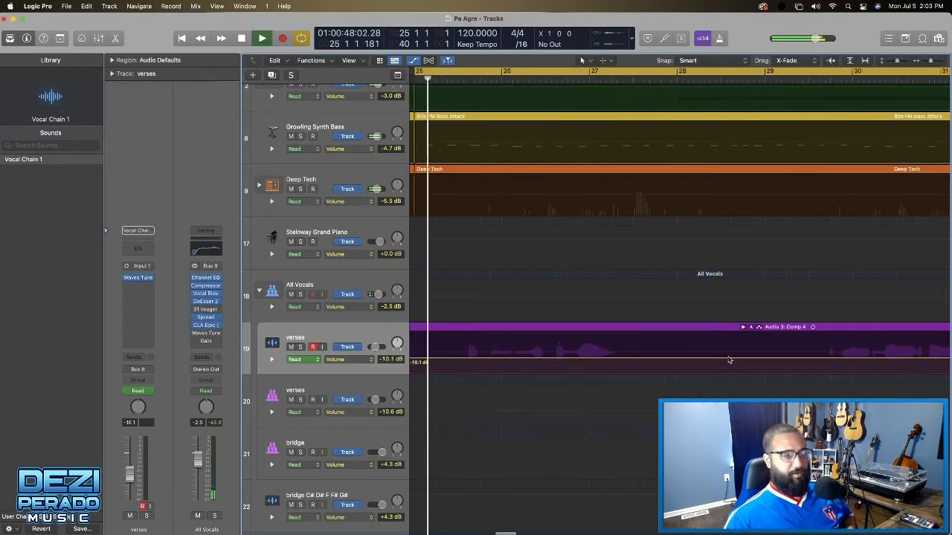
Stop playback and examine the first verses track's volume automation line before, across and after the verse region
key(space)
scroll(685, 356, left, 10)
scroll(686, 355, right, 3)
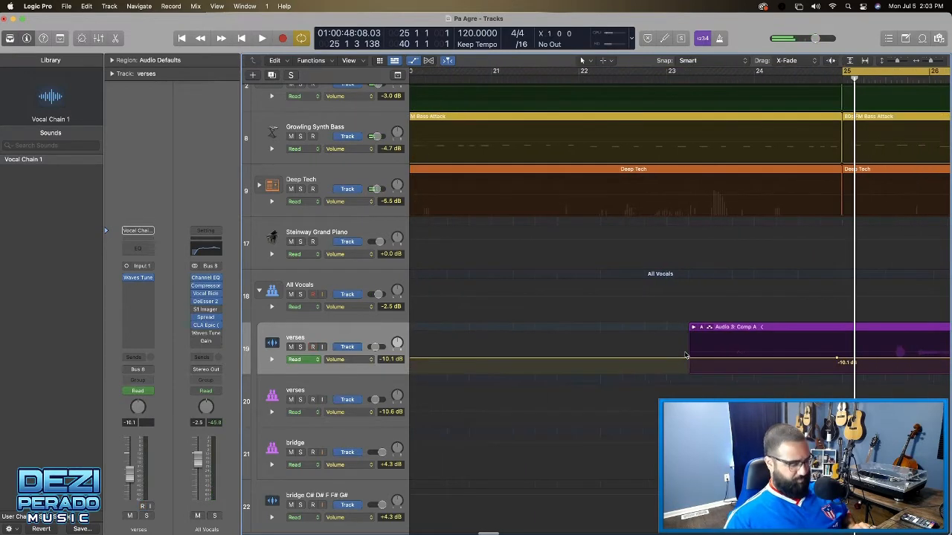
scroll(686, 355, down, 8)
scroll(686, 356, right, 2)
scroll(686, 356, right, 10)
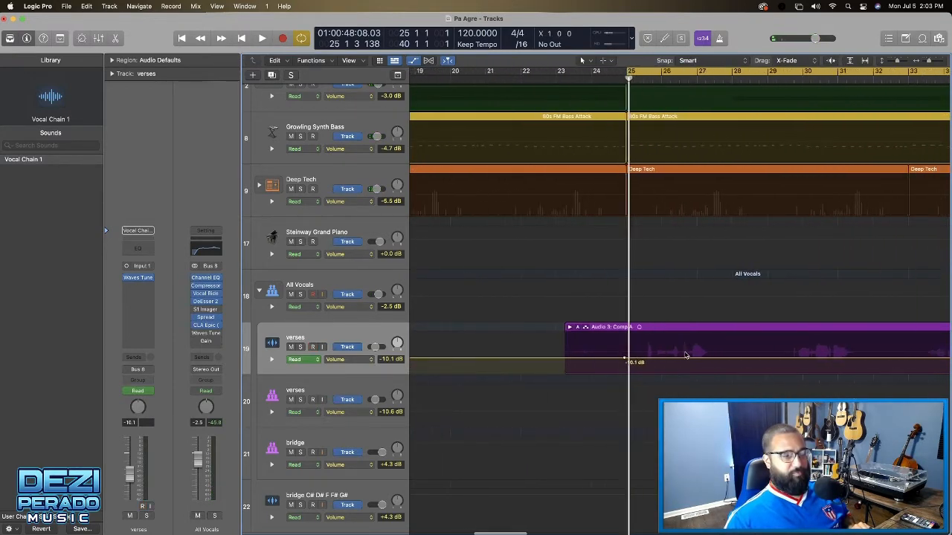
scroll(734, 262, left, 10)
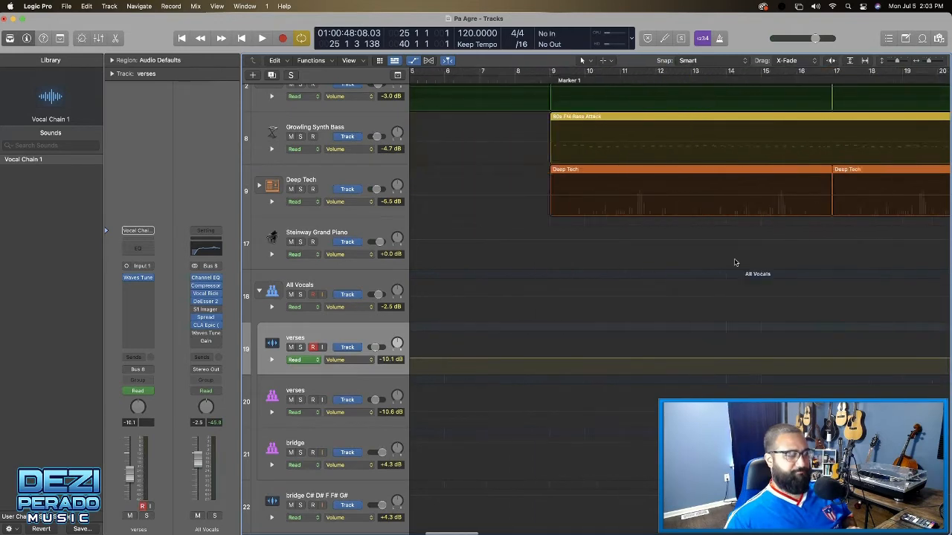
scroll(735, 262, right, 12)
Play the first verse from bar 25 to bar 27 to hear its opening phrase in detail
key(space)
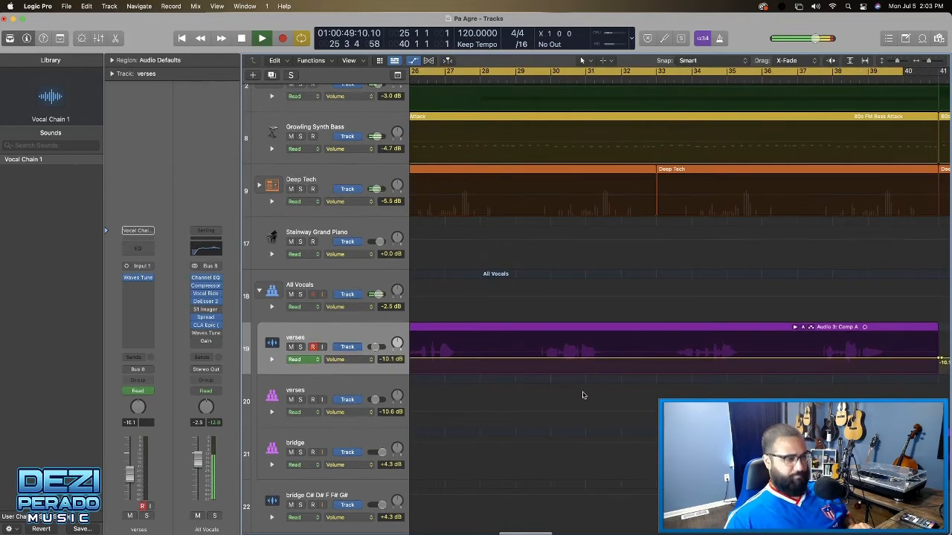
key(super+Down)
key(super+Right)
key(super+Right)
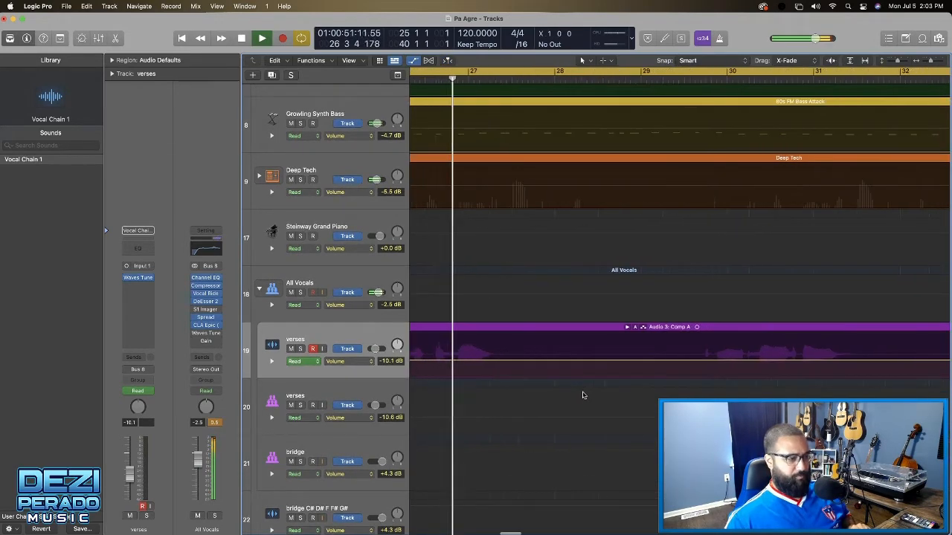
key(space)
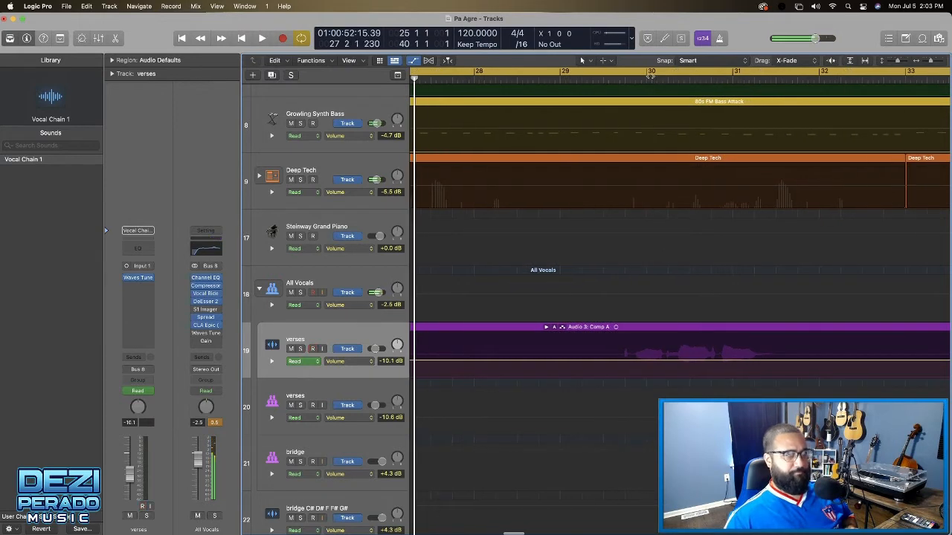
Loop bars 30 to 32, the phrase around bars 33 to 35, and bars 29 to 33 to compare the first-verse phrase levels
click(648, 74)
drag(647, 74, 831, 80)
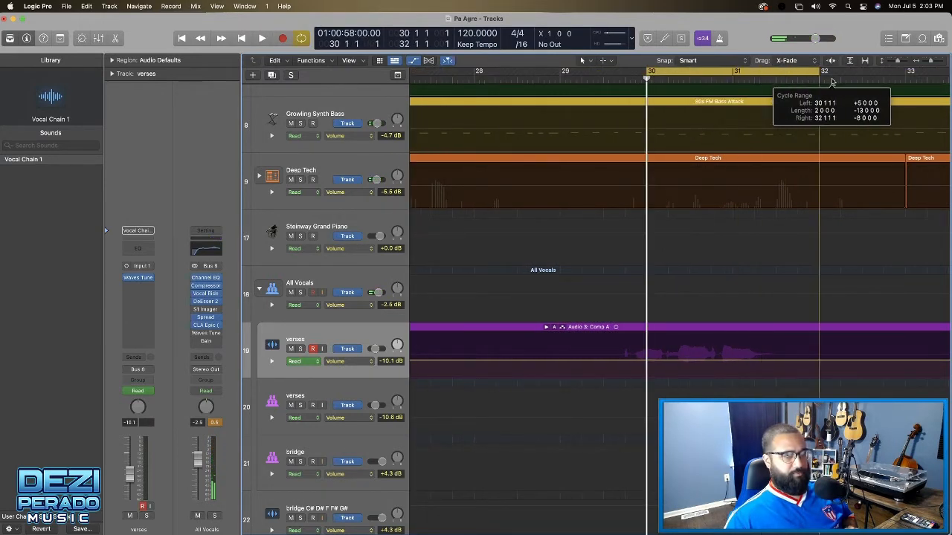
key(space)
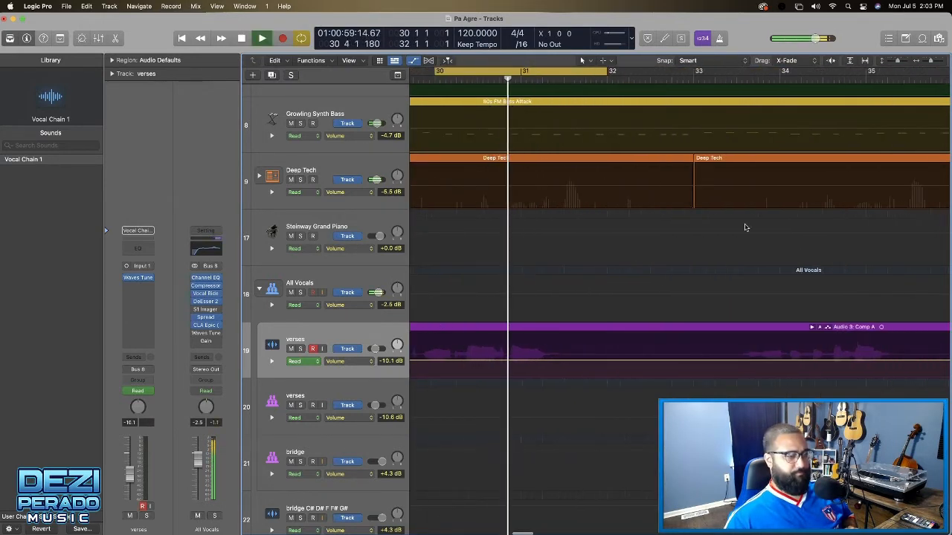
drag(525, 71, 822, 94)
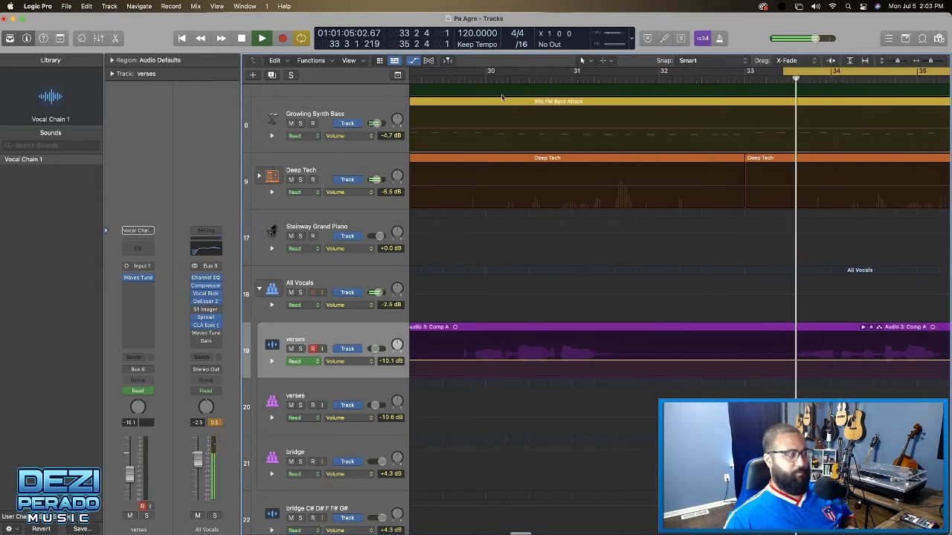
drag(429, 73, 747, 74)
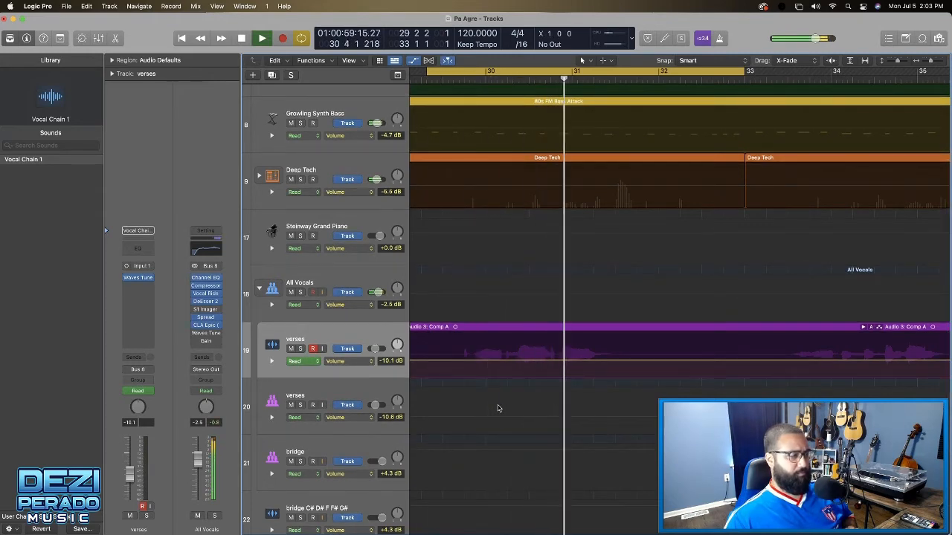
Raise the first verses track's volume automation to -7.7 dB at the start of the phrase around bar 30 and replay it
key(space)
drag(463, 356, 491, 358)
click(491, 361)
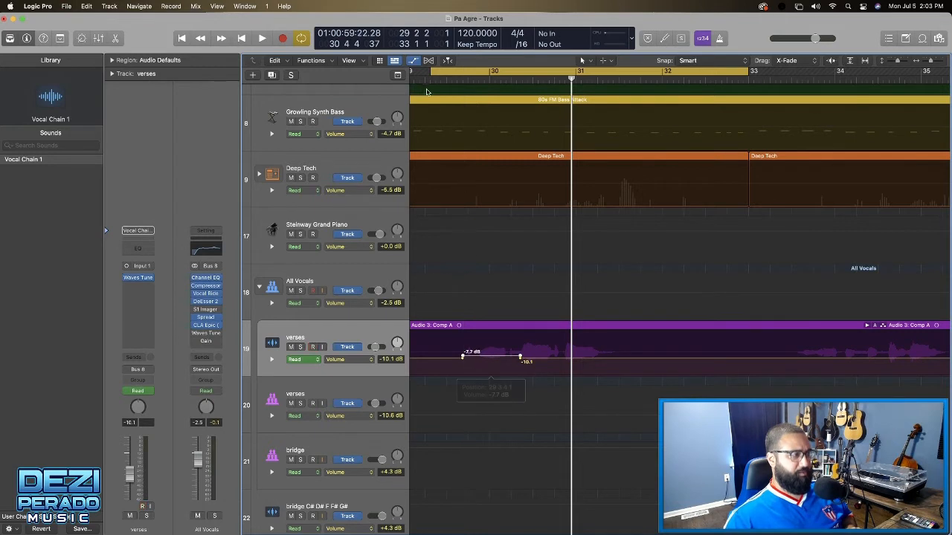
key(space)
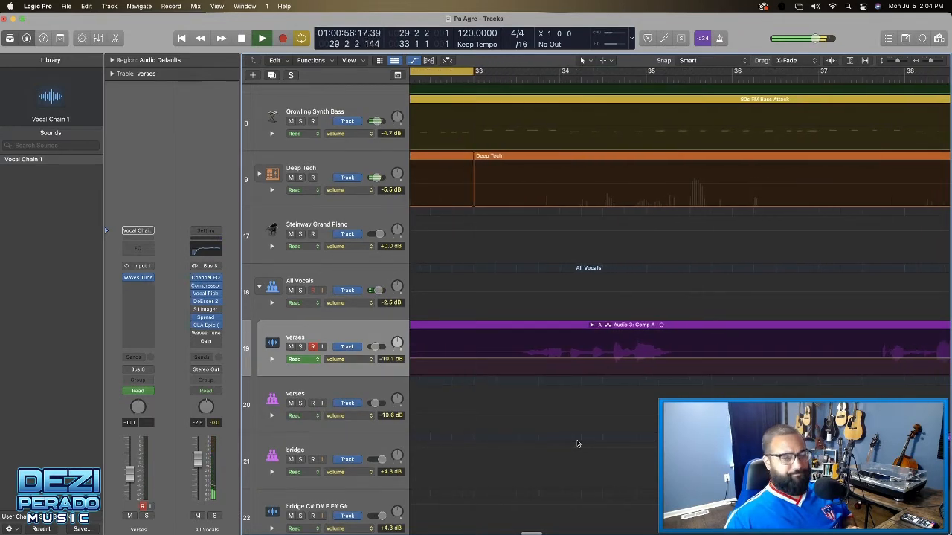
Loop the first-verse phrase around bars 33 to 35, followed by the phrase around bars 37 to 39, to check their levels
click(440, 74)
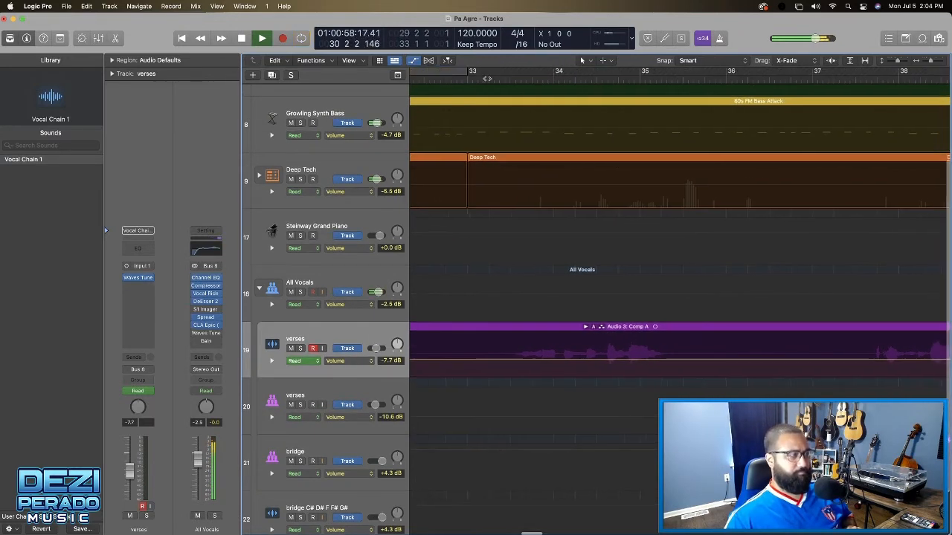
drag(511, 75, 682, 79)
drag(507, 71, 493, 74)
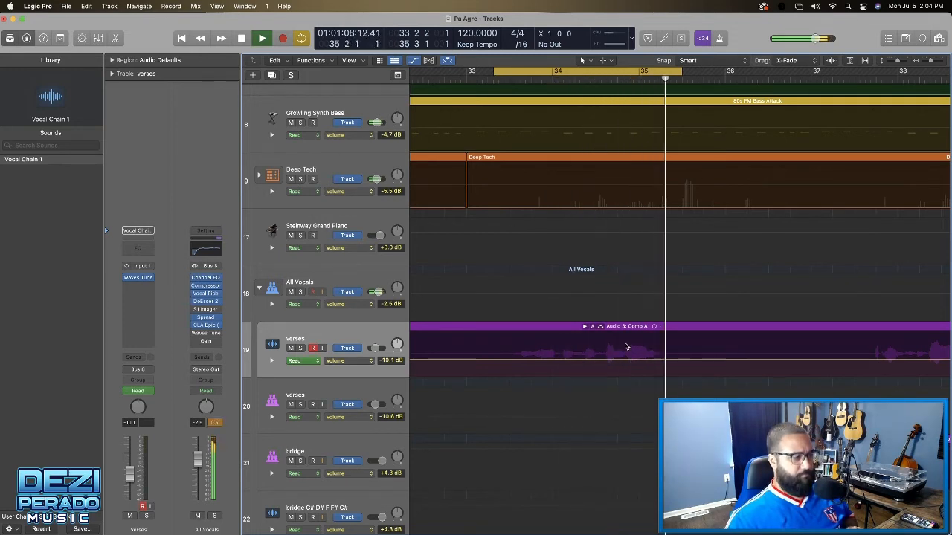
scroll(626, 347, right, 4)
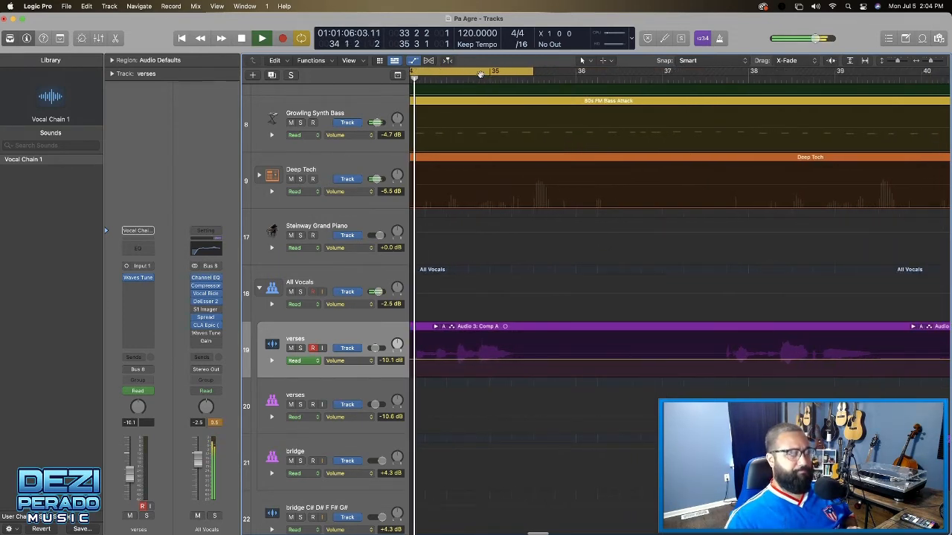
drag(711, 71, 898, 72)
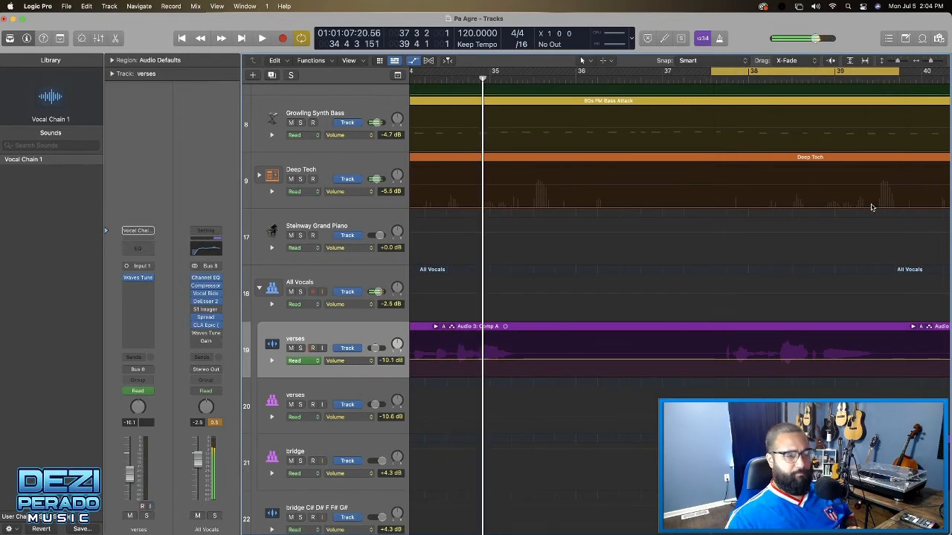
key(space)
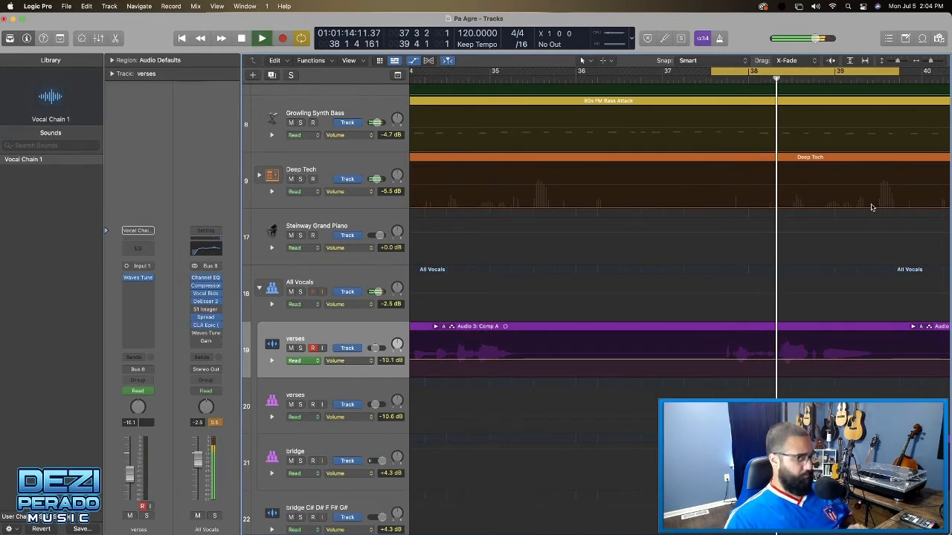
Turn off the cycle range, play the second verse from about bar 71, and select the second verses track
key(super+Left)
key(super+Left)
key(super+Left)
key(super+Left)
key(super+Left)
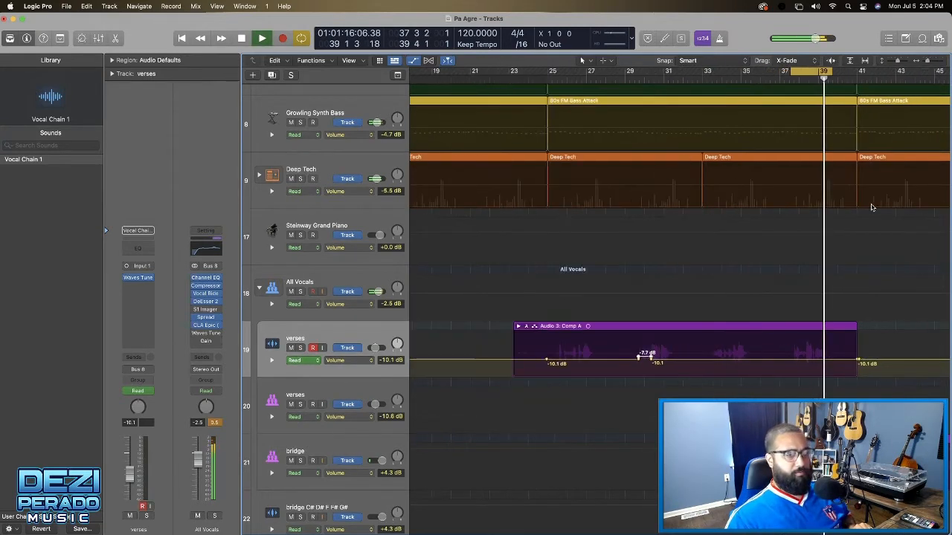
key(super+Left)
key(super+Left)
key(super+Left)
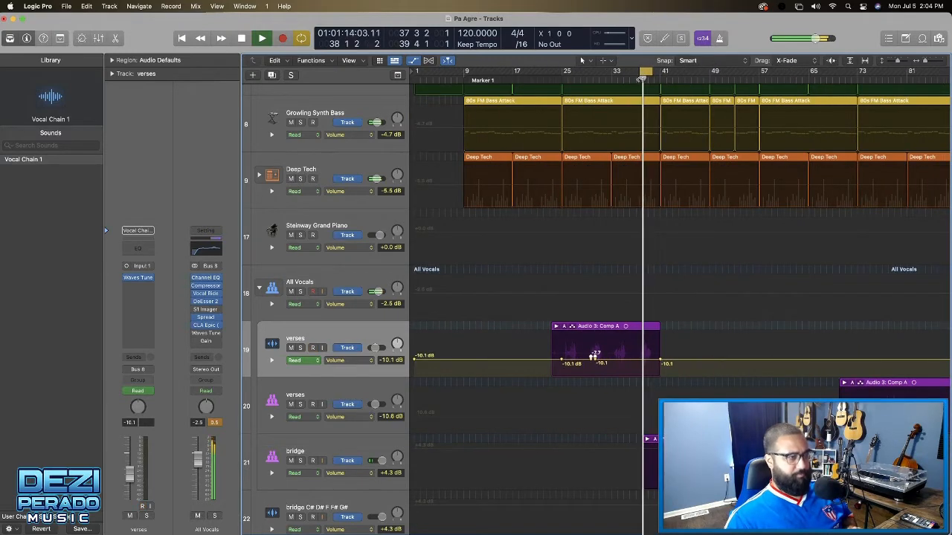
click(644, 72)
scroll(664, 159, right, 3)
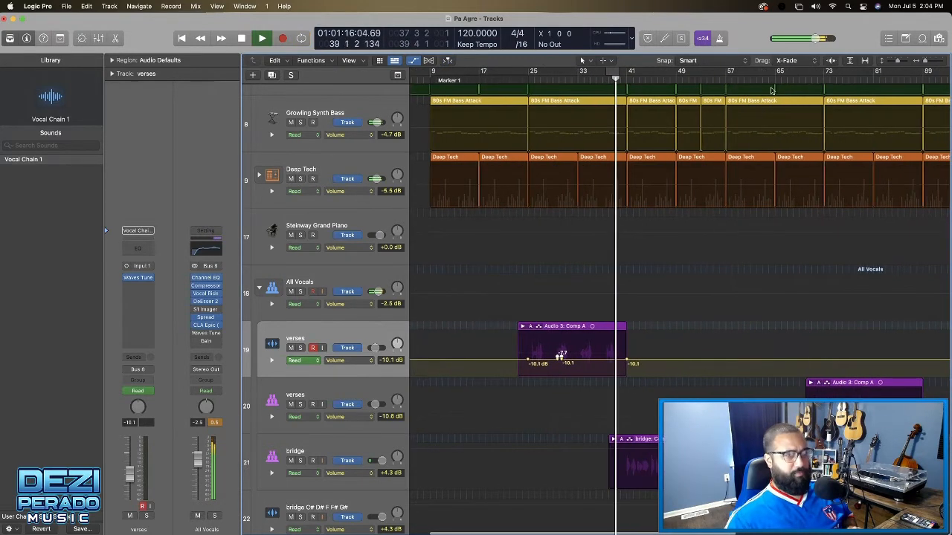
click(811, 77)
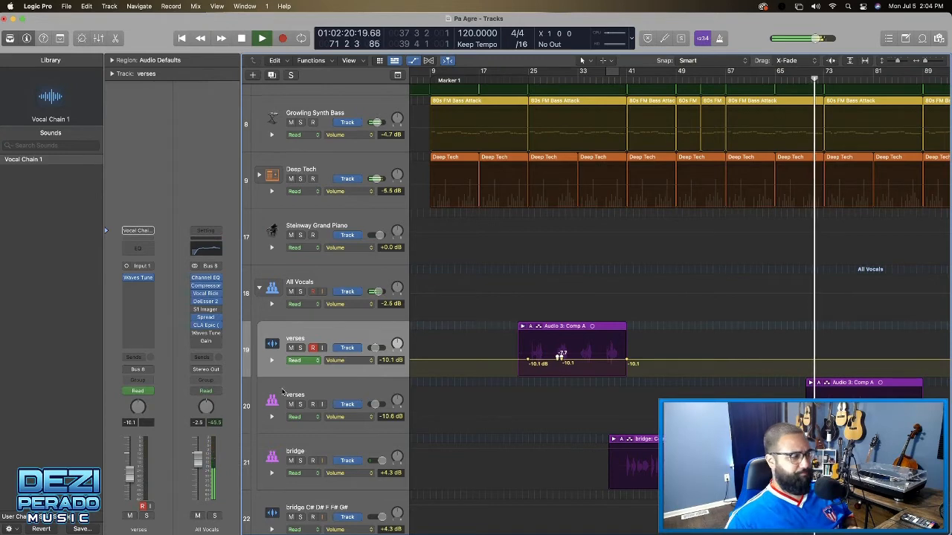
click(319, 399)
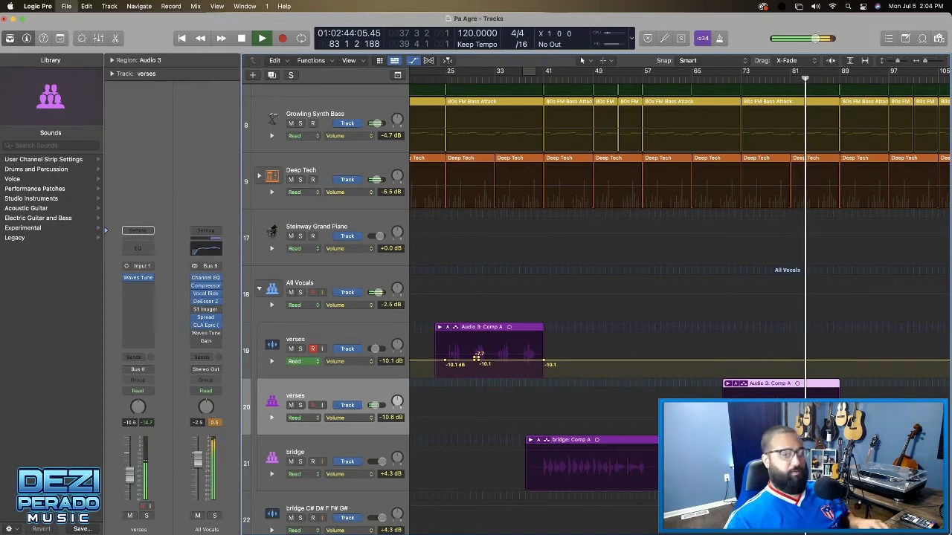
Hide the automation lanes so the vocal regions show their plain waveforms
scroll(595, 295, down, 1)
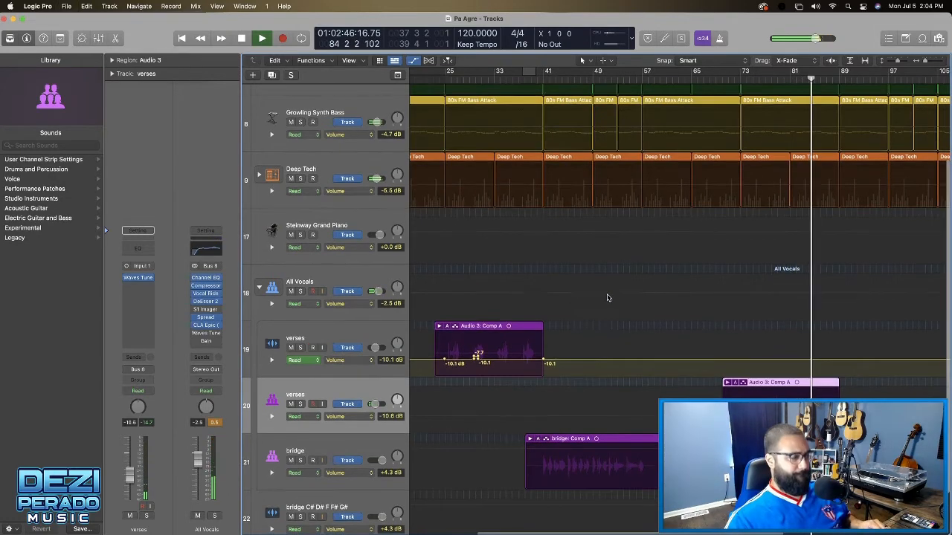
key(a)
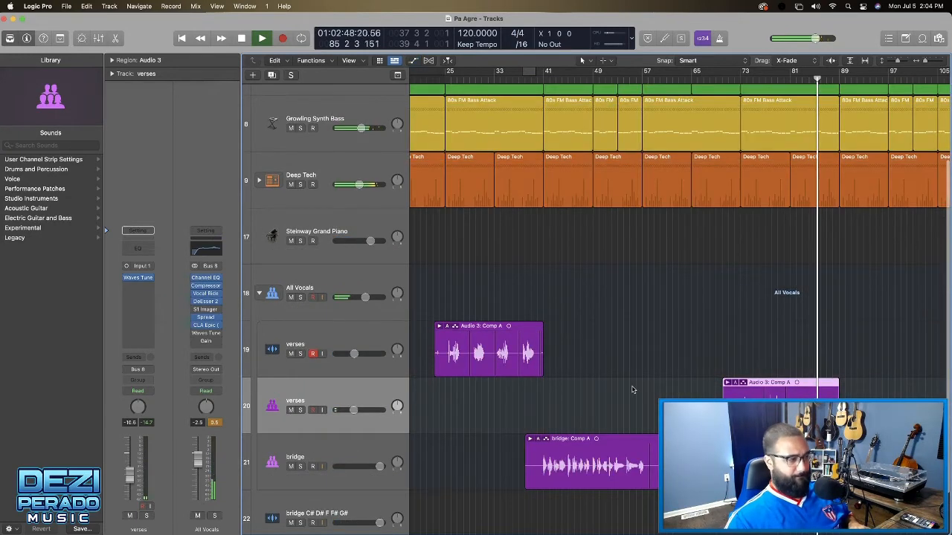
scroll(632, 389, right, 3)
scroll(632, 390, left, 5)
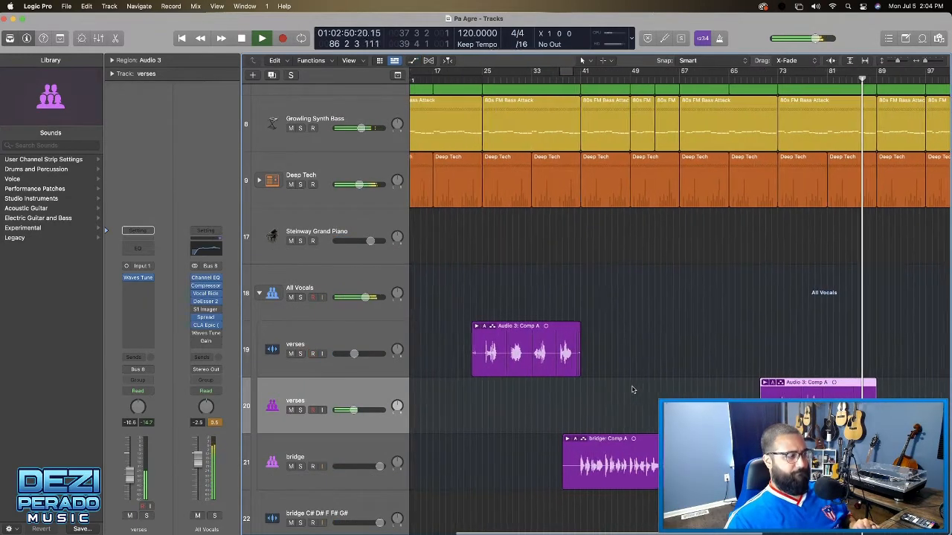
Disarm the first verses track and change its icon to the single singer with a microphone
click(312, 353)
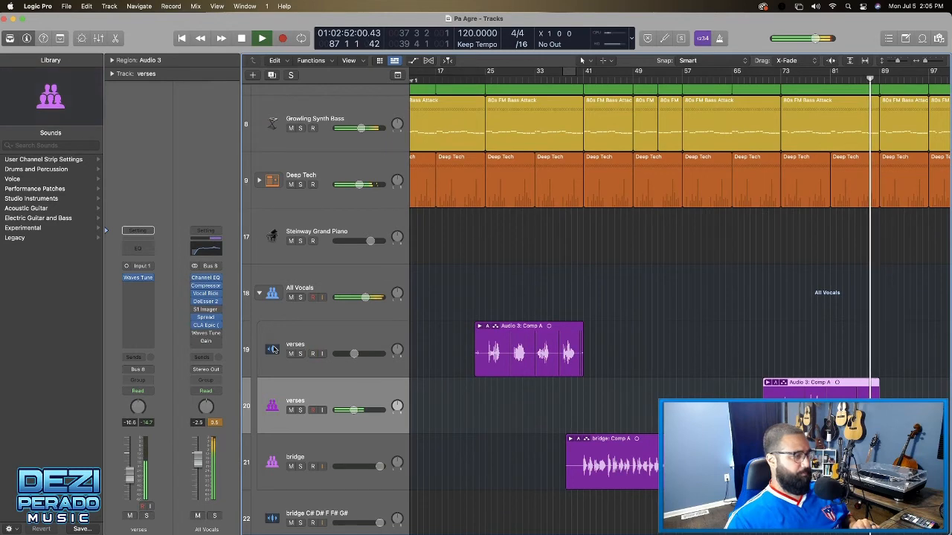
click(273, 351)
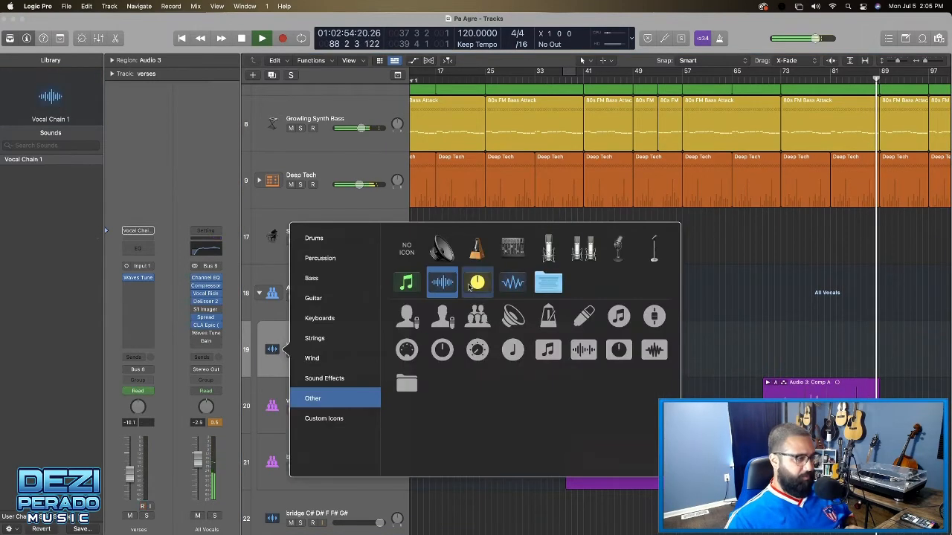
click(438, 319)
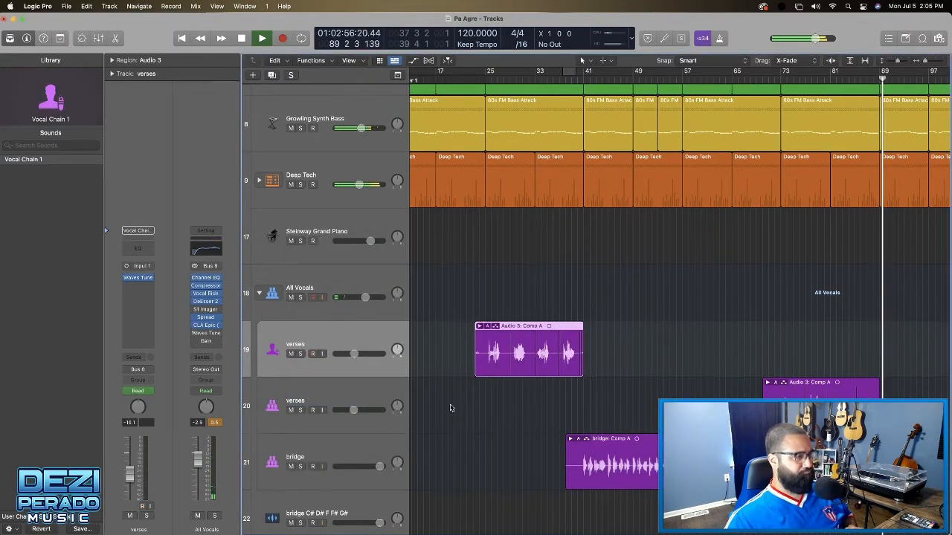
Stop playback and color both verses tracks and their regions light blue
key(space)
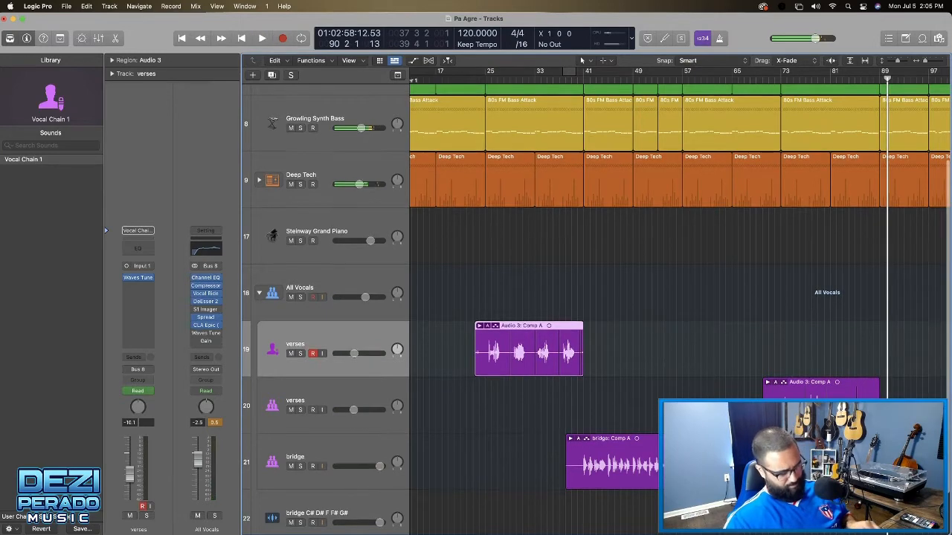
scroll(677, 298, right, 2)
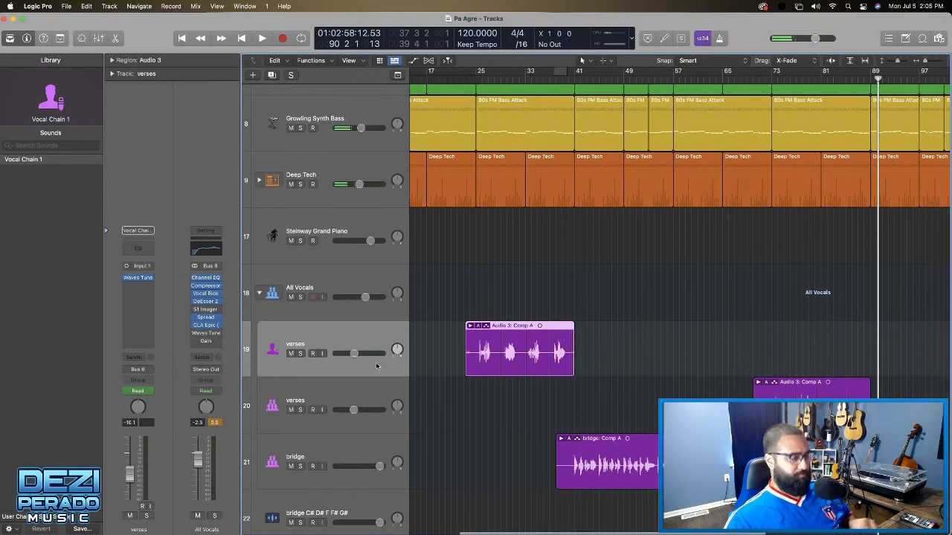
key(alt+c)
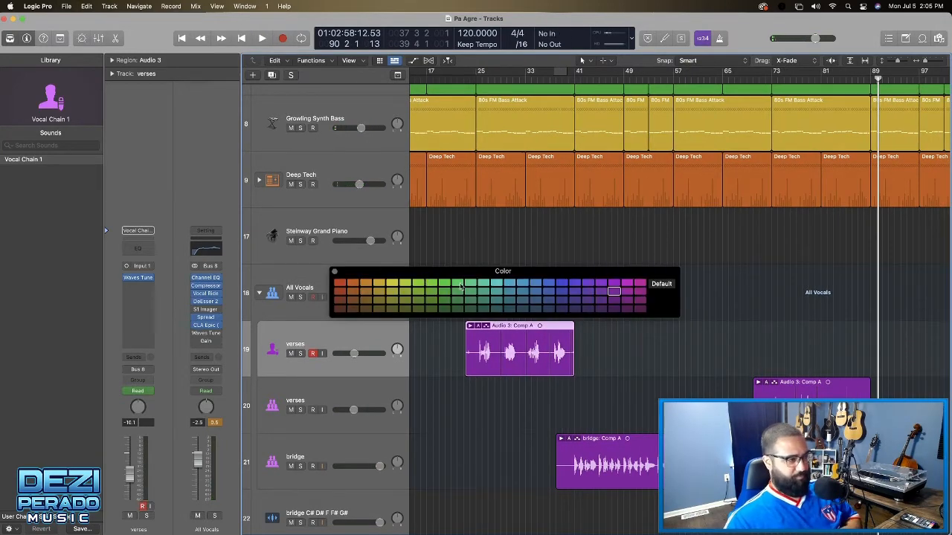
click(520, 286)
key(Down)
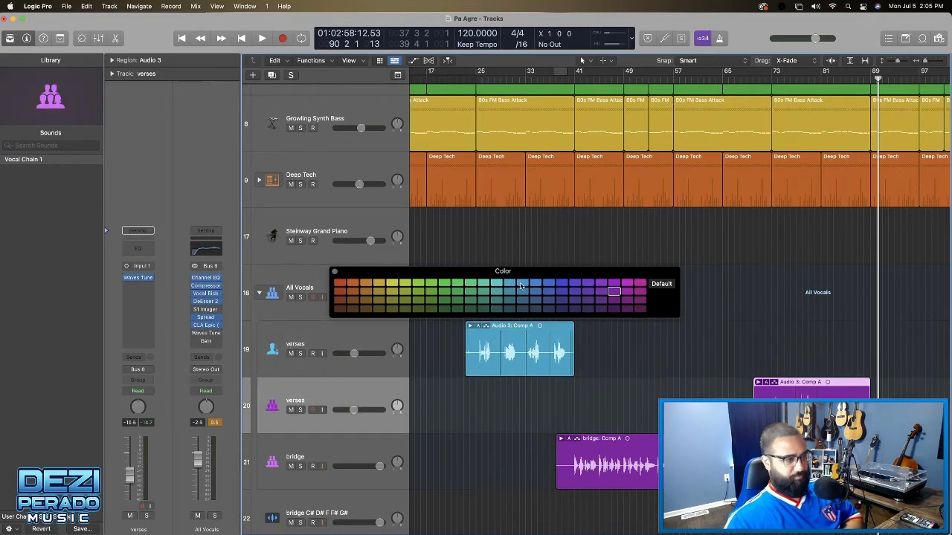
click(520, 285)
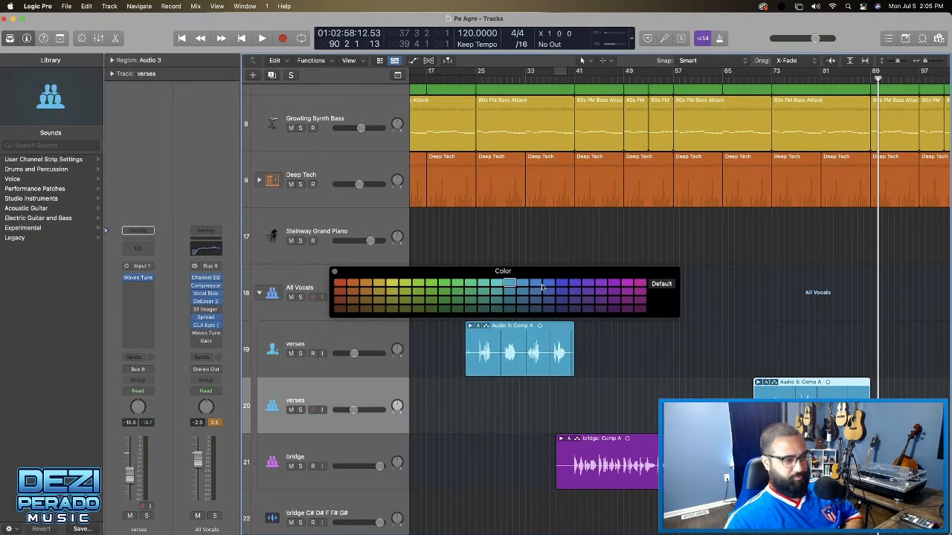
Color the bridge track and its region blue-violet, and close the color palette
key(Down)
click(563, 285)
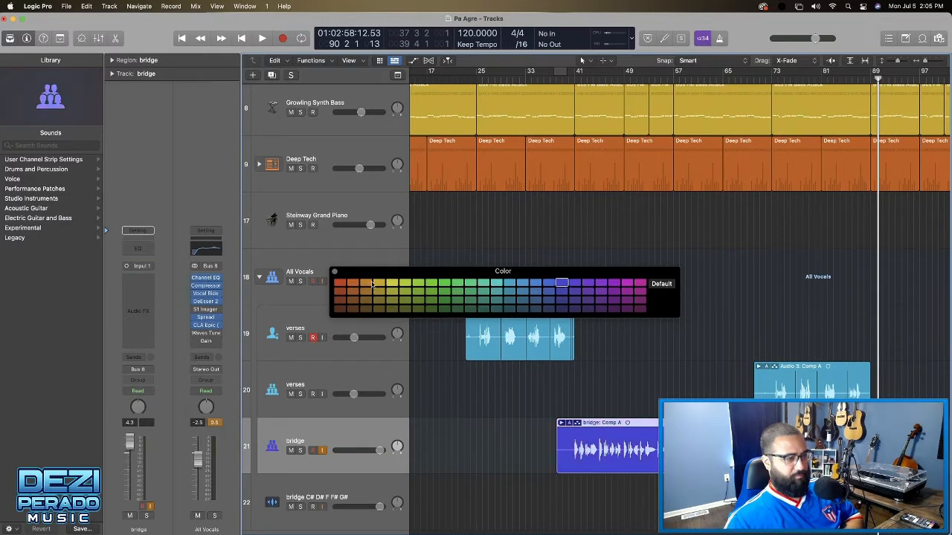
click(336, 273)
Play the second verse from about bar 72, and compare it with the end of the first verse from bar 36 into the bridge
key(space)
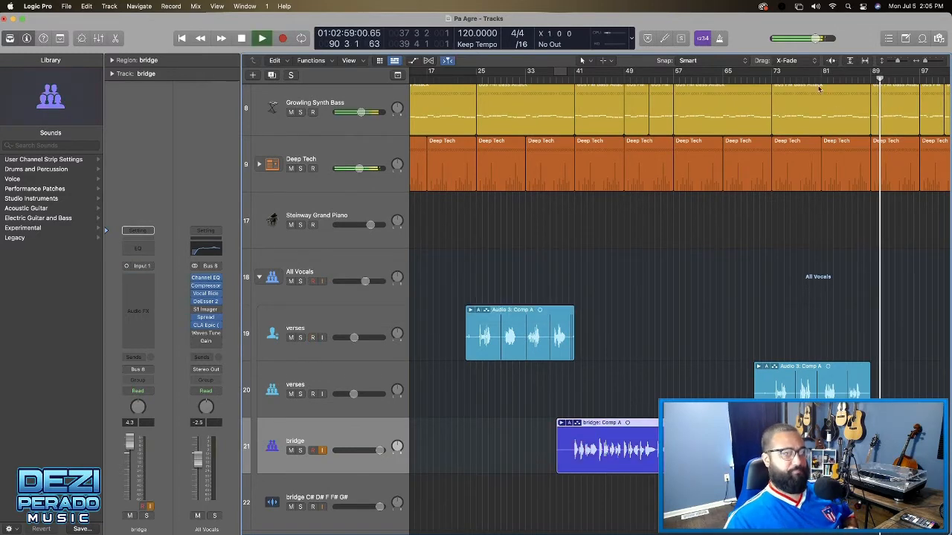
click(766, 80)
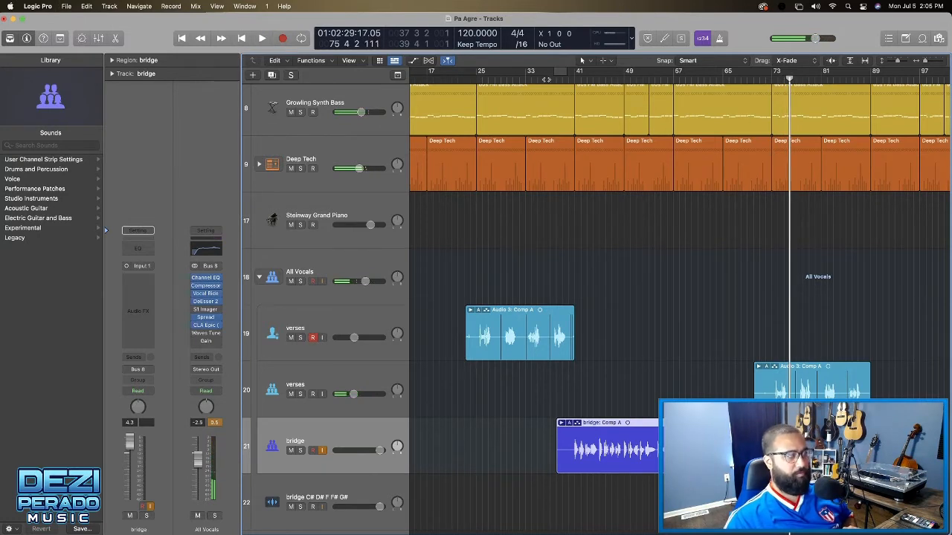
key(space)
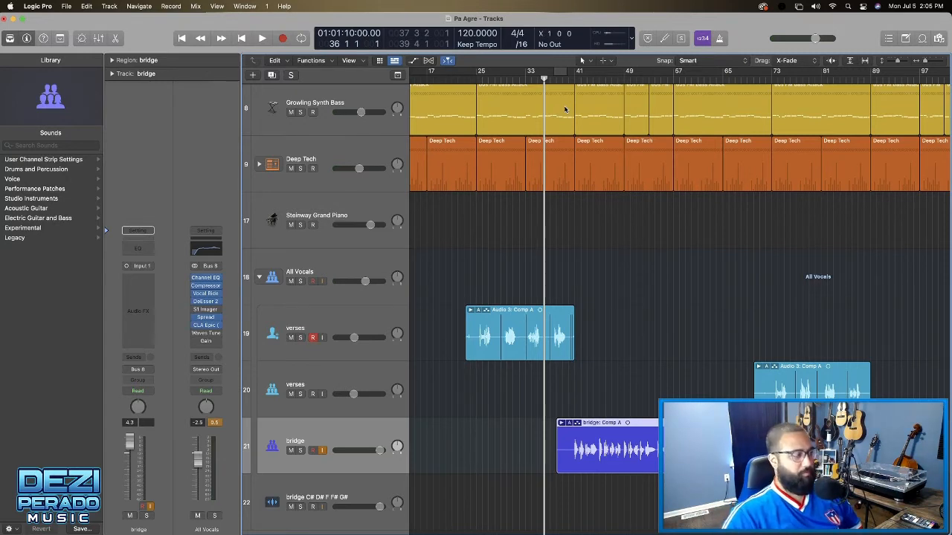
key(space)
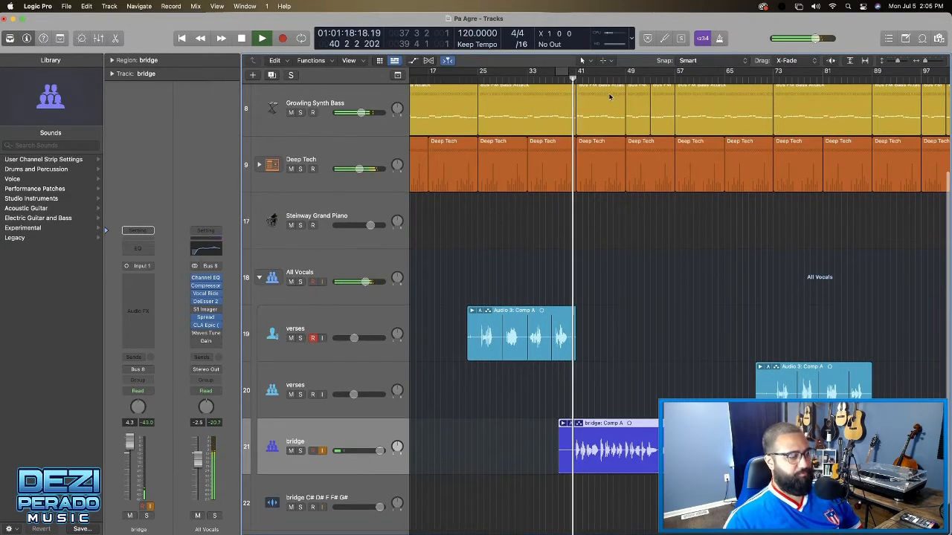
Stop the bridge playback, record-arm the Steinway Grand Piano track, and play along with the bridge from bar 45 to about bar 57
scroll(588, 385, down, 3)
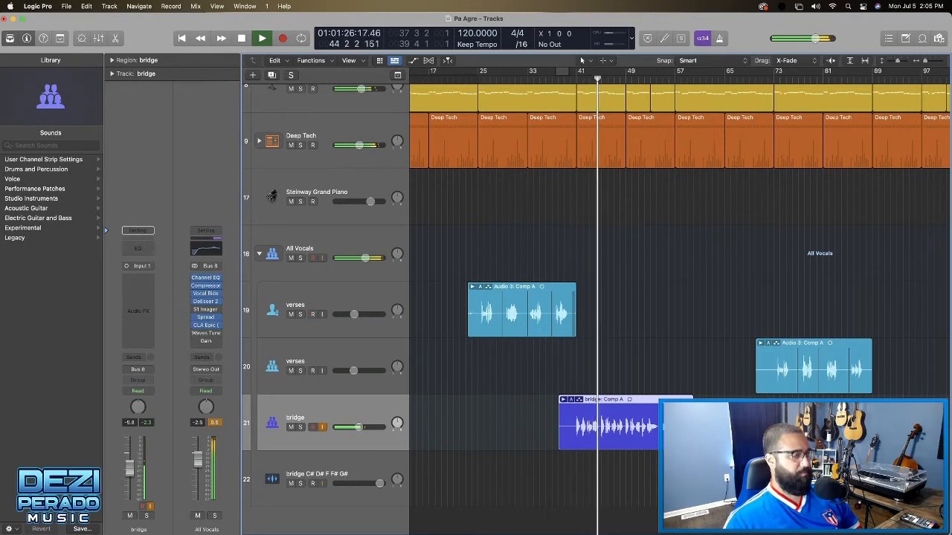
key(space)
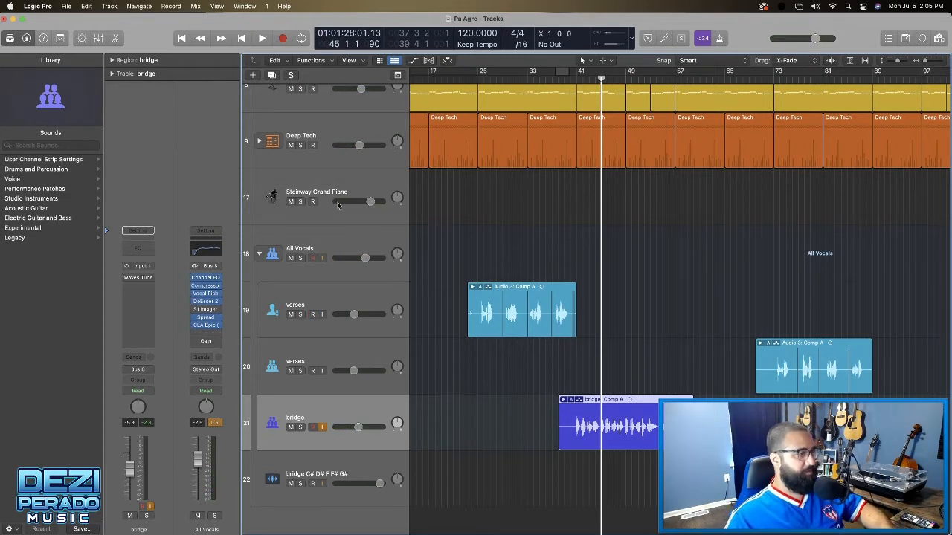
click(313, 202)
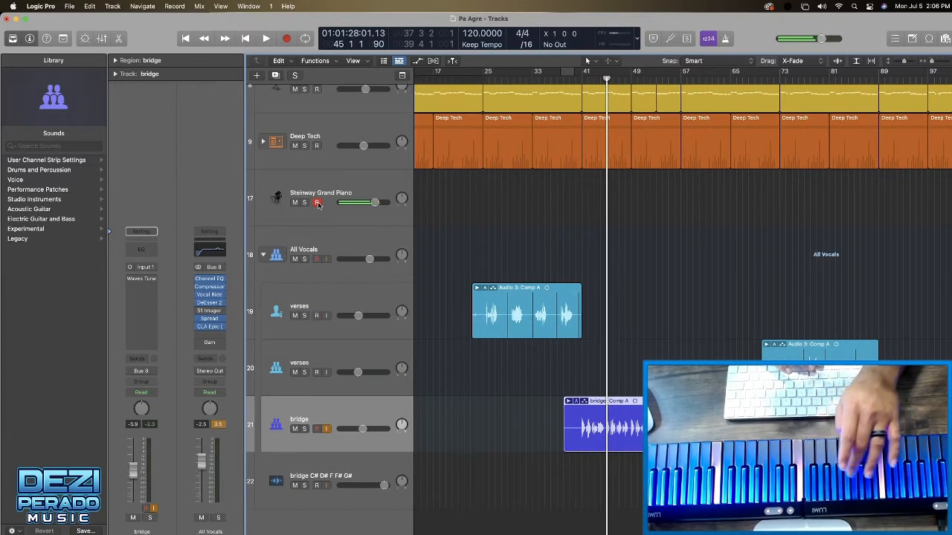
key(space)
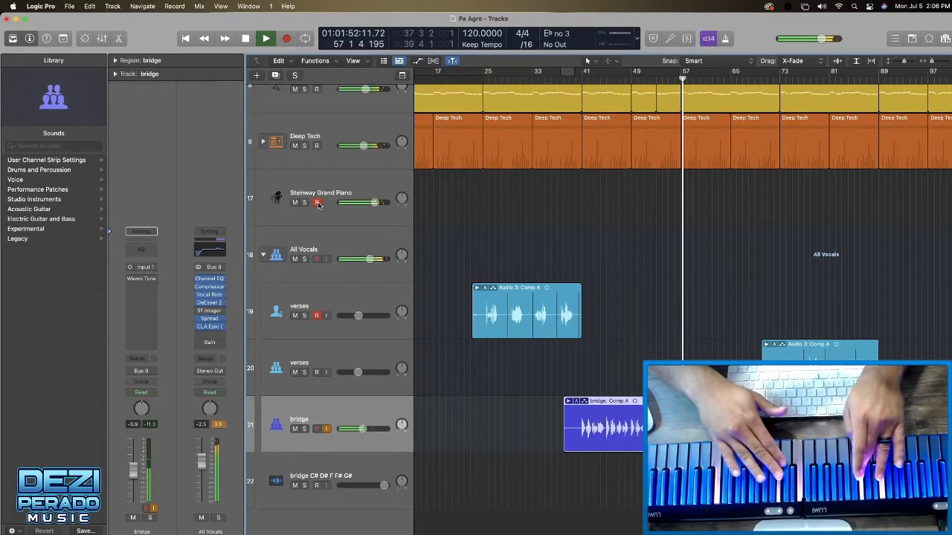
key(space)
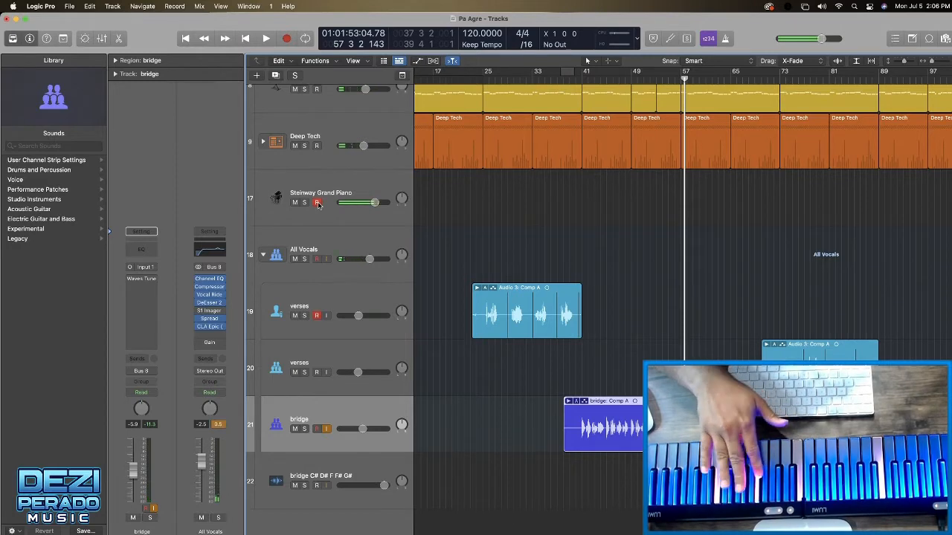
scroll(318, 206, left, 1)
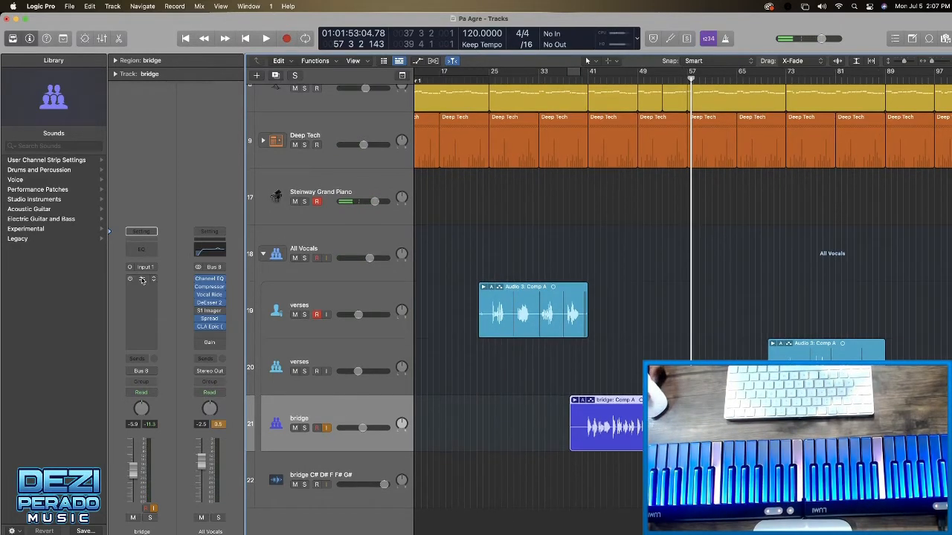
Check the bridge track's Waves Tune Real-Time settings, and remove the plug-in from its channel strip
click(143, 279)
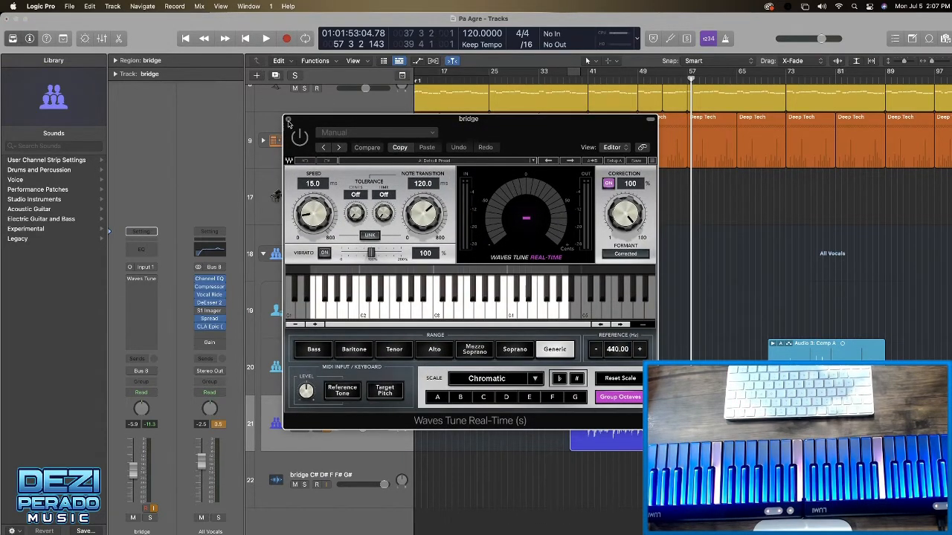
click(289, 120)
click(153, 280)
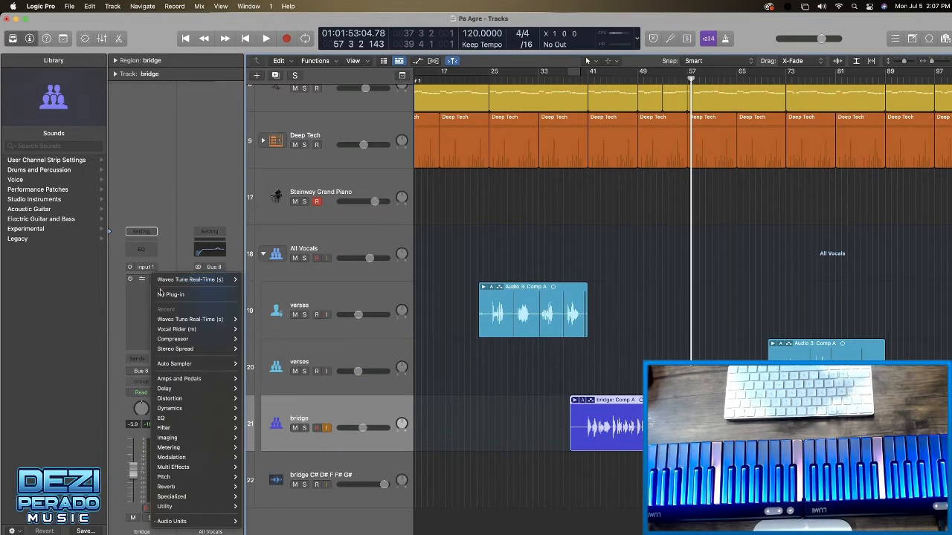
click(162, 293)
Copy the Waves Tune plug-in from the second verses channel to the bridge channel in the mixer, keeping the original, and return to the tracks view
click(102, 38)
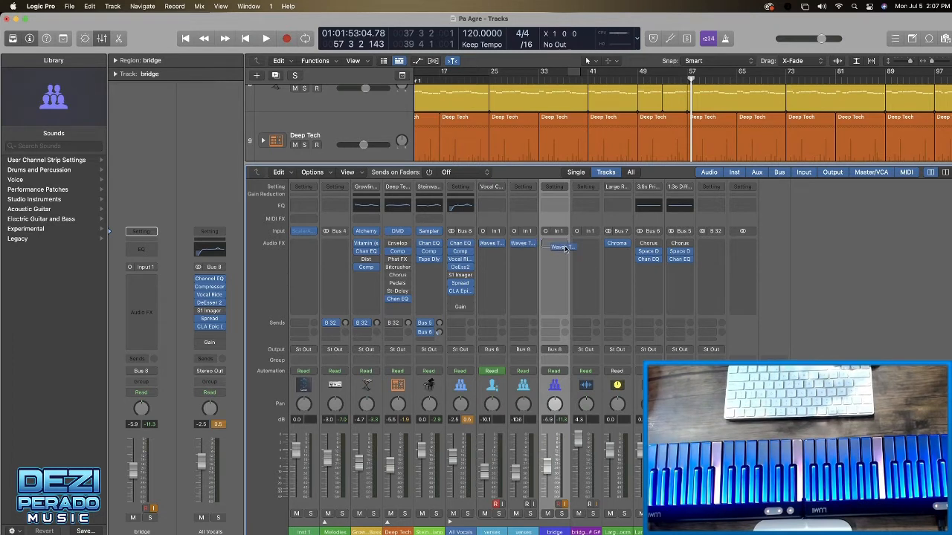
drag(552, 248, 554, 245)
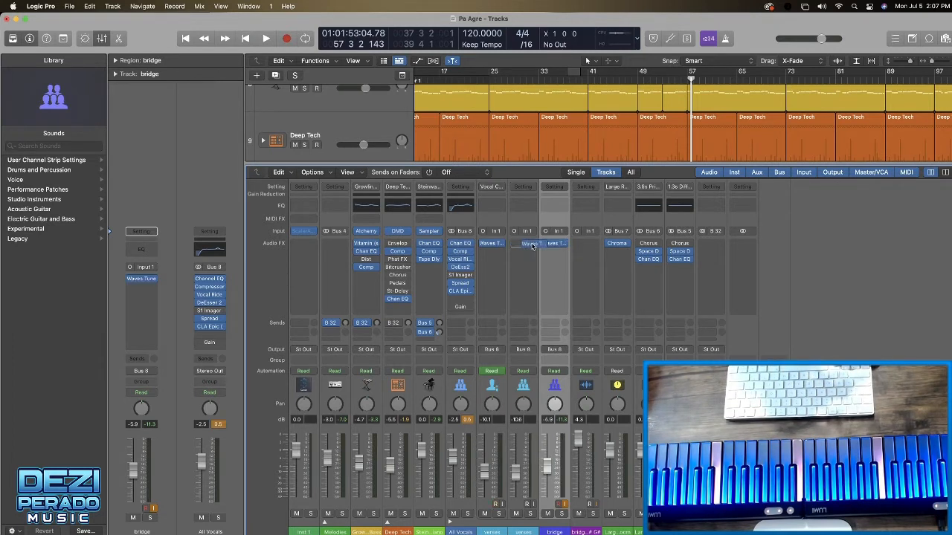
key(super+z)
drag(548, 244, 554, 244)
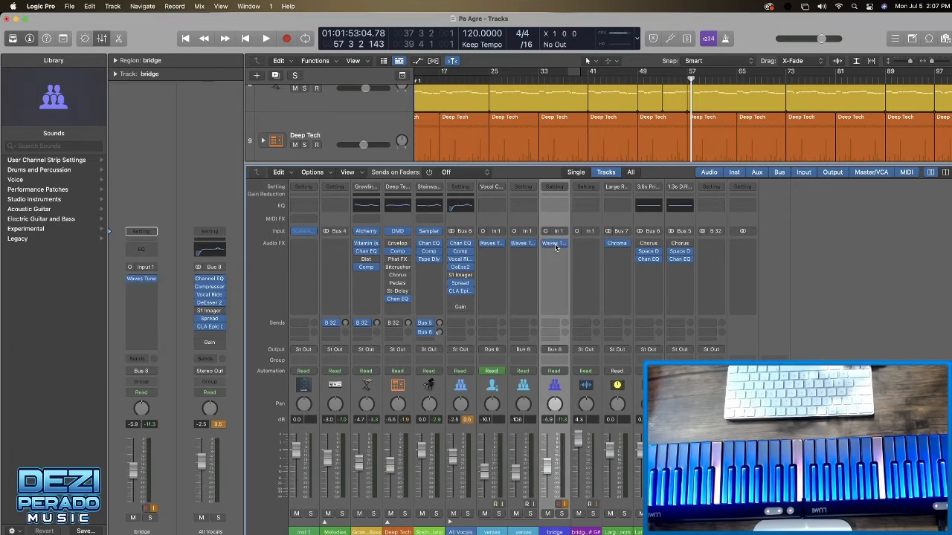
click(118, 39)
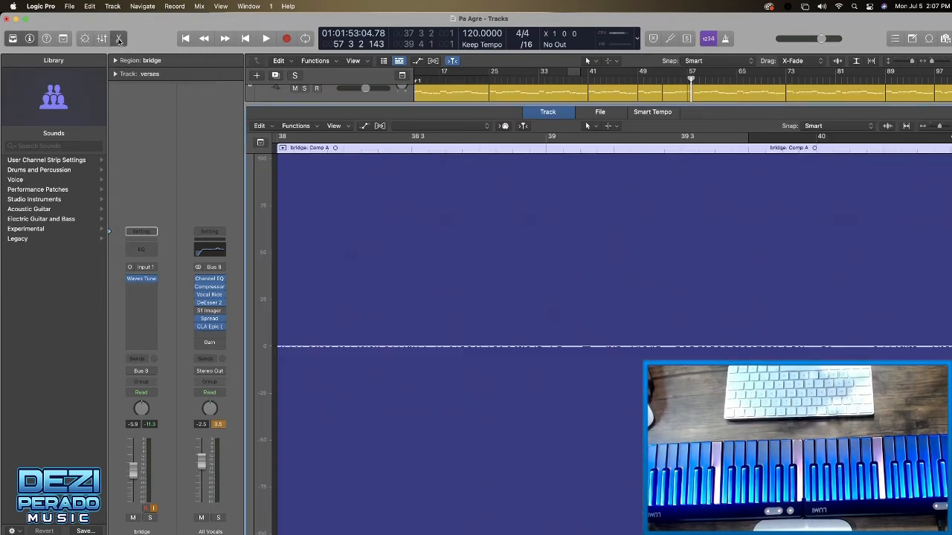
click(116, 39)
scroll(521, 365, up, 1)
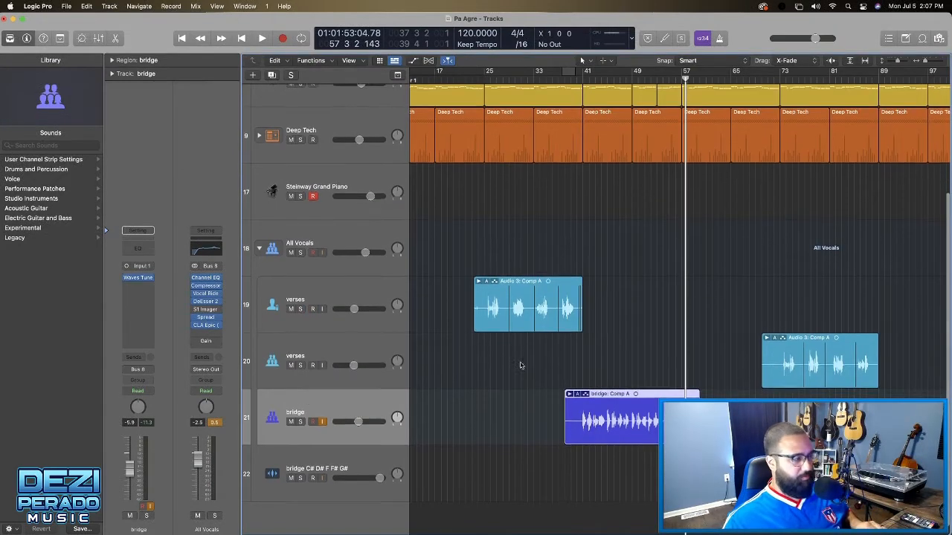
Open the bridge's copied Waves Tune plug-in, set the cycle range from bar 41 to bar 58, and play the bridge
click(143, 283)
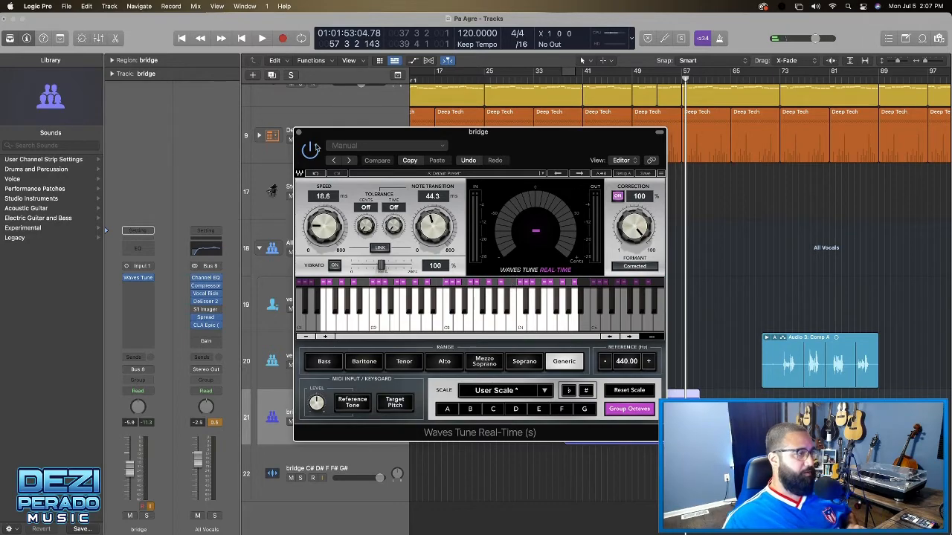
drag(360, 137, 344, 208)
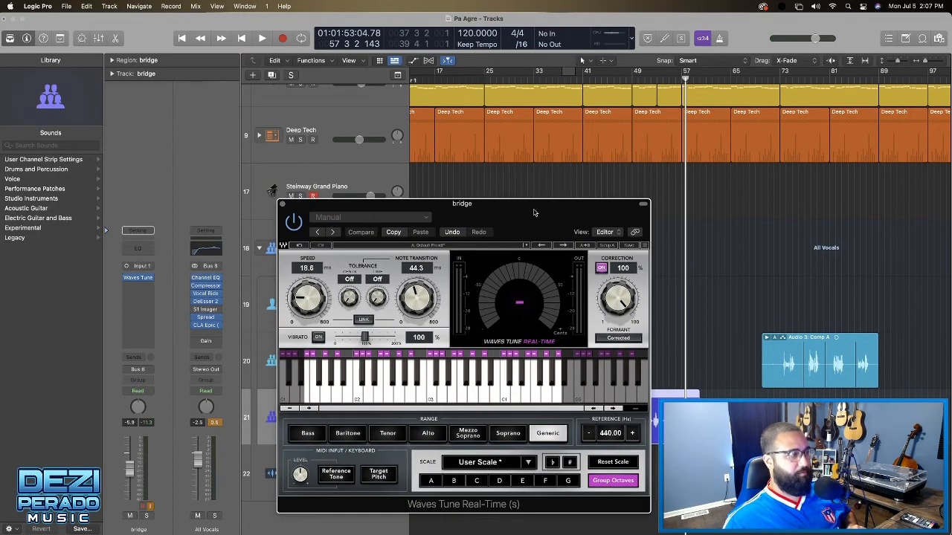
drag(533, 212, 338, 116)
drag(583, 72, 685, 77)
key(space)
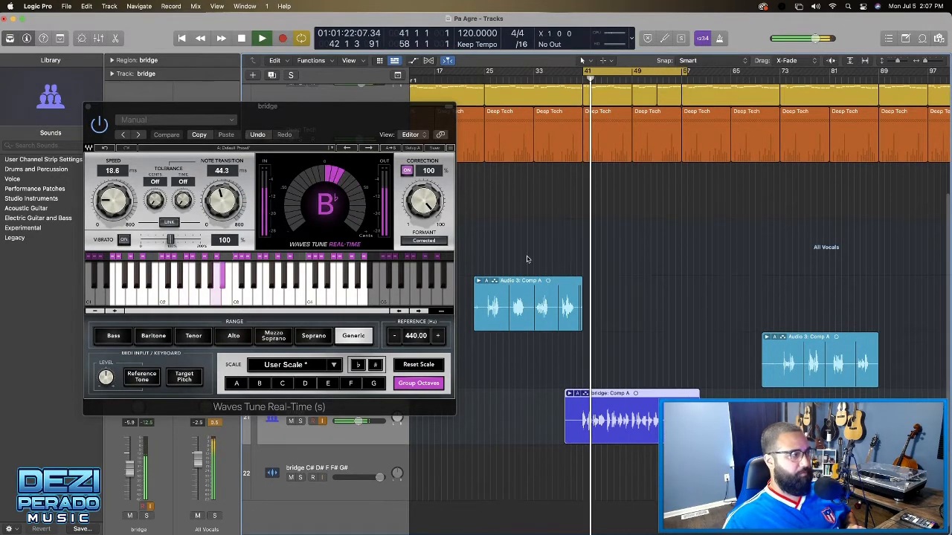
drag(287, 109, 258, 61)
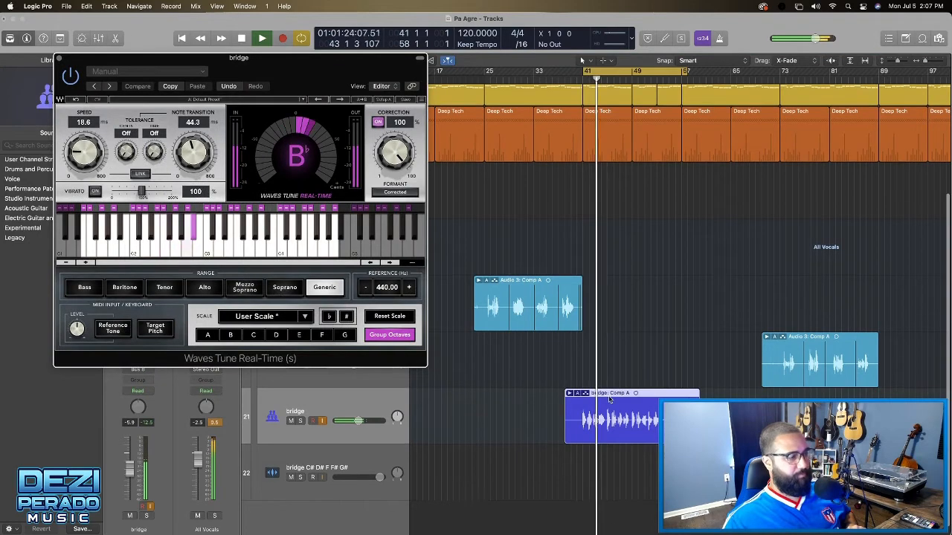
Expand the bridge take folder to show all five takes, and listen to the tuned comp until about bar 57
double_click(697, 395)
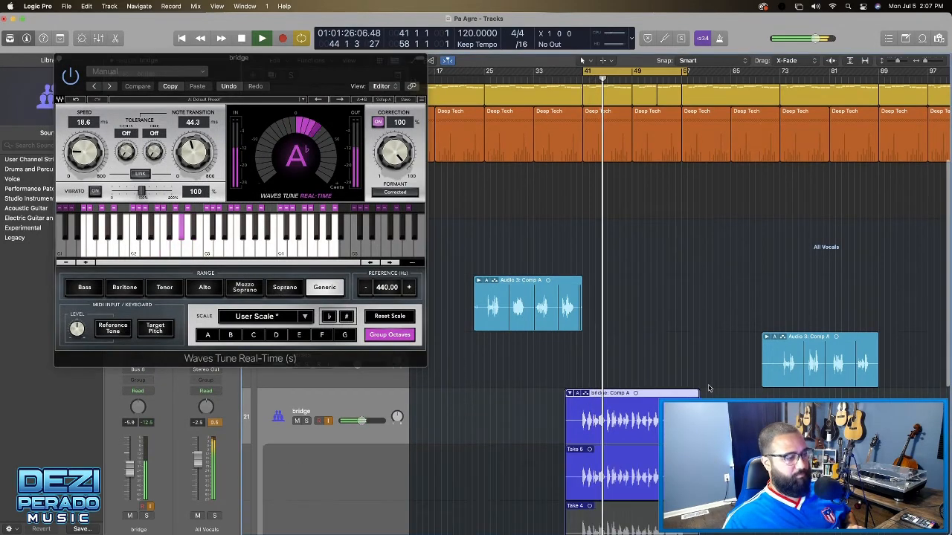
scroll(702, 392, down, 5)
scroll(709, 389, down, 2)
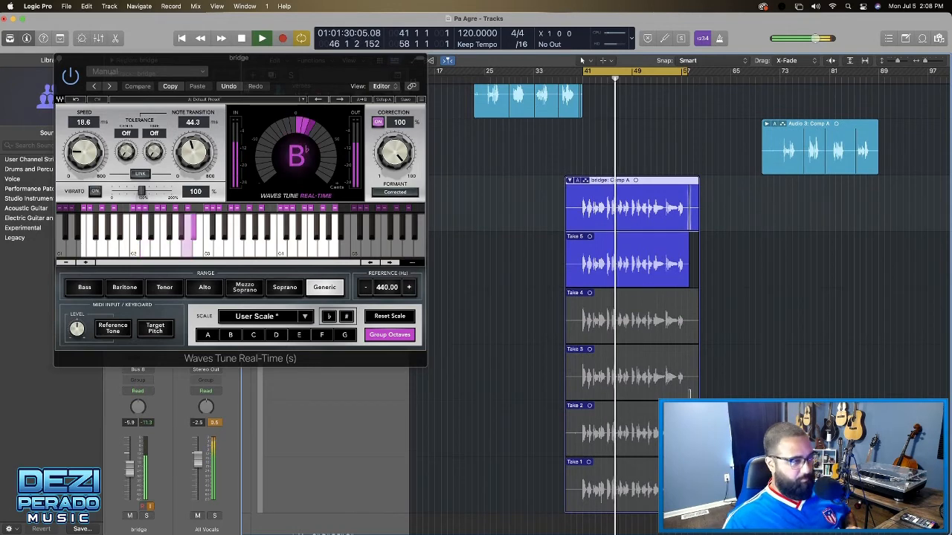
scroll(742, 397, up, 5)
scroll(741, 397, up, 4)
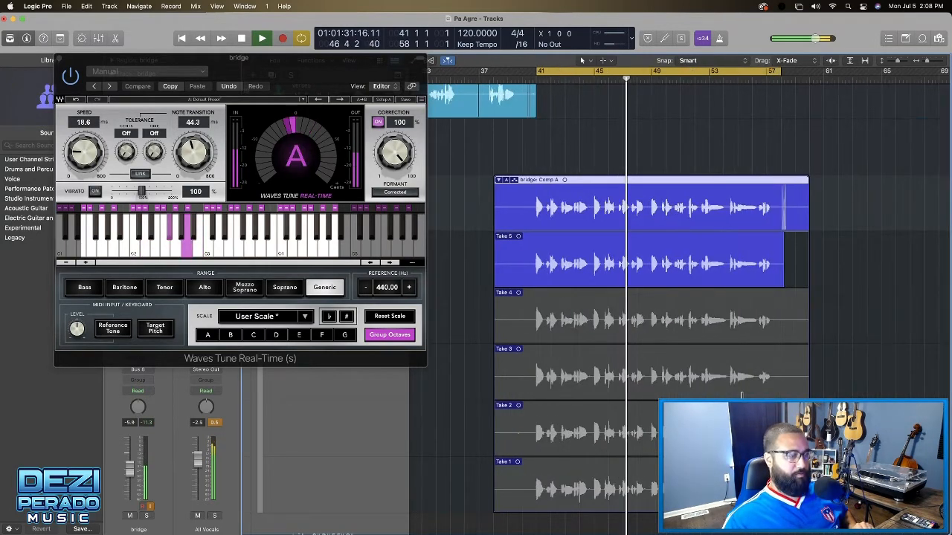
scroll(558, 404, right, 1)
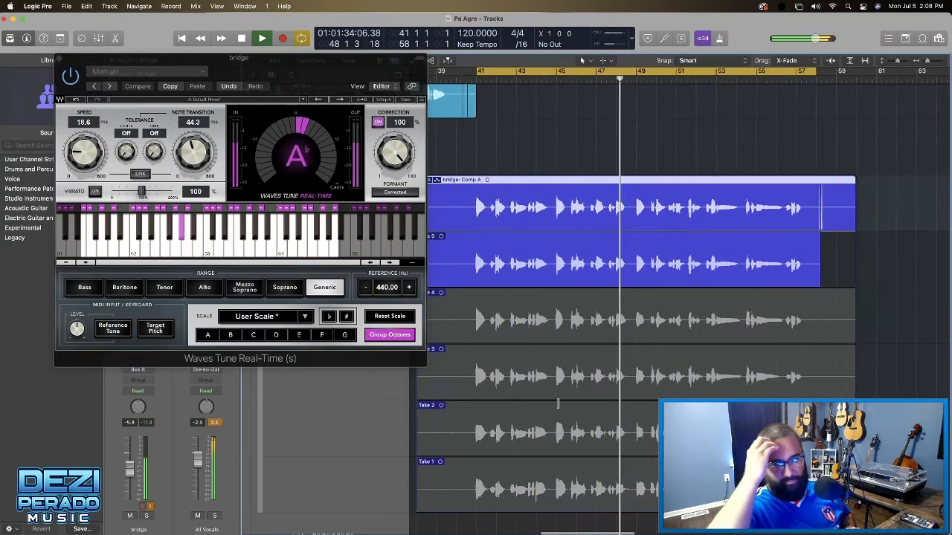
scroll(558, 402, up, 1)
drag(199, 65, 161, 53)
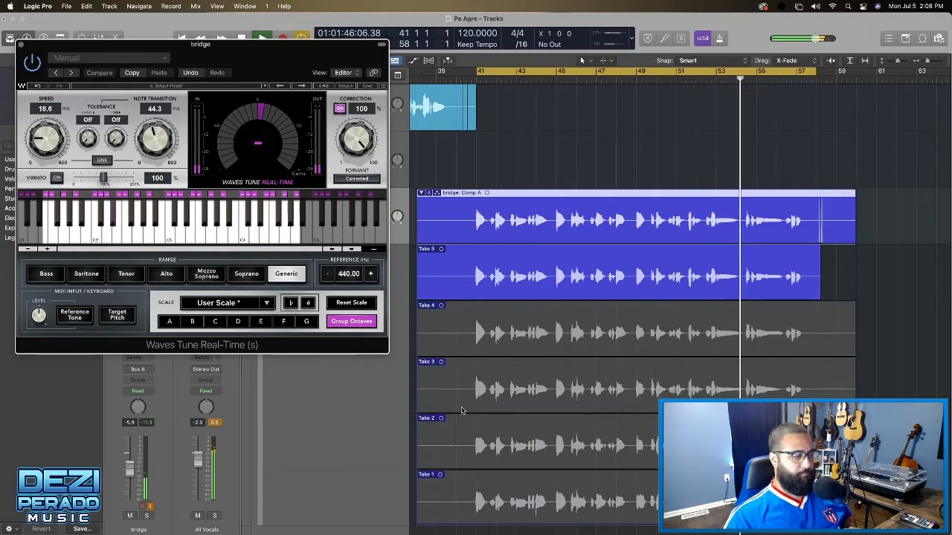
scroll(461, 410, down, 3)
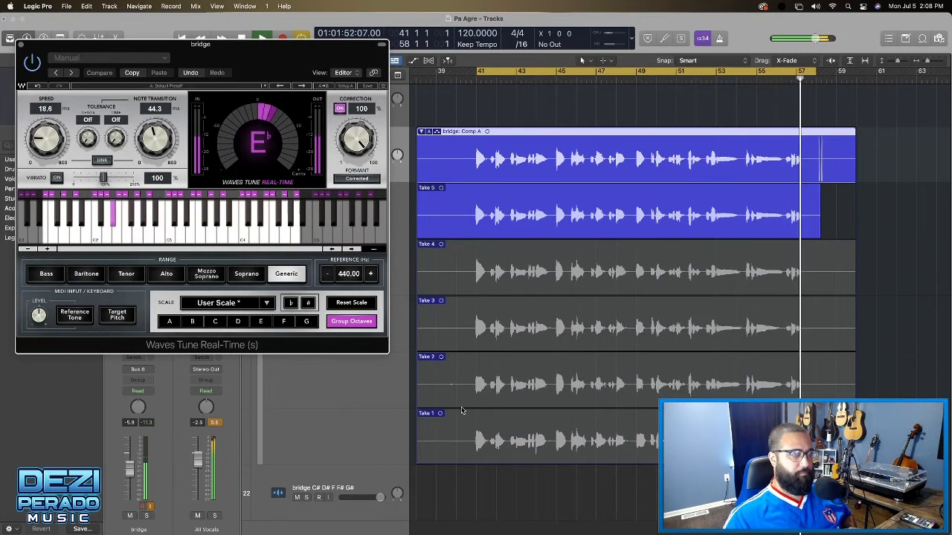
key(space)
scroll(470, 424, up, 1)
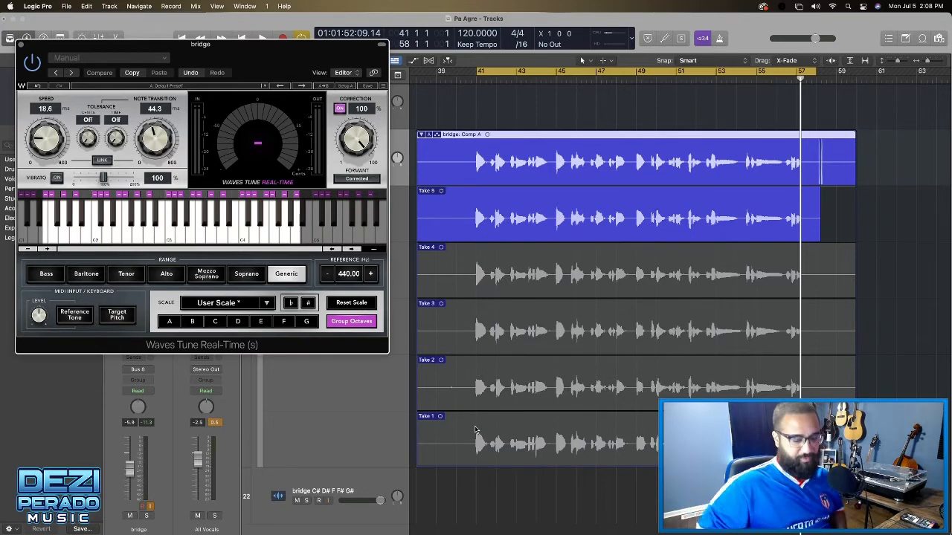
Isolate the bridge's first phrase around bars 41 to 43, and audition it with takes 4, 3, 2 and 1 in turn
key(space)
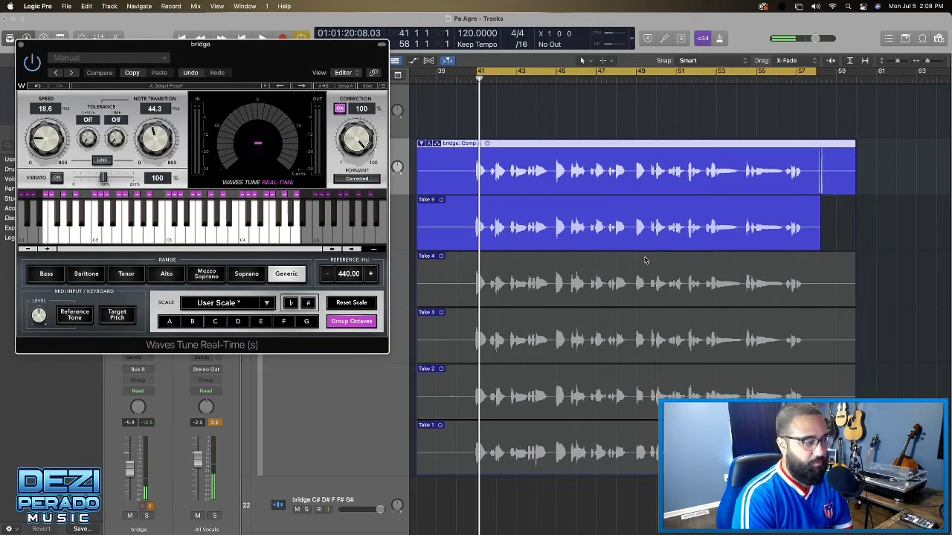
scroll(652, 245, right, 1)
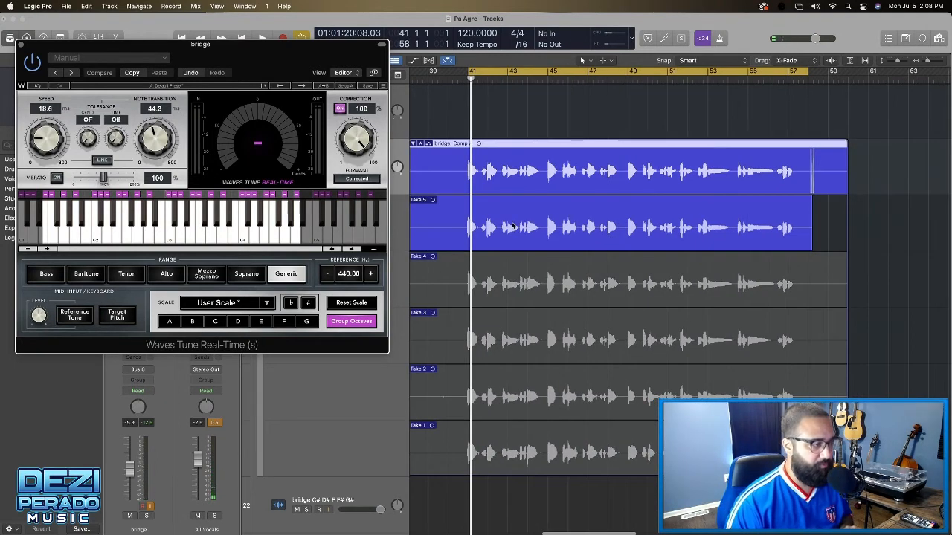
key(space)
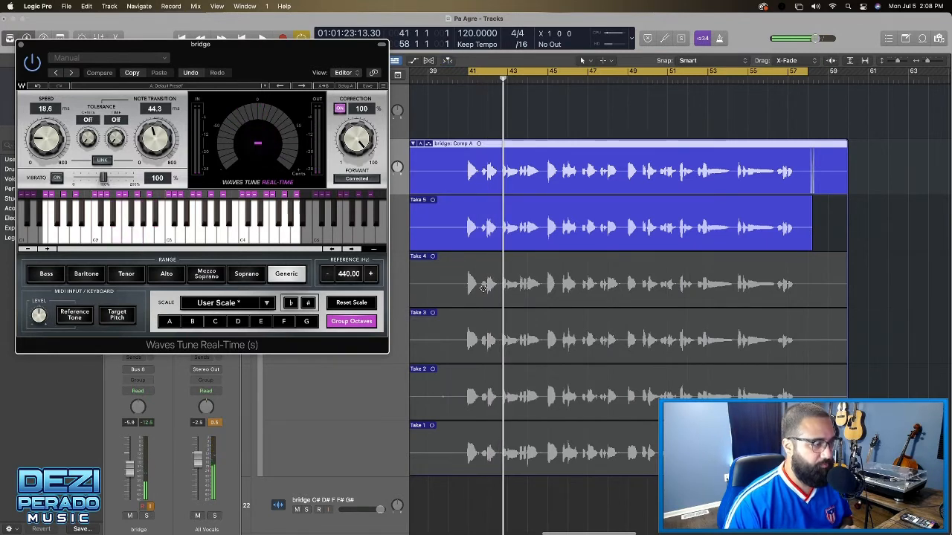
key(space)
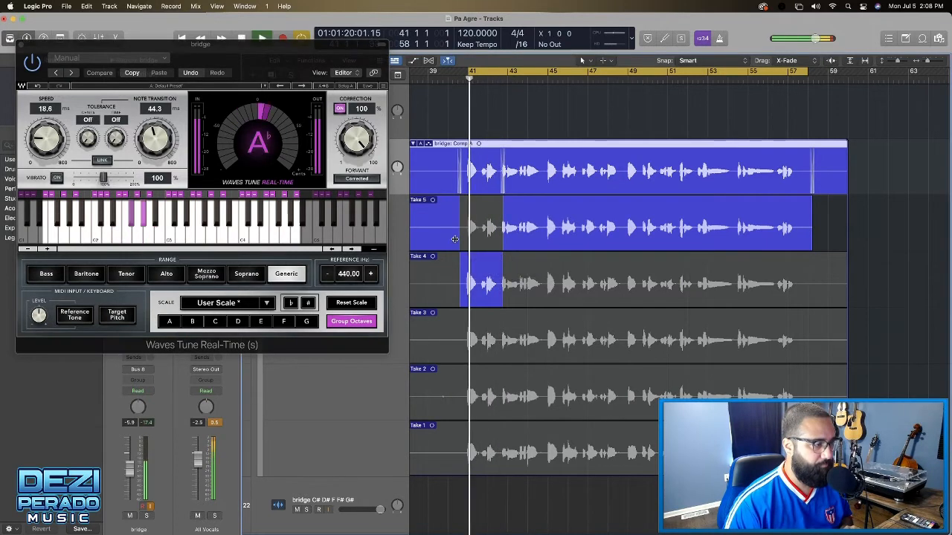
key(space)
key(space)
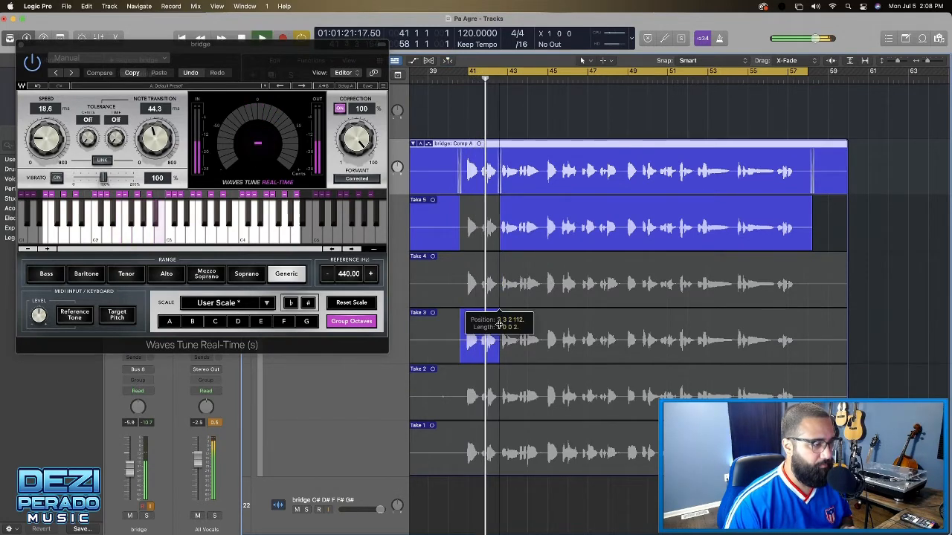
scroll(477, 386, down, 2)
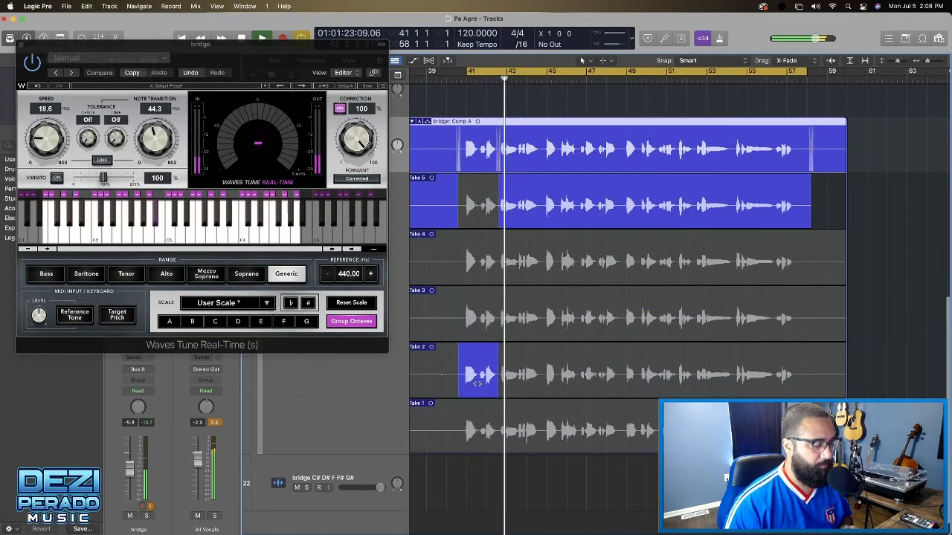
key(space)
key(space)
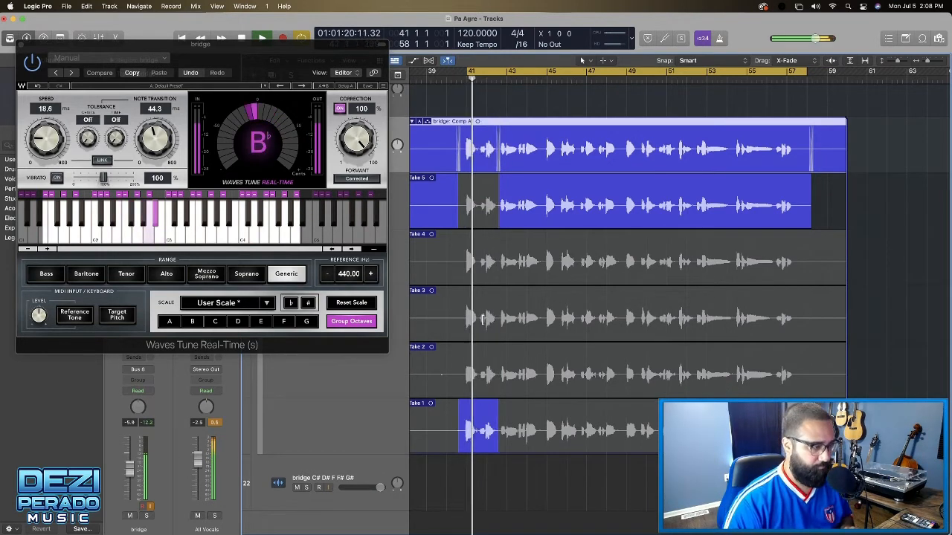
Compare Take 4 with Take 3 for the bridge's first phrase, and choose Take 3 for the comp
click(485, 206)
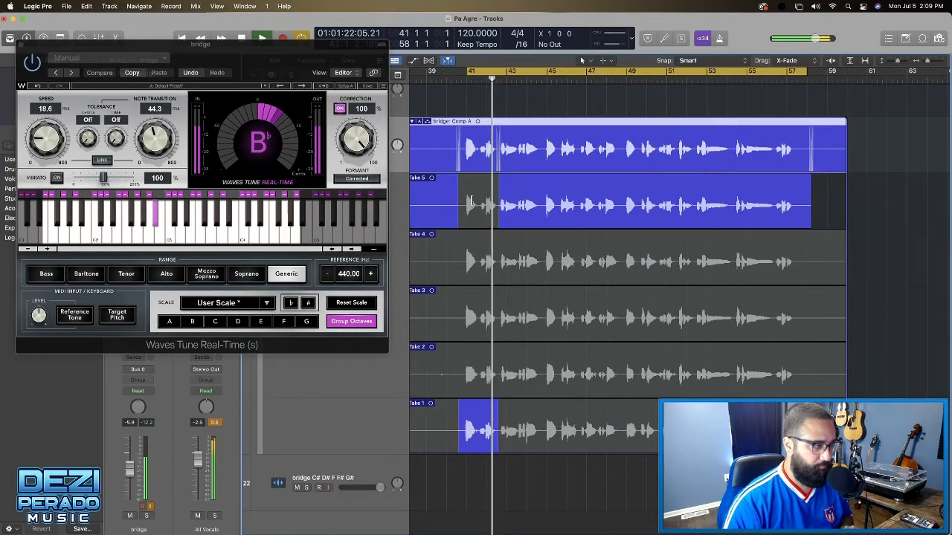
key(space)
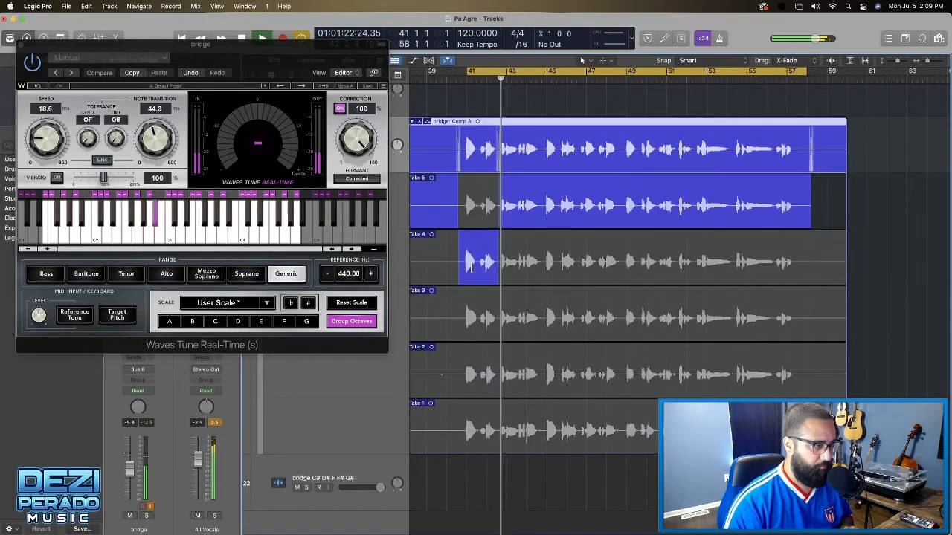
key(space)
key(space)
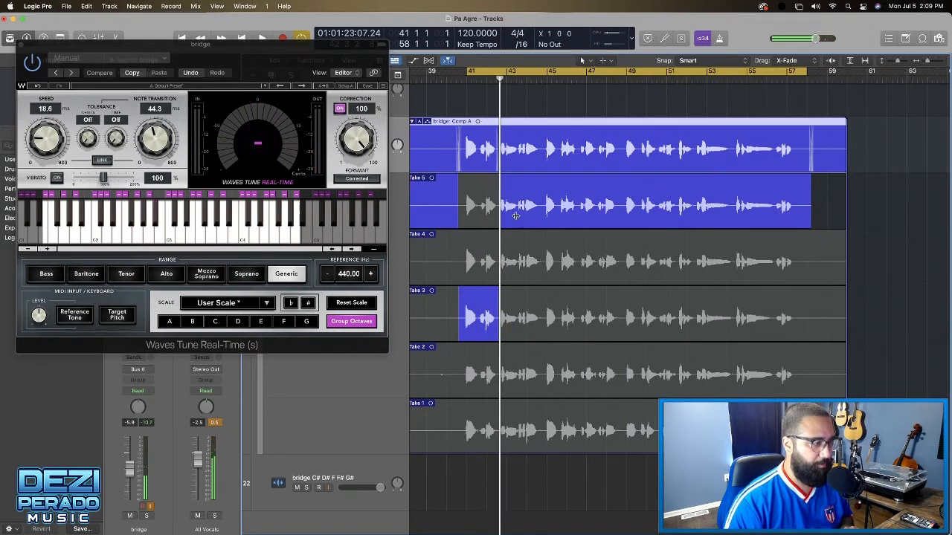
Loop the bridge's second phrase around bars 43 to 45, audition Take 4 for it, and choose Take 3 for the comp
click(484, 71)
drag(511, 72, 548, 72)
key(space)
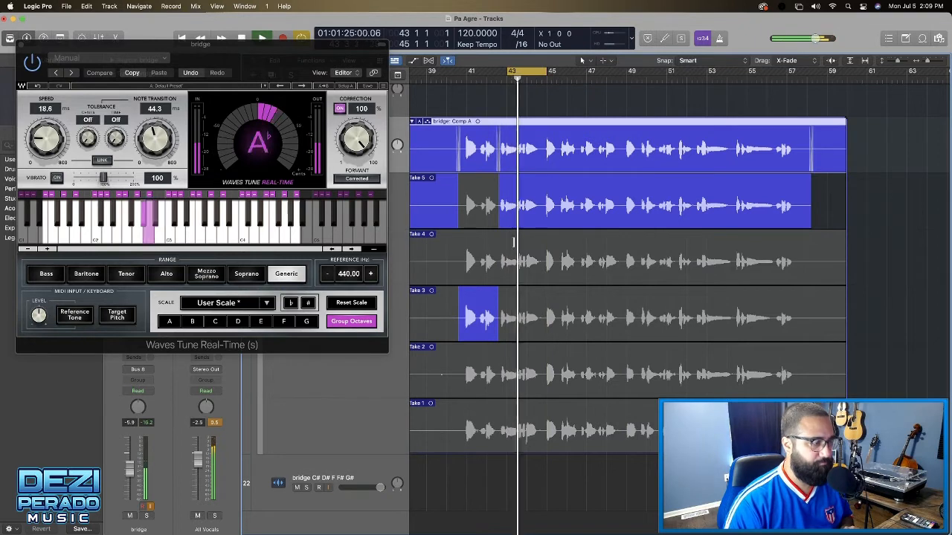
mouse_move(501, 253)
mouse_down()
mouse_move(542, 252)
mouse_move(498, 260)
mouse_up()
key(space)
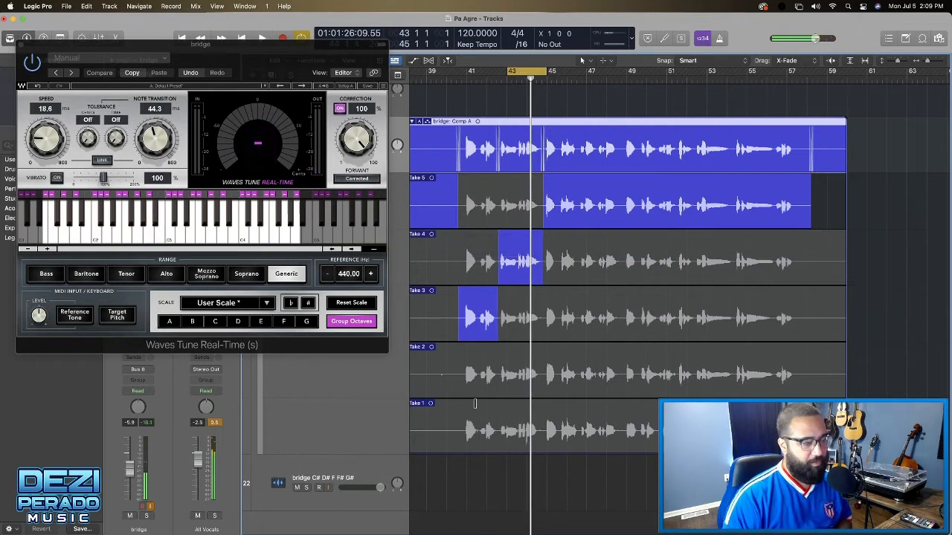
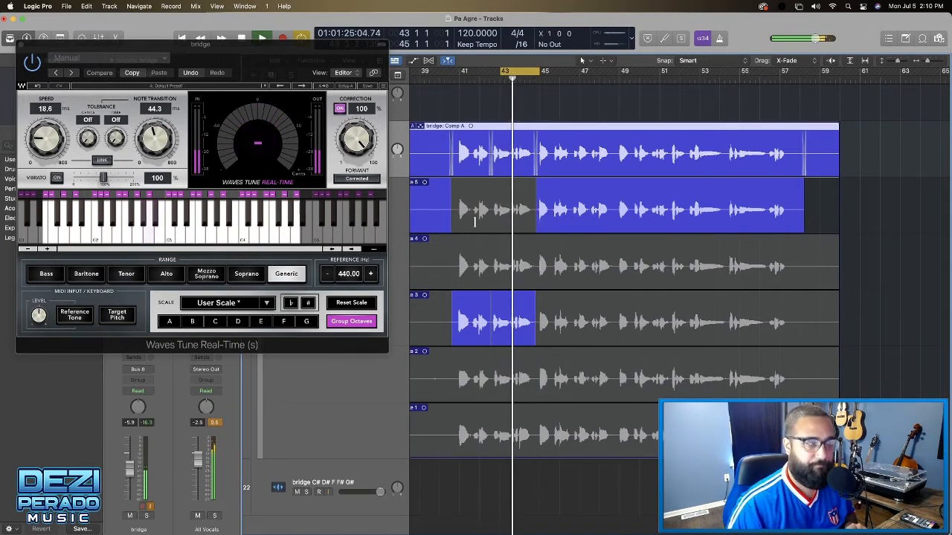
drag(498, 72, 484, 76)
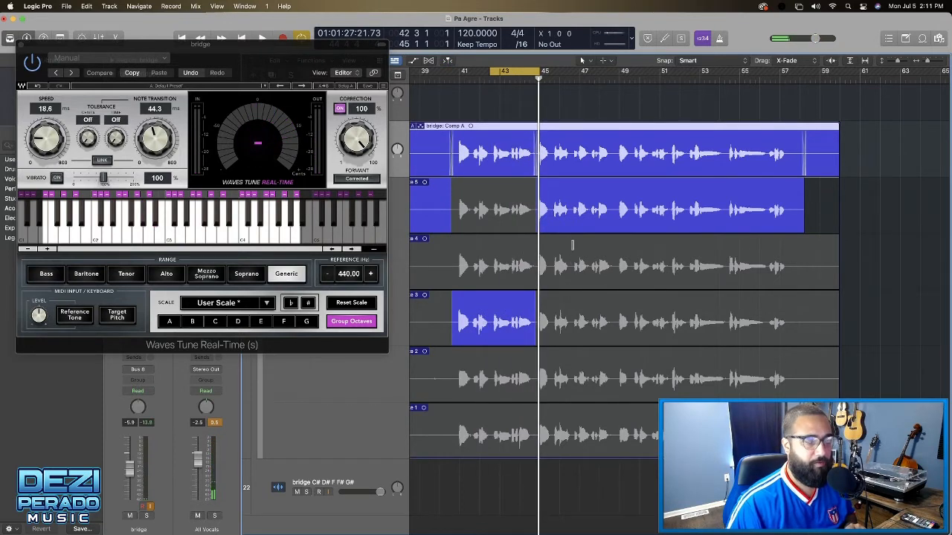
Set the cycle range to about bars 44 to 47, play it, and assign Take 4 to the phrase around bars 46 to 49
drag(523, 70, 569, 71)
key(space)
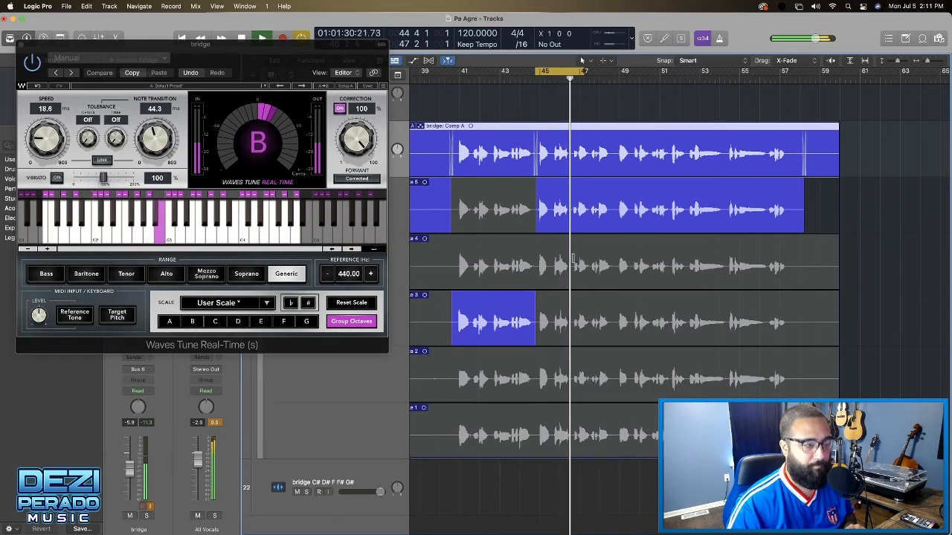
drag(573, 264, 614, 264)
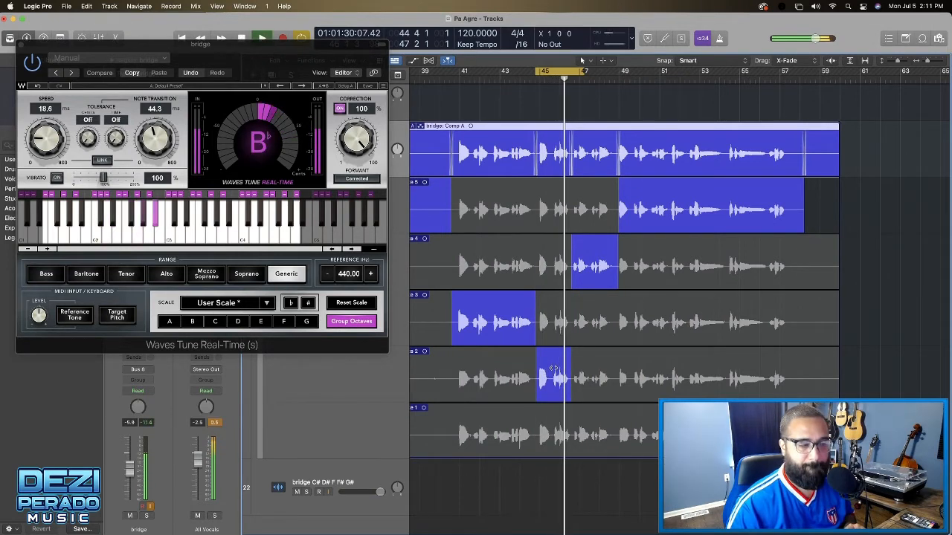
Audition takes 2, 1 and 5 for the phrase around bars 44 to 46, and choose Take 4 for the comp
key(space)
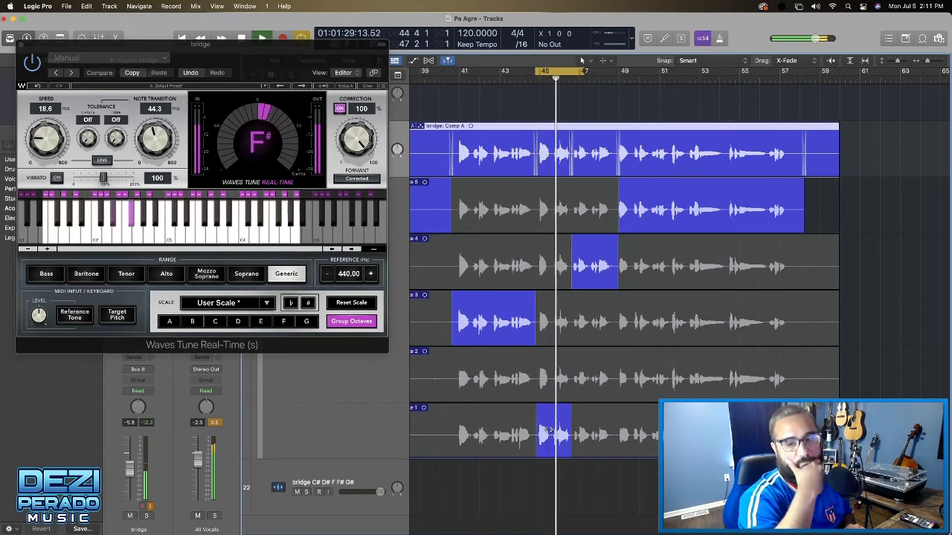
key(space)
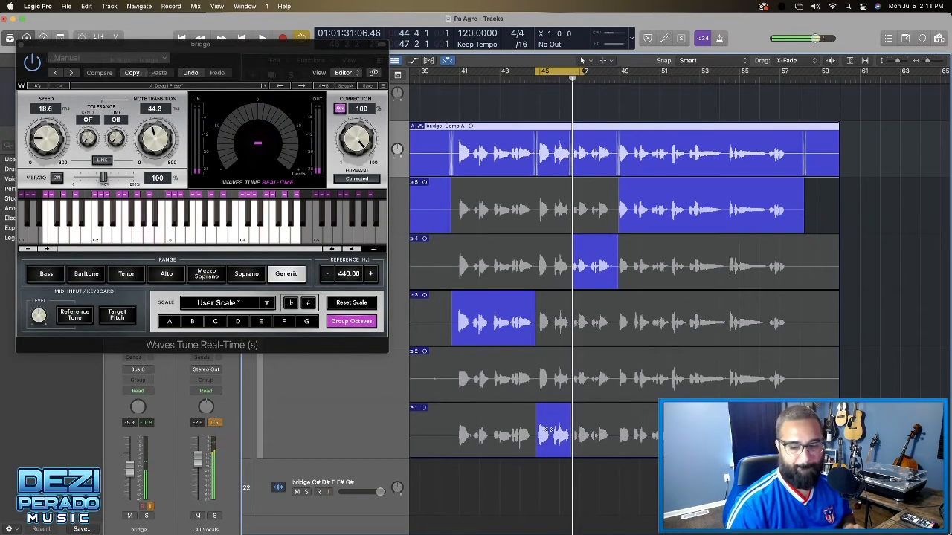
key(space)
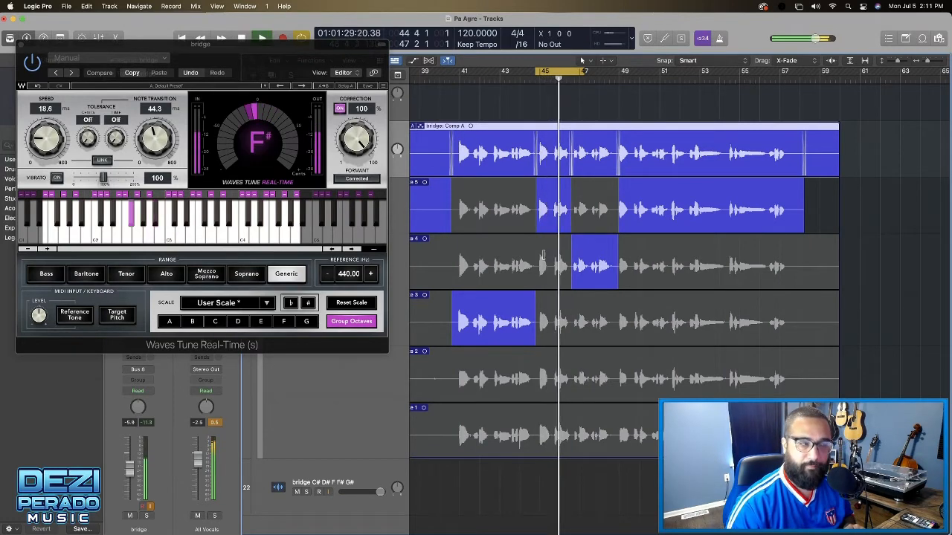
scroll(543, 255, left, 4)
key(space)
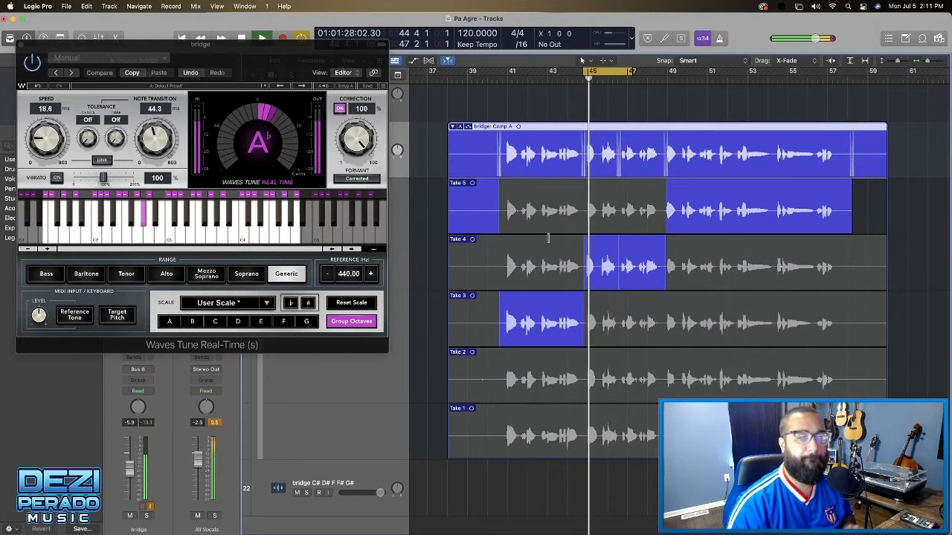
Extend the cycle range back to bar 43, and listen to the transition from the Take 3 phrase into the Take 4 phrase
scroll(549, 238, down, 1)
drag(584, 72, 548, 74)
key(space)
key(space)
key(space)
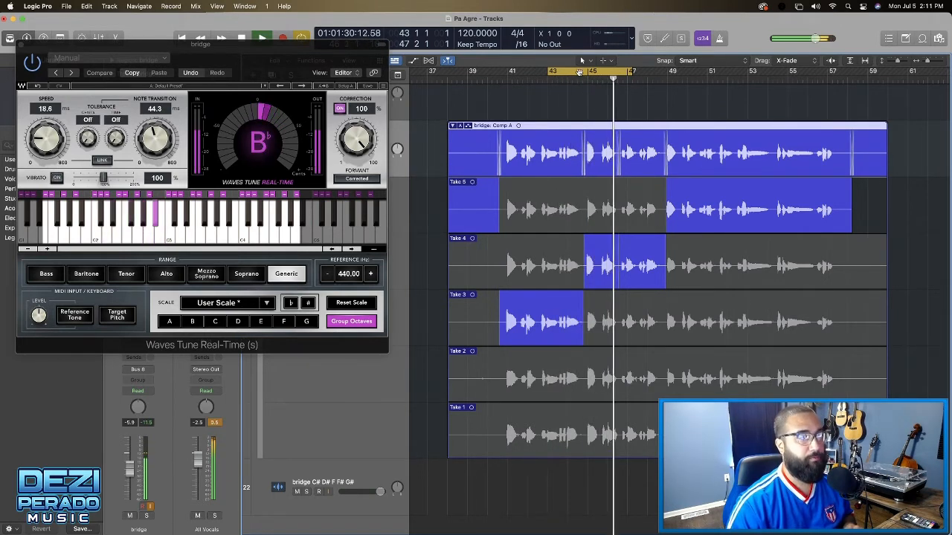
key(space)
Move the cycle range to about bars 46 to 50, try Take 3 for the phrase before bar 49, and choose Take 2
drag(574, 74, 647, 82)
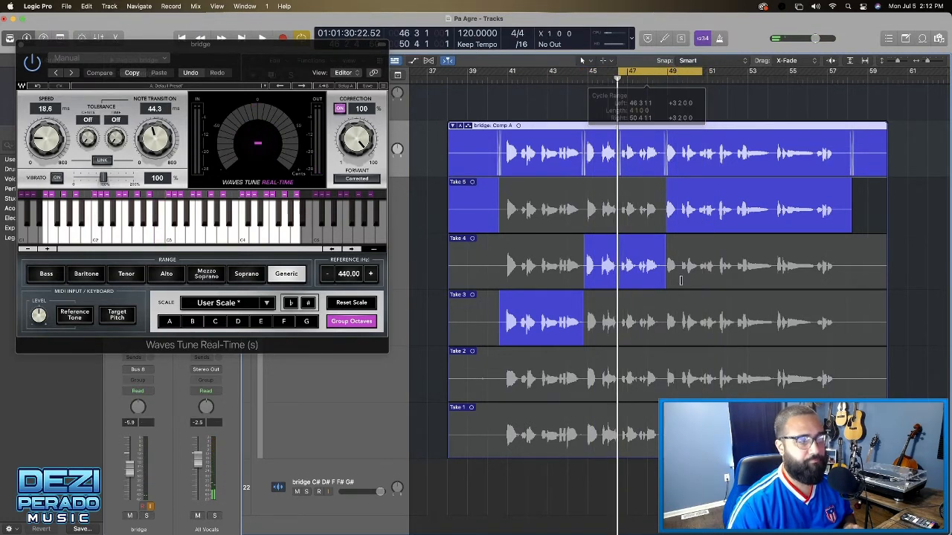
key(space)
click(636, 322)
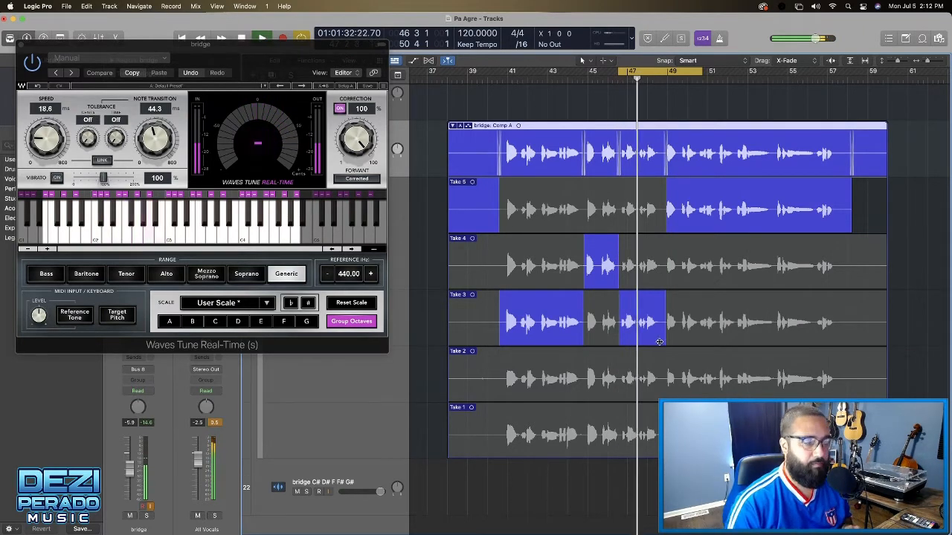
scroll(646, 378, left, 2)
scroll(645, 378, left, 1)
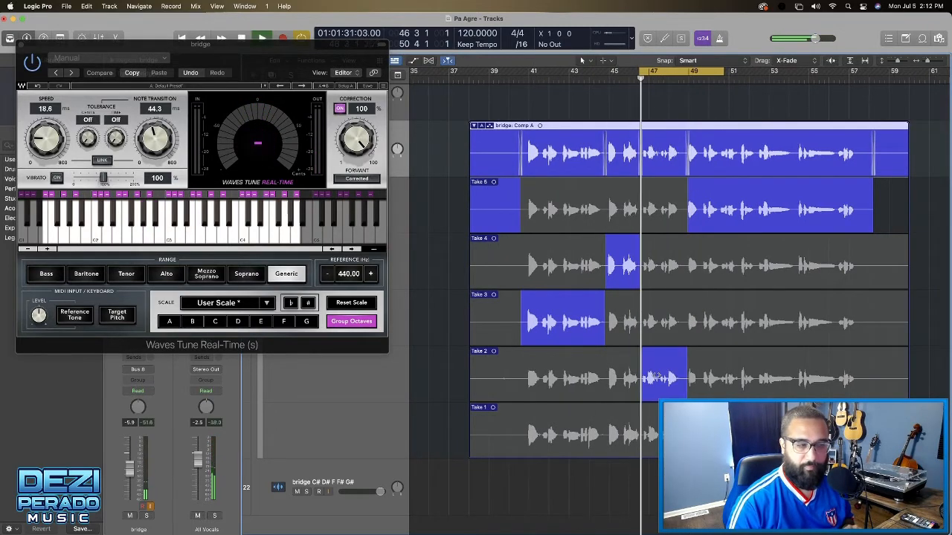
scroll(649, 344, right, 3)
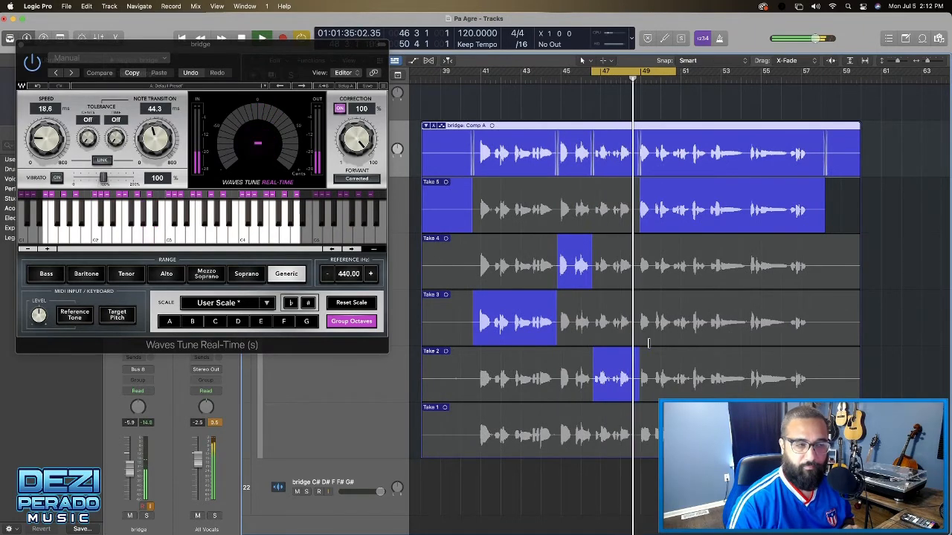
scroll(649, 343, right, 3)
key(space)
key(space)
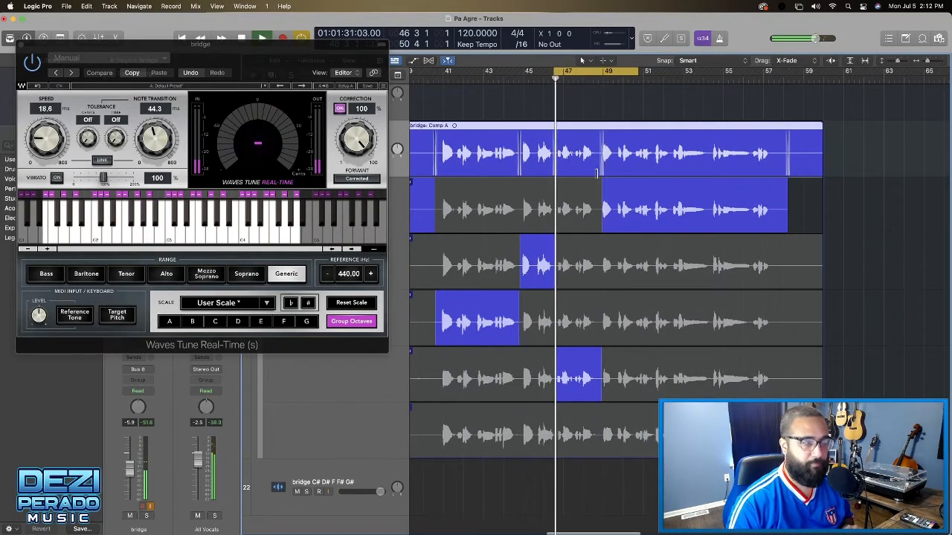
Loop about bars 49 to 53, compare Take 4 and Take 3 for the phrase up to bar 52, and choose Take 5
drag(582, 72, 631, 77)
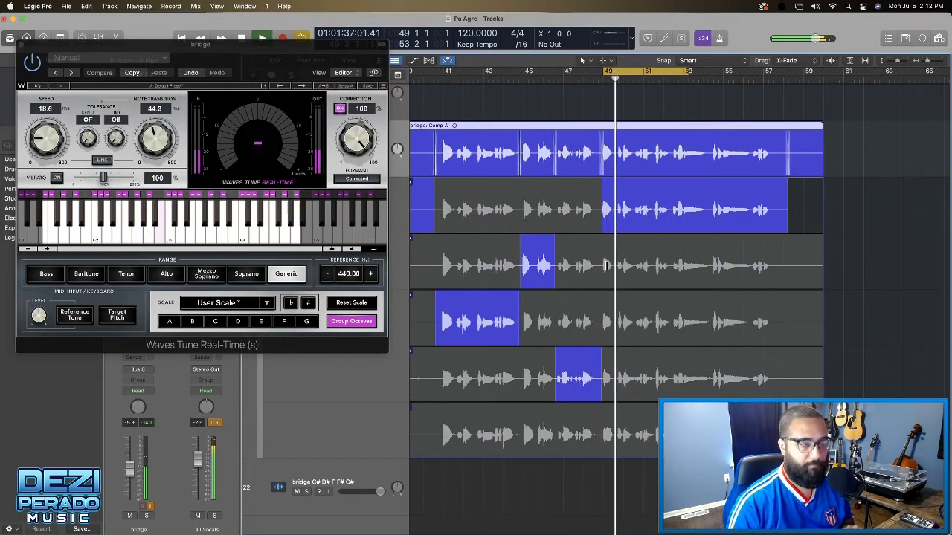
scroll(607, 262, left, 1)
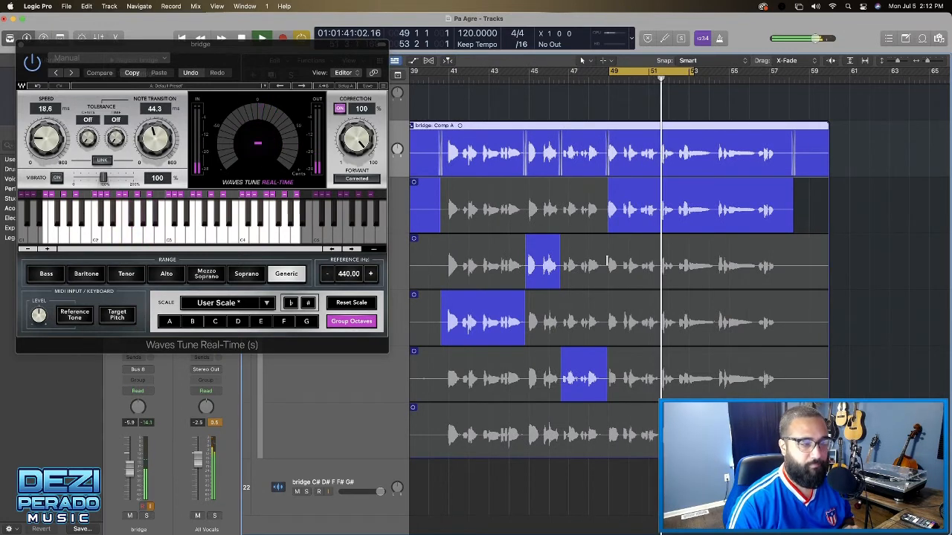
drag(627, 261, 675, 261)
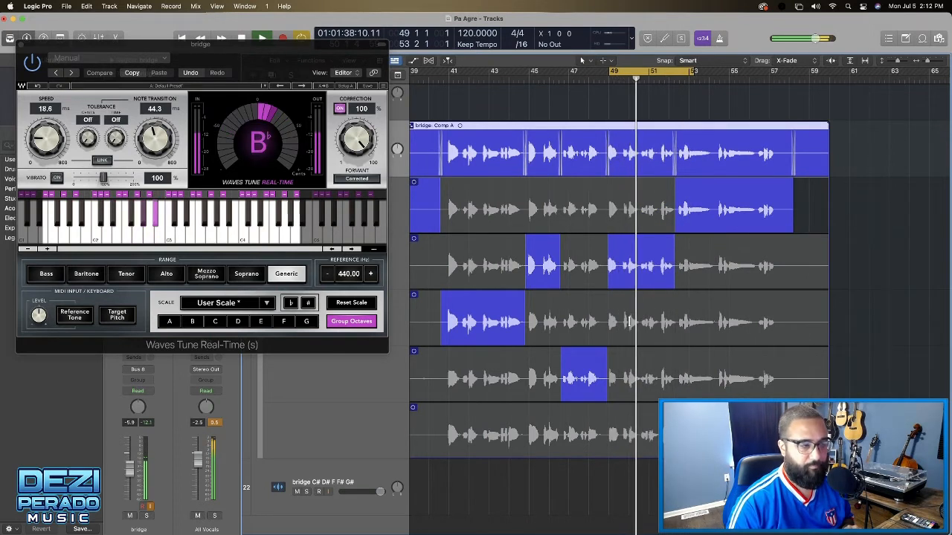
click(625, 321)
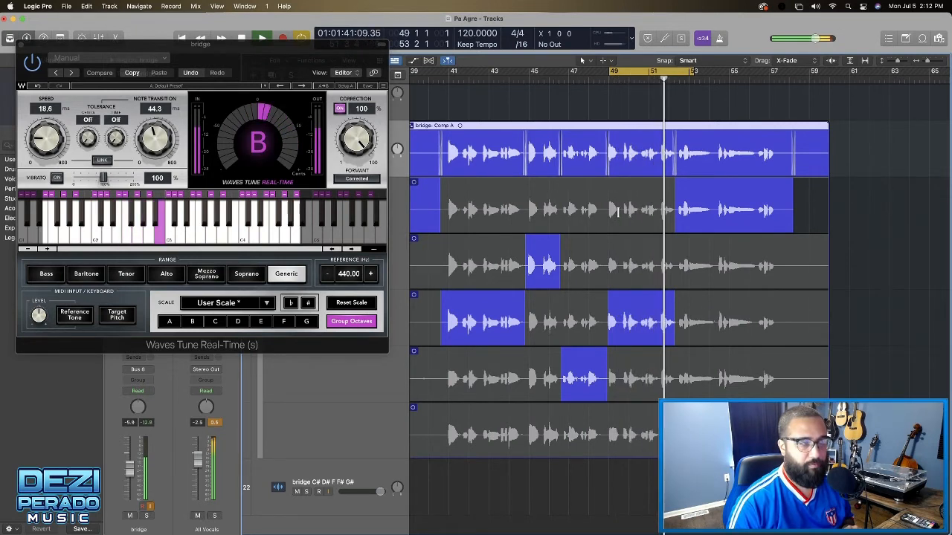
click(617, 211)
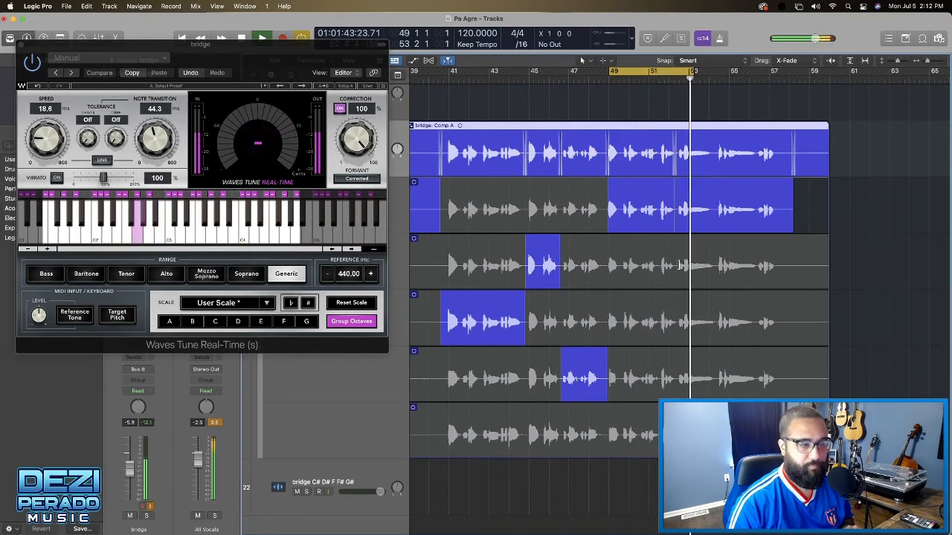
Try Take 4 for the phrase around bars 52 to 54, switch it back to Take 5, and audition it with bars 52 to 56 looped
drag(678, 266, 716, 267)
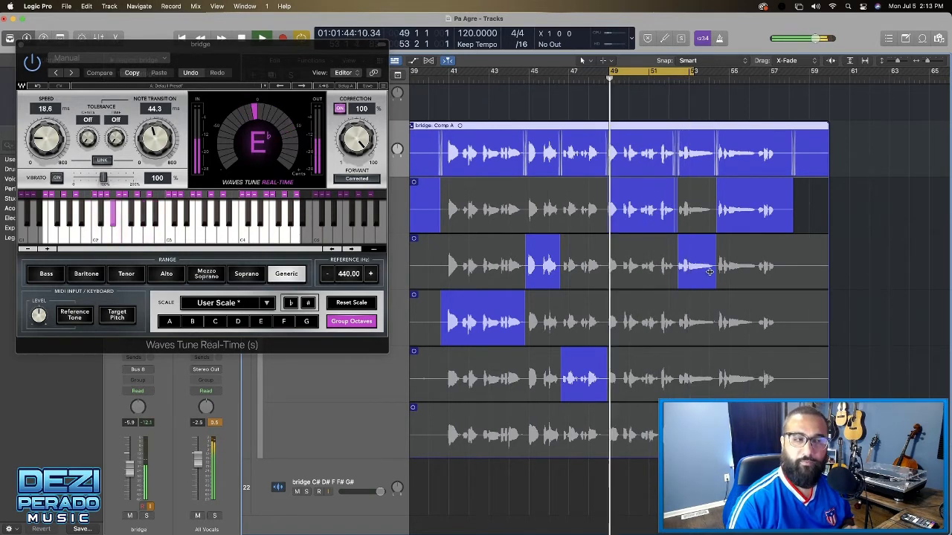
click(697, 206)
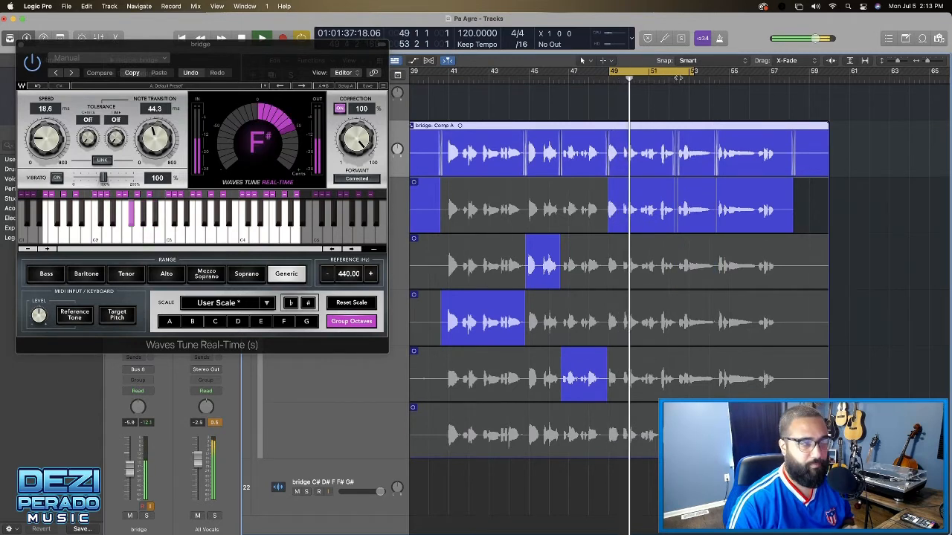
mouse_move(710, 78)
mouse_down()
mouse_move(678, 78)
mouse_move(693, 74)
mouse_up()
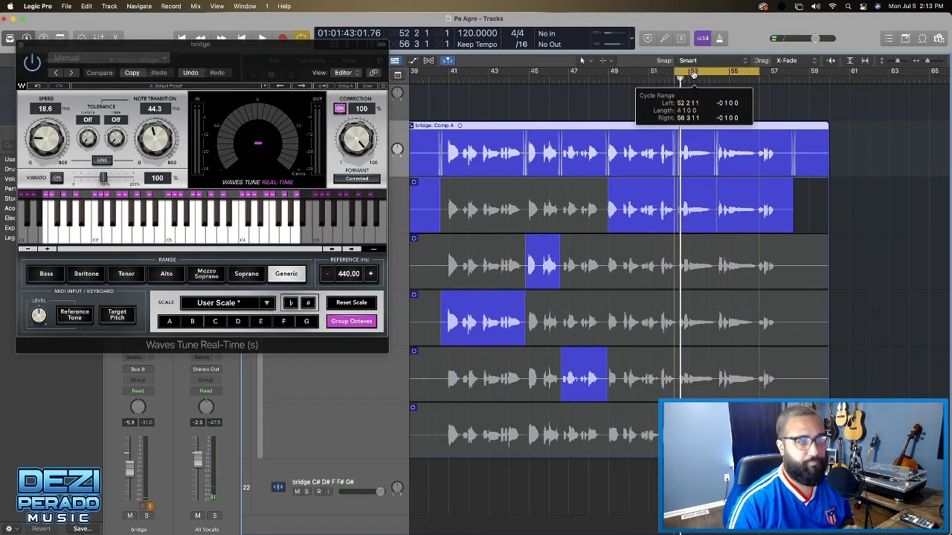
key(space)
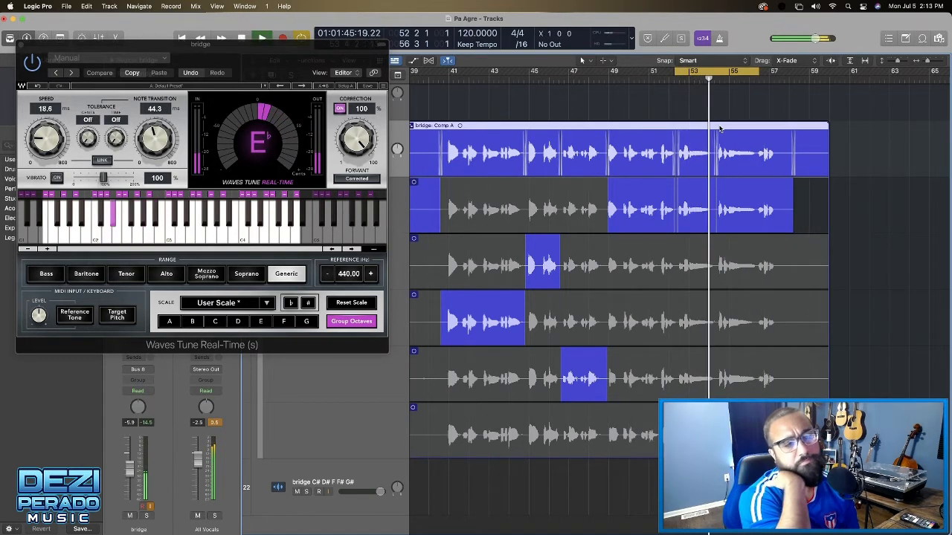
scroll(719, 129, up, 1)
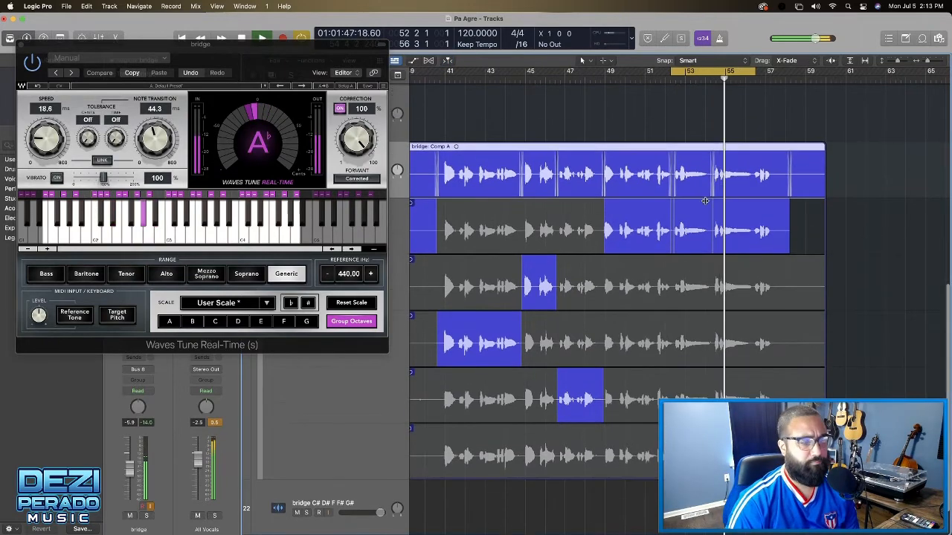
key(space)
key(space)
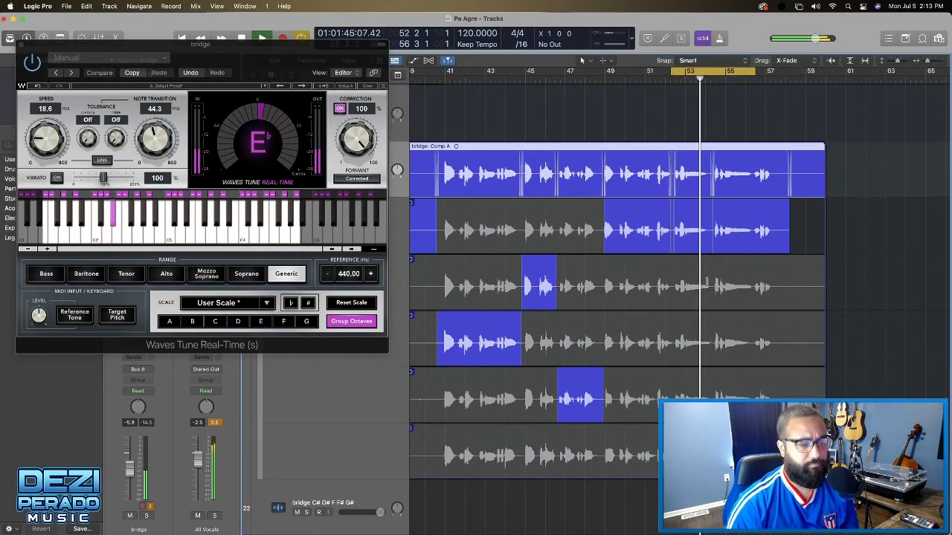
Audition Take 4 and Take 3 for the bridge comp's final phrase, and move the cycle range to bars 54 to 58
drag(713, 278, 792, 283)
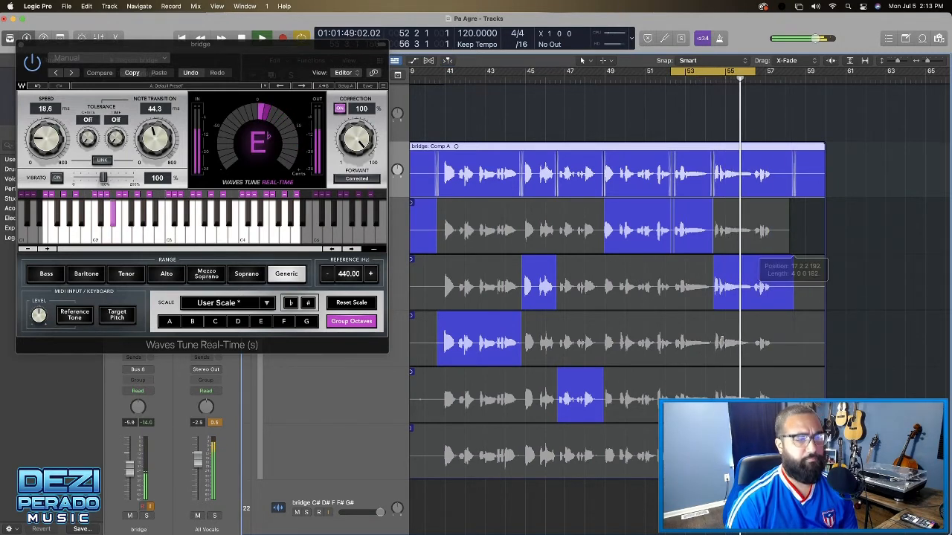
click(777, 340)
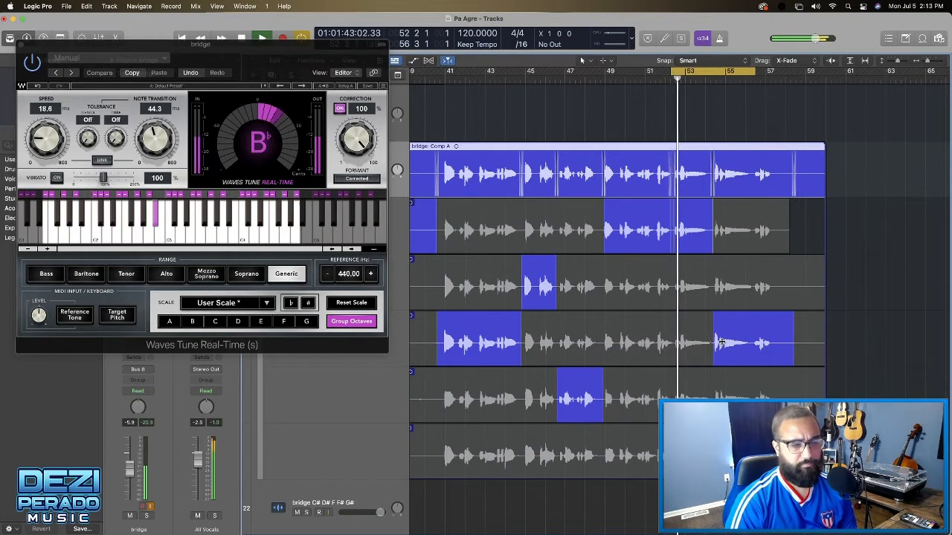
drag(692, 72, 746, 91)
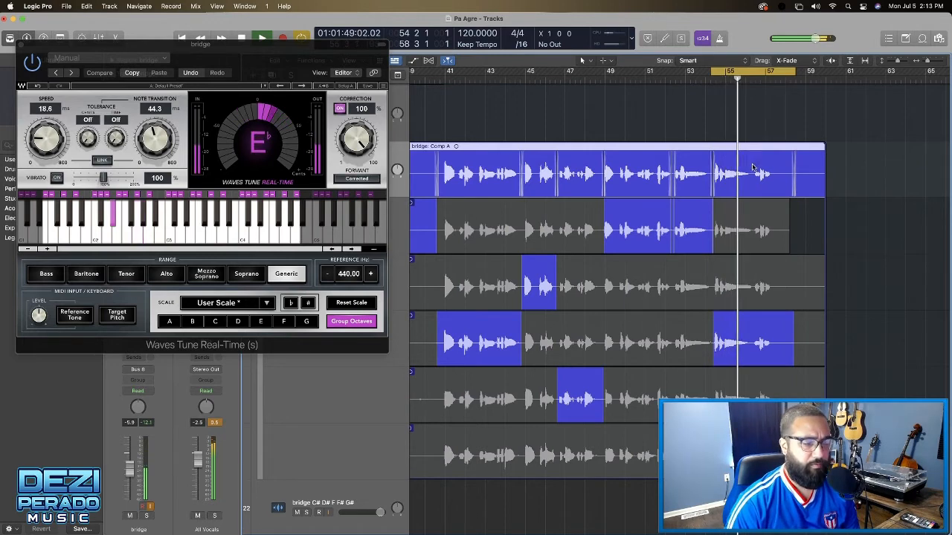
Use Take 3 for the bridge comp's final phrase, extend its selection to the end of the region, and stop playback
scroll(826, 272, down, 2)
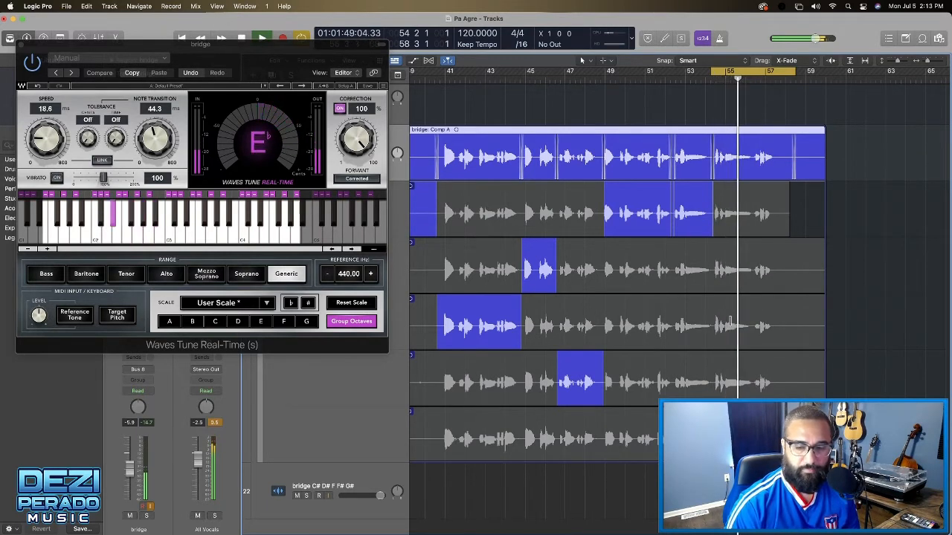
click(730, 321)
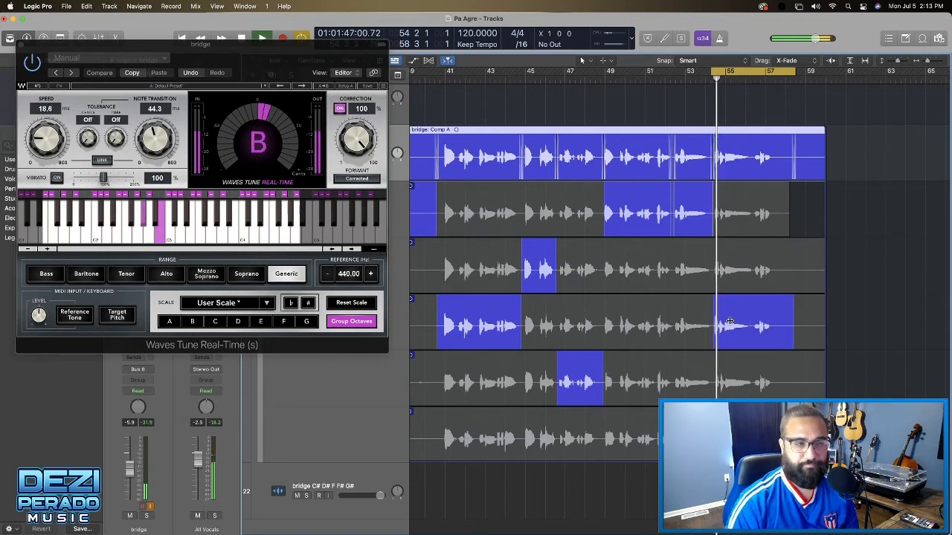
drag(793, 322, 836, 336)
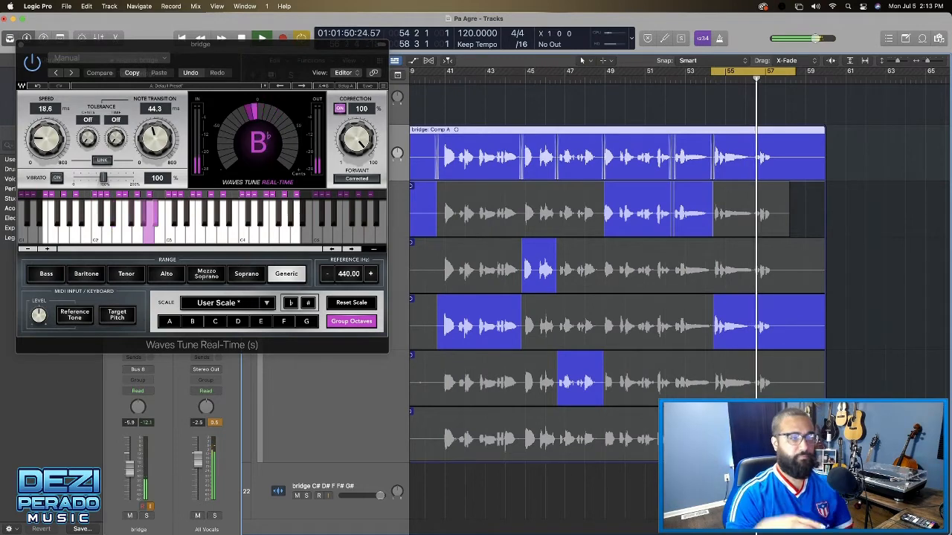
key(space)
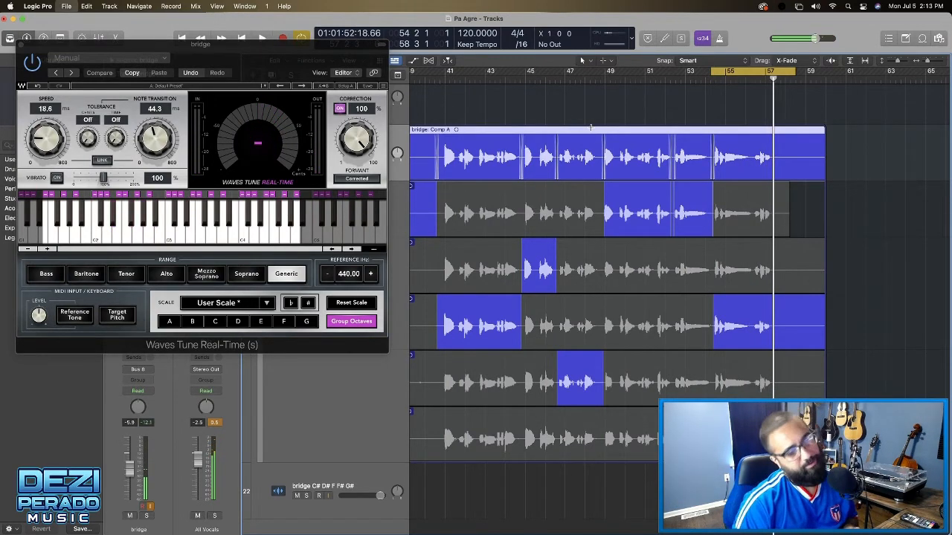
Collapse the bridge take folder, turn off cycle mode, and play the song from about bar 39
scroll(551, 115, left, 5)
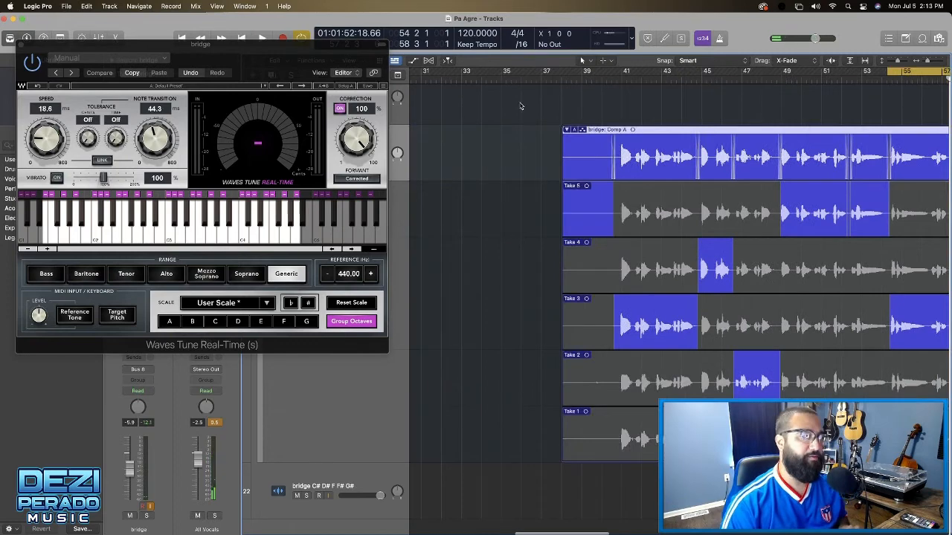
click(567, 130)
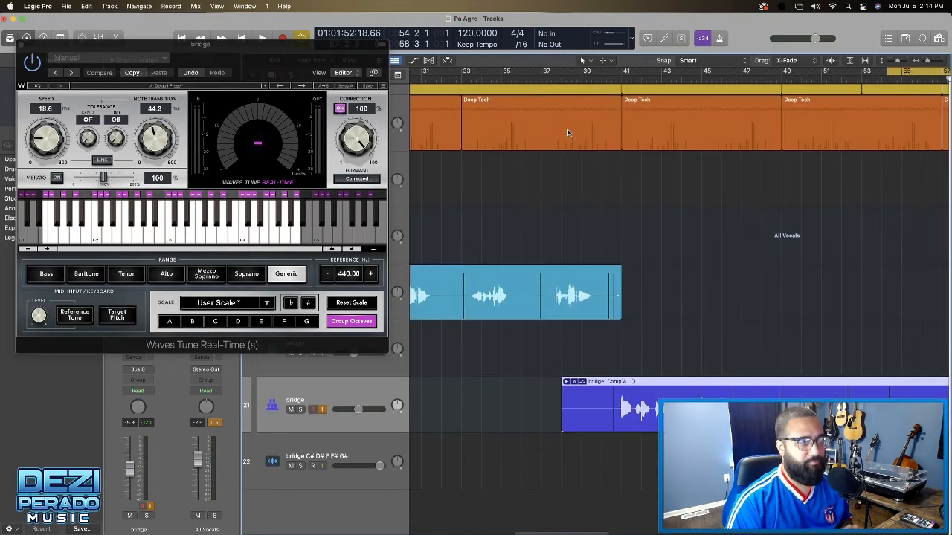
scroll(718, 301, down, 5)
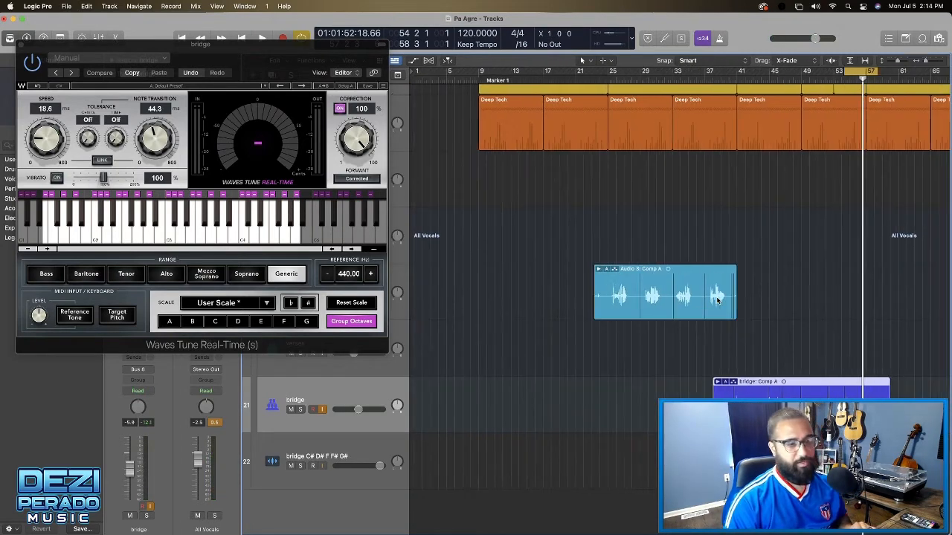
click(700, 76)
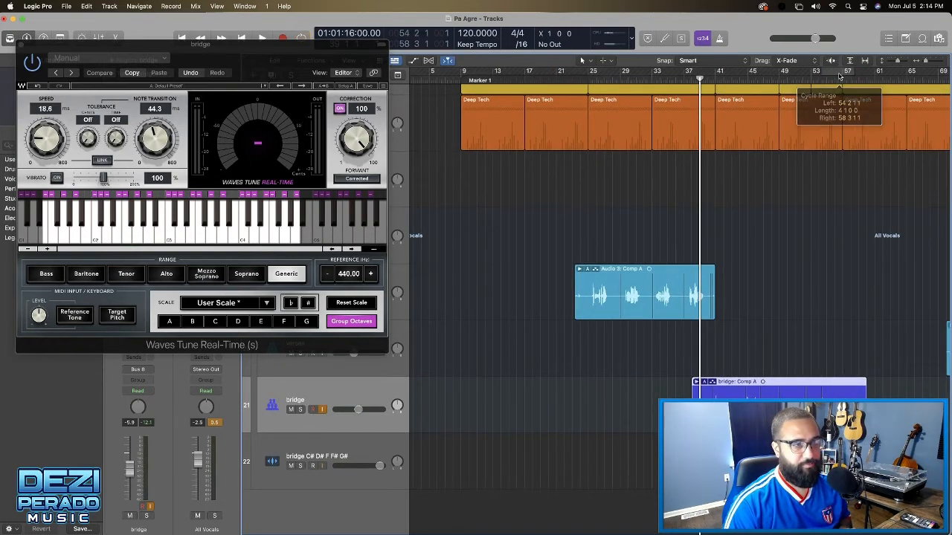
key(space)
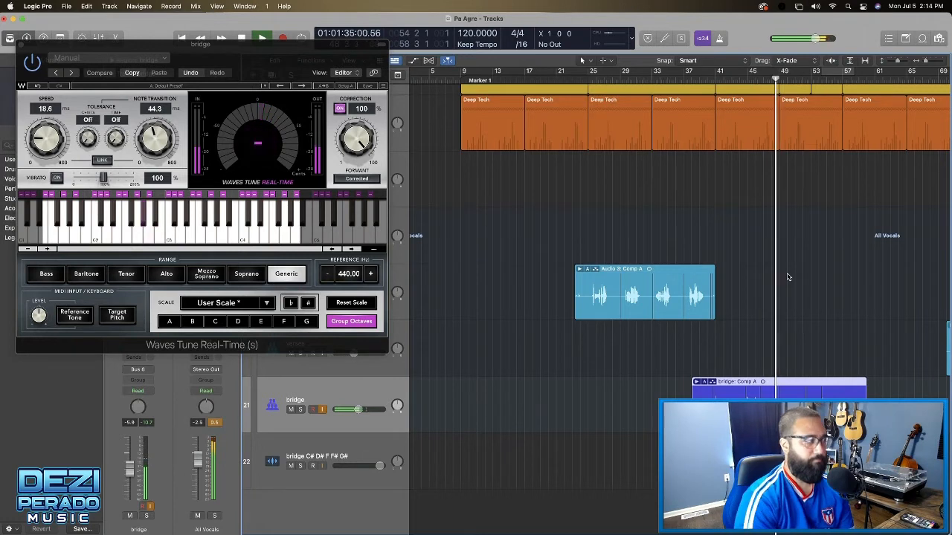
Lower the bridge's Waves Tune Real-Time Note Transition to about 36.5 ms while listening
drag(156, 139, 156, 144)
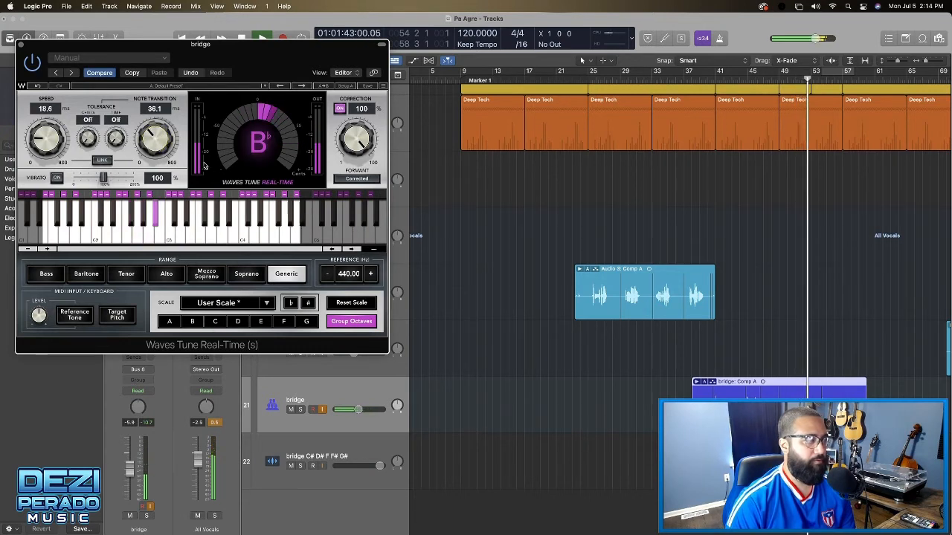
drag(156, 139, 156, 140)
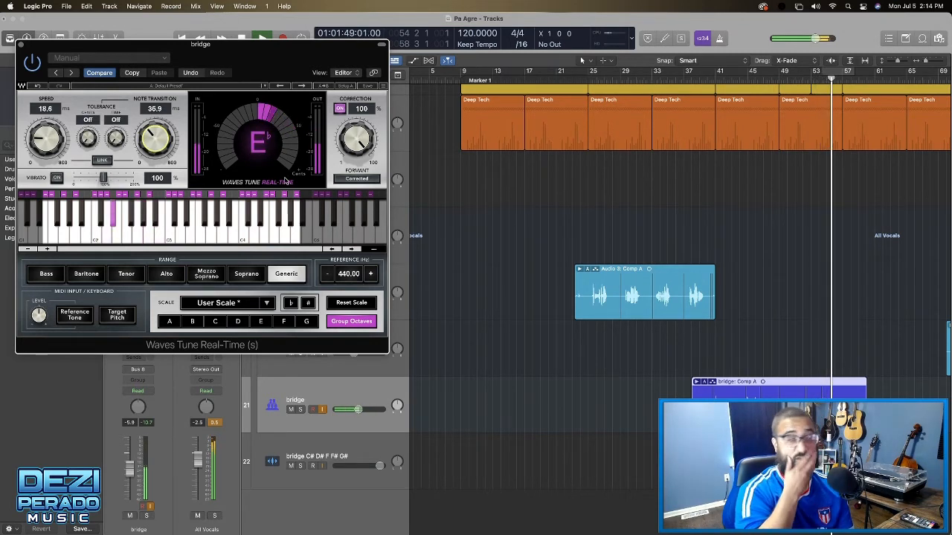
drag(154, 137, 154, 137)
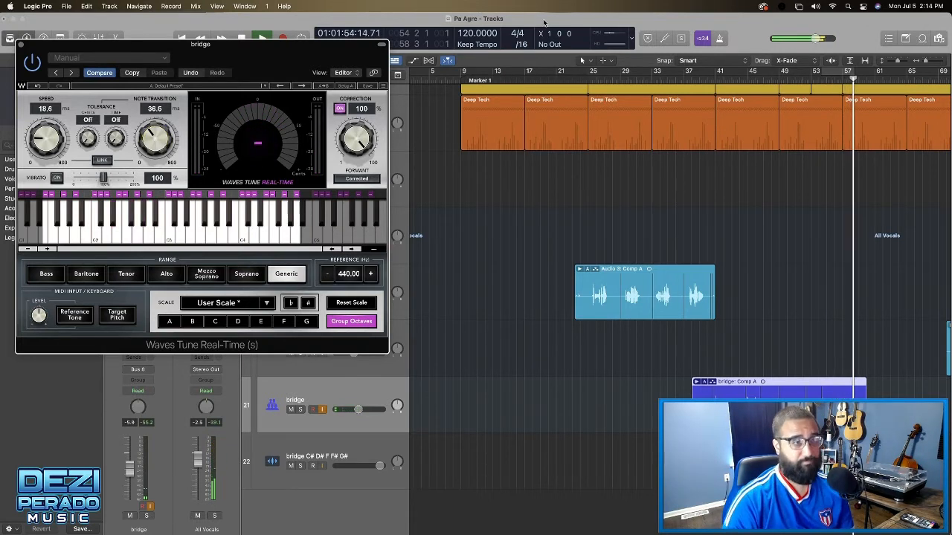
click(769, 74)
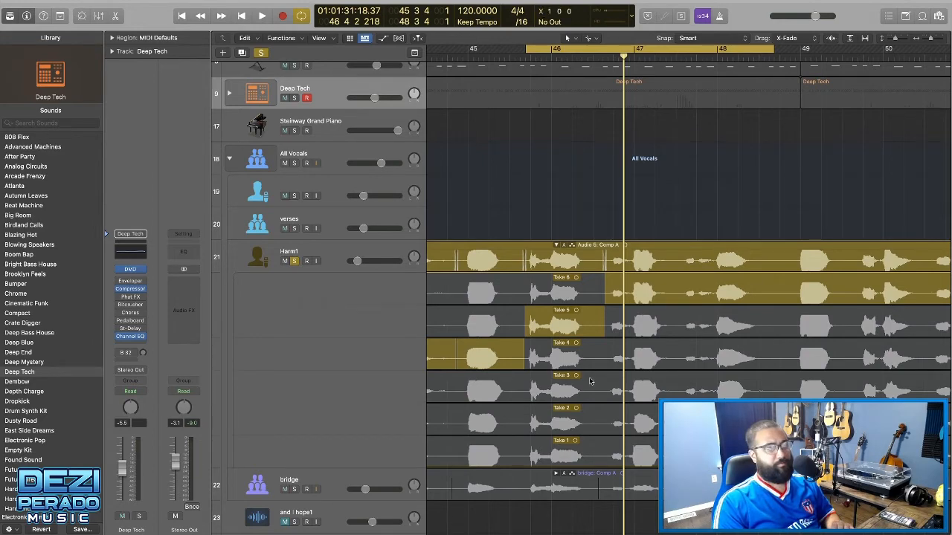
Collapse the take folder on the Harm1 track
scroll(511, 225, left, 10)
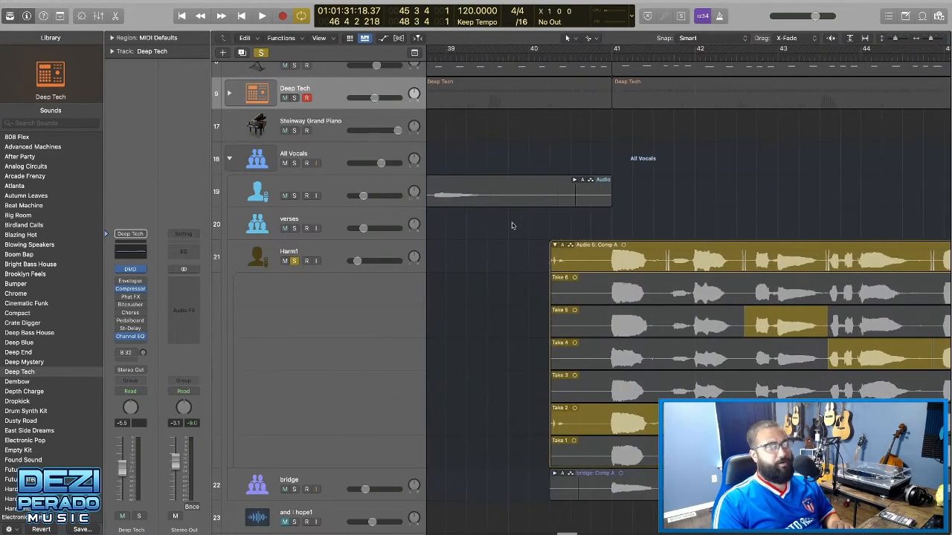
scroll(604, 258, right, 5)
scroll(604, 258, left, 3)
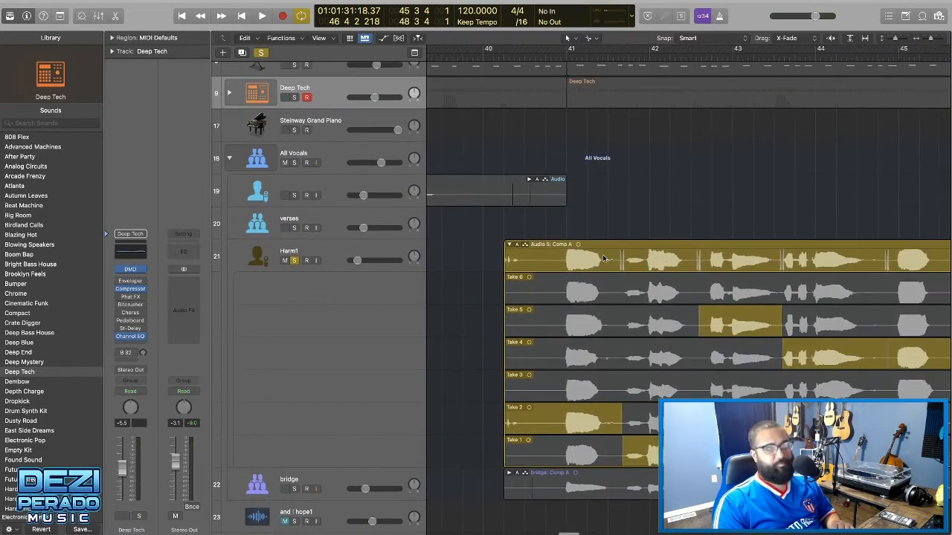
scroll(595, 258, up, 1)
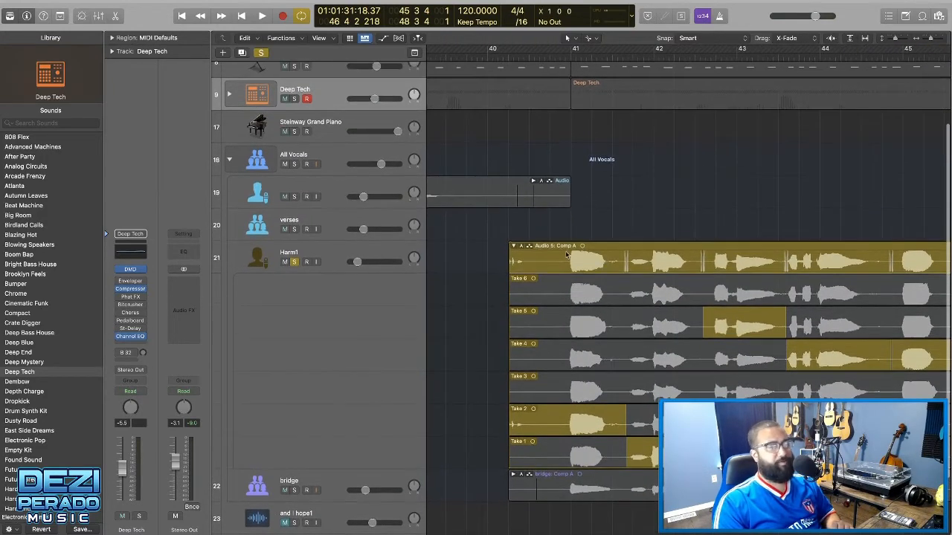
click(514, 247)
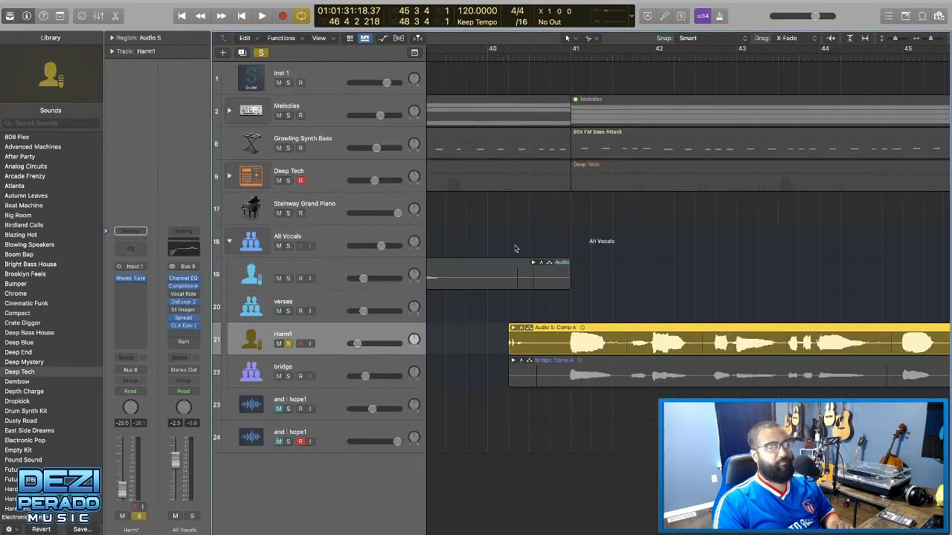
Solo the bridge track, unsolo and mute Harm1, and play the looped section
key(super+Left)
key(super+Left)
key(super+Left)
key(super+Left)
key(super+Left)
key(super+Left)
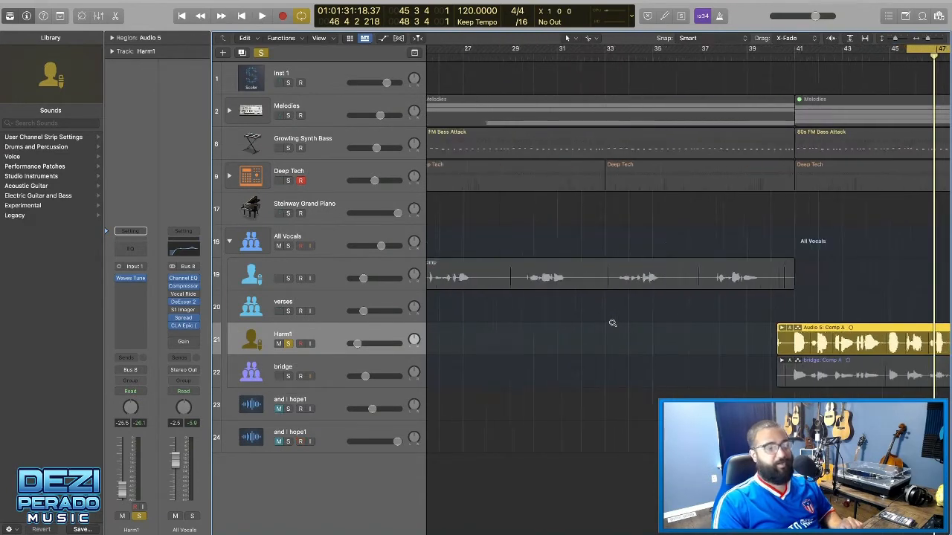
scroll(612, 325, right, 5)
scroll(612, 325, right, 2)
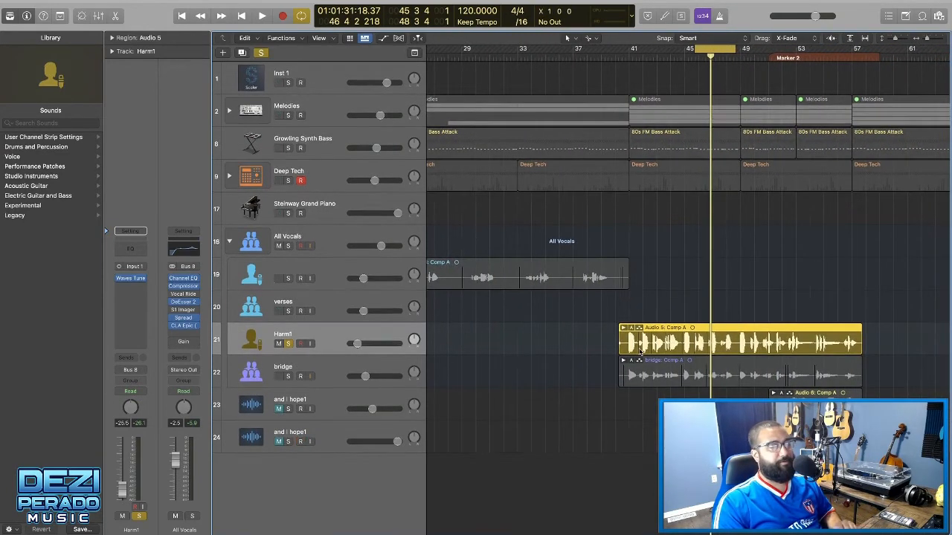
click(292, 374)
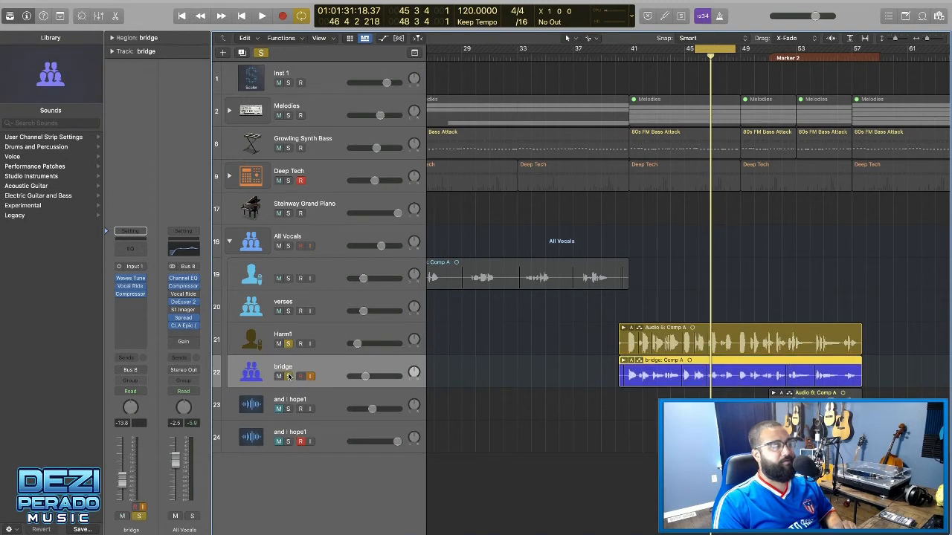
click(288, 344)
key(space)
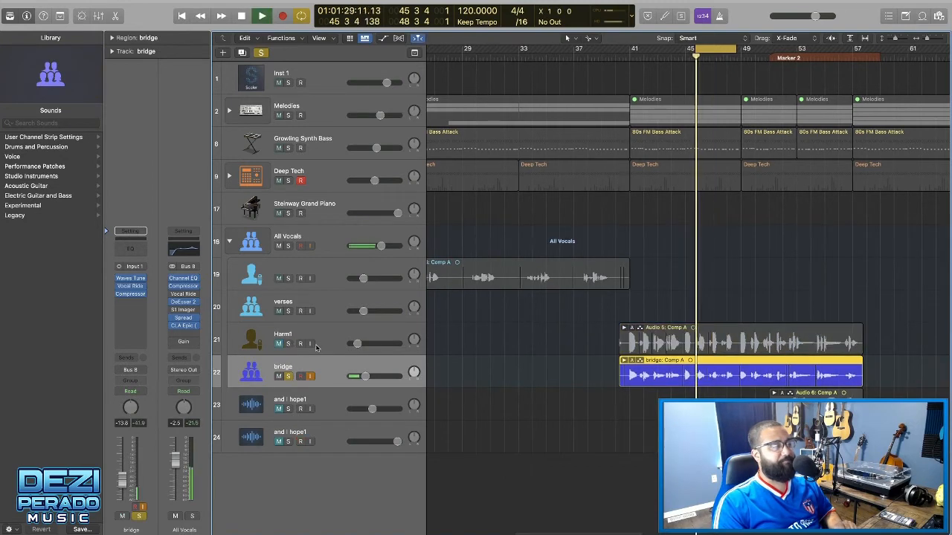
Unsolo the bridge track, turn off cycle mode, and listen to the full mix from about bar 40
click(288, 376)
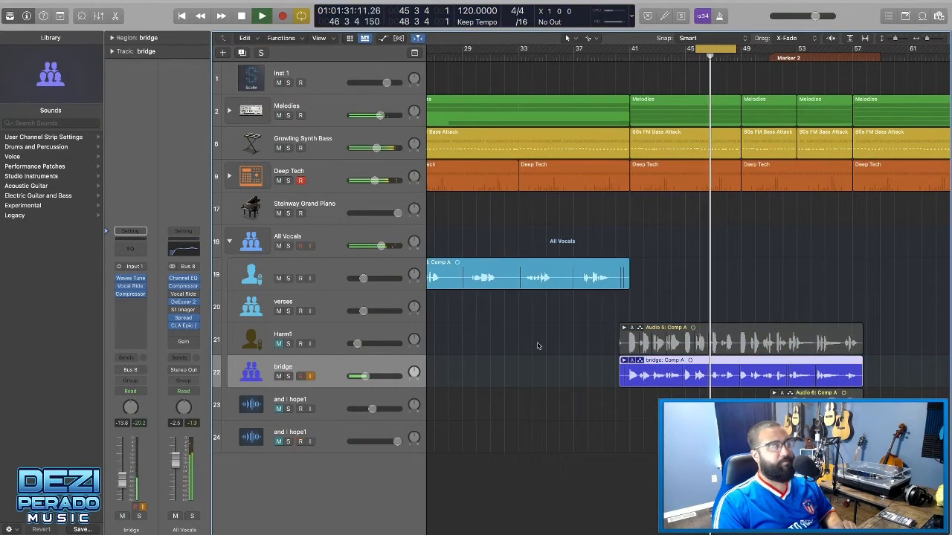
click(705, 50)
click(616, 57)
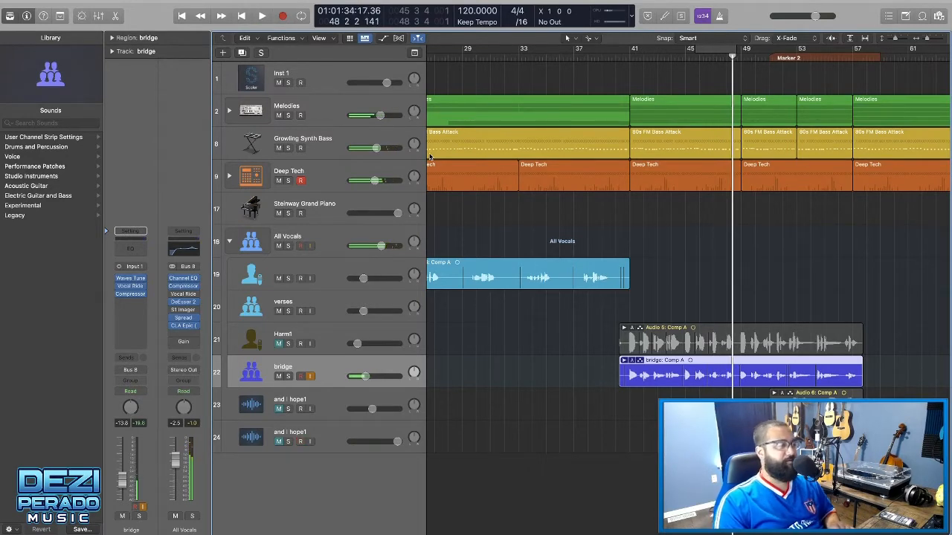
Unmute the Harm1 track and set the cycle range to bars 41 through 58
click(277, 344)
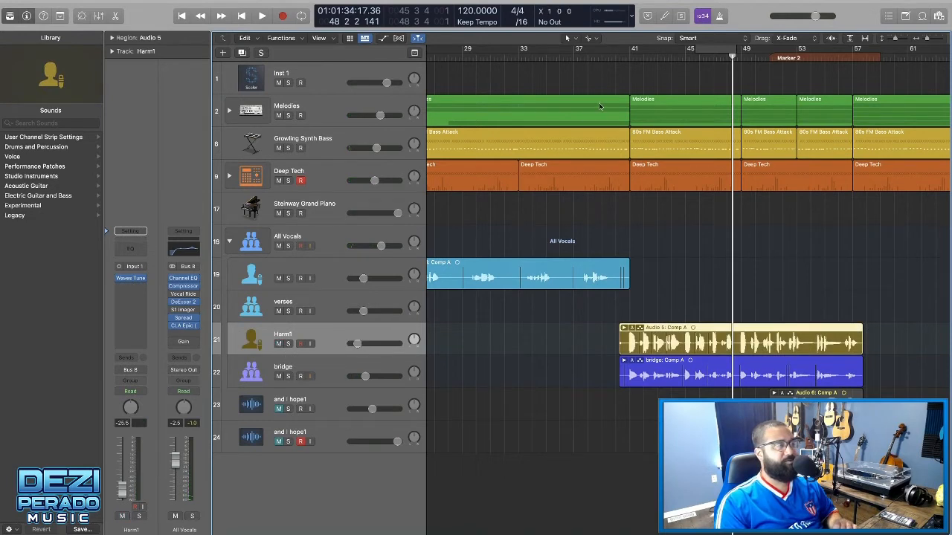
drag(634, 52, 854, 65)
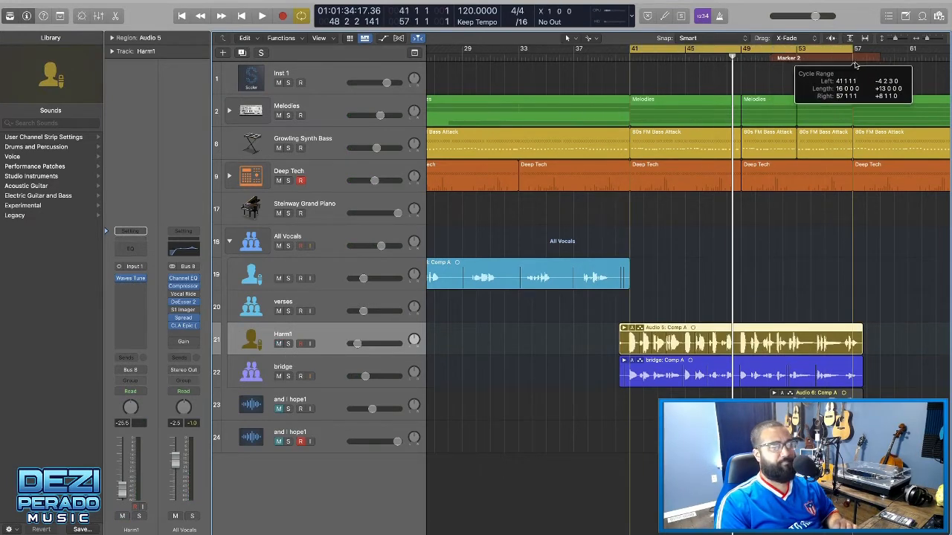
Play the looped section and lower the Harm1 track's volume to -32.0 dB
key(space)
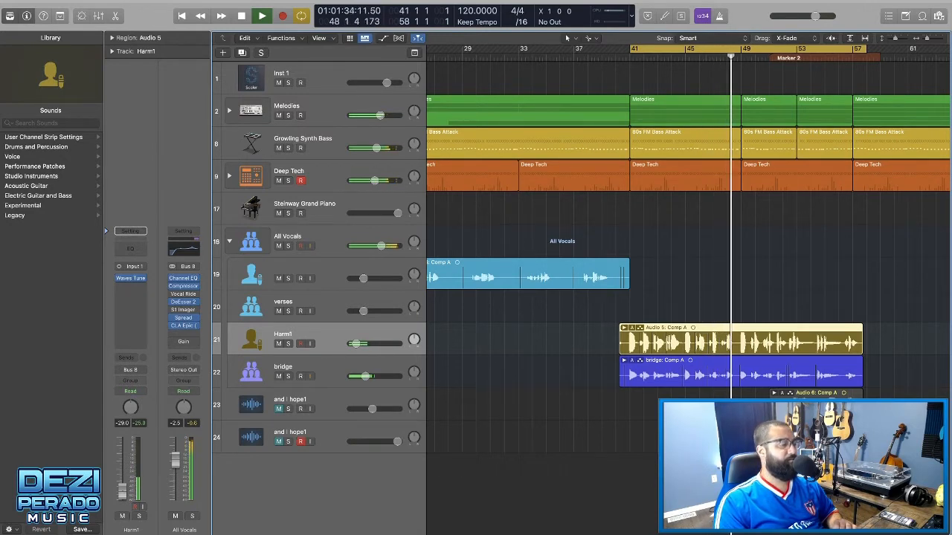
drag(123, 492, 122, 493)
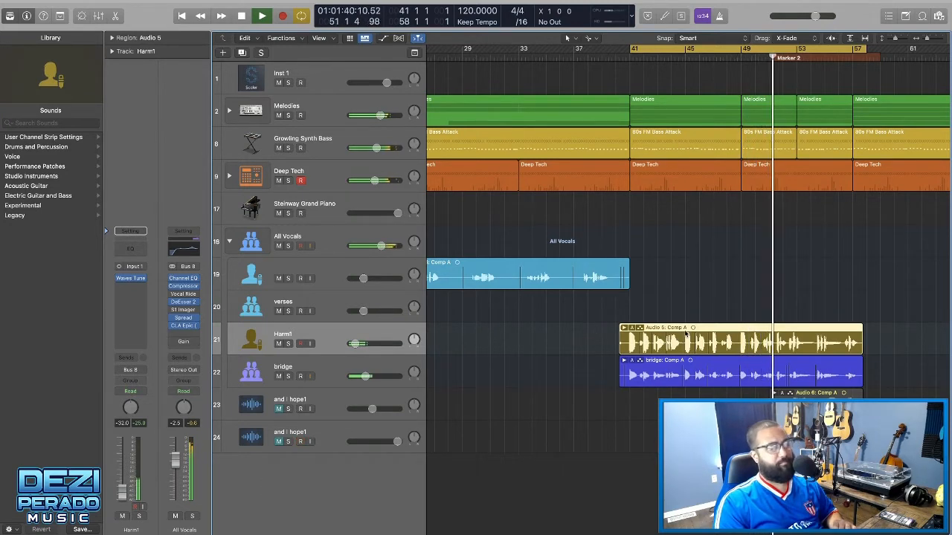
key(space)
Solo the Harm1 track and expand its take folder
key(s)
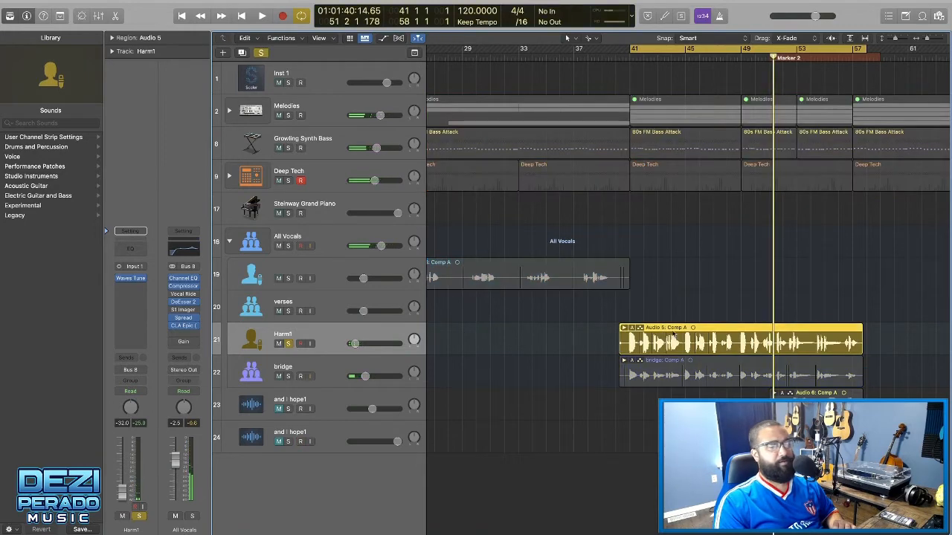
click(623, 328)
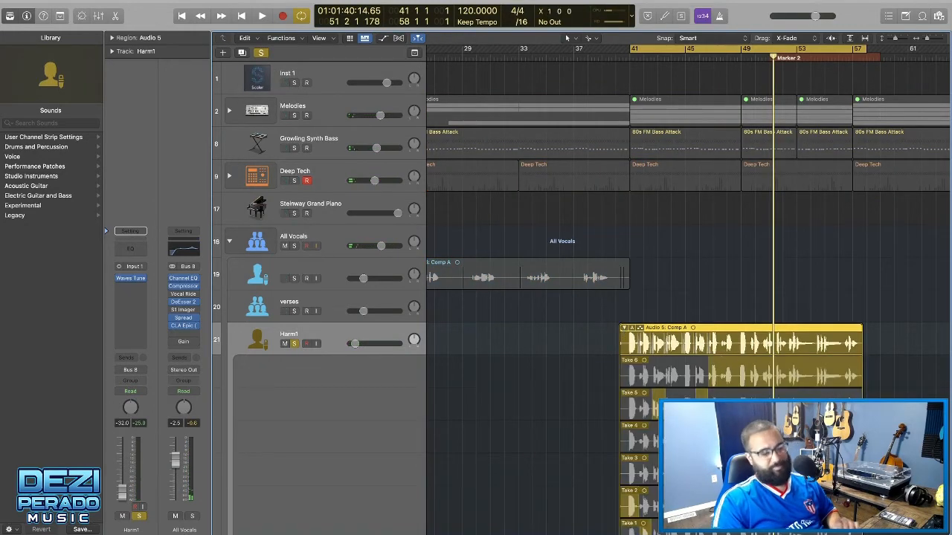
Set the cycle range over the Harm1 takes from about bar 46 beat 3 to bar 50 beat 2
key(super+Right)
key(super+Right)
key(super+Right)
key(super+Right)
key(super+Right)
key(super+Right)
scroll(623, 329, down, 3)
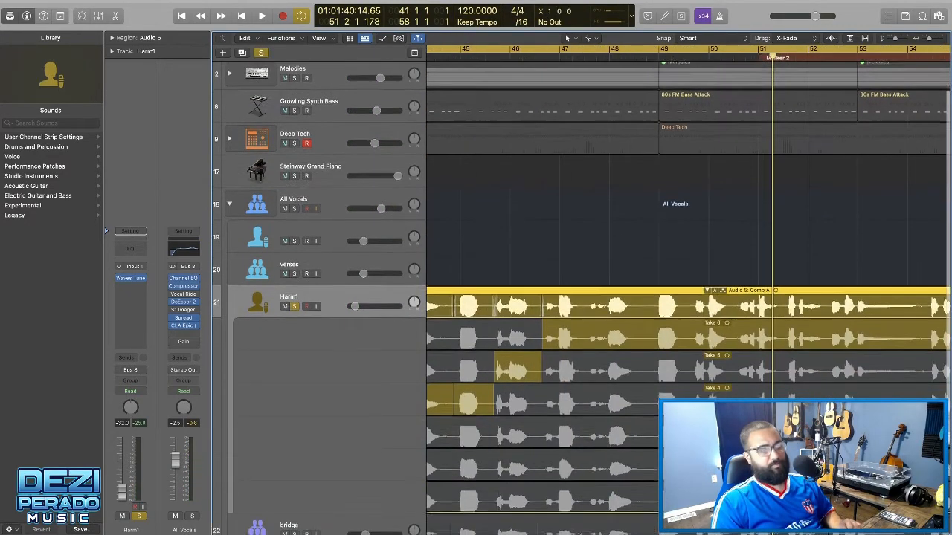
scroll(723, 98, down, 2)
scroll(722, 98, left, 4)
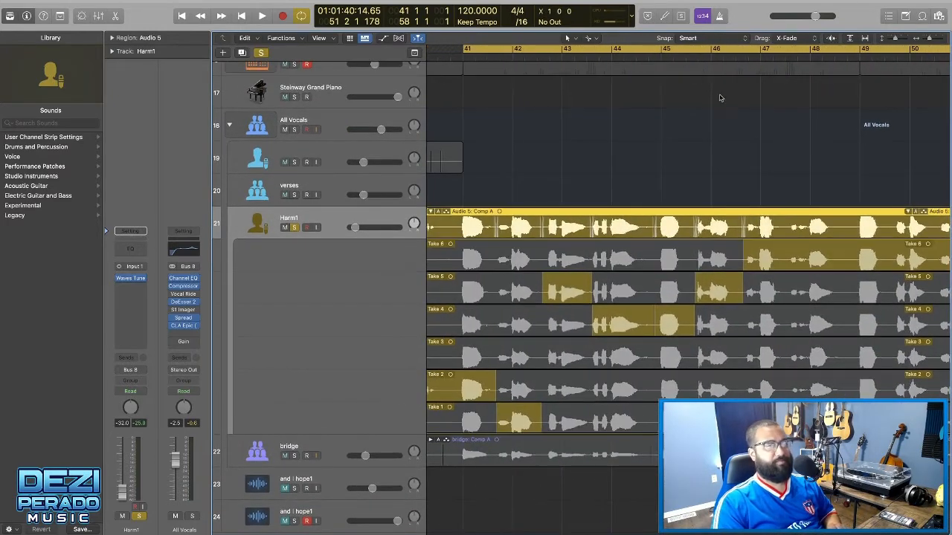
click(724, 49)
drag(734, 50, 925, 62)
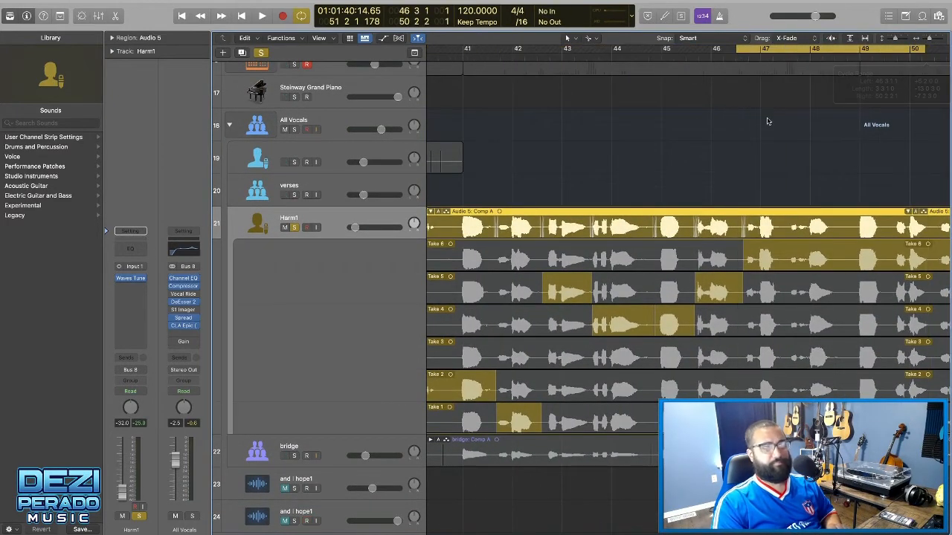
Set the cycle range from bar 46 to bar 55 and play back the Harm1 comp
scroll(768, 121, right, 2)
scroll(767, 122, right, 3)
drag(718, 51, 947, 65)
scroll(688, 75, left, 3)
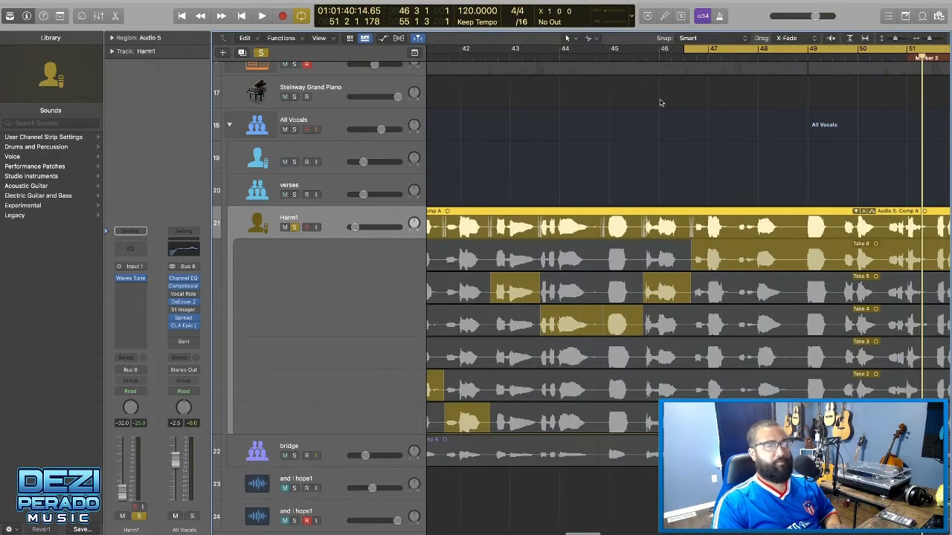
drag(682, 51, 663, 51)
key(space)
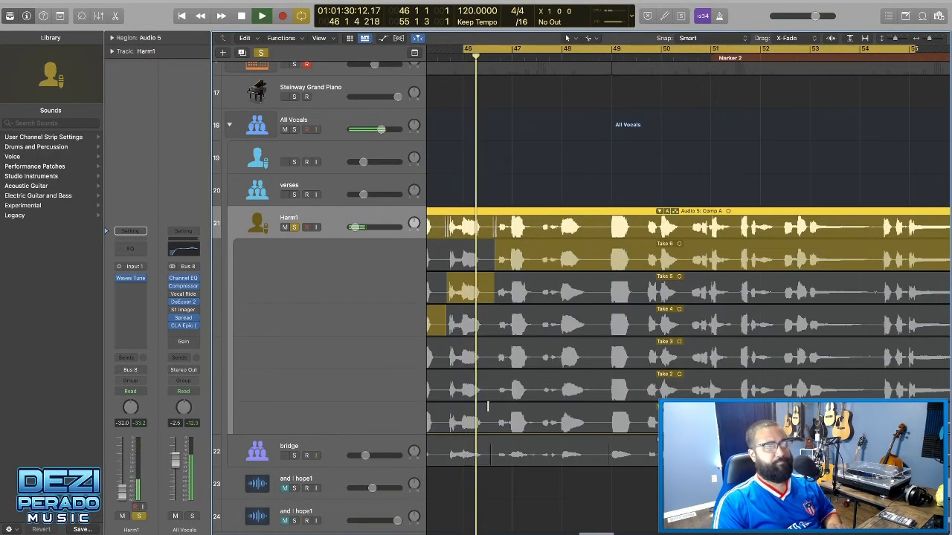
scroll(565, 305, left, 2)
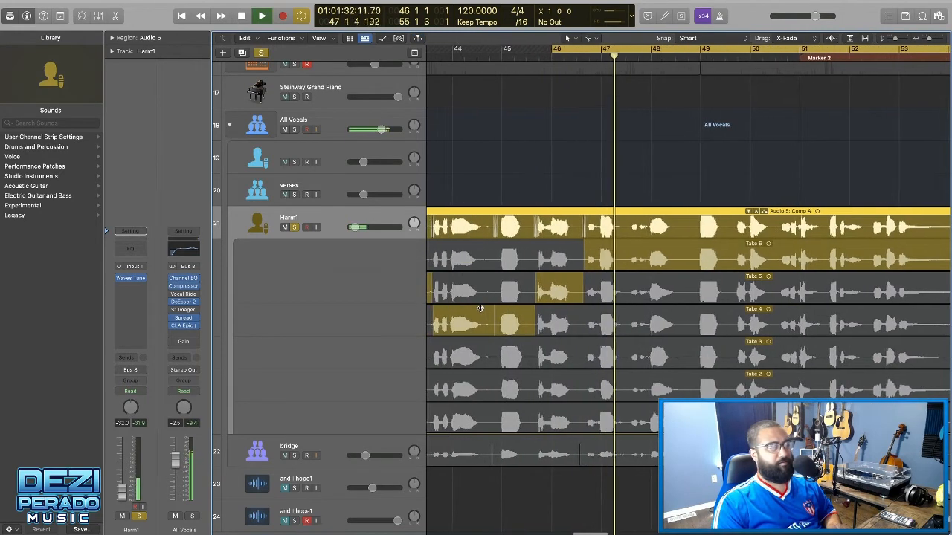
Split off a Harm1 comp section from about bar 46 beat 3 to bar 47 beat 3 and audition Takes 4 and 6 there
click(514, 58)
scroll(563, 264, right, 2)
drag(518, 262, 498, 263)
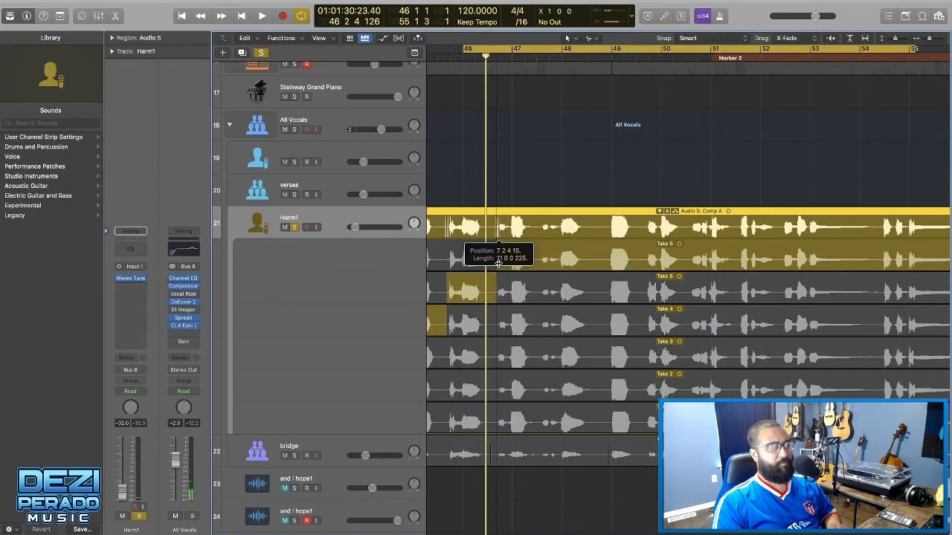
drag(495, 326, 540, 325)
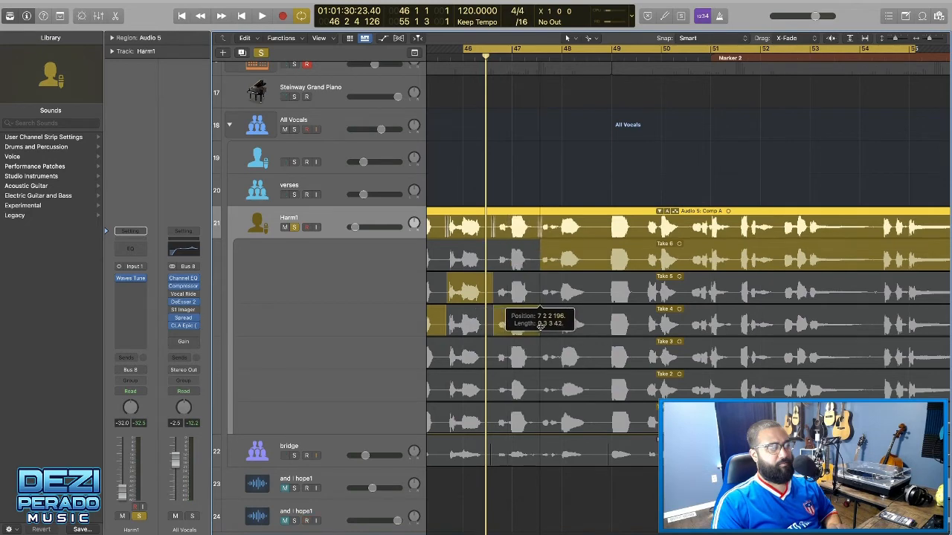
click(510, 253)
key(space)
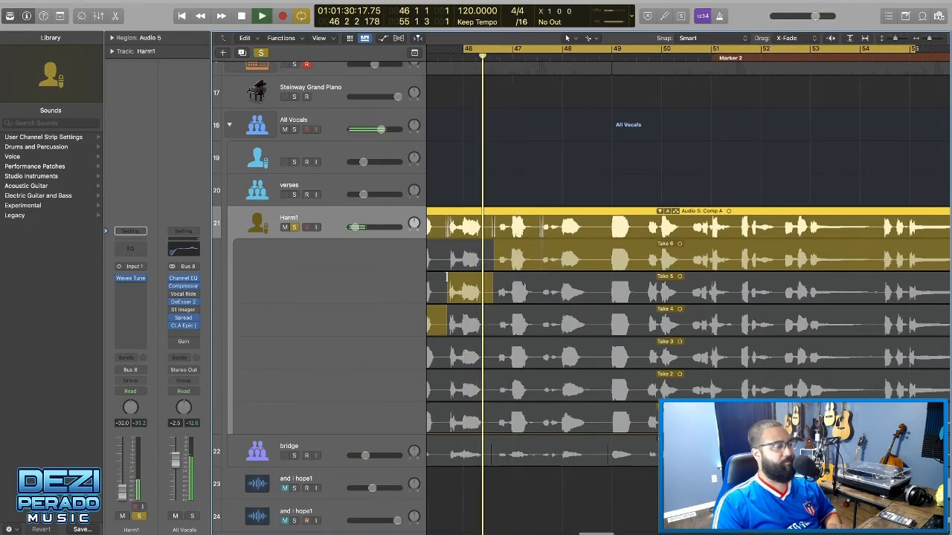
Audition Take 5 for the Harm1 phrase around bar 47
scroll(280, 421, down, 1)
scroll(280, 421, down, 1)
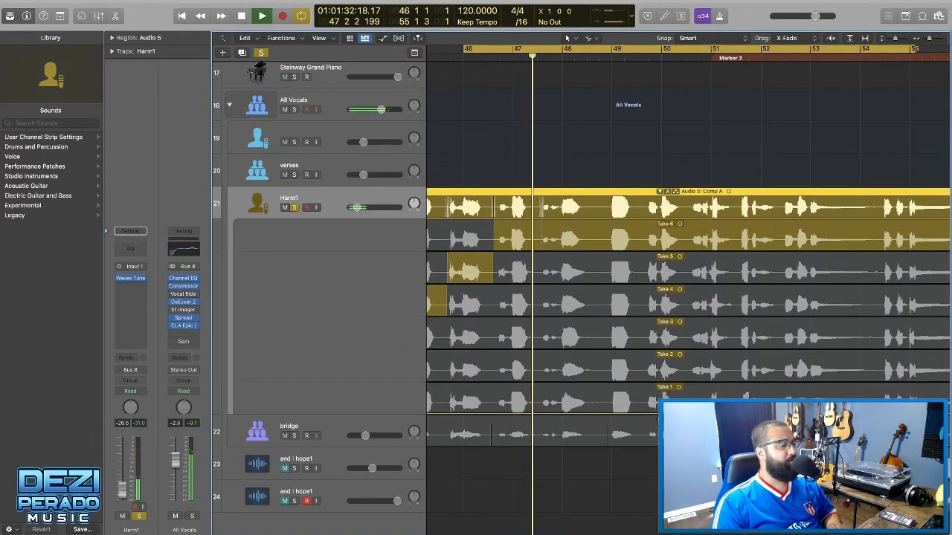
click(520, 271)
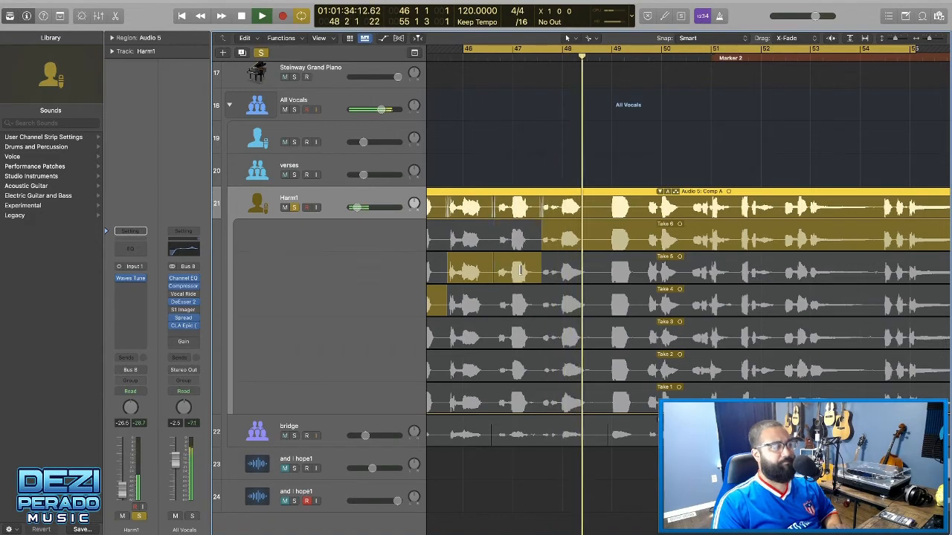
scroll(521, 270, left, 1)
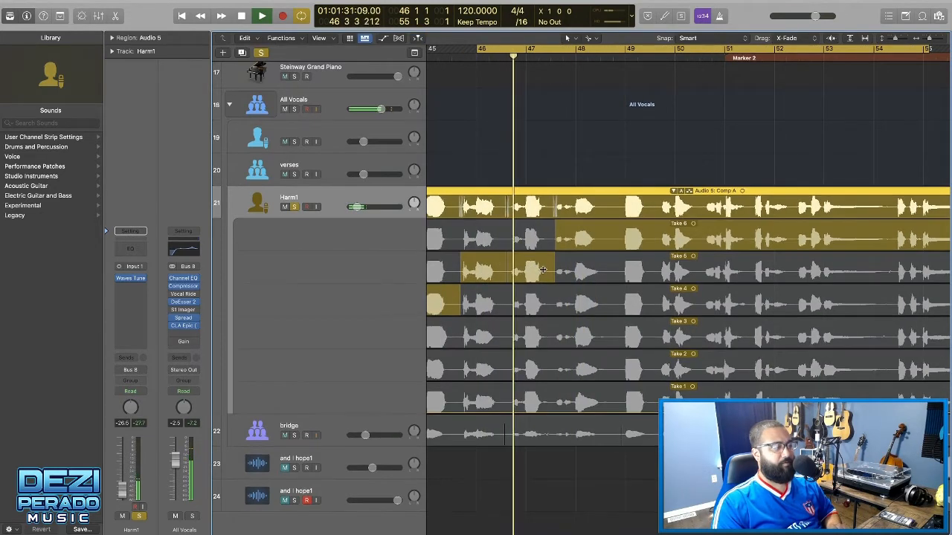
key(space)
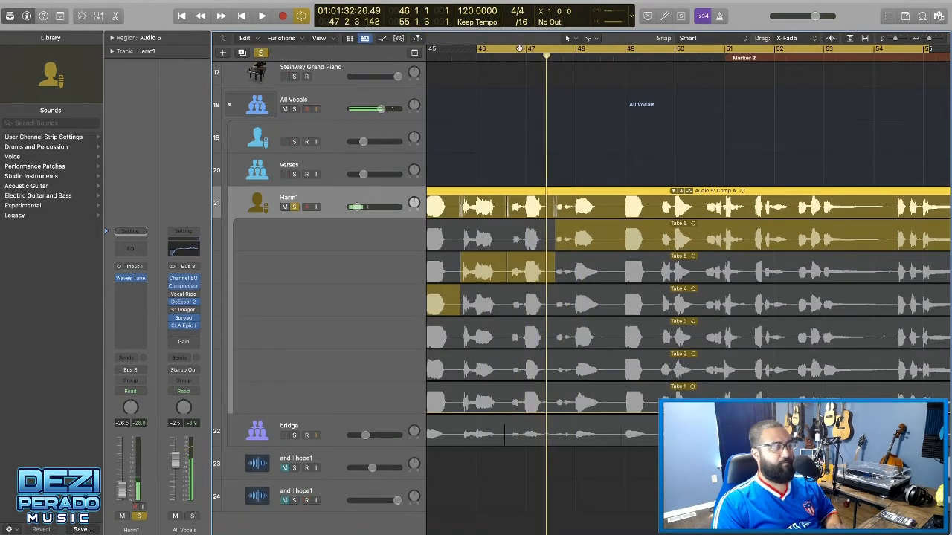
Start the cycle at bar 46 beat 3 and use Take 4 for the Harm1 phrase around bar 47
mouse_move(531, 49)
mouse_down()
mouse_move(563, 50)
mouse_move(545, 49)
mouse_up()
click(527, 299)
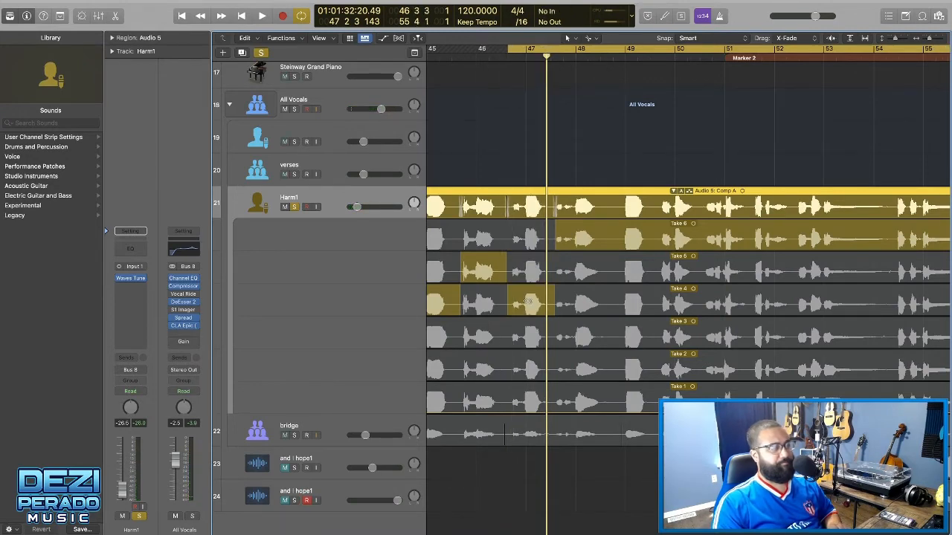
key(space)
scroll(536, 300, right, 1)
scroll(535, 300, left, 2)
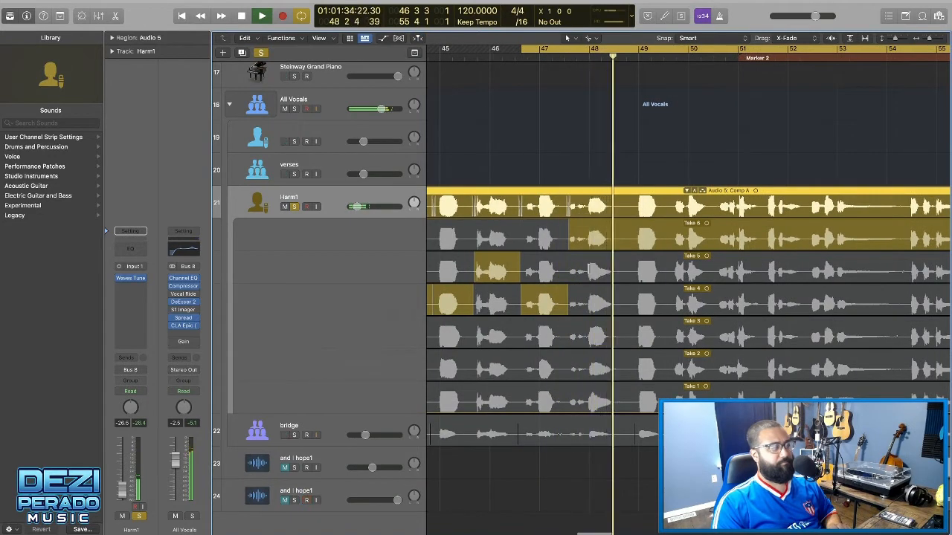
Use Take 5 for the Harm1 phrase from about bar 47 beat 3 to bar 48 beat 4, with the cycle starting at bar 47 beat 3
drag(568, 272, 617, 272)
key(space)
drag(544, 48, 563, 52)
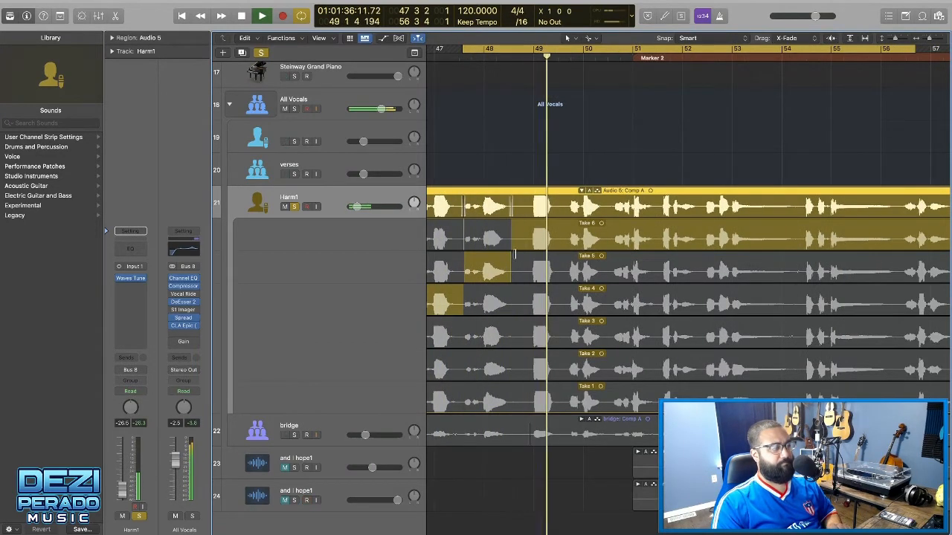
drag(521, 244, 531, 242)
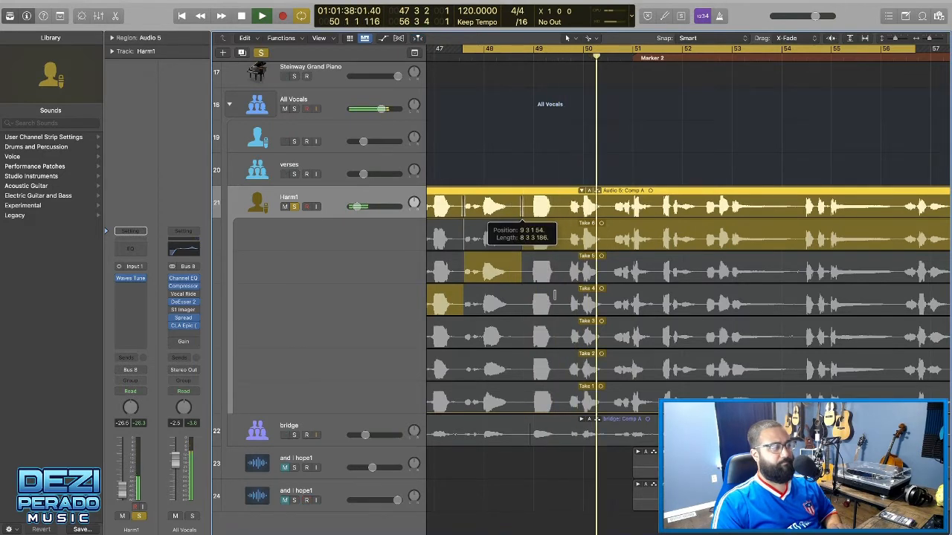
Use Take 3 of Harm1 from about bar 48 beat 4 onward, with Take 6 around bar 50, starting the cycle at bar 48 beat 4
click(540, 334)
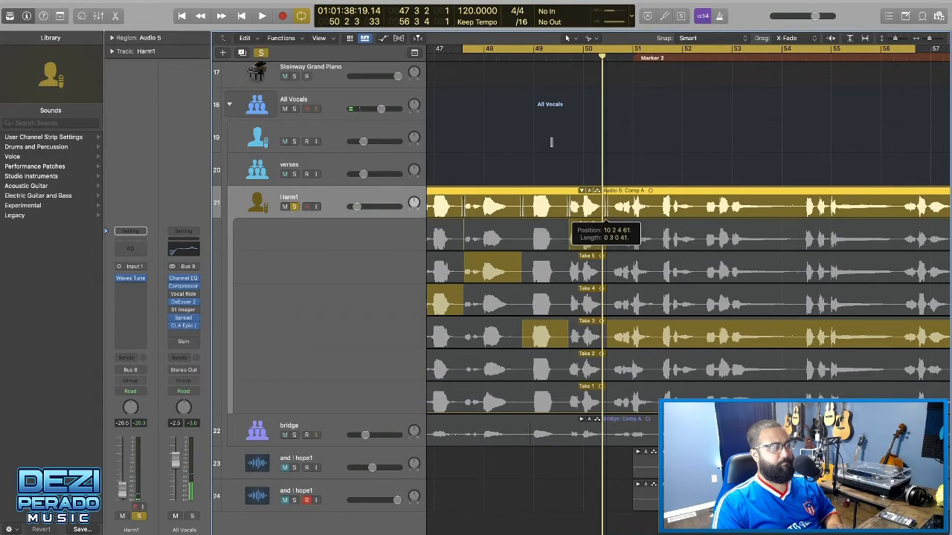
drag(604, 224, 606, 223)
key(space)
drag(551, 55, 573, 55)
scroll(558, 82, right, 3)
scroll(576, 216, right, 2)
scroll(576, 215, right, 1)
scroll(576, 215, left, 2)
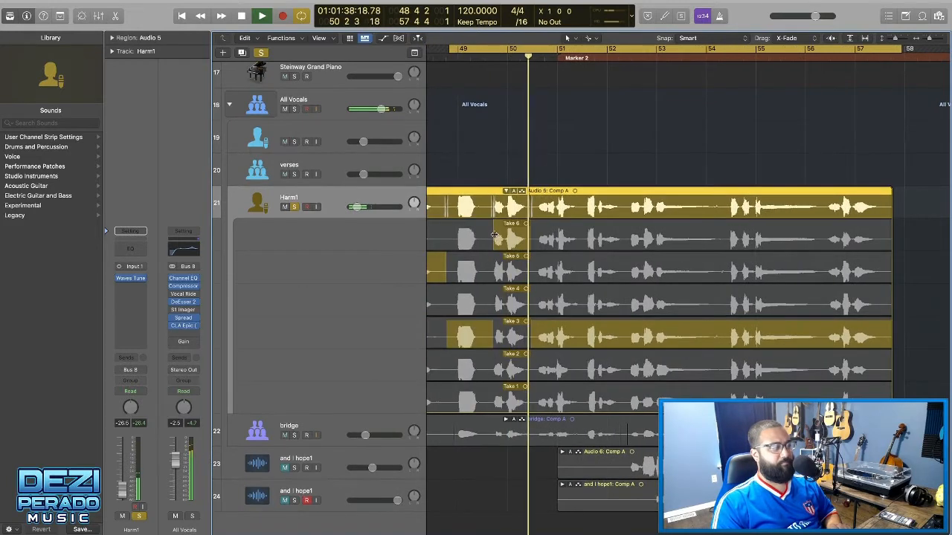
Audition Takes 5, 4, 2 and 1 in turn for the Harm1 phrase around bar 50
click(507, 273)
key(space)
key(space)
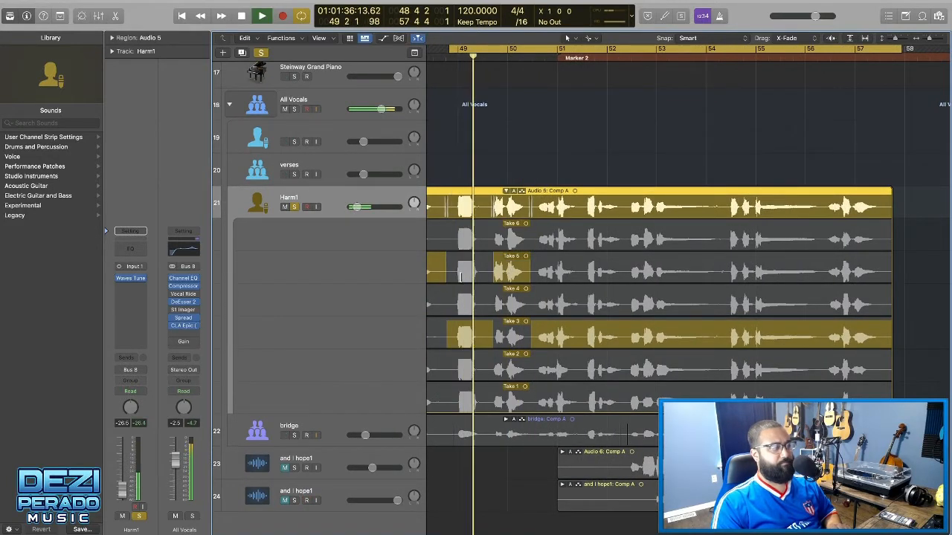
click(513, 306)
key(space)
key(space)
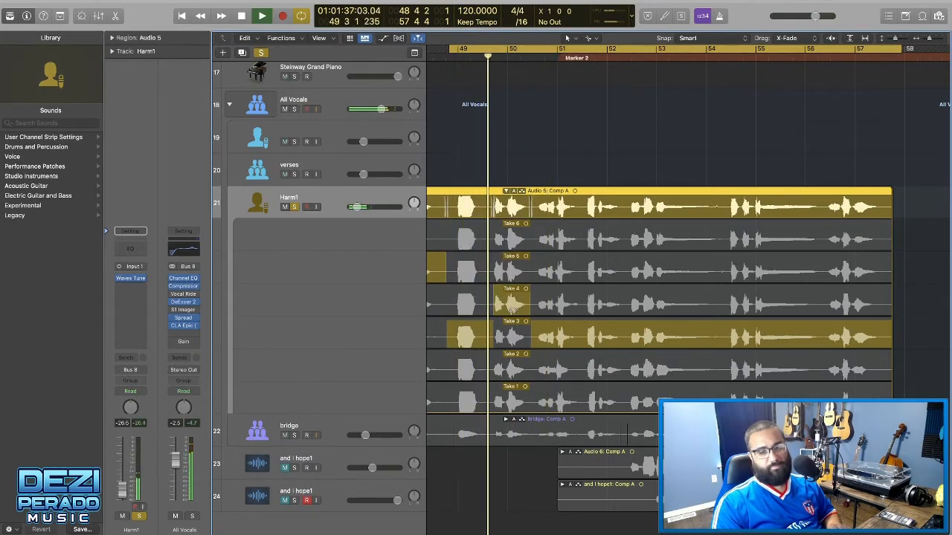
click(495, 368)
key(space)
key(space)
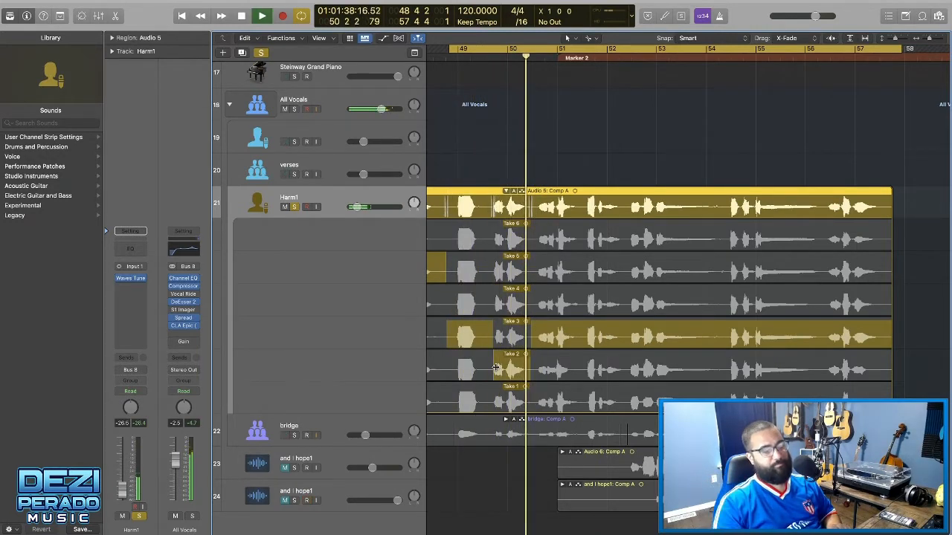
click(503, 396)
key(space)
key(space)
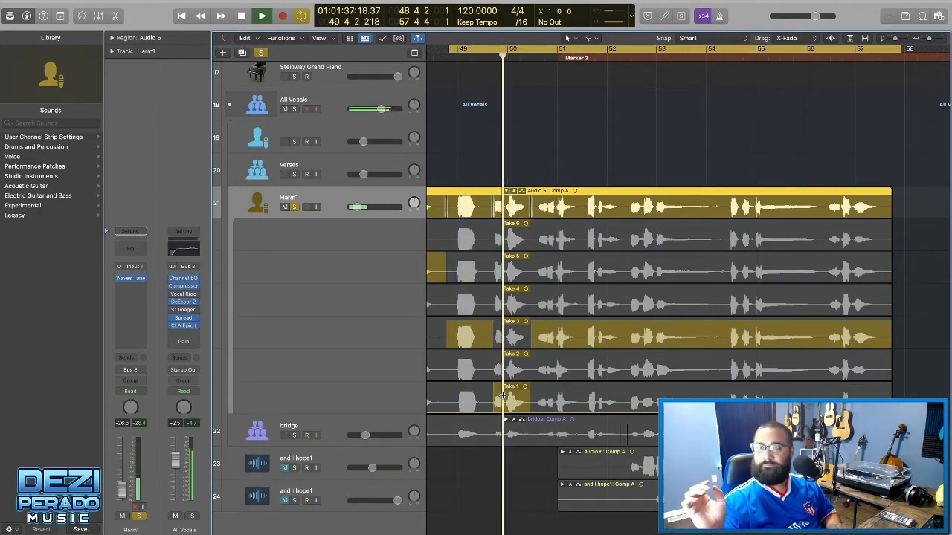
Use Take 3 for the Harm1 phrase around bar 50 and play it back
click(510, 336)
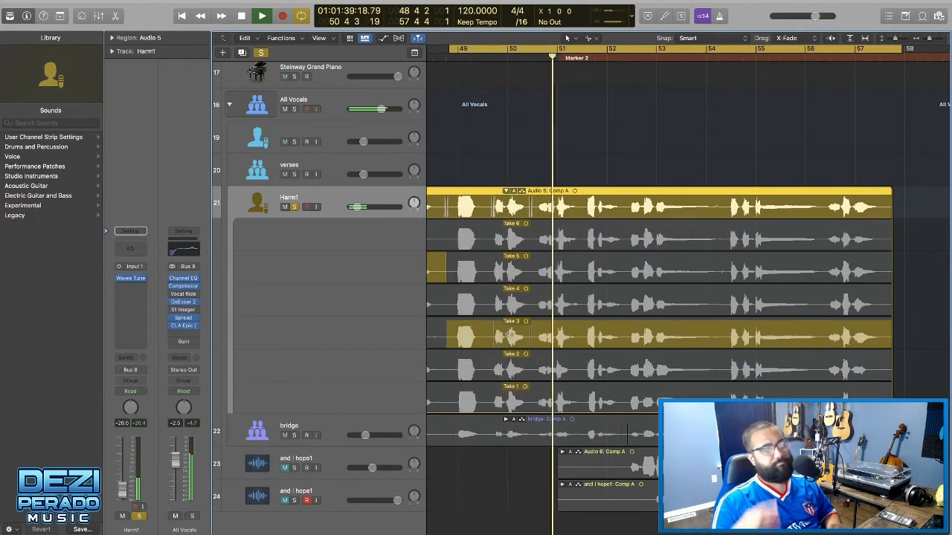
key(space)
key(space)
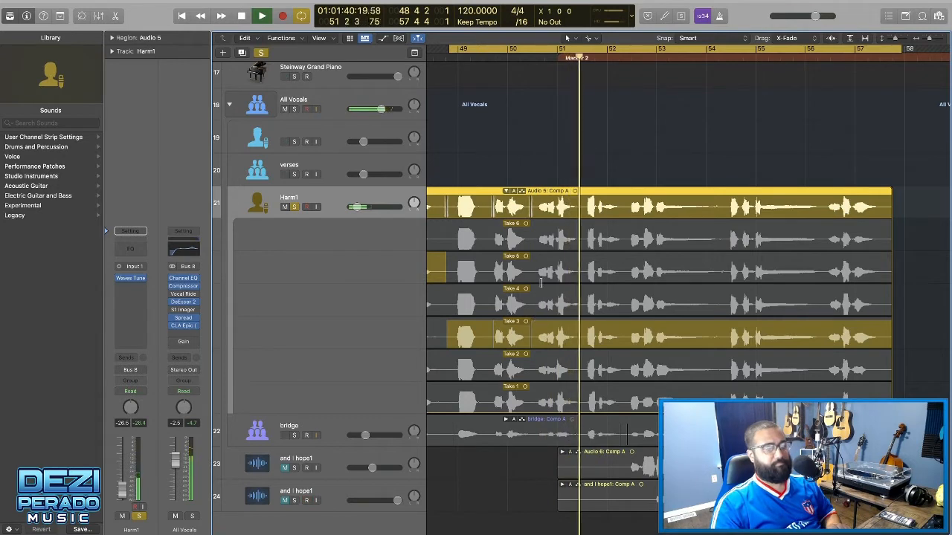
Use Take 6 for the Harm1 phrase around bar 51 and play it with the cycle starting at bar 50 beat 3
drag(539, 241, 582, 241)
drag(514, 48, 601, 48)
key(space)
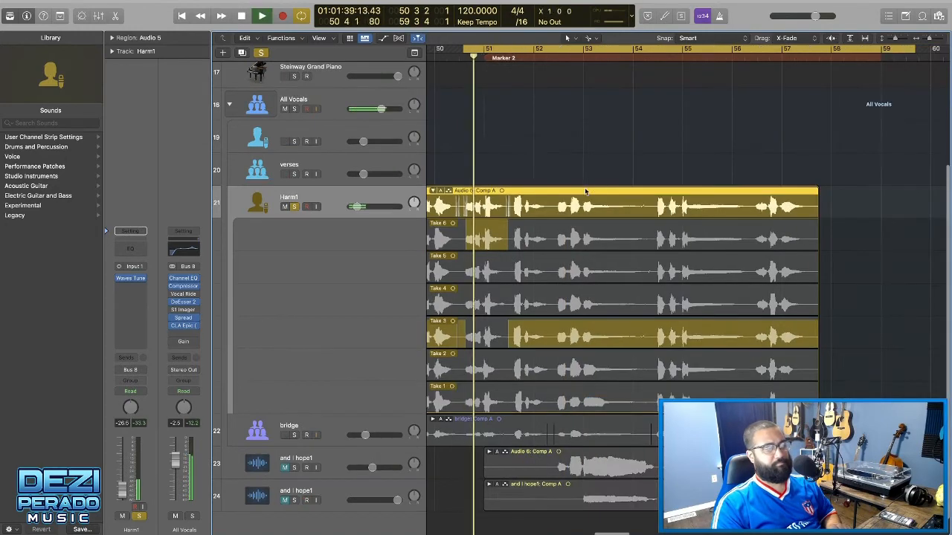
Audition Takes 5, 4 and 2 in turn for the Harm1 phrase around bar 51
click(549, 279)
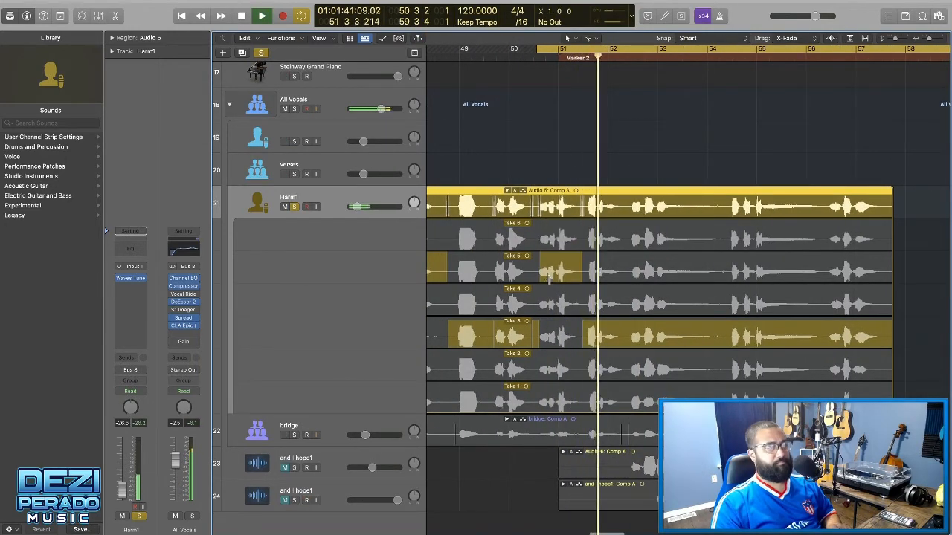
key(space)
key(space)
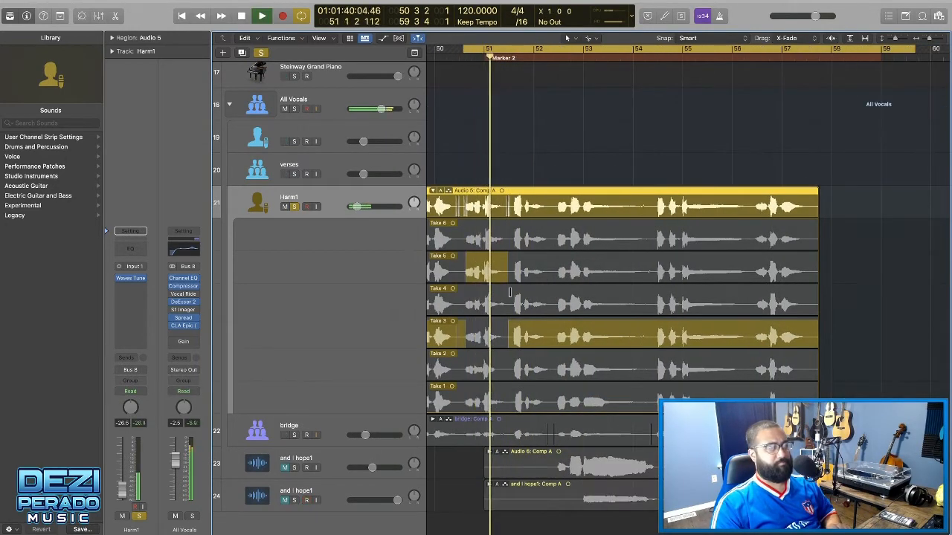
click(513, 303)
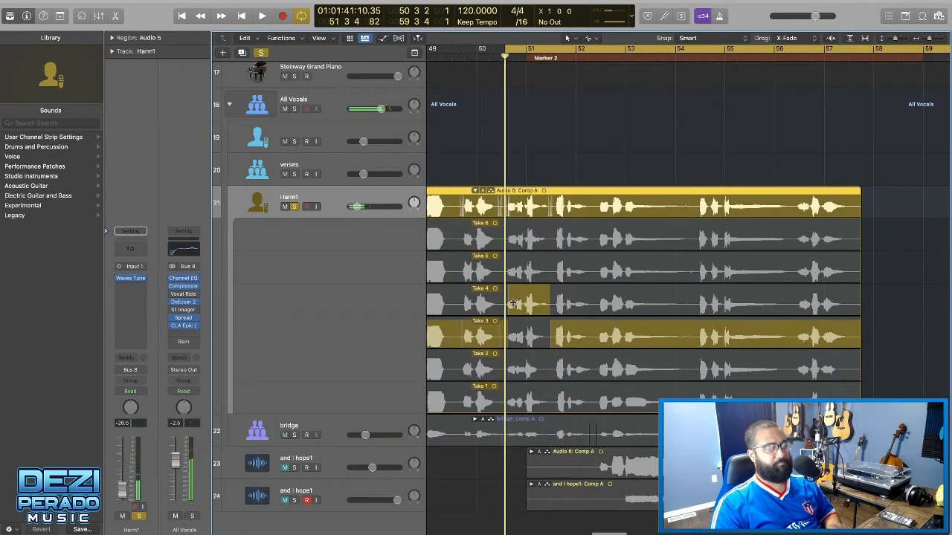
key(space)
scroll(491, 366, right, 1)
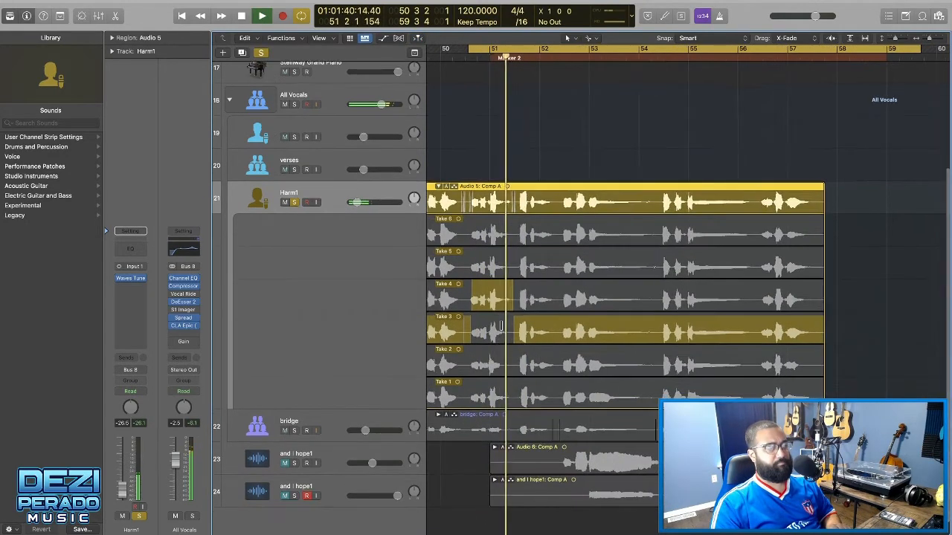
click(491, 366)
key(space)
key(space)
scroll(461, 325, left, 1)
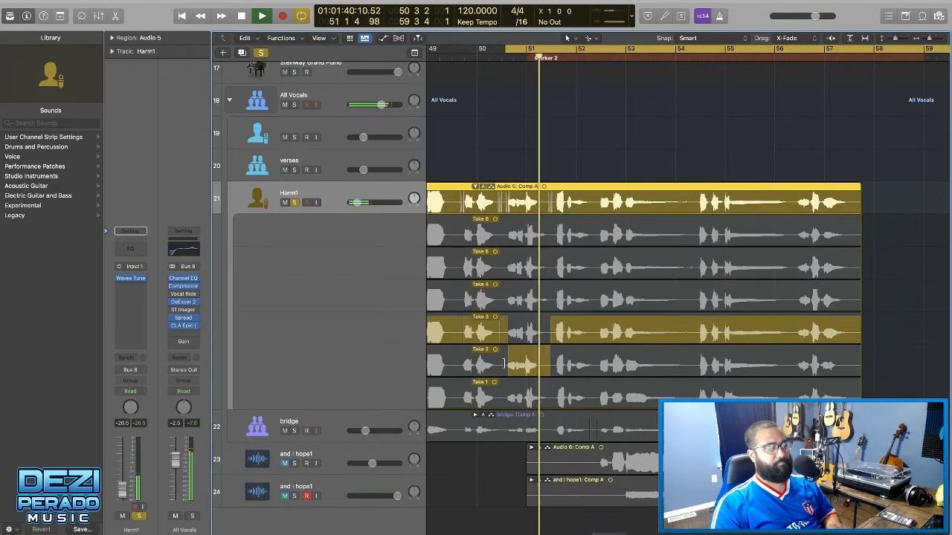
Use Take 1 for the Harm1 phrase around bar 51 and extend its start slightly earlier, to about bar 50 beat 3
click(521, 399)
key(space)
key(space)
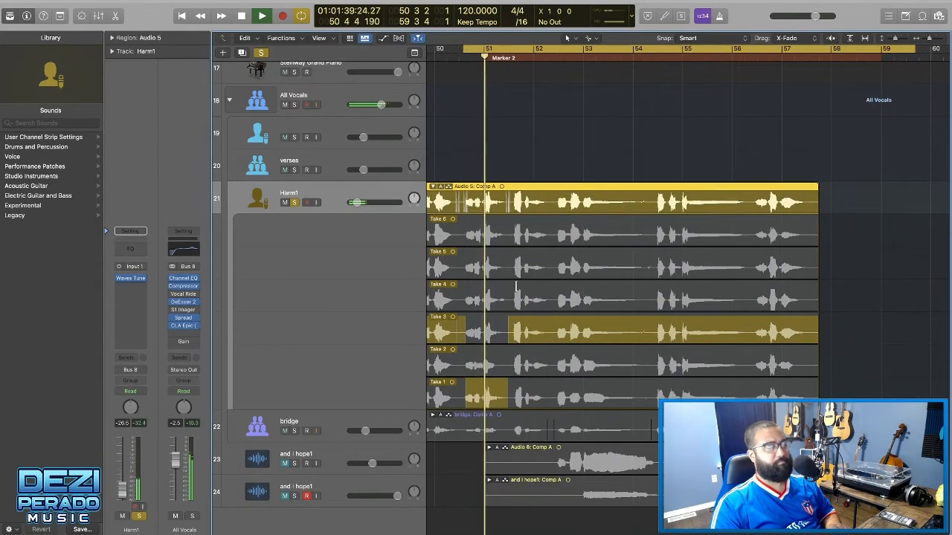
scroll(516, 287, left, 1)
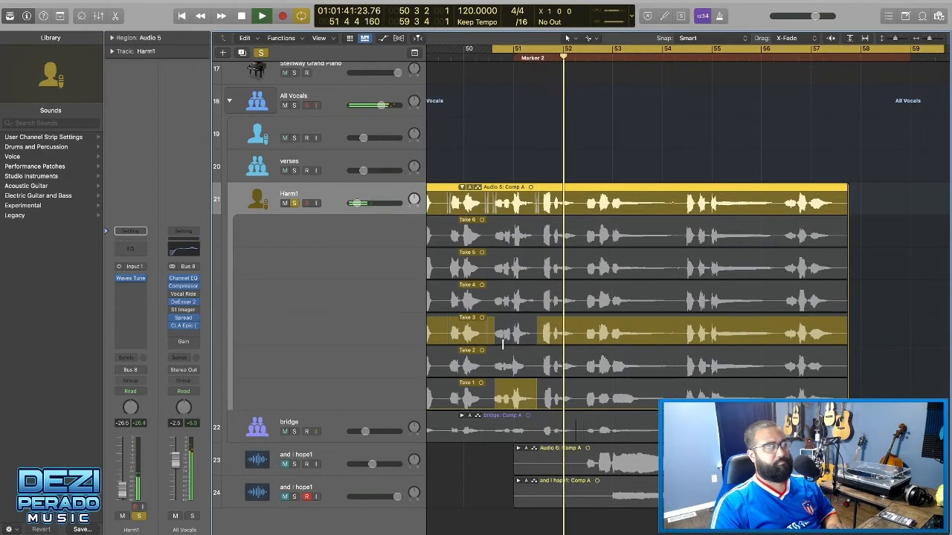
drag(495, 394, 487, 394)
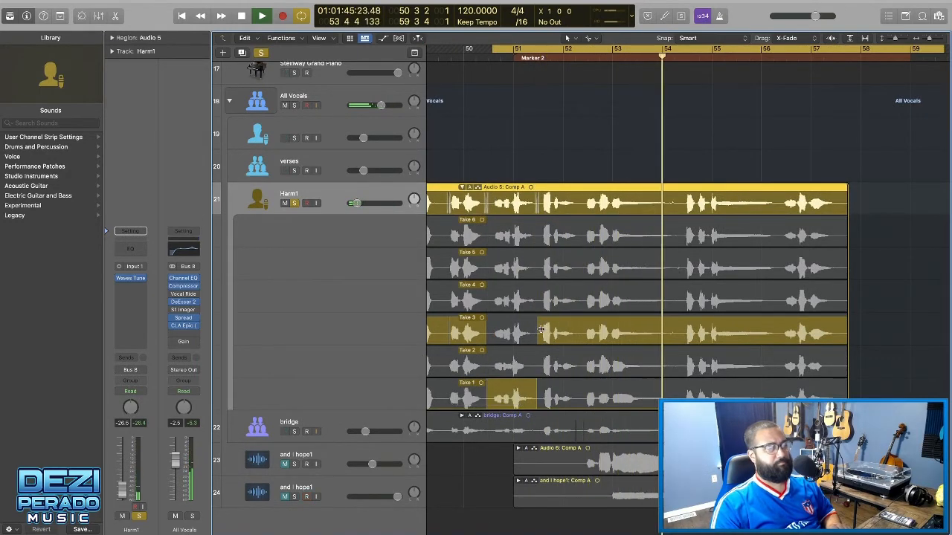
Solo the bridge track and play it together with the Harm1 comp
click(558, 325)
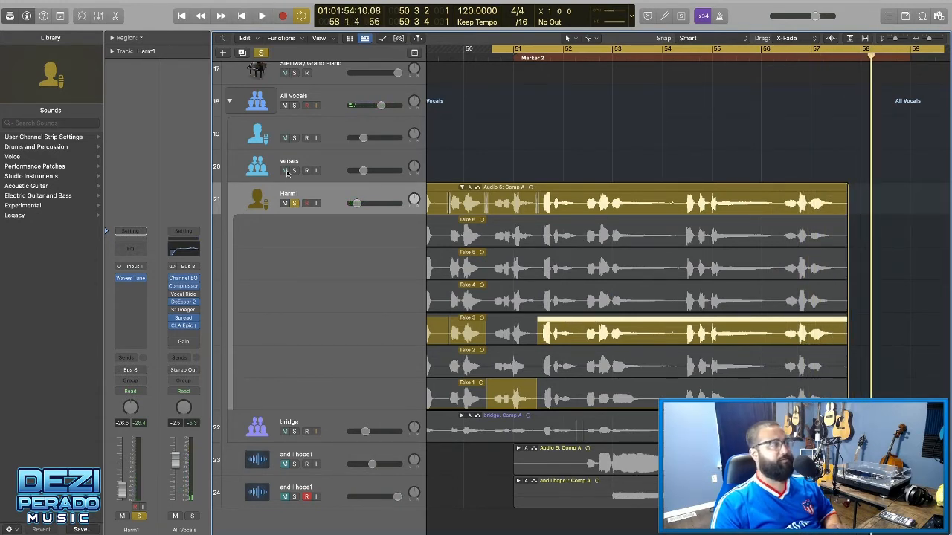
click(296, 436)
key(space)
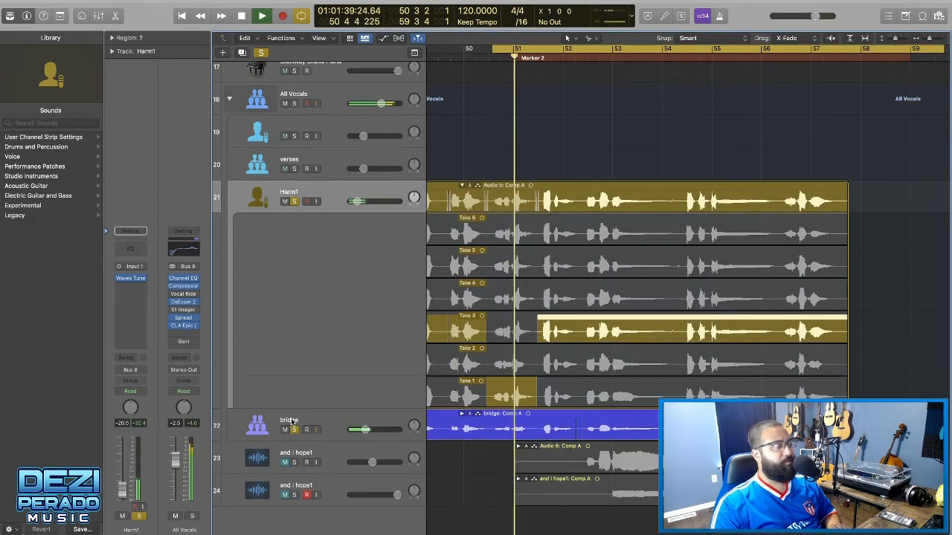
Rename the bridge track as Chorus1
right_click(292, 423)
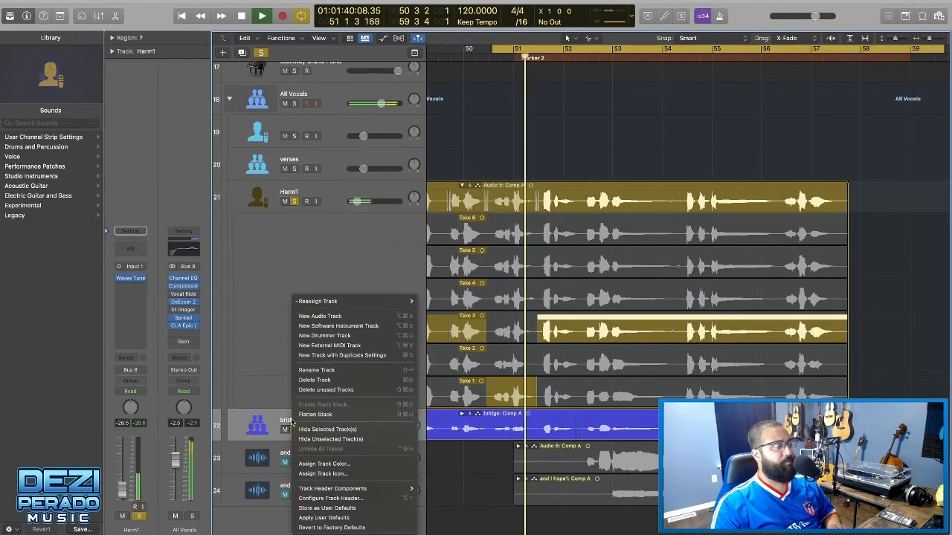
click(308, 369)
text(Chorus)
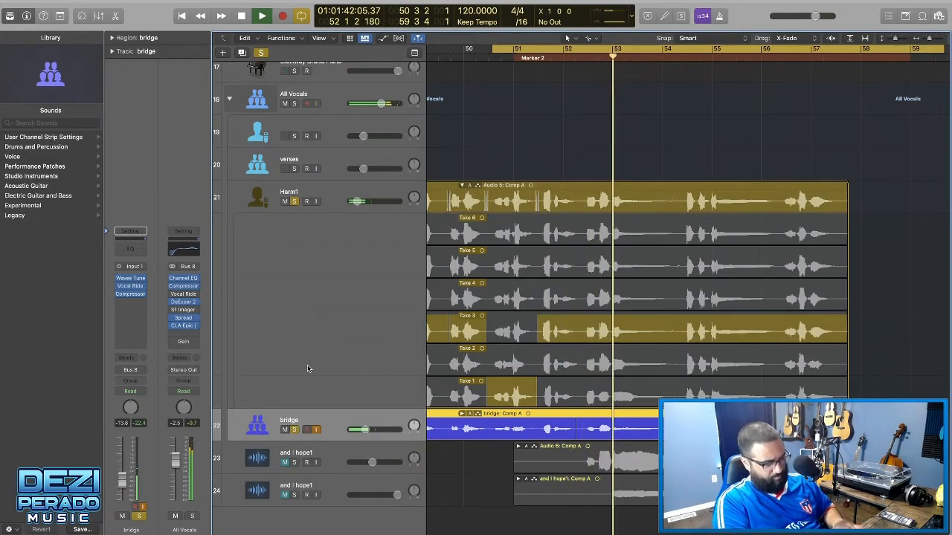
key(BackSpace)
key(BackSpace)
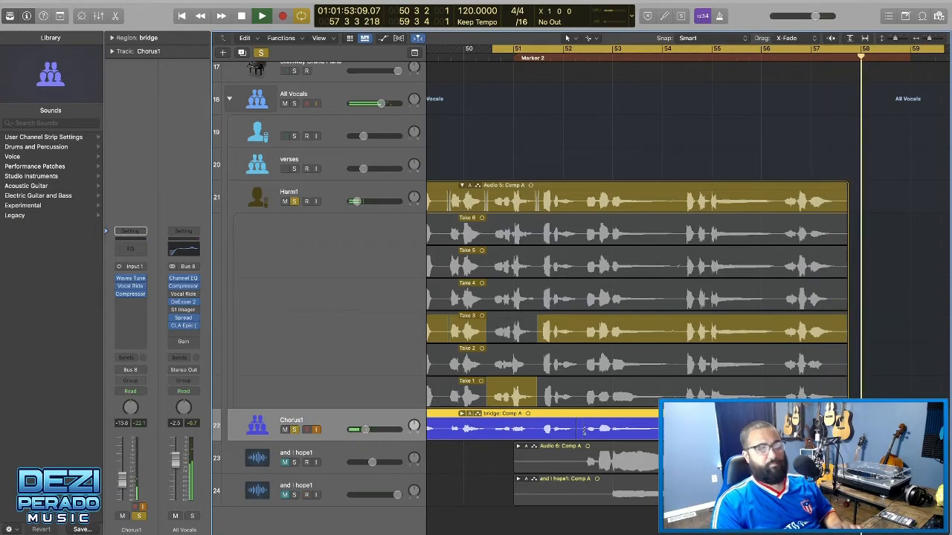
Stop playback and collapse the Harm1 take folder
scroll(610, 216, left, 3)
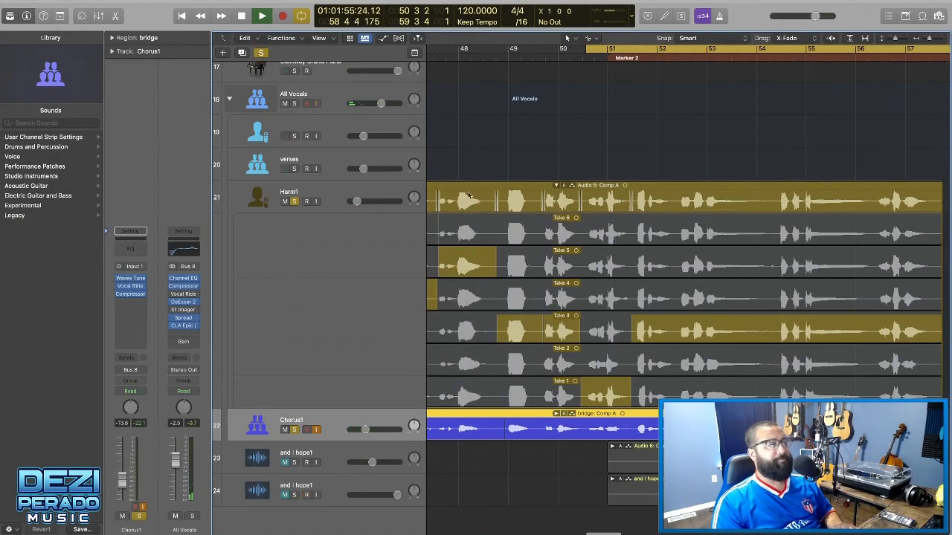
scroll(451, 192, left, 15)
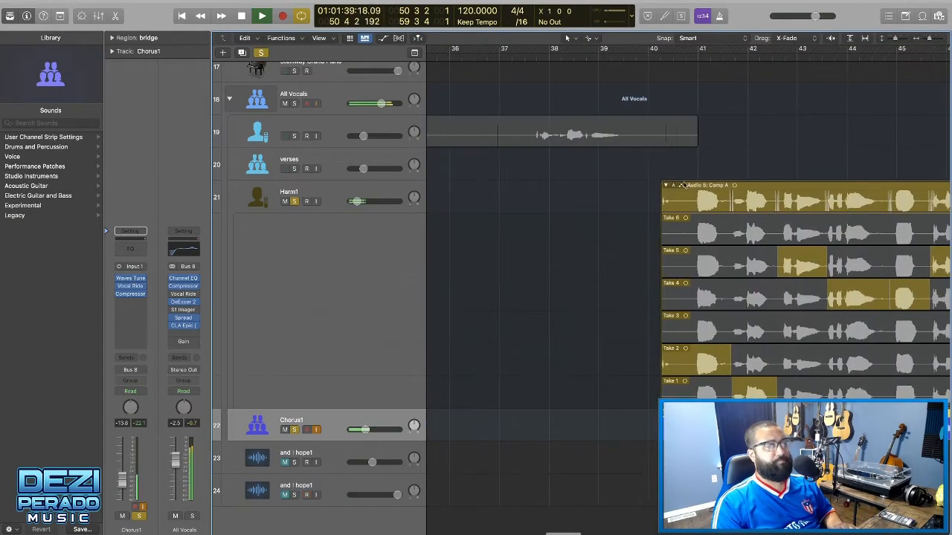
key(space)
click(665, 185)
scroll(701, 222, right, 8)
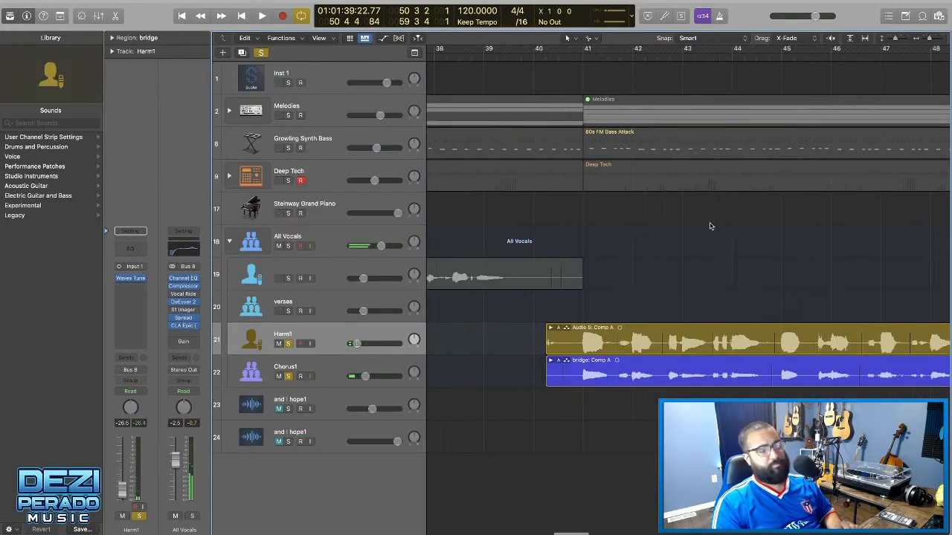
scroll(710, 226, left, 1)
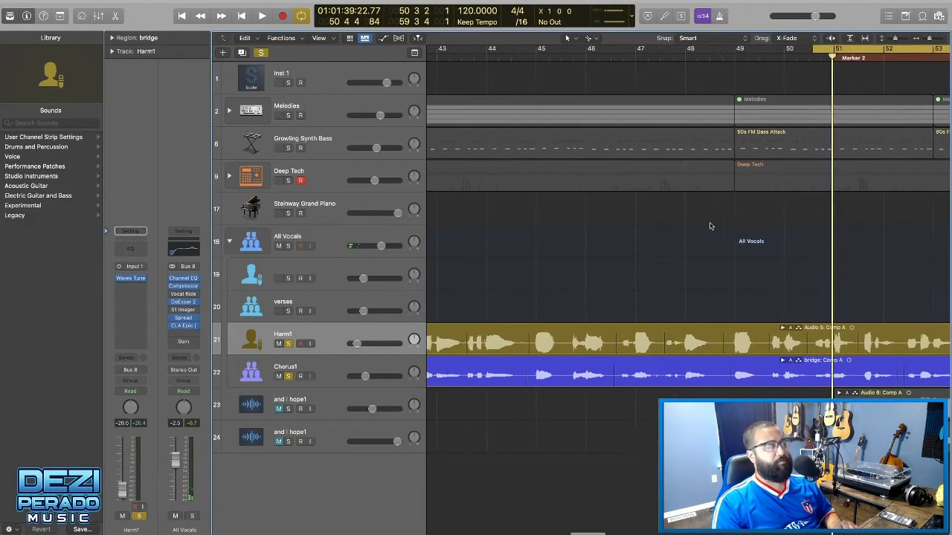
Reorder the vocal tracks so Chorus1 comes first, followed by Harm1 and verses
click(283, 367)
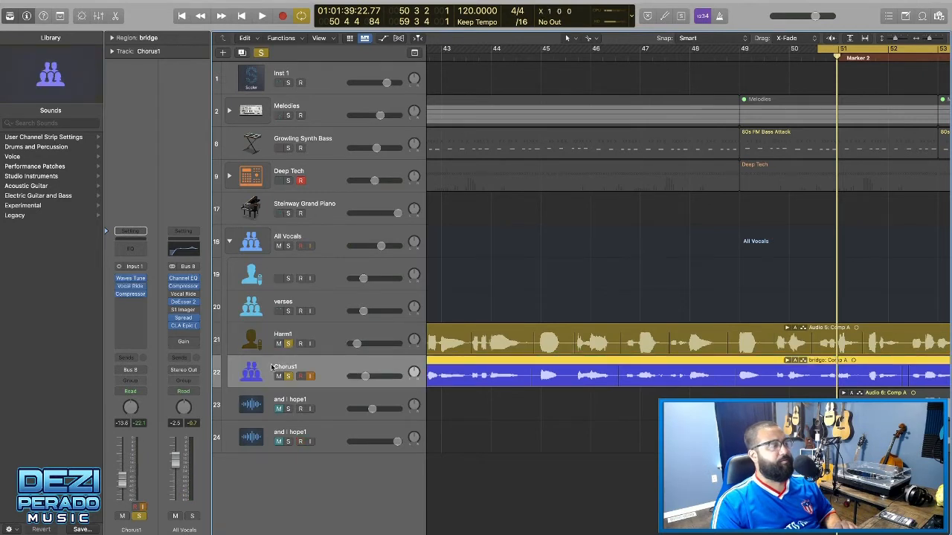
drag(292, 334, 290, 301)
mouse_move(280, 362)
mouse_down()
mouse_move(284, 300)
mouse_move(289, 354)
mouse_up()
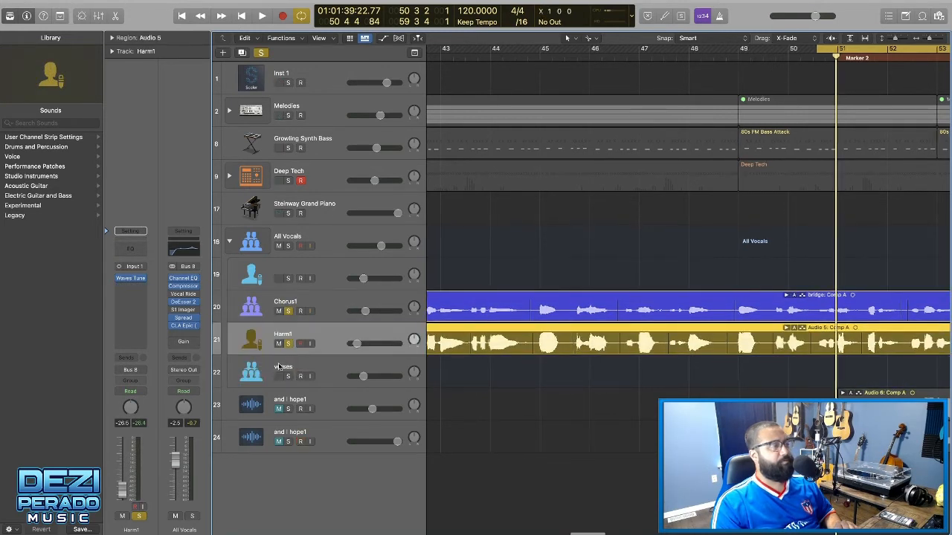
Select the and I hope1 track 23 and replay the soloed Chorus1 and Harm1 comps around bar 51
click(585, 409)
key(space)
scroll(580, 392, left, 5)
key(space)
mouse_move(299, 398)
mouse_down()
mouse_move(301, 363)
mouse_move(301, 405)
mouse_up()
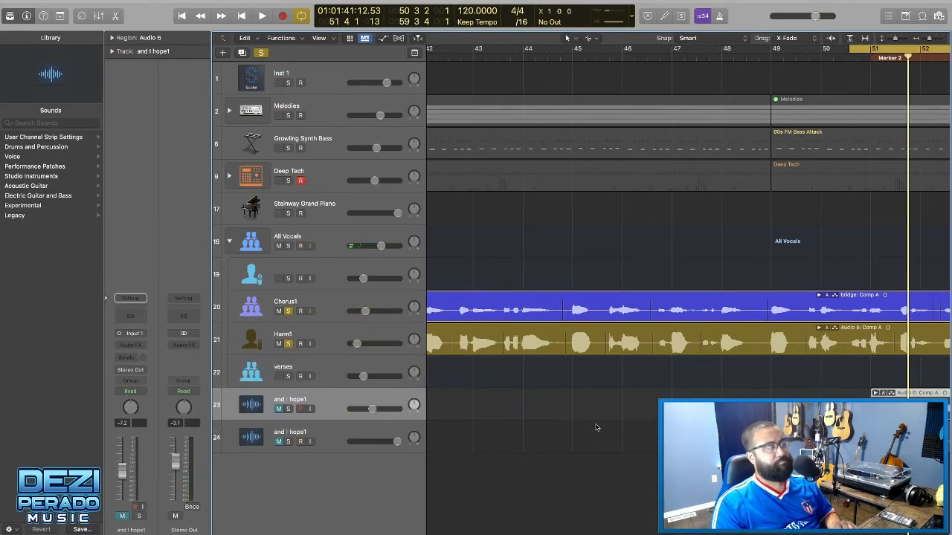
key(space)
scroll(596, 427, right, 5)
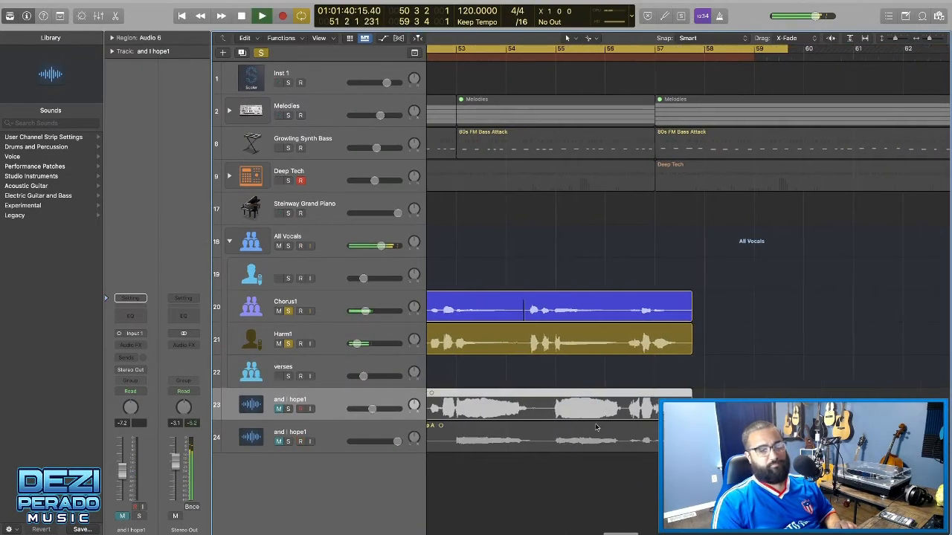
scroll(593, 427, left, 8)
scroll(663, 272, left, 4)
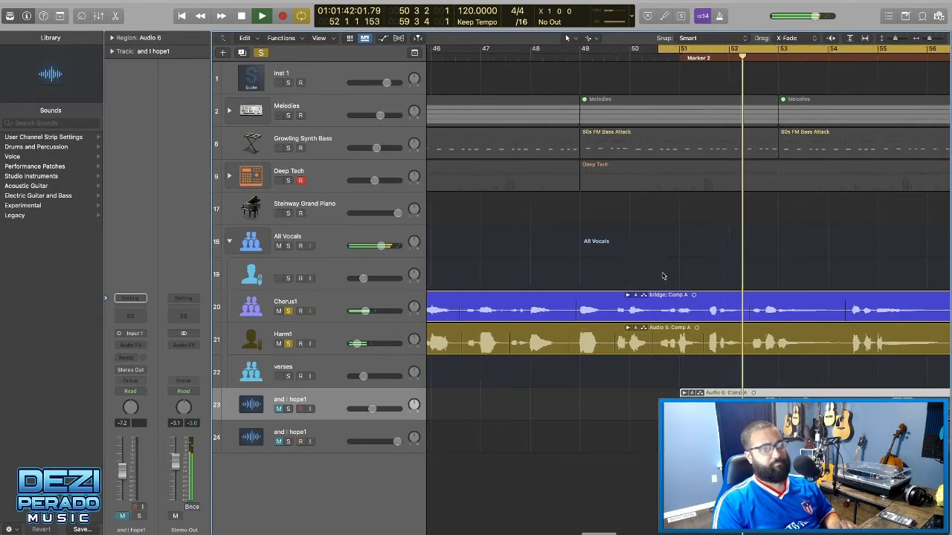
Turn off cycle playback and unsolo Chorus1 and Harm1
click(701, 50)
scroll(628, 141, left, 10)
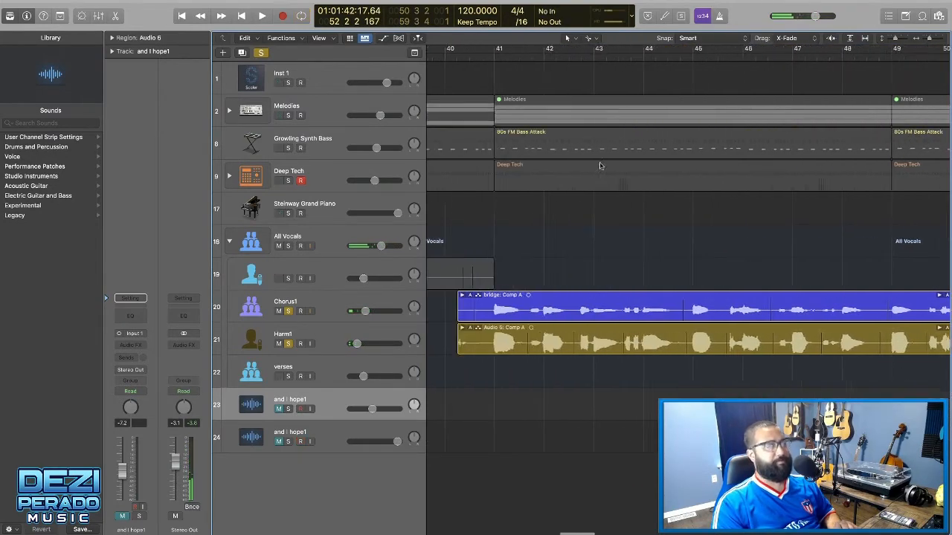
click(289, 311)
click(288, 344)
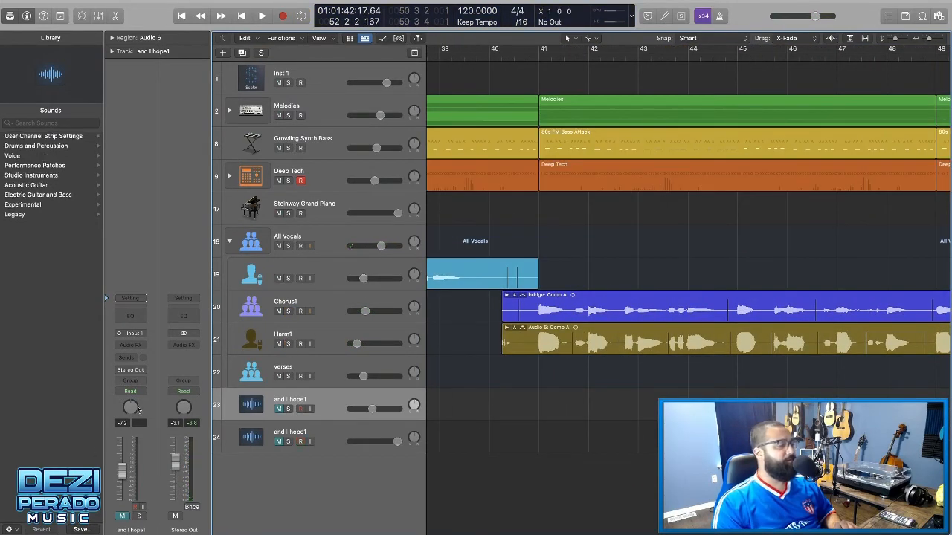
Add the Spread plug-in to Harm1 and set the order of the All Vocals Stereo Spread to 6
click(294, 344)
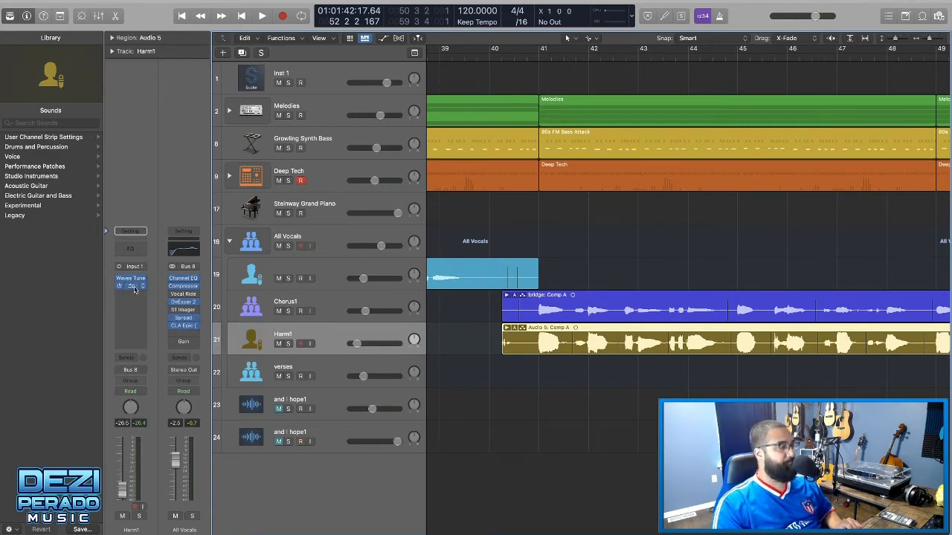
click(185, 318)
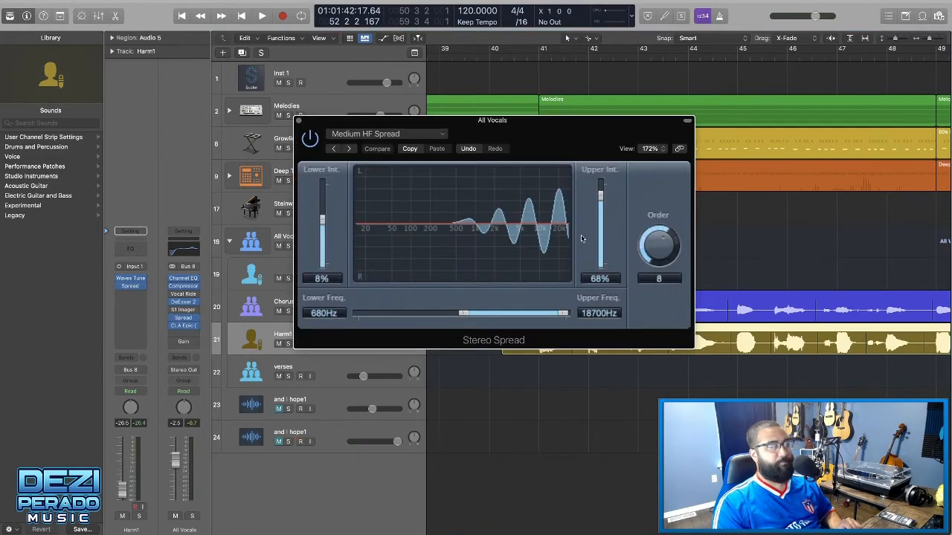
drag(660, 255, 661, 269)
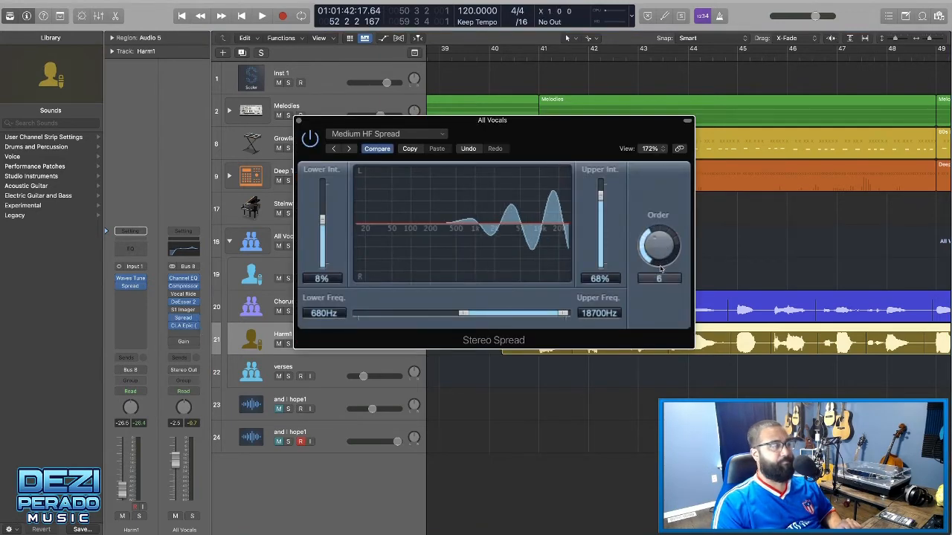
click(298, 120)
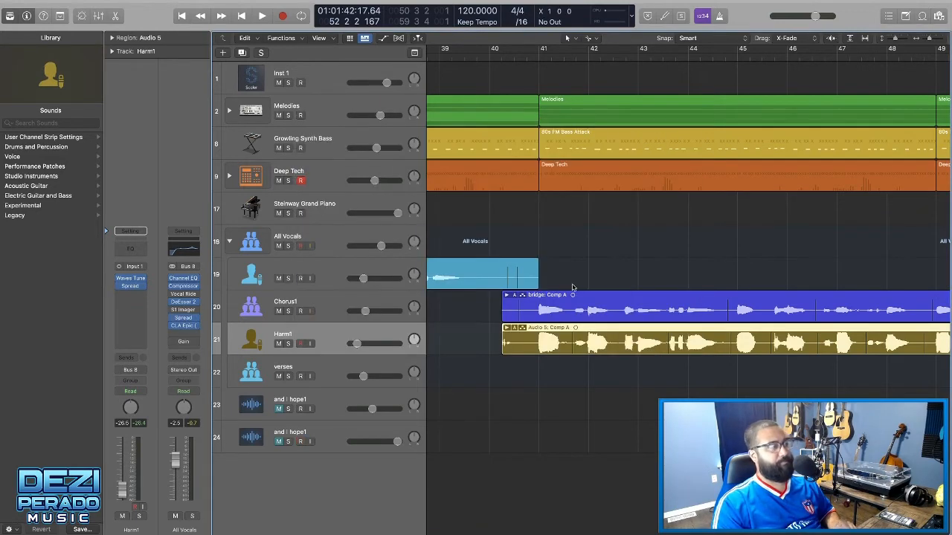
Play the full mix from about bar 41 and lower the Harm1 volume to -30.0 dB
key(space)
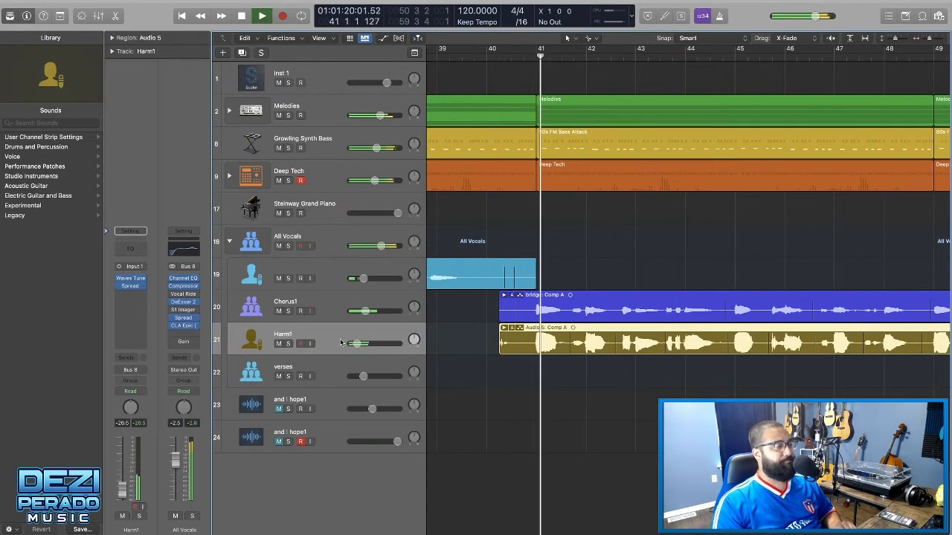
click(325, 299)
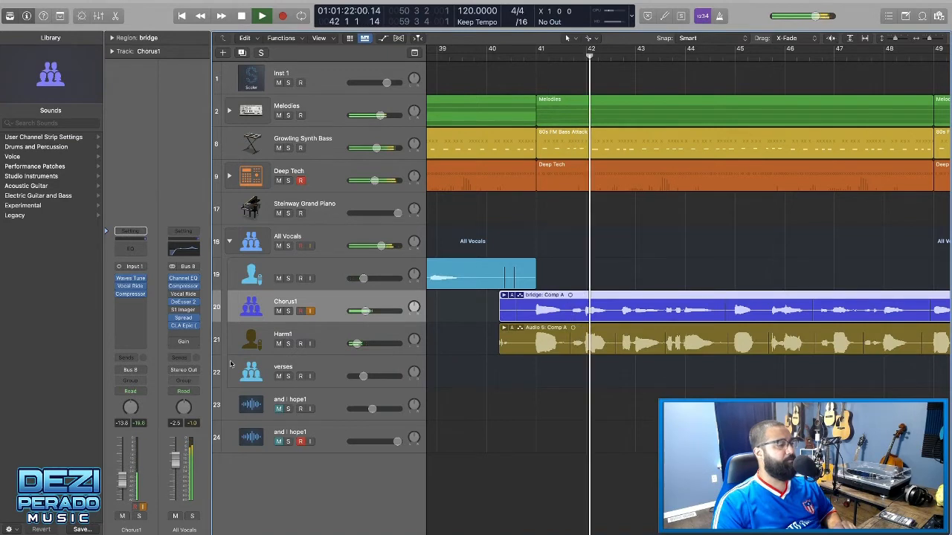
click(284, 338)
drag(121, 489, 122, 493)
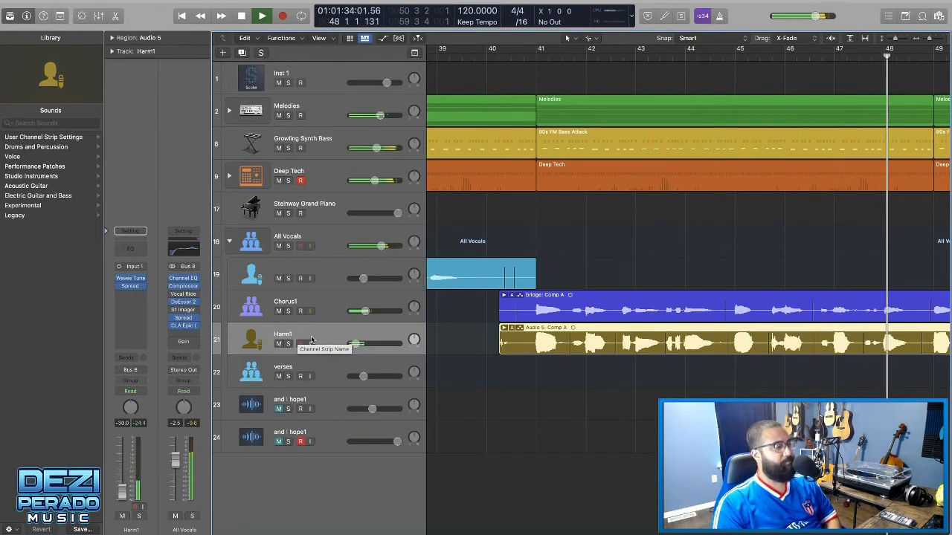
Split the Chorus1 and Harm1 regions just before bar 41 and remove the short leading pieces
mouse_move(523, 357)
mouse_down()
mouse_move(463, 301)
mouse_move(506, 353)
mouse_up()
super+click(533, 312)
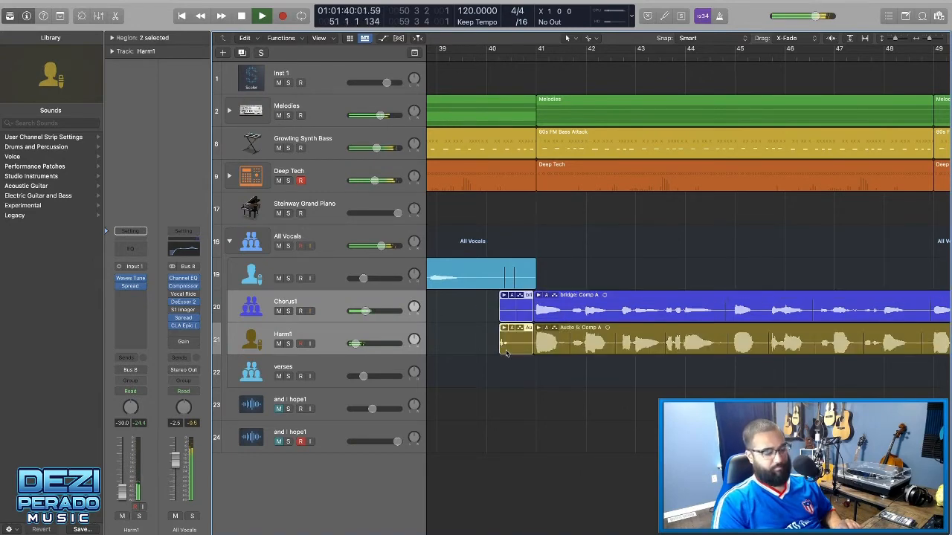
Listen to the Chorus1 and Harm1 vocals in the full mix up to about bar 57, and stop playback
scroll(585, 361, right, 10)
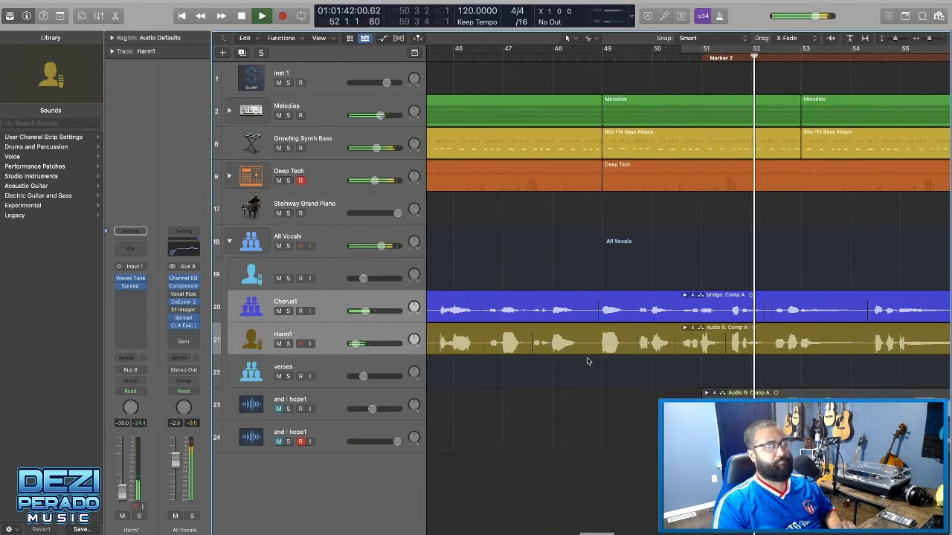
scroll(586, 361, left, 2)
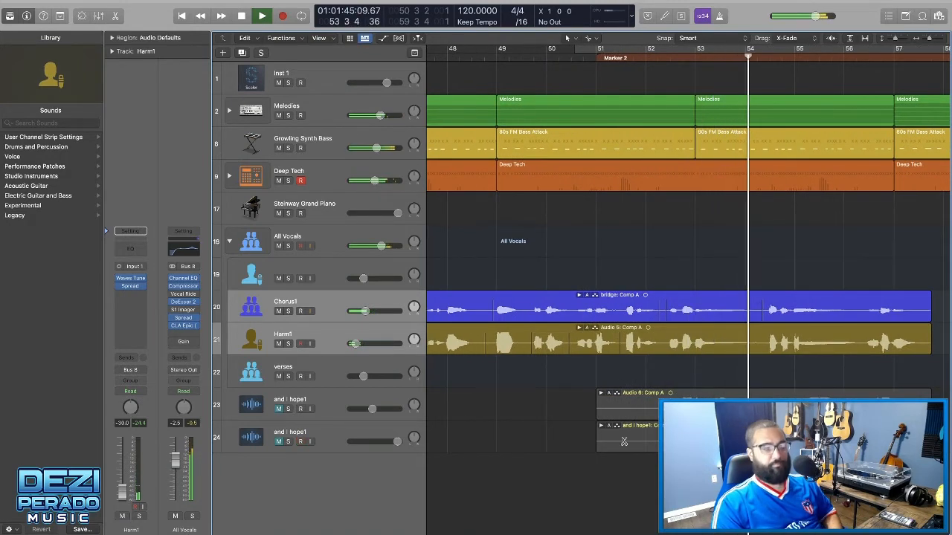
scroll(610, 388, right, 2)
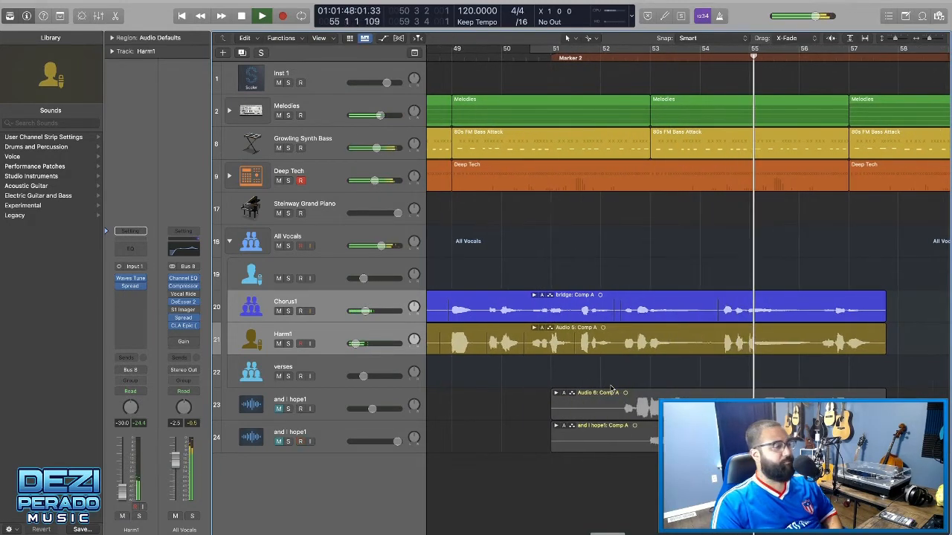
scroll(609, 388, right, 3)
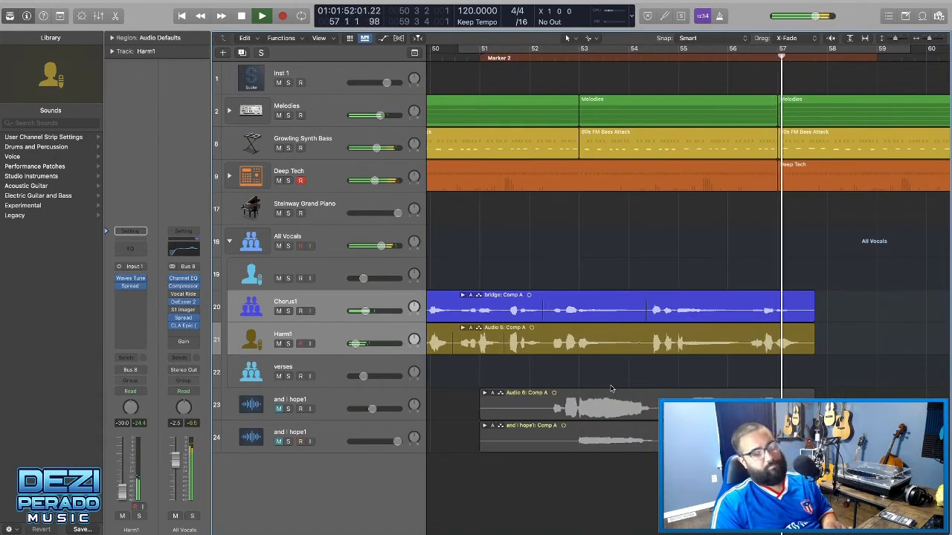
key(space)
Expand the Harm1 takes and use Take 6 for the phrase from about bar 54 beat 2 to bar 56
click(500, 337)
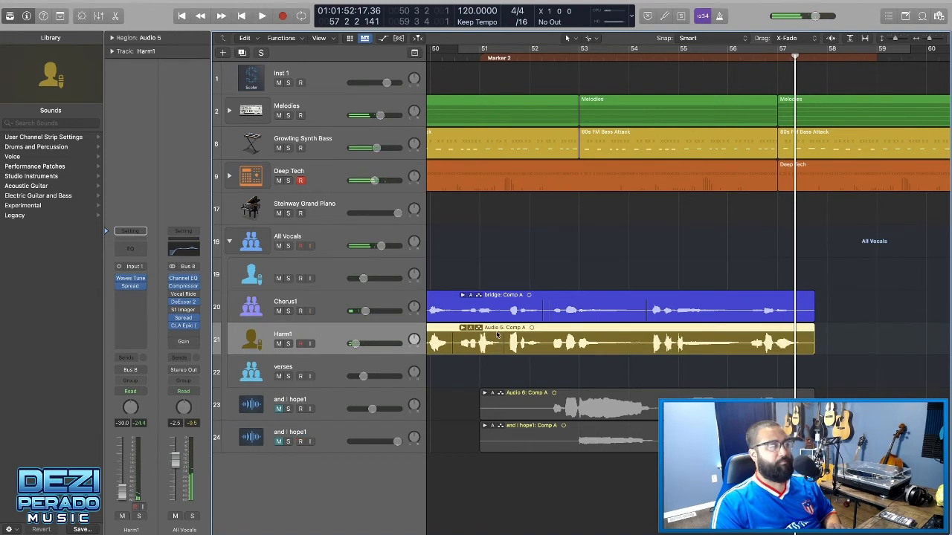
click(462, 328)
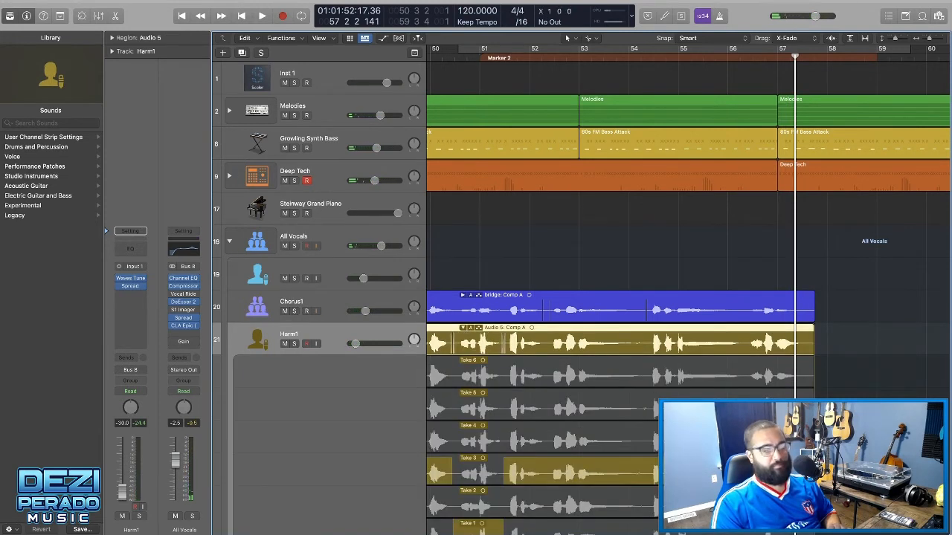
drag(649, 369, 743, 375)
key(space)
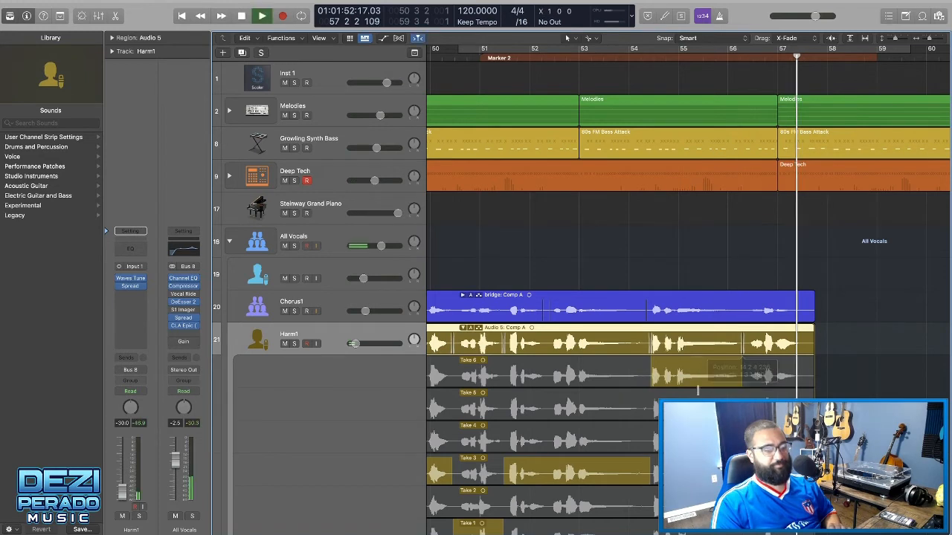
Set the cycle to start at bar 54, play it and solo Harm1
drag(633, 53, 804, 59)
key(space)
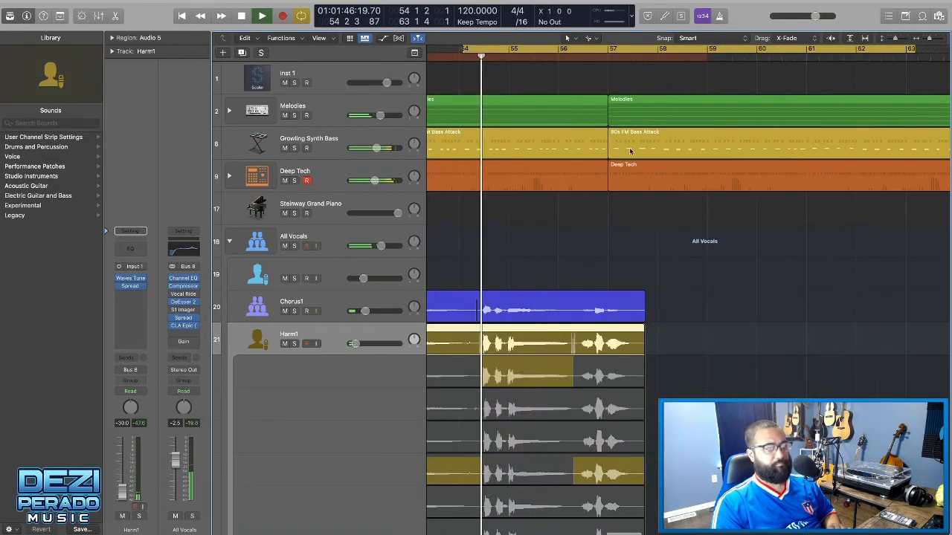
scroll(646, 252, left, 4)
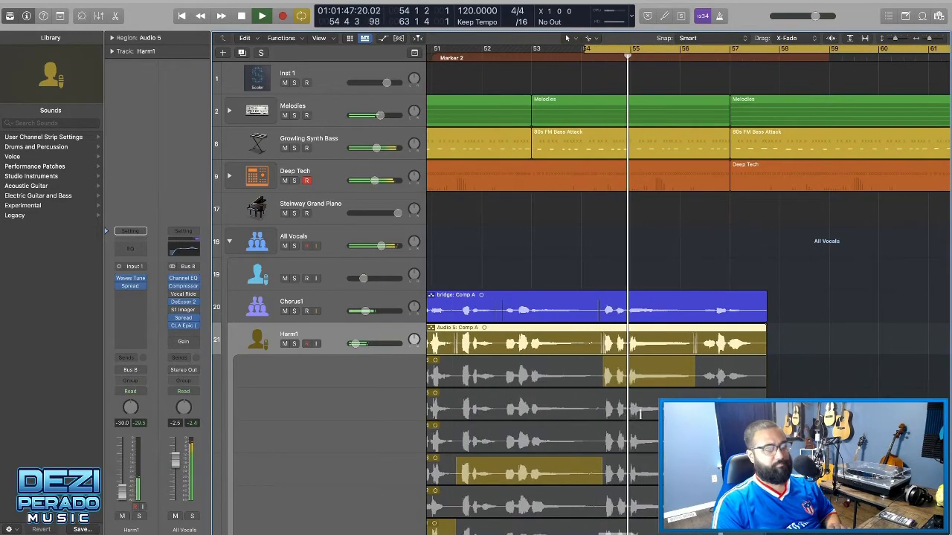
click(294, 343)
Audition Takes 3 and 5 in turn for the Harm1 phrase between bars 54 and 56
click(655, 461)
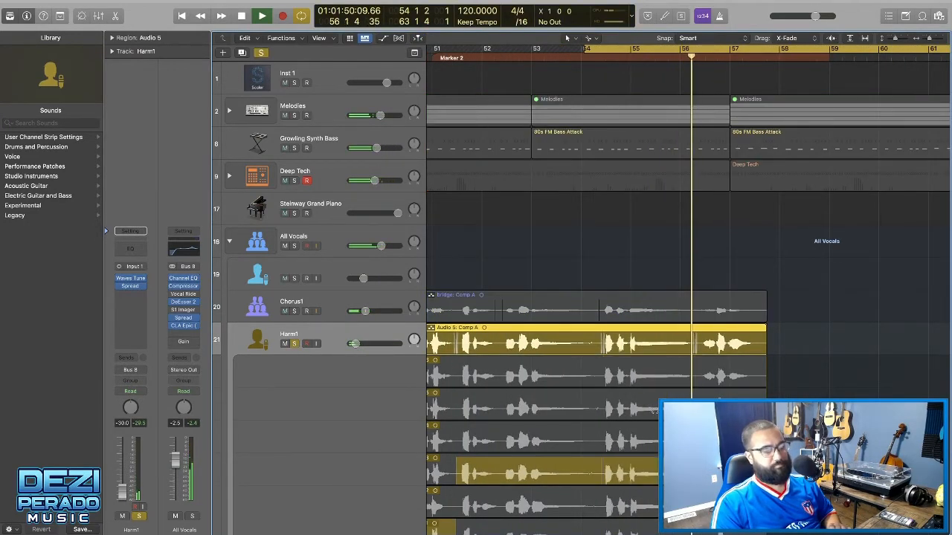
key(space)
key(space)
scroll(622, 431, left, 1)
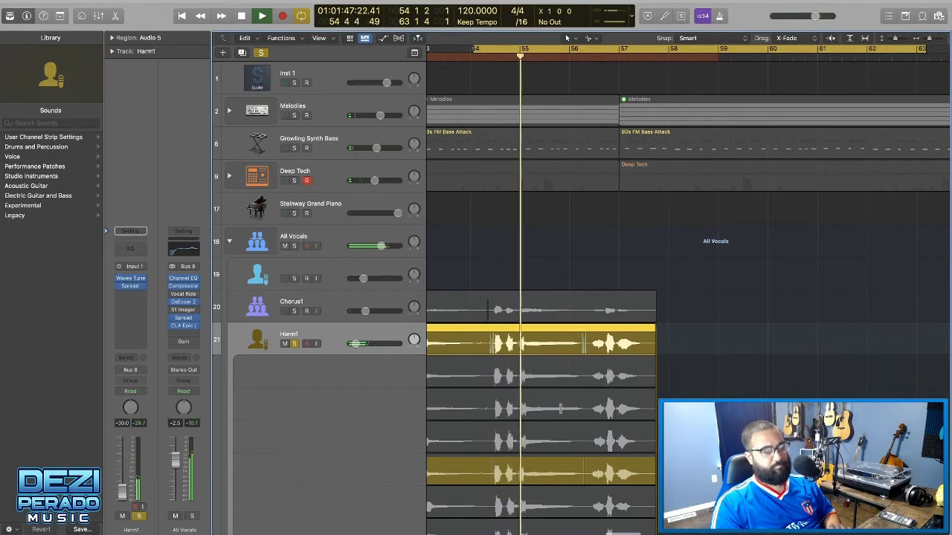
click(503, 408)
key(space)
key(space)
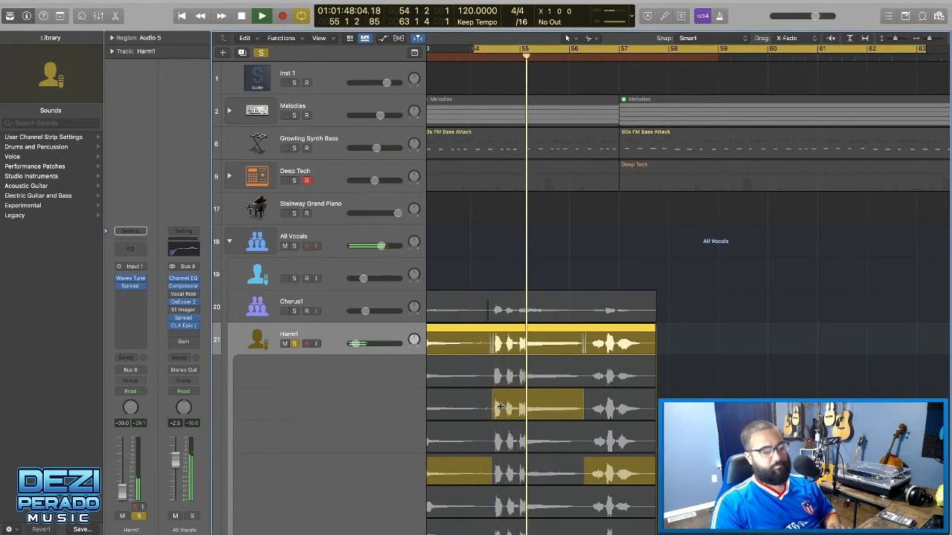
Use Take 4 for the Harm1 phrase between bars 54 and 56 and play it from the cycle start
click(538, 441)
key(space)
key(space)
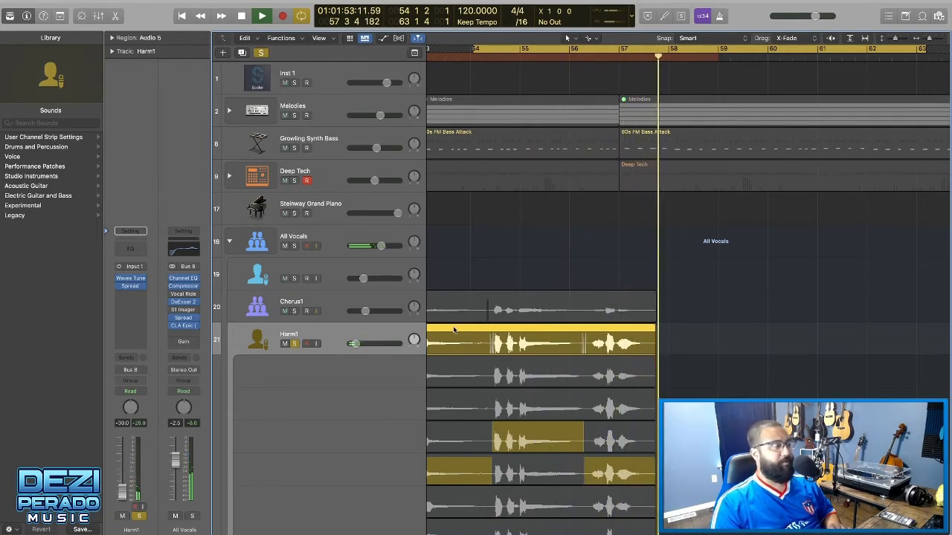
Collapse the Harm1 takes and extend the cycle so it starts near bar 51 beat 4
key(space)
scroll(521, 332, left, 8)
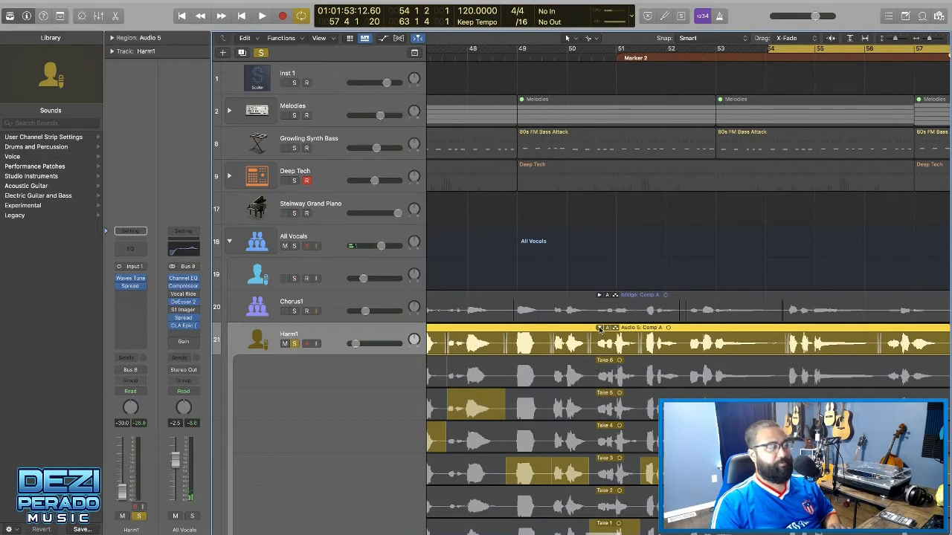
click(599, 328)
scroll(495, 399, right, 1)
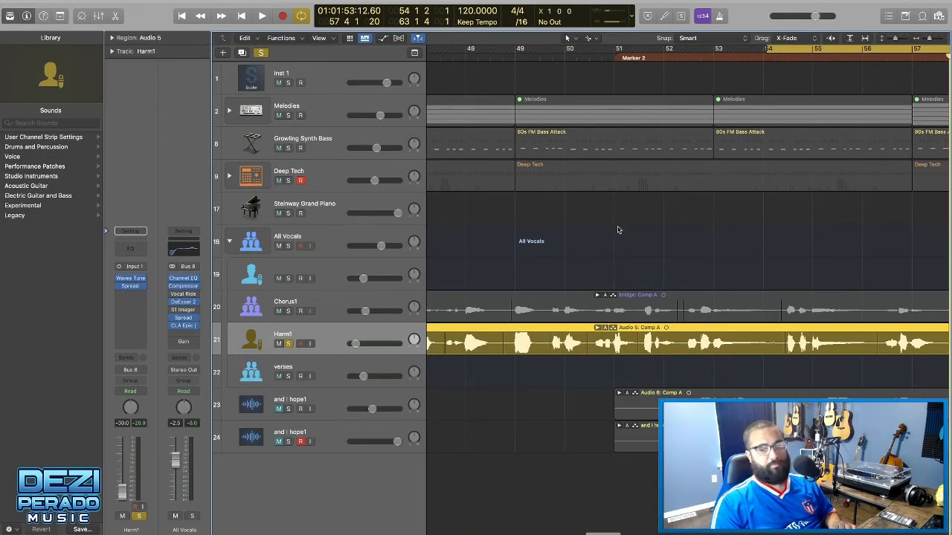
drag(780, 48, 658, 62)
Clear the Chorus1 and Harm1 solos and solo the upper and I hope1 track
click(288, 311)
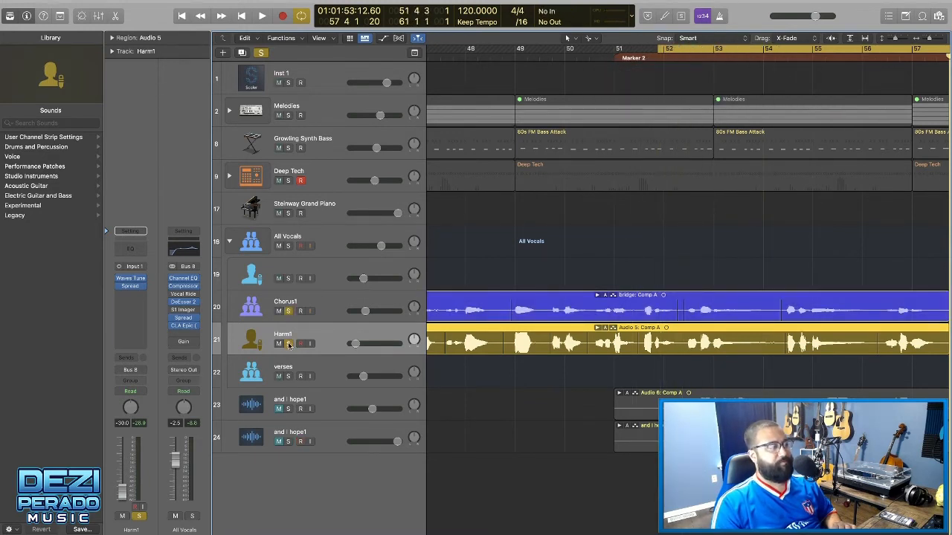
click(288, 311)
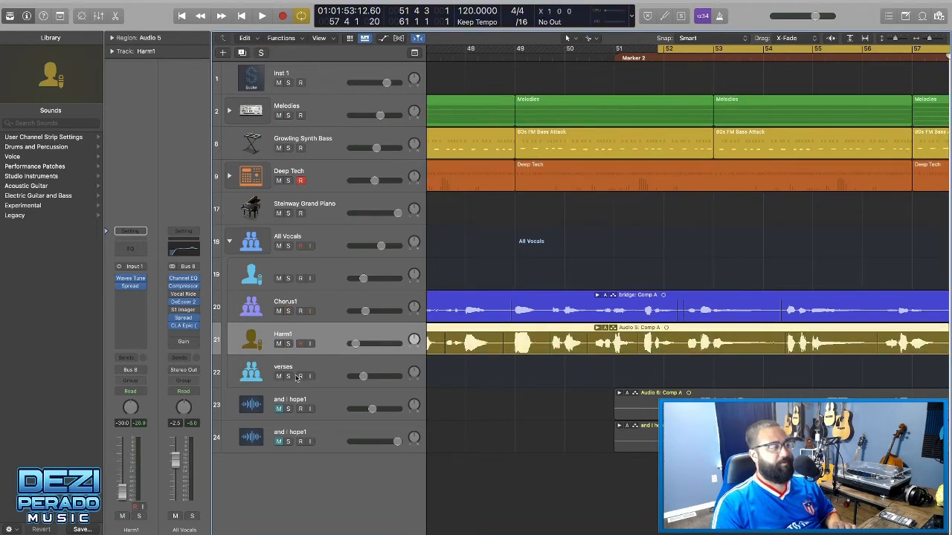
click(289, 409)
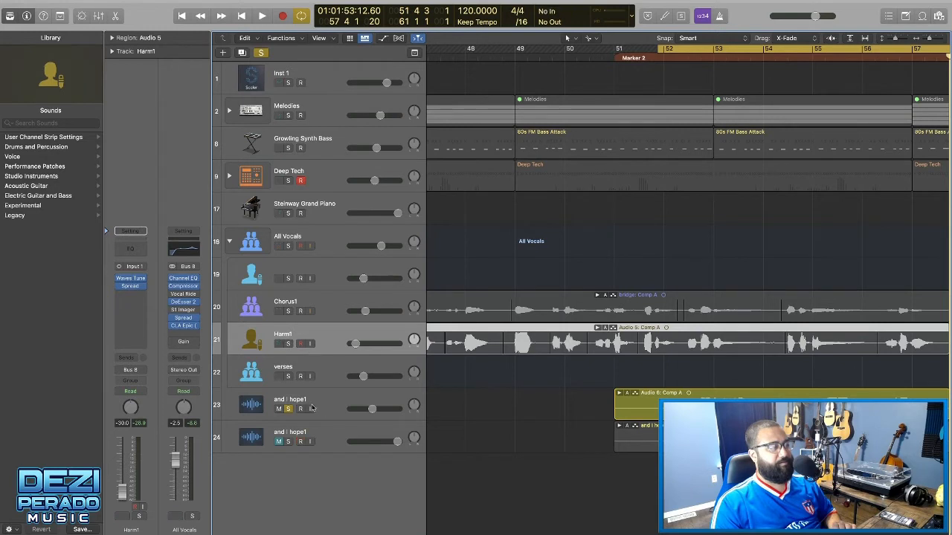
click(296, 403)
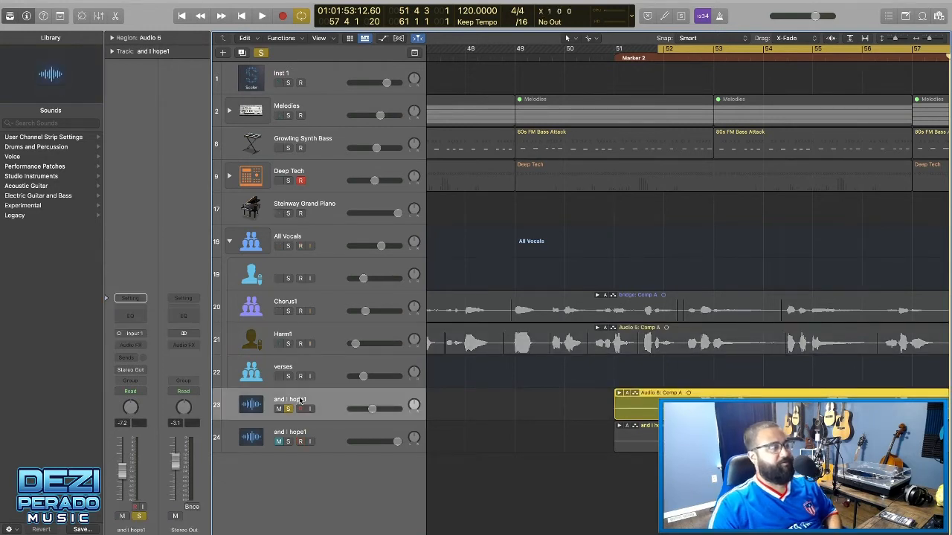
Move both and I hope1 tracks into the All Vocals stack, between Harm1 and verses
drag(300, 398, 323, 367)
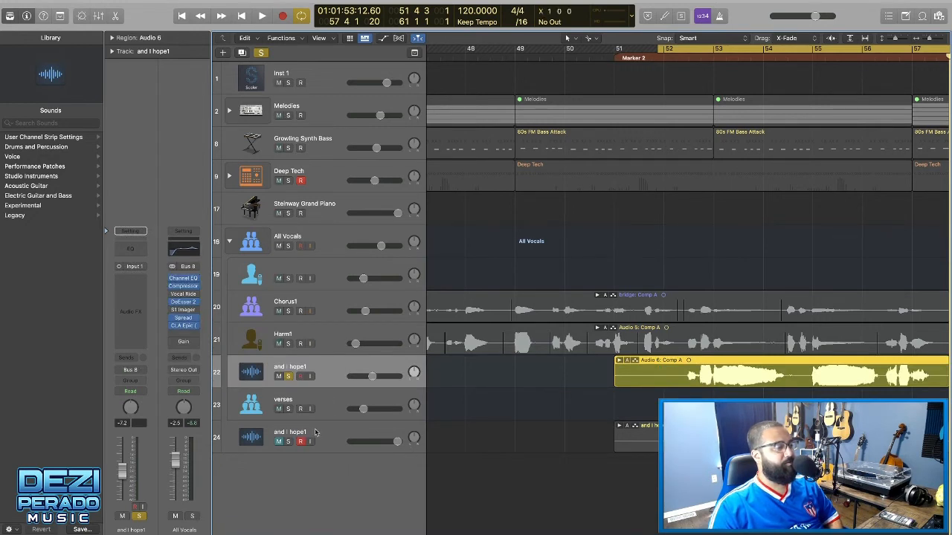
drag(322, 434, 324, 402)
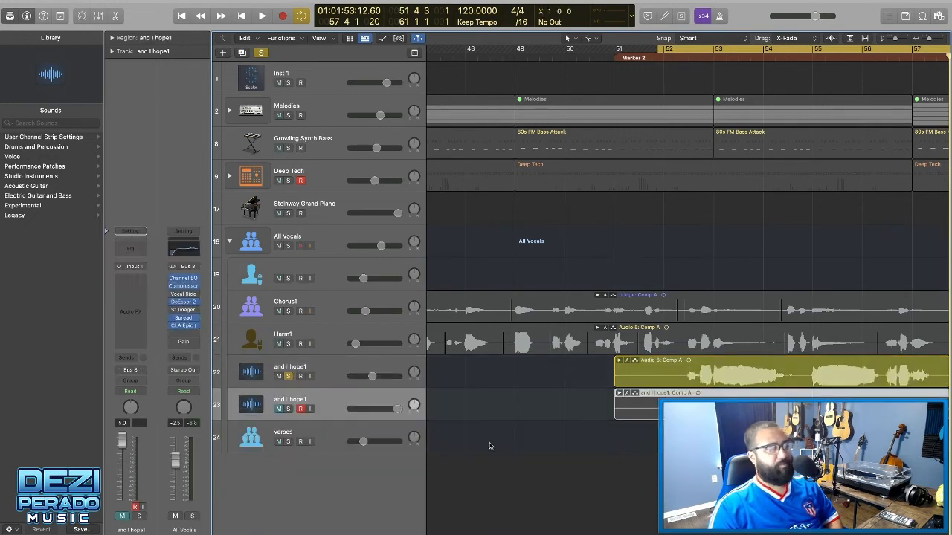
scroll(470, 442, right, 3)
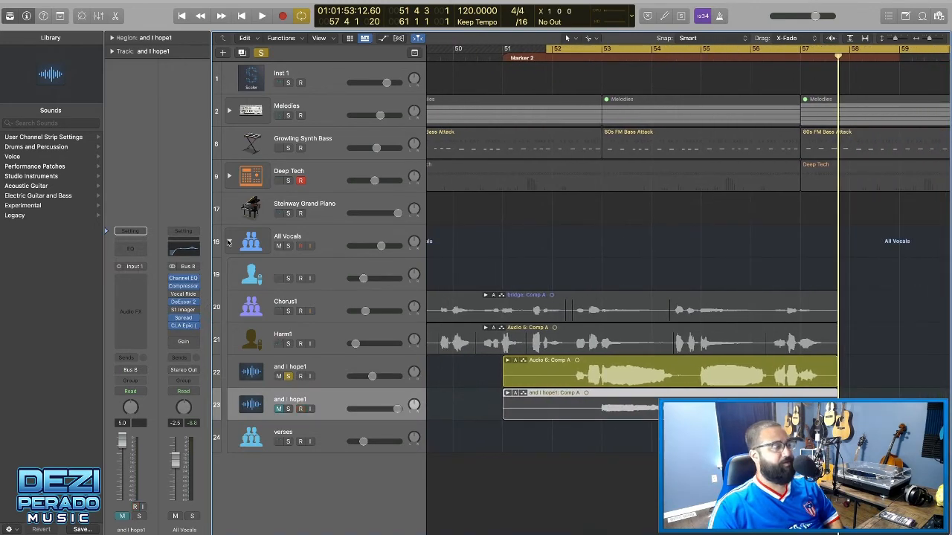
click(229, 242)
click(228, 243)
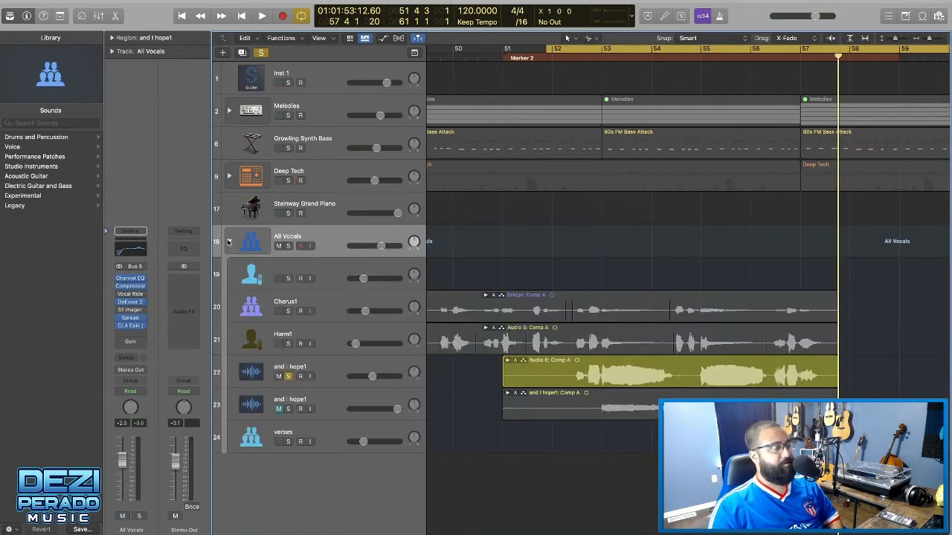
Add Vocal Rider after Spread on the Harm1 channel and play the cycle
click(321, 366)
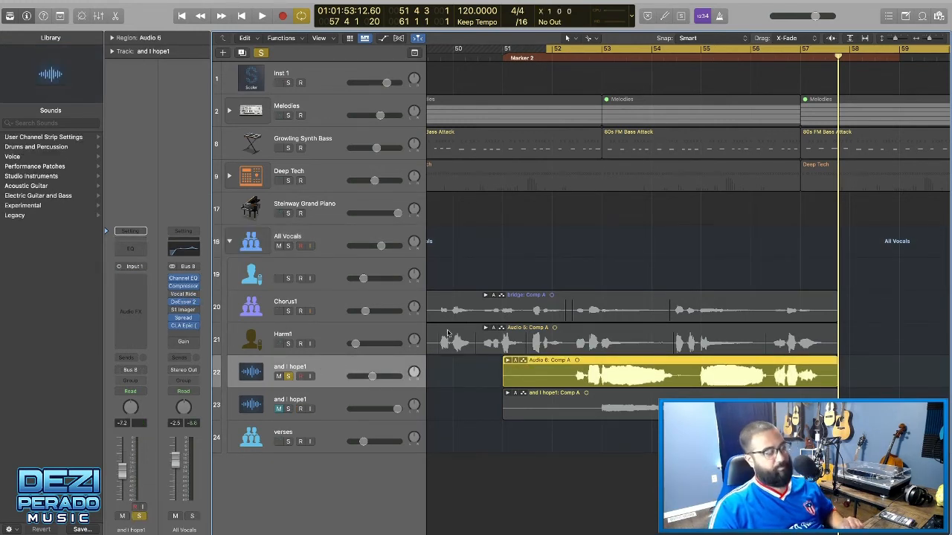
click(319, 332)
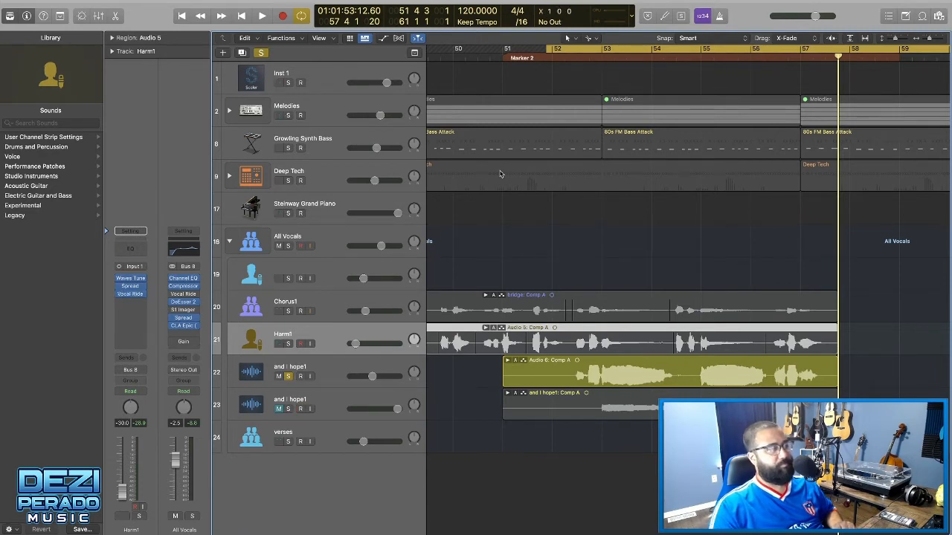
key(space)
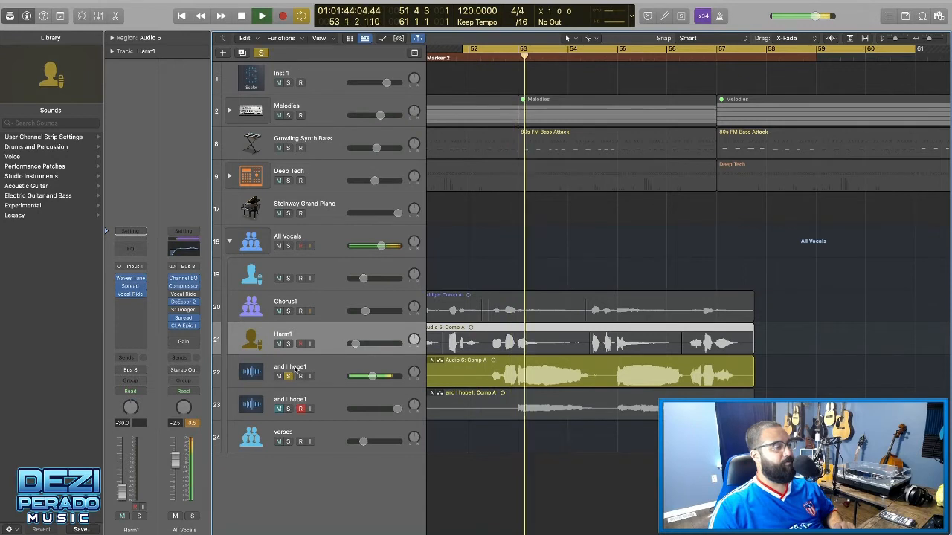
Unsolo and mute the upper and I hope1 track, and check Harm1 both soloed and in the full mix
click(290, 375)
click(278, 376)
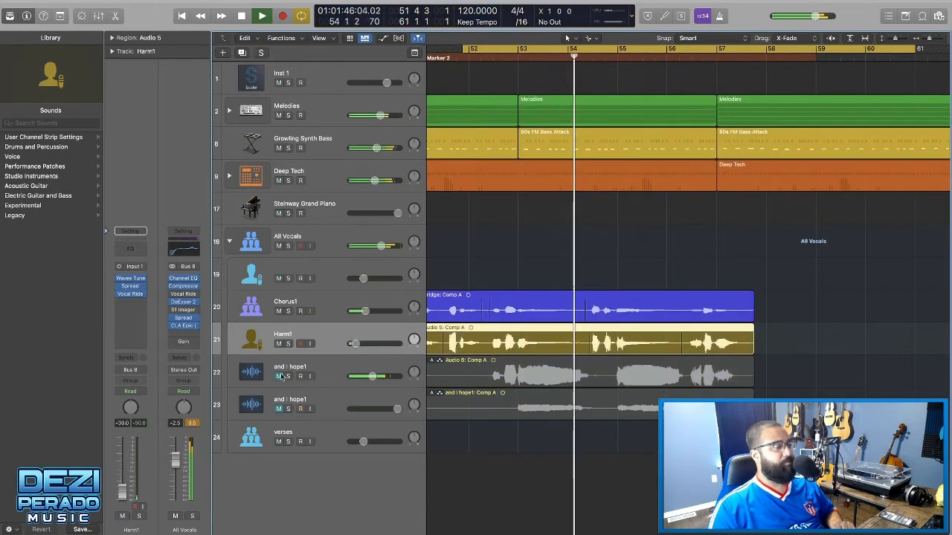
click(279, 343)
click(278, 344)
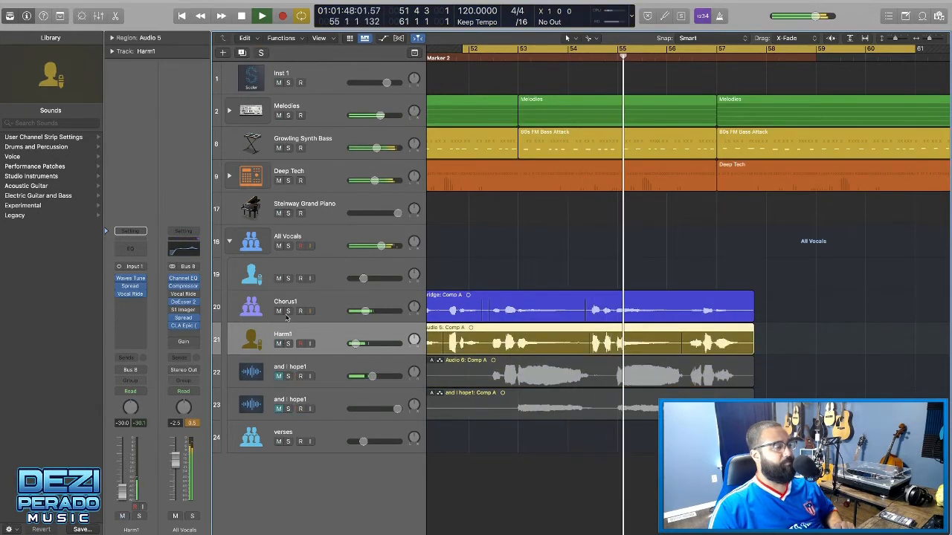
click(288, 343)
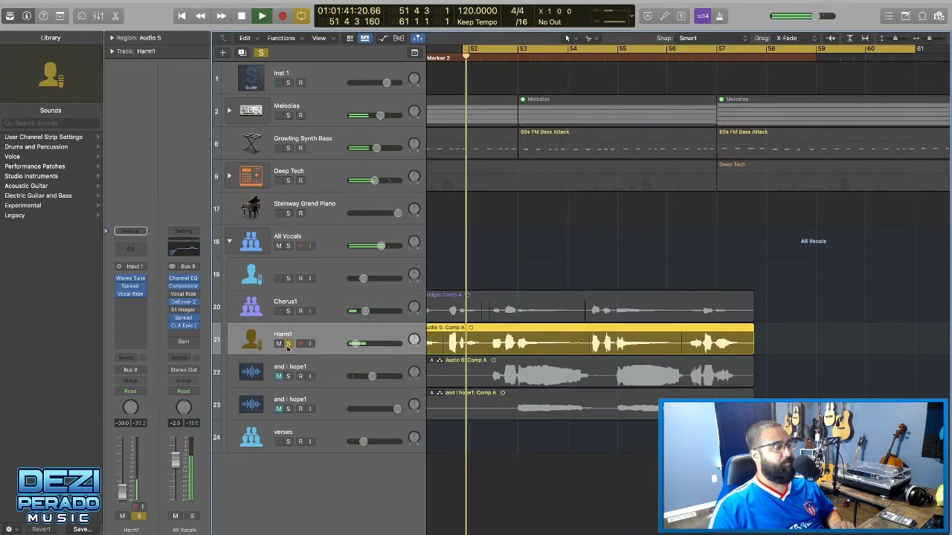
click(287, 344)
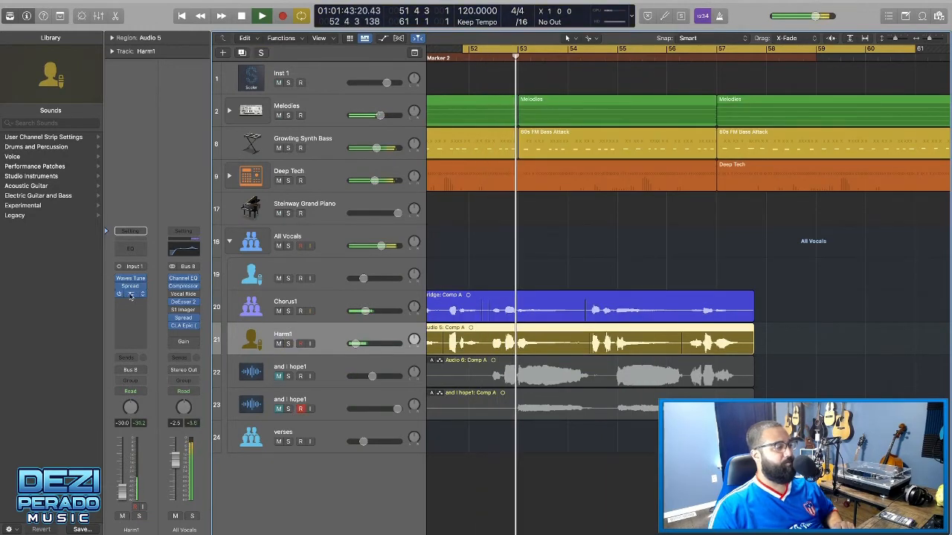
Open Vocal Rider on Harm1 and set its side chain source to Bus 32
click(131, 293)
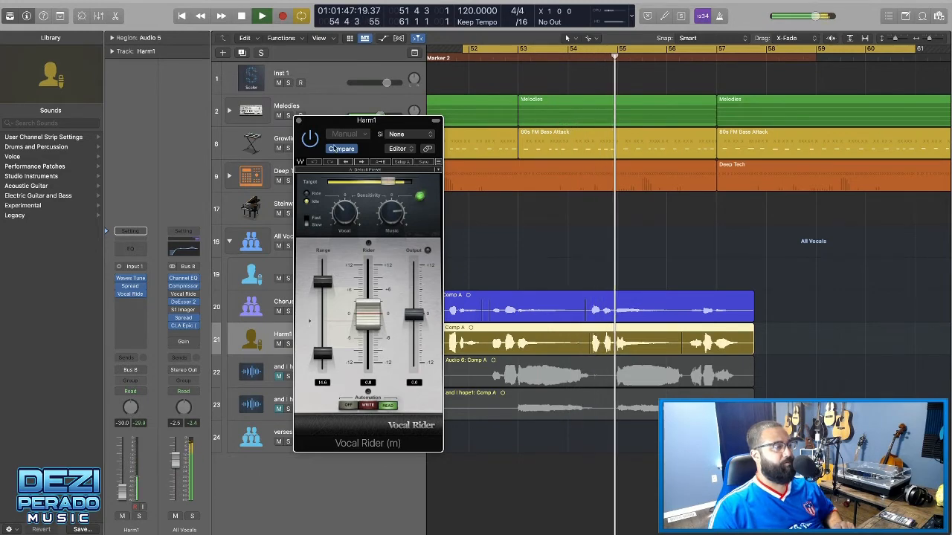
drag(352, 122, 561, 116)
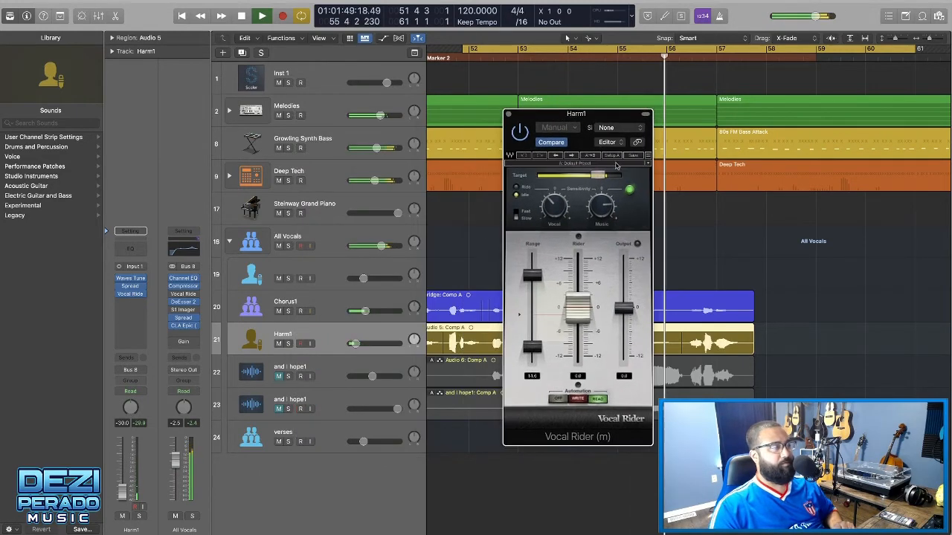
click(611, 126)
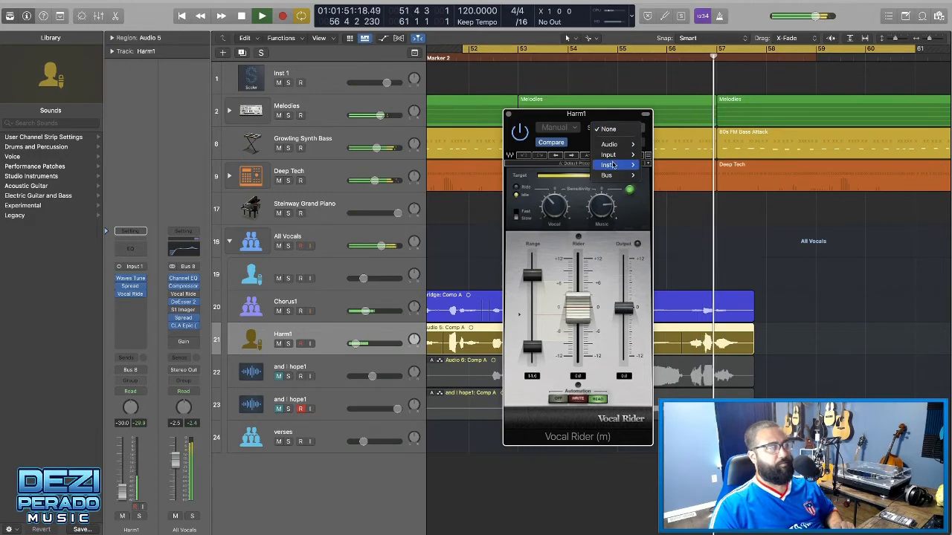
mouse_move(618, 169)
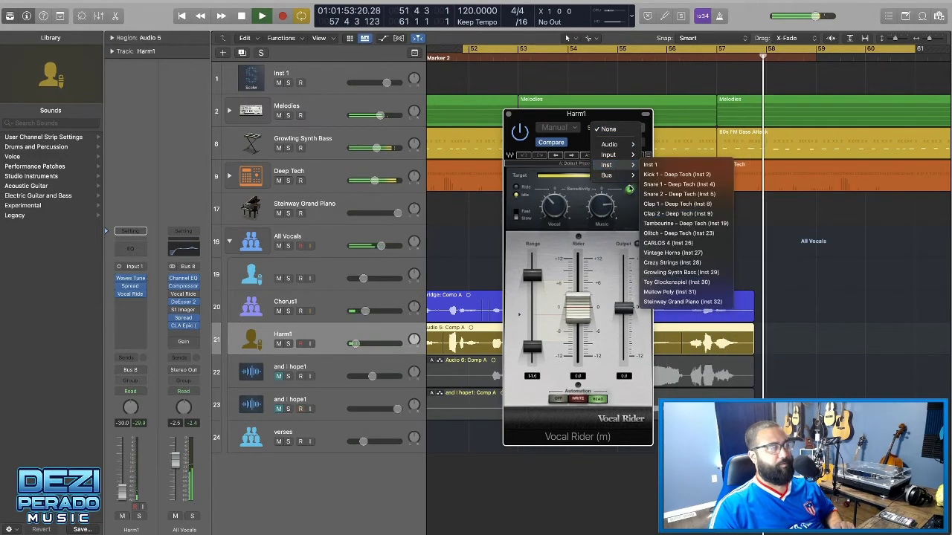
click(654, 253)
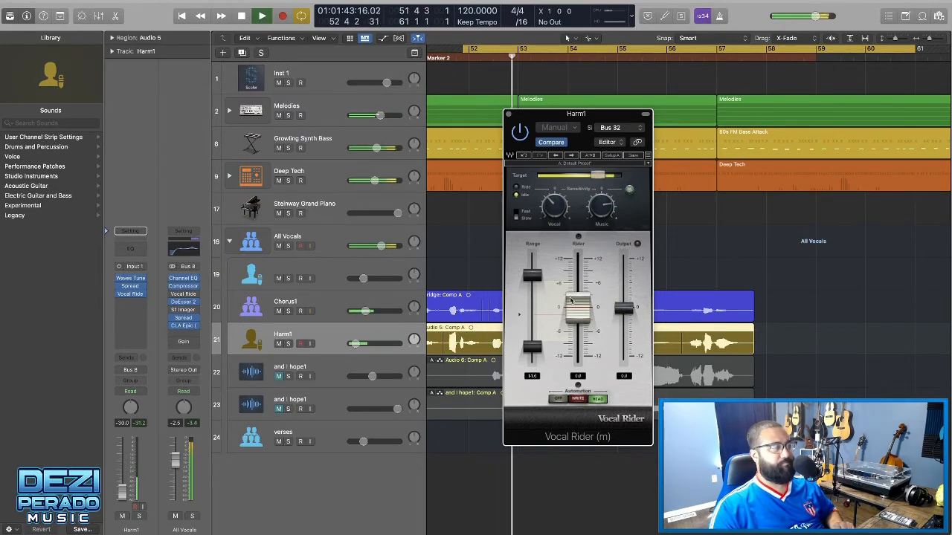
Raise Vocal Rider's Music and Vocal sensitivity on Harm1, lower its target level and set its response to Fast
drag(603, 206, 604, 171)
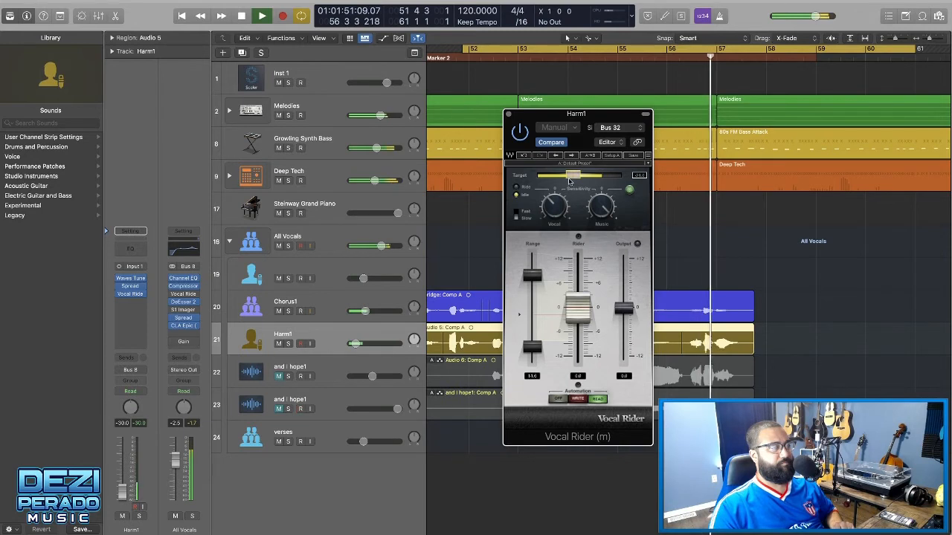
drag(555, 208, 555, 197)
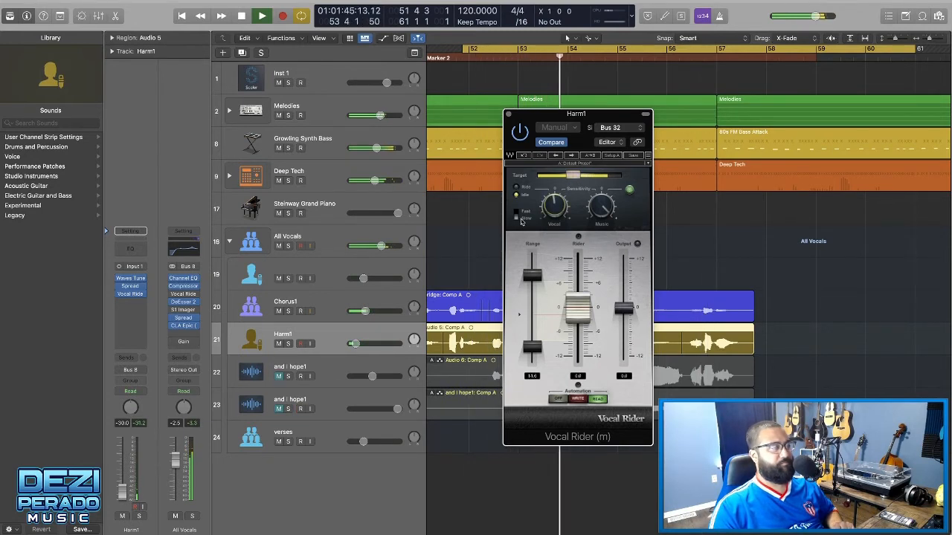
click(517, 216)
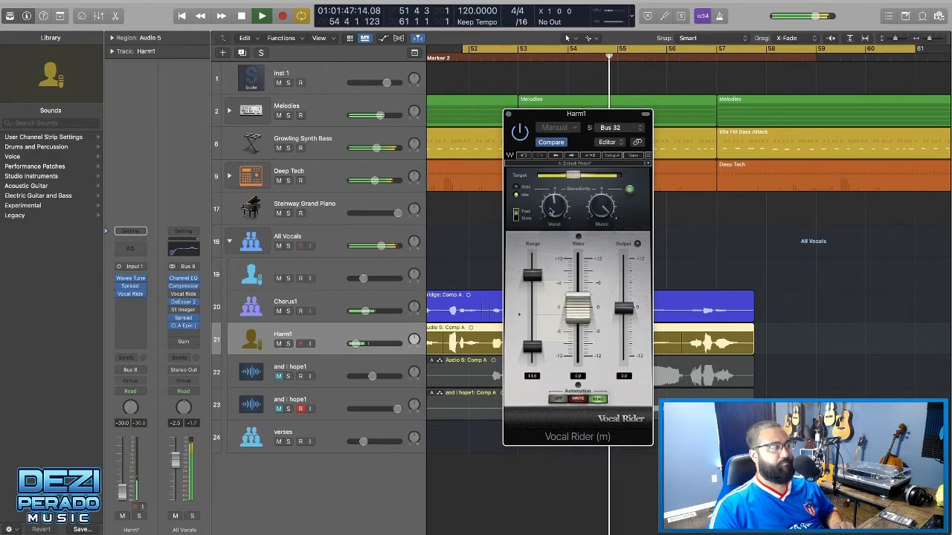
mouse_move(555, 206)
mouse_down()
mouse_move(555, 222)
mouse_move(555, 190)
mouse_up()
key(Return)
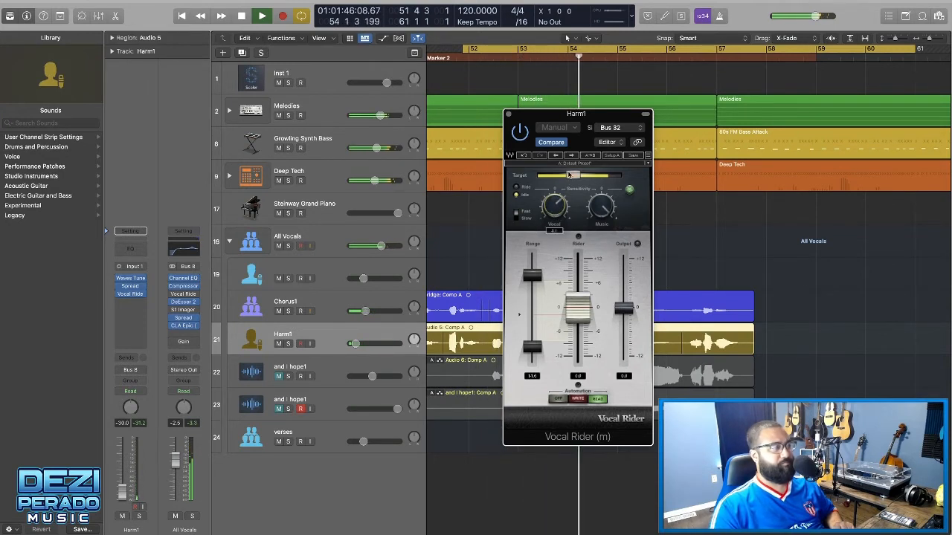
Set Vocal Rider's automation to Write and lower its target level further while the cycle plays
mouse_move(572, 175)
mouse_down()
mouse_move(537, 175)
mouse_move(585, 176)
mouse_up()
click(578, 400)
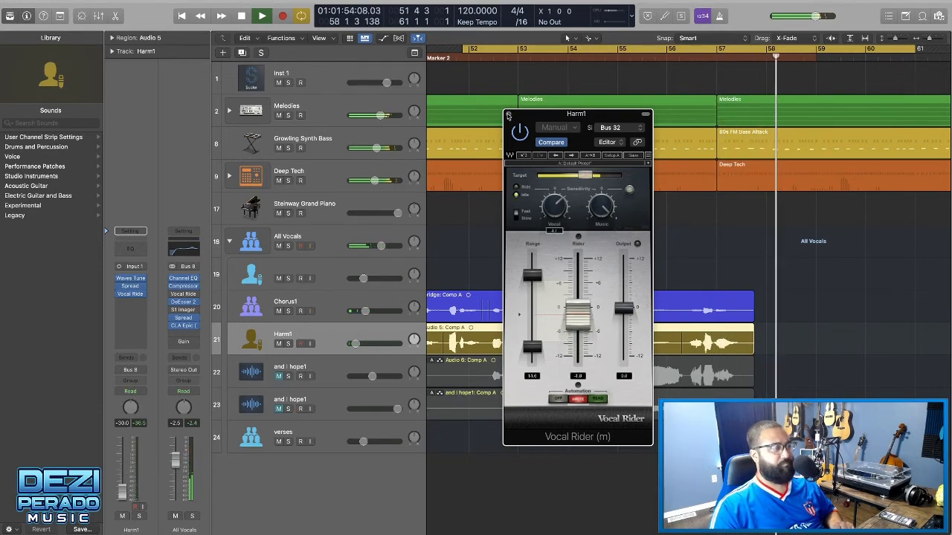
drag(587, 180, 568, 179)
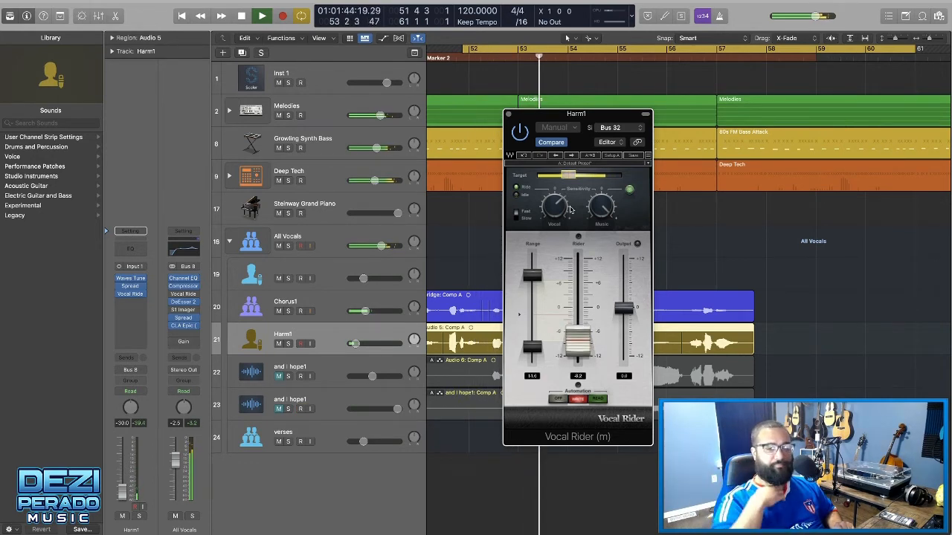
key(space)
key(space)
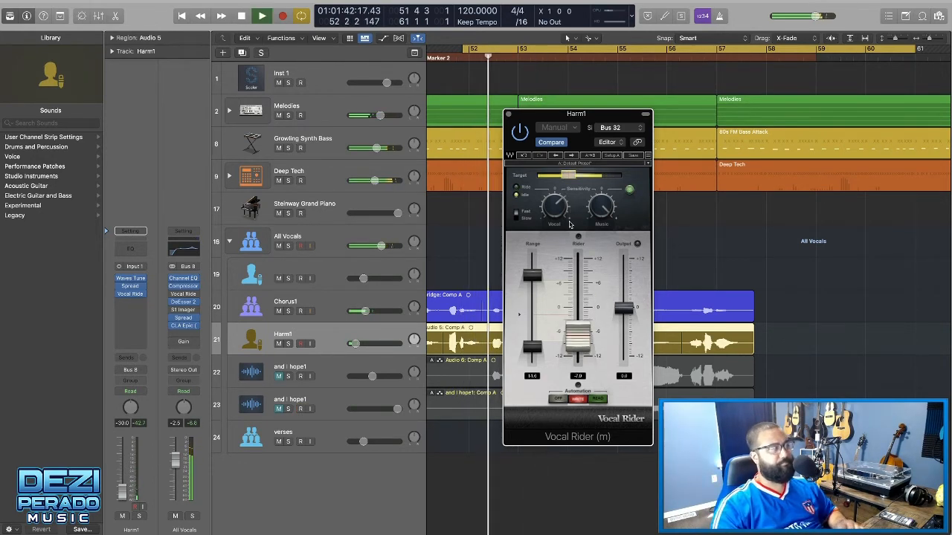
click(507, 115)
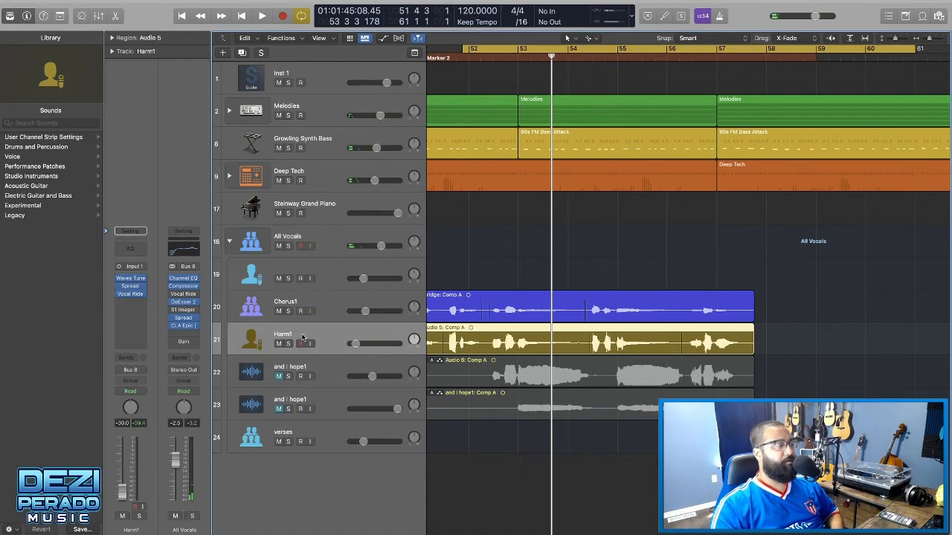
Check the Chorus1 channel for comparison and raise the Harm1 volume to -17.0 dB while playing the cycle
click(322, 303)
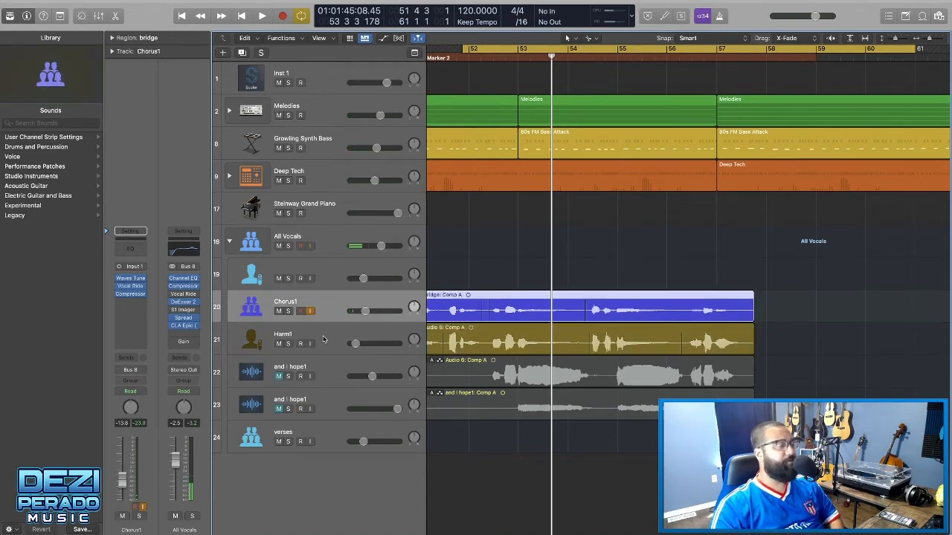
click(325, 337)
key(space)
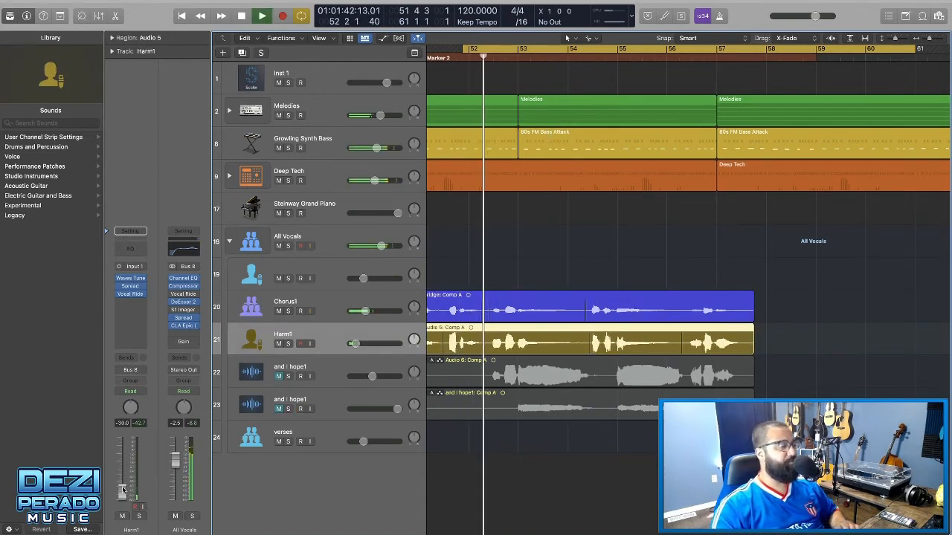
drag(121, 495, 121, 483)
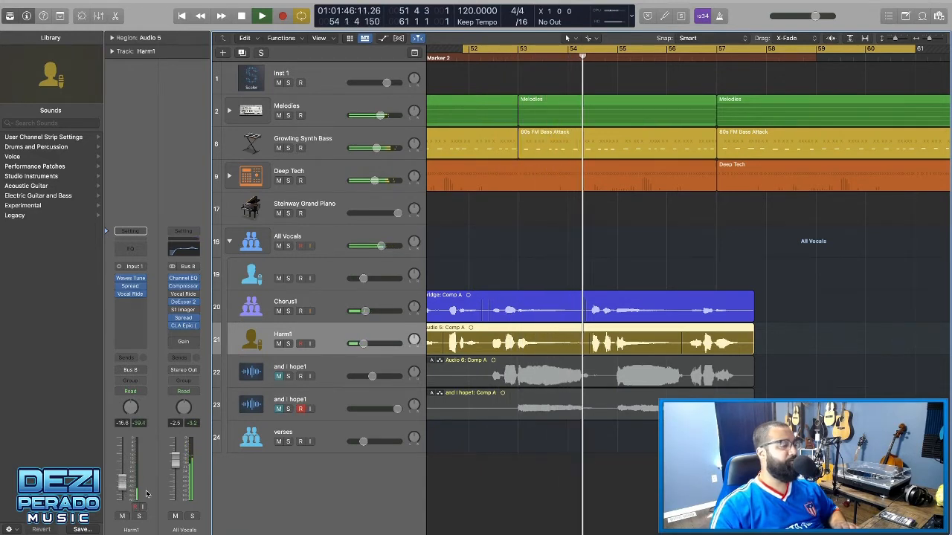
drag(126, 485, 123, 485)
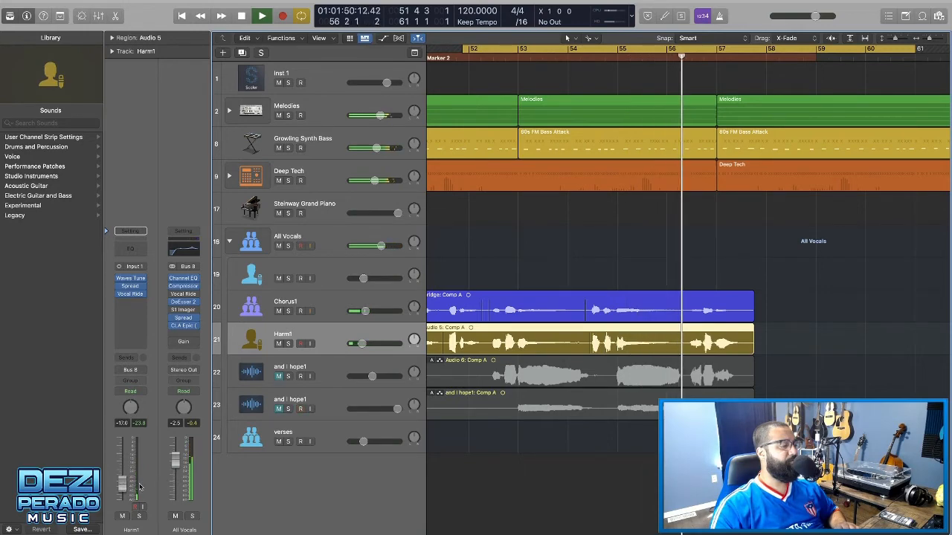
key(Return)
scroll(377, 420, left, 2)
scroll(377, 420, left, 2)
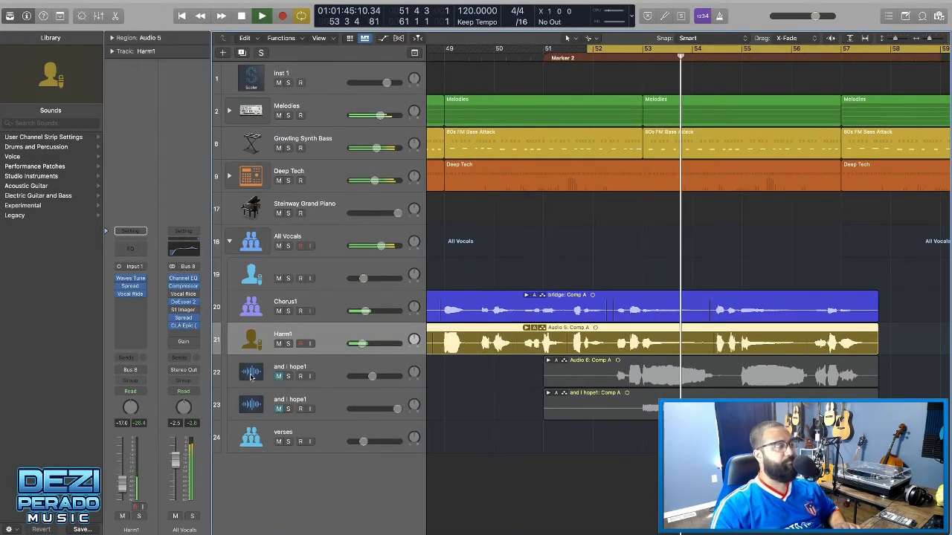
Copy Waves Tune, Spread and Vocal Rider onto both "and I hope1" channels, leaving Spread bypassed
click(325, 381)
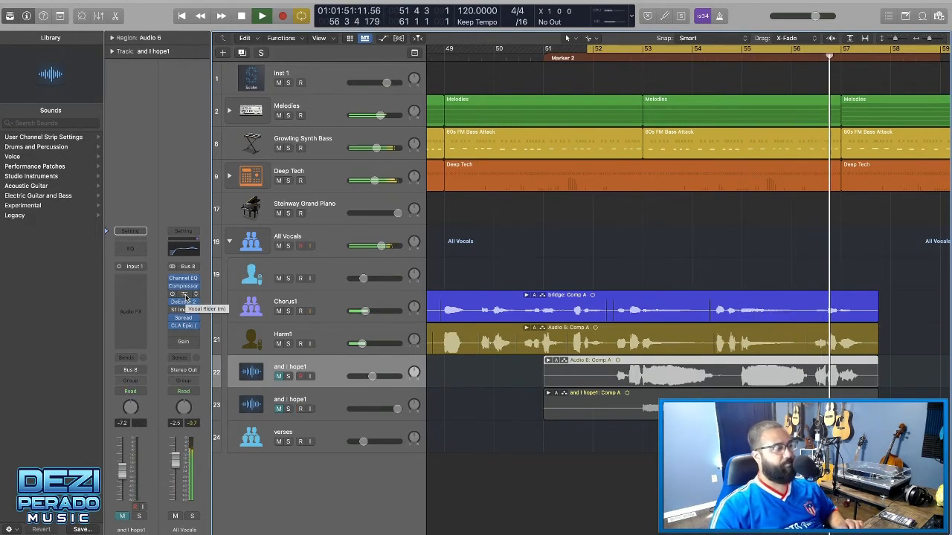
click(98, 18)
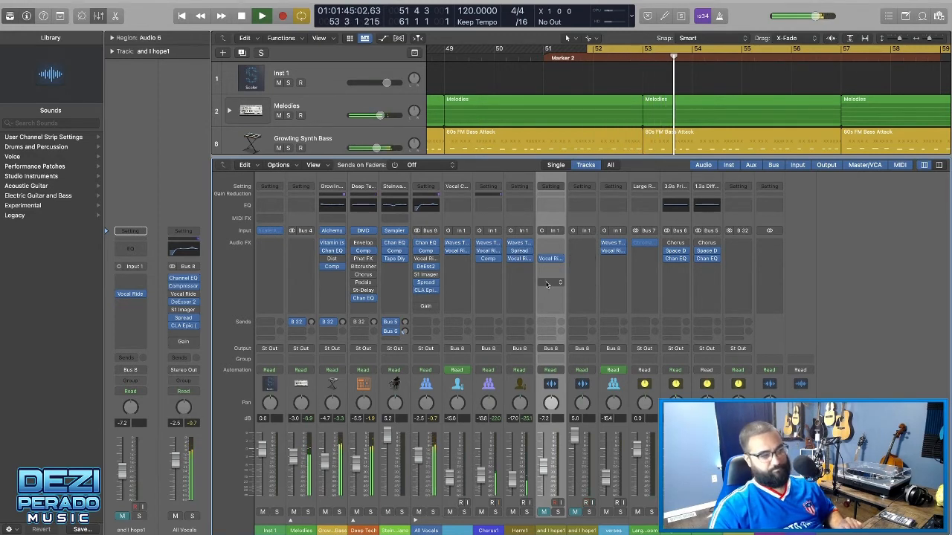
click(604, 268)
click(574, 266)
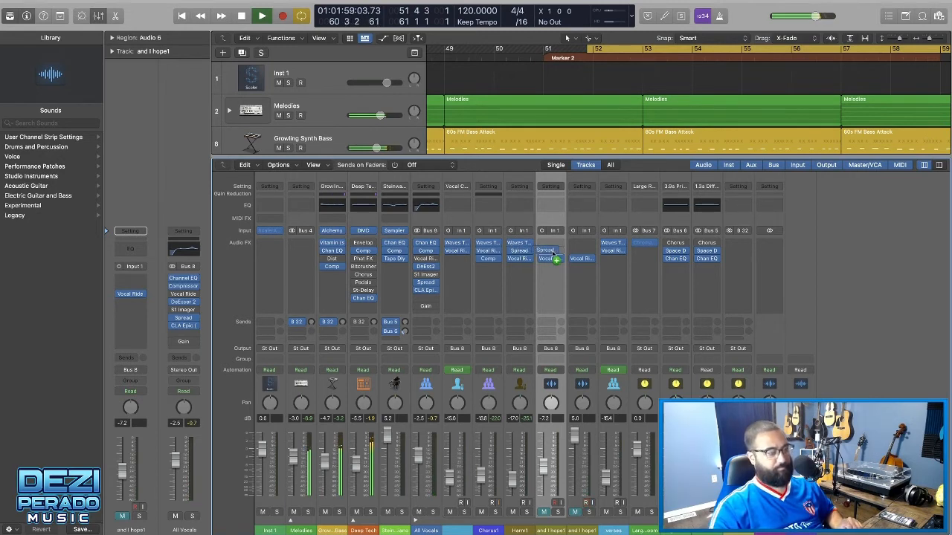
drag(551, 254, 580, 254)
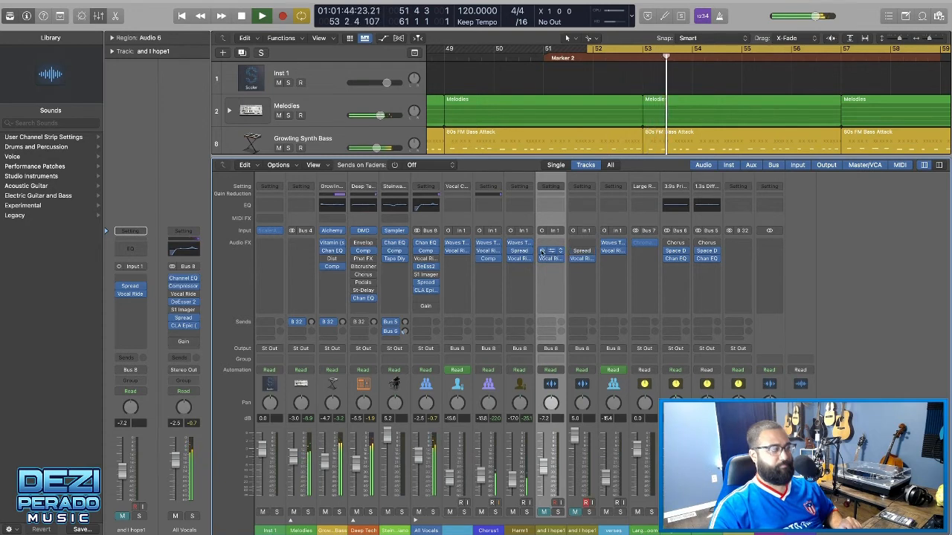
drag(549, 246, 551, 246)
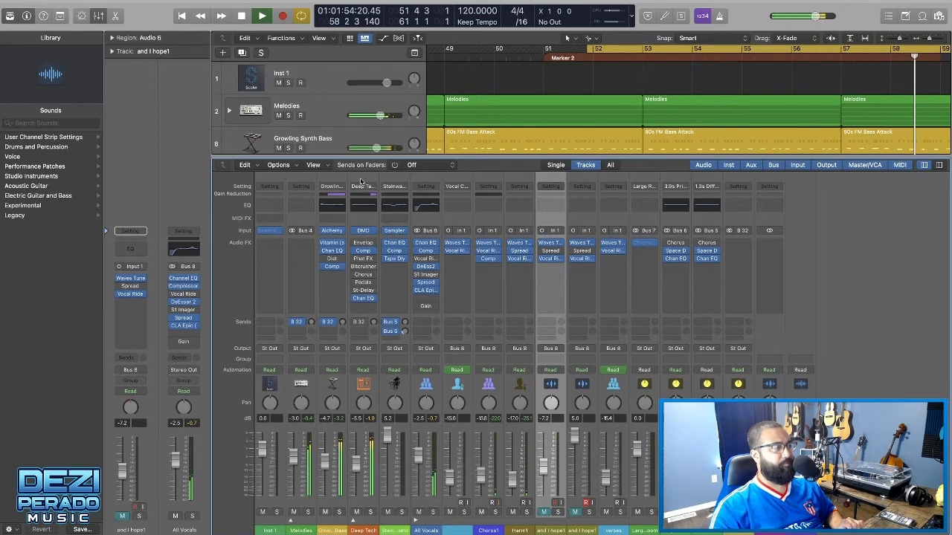
click(97, 16)
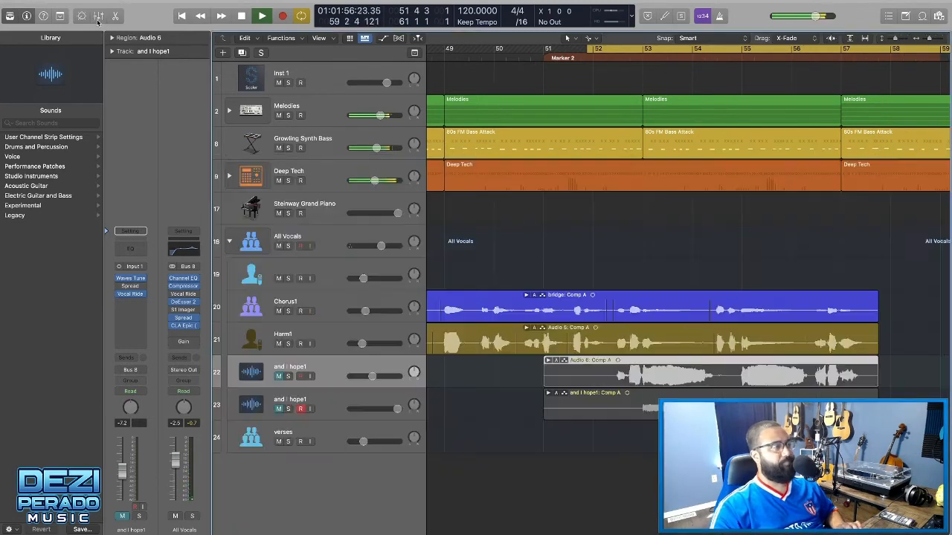
Solo the first "and I hope1" track and play the cycle, bypassing Waves Tune to compare the vocal without it
click(288, 376)
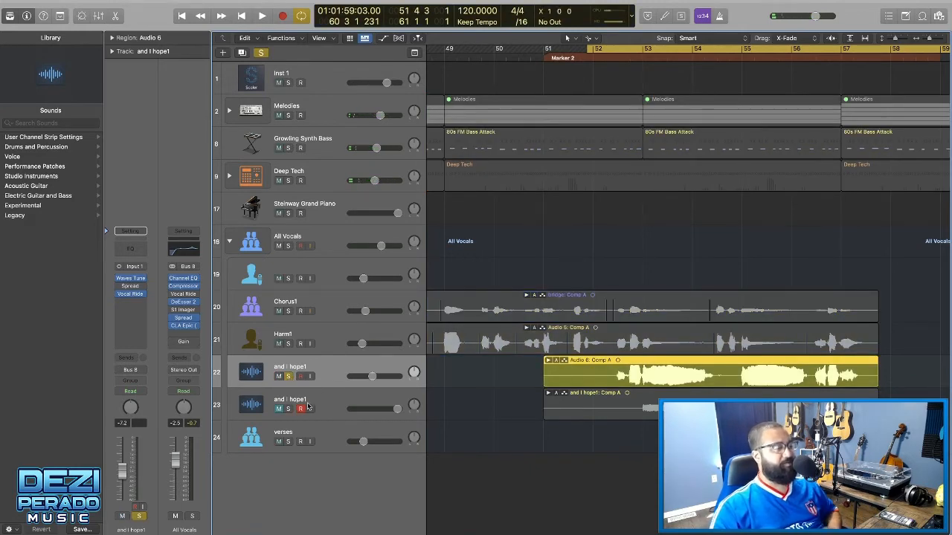
key(space)
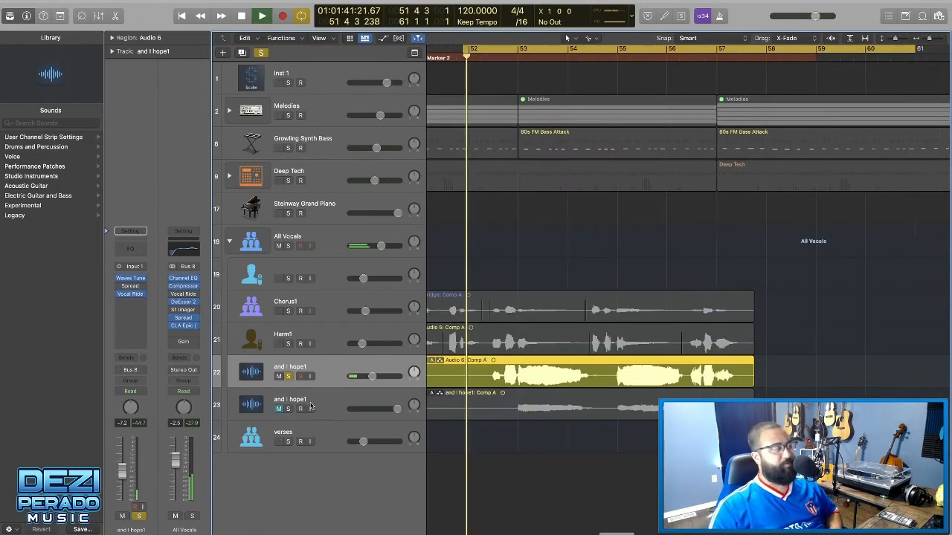
mouse_move(121, 281)
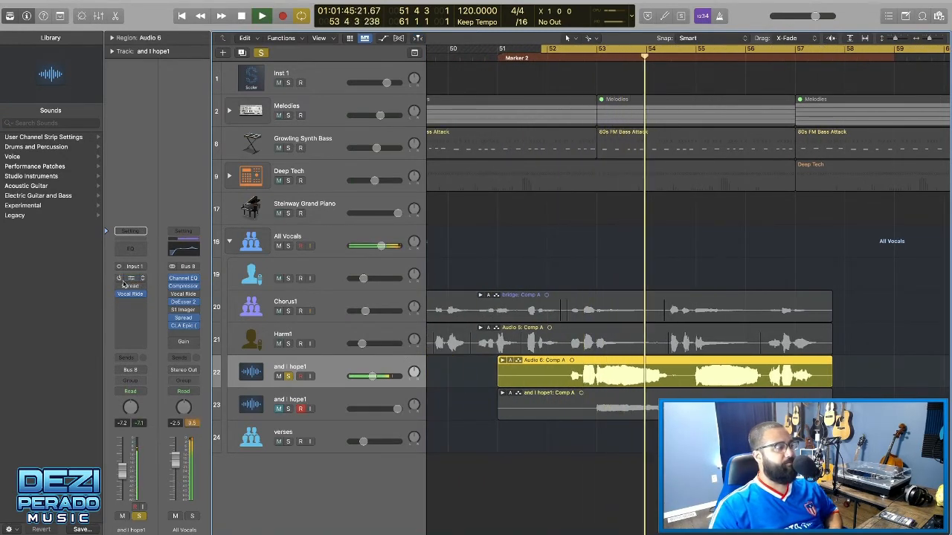
key(space)
key(space)
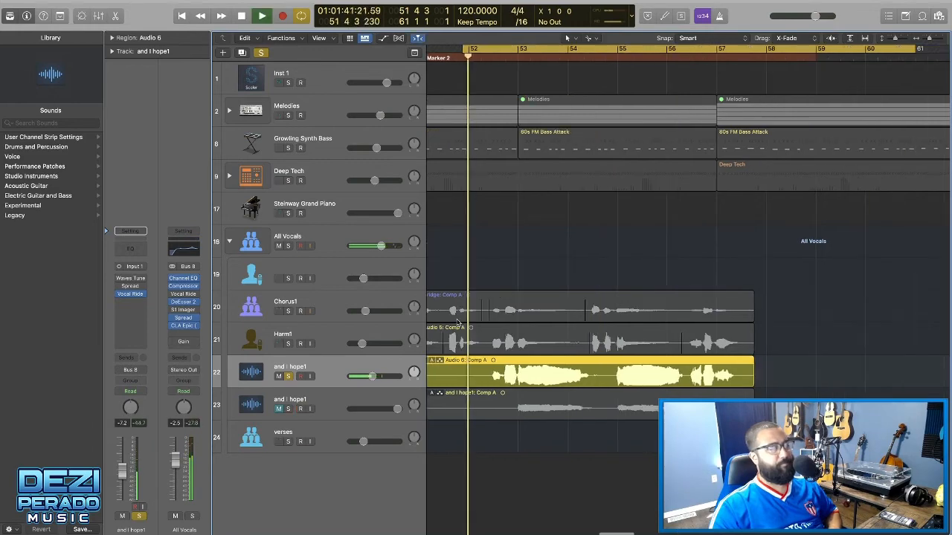
scroll(458, 323, left, 2)
scroll(458, 323, left, 3)
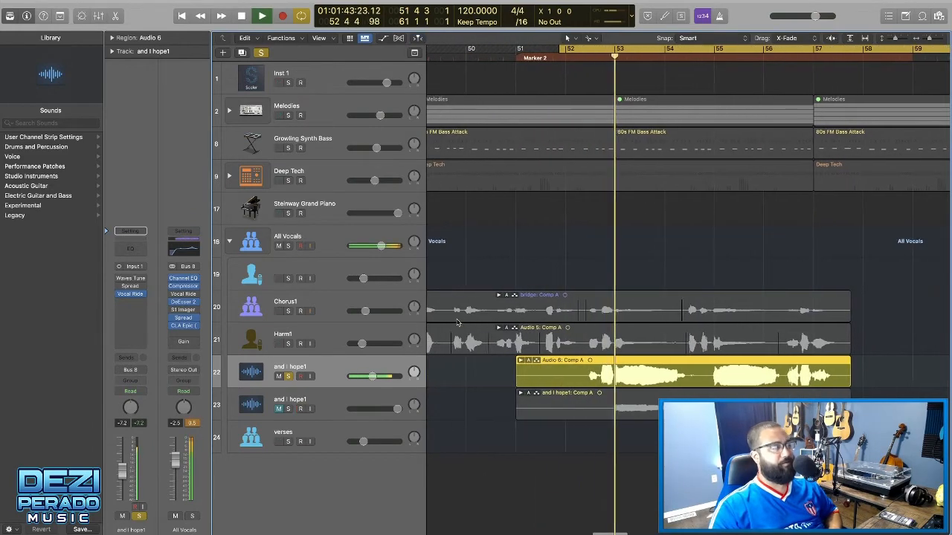
scroll(457, 323, left, 1)
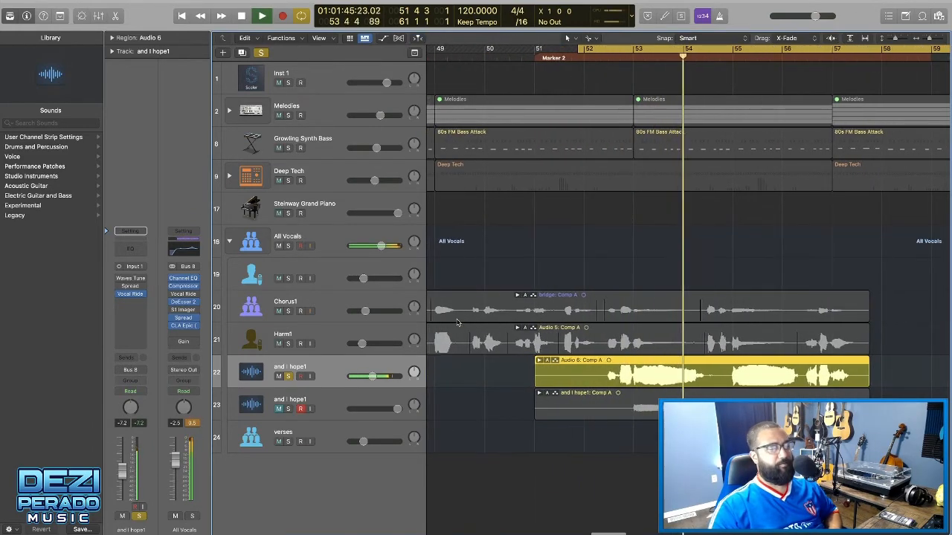
scroll(457, 322, right, 4)
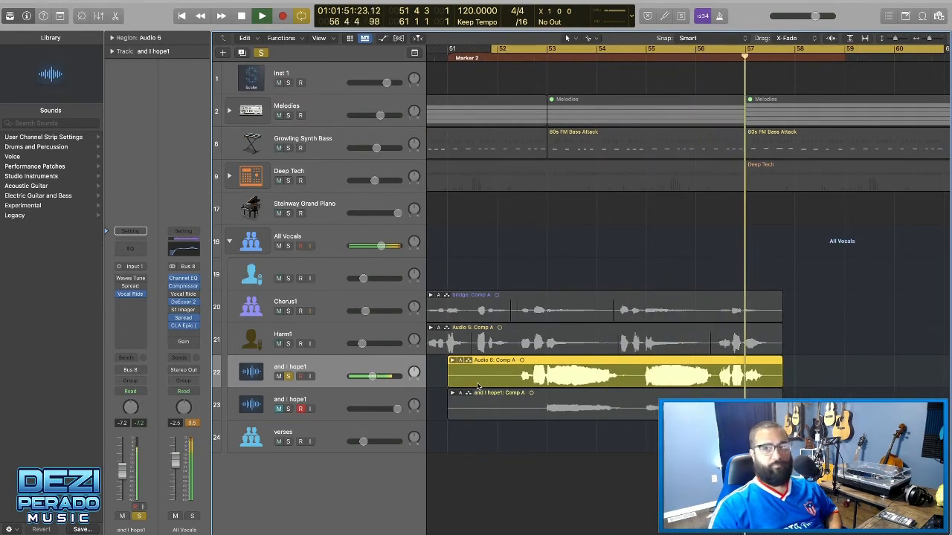
Solo the Steinway Grand Piano track and play notes on it to work out the vocal's pitches
click(320, 206)
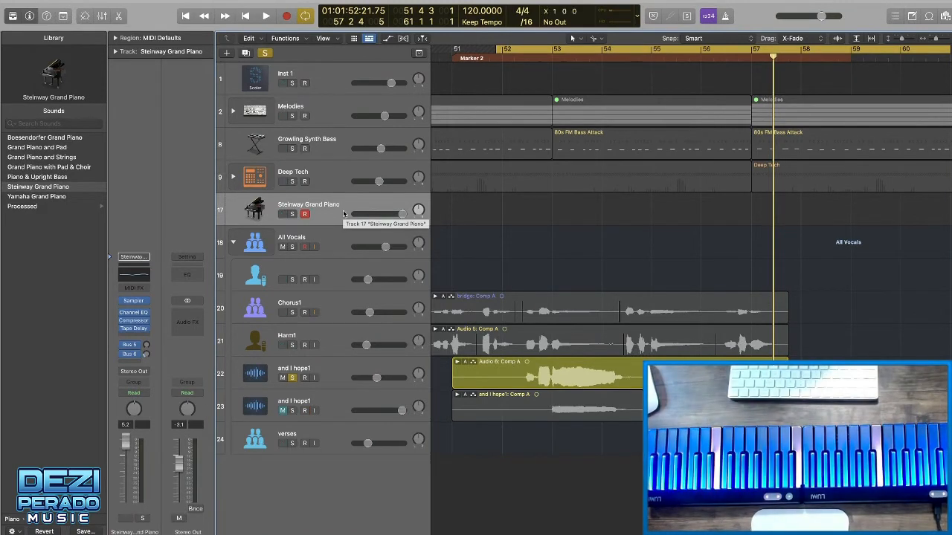
key(space)
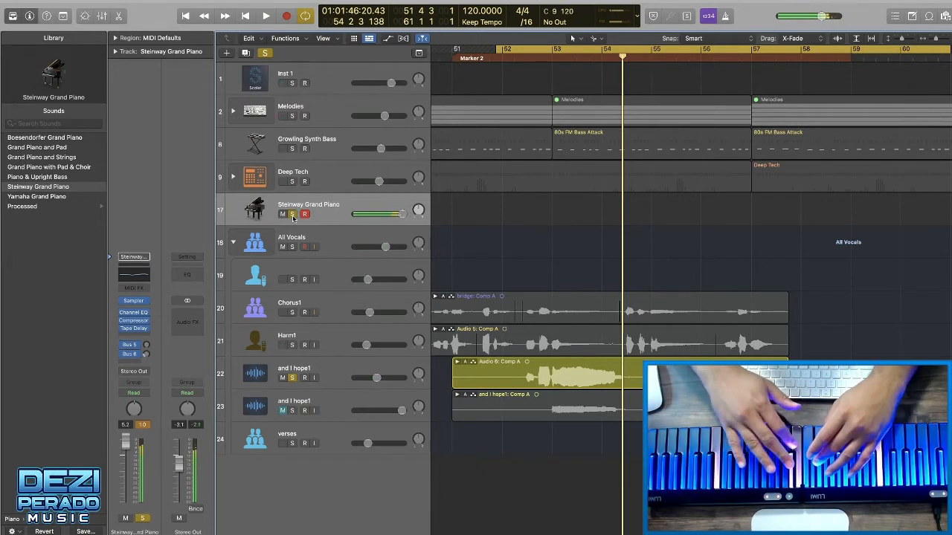
key(space)
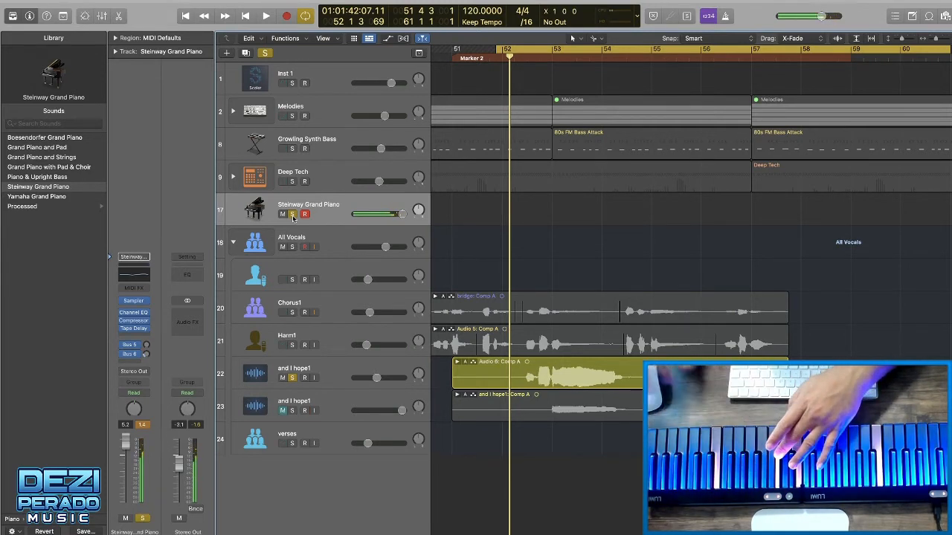
Open Waves Tune Real-Time on the first "and I hope1" track and reduce the allowed correction notes in a User Scale
click(334, 368)
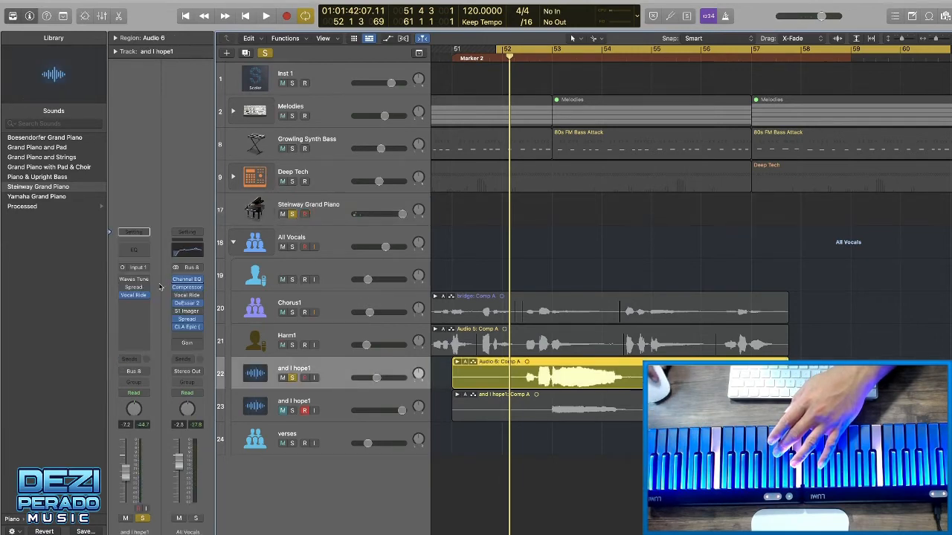
click(134, 279)
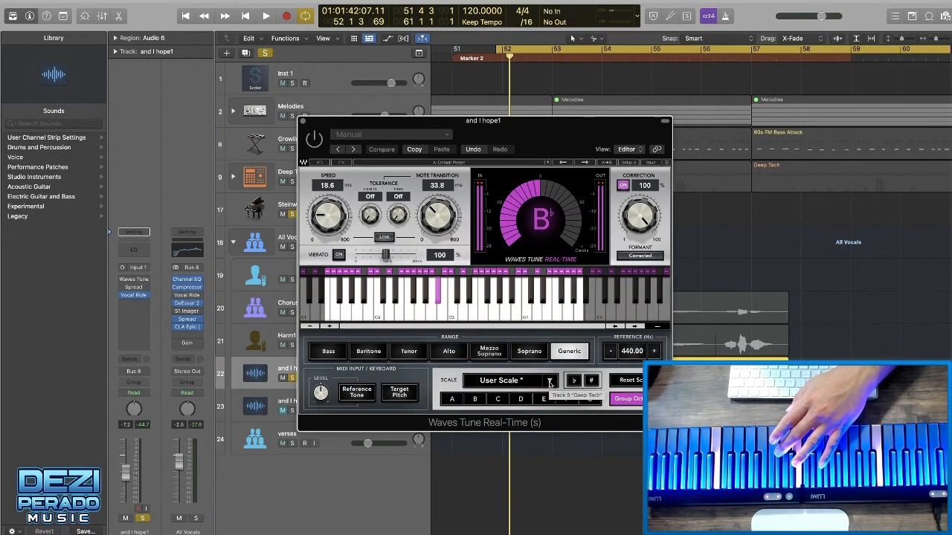
click(550, 381)
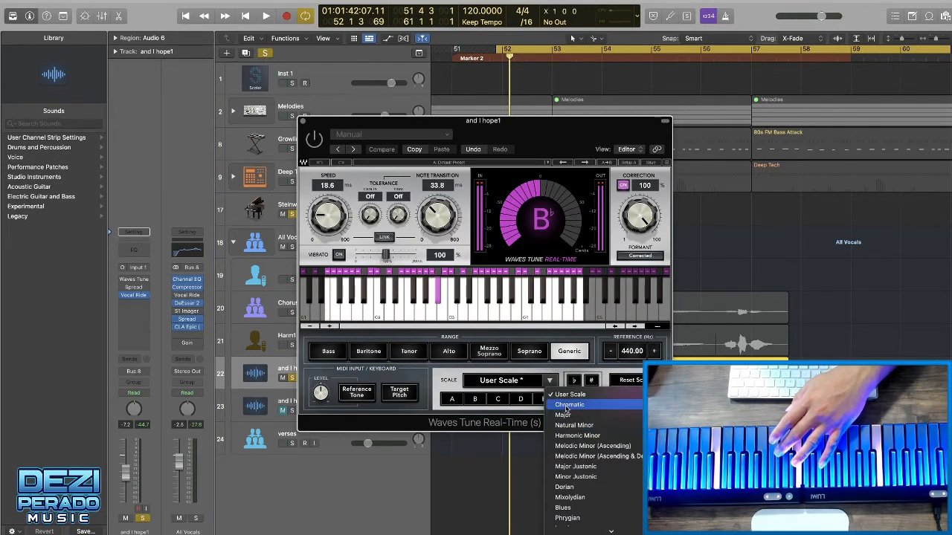
click(567, 406)
click(551, 382)
click(569, 395)
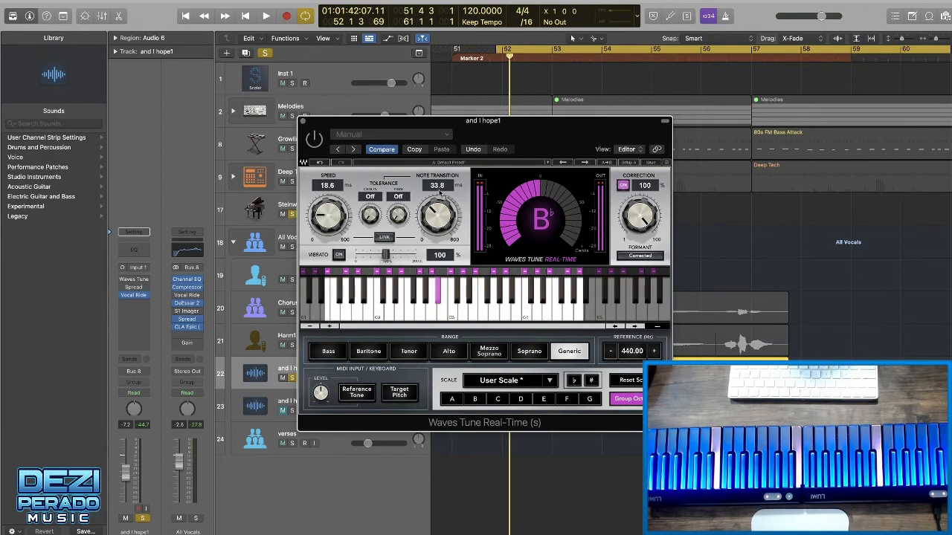
Re-enable Waves Tune, open the Audio 6 take folder and comp its second phrase from Take 3 while the cycle plays
drag(397, 124, 519, 86)
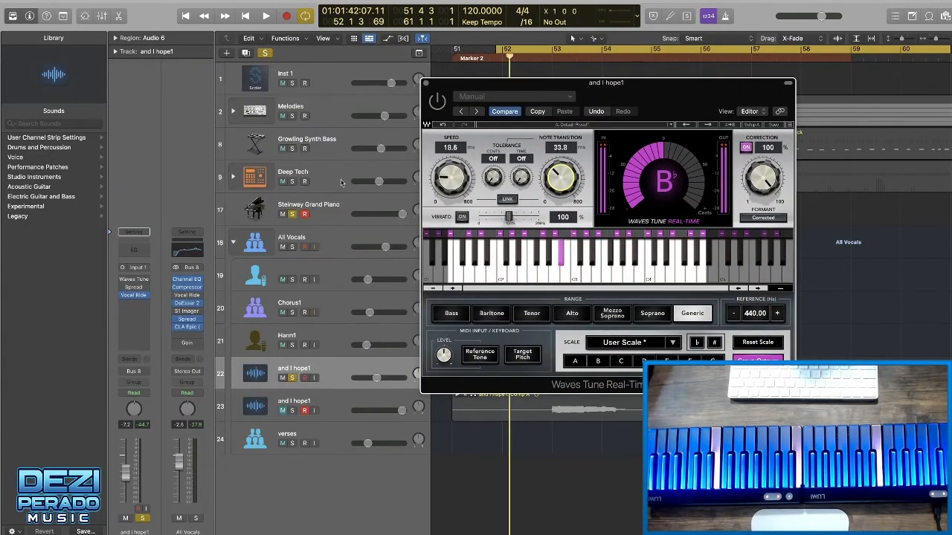
drag(465, 89, 83, 140)
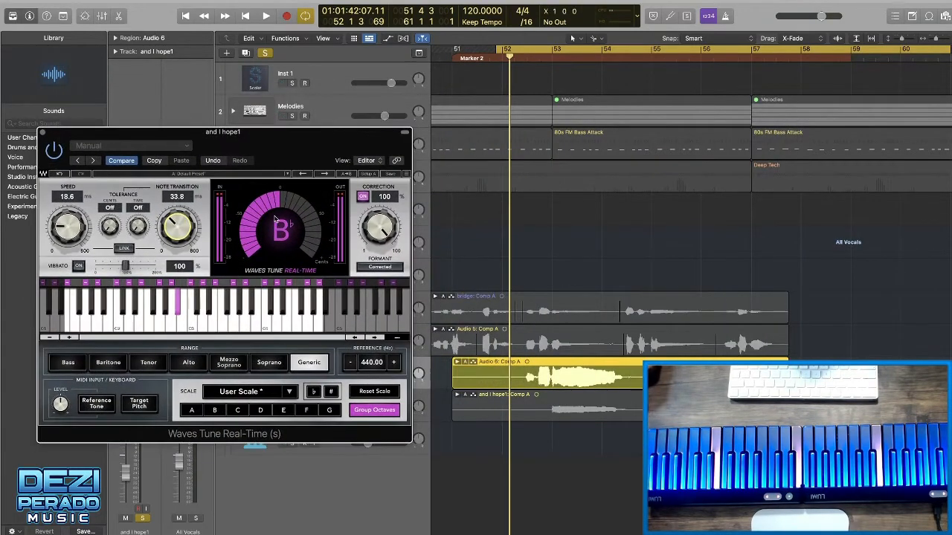
key(space)
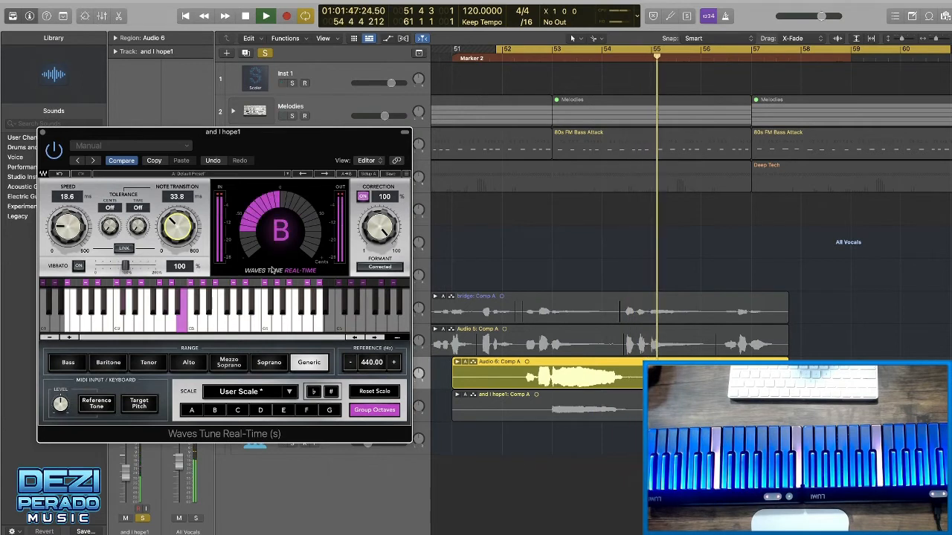
click(457, 363)
scroll(492, 370, down, 1)
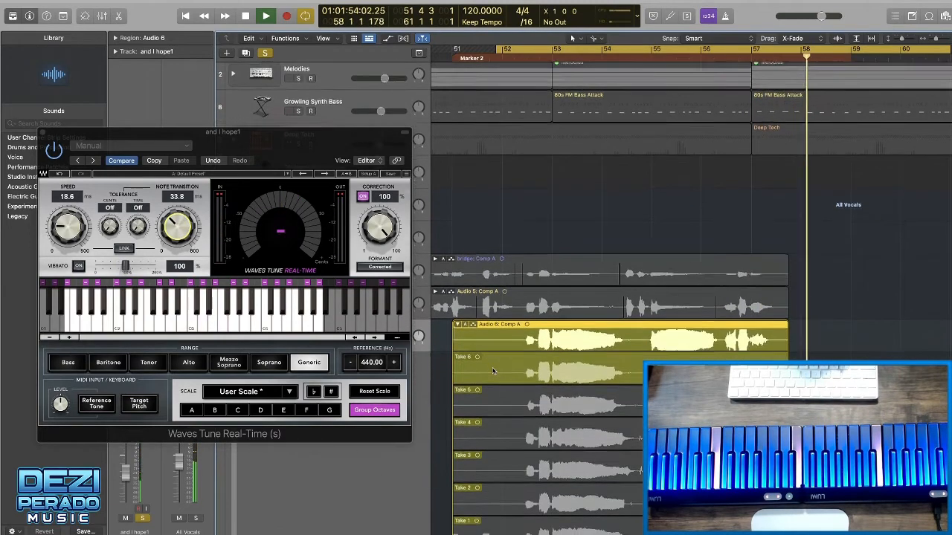
scroll(493, 370, down, 2)
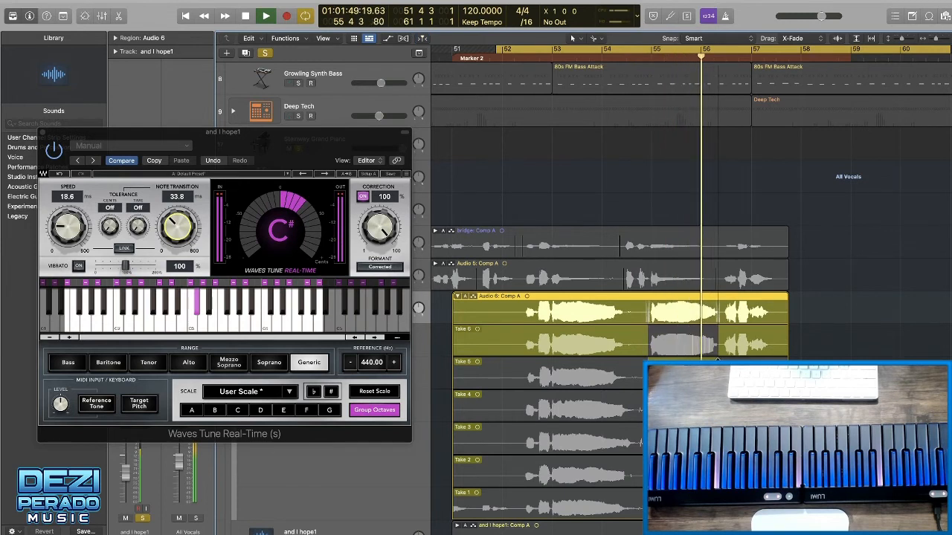
key(space)
key(space)
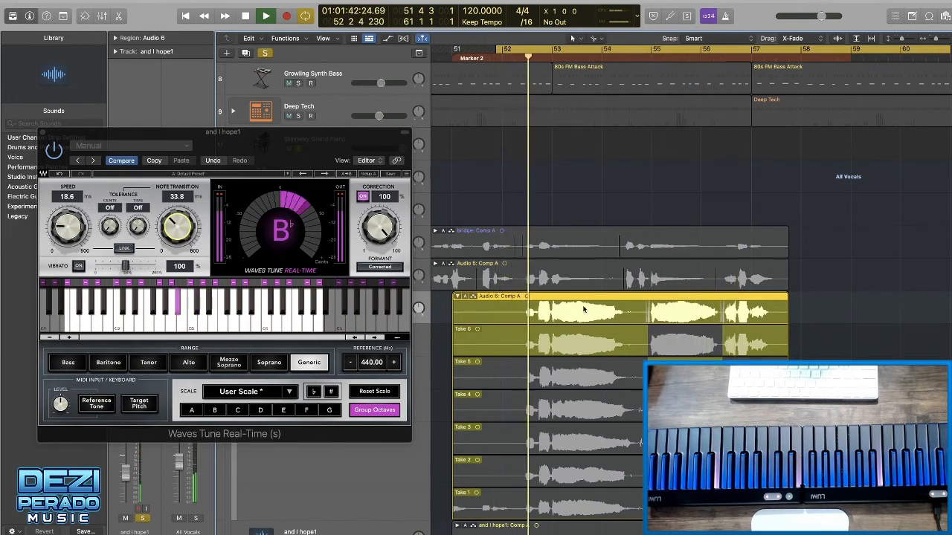
Try Take 5 and Take 4 for the first phrase of the Audio 6 comp while the cycle plays
click(562, 372)
key(space)
key(space)
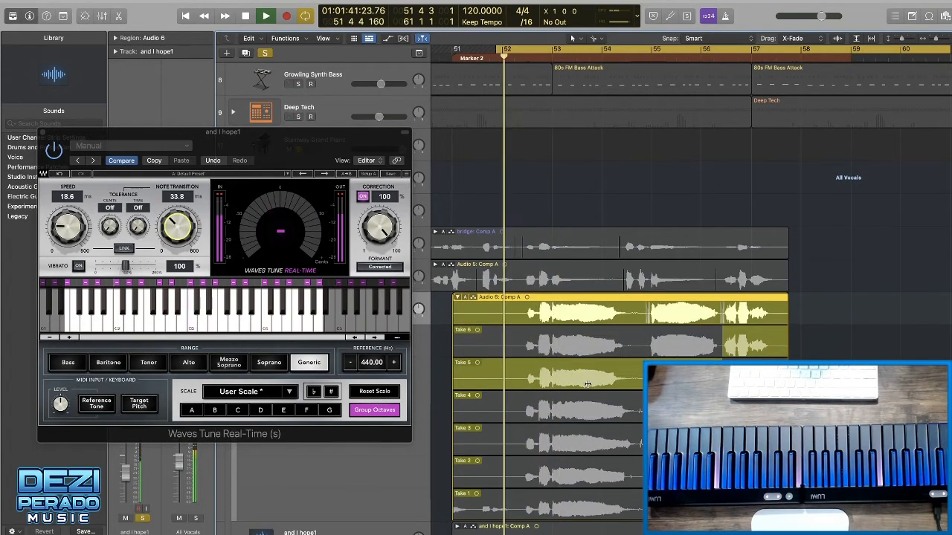
scroll(597, 396, down, 1)
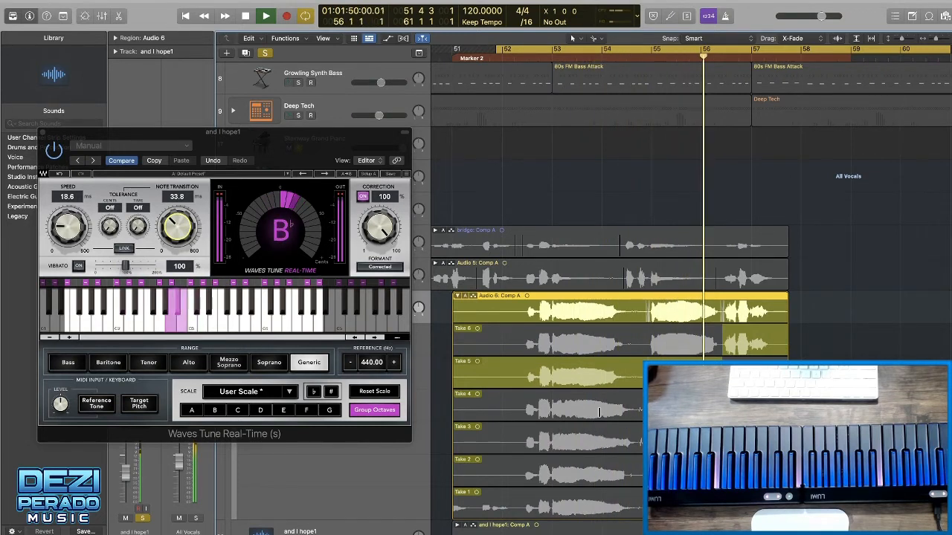
click(600, 412)
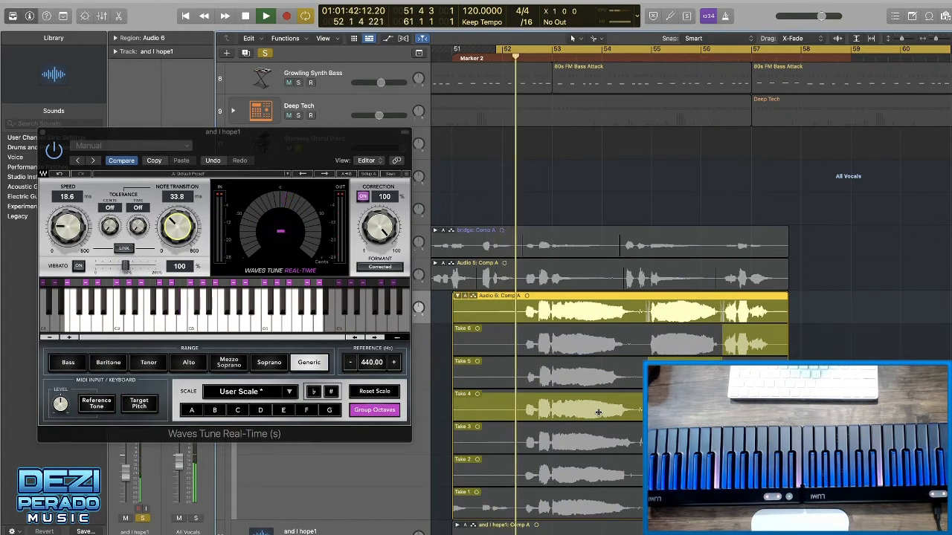
Put the first phrase back on Take 5, set the Waves Tune speed to 25.7 ms and replay the comp
click(566, 375)
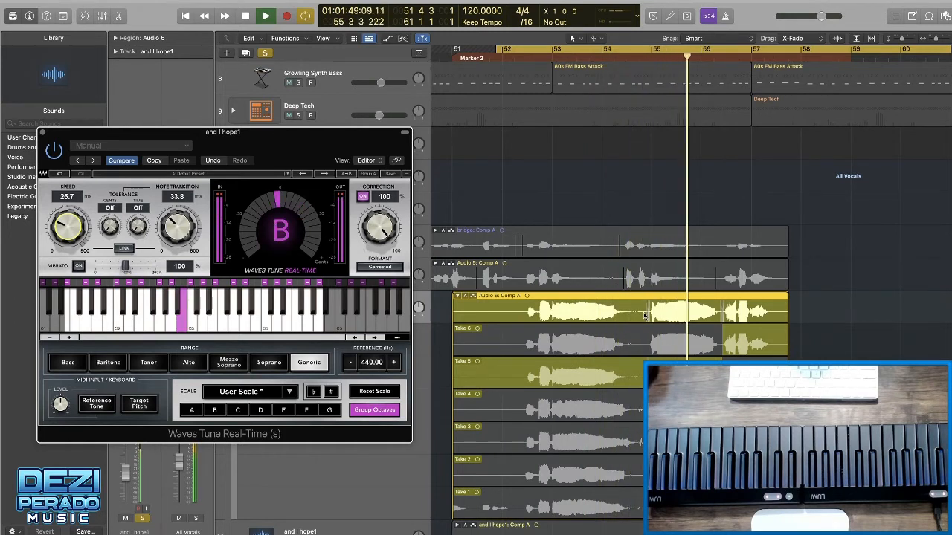
key(space)
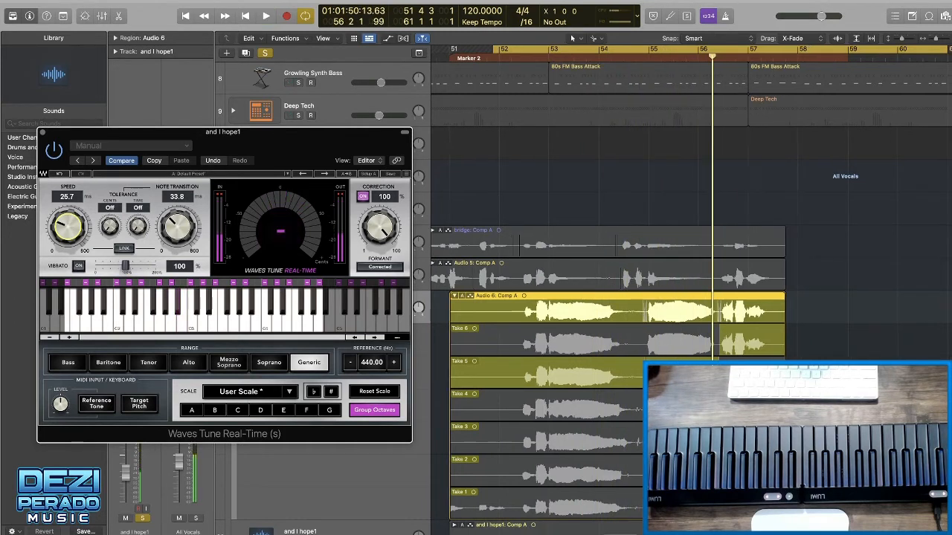
click(580, 296)
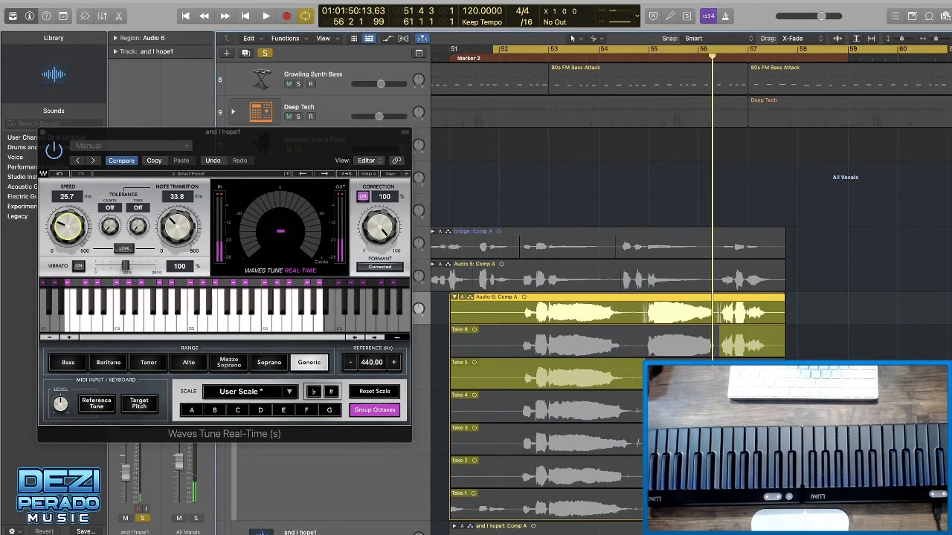
key(space)
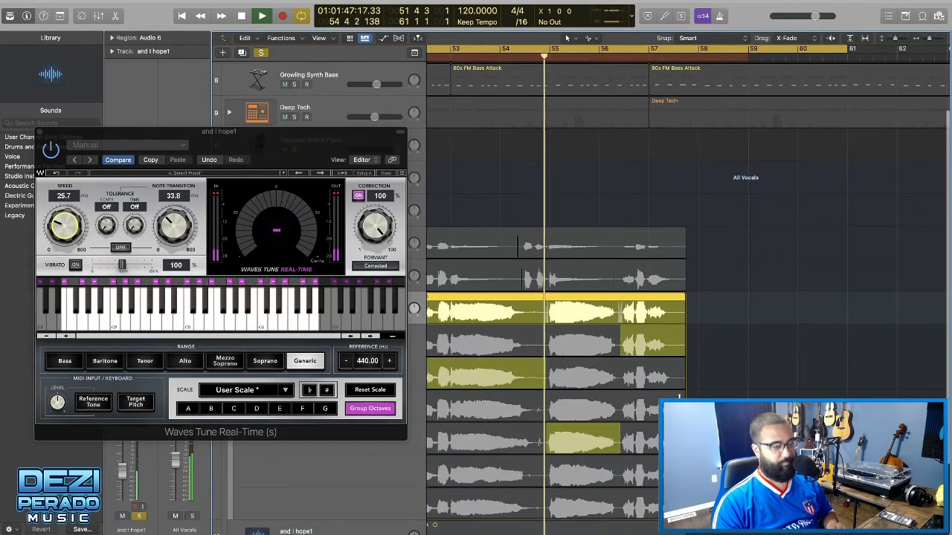
Use Take 6 for the first phrase of the Audio 6 comp, play it through and close Waves Tune
click(477, 343)
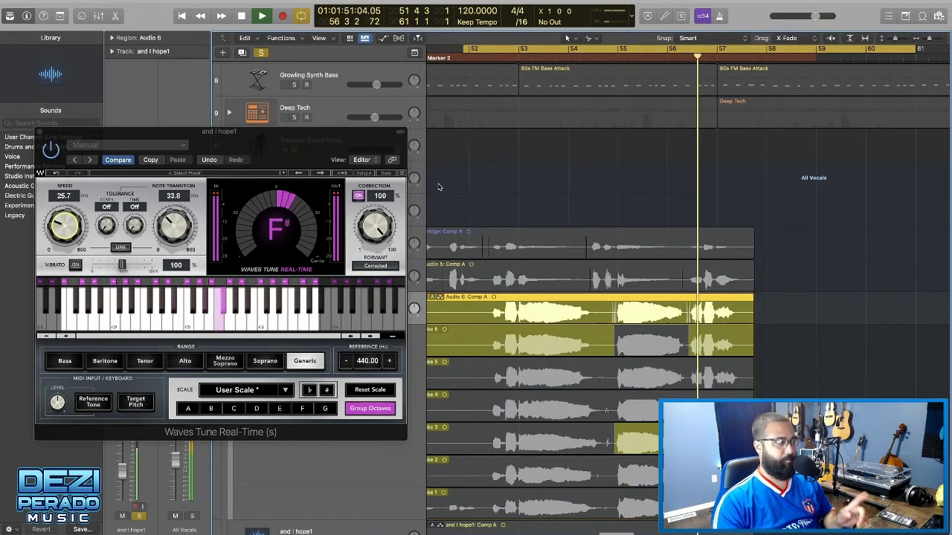
key(space)
click(39, 132)
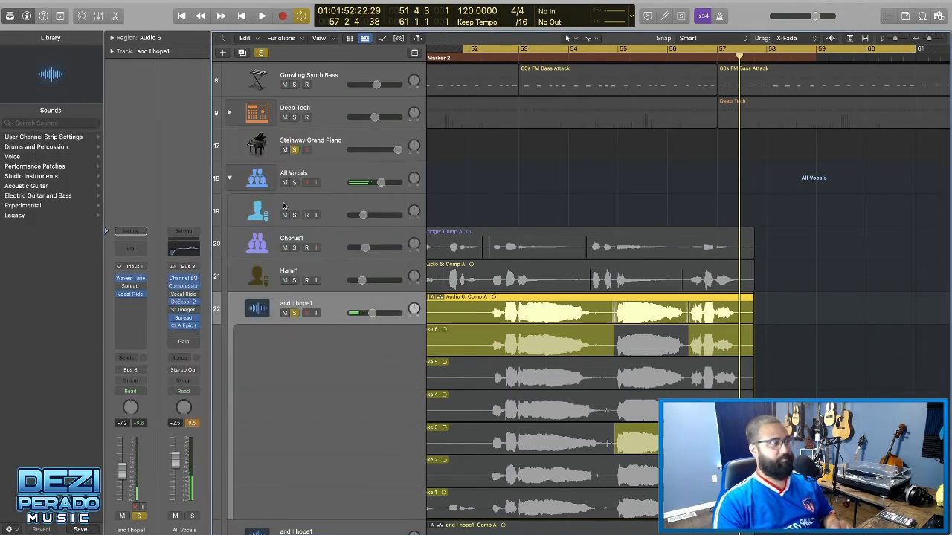
Solo the Harm1 and Chorus1 tracks alongside the first "and I hope1" track and play the cycle
click(293, 279)
key(space)
click(294, 247)
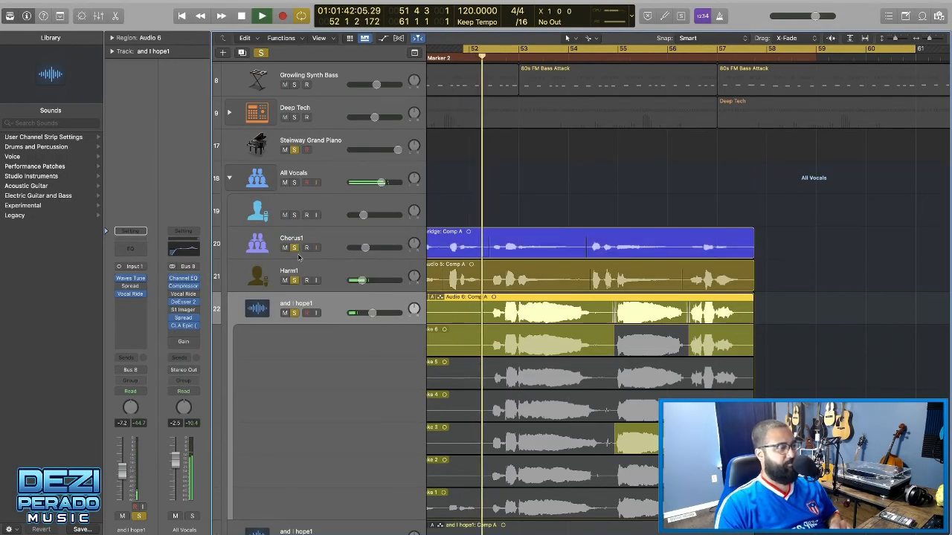
Load the Light HF Spread preset in the Stereo Spread of "and I hope1", with a 480 Hz lower frequency and order 5
click(130, 286)
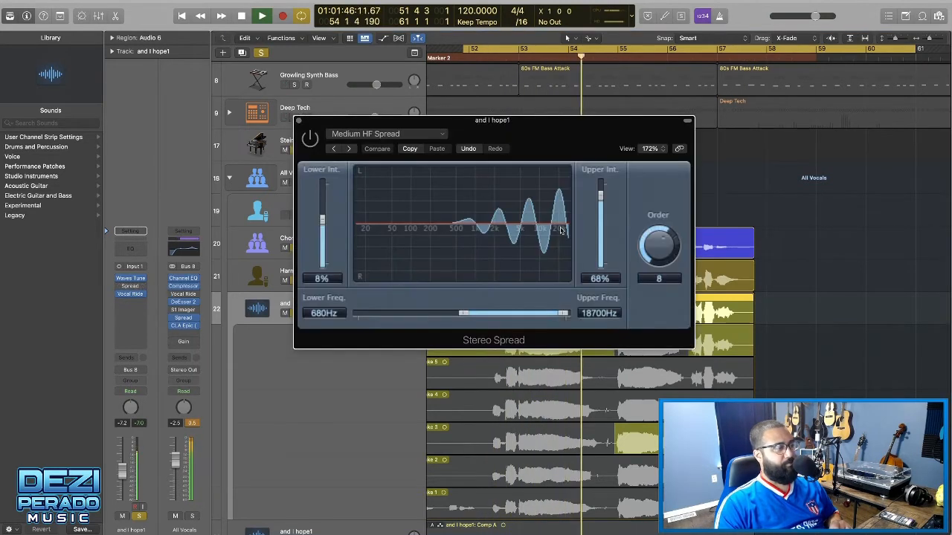
click(442, 134)
mouse_move(473, 345)
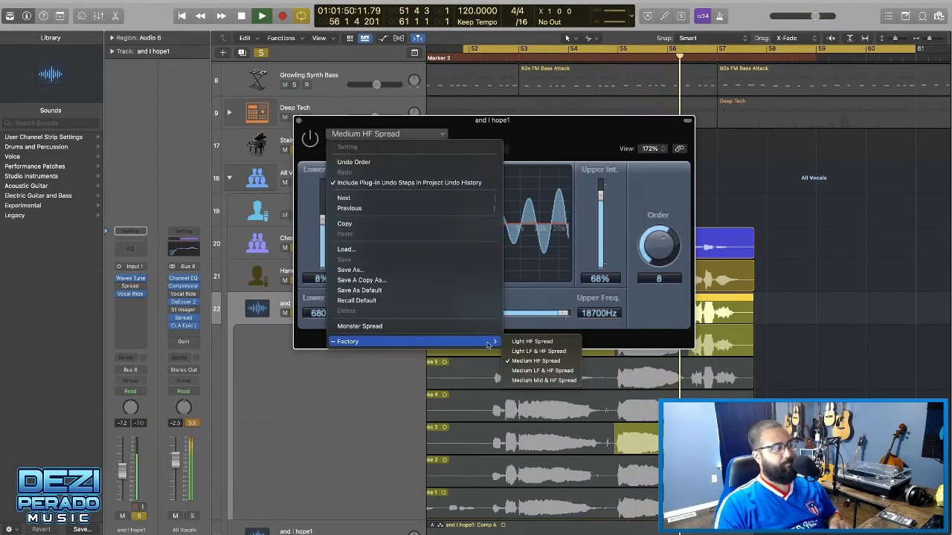
click(532, 341)
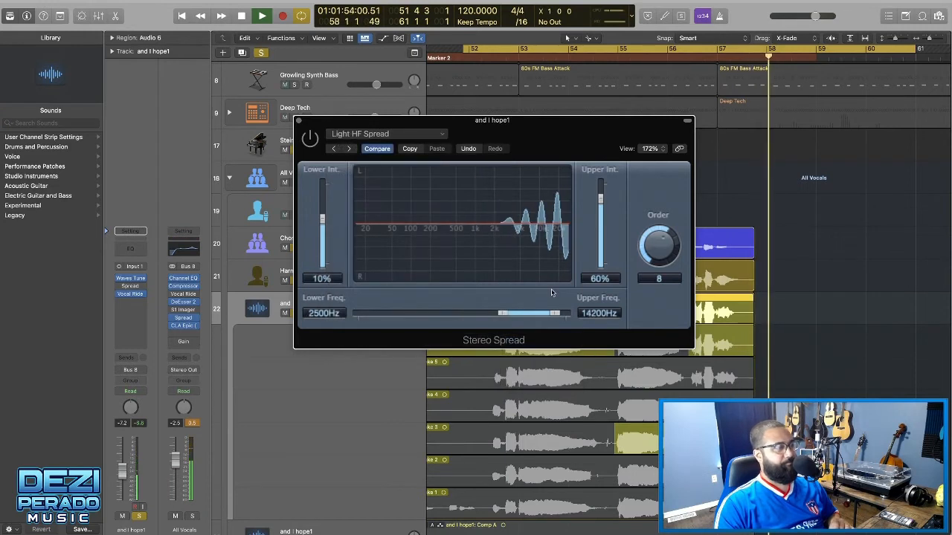
drag(503, 313, 452, 313)
drag(659, 243, 656, 255)
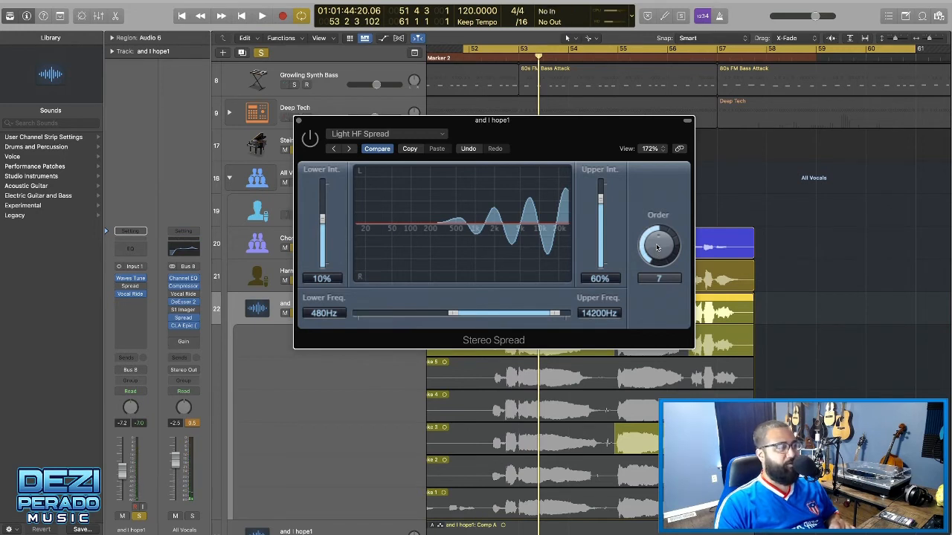
drag(657, 246, 655, 268)
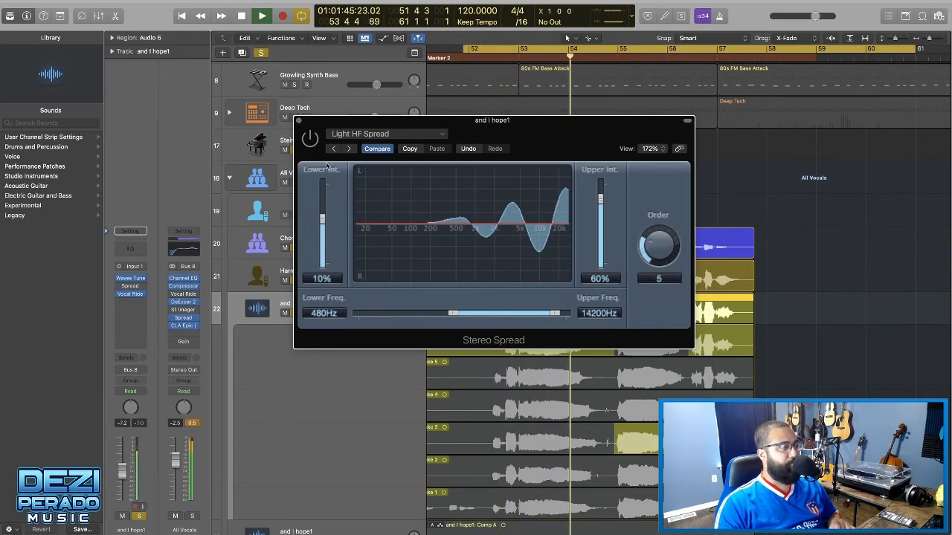
Compare the soloed vocals, set the Stereo Spread order to 6 and leave only "and I hope1" soloed among the vocals
drag(331, 129, 449, 140)
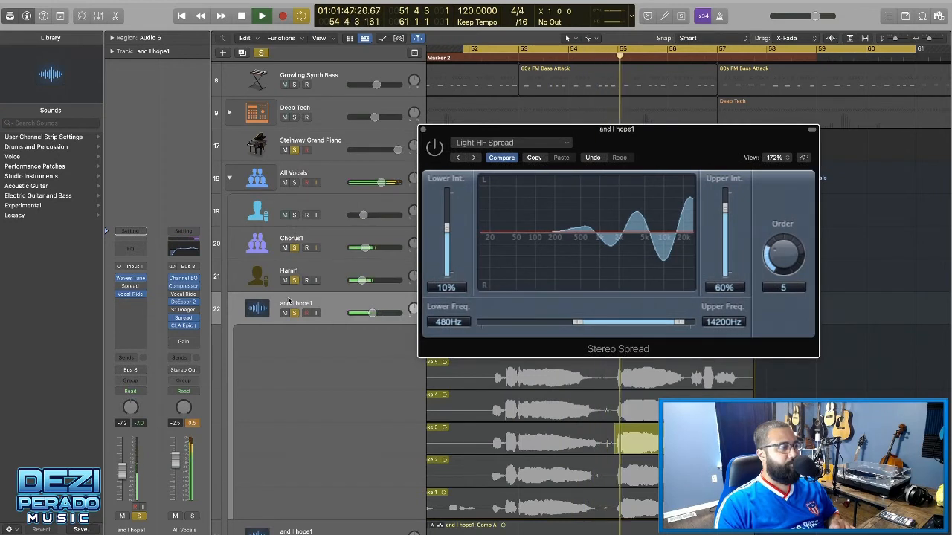
drag(293, 283, 295, 313)
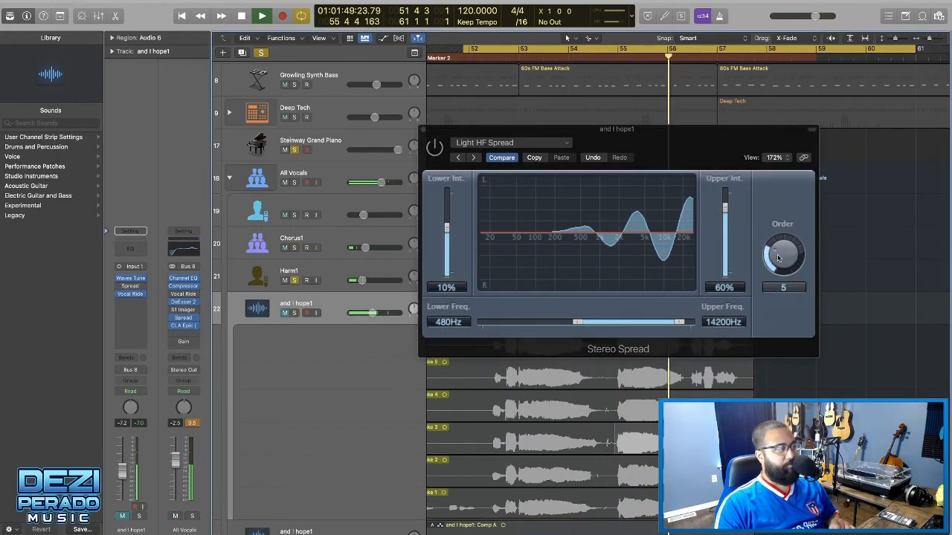
drag(778, 263, 777, 231)
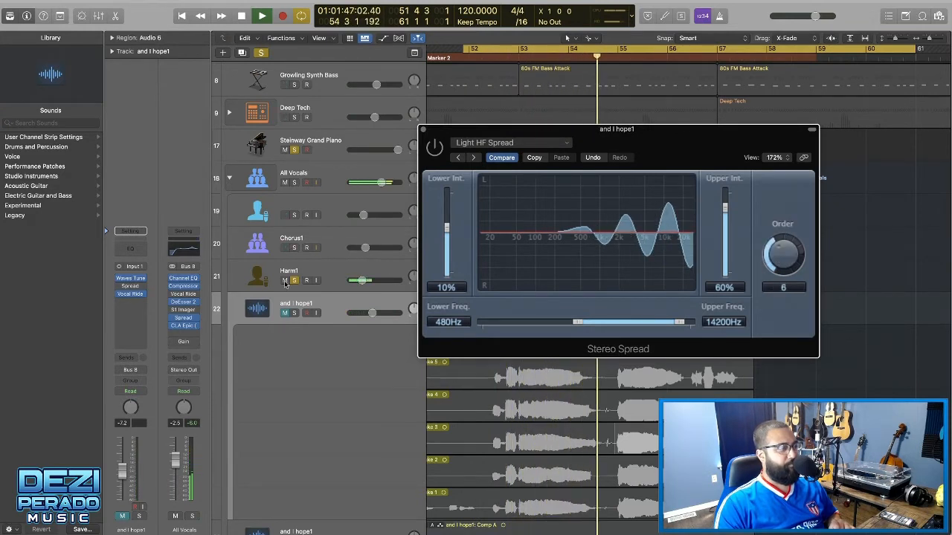
click(294, 313)
click(295, 280)
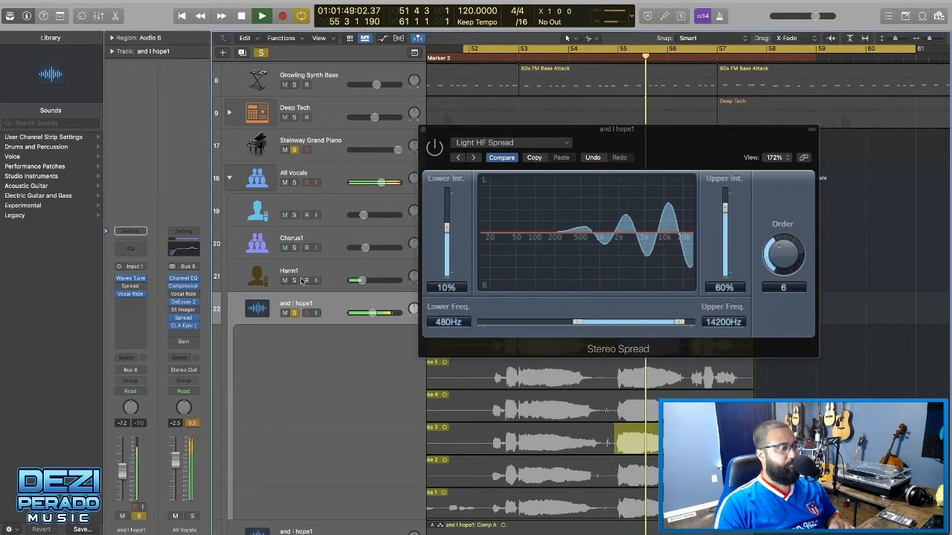
Shift the Stereo Spread frequency range to 260–7600 Hz, set its order to 4 and close the plug-in
drag(782, 253, 784, 299)
drag(629, 322, 610, 328)
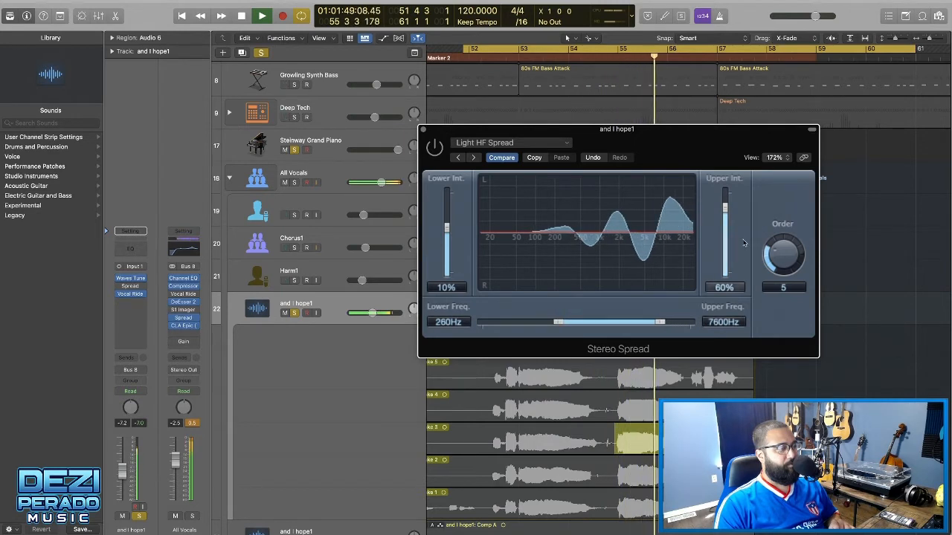
drag(779, 256, 781, 261)
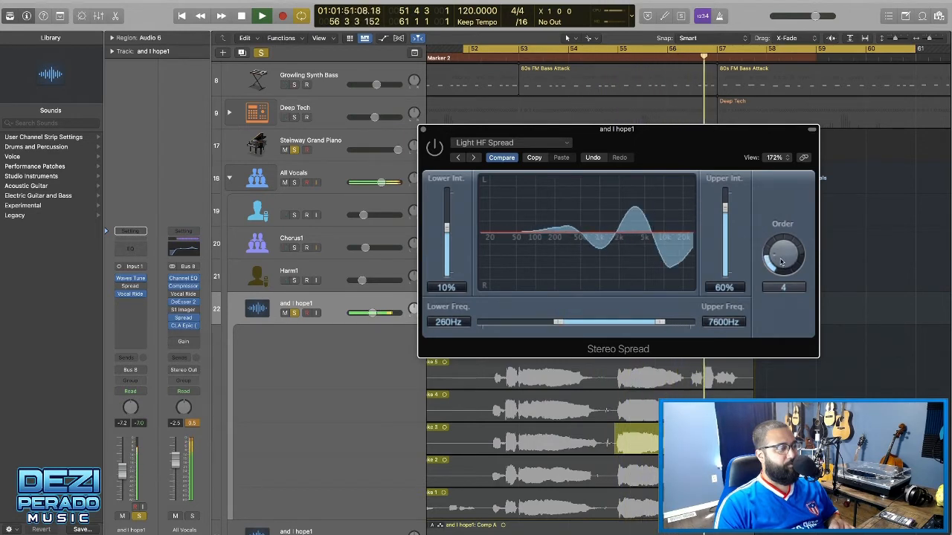
click(420, 129)
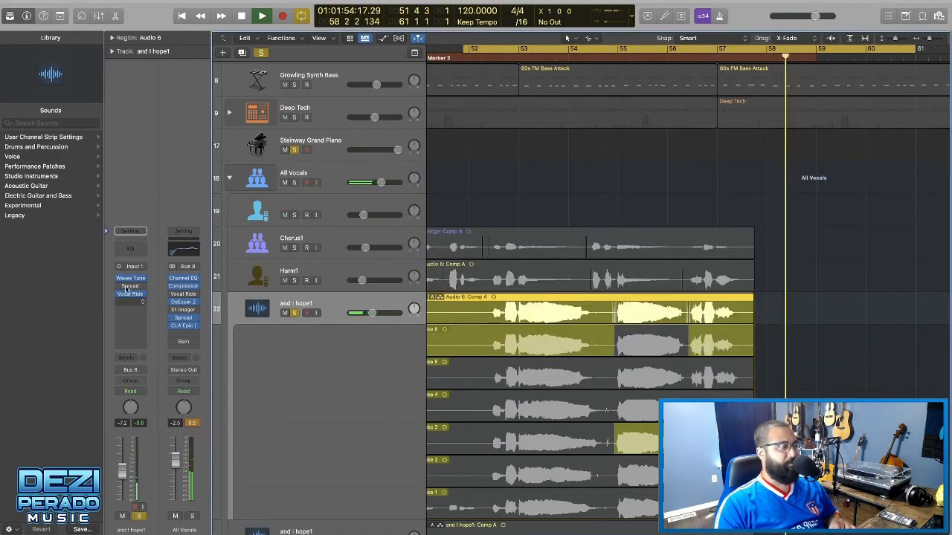
Enable Stereo Spread on "and I hope1", shift its range to 170–5000 Hz and settle on order 4 while the cycle plays
key(space)
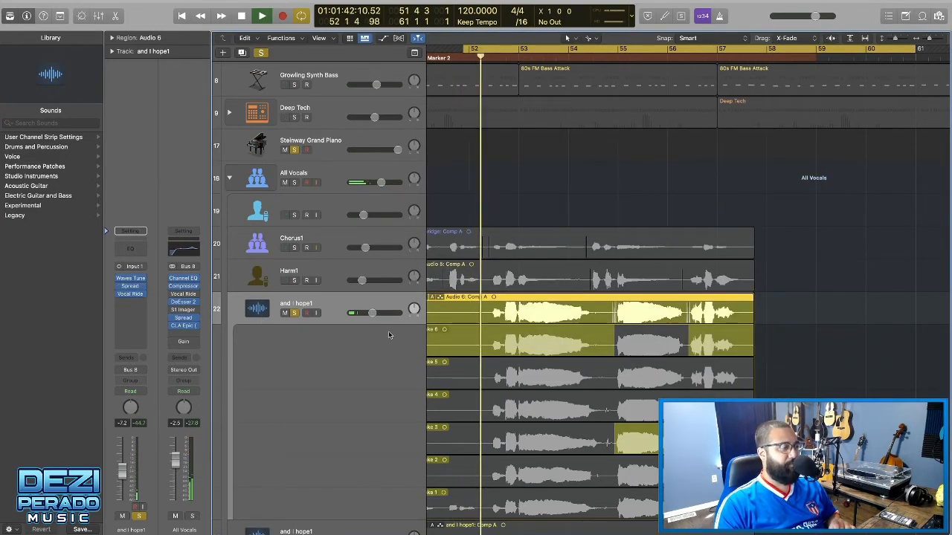
click(130, 285)
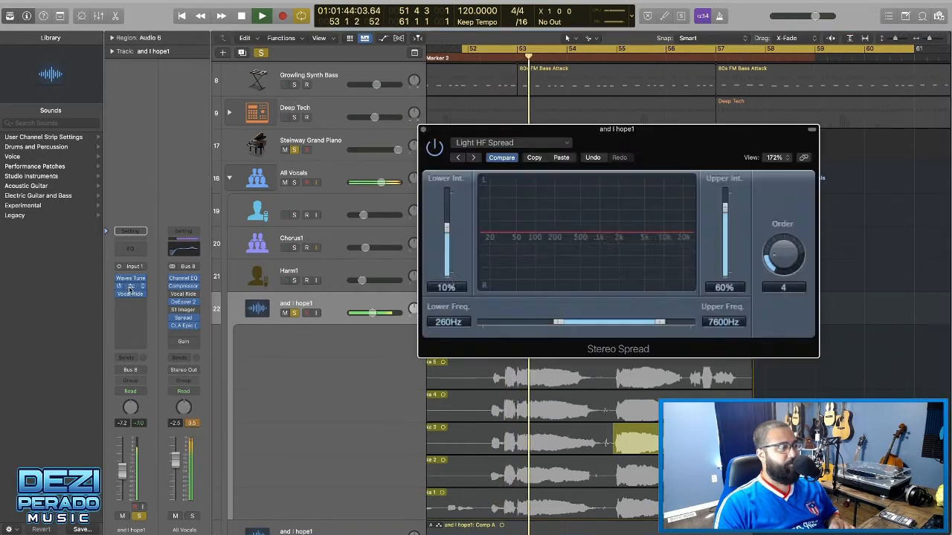
drag(777, 257, 783, 249)
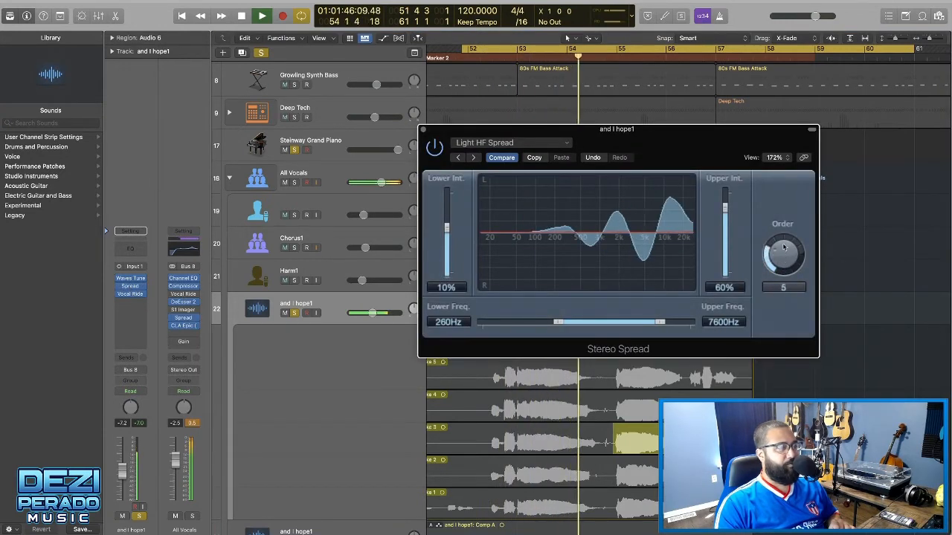
drag(564, 322, 487, 319)
drag(548, 319, 617, 320)
mouse_move(780, 253)
mouse_down()
mouse_move(783, 242)
mouse_move(781, 271)
mouse_up()
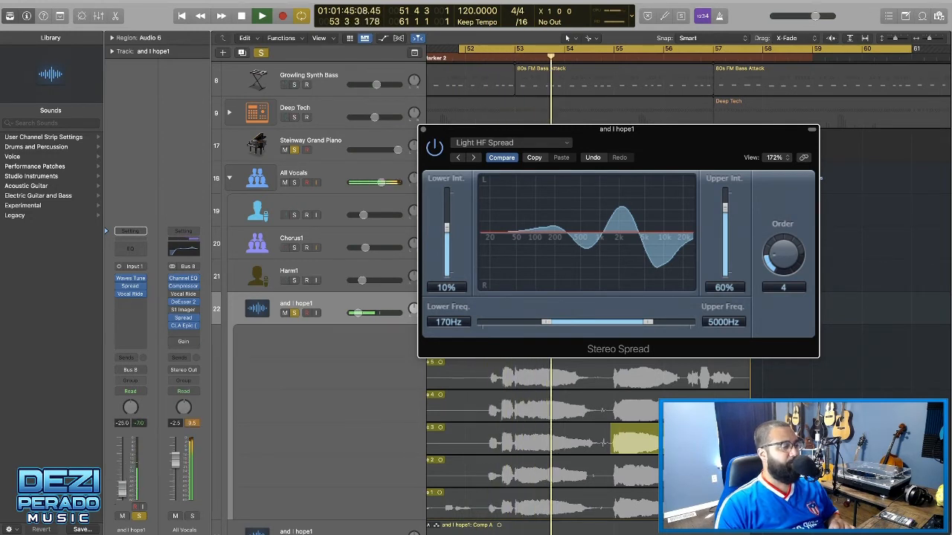
Solo Chorus1 and Harm1 again, lower "and I hope1" to -37.0 dB and All Vocals to -3.2 dB, and close Stereo Spread
click(312, 438)
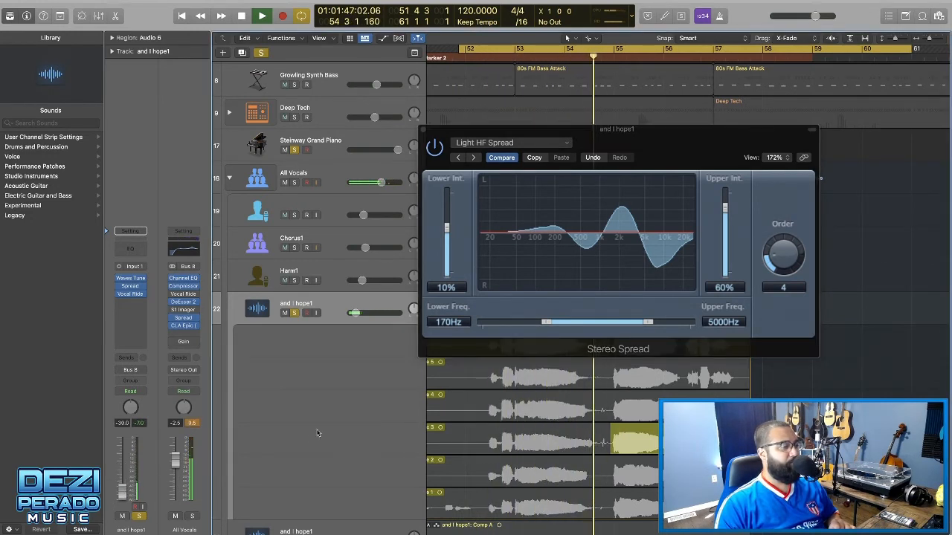
mouse_move(296, 244)
mouse_down()
mouse_move(295, 280)
mouse_move(296, 250)
mouse_up()
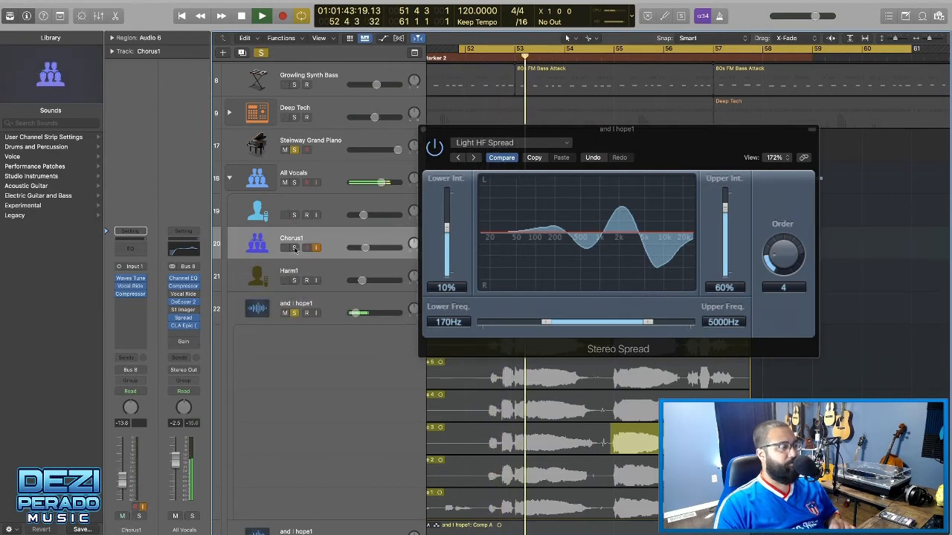
click(281, 309)
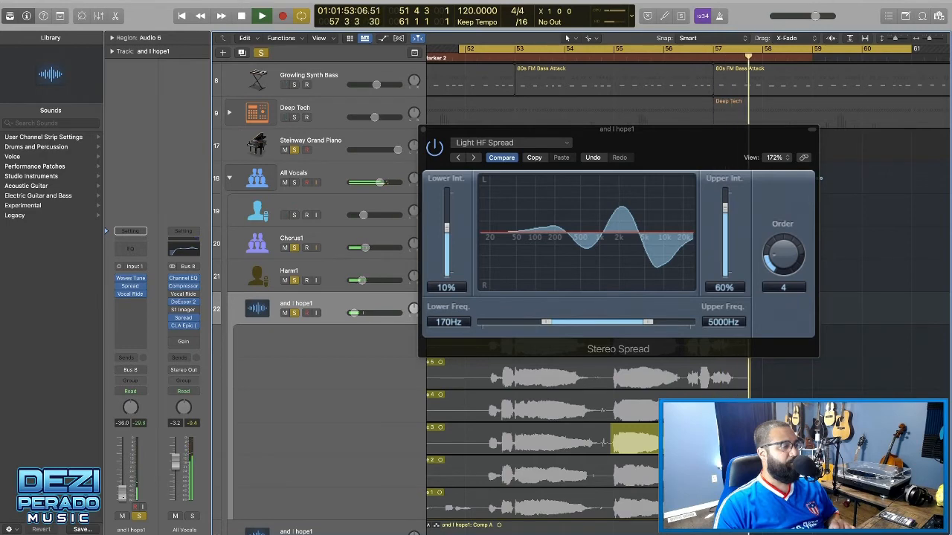
key(space)
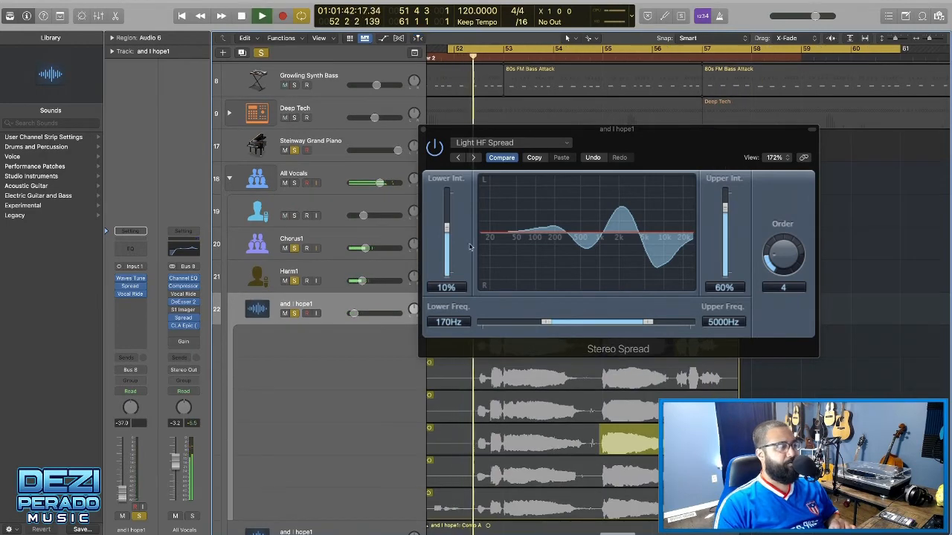
click(423, 132)
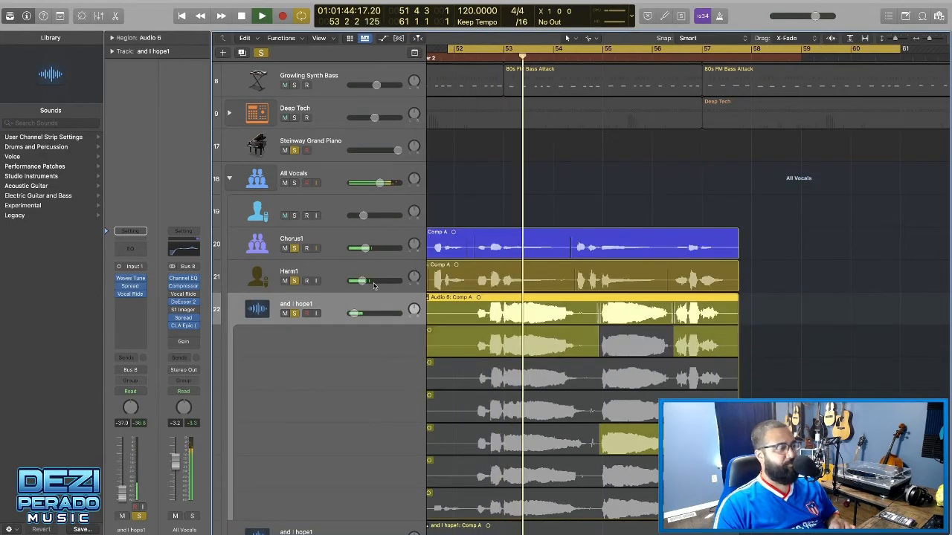
Check the Chorus1 and Harm1 channel strips while the three soloed vocals play, and restart the cycle
scroll(555, 350, left, 3)
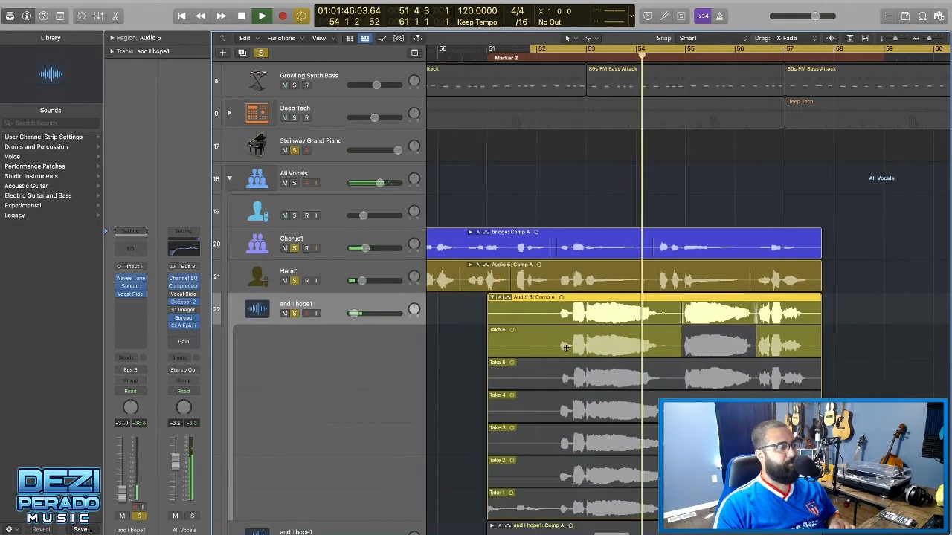
click(324, 242)
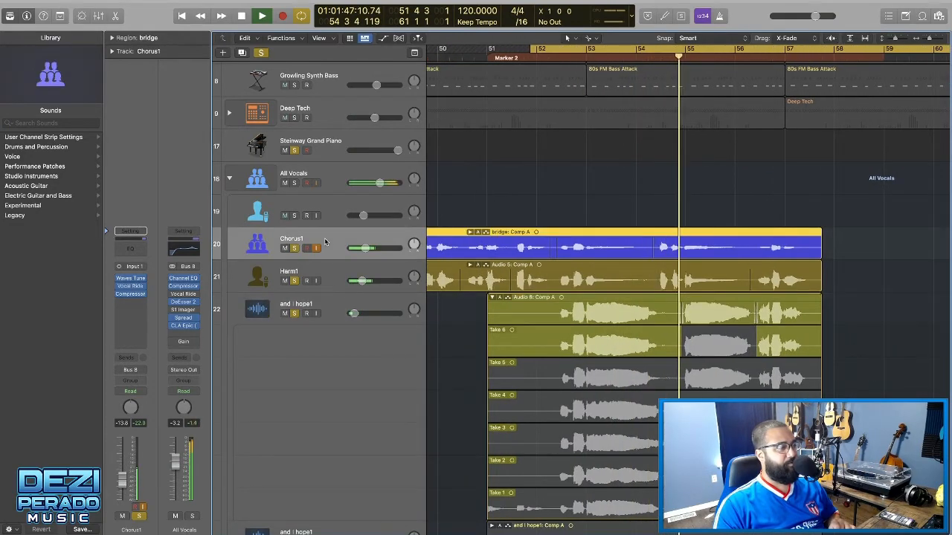
click(326, 278)
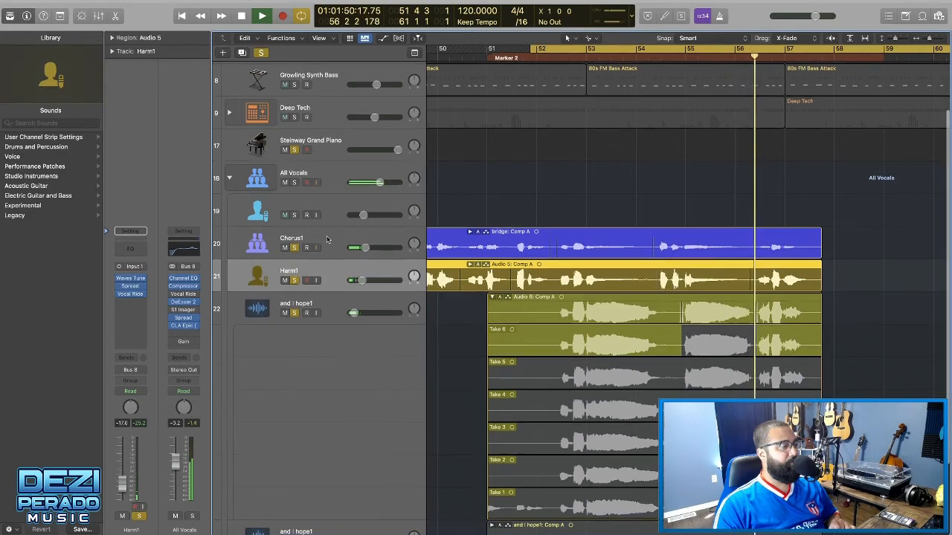
click(325, 245)
click(330, 277)
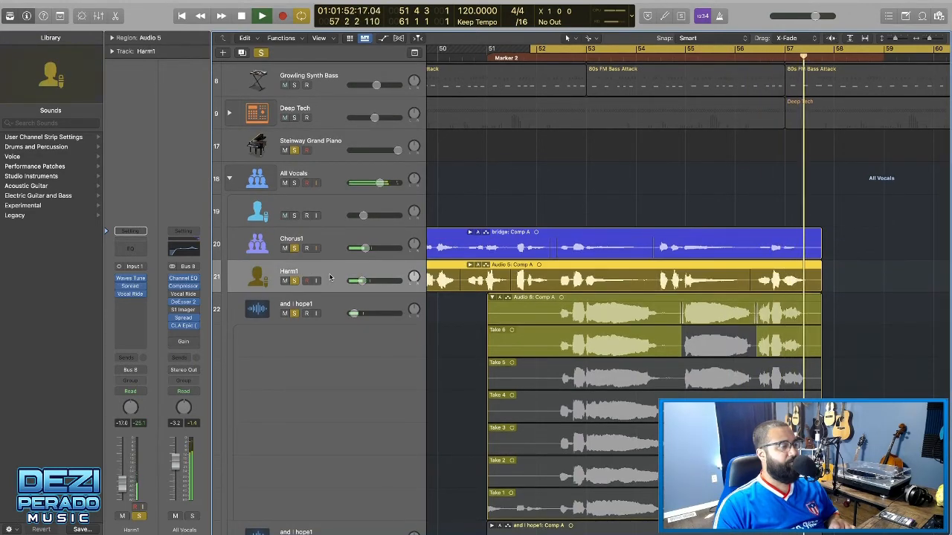
key(space)
key(space)
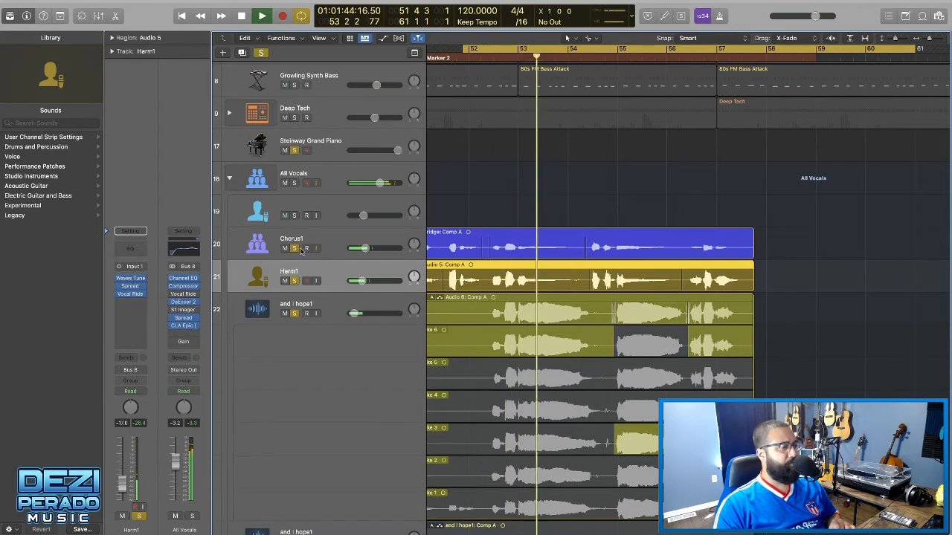
Listen to Chorus1 without the Harm1 and "and I hope1" vocals, and solo both tracks again
click(293, 282)
click(294, 313)
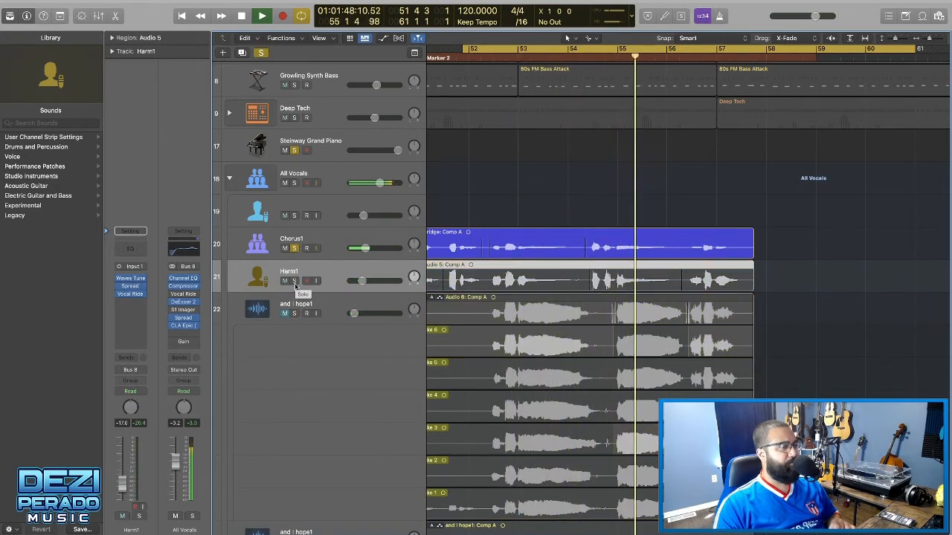
click(295, 281)
click(295, 313)
Collapse the Audio 6 take folder on the first "and I hope1" track
scroll(504, 308, left, 3)
scroll(503, 308, down, 1)
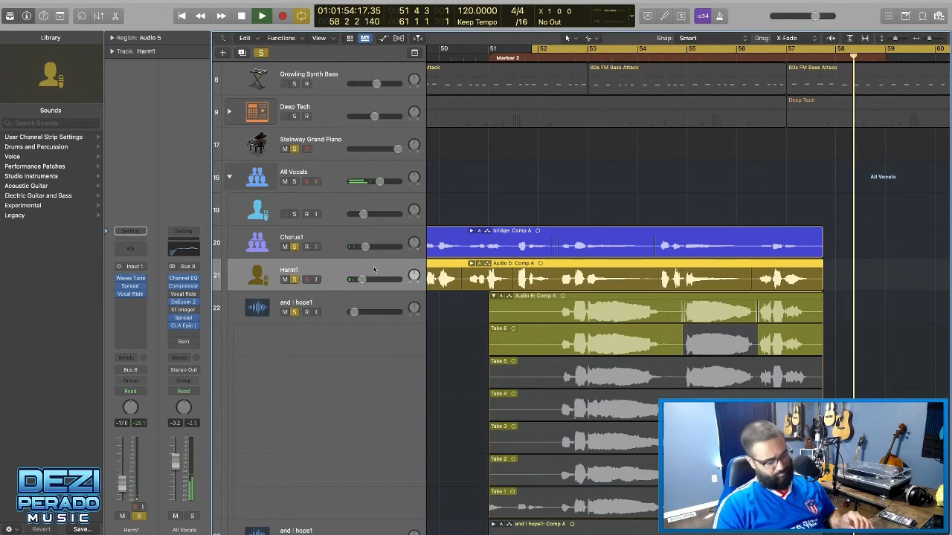
scroll(493, 299, left, 2)
click(510, 297)
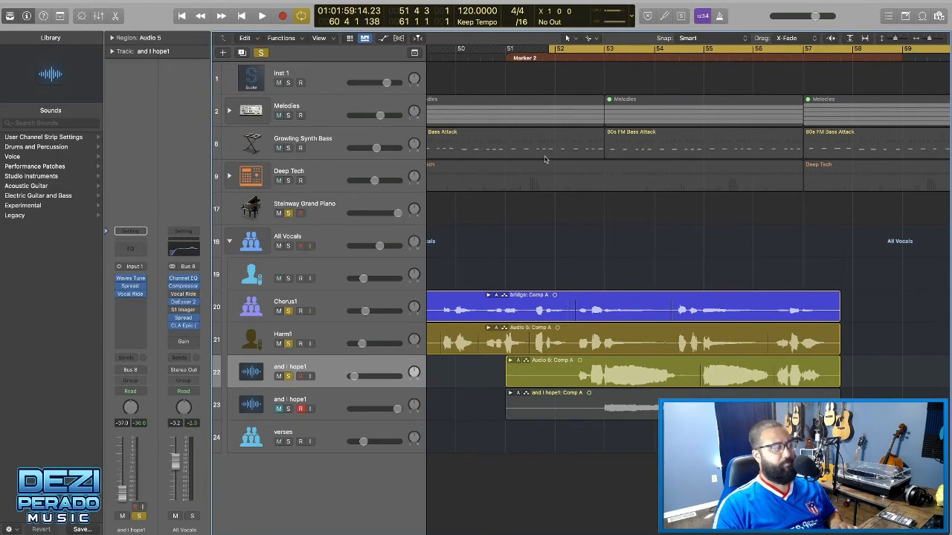
Unsolo Chorus1, Harm1, "and I hope1" and Steinway Grand Piano, and play the vocals with the full arrangement
drag(285, 311, 286, 376)
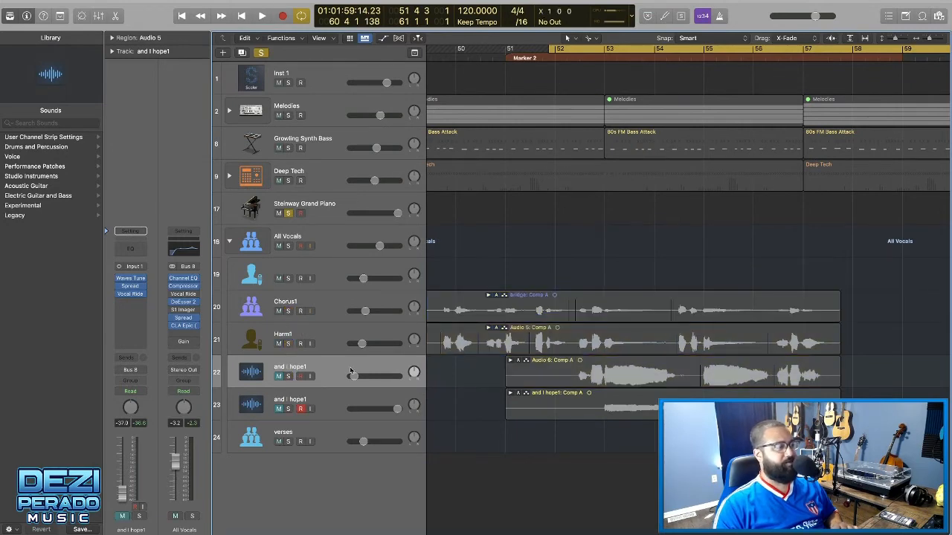
key(space)
click(290, 214)
scroll(375, 322, left, 10)
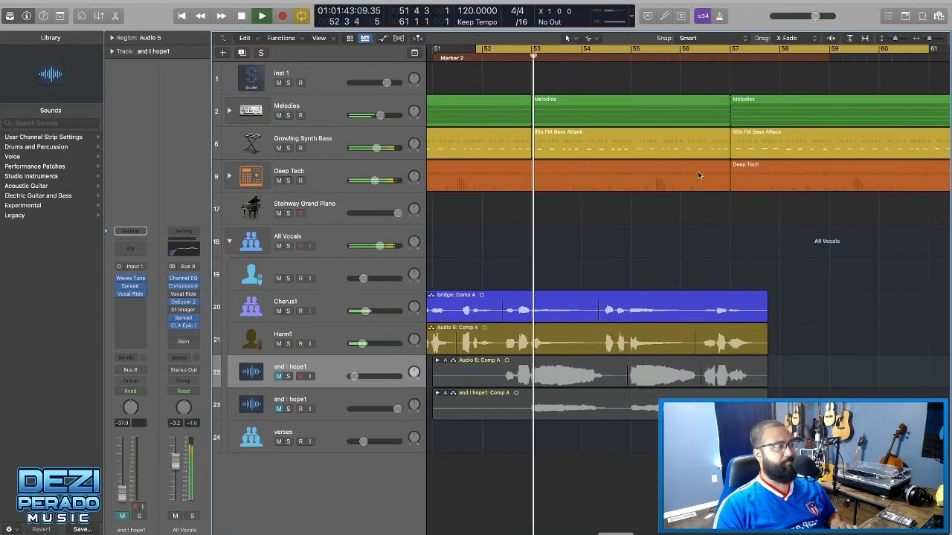
key(space)
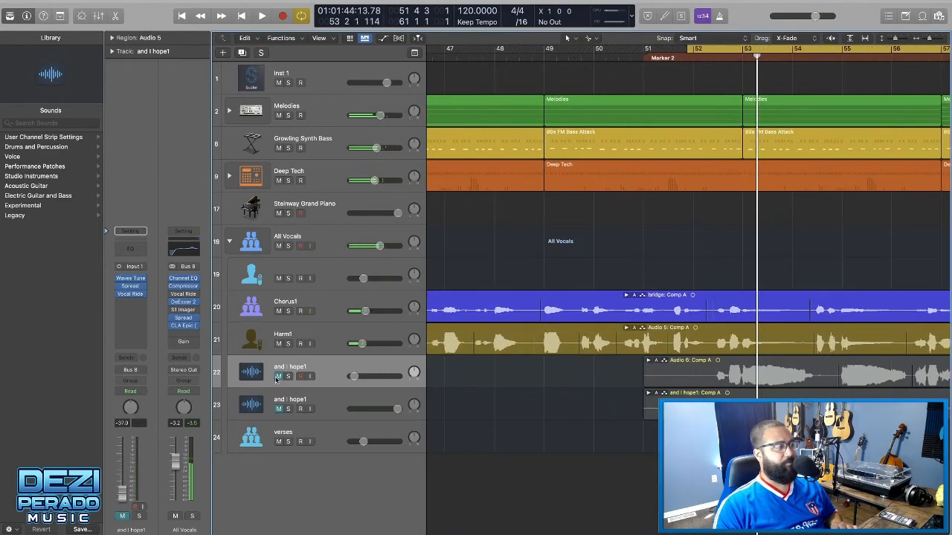
Unmute the first "and I hope1" track, pan it to -14 and raise it to -27.5 dB while replaying the cycle
click(279, 377)
click(687, 52)
key(space)
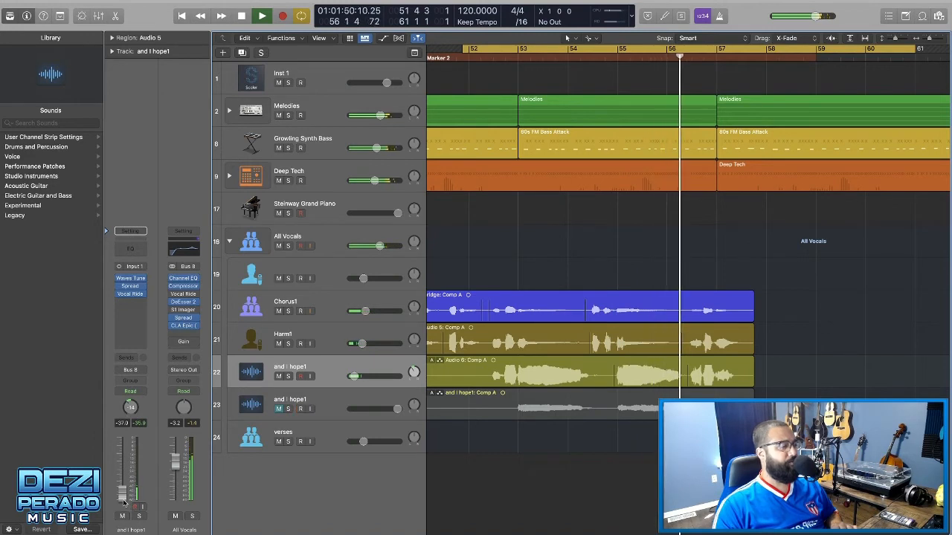
drag(124, 503, 122, 491)
key(space)
key(space)
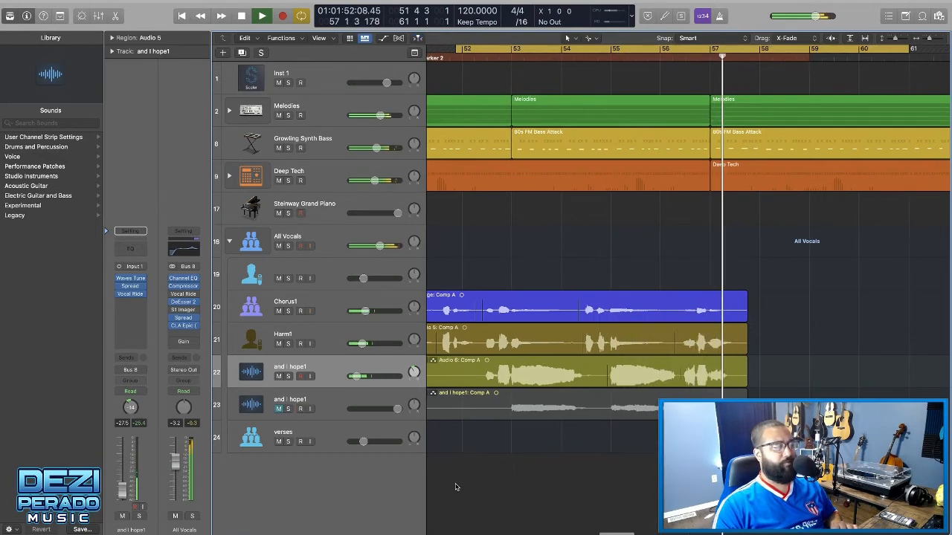
Solo the second "and I hope1" track and play it on its own through the cycle
key(space)
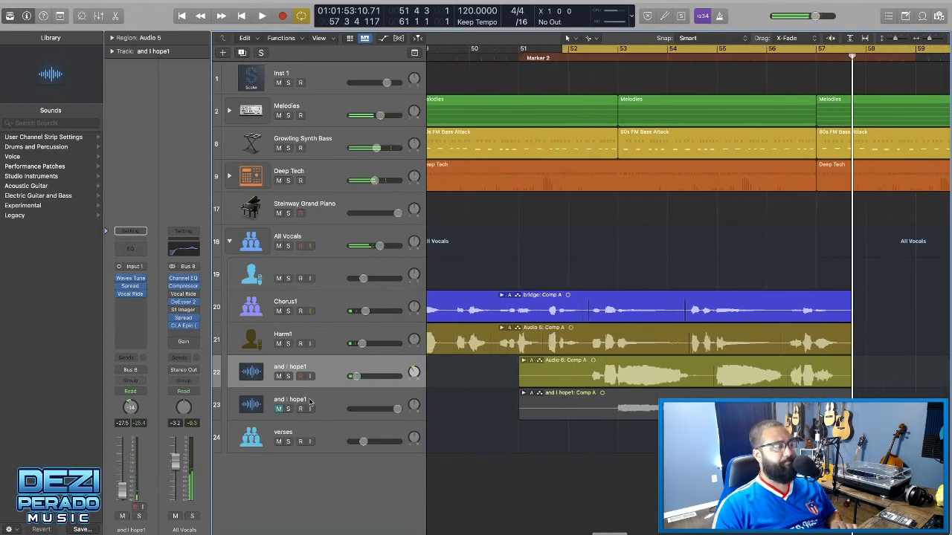
click(301, 404)
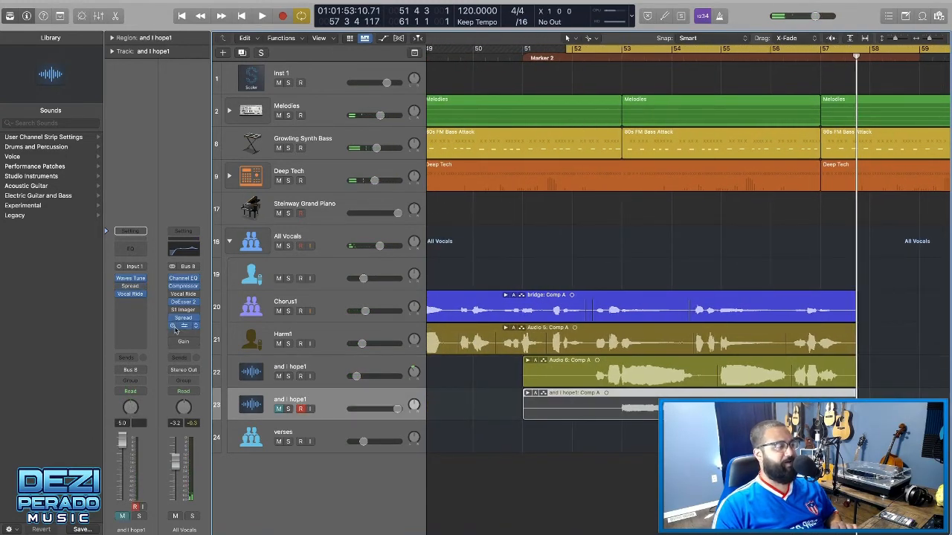
click(292, 369)
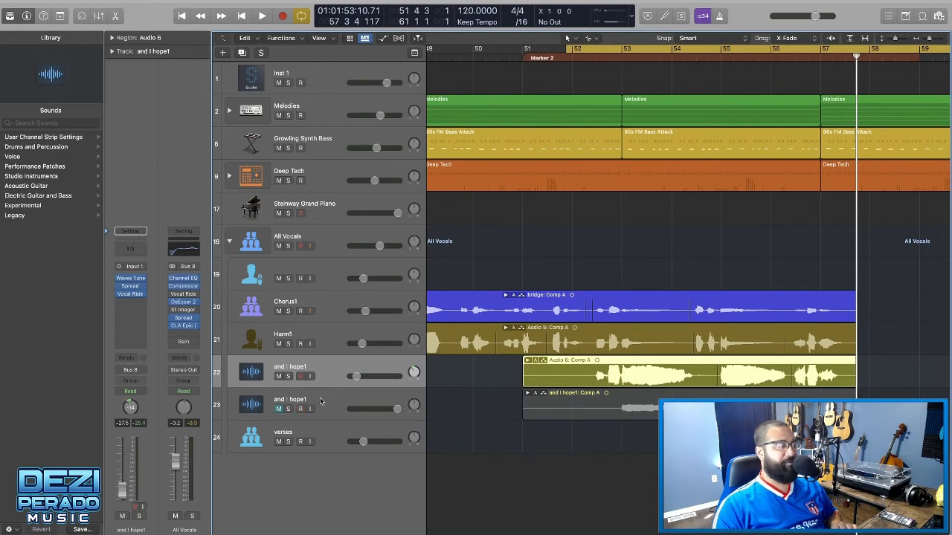
click(320, 401)
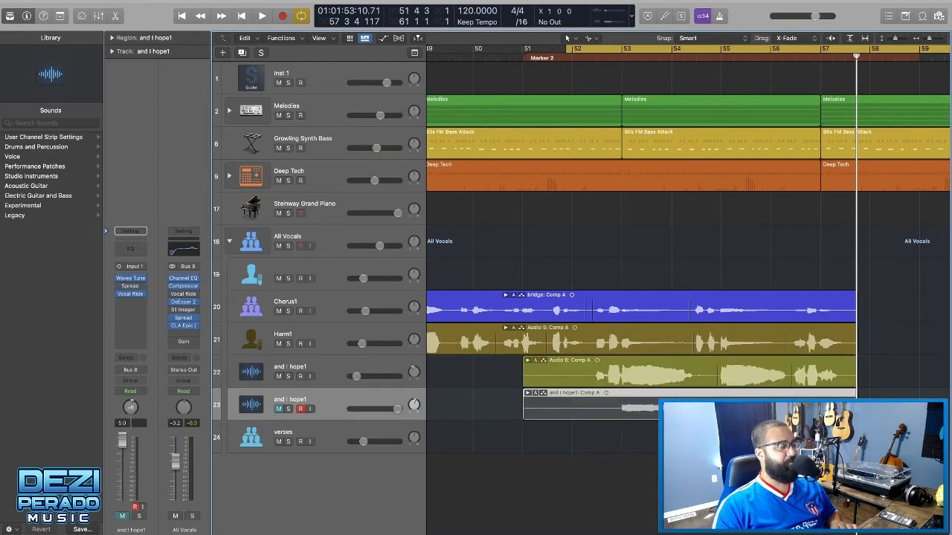
click(288, 410)
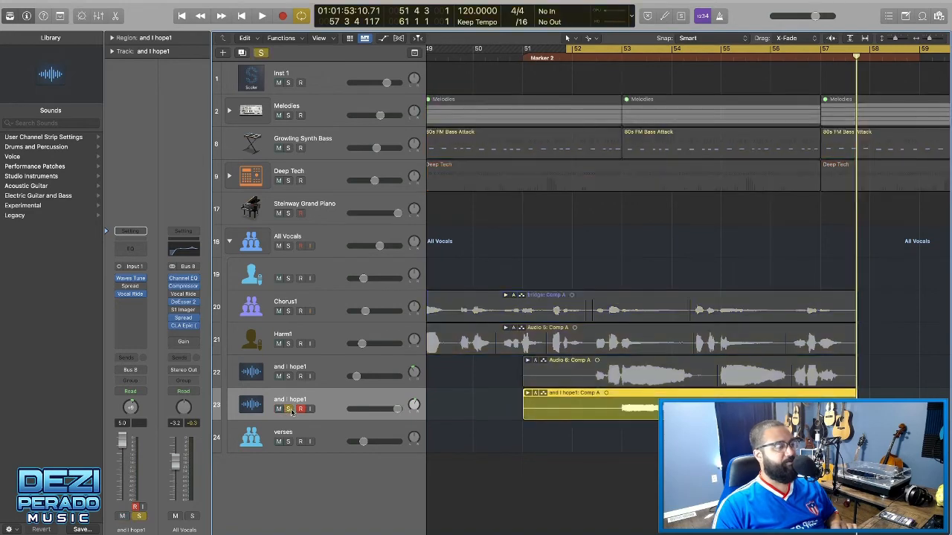
key(space)
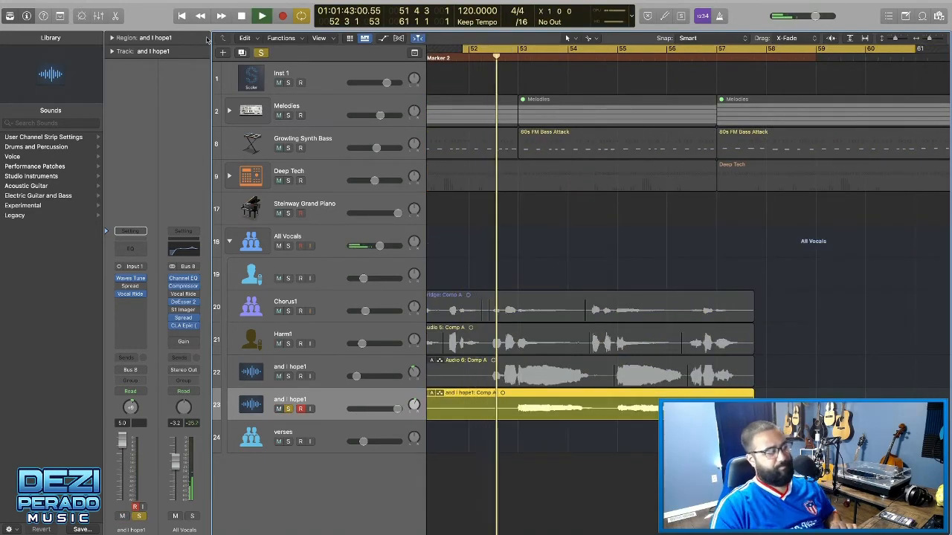
Bypass Waves Tune on the second "and I hope1" track, solo the Steinway Grand Piano and replay the cycle
mouse_move(117, 281)
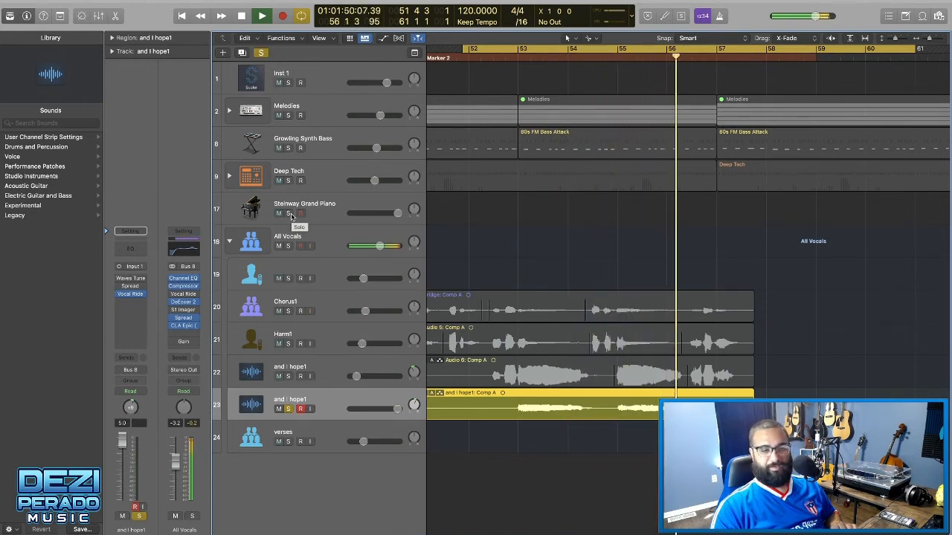
click(289, 213)
key(space)
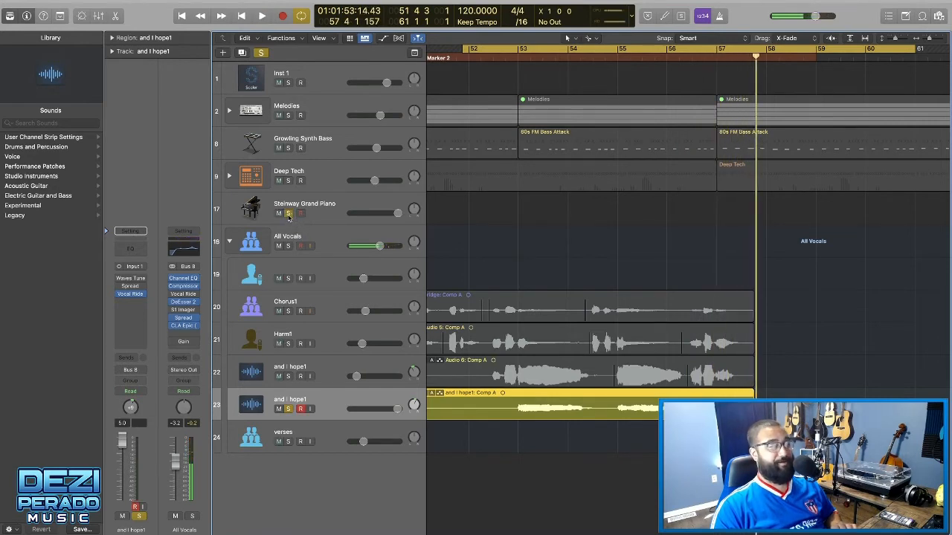
key(space)
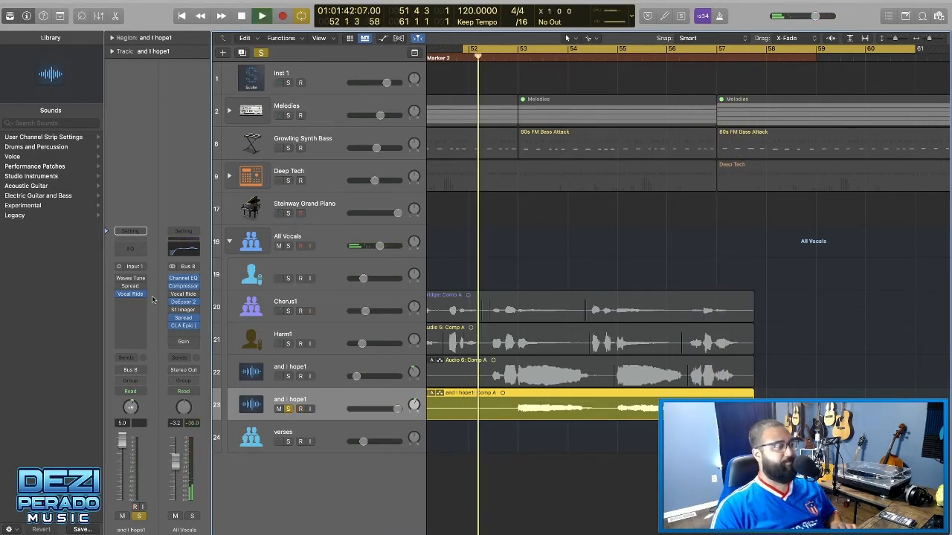
Open Waves Tune Real-Time on the second "and I hope1" track, and solo and record-enable the Steinway Grand Piano for pitch reference
click(130, 279)
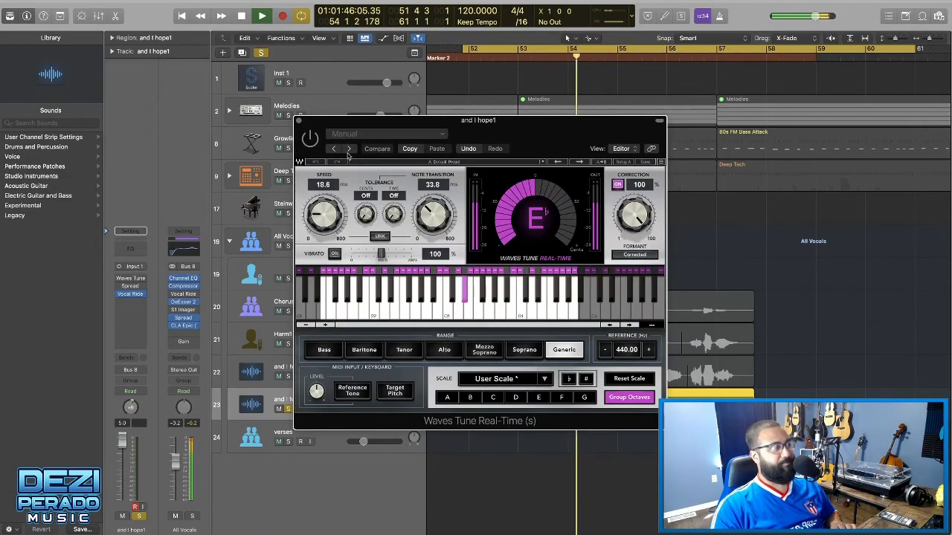
drag(363, 125, 520, 230)
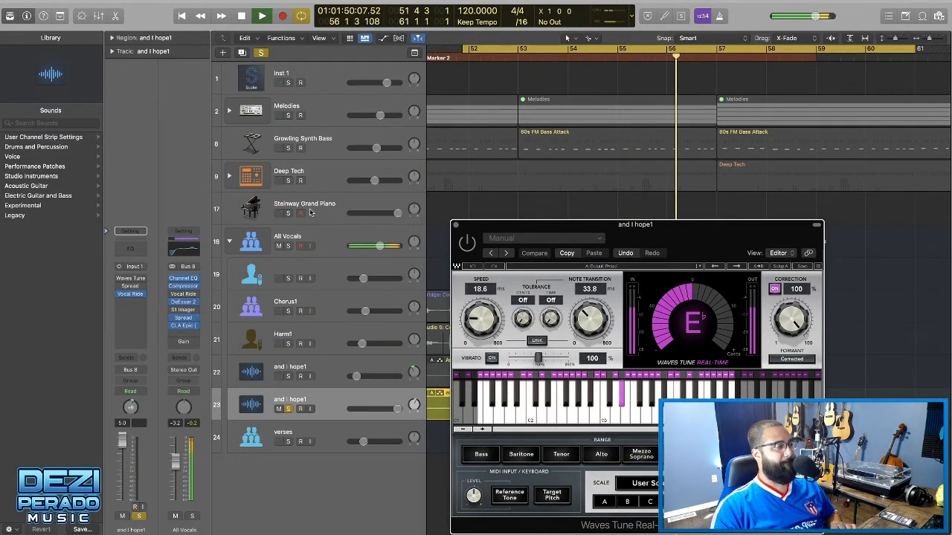
key(space)
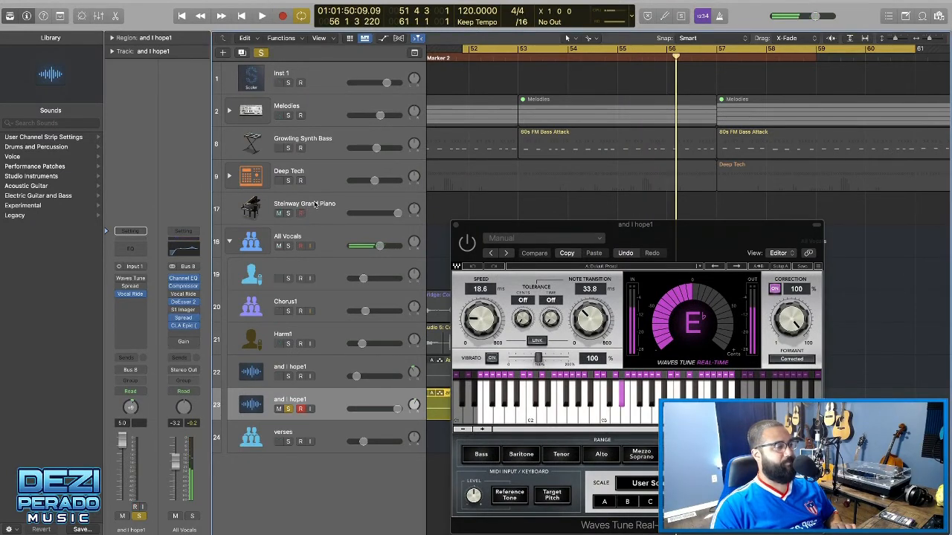
click(299, 214)
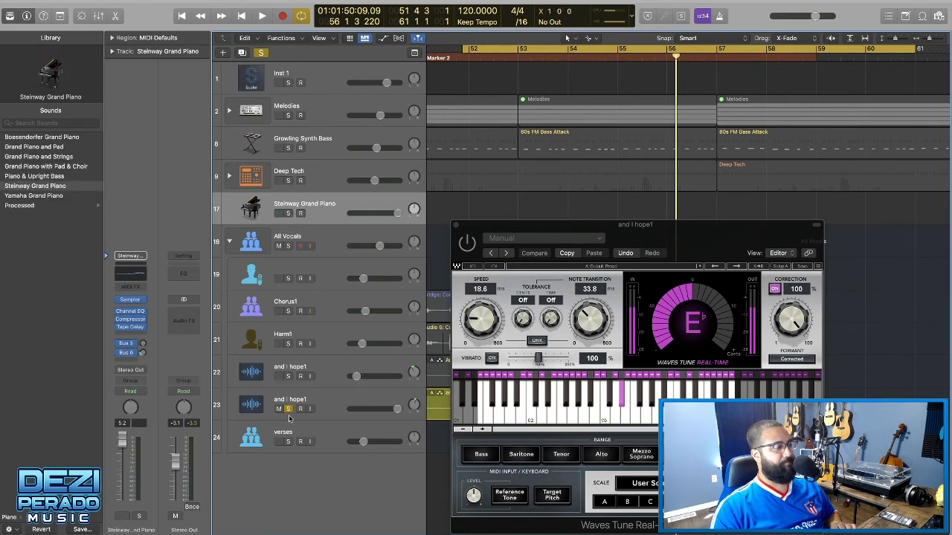
click(301, 214)
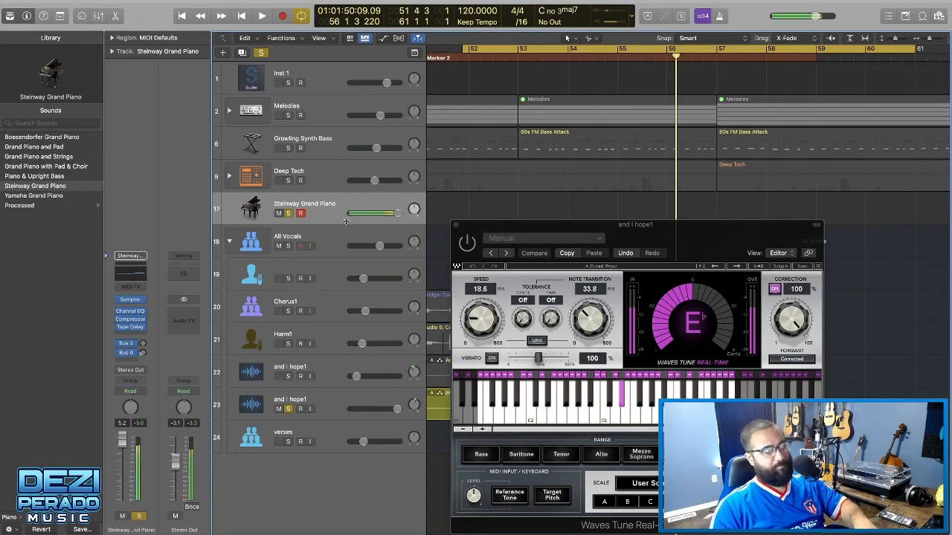
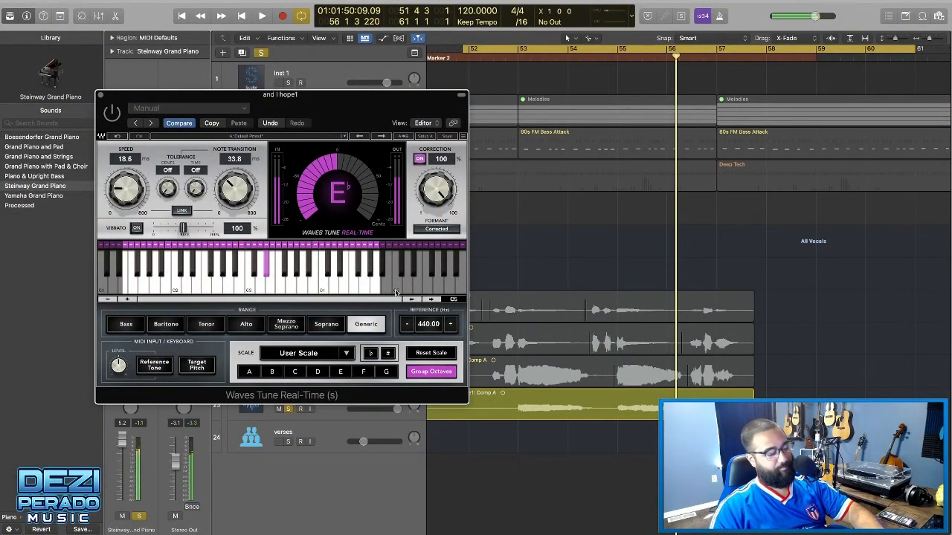
Switch off the unwanted notes in the second "and I hope1" track's Waves Tune user scale, recheck the settings and close the plug-in
click(285, 247)
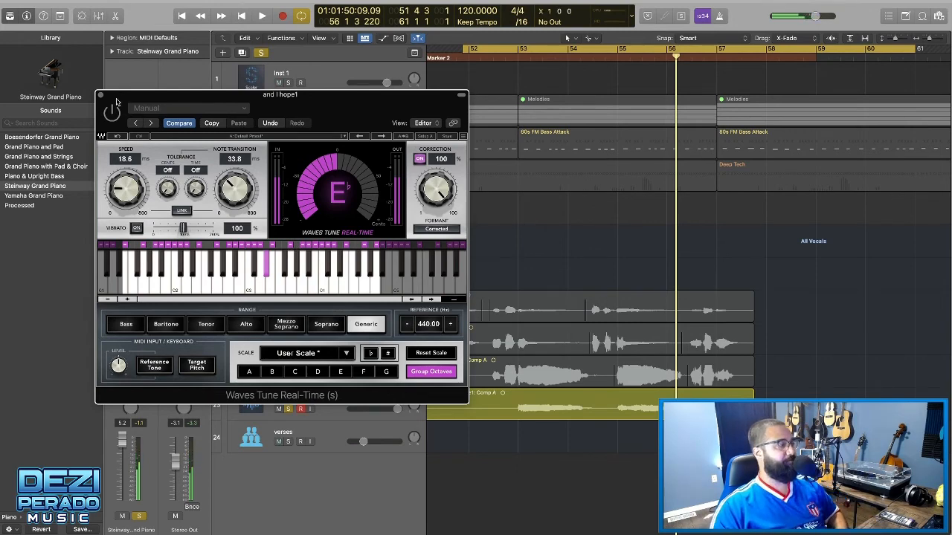
key(super+w)
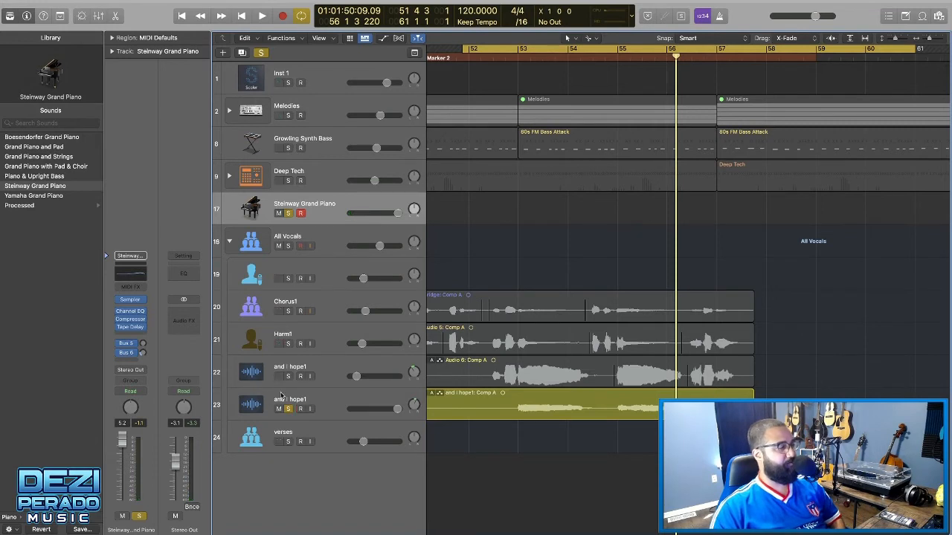
click(281, 395)
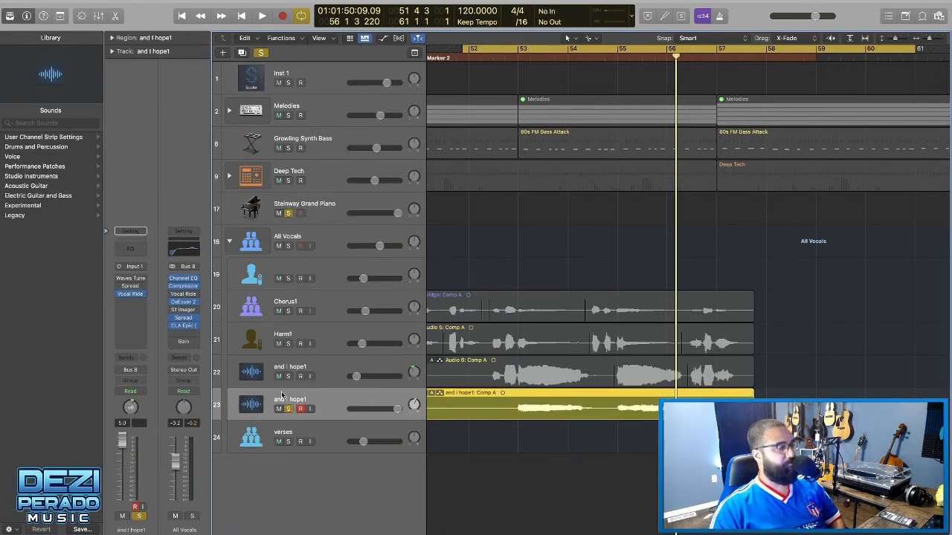
click(141, 280)
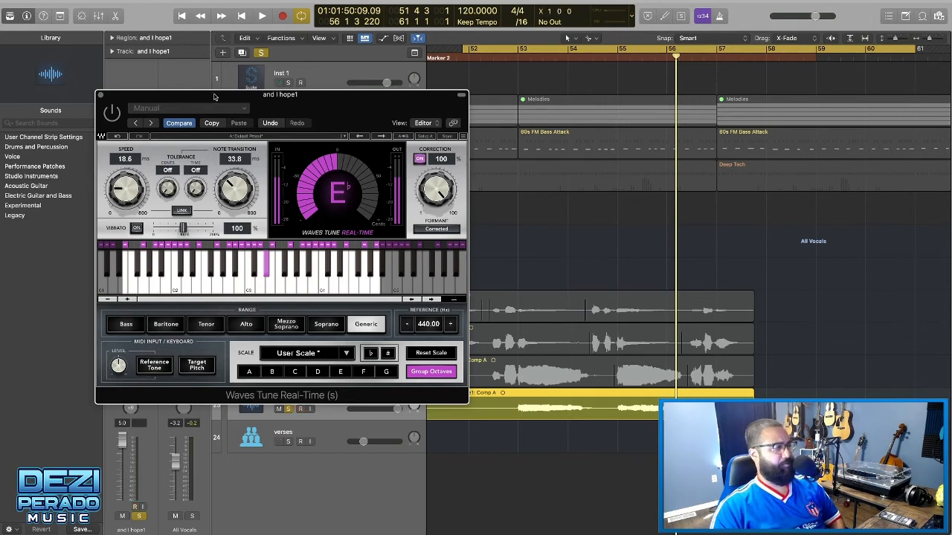
click(101, 96)
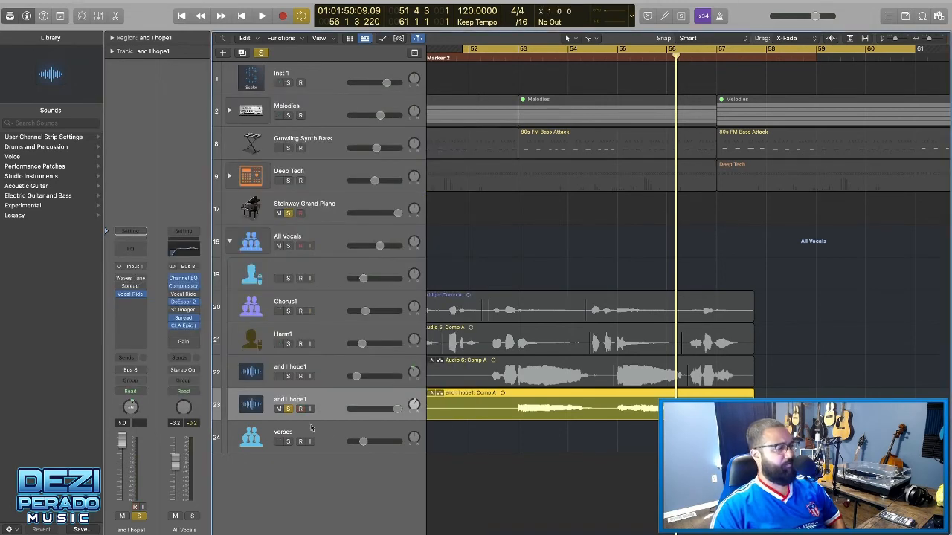
Compare the Waves Tune Real-Time scale settings on the first "and I hope1", Chorus1 and second "and I hope1" tracks
click(297, 367)
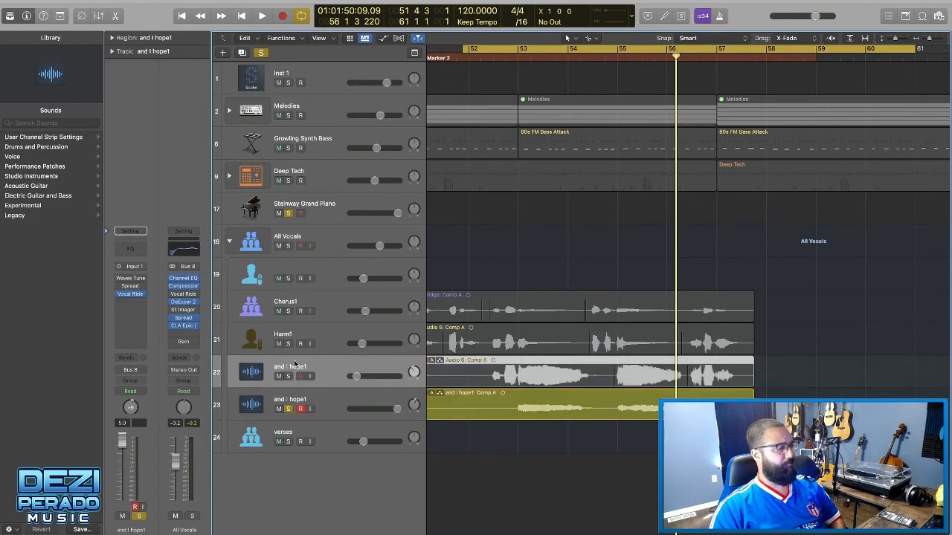
click(130, 278)
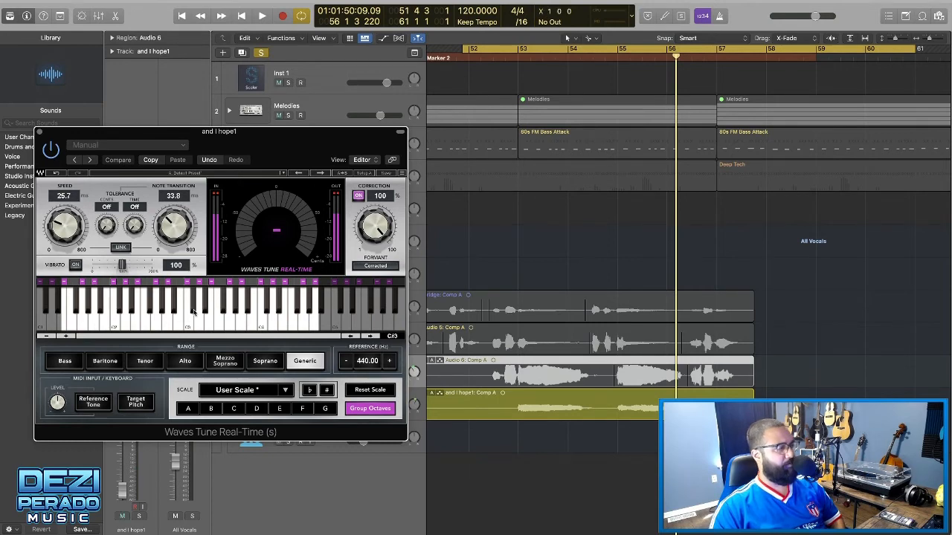
click(40, 133)
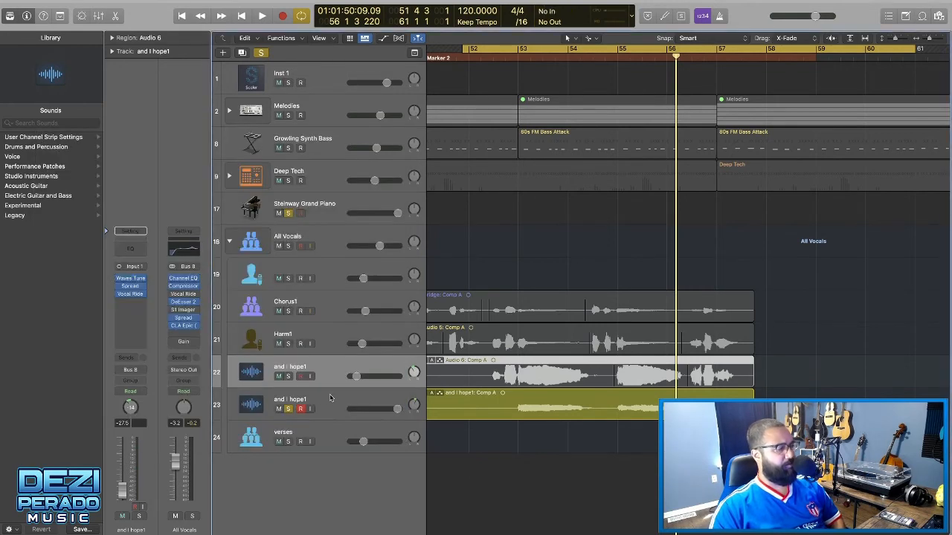
click(302, 334)
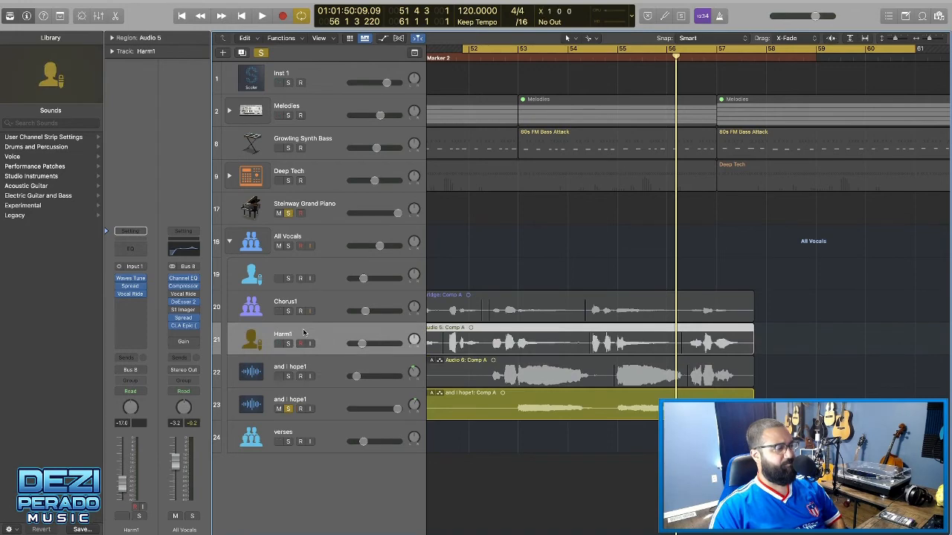
click(302, 303)
click(129, 279)
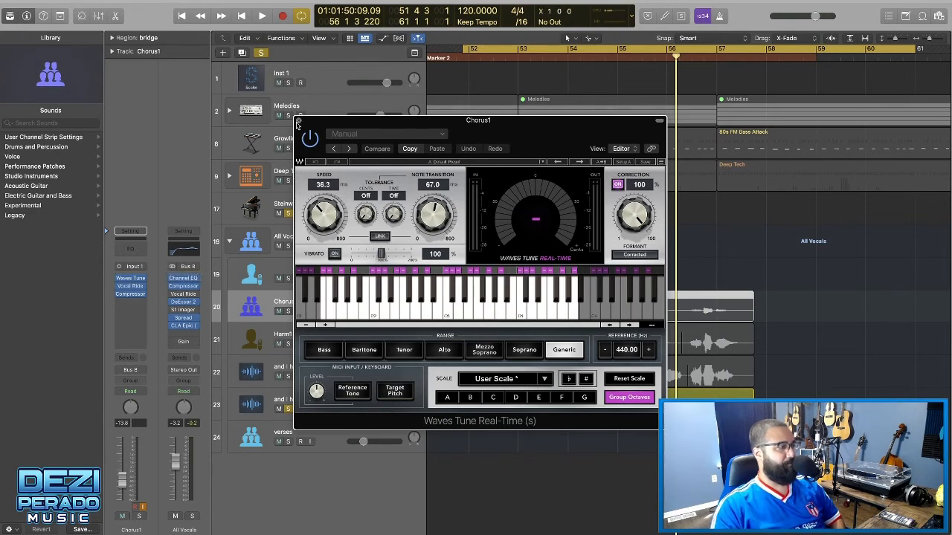
click(298, 119)
click(322, 370)
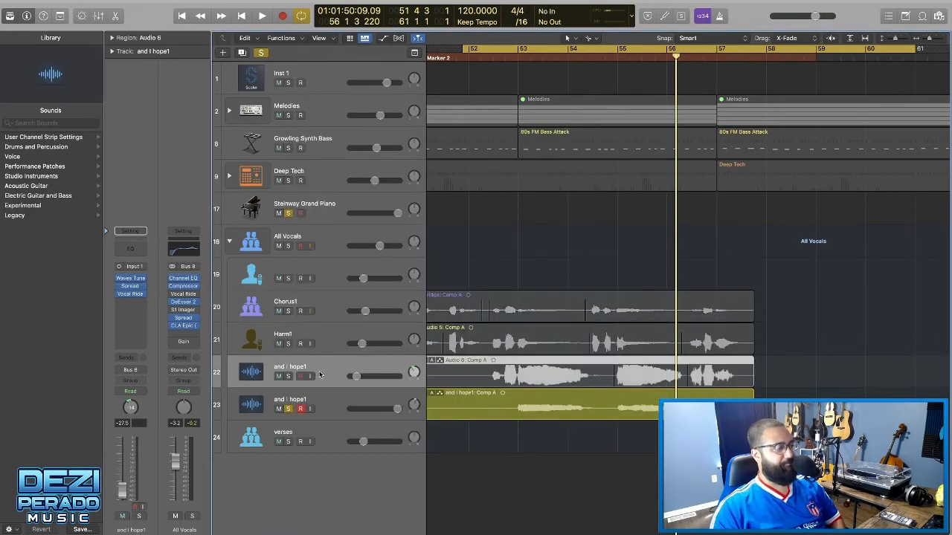
click(328, 403)
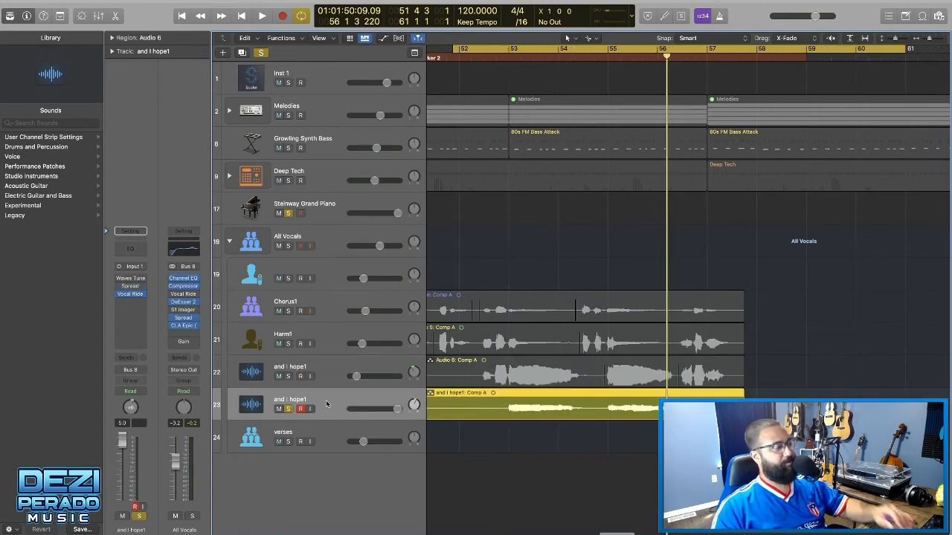
click(130, 283)
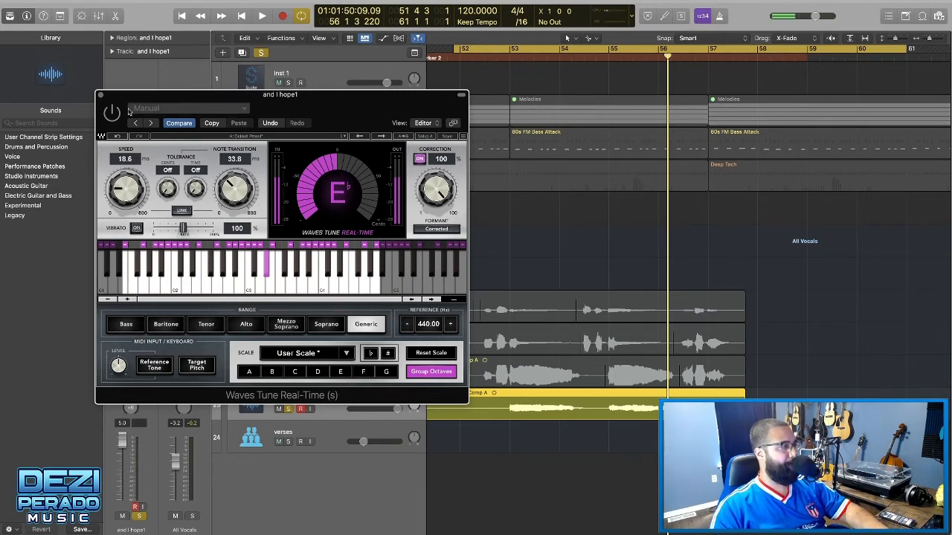
click(100, 95)
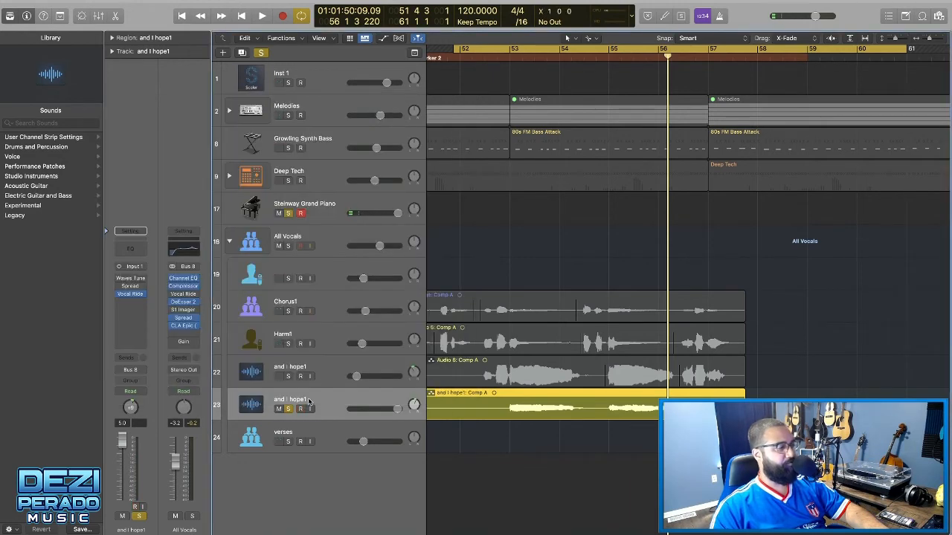
Rename the second "and I hope1" track to "and I hope2"
right_click(306, 401)
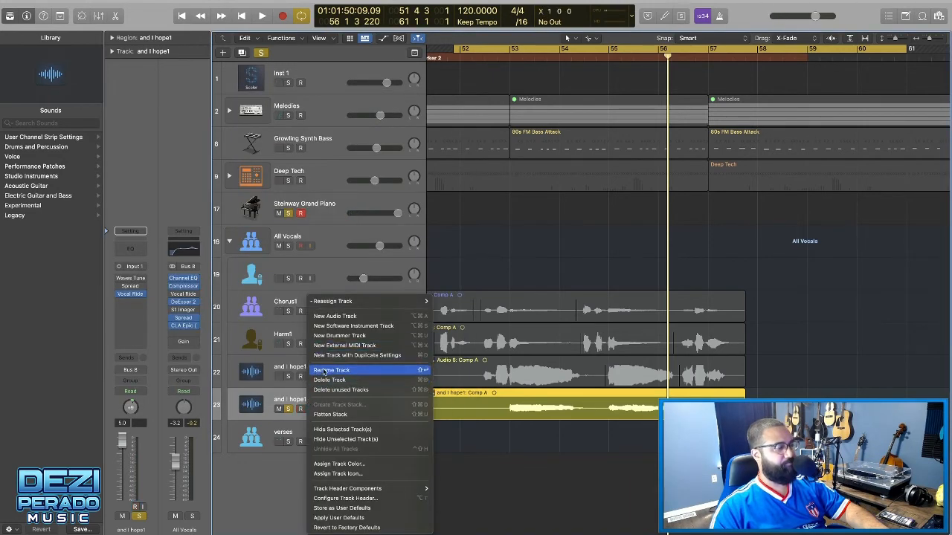
click(326, 370)
key(Right)
key(BackSpace)
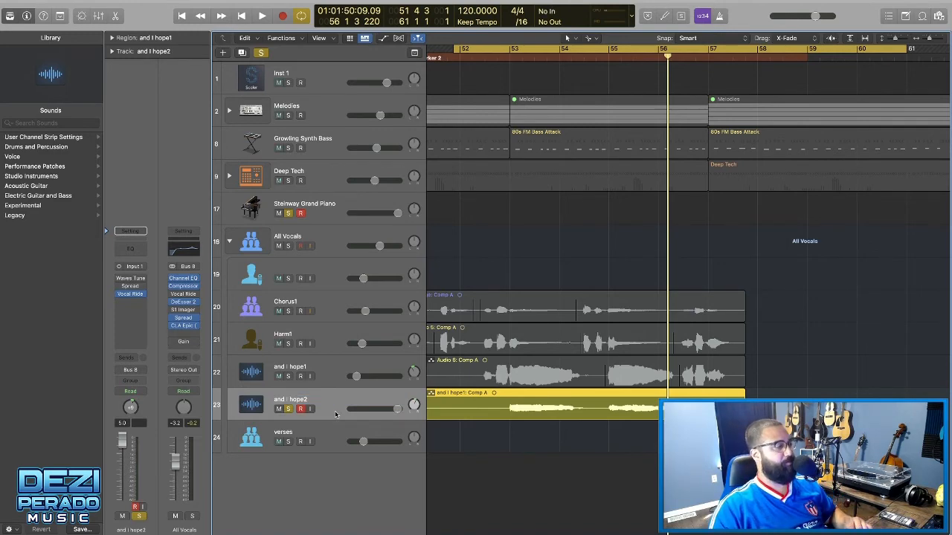
Re-enable Waves Tune Real-Time on "and I hope2" and play the soloed vocal with the cycle starting at bar 53
click(130, 279)
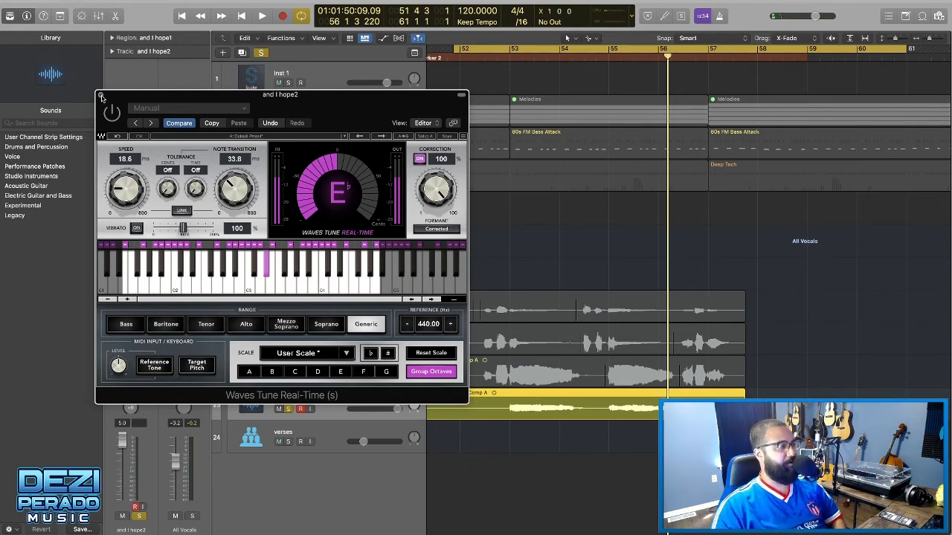
click(101, 96)
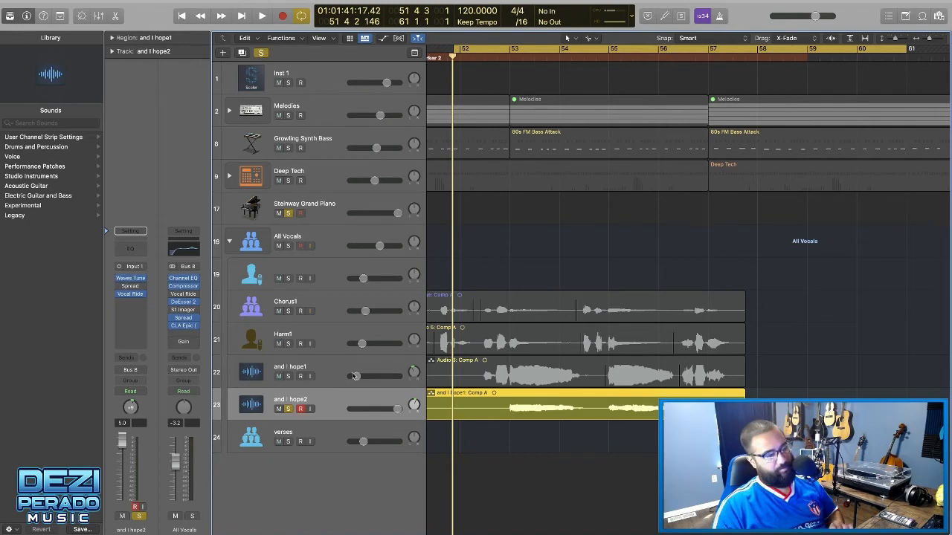
key(space)
scroll(465, 411, right, 2)
scroll(465, 411, left, 3)
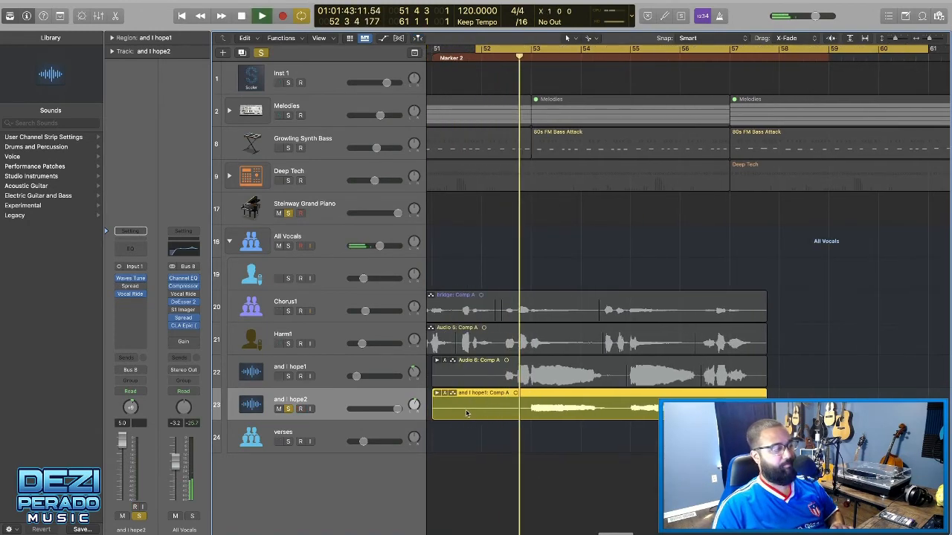
drag(505, 52, 560, 56)
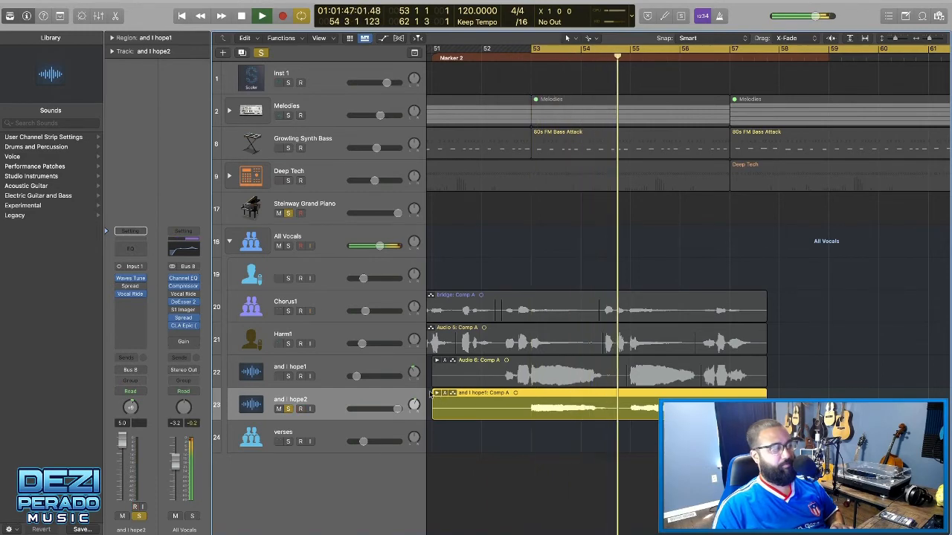
Expand the "and I hope2" take folder and lower the track's volume to about -16 dB while it plays
click(435, 395)
scroll(312, 335, down, 1)
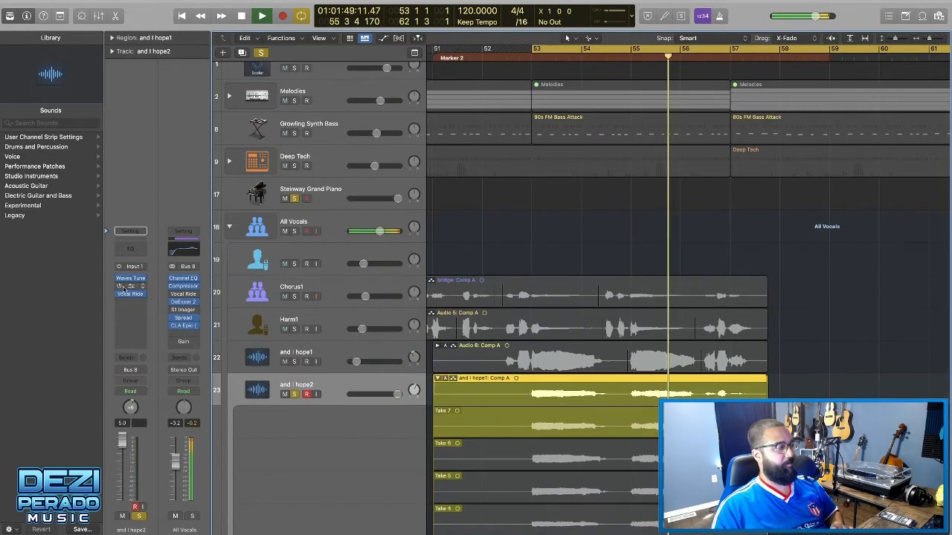
drag(123, 446, 123, 485)
key(space)
key(space)
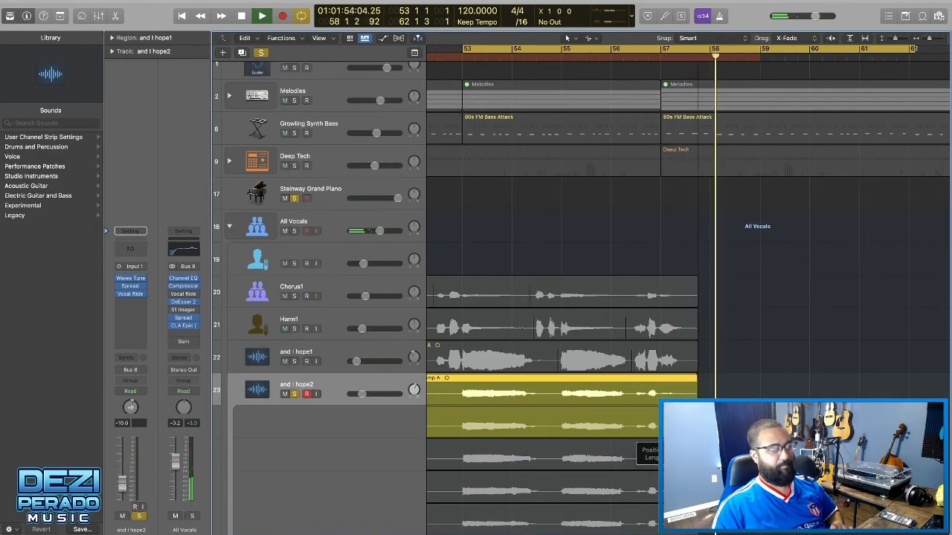
Compare Takes 6 and 7 in the "and I hope2" comp, using Take 6 only for the ending after about bar 56
click(635, 456)
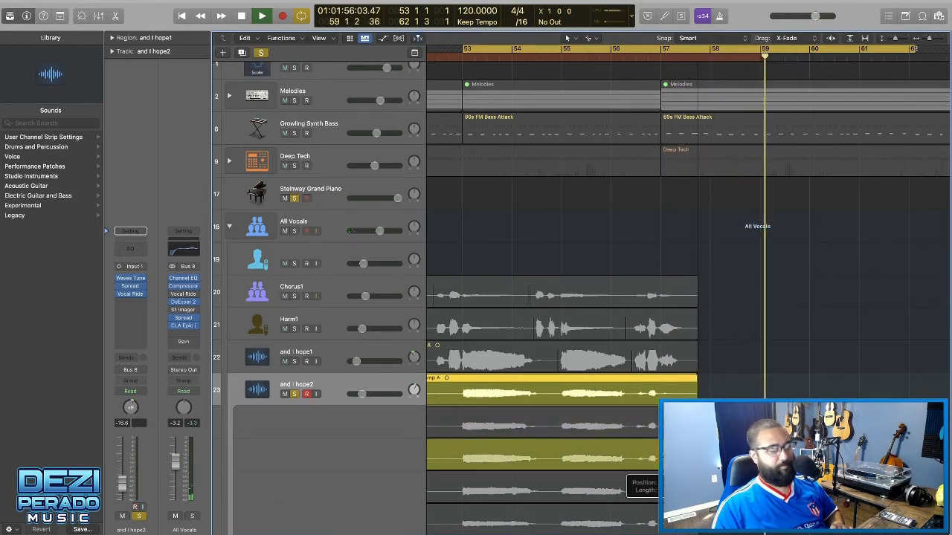
click(578, 428)
key(space)
key(space)
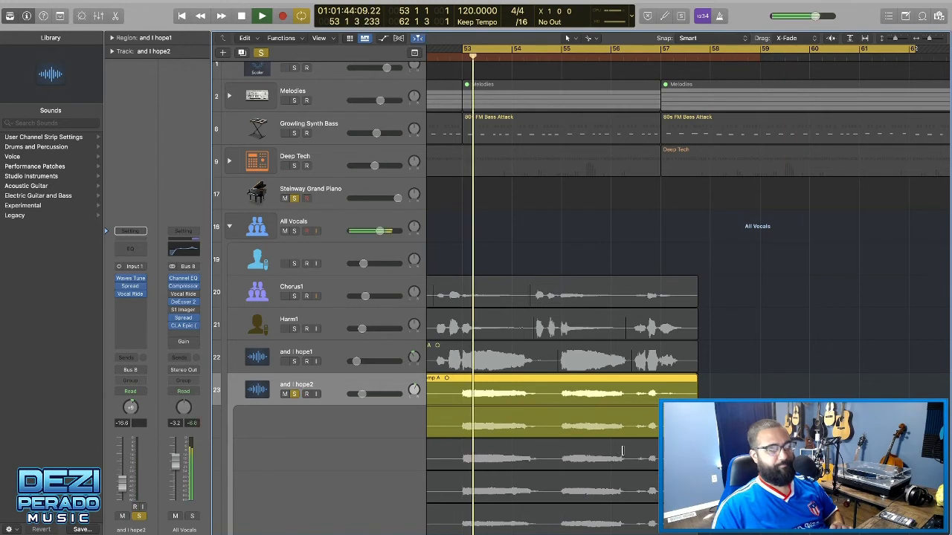
key(space)
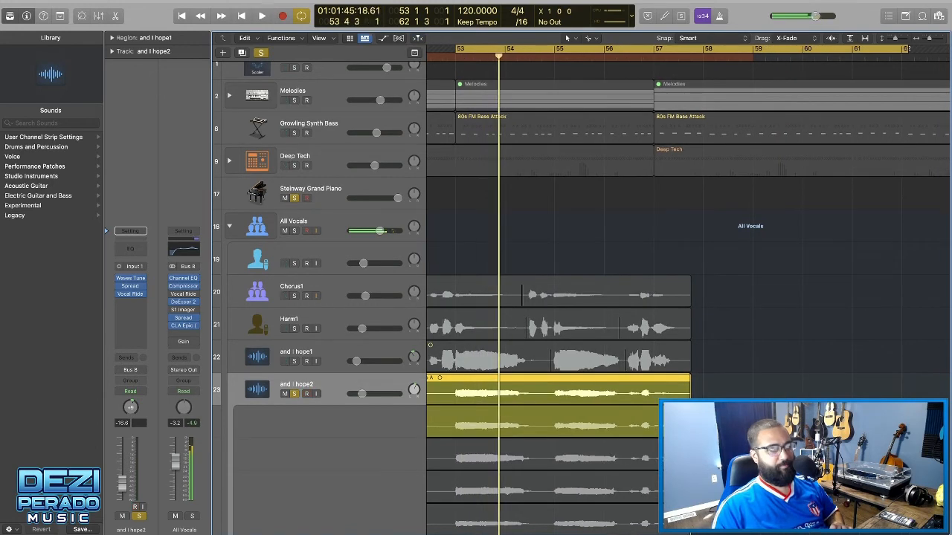
key(super+z)
key(space)
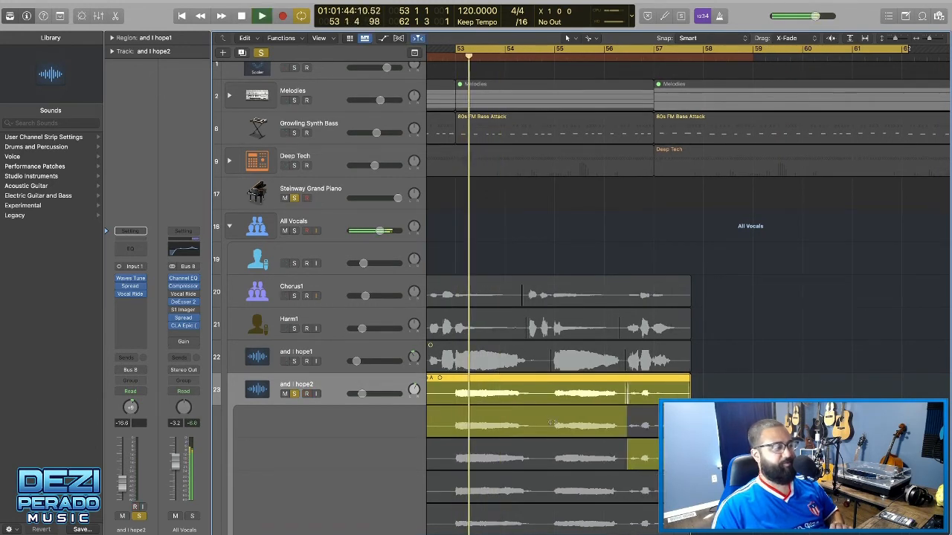
Comp Take 6 into "and I hope2" from just before bar 55 through the second phrase
scroll(536, 431, left, 3)
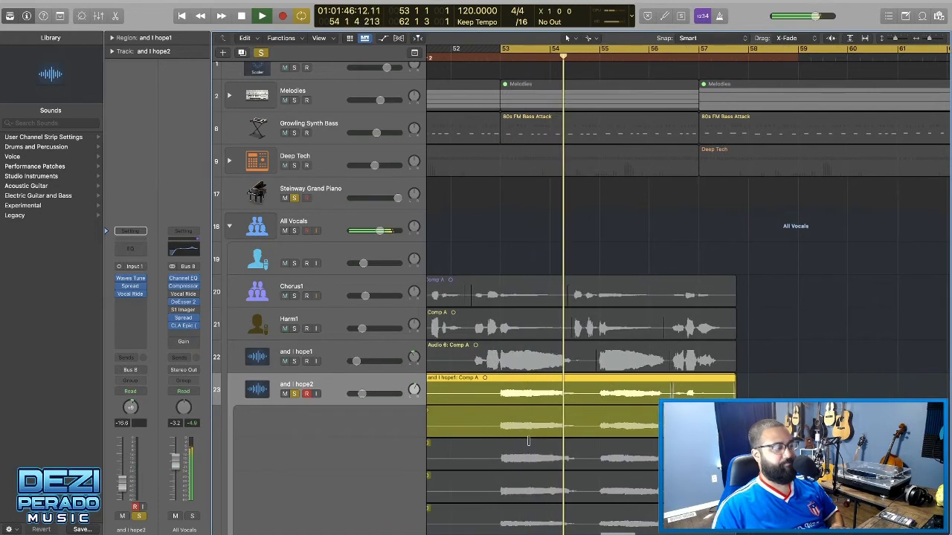
scroll(529, 444, left, 1)
scroll(608, 458, right, 1)
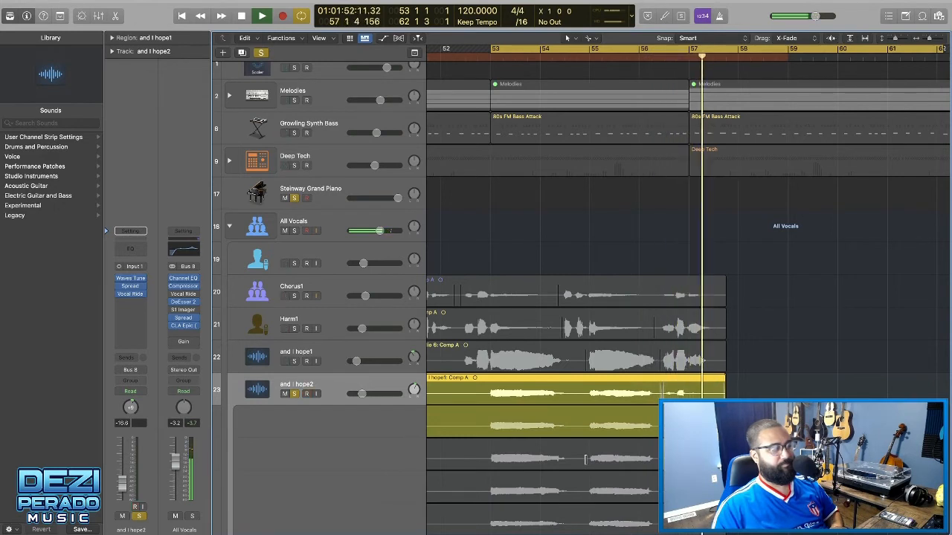
drag(585, 459, 699, 459)
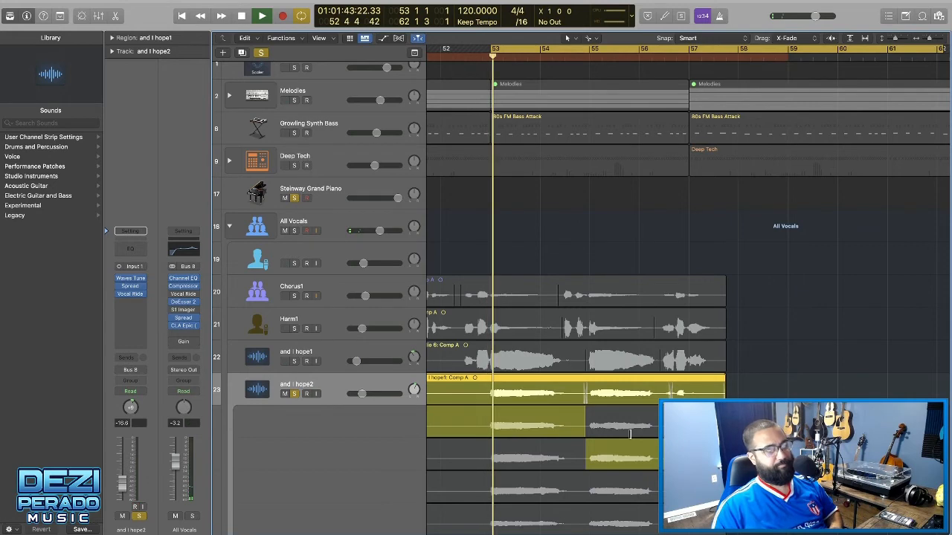
Reduce the Stereo Spread order on "and I hope2" to 4 and close the plug-in
scroll(405, 369, down, 2)
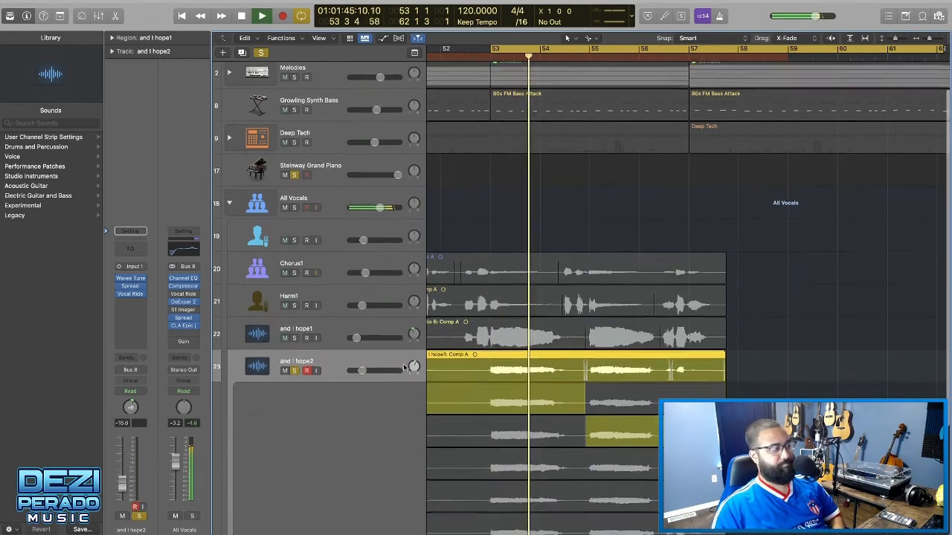
scroll(404, 367, down, 6)
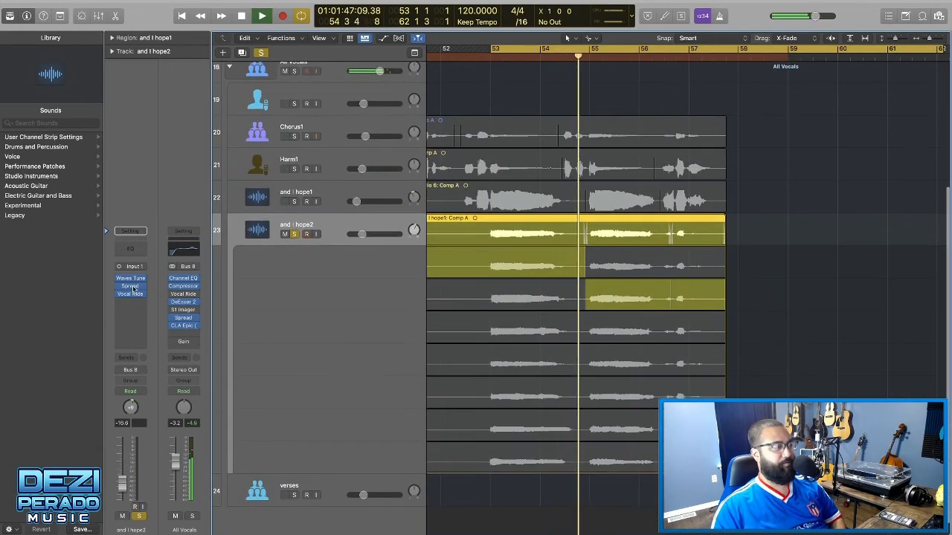
click(131, 286)
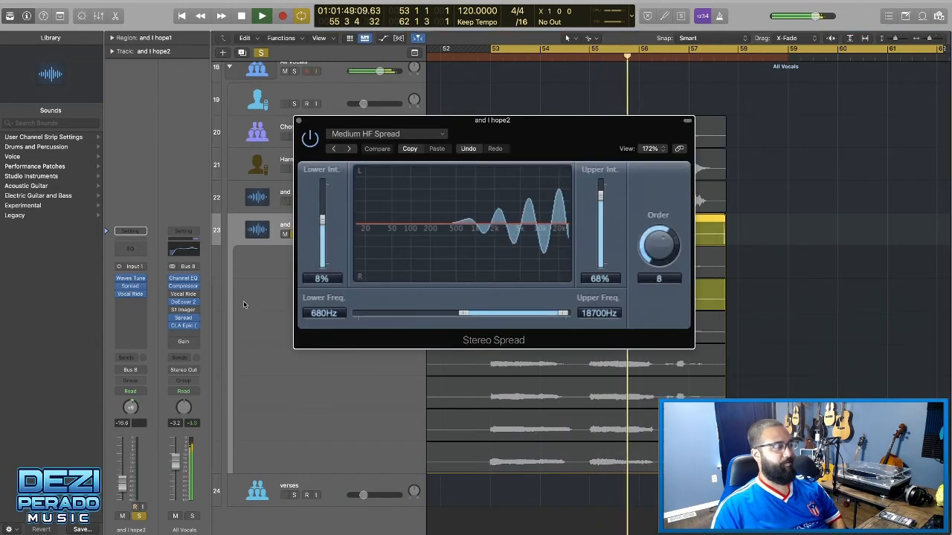
drag(656, 244, 657, 275)
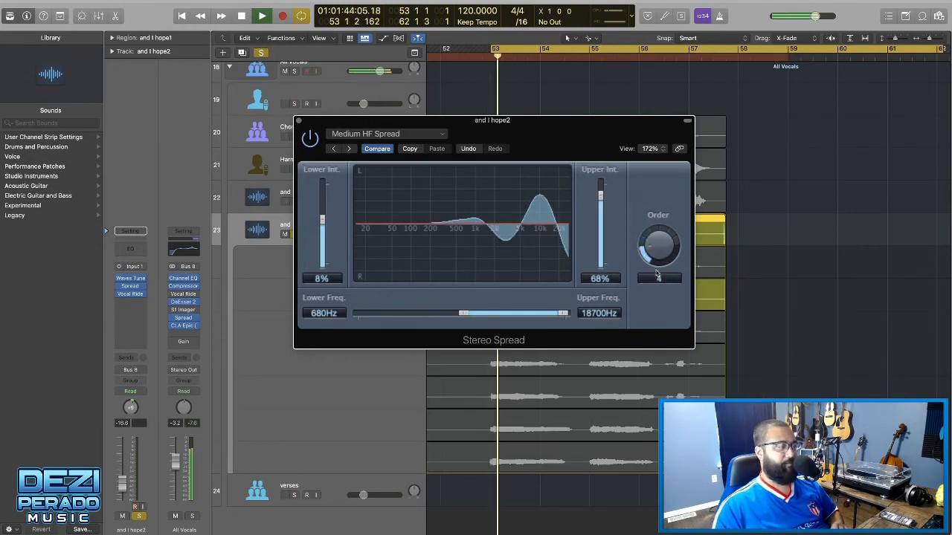
mouse_move(657, 276)
mouse_down()
mouse_move(649, 151)
mouse_move(649, 288)
mouse_move(647, 273)
mouse_up()
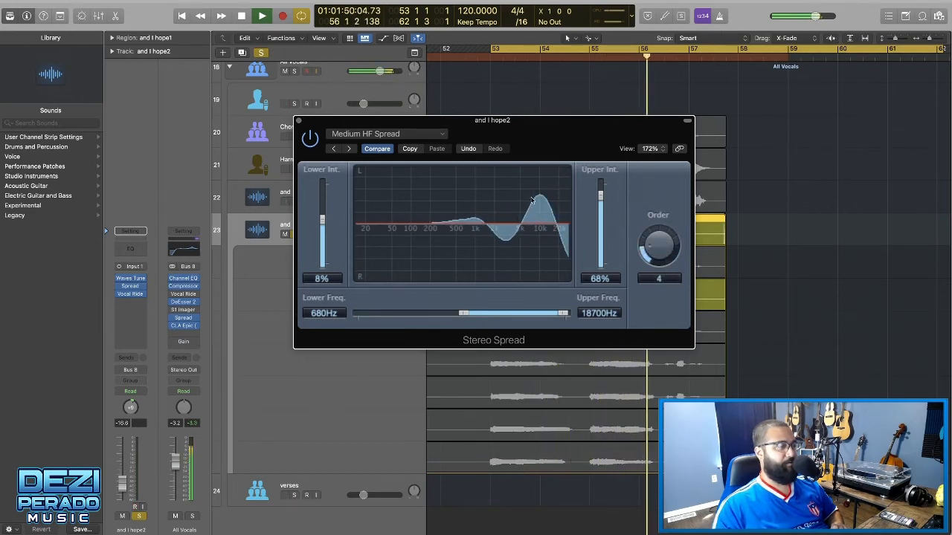
click(298, 121)
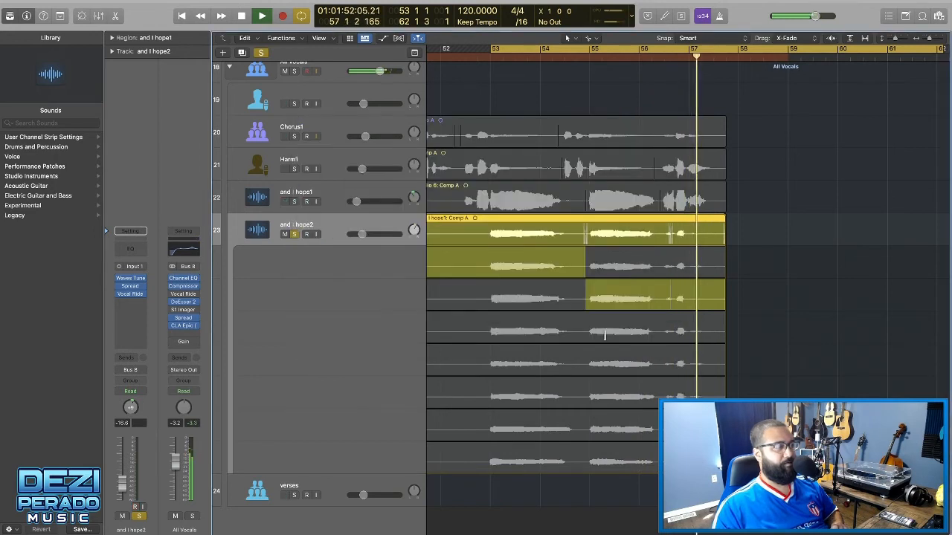
Use Take 5 for the "and I hope2" phrase at bar 55, end it slightly earlier, and collapse the take folder
key(space)
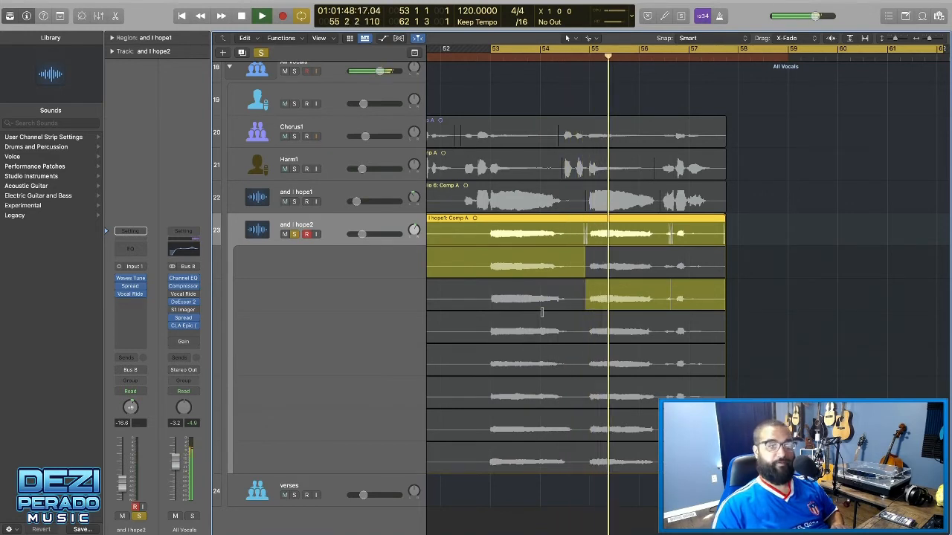
click(635, 330)
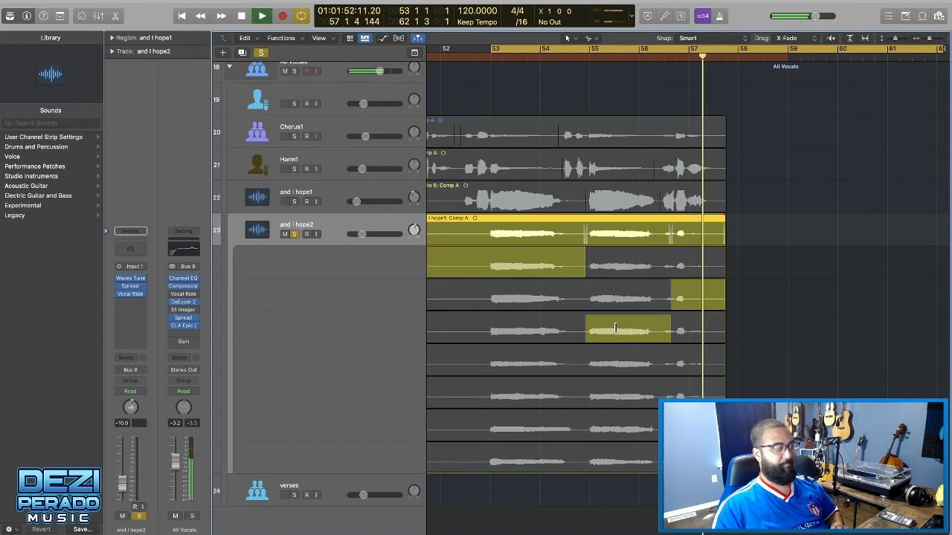
drag(669, 333, 662, 334)
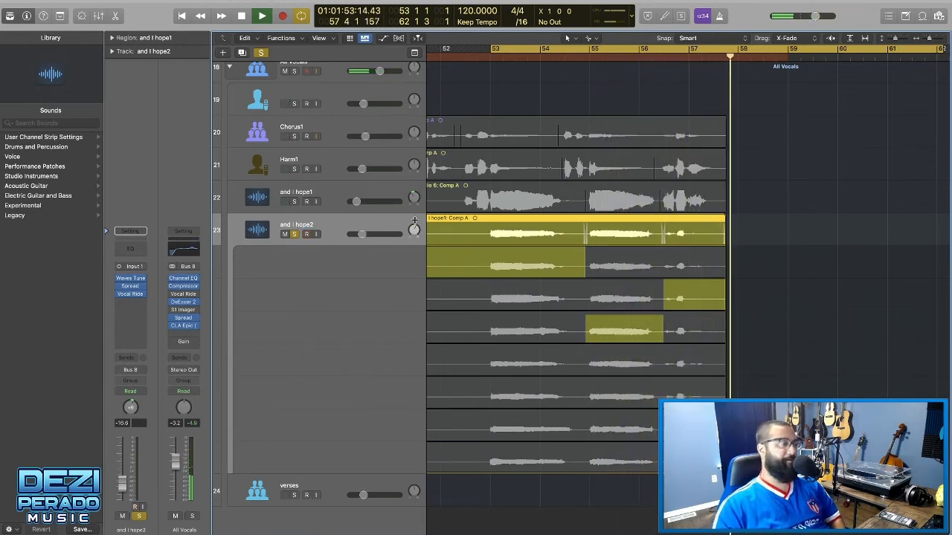
scroll(479, 237, left, 4)
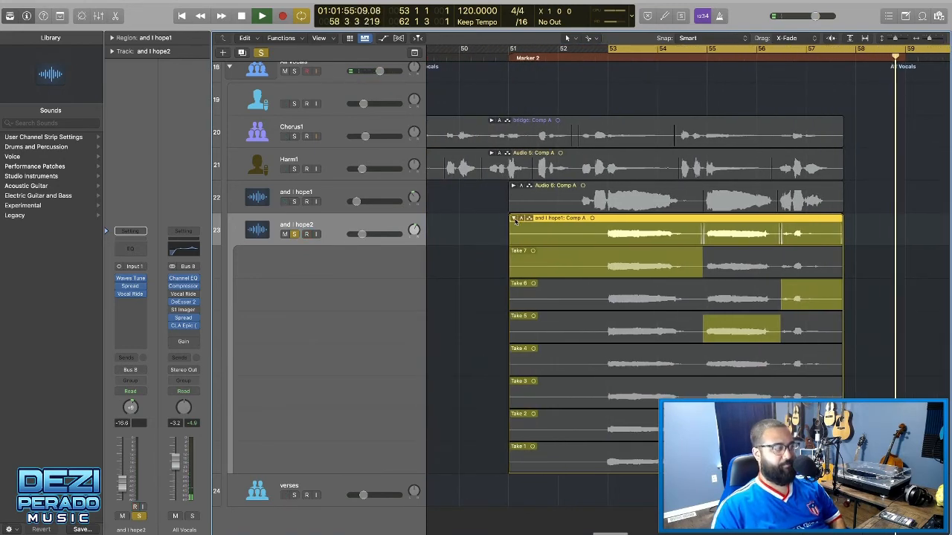
click(513, 219)
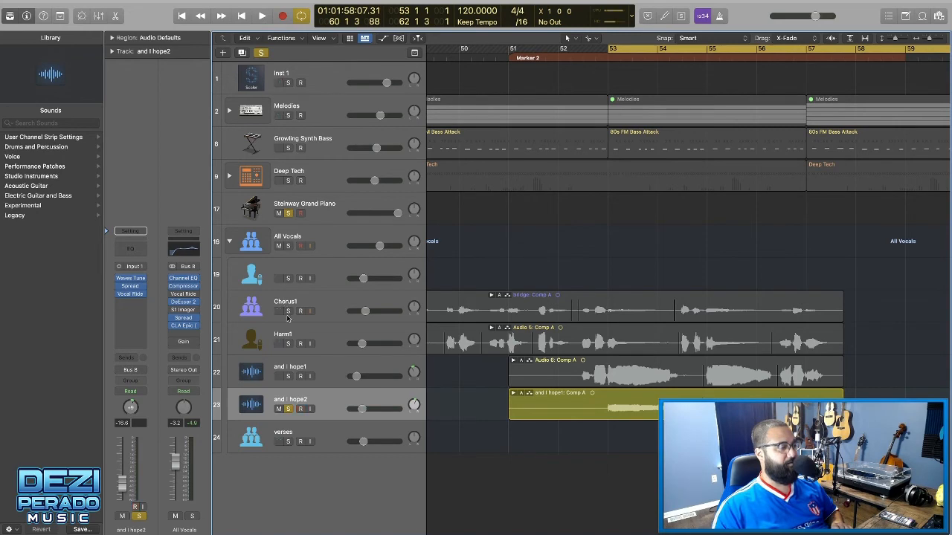
Solo Chorus1, Harm1 and "and I hope1" alongside "and I hope2", and lower "and I hope2" to about -26.5 dB during playback
drag(288, 311, 290, 379)
key(space)
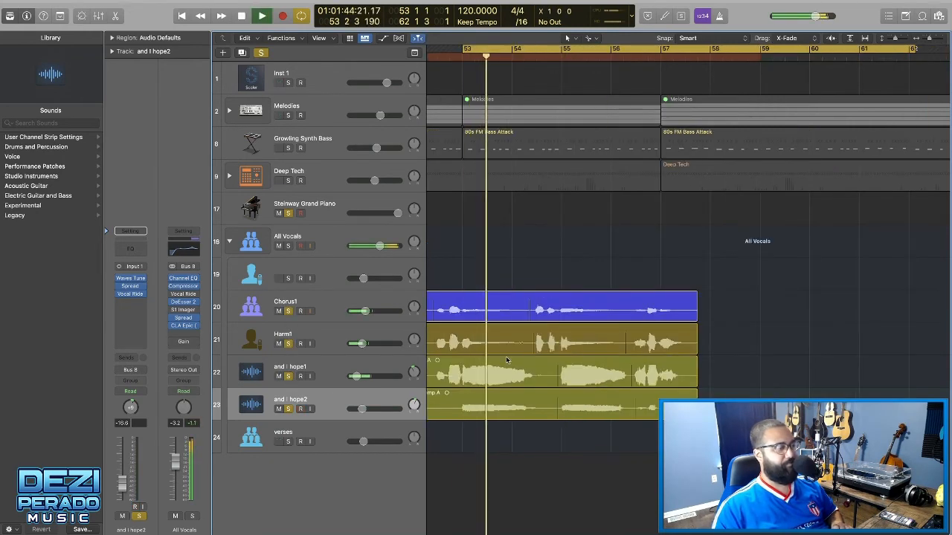
click(330, 401)
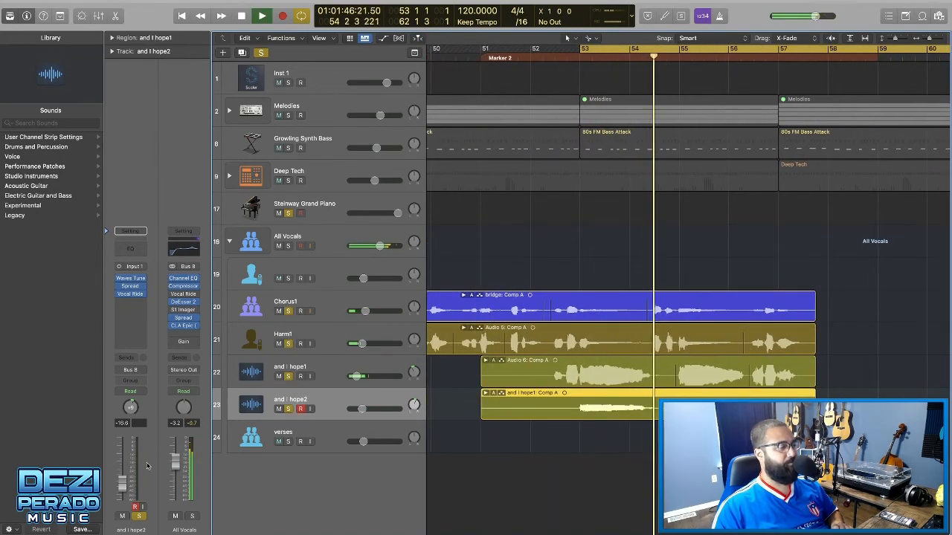
drag(124, 487, 124, 492)
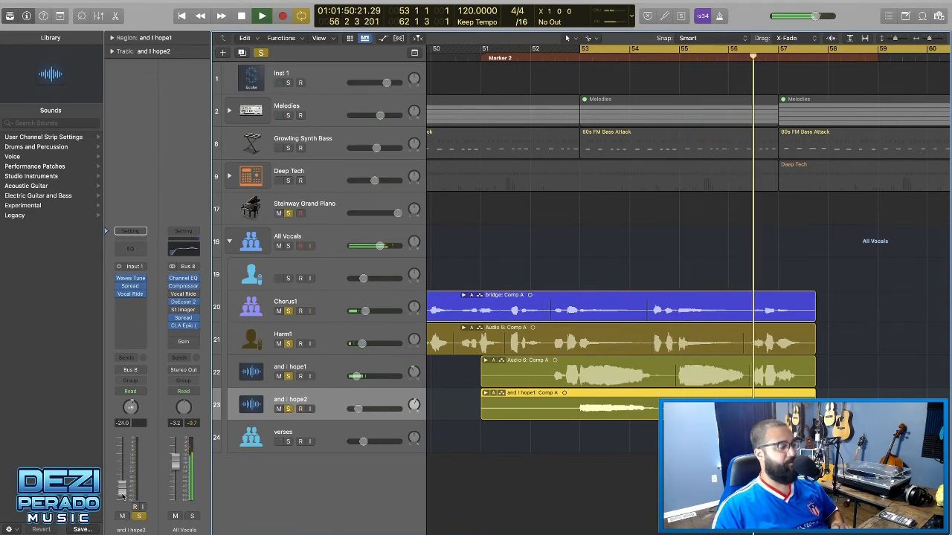
drag(124, 491, 124, 496)
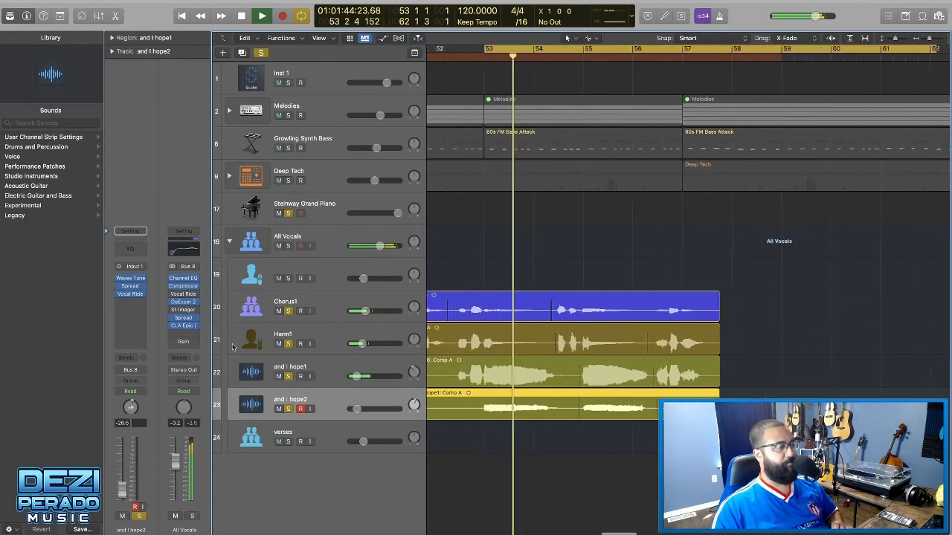
Check the Chorus1 channel within the soloed vocals, stop playback and lower "and I hope2" to about -29 dB
click(323, 301)
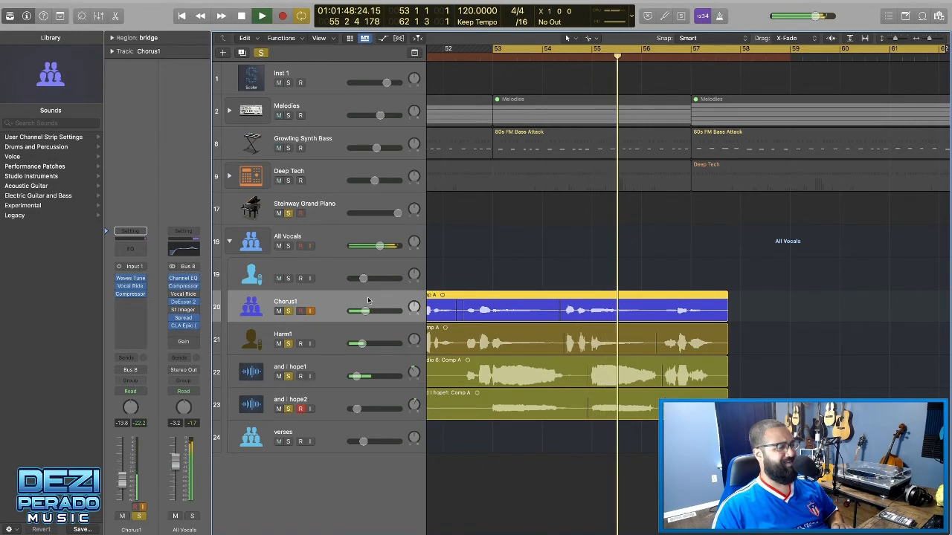
scroll(474, 305, left, 3)
scroll(473, 305, left, 3)
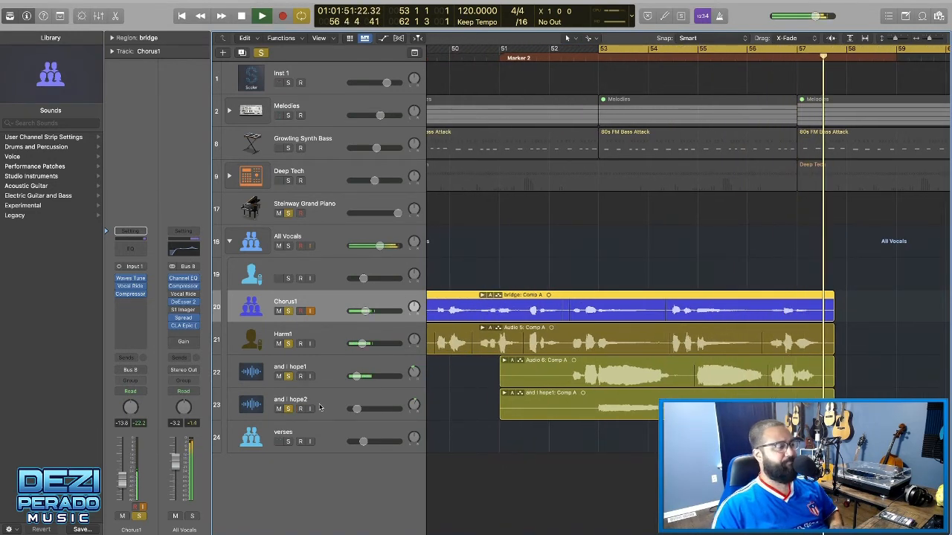
key(space)
key(Down)
key(Down)
key(Down)
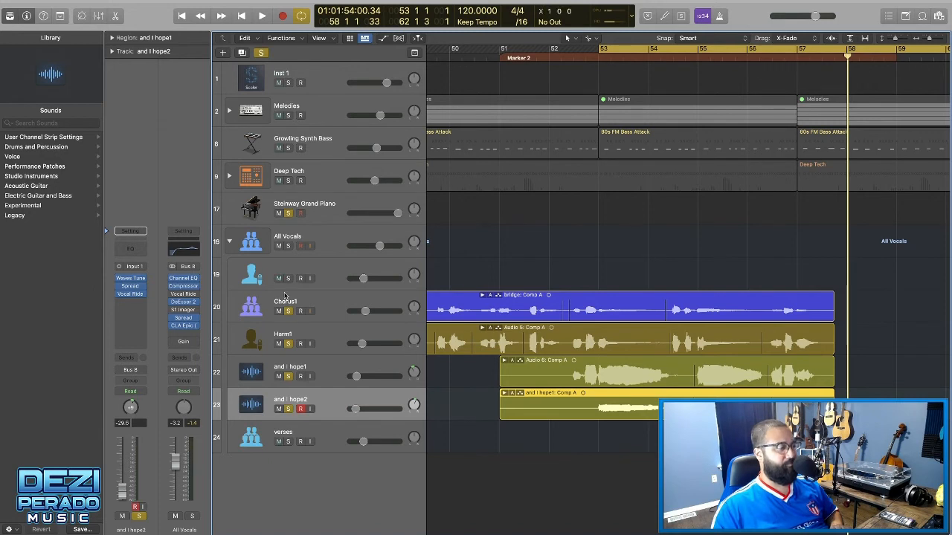
Clear the vocal and piano solos, mute "and I hope2", and play the full arrangement cycling from bar 51 to 58
drag(289, 313, 288, 414)
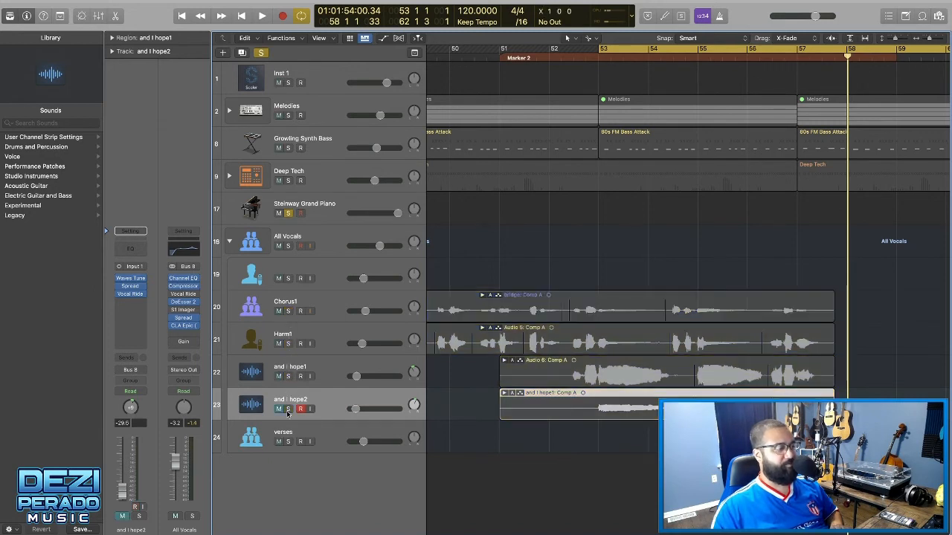
click(289, 214)
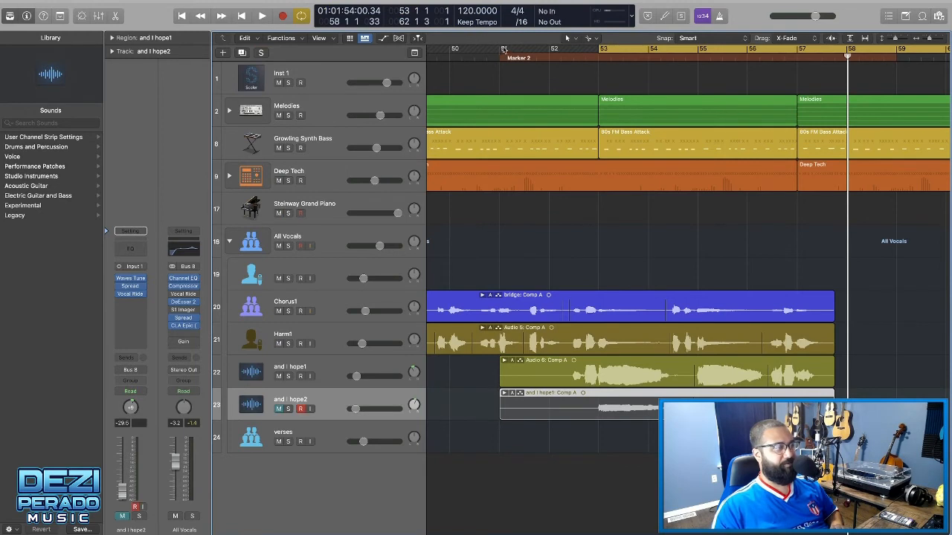
drag(503, 51, 826, 71)
key(space)
scroll(516, 344, left, 3)
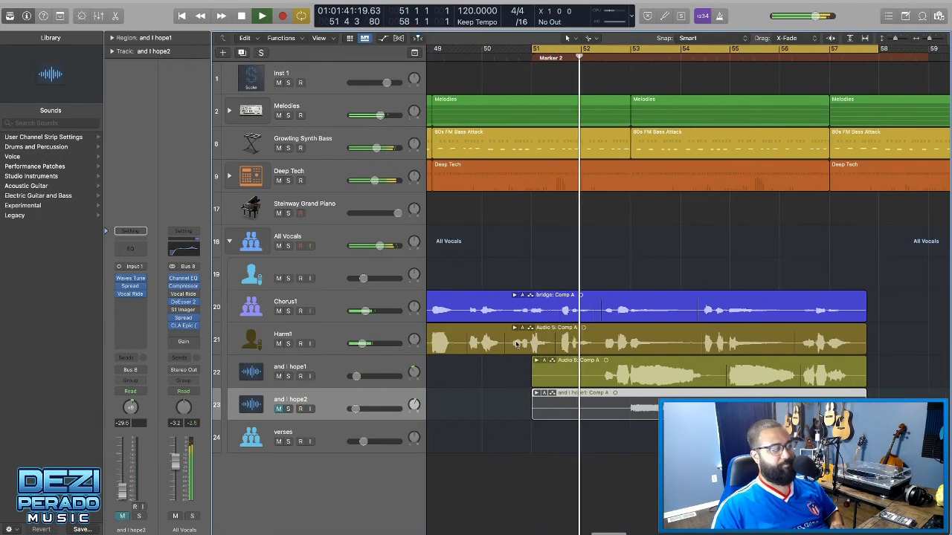
scroll(516, 345, right, 2)
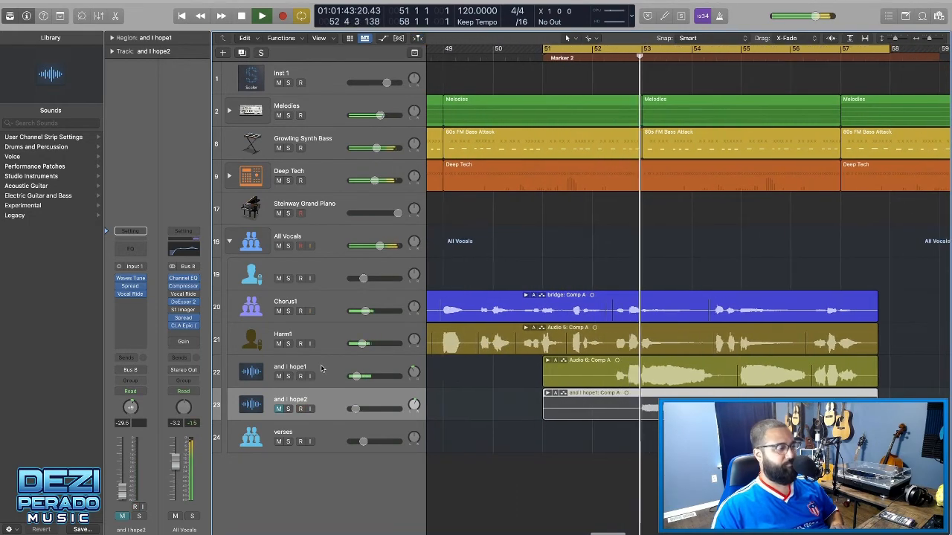
Unmute "and I hope2", raise it to about -22.5 dB against "and I hope1", and select both tracks' regions
click(279, 409)
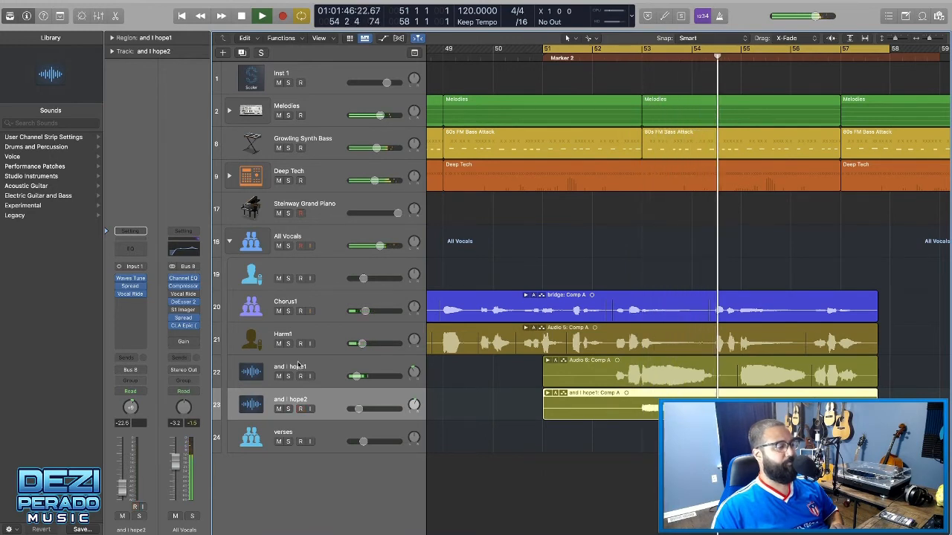
key(Up)
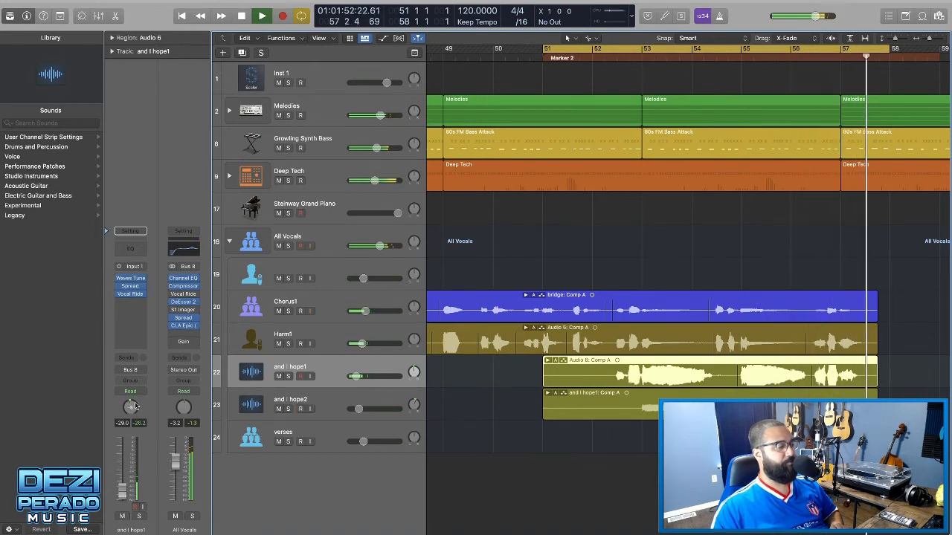
click(309, 409)
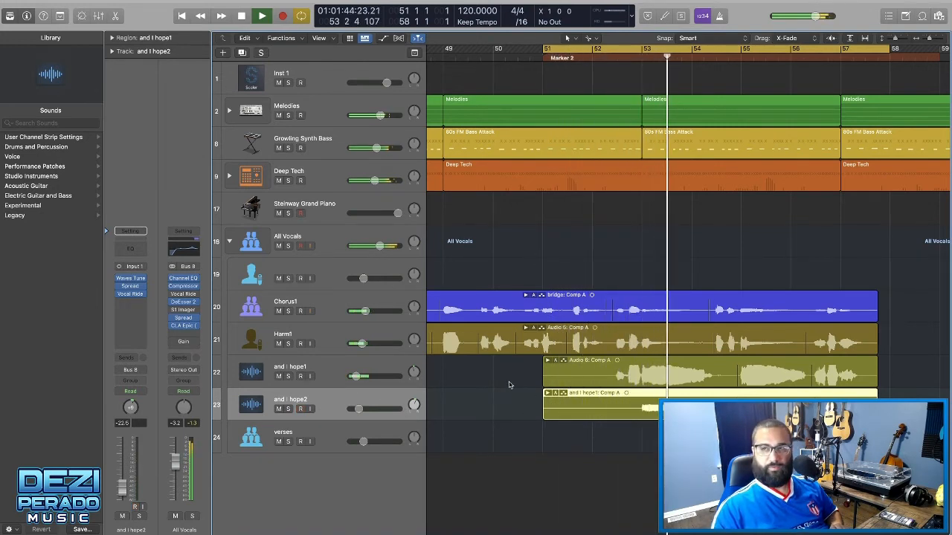
drag(509, 385, 602, 422)
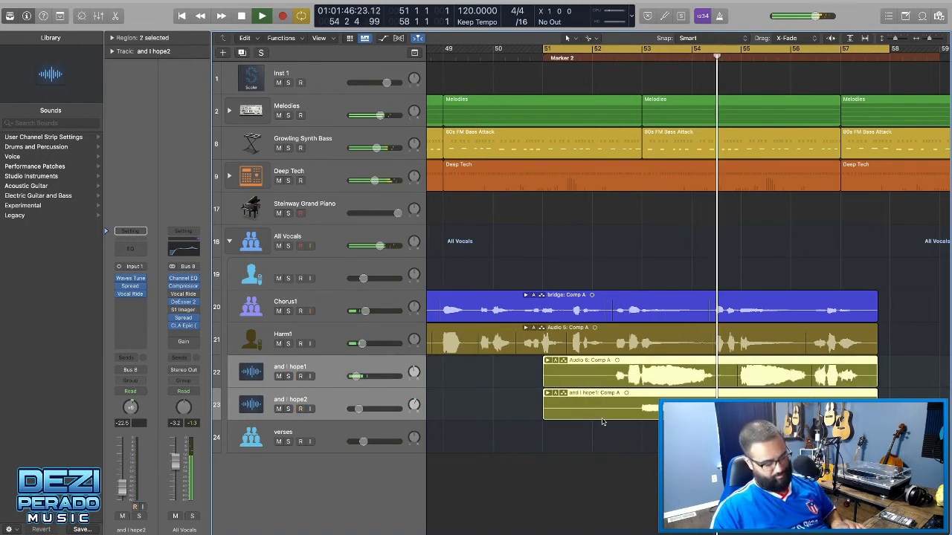
Split both "and I hope" regions just after bar 52, delete their opening parts and stop playback
click(611, 385)
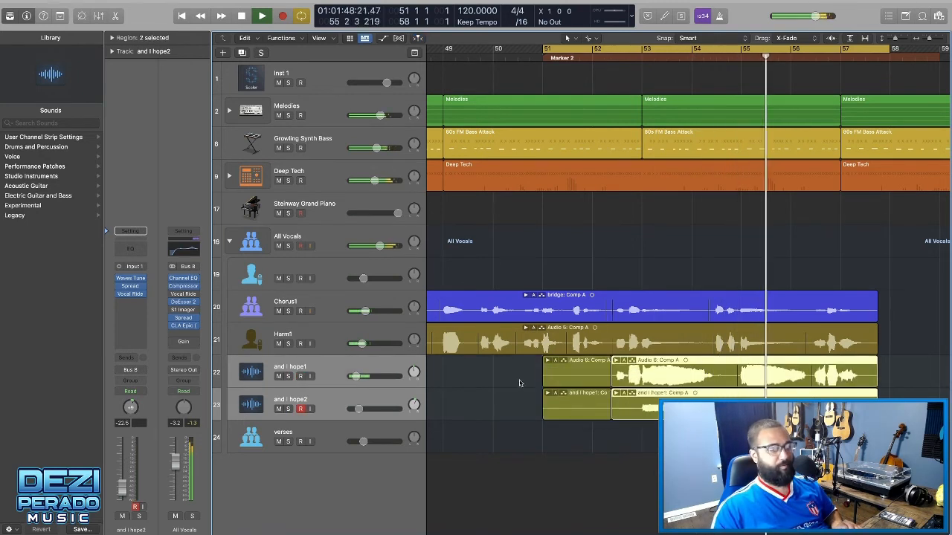
key(Delete)
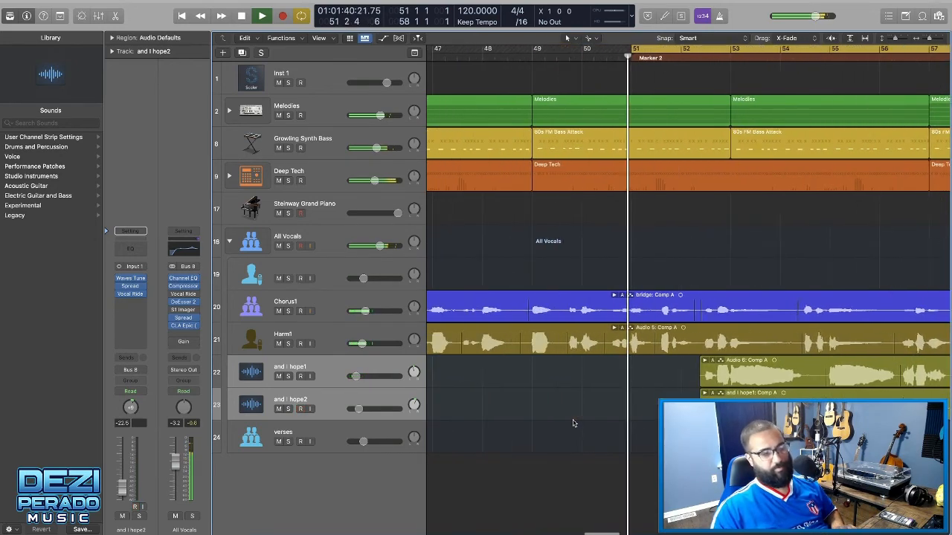
key(space)
Turn off cycling and play the full arrangement from shortly before the chorus vocals enter at bar 41
scroll(528, 198, left, 5)
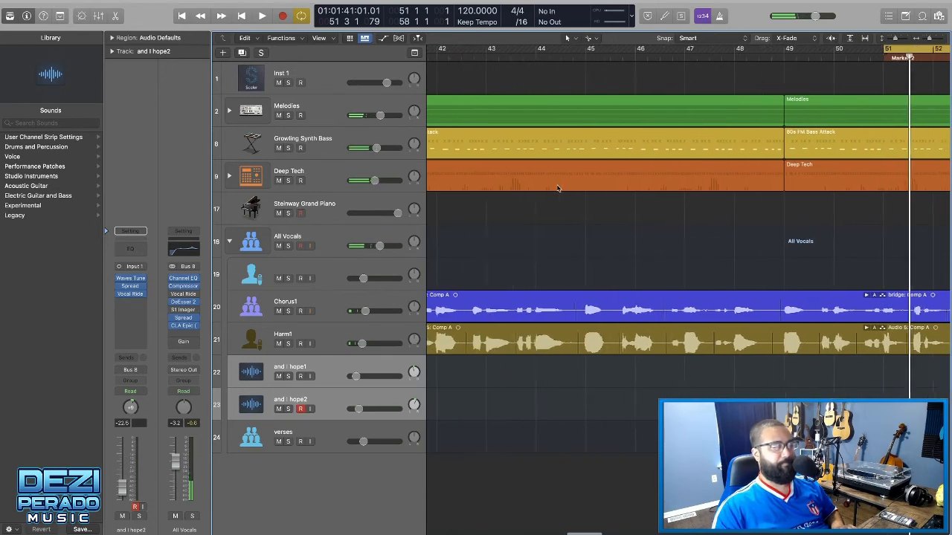
scroll(552, 189, left, 4)
click(527, 57)
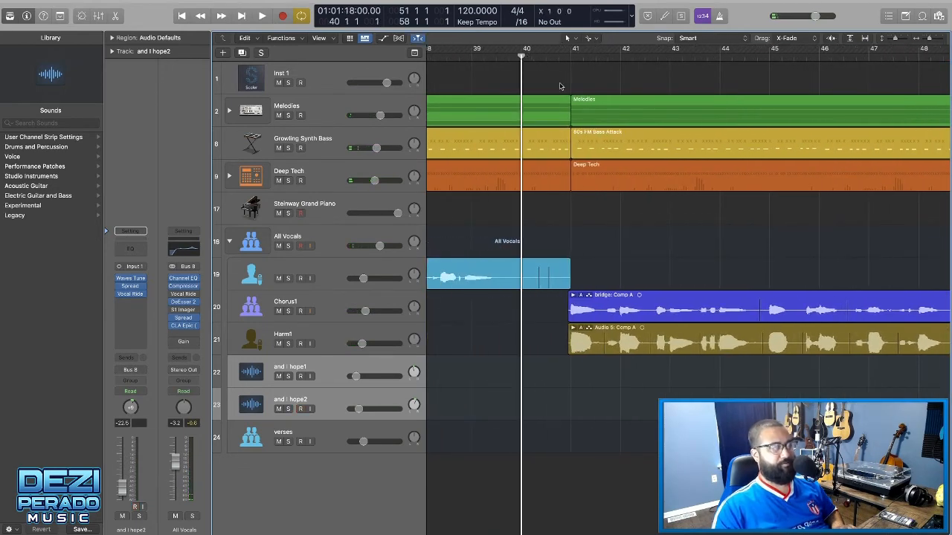
scroll(561, 86, right, 11)
click(547, 50)
scroll(641, 185, left, 4)
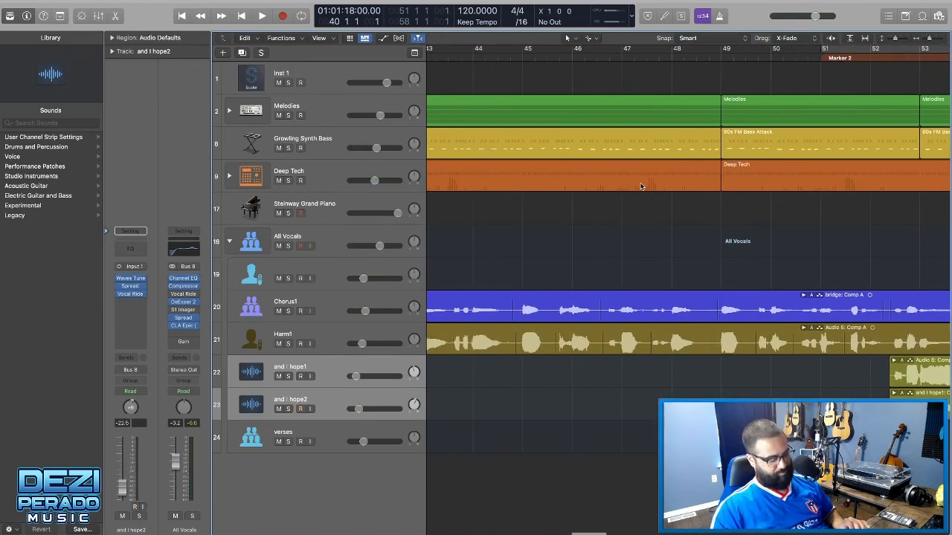
key(z)
key(z)
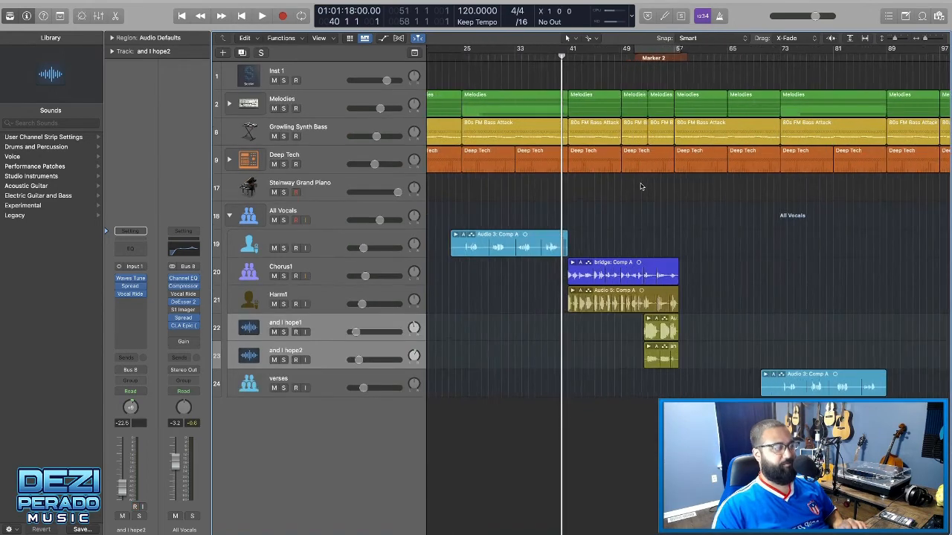
click(514, 62)
key(space)
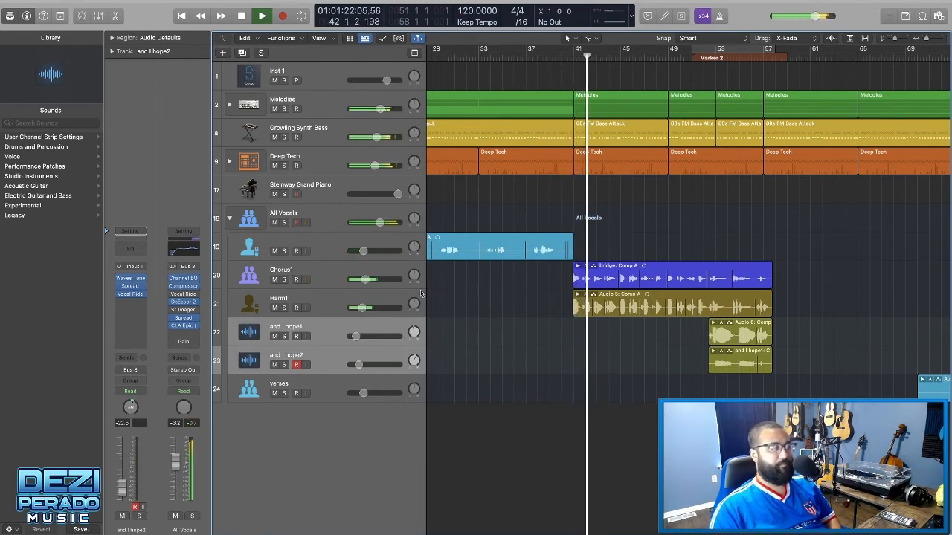
Lower Harm1 to -19 dB during playback and check the "and I hope1" channel as its phrase comes in
click(328, 301)
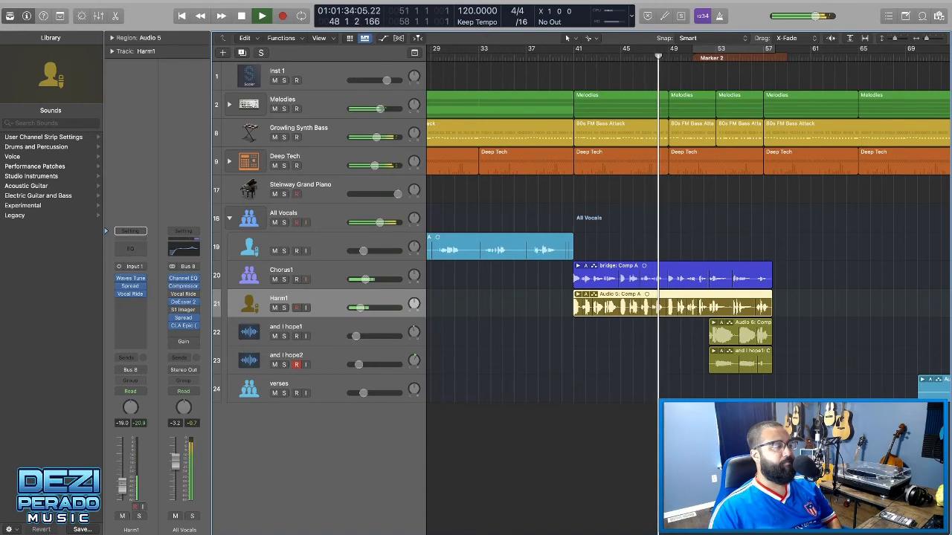
scroll(335, 453, left, 1)
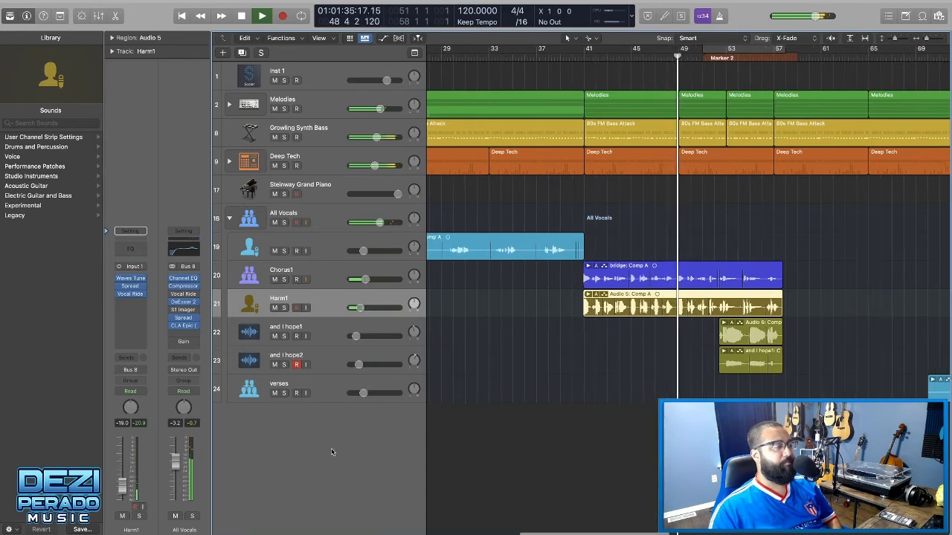
click(313, 325)
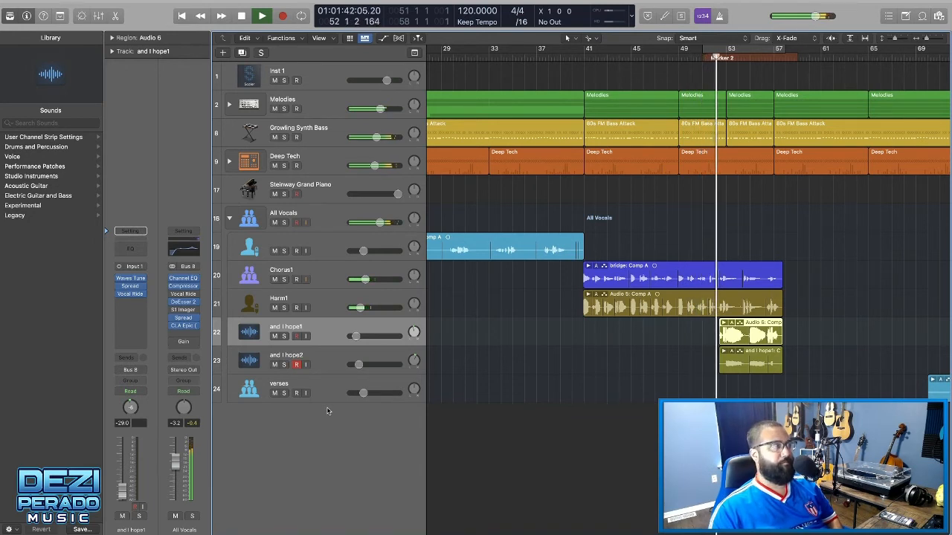
scroll(327, 411, left, 1)
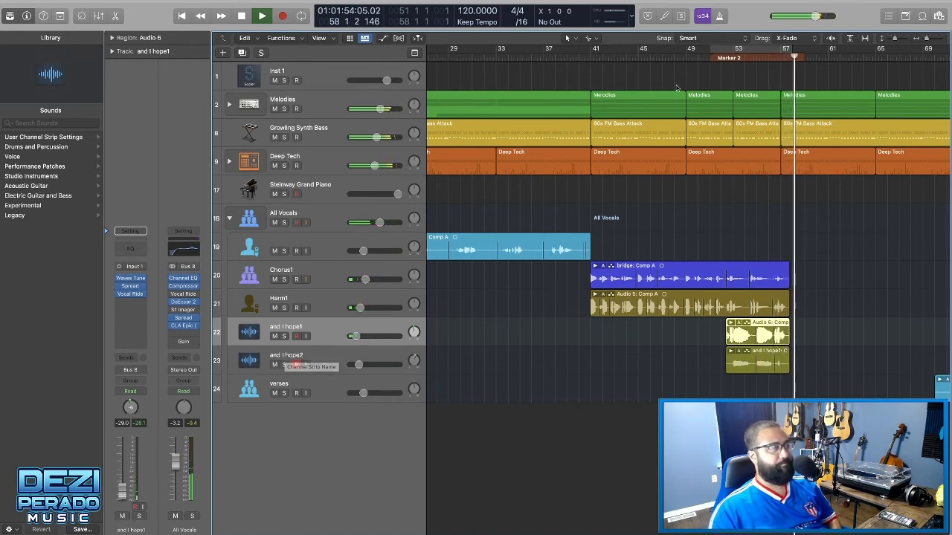
Cycle playback from bar 52 to 58 and solo "and I hope1" and "and I hope2" one after the other
click(727, 50)
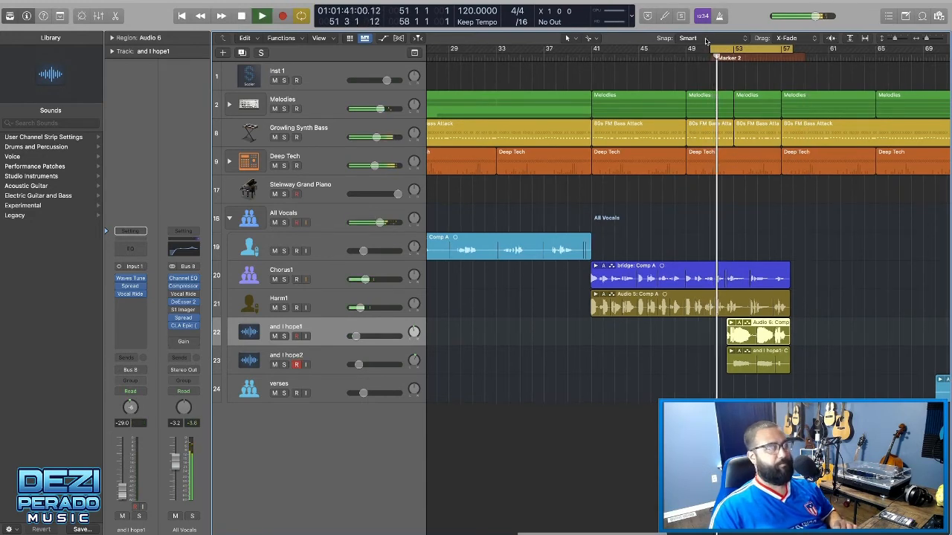
drag(709, 48, 725, 50)
click(283, 336)
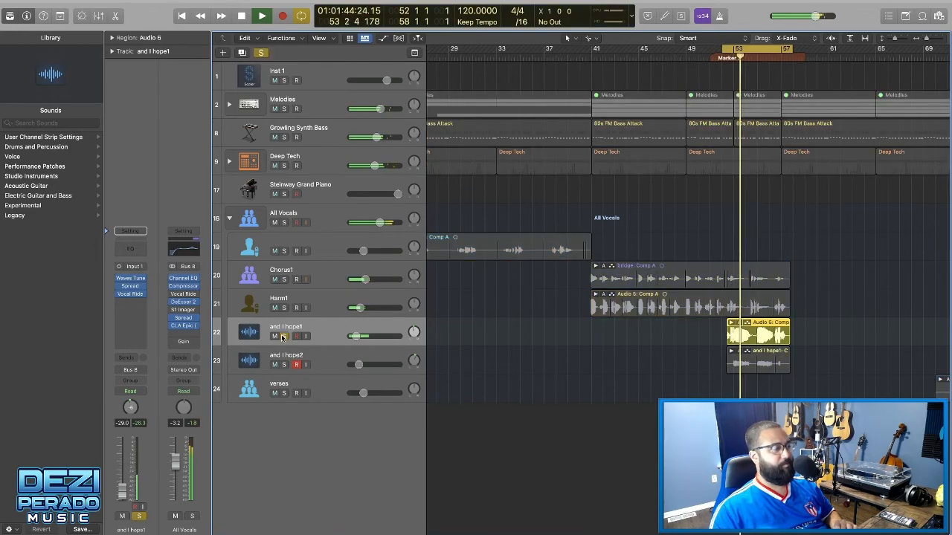
click(284, 366)
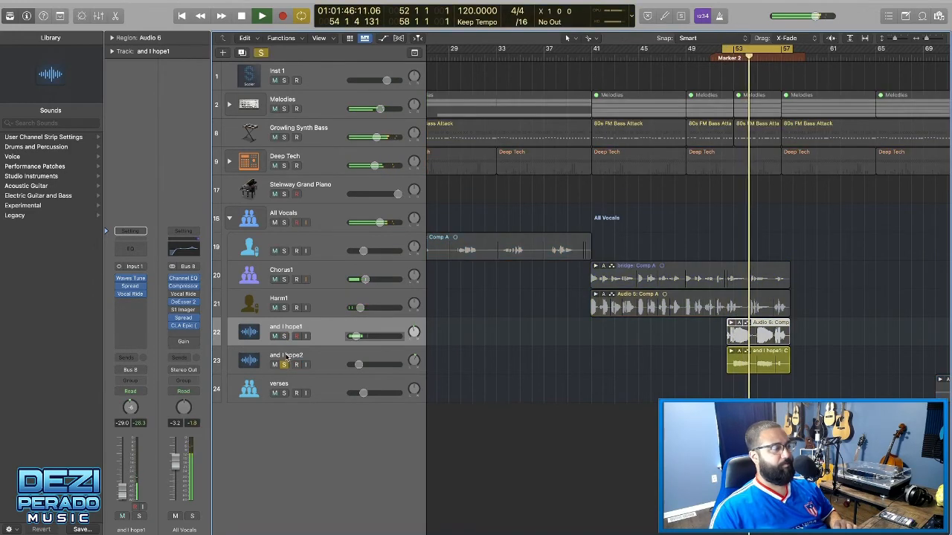
Set the Waves Tune Real-Time speed on "and I hope2" to 33.6 ms, close the plug-in and clear the solo
click(131, 279)
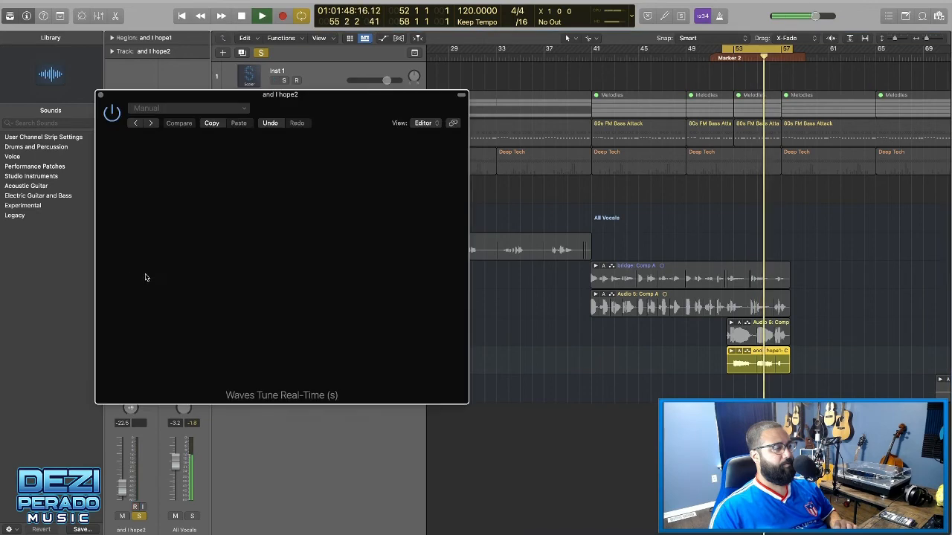
drag(126, 189, 125, 186)
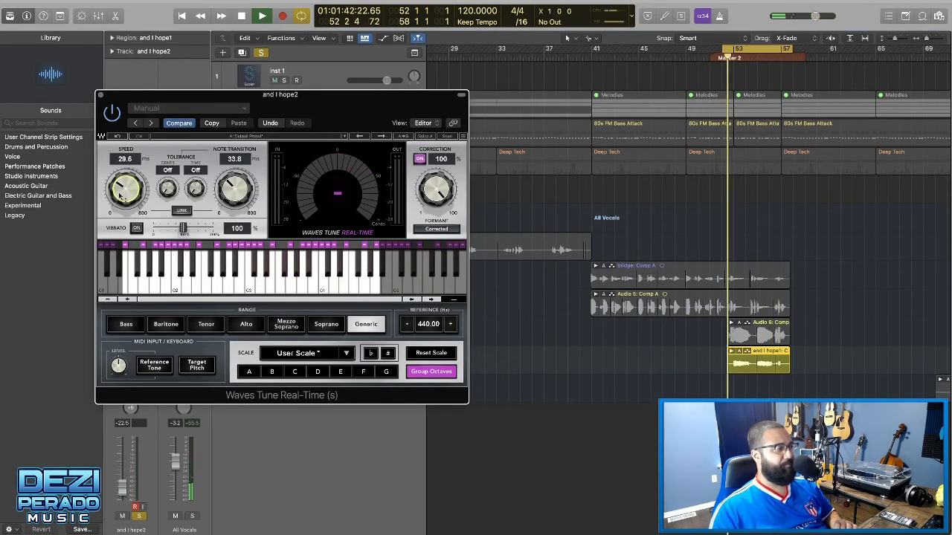
drag(125, 189, 126, 186)
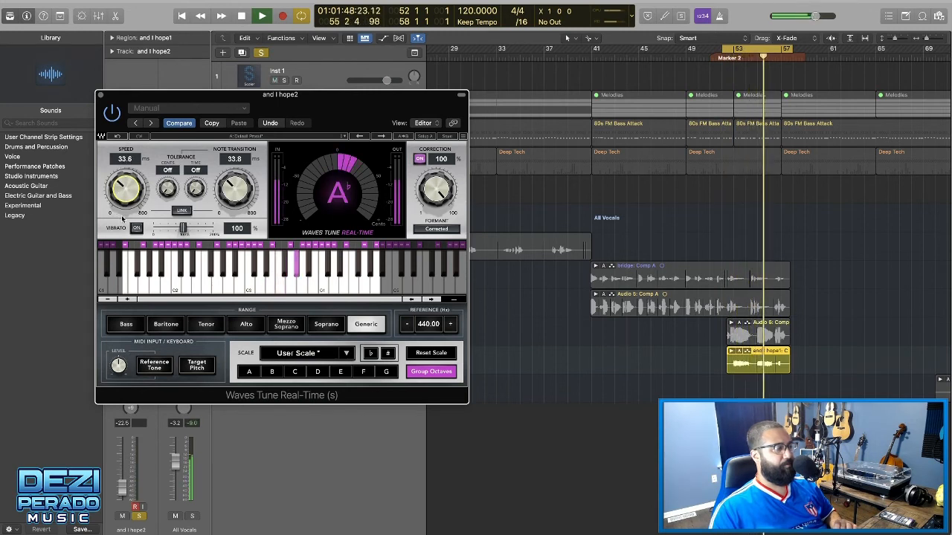
click(100, 95)
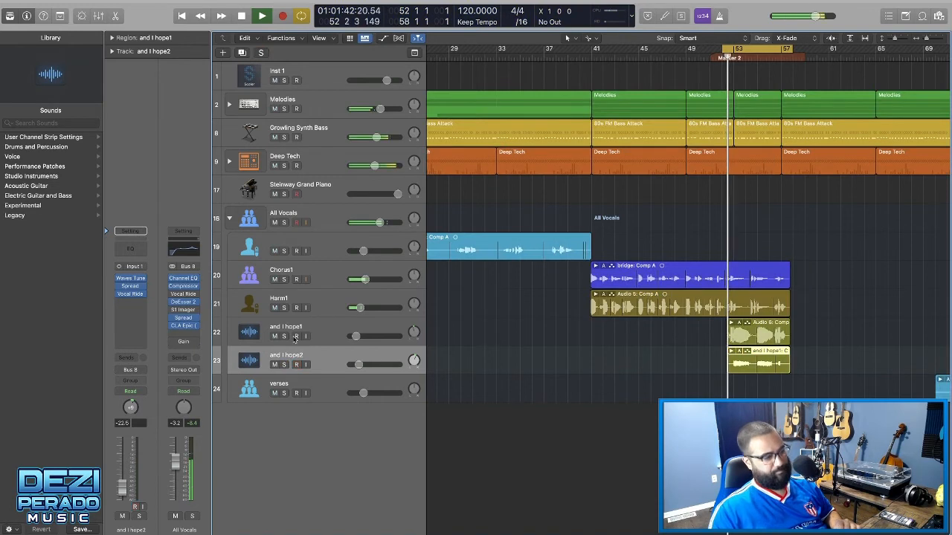
right_click(256, 336)
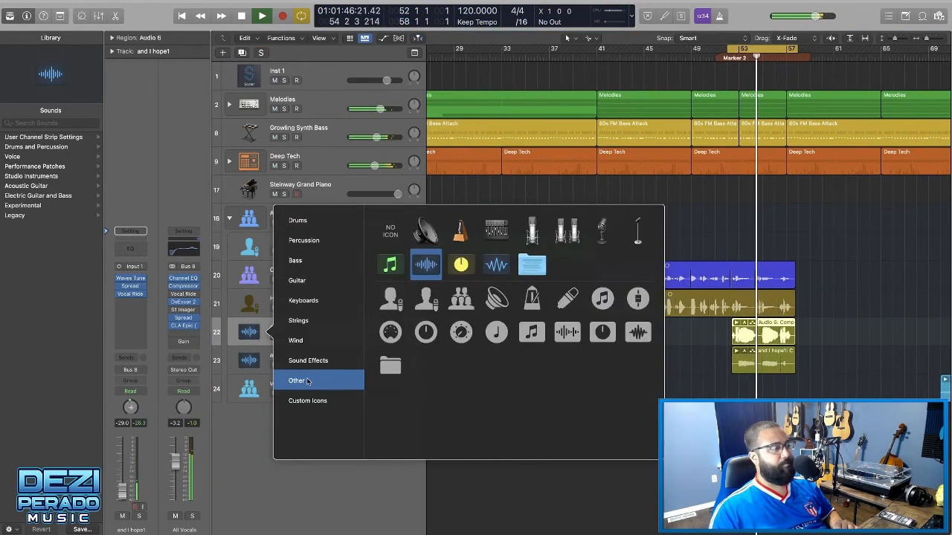
click(444, 472)
scroll(290, 357, left, 1)
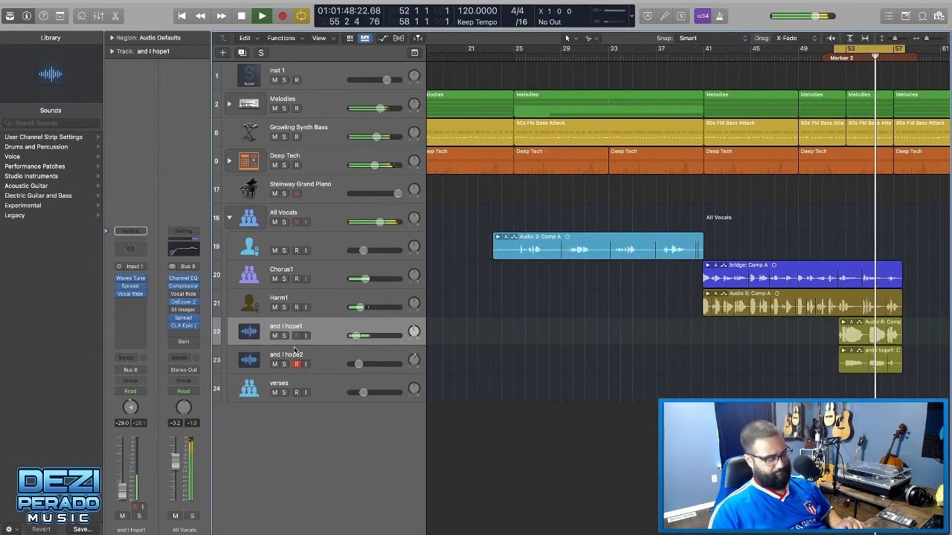
Review the whole song layout while the full arrangement cycles from bar 52 to 58, and finish by stopping playback and turning off cycling
key(super+Left)
key(super+Left)
key(super+Left)
key(super+Left)
key(super+Up)
key(super+Up)
key(super+Up)
key(super+Left)
key(super+Left)
key(super+Left)
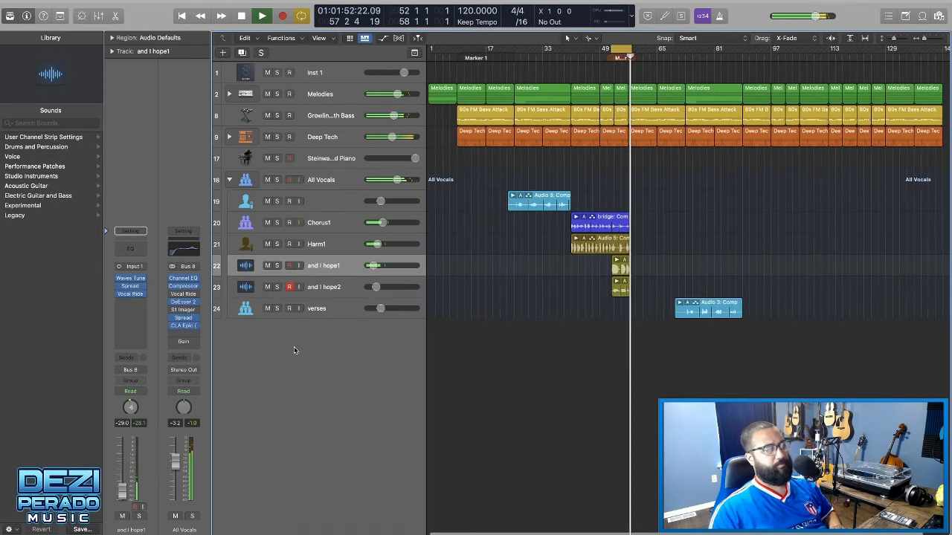
key(space)
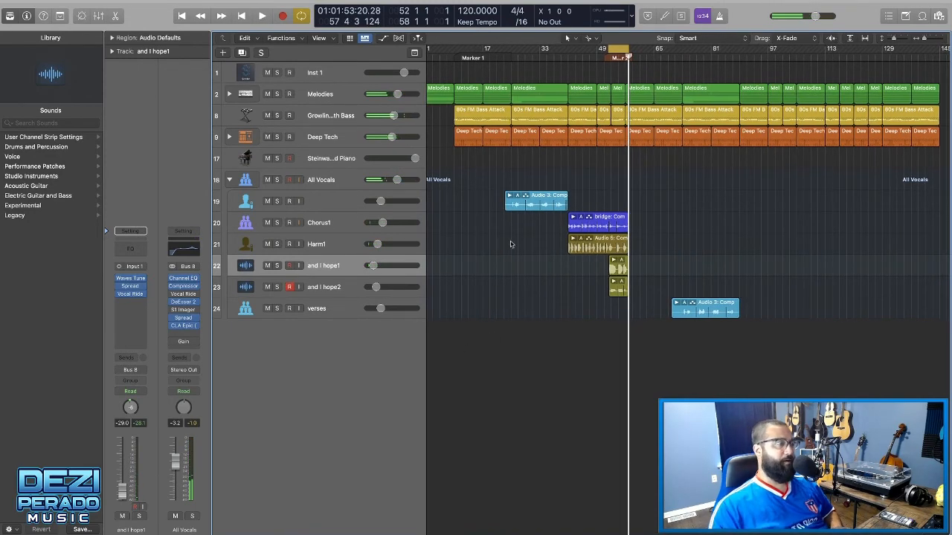
click(505, 53)
key(space)
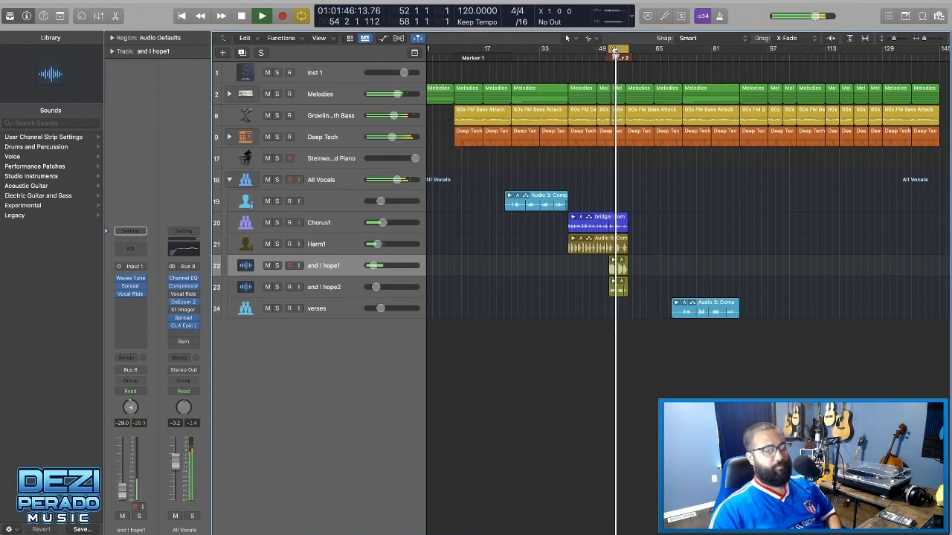
scroll(549, 436, up, 5)
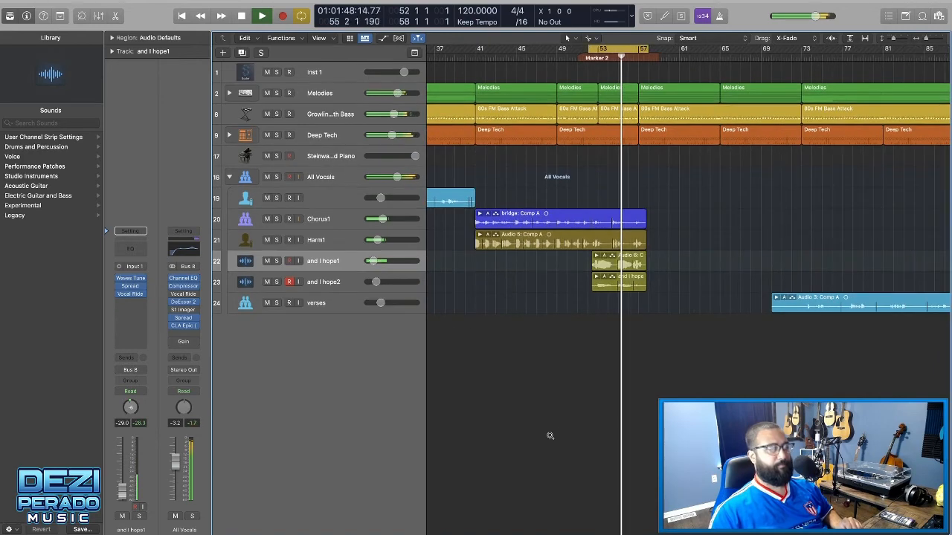
scroll(563, 346, left, 3)
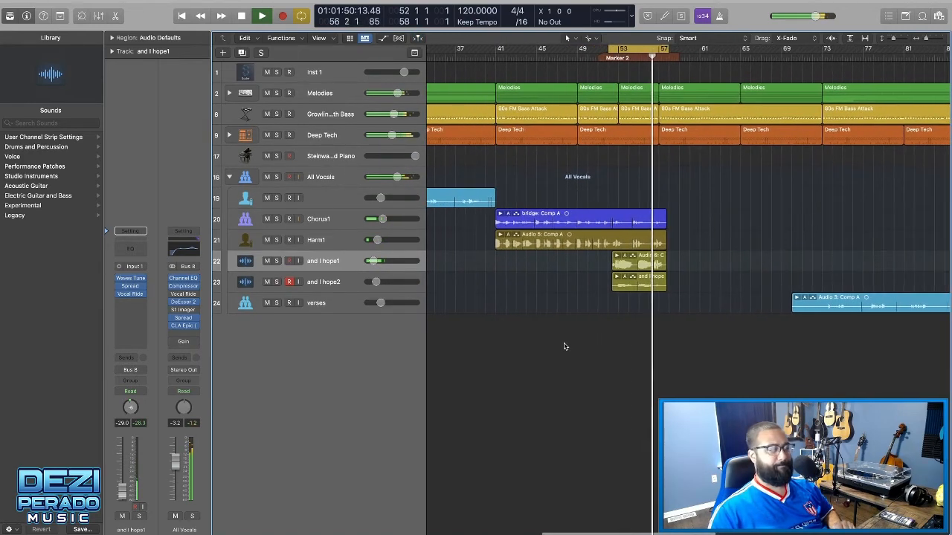
scroll(564, 346, left, 2)
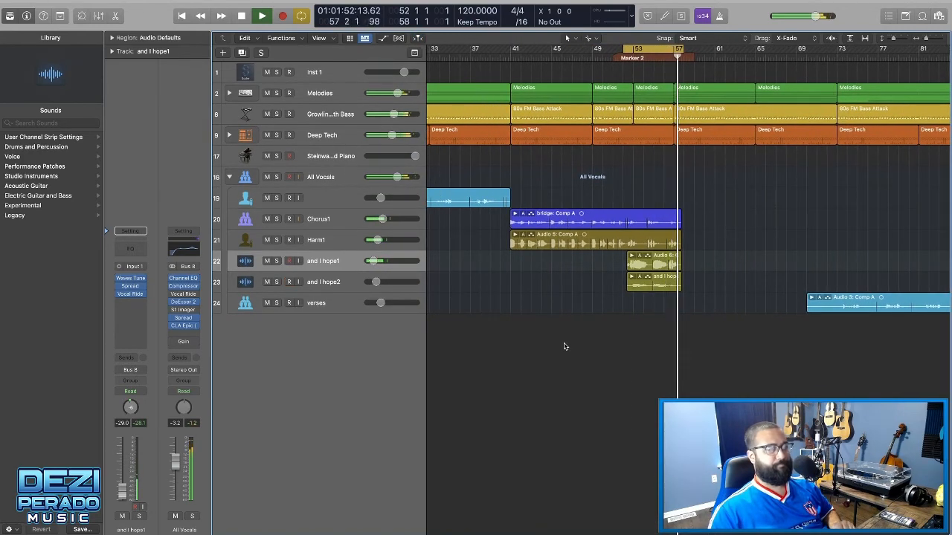
scroll(564, 347, left, 8)
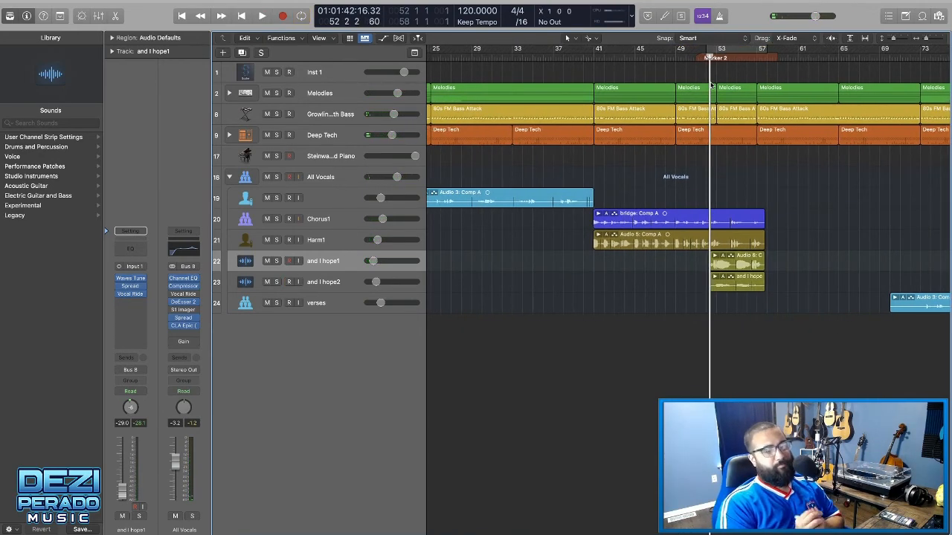
Change the track icons of "and I hope1" and "and I hope2" to the single vocalist used on Harm1
click(245, 262)
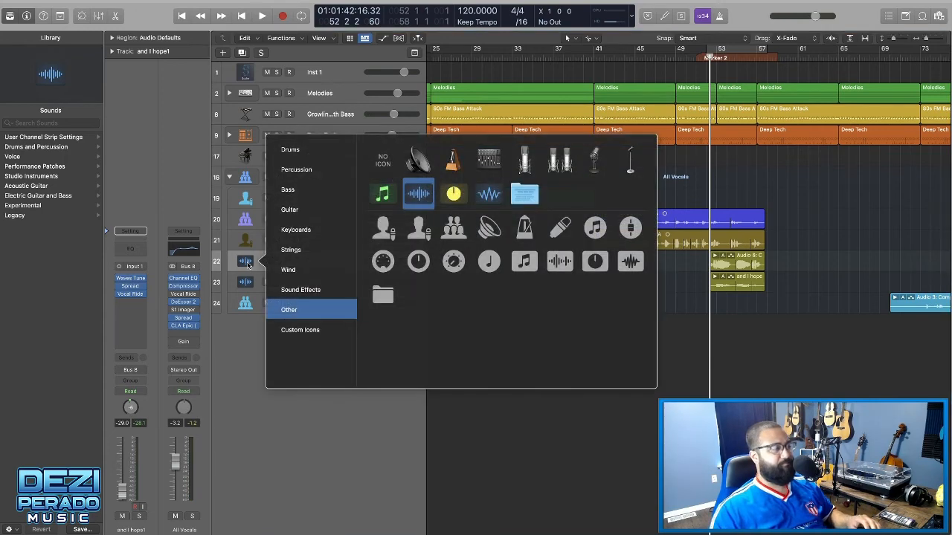
click(418, 228)
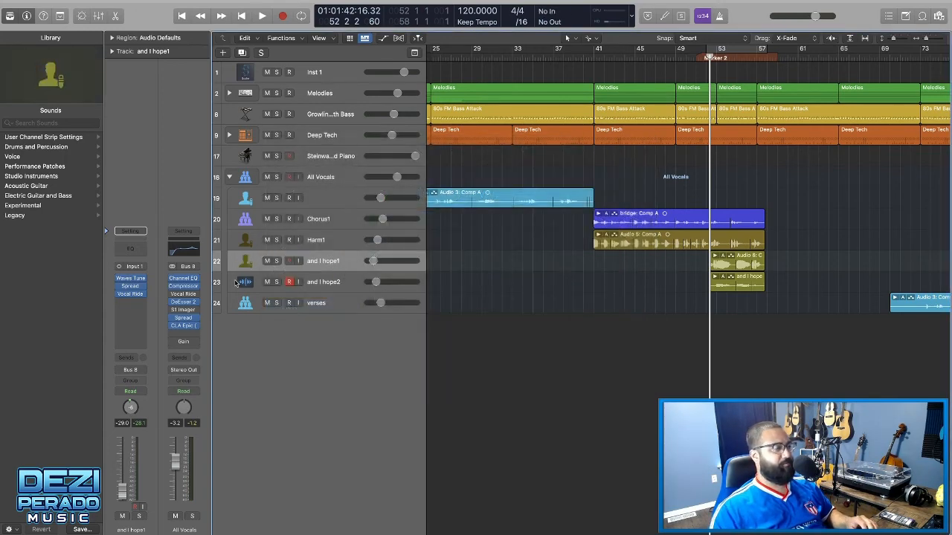
click(246, 282)
click(419, 249)
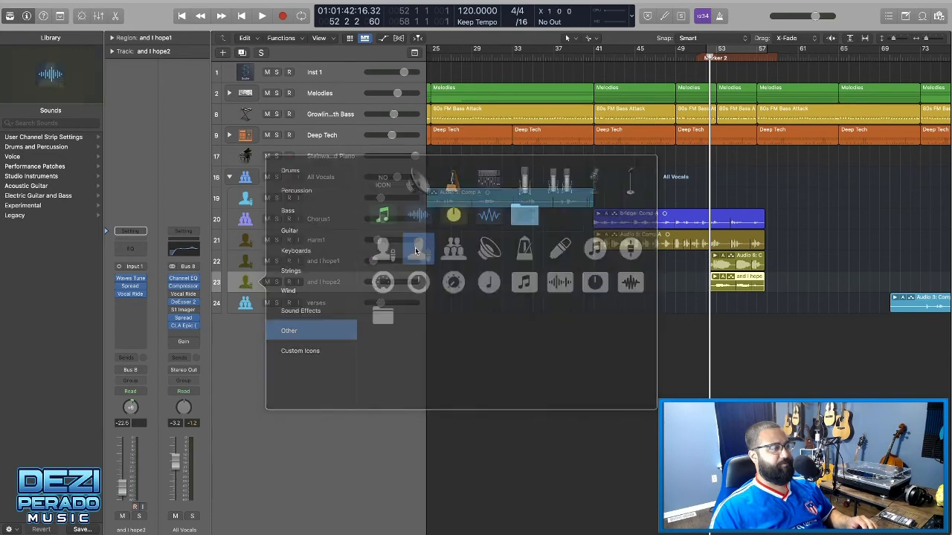
Color the vocal tracks and their regions: Chorus1 red, Harm1 orange, "and I hope1" light orange and "and I hope2" yellow
click(340, 199)
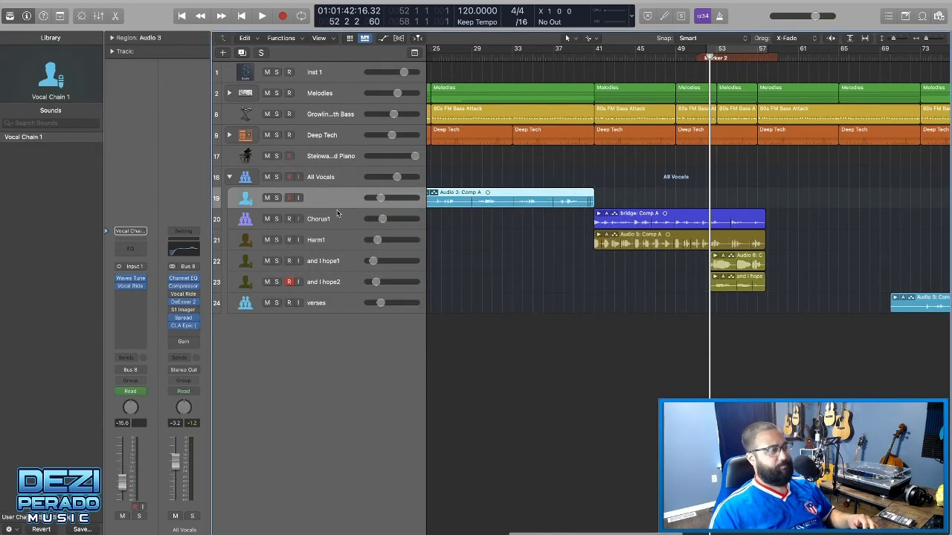
click(338, 219)
scroll(337, 223, right, 2)
key(alt+c)
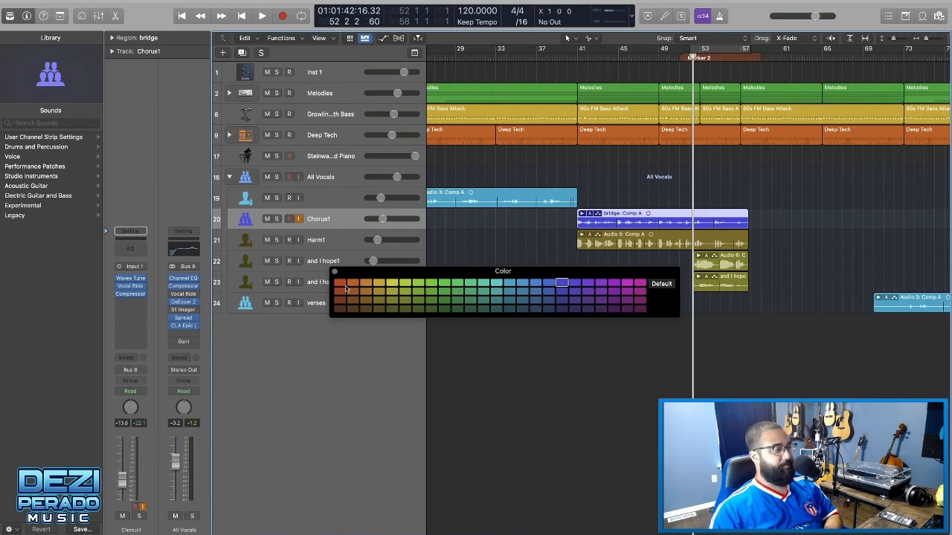
key(Down)
click(354, 283)
key(Down)
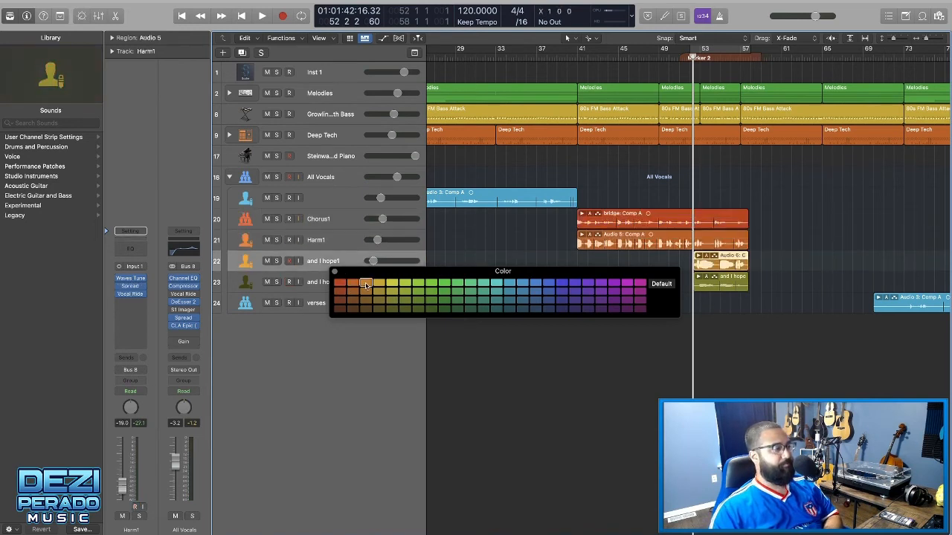
click(366, 284)
key(Down)
click(378, 283)
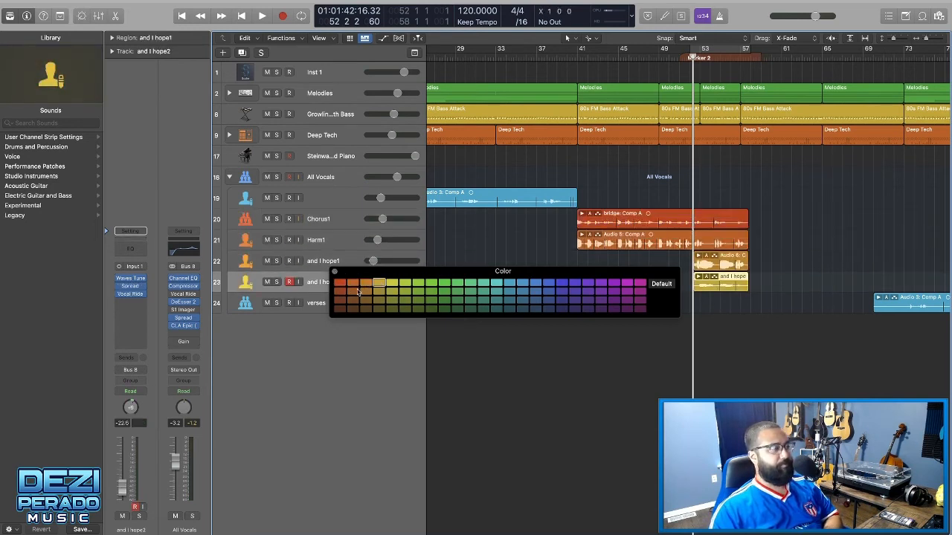
click(334, 271)
scroll(489, 334, right, 1)
scroll(617, 327, left, 3)
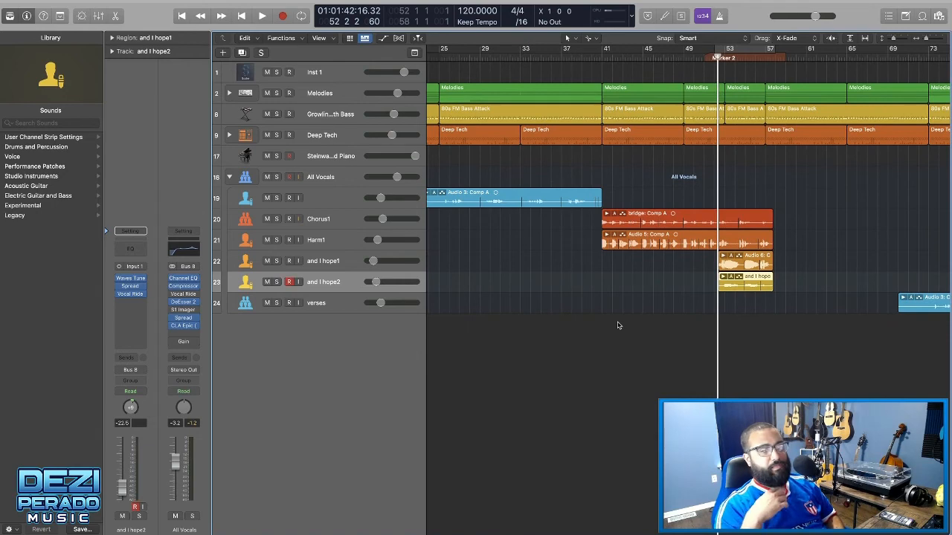
Load the saved default channel strip setting with Multipressor, Adaptive Limiter and MultiMeter onto the Stereo Out channel
scroll(601, 211, left, 15)
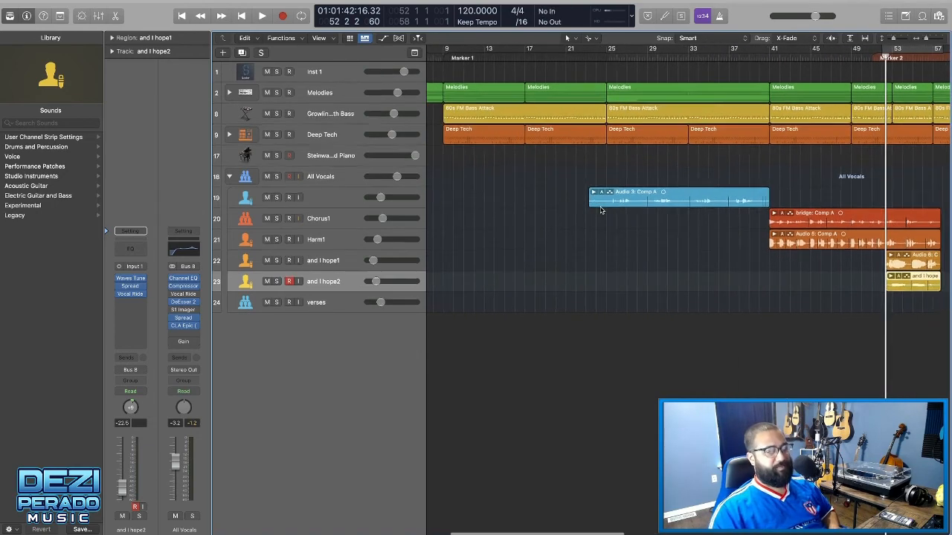
scroll(601, 211, right, 3)
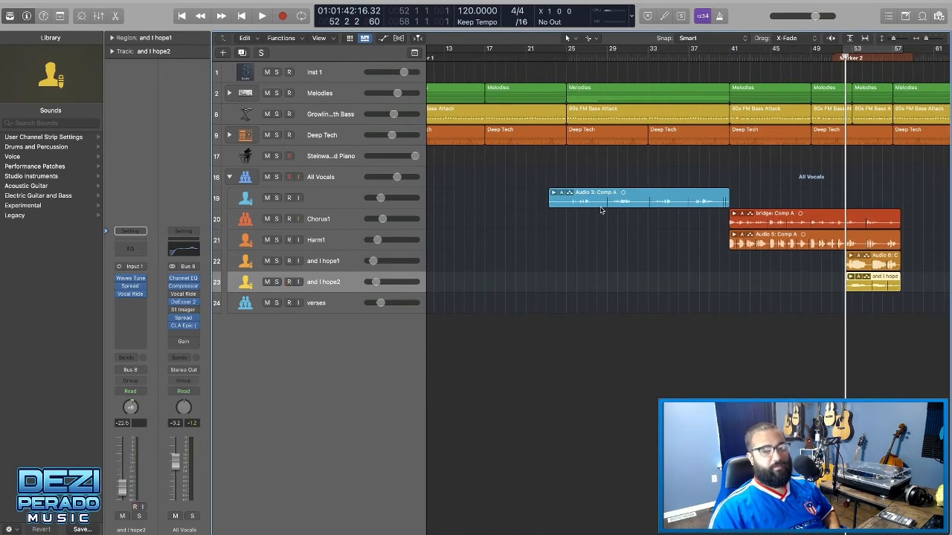
scroll(601, 211, right, 1)
scroll(601, 210, down, 1)
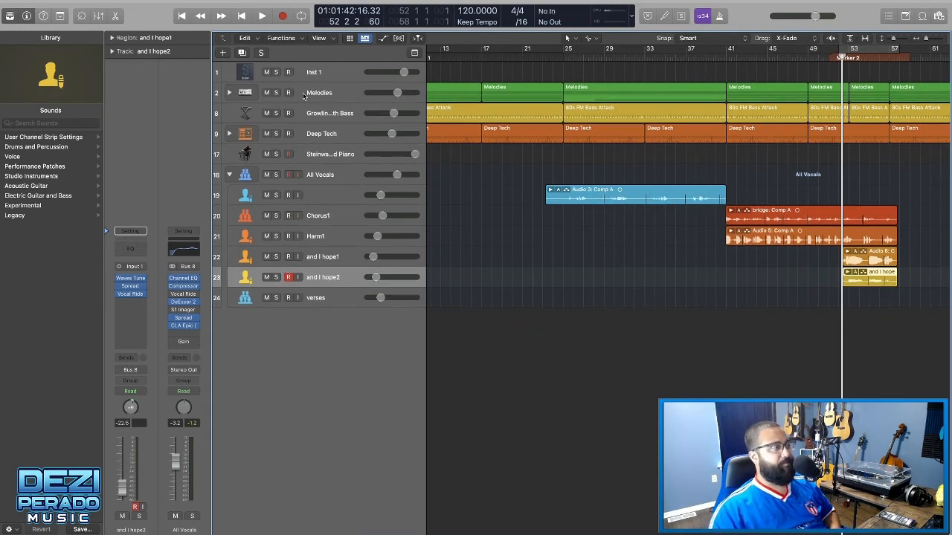
scroll(304, 95, right, 1)
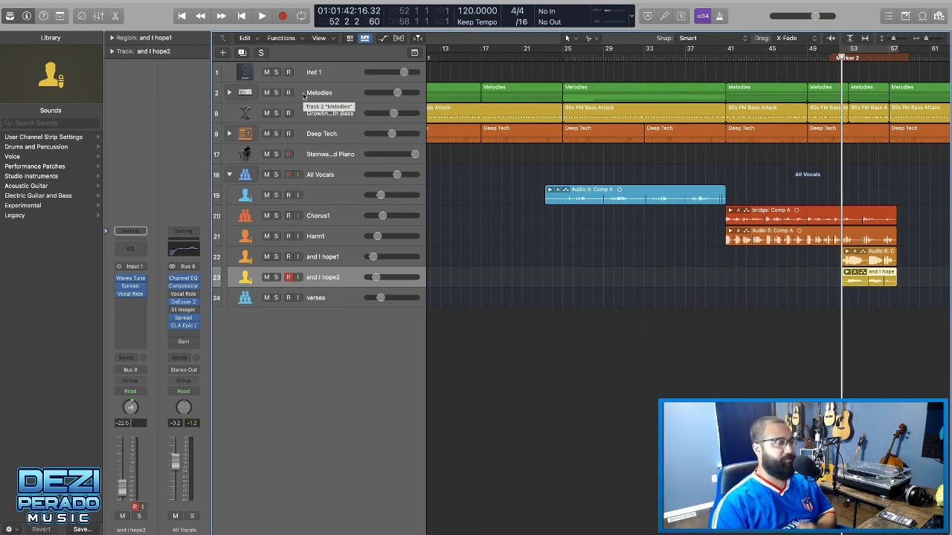
click(313, 92)
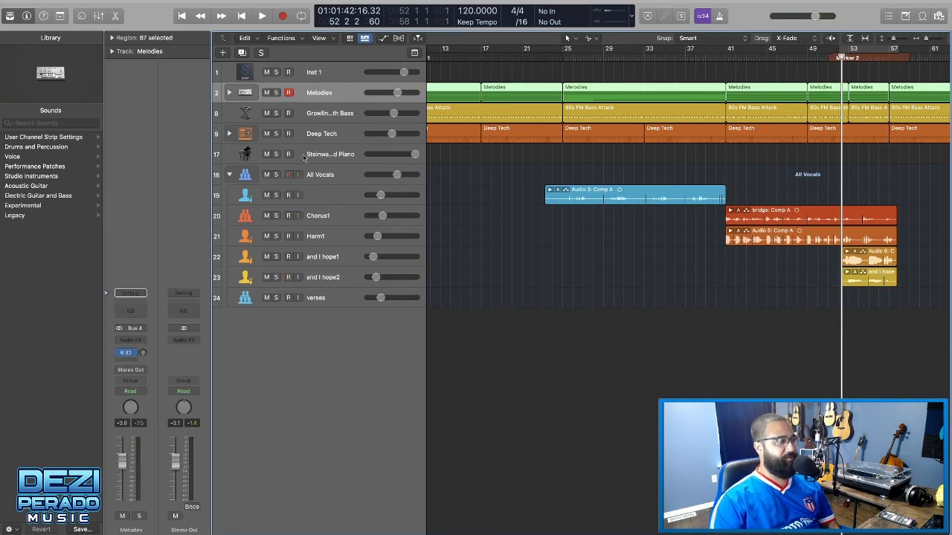
scroll(312, 211, right, 1)
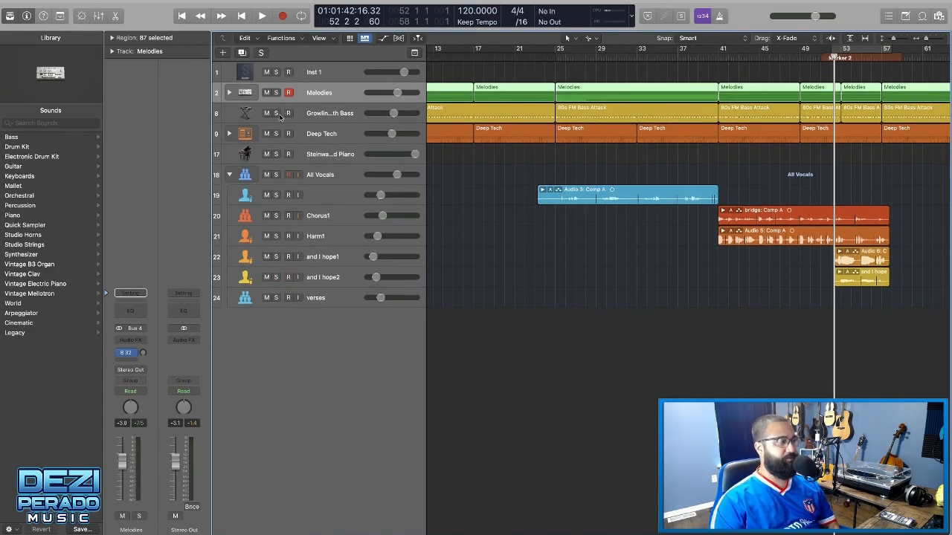
click(319, 113)
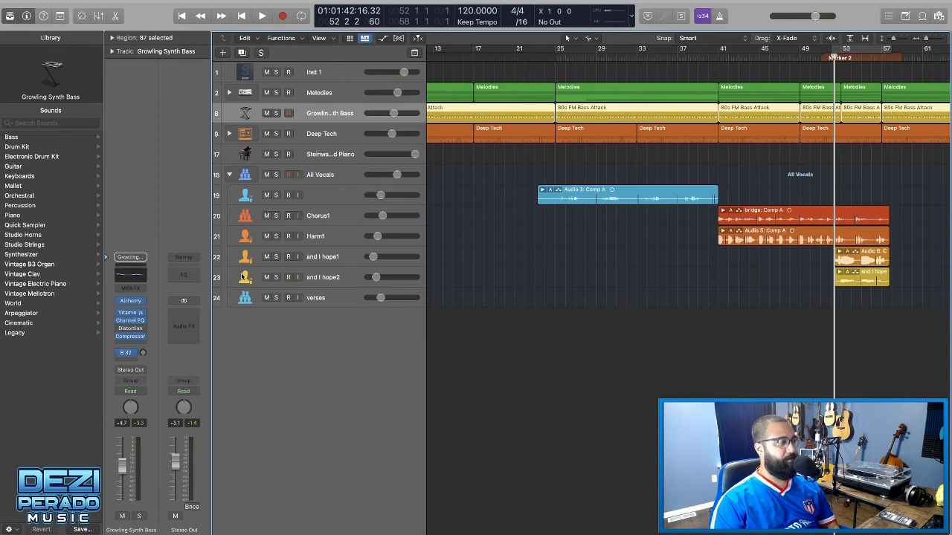
click(184, 258)
click(307, 430)
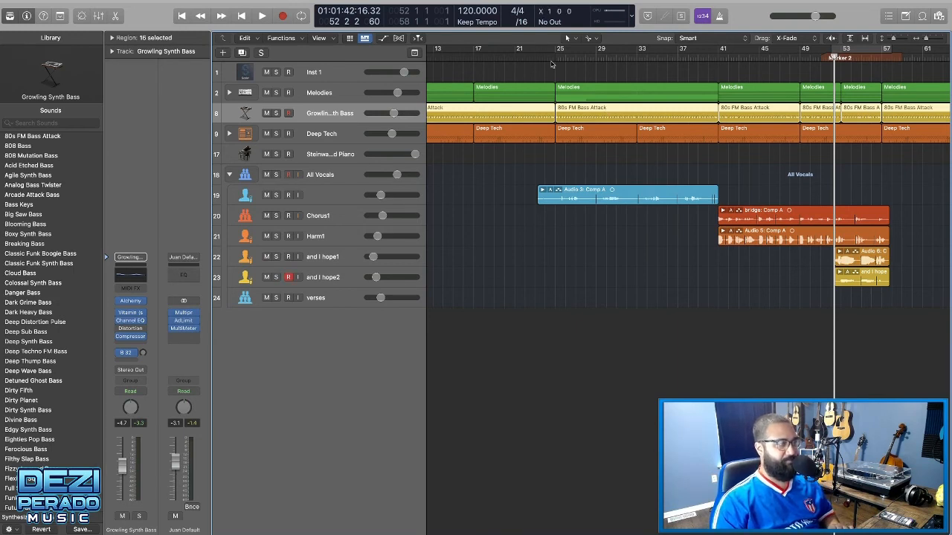
Set the Stereo Out Adaptive Limiter gain to 6.5 dB while playing from bar 23, and finish by stopping playback and closing the plug-in
click(536, 55)
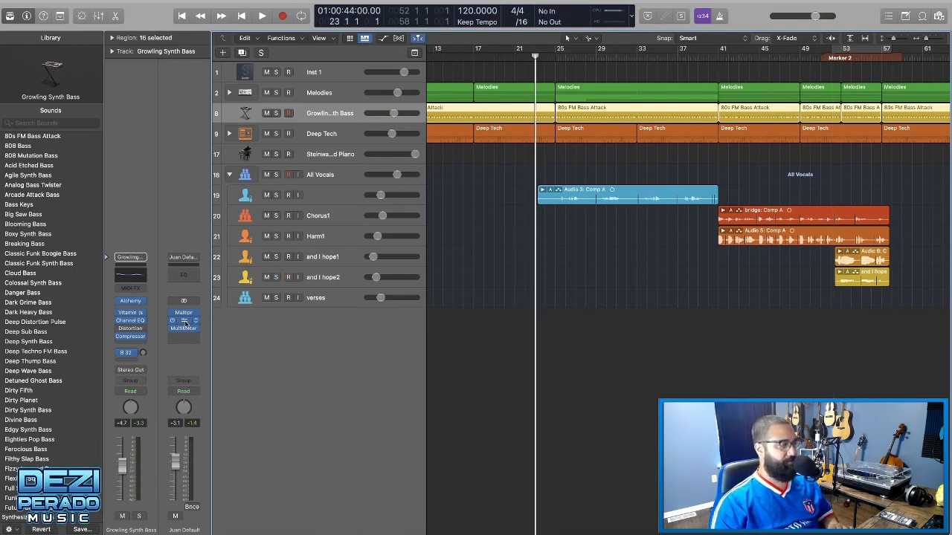
key(v)
key(space)
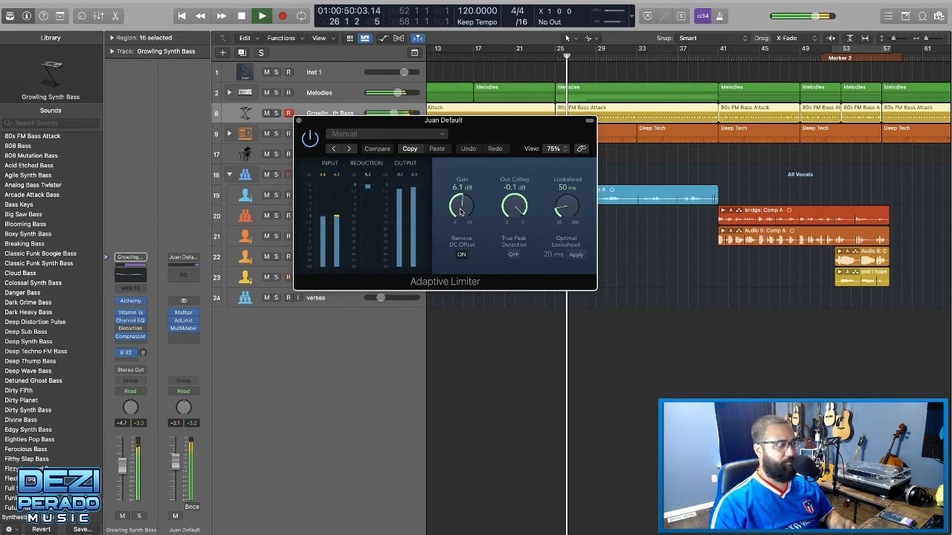
drag(460, 212, 462, 207)
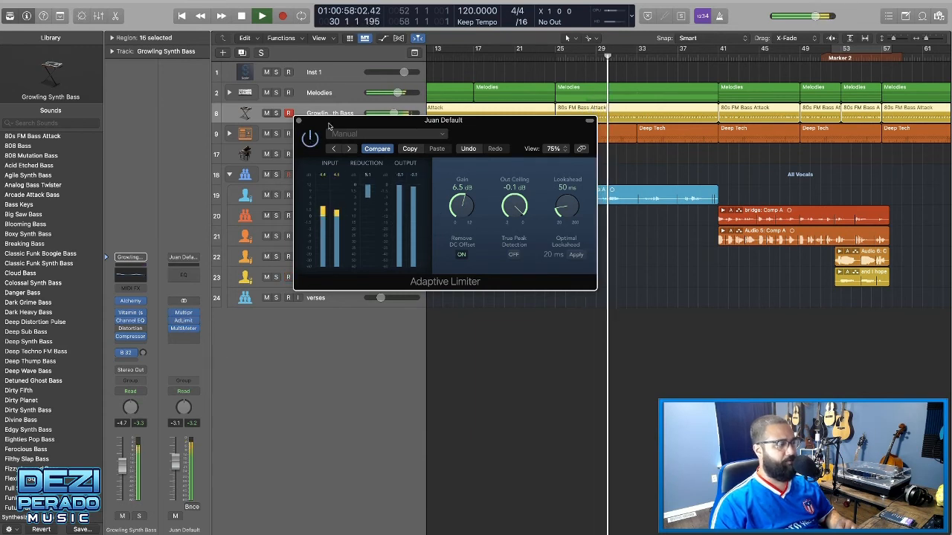
key(space)
click(299, 121)
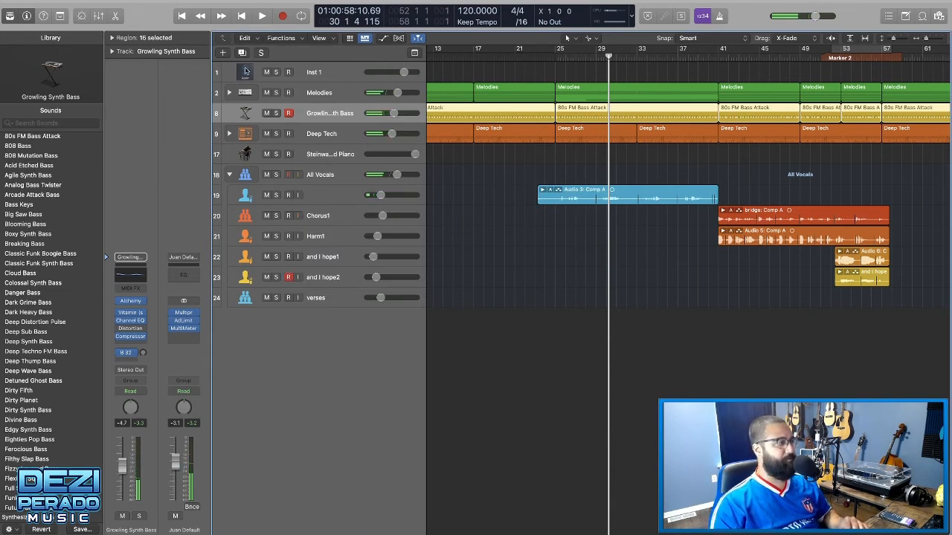
Expand the Melodies and Deep Tech track stacks and play back the full mix
scroll(383, 172, left, 2)
scroll(383, 172, right, 3)
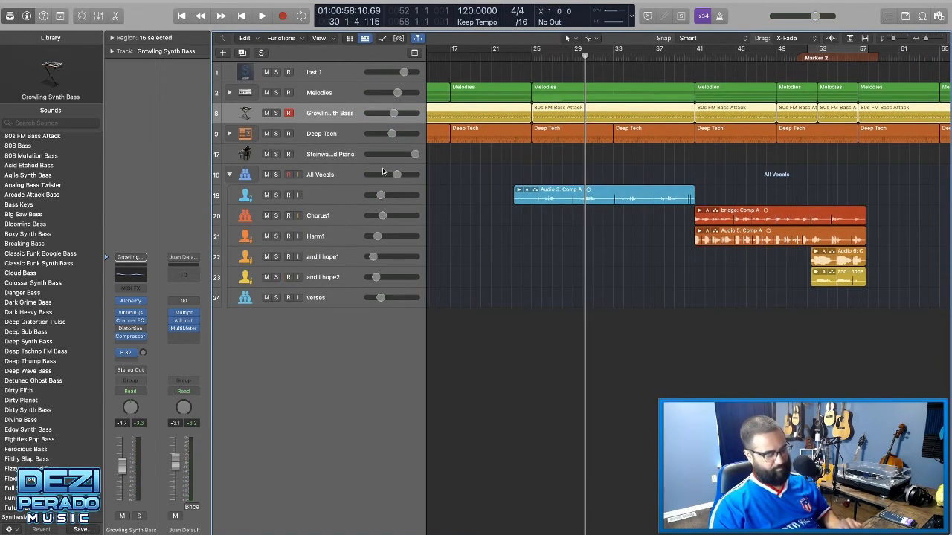
scroll(383, 172, left, 2)
scroll(392, 180, down, 4)
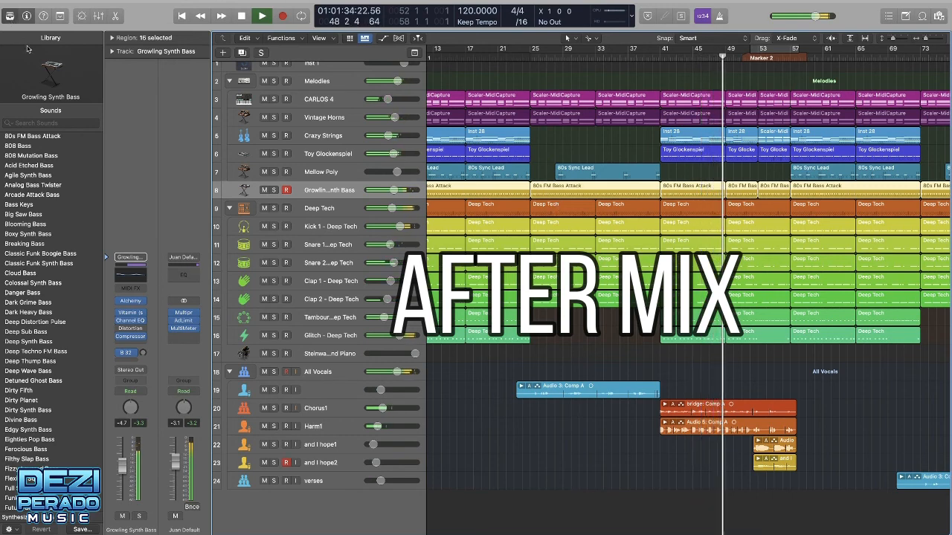
Hide the Library during playback and set the cycle range from bar 41 to bar 89
click(10, 16)
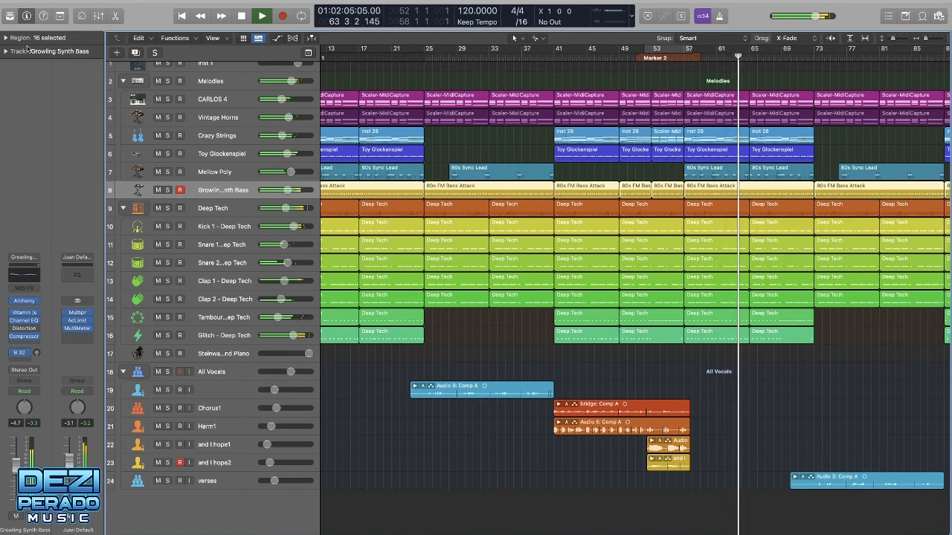
click(157, 481)
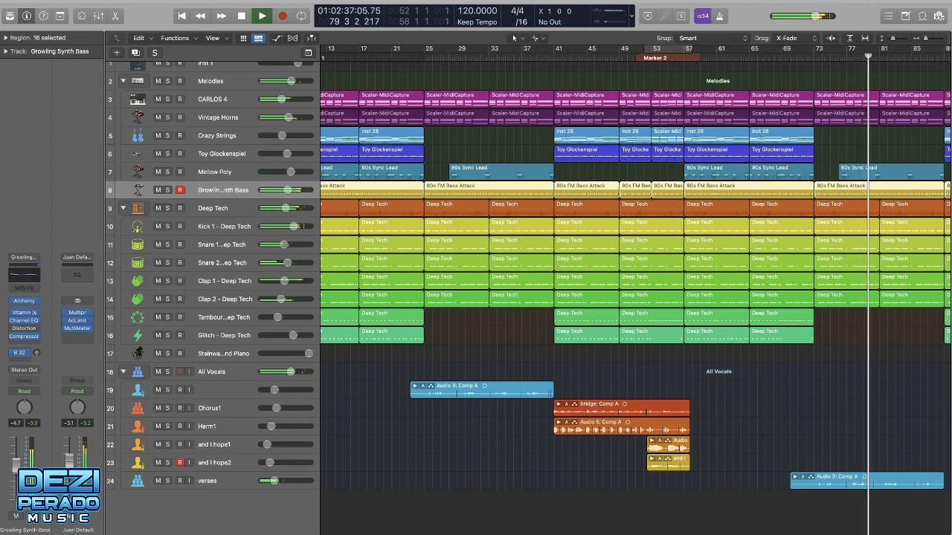
drag(563, 52, 882, 92)
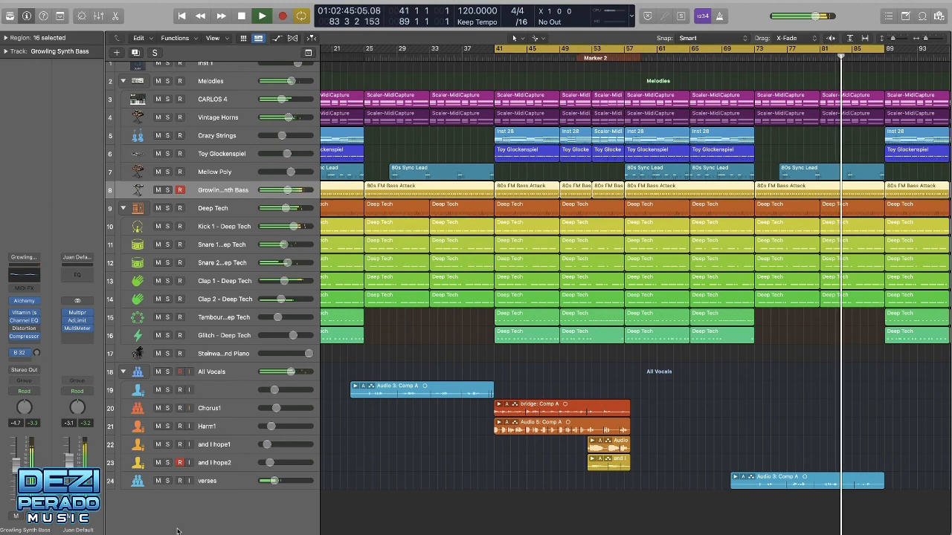